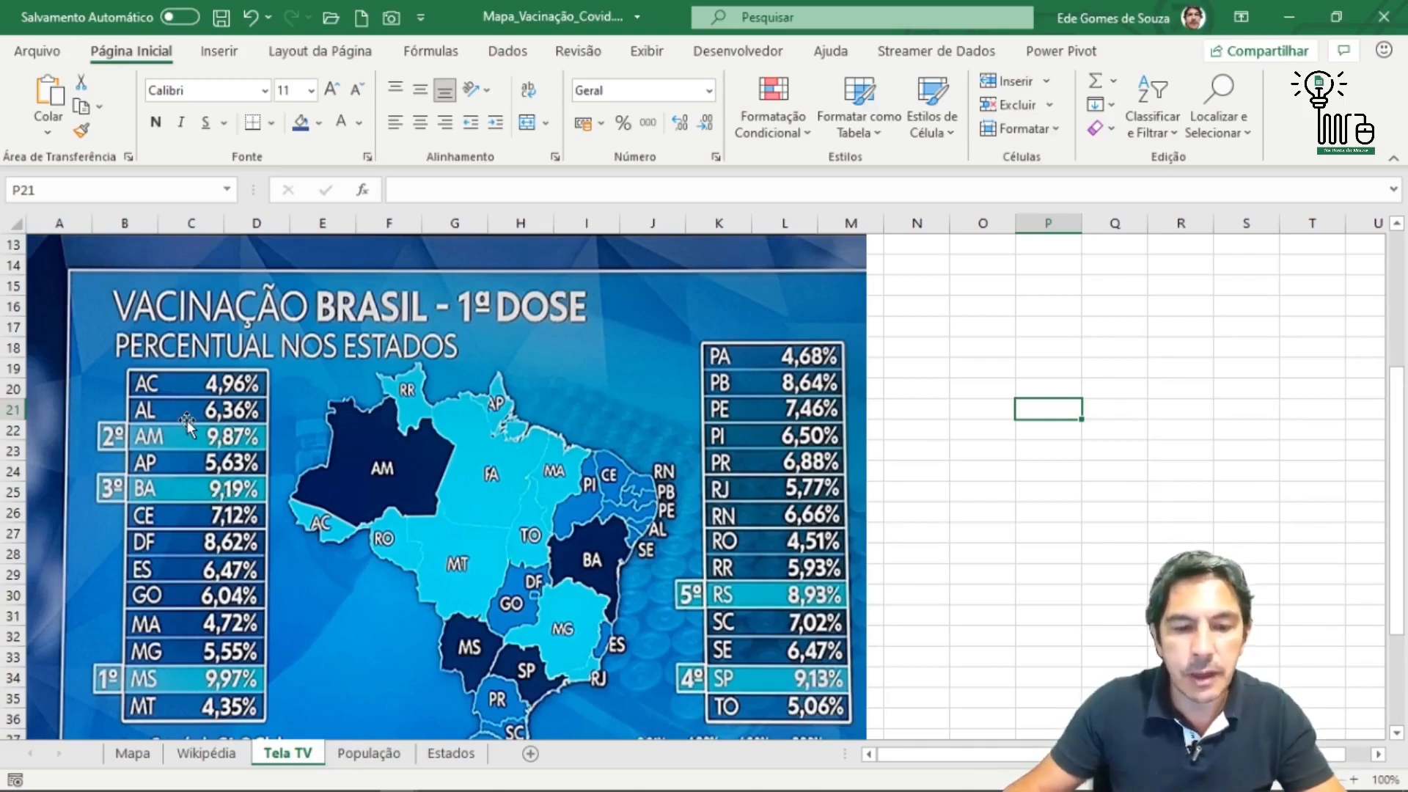
Copy the vaccination map picture from the Tela TV sheet to the Estados sheet and place it beside the state list.
{"action": "left_click", "coordinate": [467, 389]}
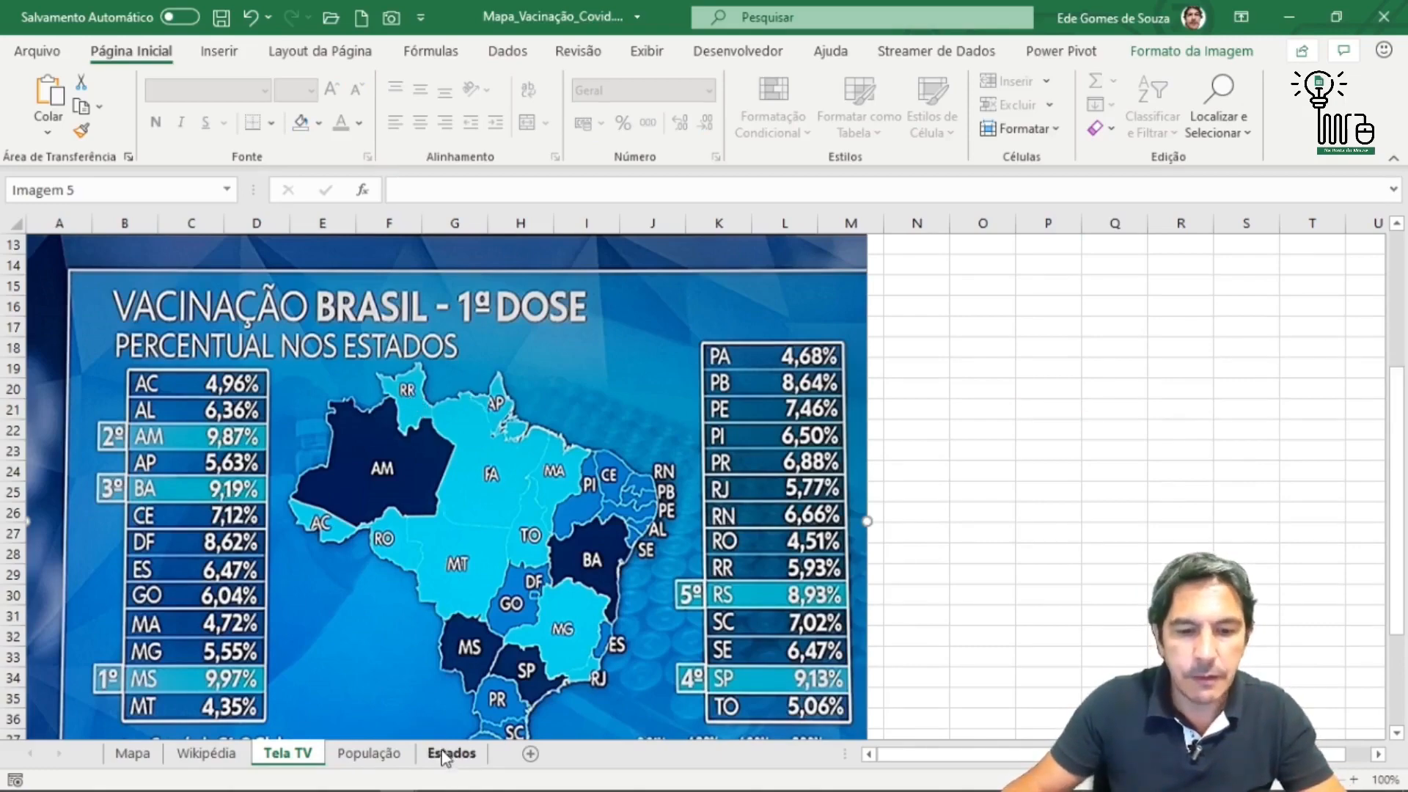
{"action": "left_click", "coordinate": [383, 748]}
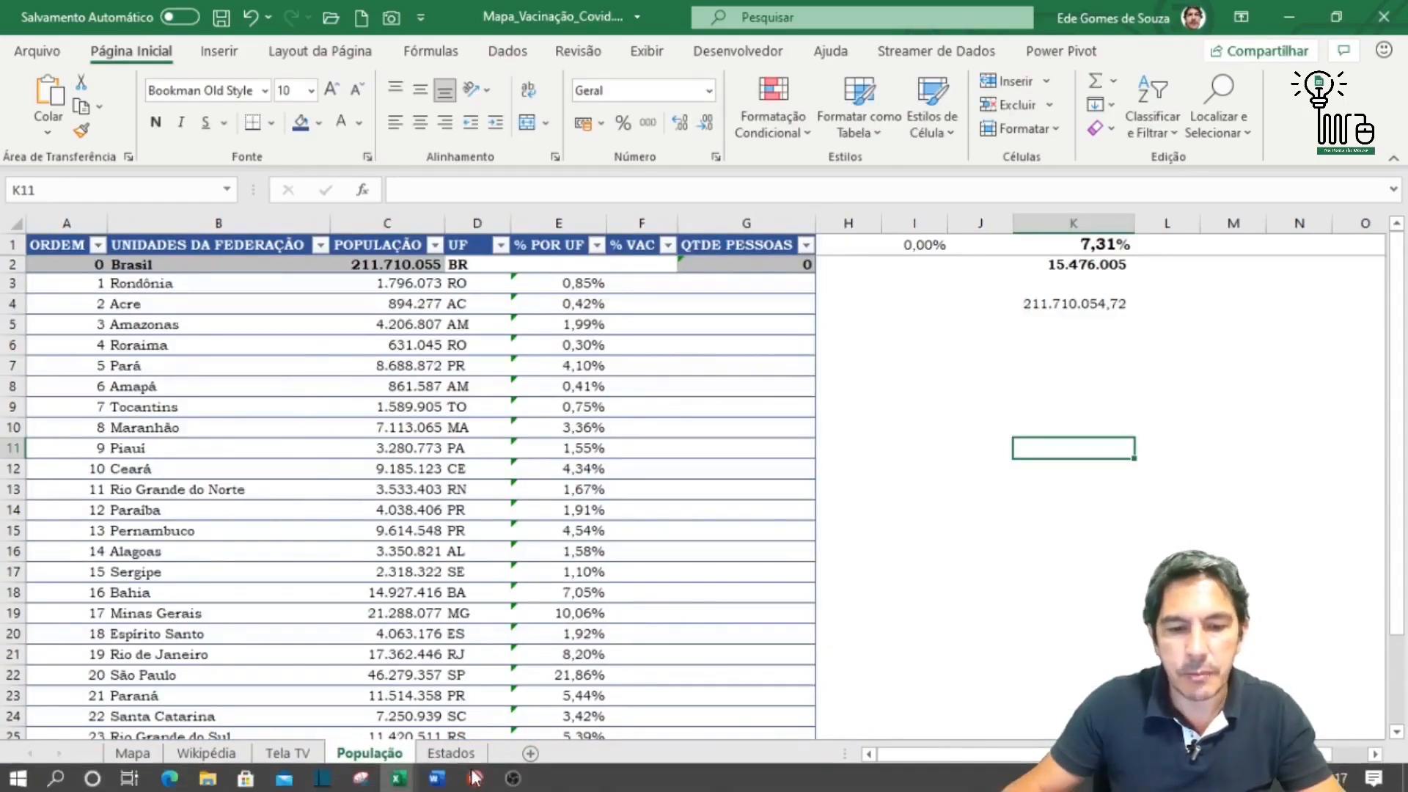
{"action": "left_click", "coordinate": [456, 751]}
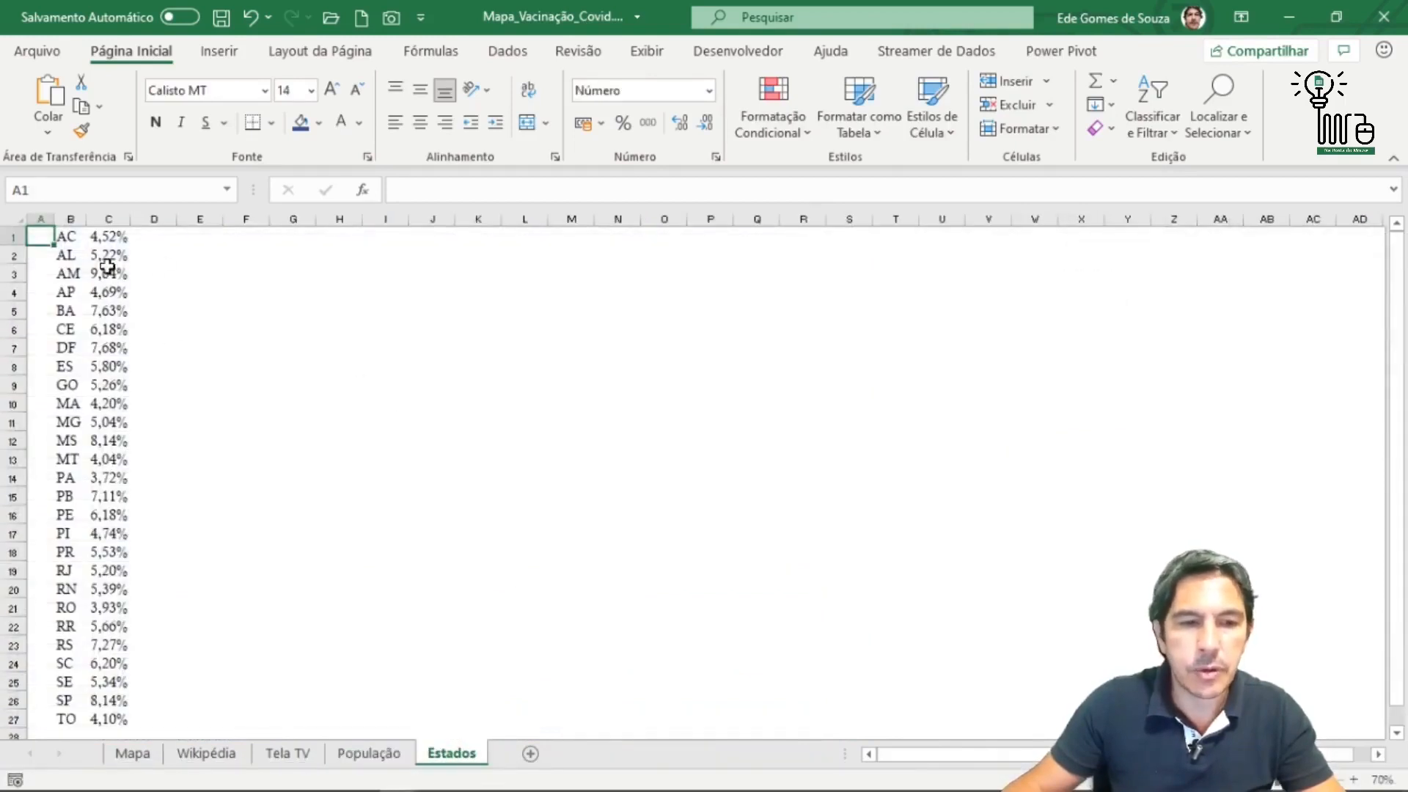
{"action": "key", "text": "ctrl+v"}
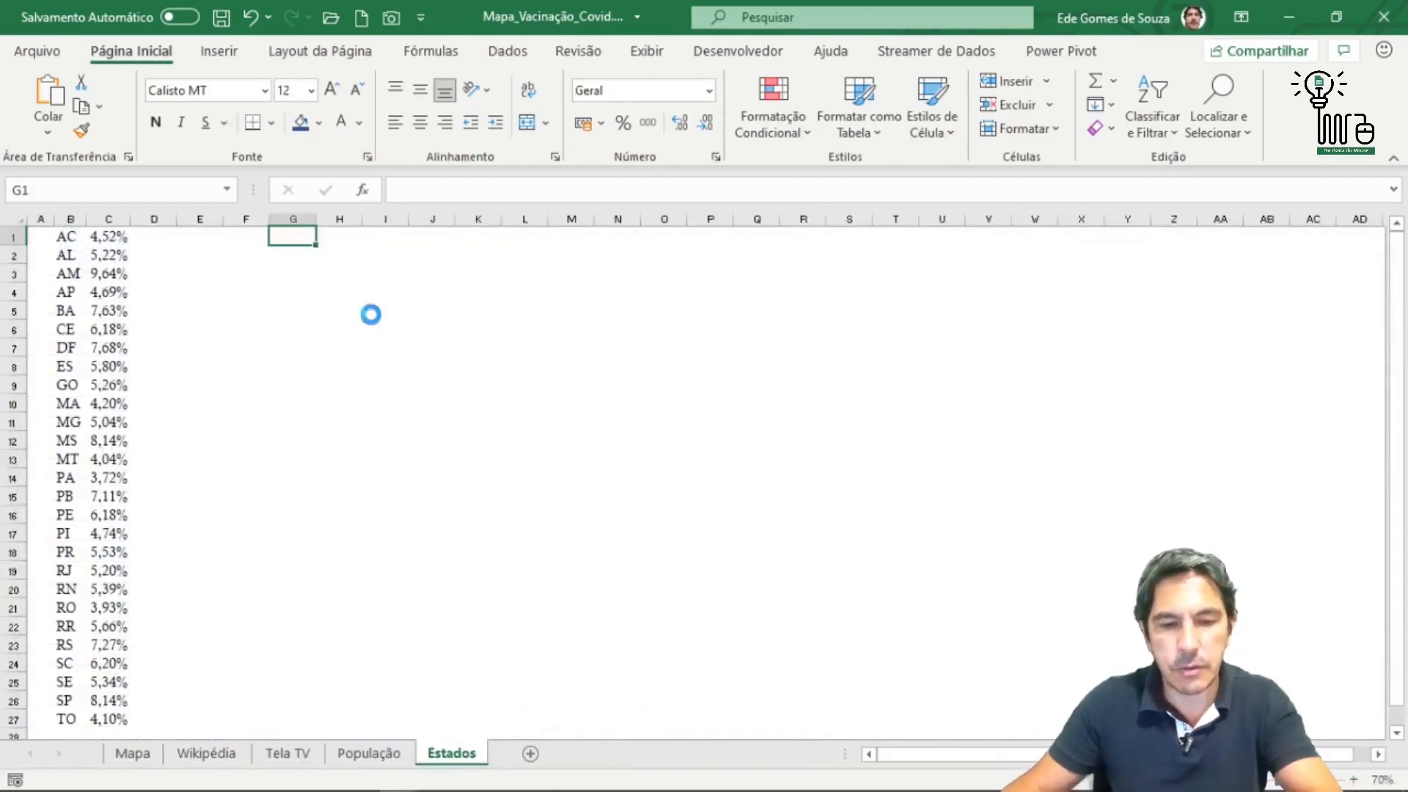
{"action": "left_click_drag", "start_coordinate": [635, 401], "coordinate": [583, 410]}
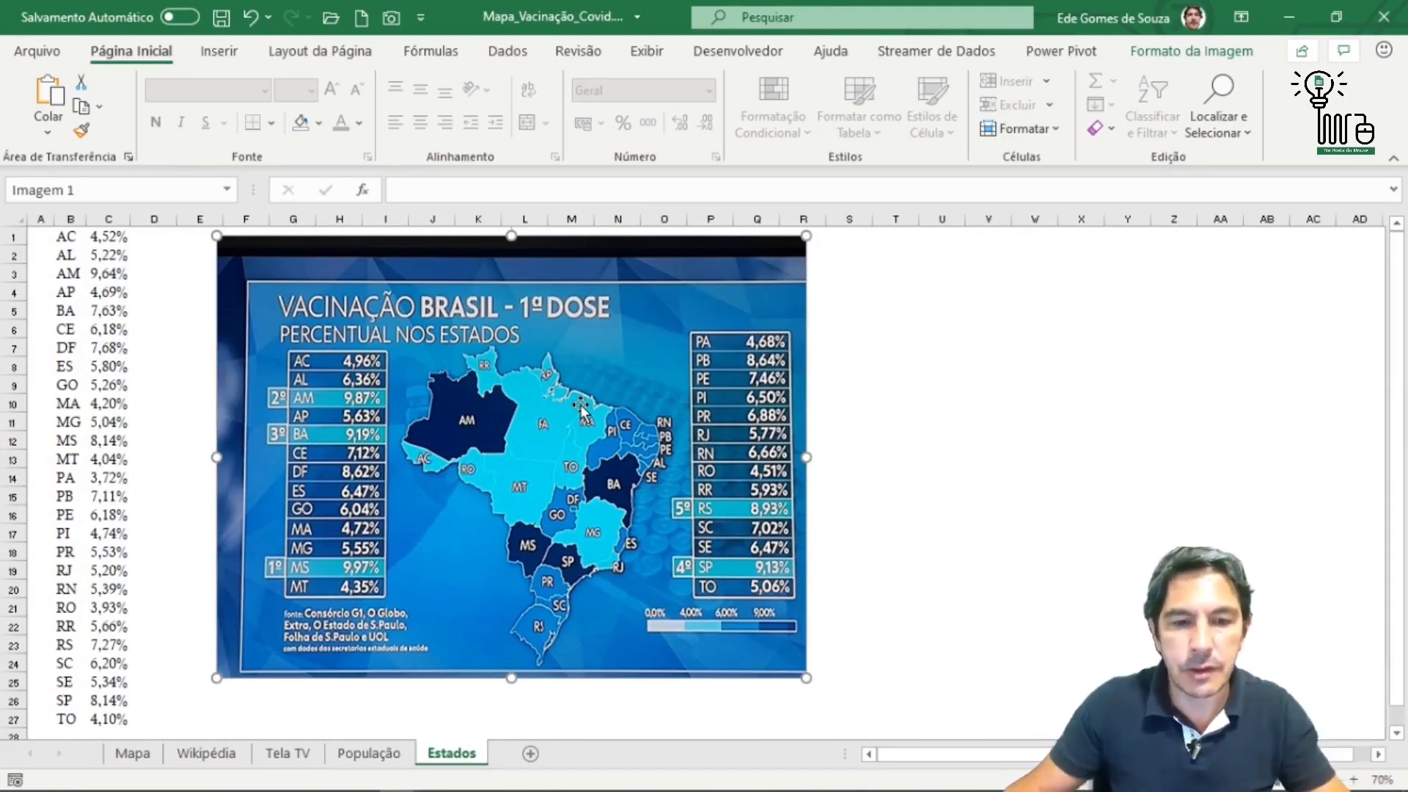
Update the state percentages in C1:C27 from the picture, from 4,96% for AC to 5,06% for TO.
{"action": "left_click", "coordinate": [108, 237]}
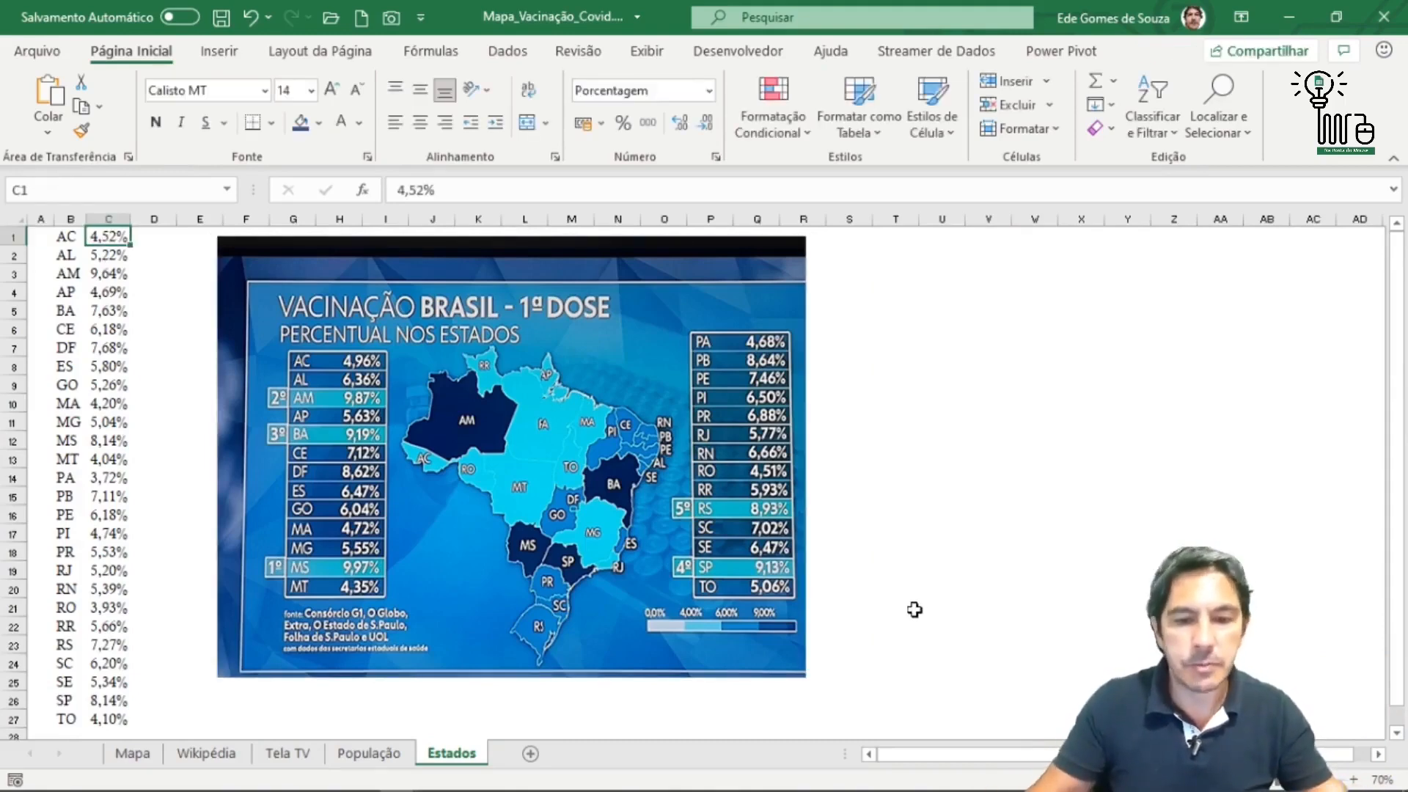
{"action": "type", "text": "4,96"}
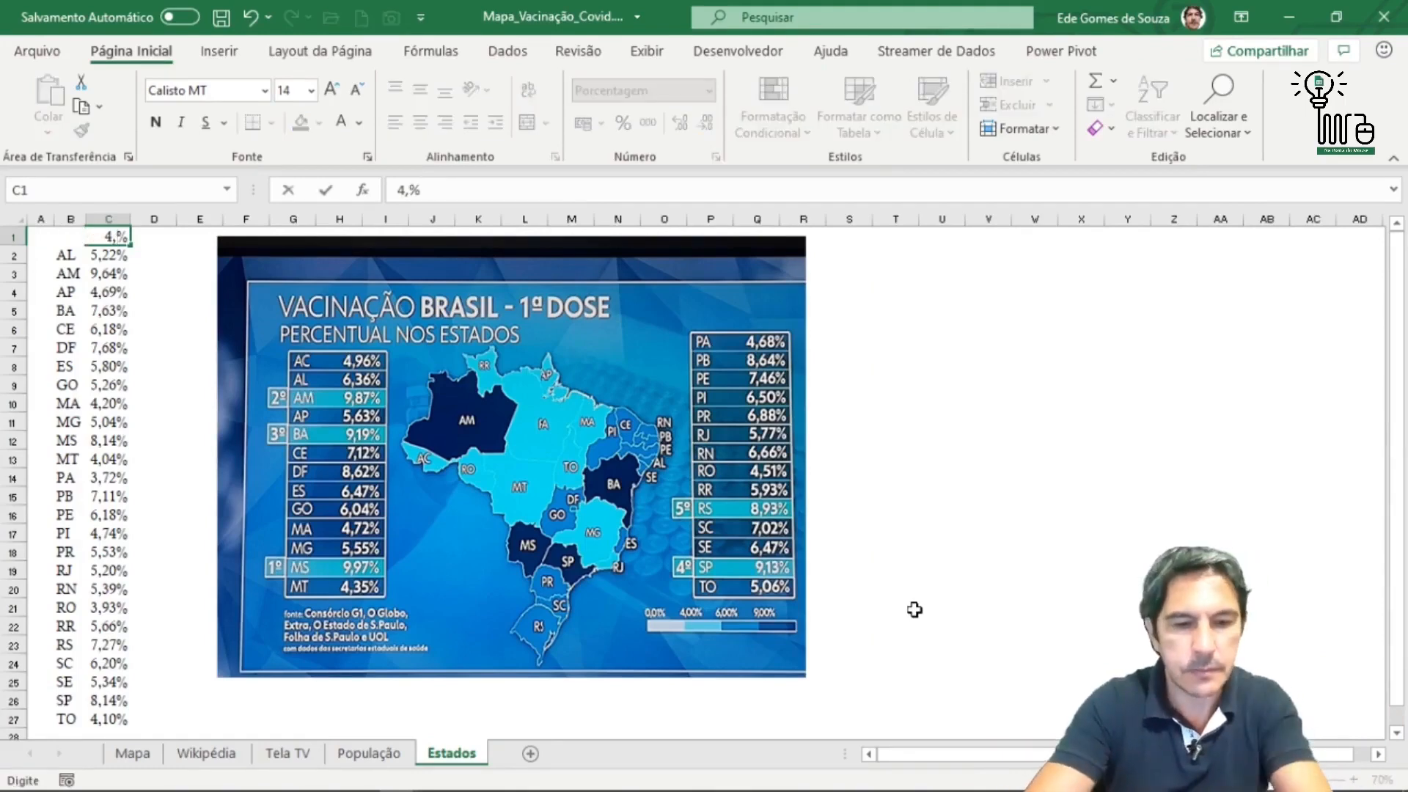
{"action": "key", "text": "Return"}
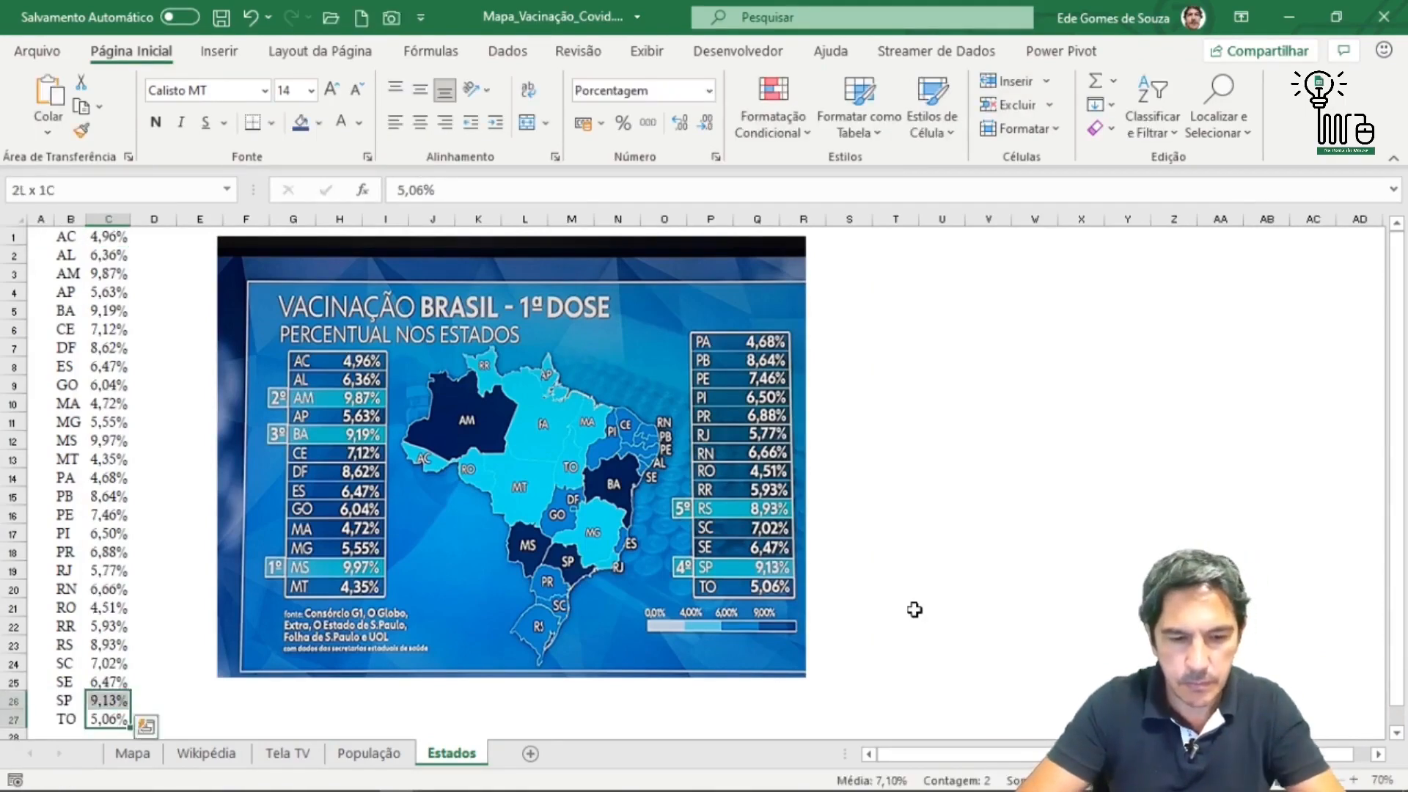
Review the percentages in C1:C27 and the state abbreviations in B1:B27 against the picture.
{"action": "key", "text": "ctrl+shift+Up"}
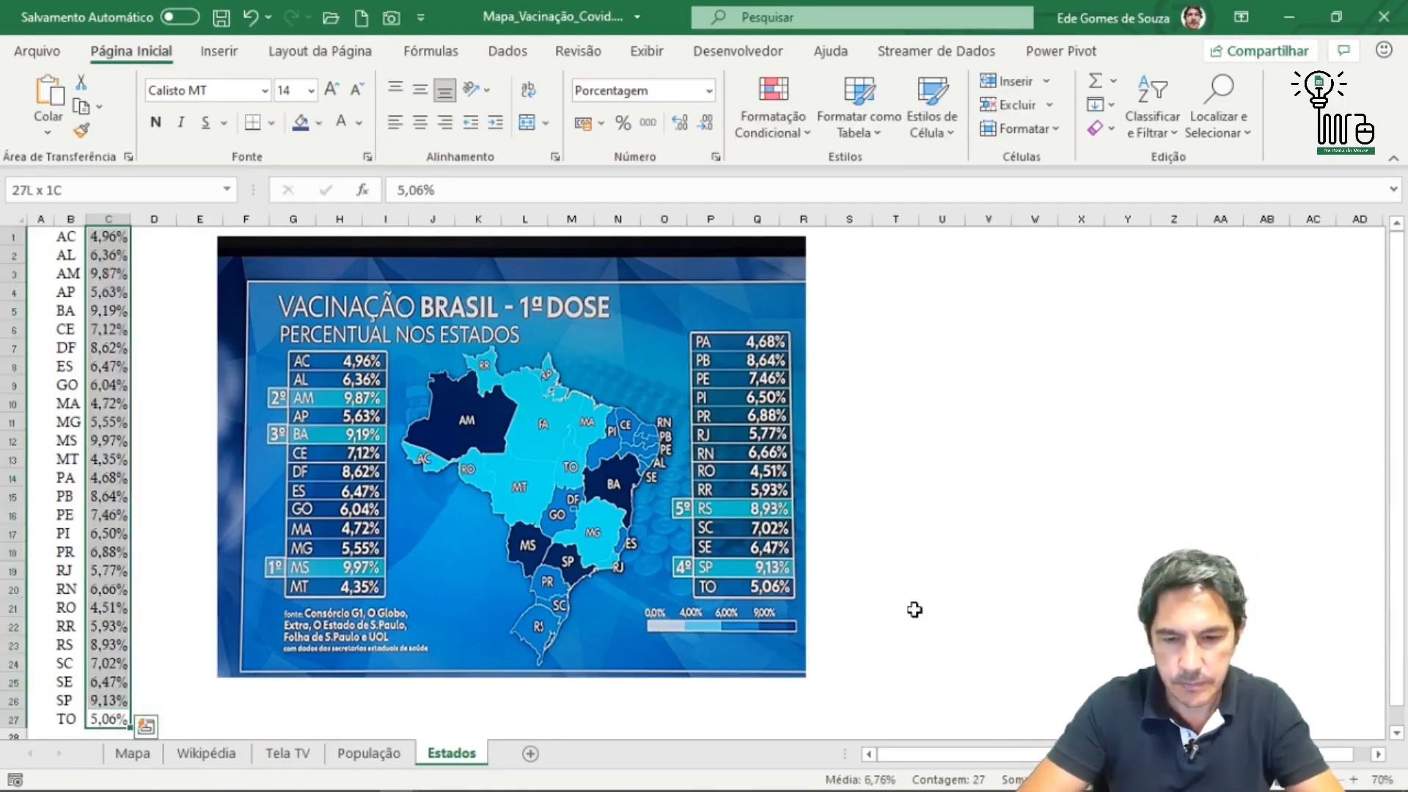
{"action": "key", "text": "ctrl+shift+Down"}
{"action": "key", "text": "Up"}
{"action": "key", "text": "Up"}
{"action": "key", "text": "Up"}
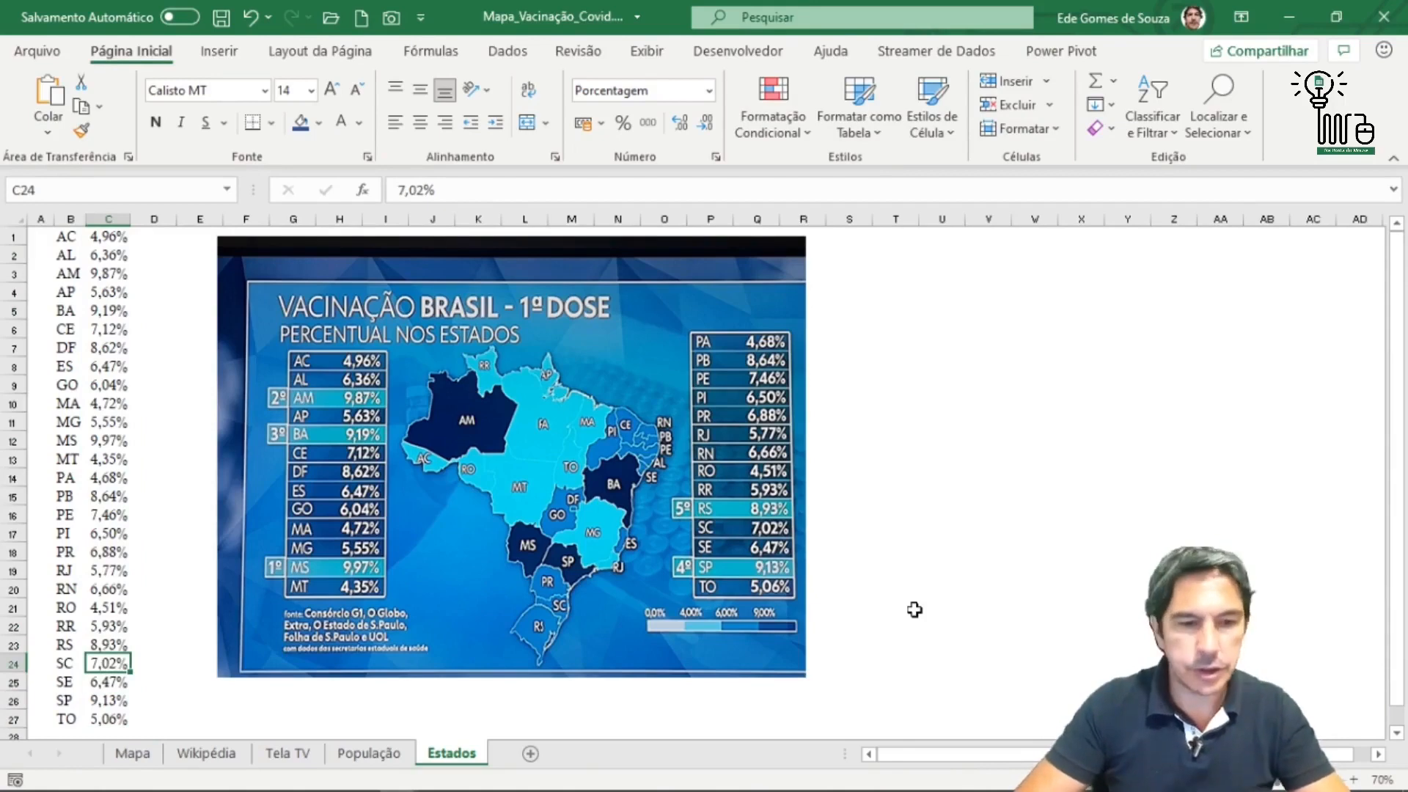
{"action": "key", "text": "Up"}
{"action": "key", "text": "Up"}
{"action": "key", "text": "Up"}
{"action": "key", "text": "Up"}
{"action": "key", "text": "Up"}
{"action": "key", "text": "Up"}
{"action": "key", "text": "Up"}
{"action": "key", "text": "Up"}
{"action": "key", "text": "Up"}
{"action": "key", "text": "Up"}
{"action": "key", "text": "Up"}
{"action": "key", "text": "Up"}
{"action": "key", "text": "Up"}
{"action": "key", "text": "Up"}
{"action": "key", "text": "Up"}
{"action": "key", "text": "Up"}
{"action": "key", "text": "Up"}
{"action": "key", "text": "Up"}
{"action": "key", "text": "Up"}
{"action": "key", "text": "Up"}
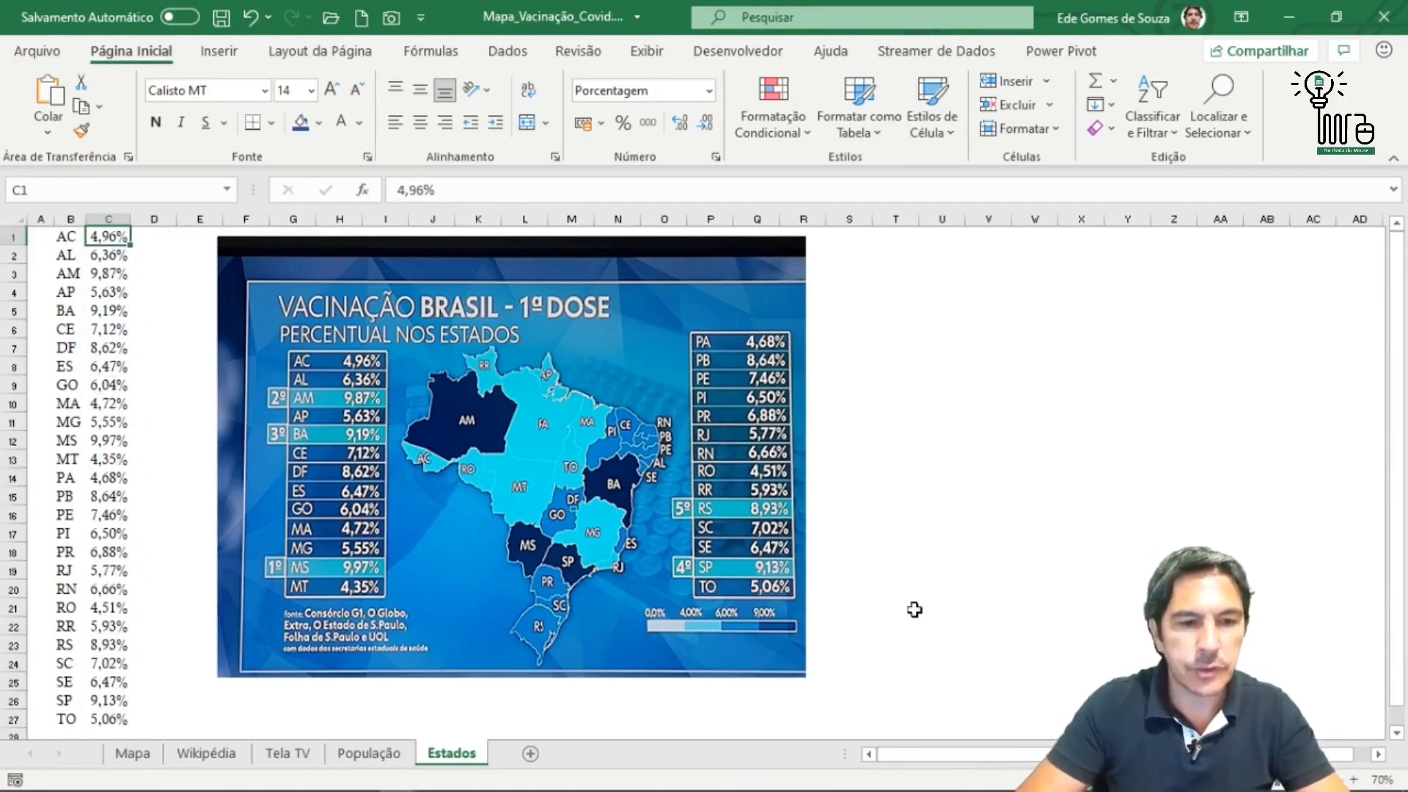
{"action": "key", "text": "Down"}
{"action": "key", "text": "Up"}
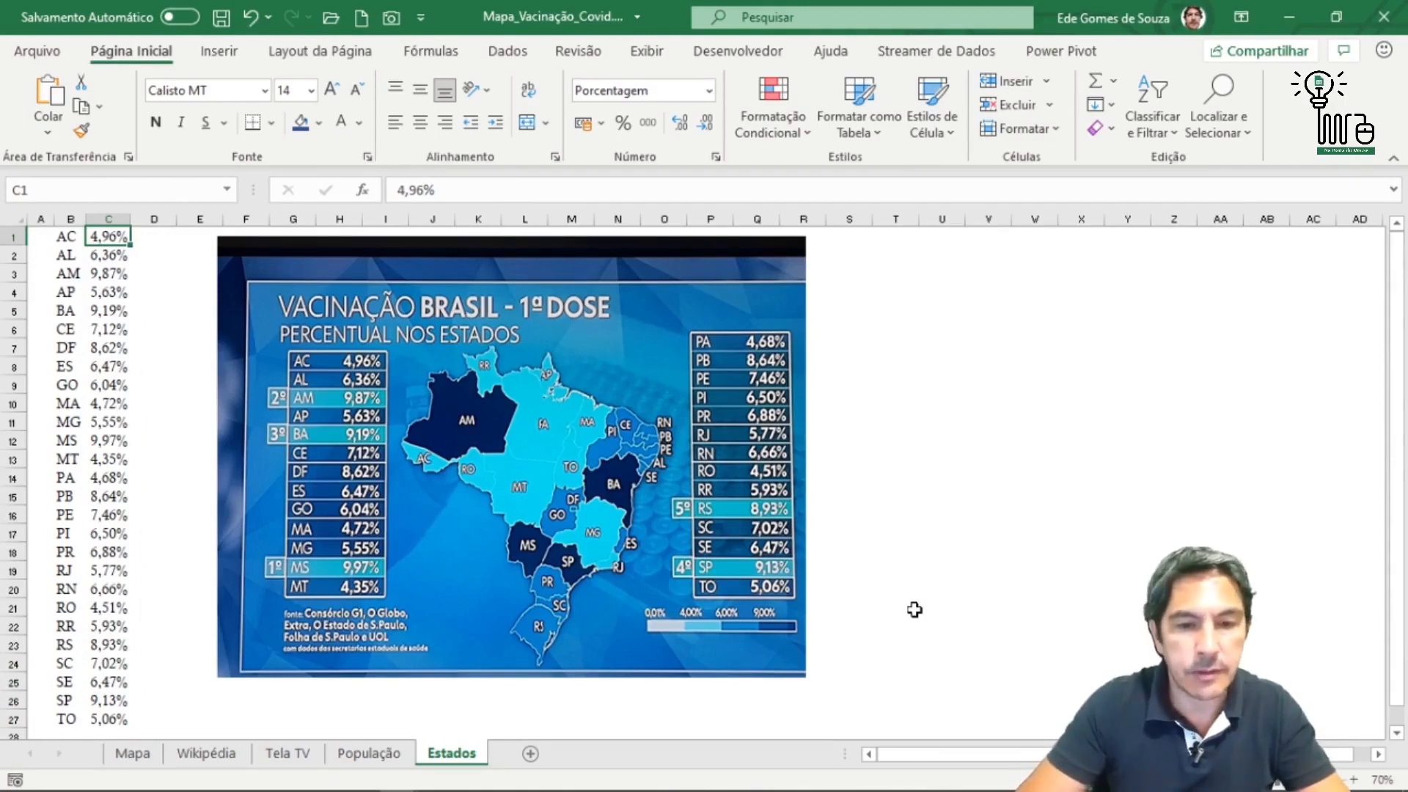
{"action": "key", "text": "Down"}
{"action": "key", "text": "Down"}
{"action": "key", "text": "Up"}
{"action": "key", "text": "Up"}
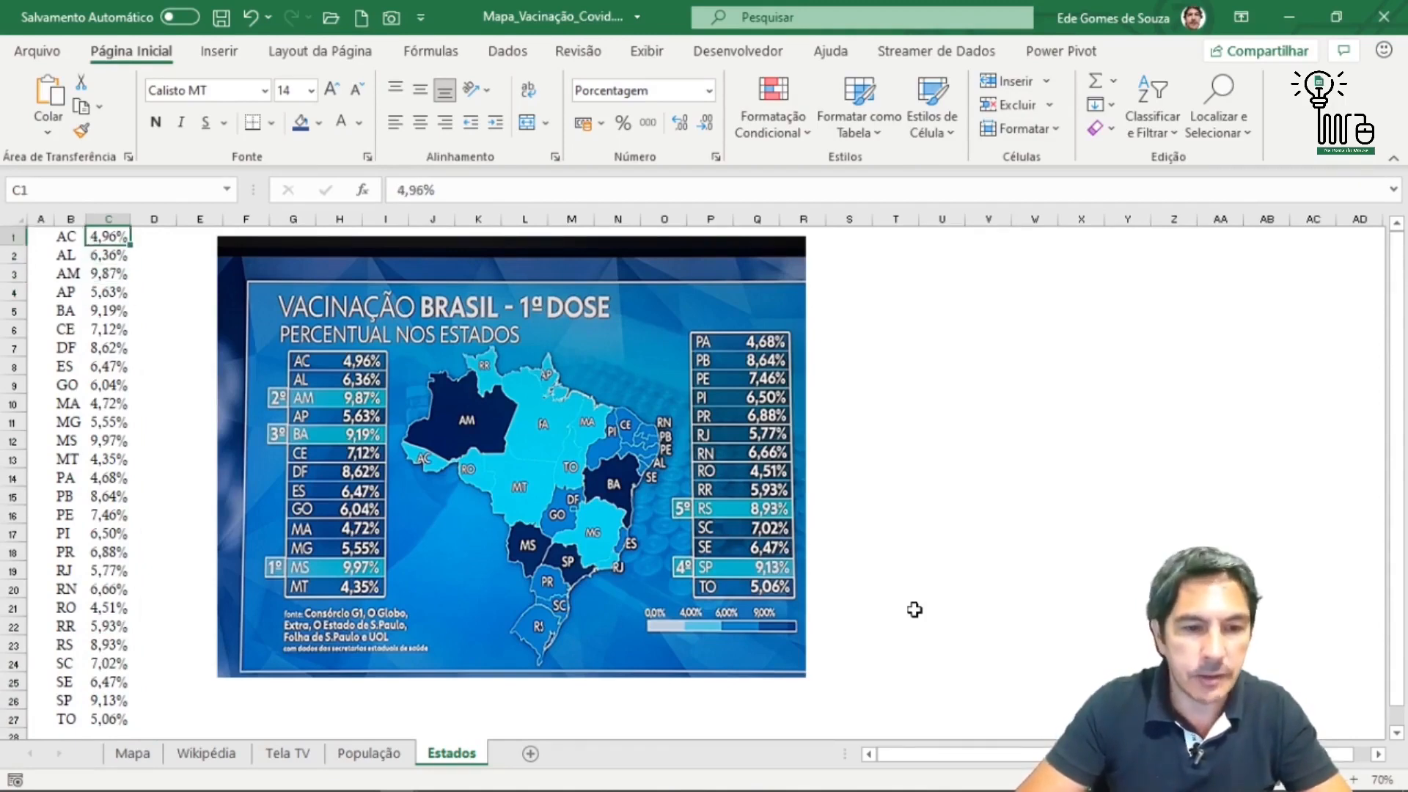
{"action": "key", "text": "Down"}
{"action": "key", "text": "Down"}
{"action": "key", "text": "Up"}
{"action": "key", "text": "Up"}
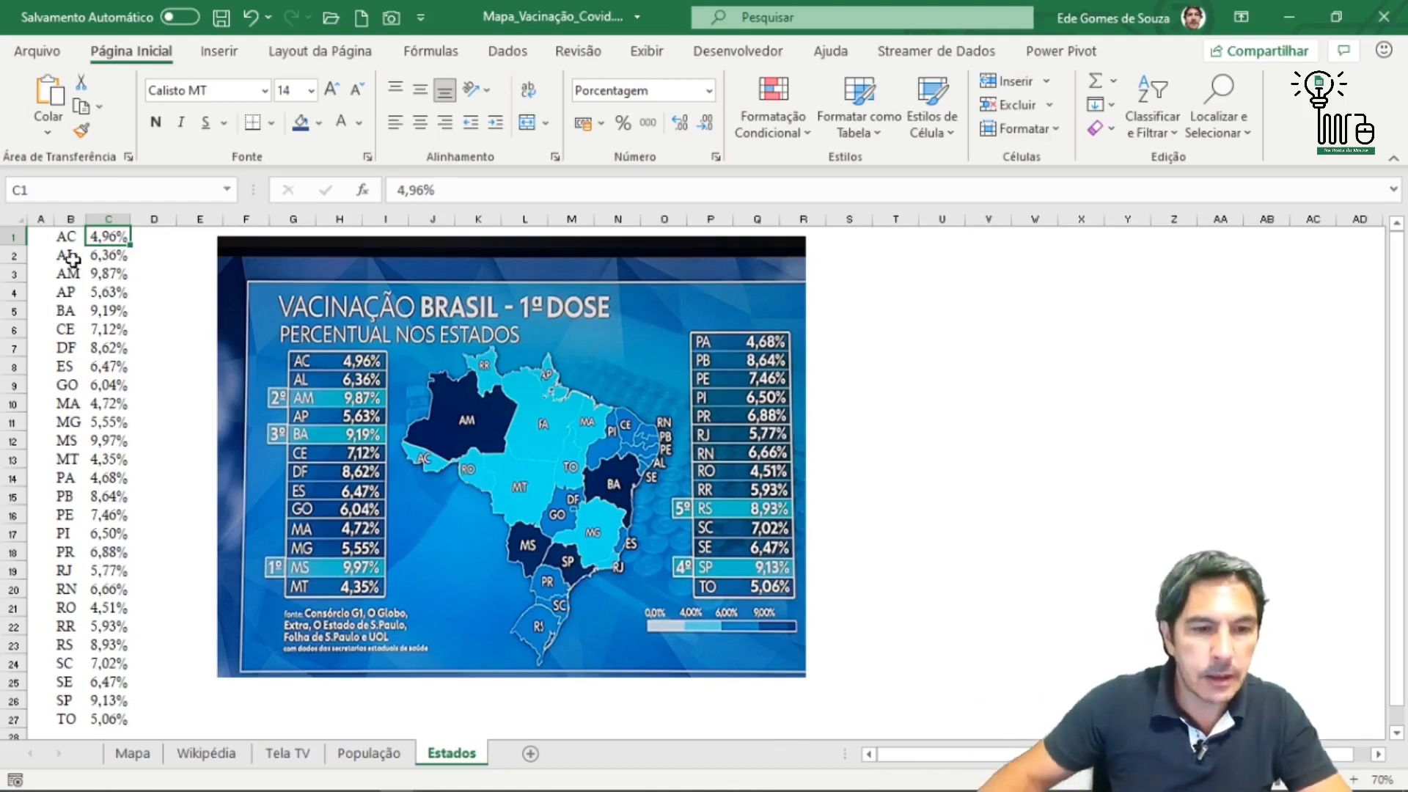
{"action": "left_click", "coordinate": [117, 268]}
{"action": "left_click_drag", "start_coordinate": [109, 236], "coordinate": [110, 711]}
{"action": "left_click_drag", "start_coordinate": [64, 236], "coordinate": [77, 715]}
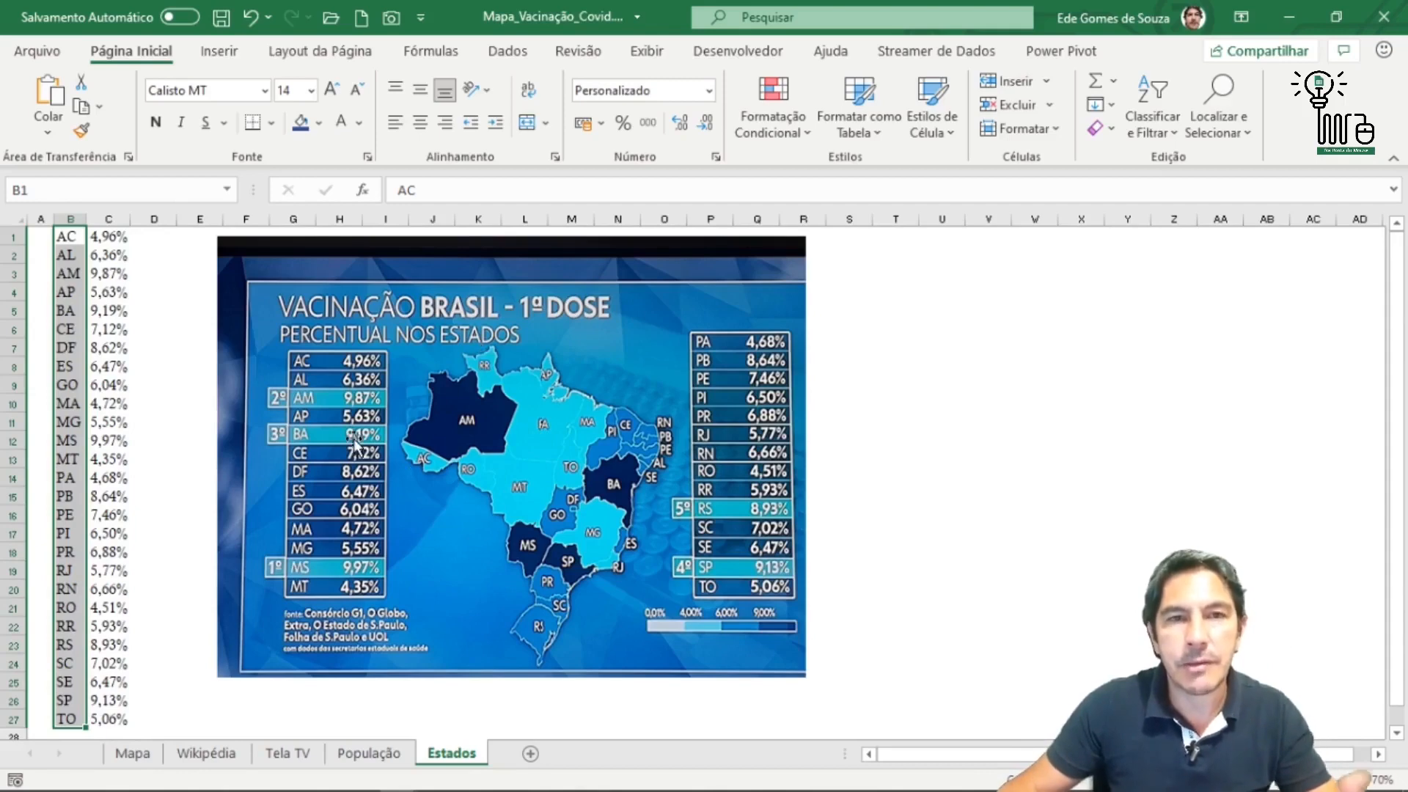
Delete the map picture from the Estados sheet and return to the Tela TV sheet after viewing População.
{"action": "left_click", "coordinate": [504, 378]}
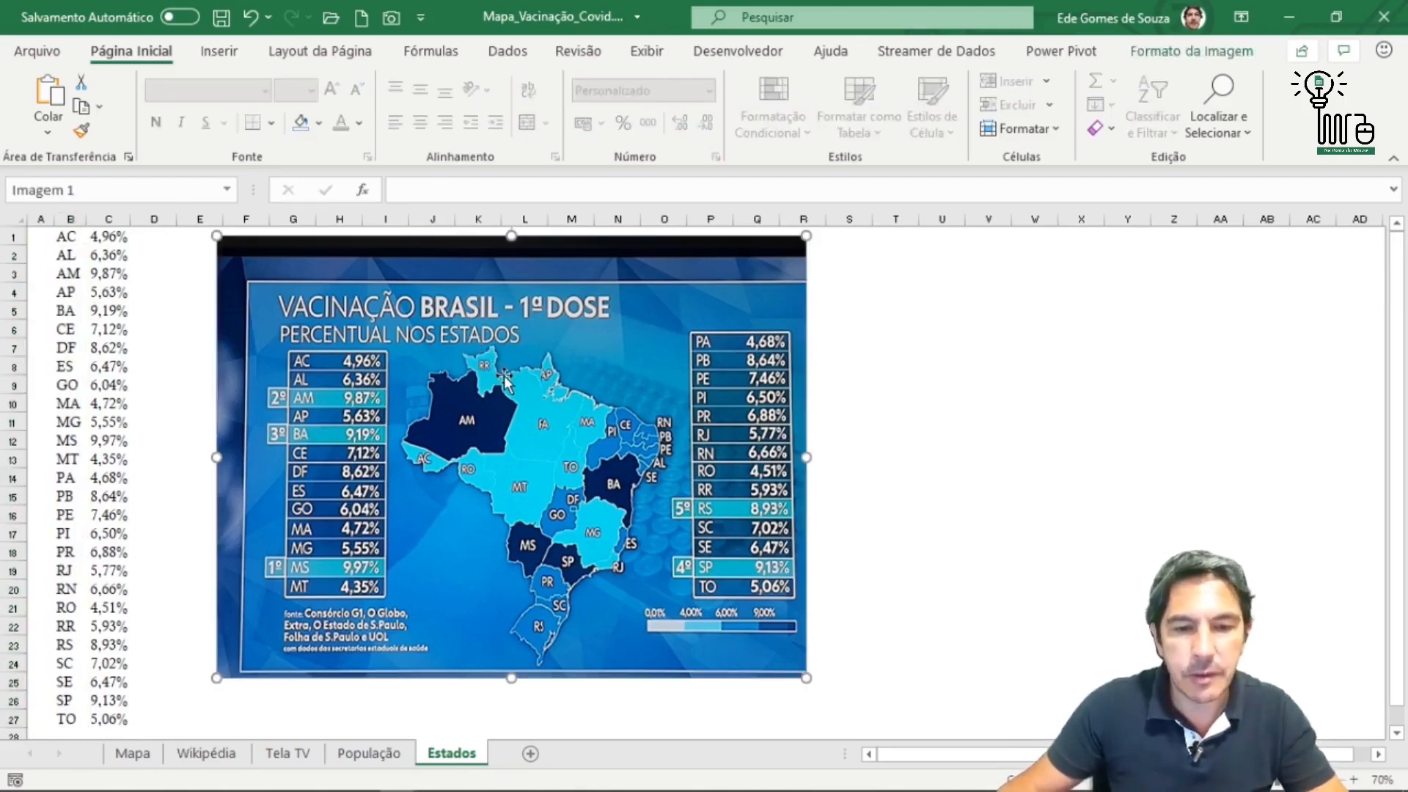
{"action": "key", "text": "Delete"}
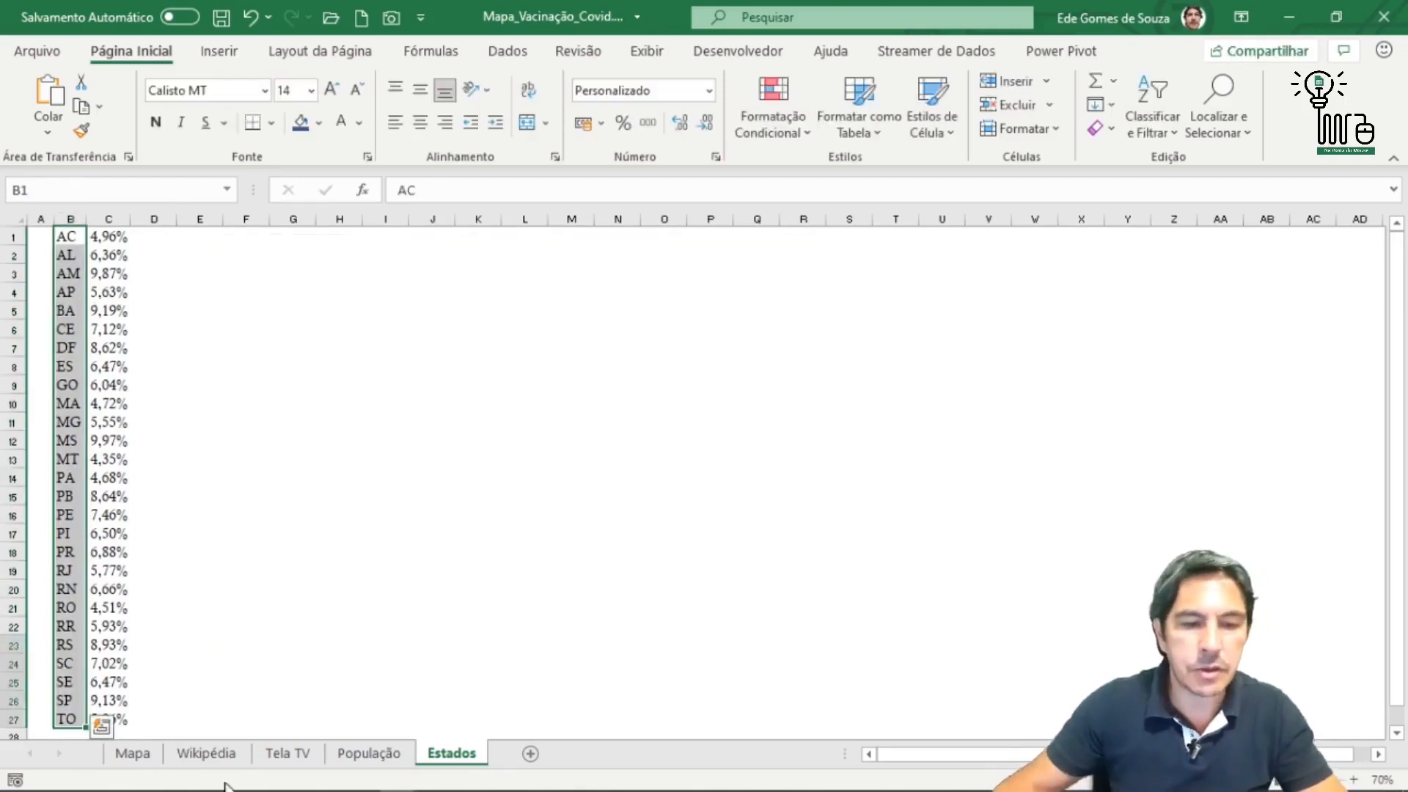
{"action": "left_click", "coordinate": [277, 759]}
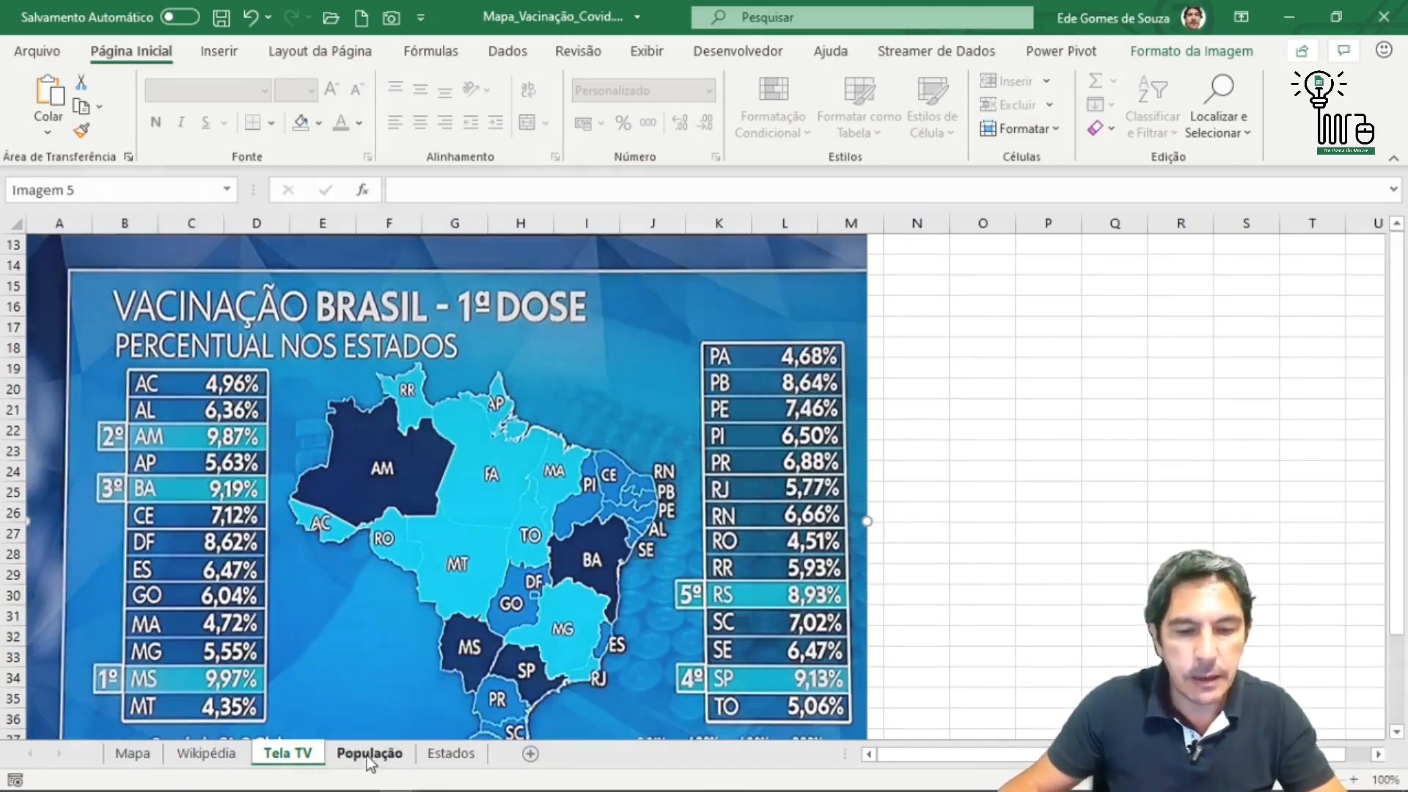
{"action": "left_click", "coordinate": [367, 753]}
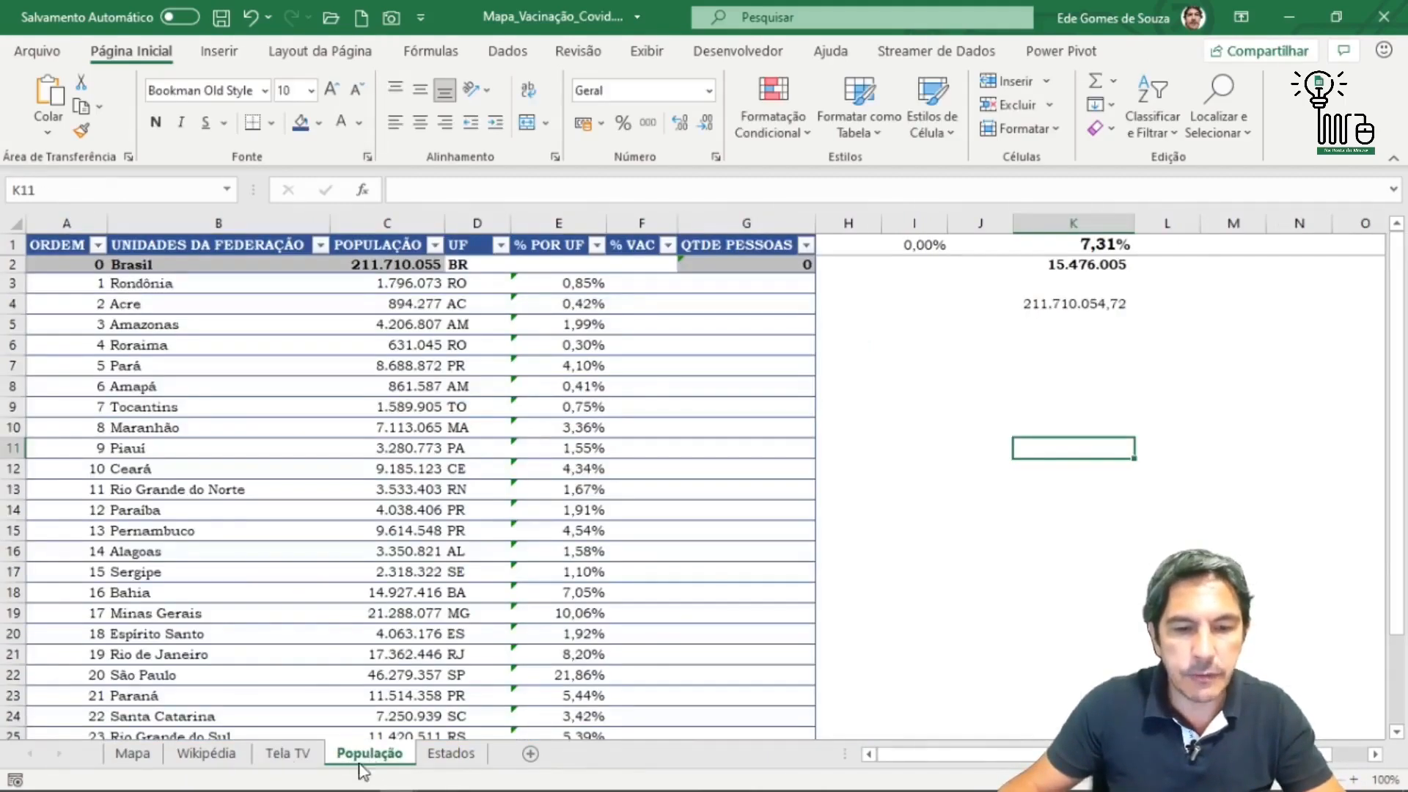
{"action": "left_click", "coordinate": [287, 754]}
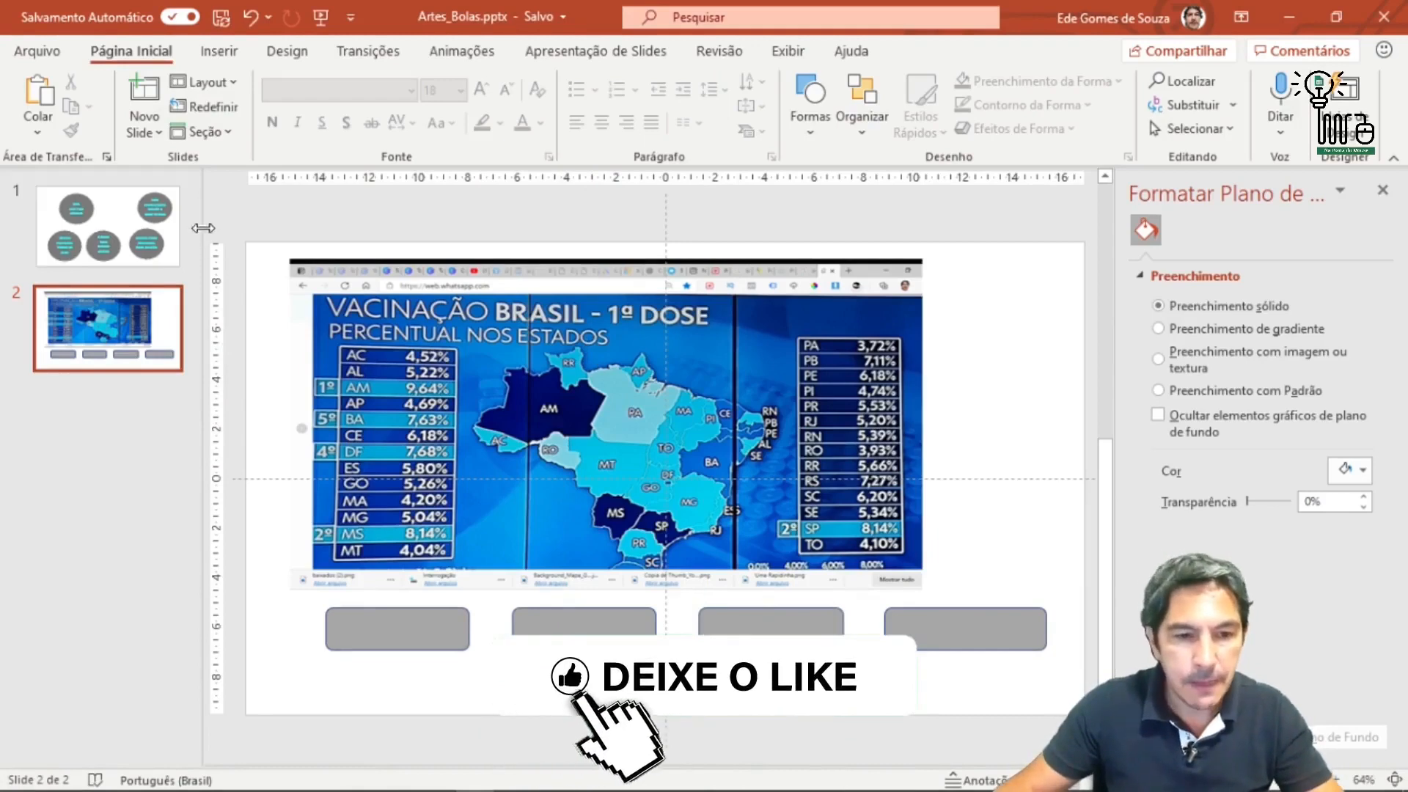
Switch to the Artes_Bolas.pptx presentation in PowerPoint and narrow the slide thumbnail area to enlarge slide 2.
{"action": "left_click_drag", "start_coordinate": [202, 239], "coordinate": [80, 242]}
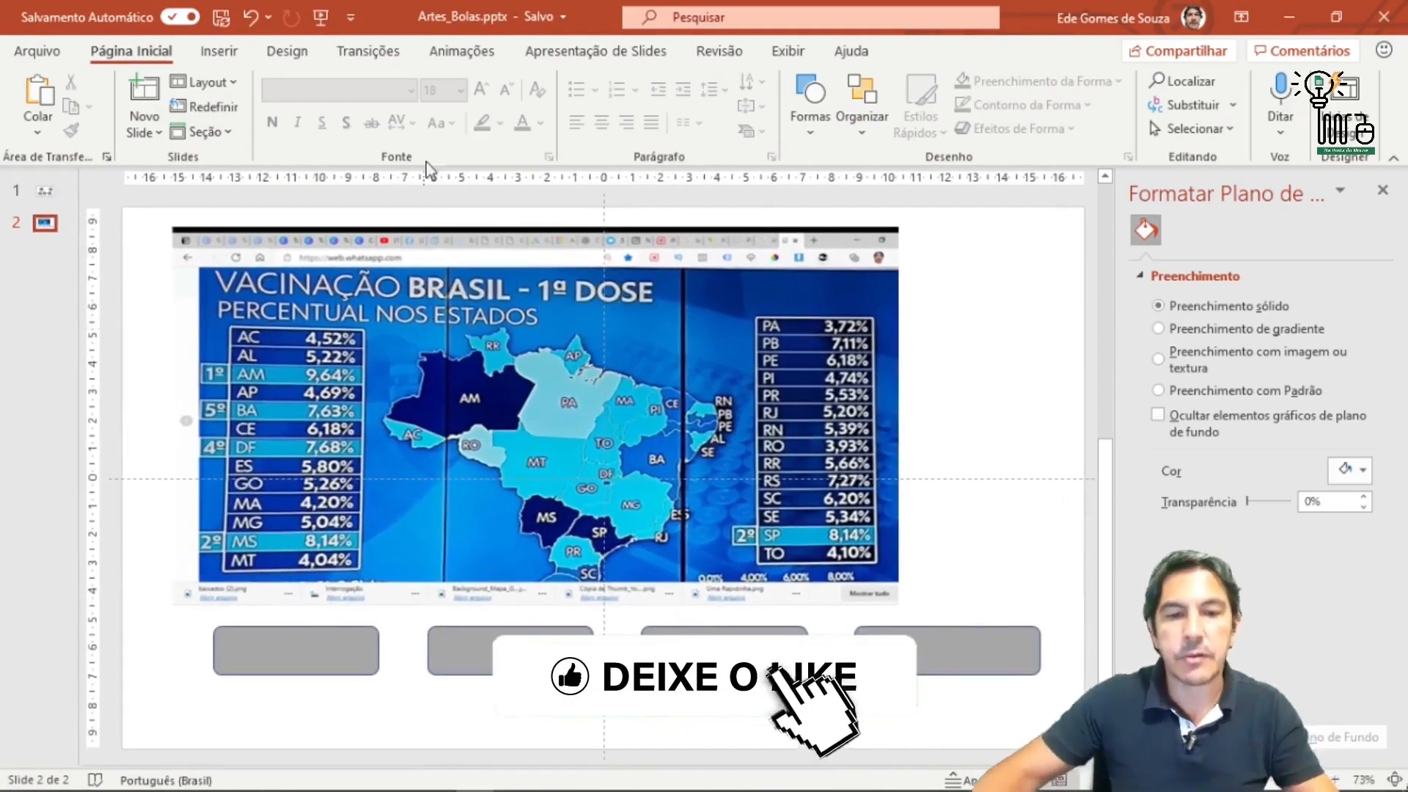
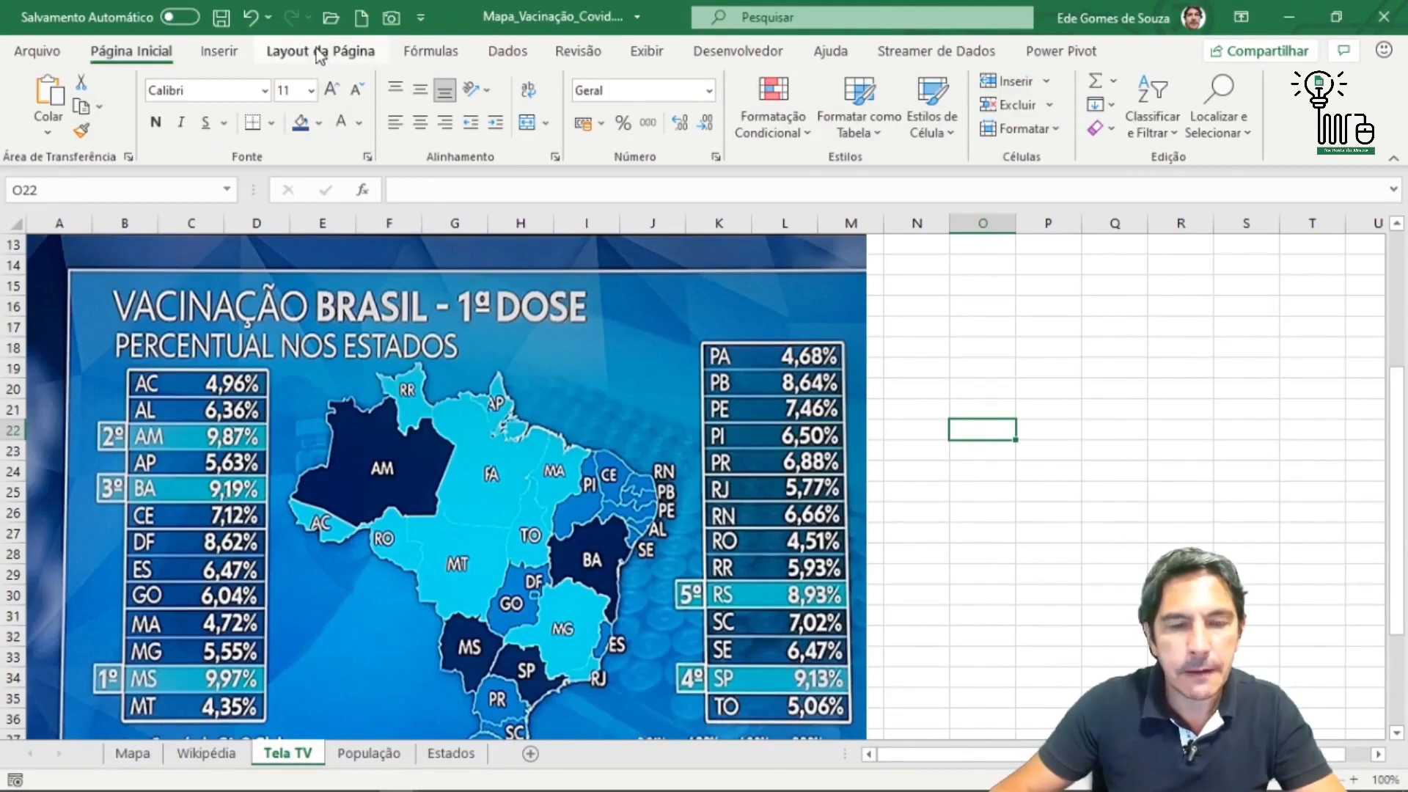
Back in the Excel workbook, edit the custom theme colours Aula_Mapa_Globo and rename the set as Aula_Mapa.
{"action": "left_click", "coordinate": [318, 50]}
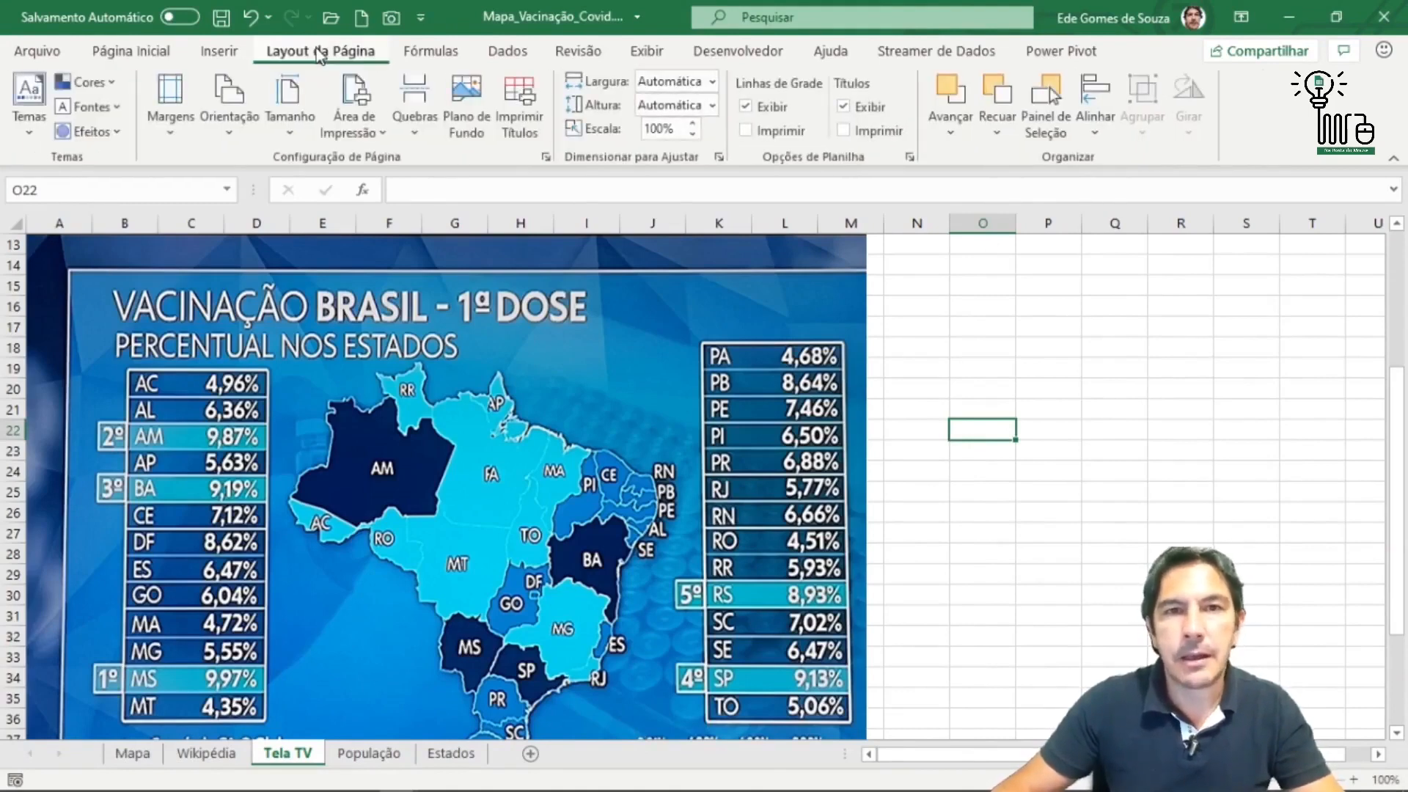
{"action": "left_click", "coordinate": [114, 84]}
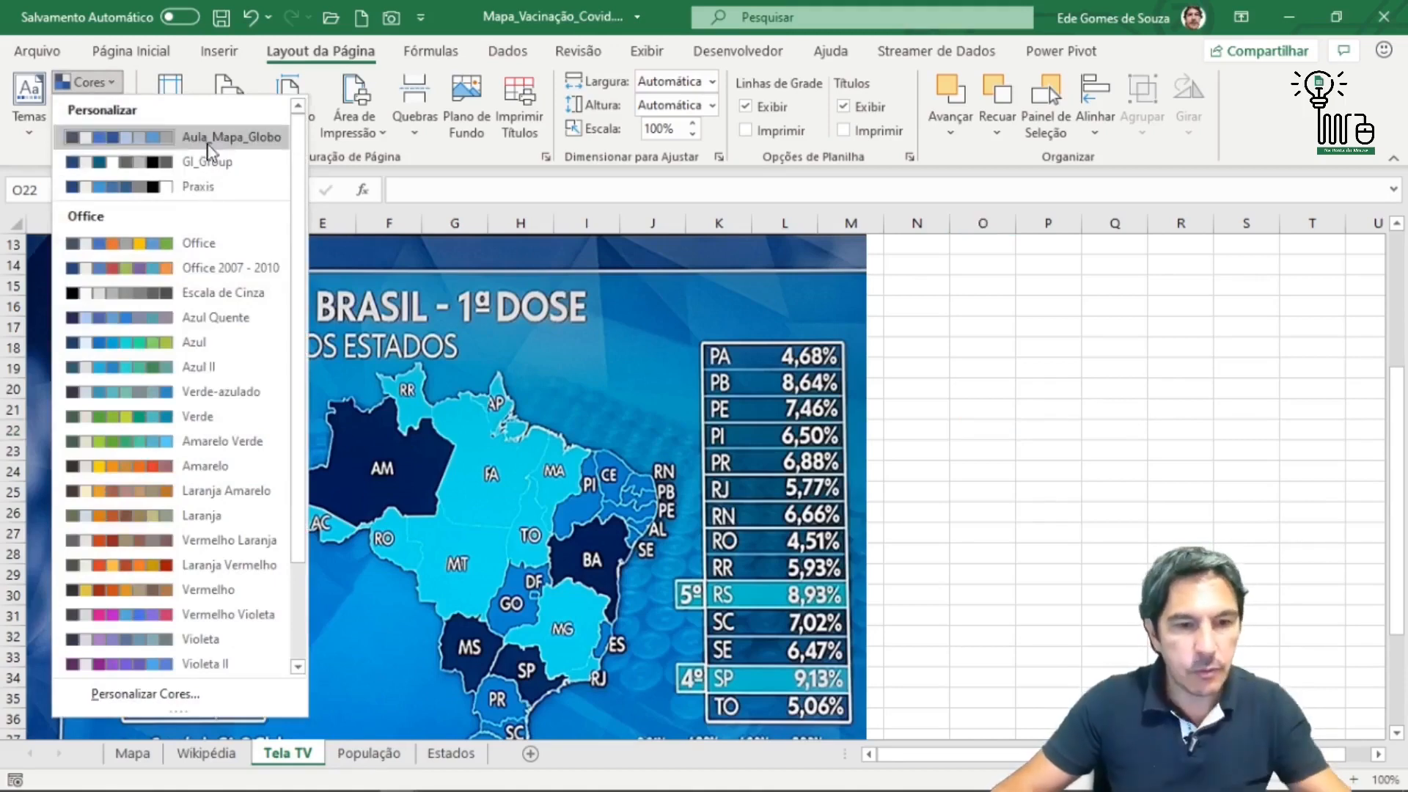
{"action": "right_click", "coordinate": [247, 139]}
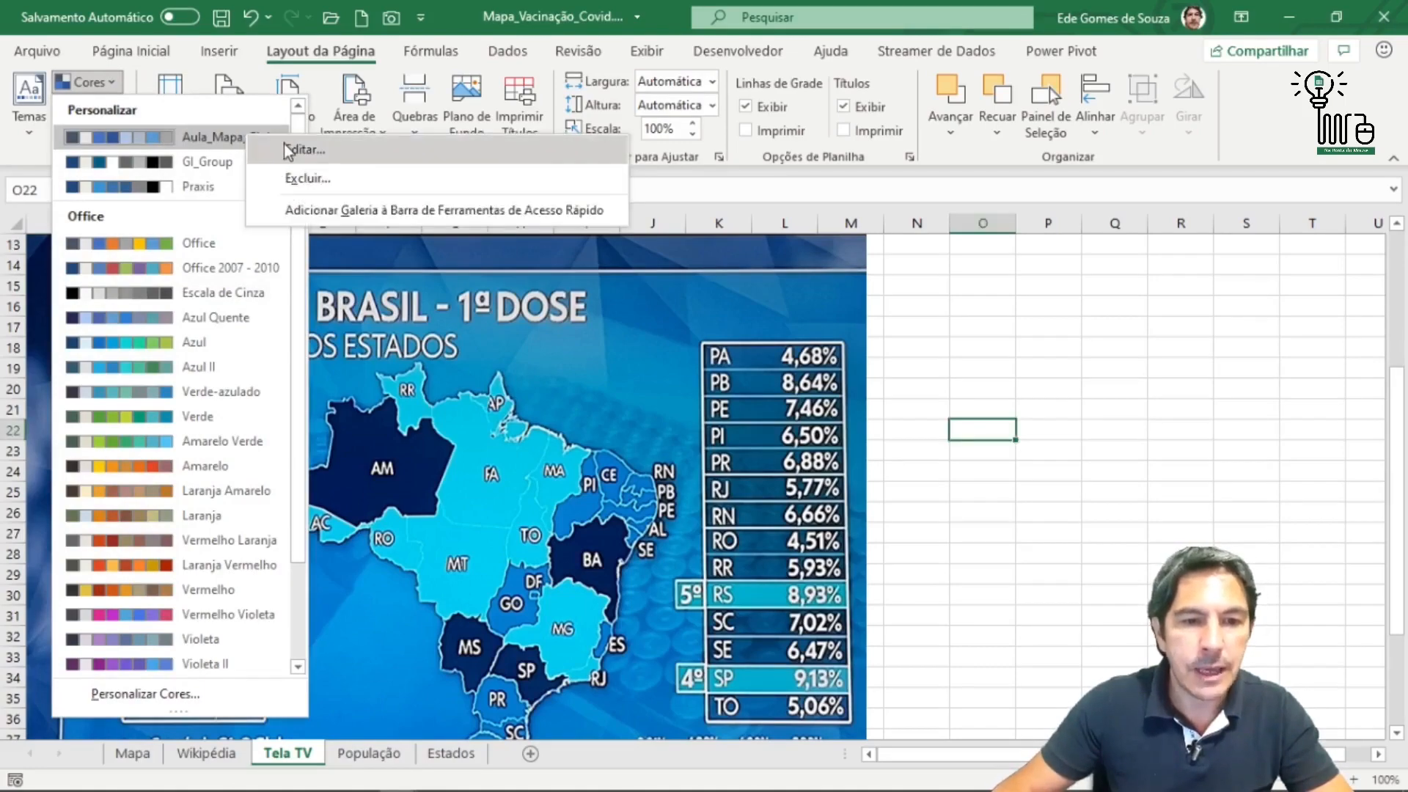
{"action": "left_click", "coordinate": [284, 144]}
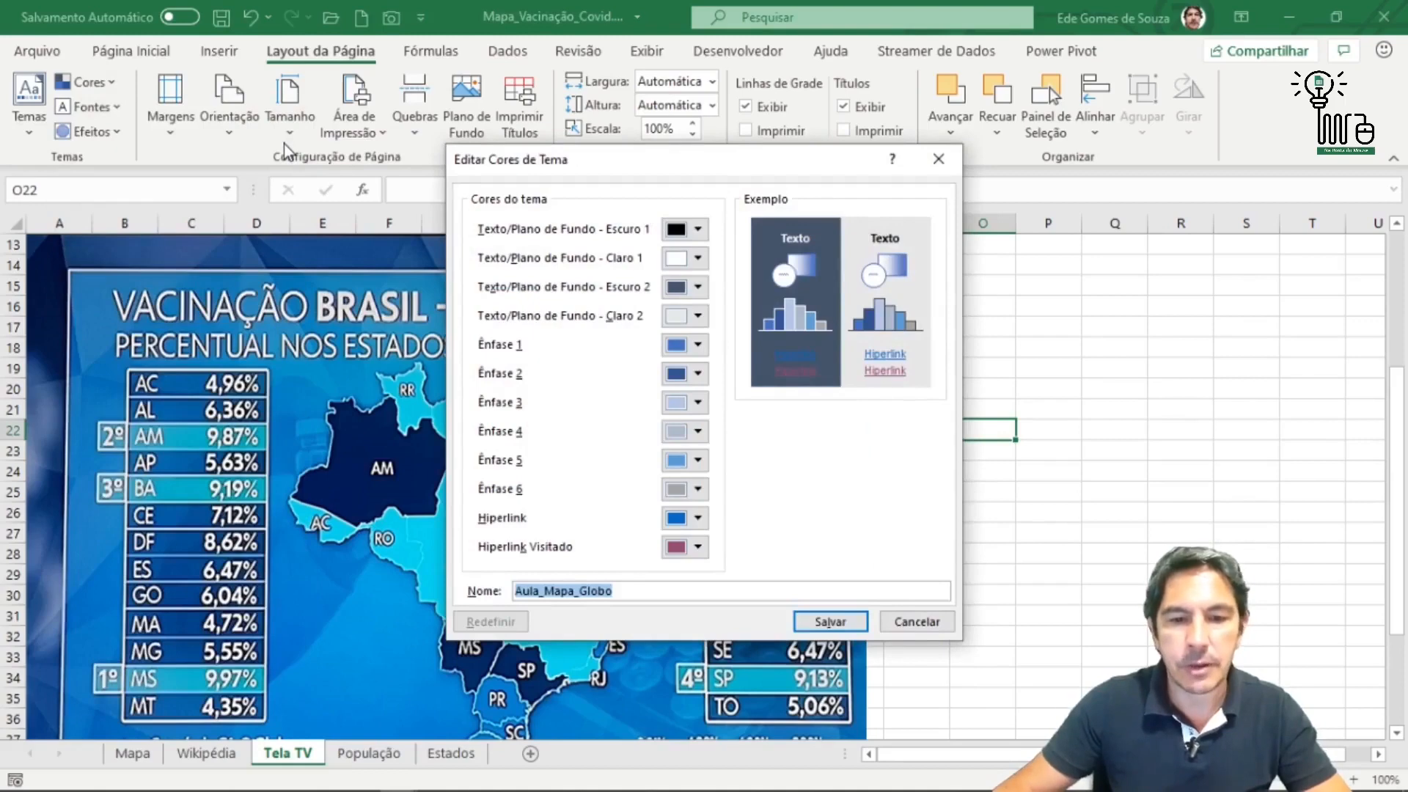
{"action": "left_click_drag", "start_coordinate": [575, 589], "coordinate": [685, 589]}
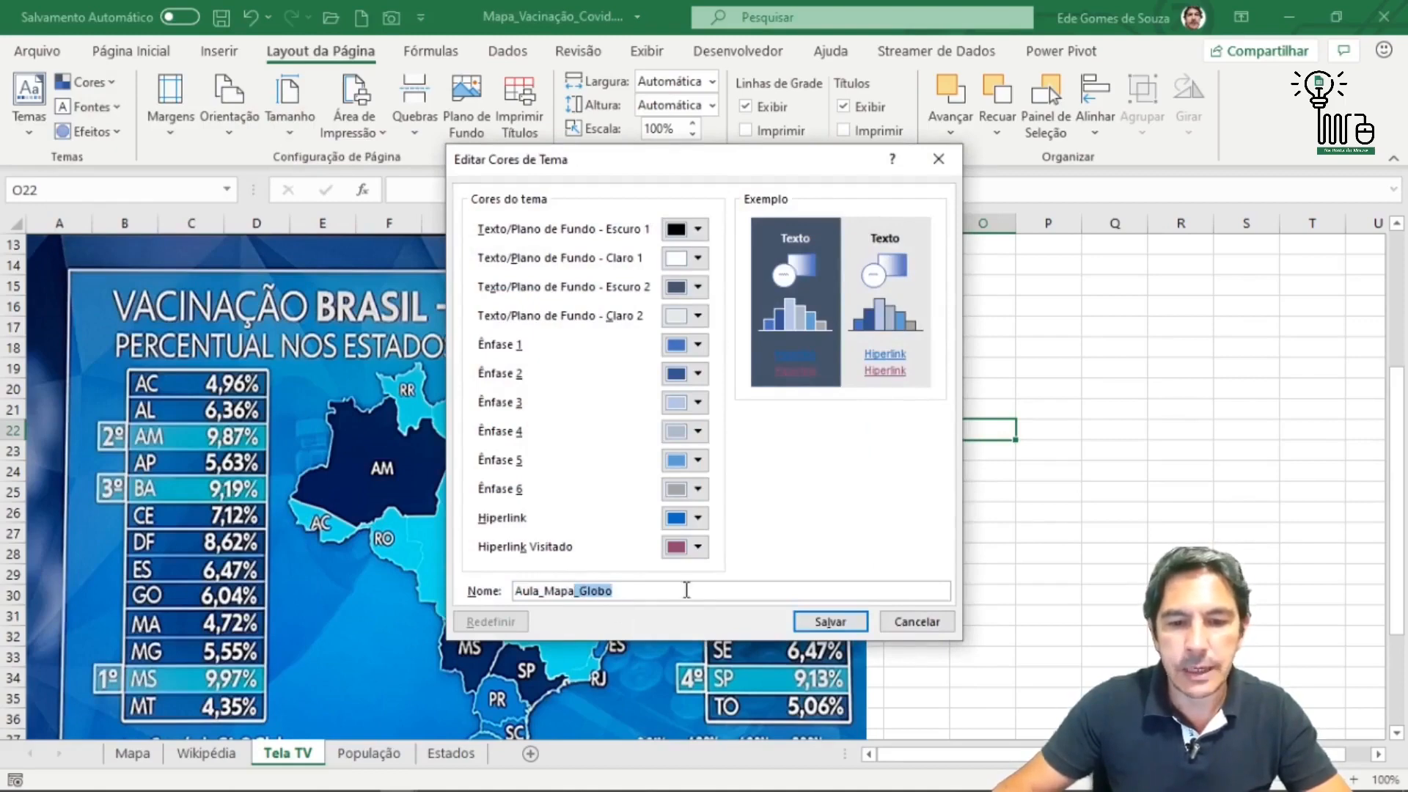
{"action": "key", "text": "BackSpace"}
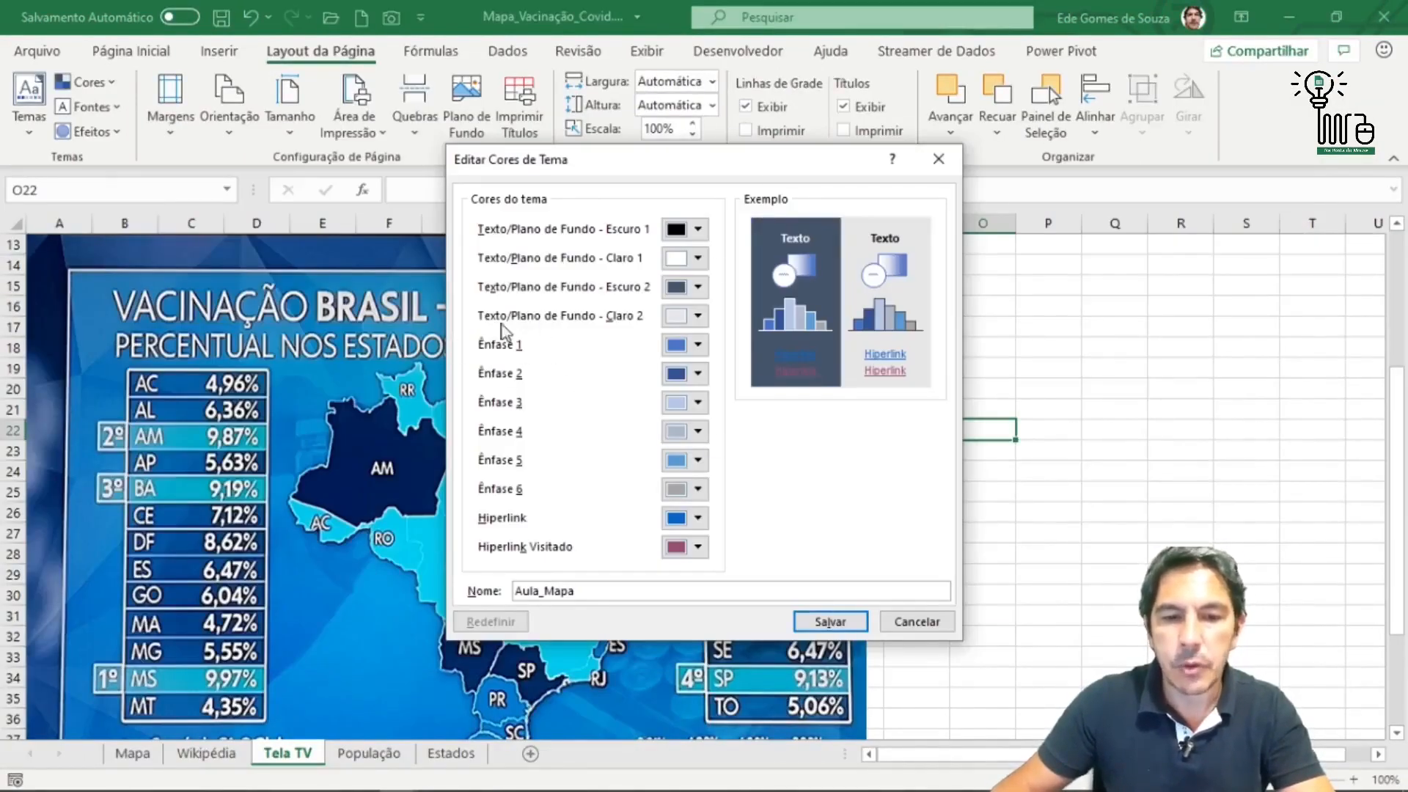
Set the Ênfase 1 theme colour to custom RGB 0, 13, 91, checking the values on slide 2 of Artes_Bolas.pptx in PowerPoint.
{"action": "left_click", "coordinate": [700, 346]}
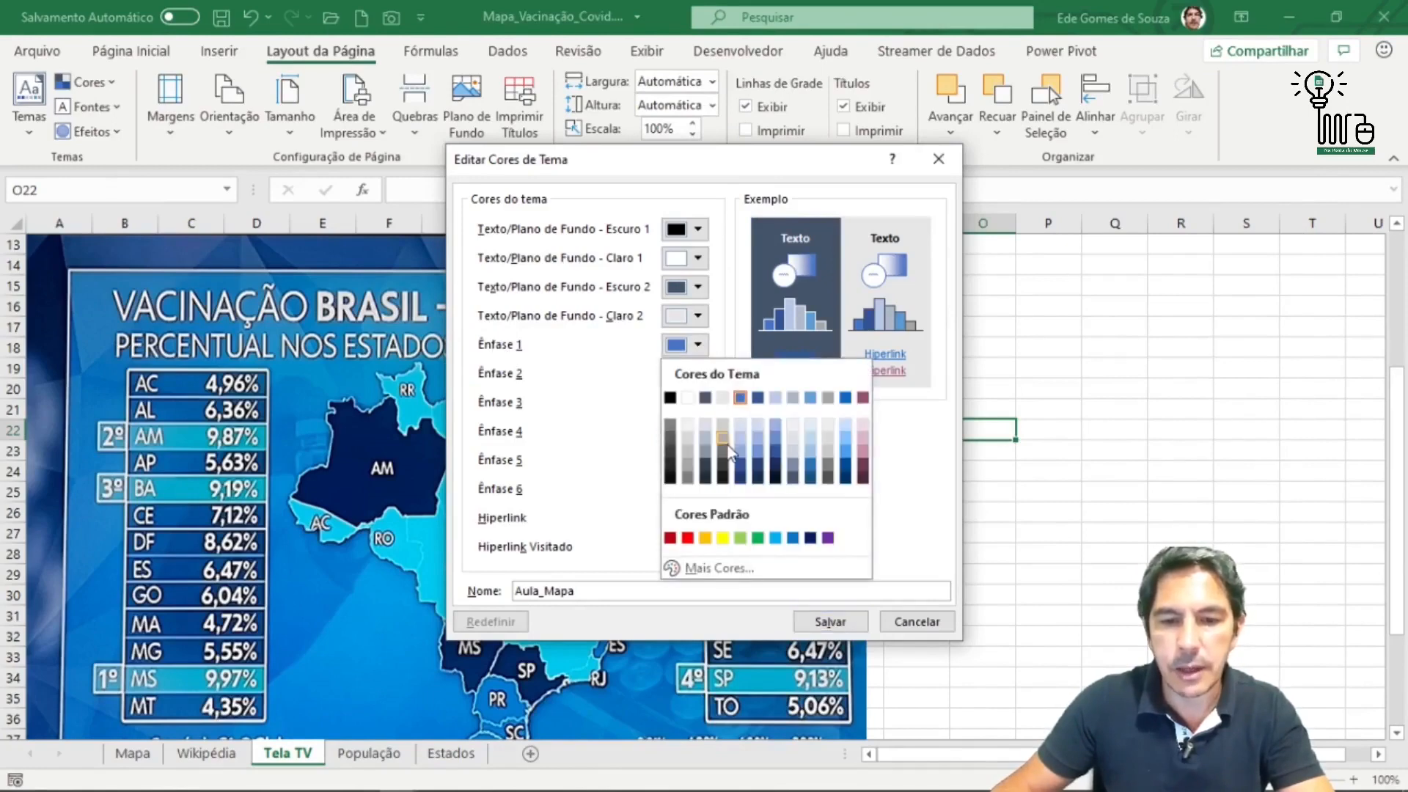
{"action": "left_click", "coordinate": [746, 573]}
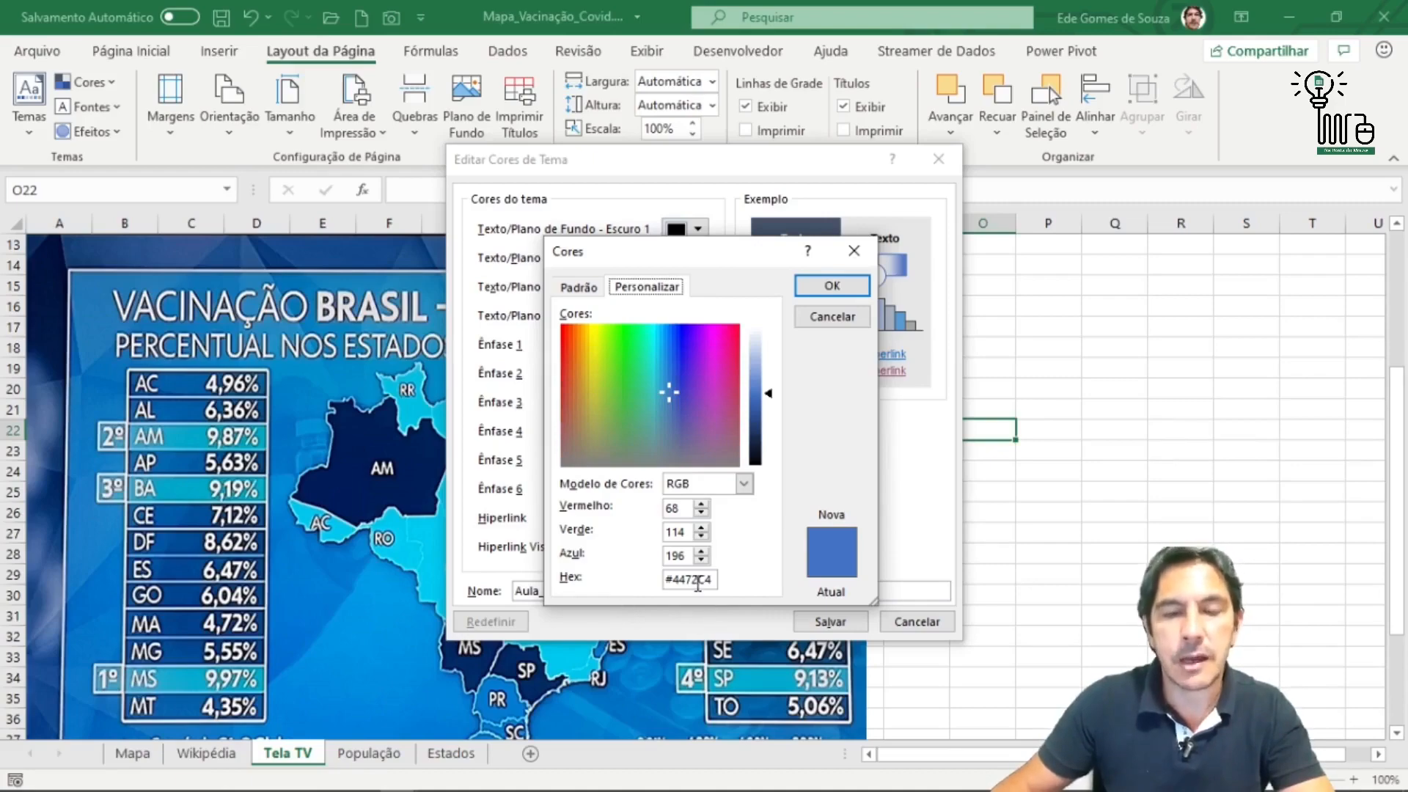
{"action": "key", "text": "alt+Tab"}
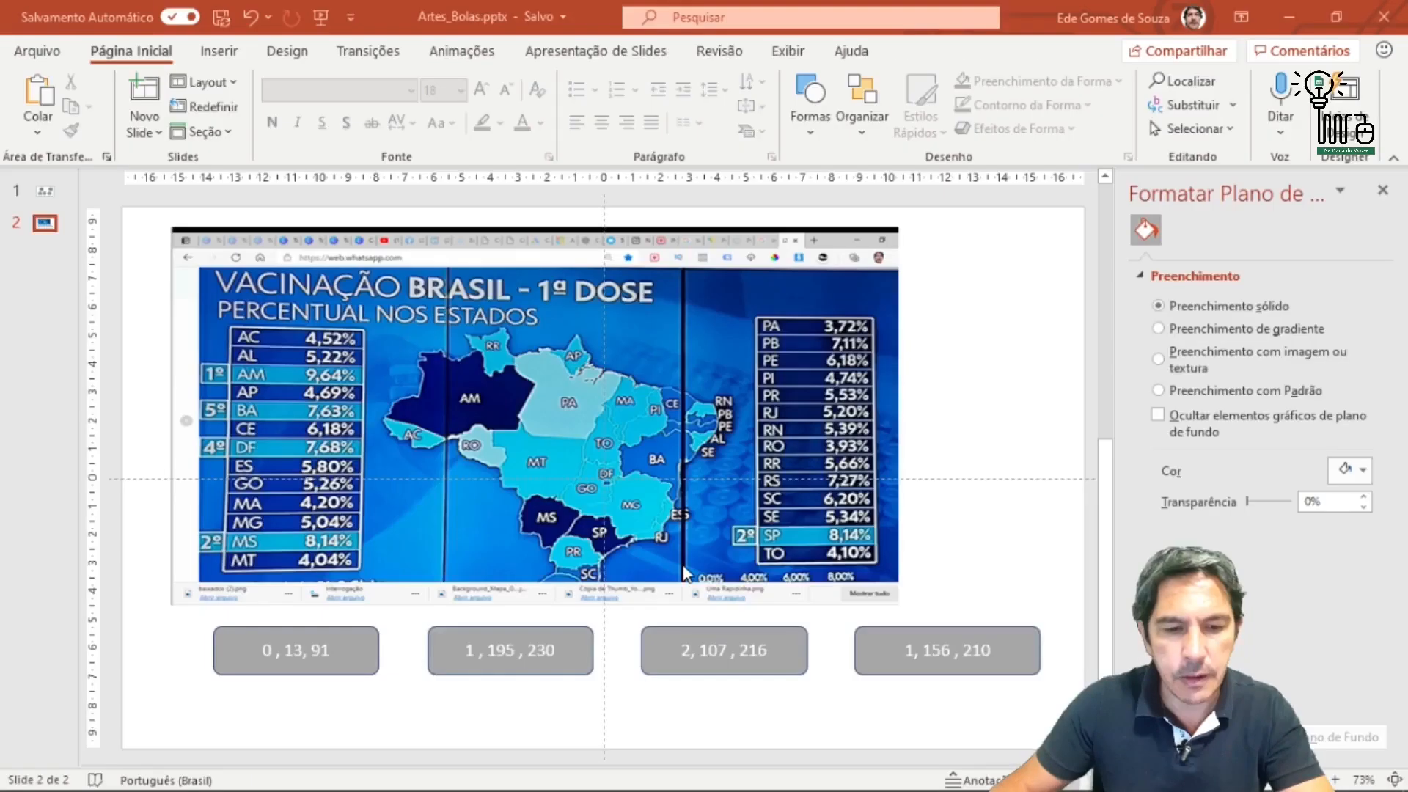
{"action": "key", "text": "alt+Tab"}
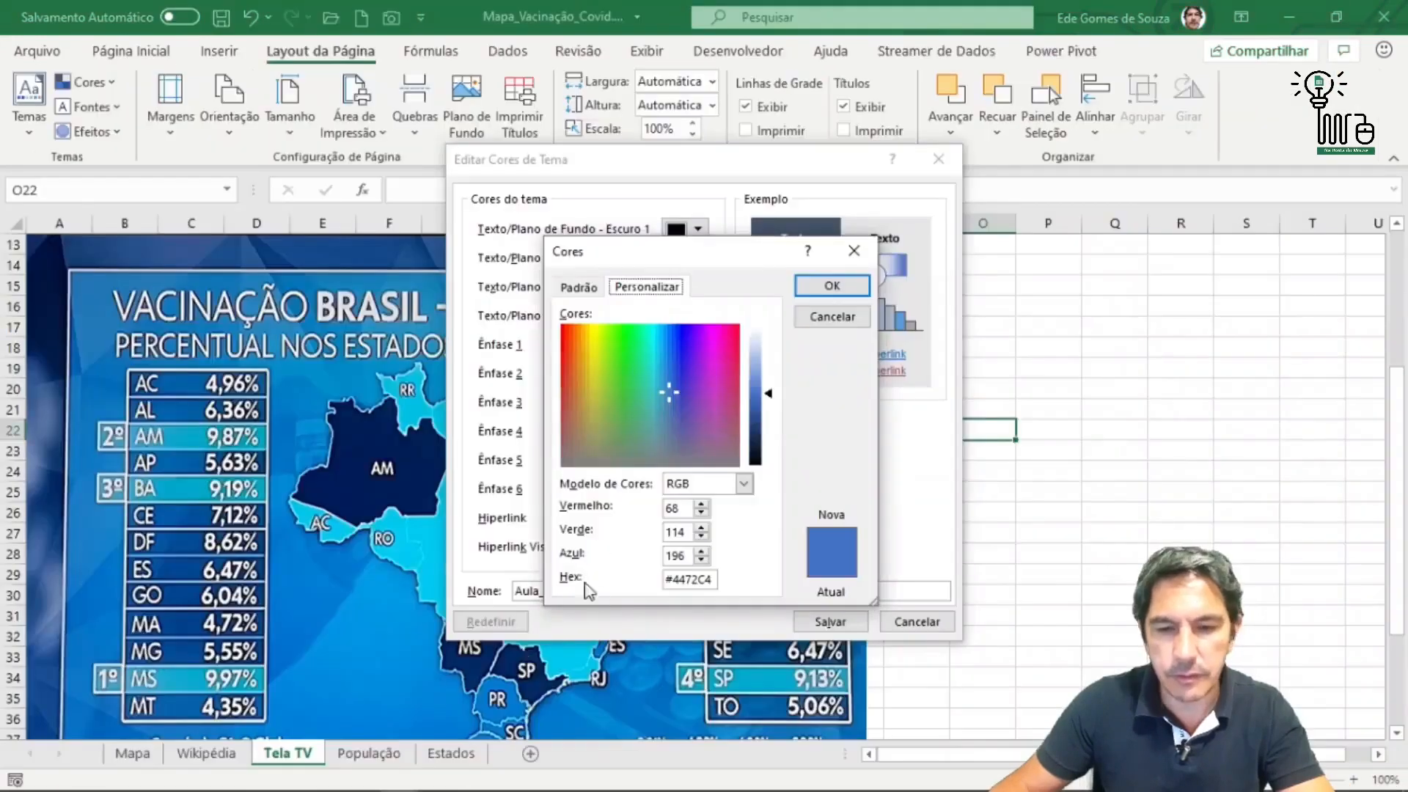
{"action": "left_click", "coordinate": [690, 506]}
{"action": "key", "text": "BackSpace"}
{"action": "key", "text": "BackSpace"}
{"action": "type", "text": "0"}
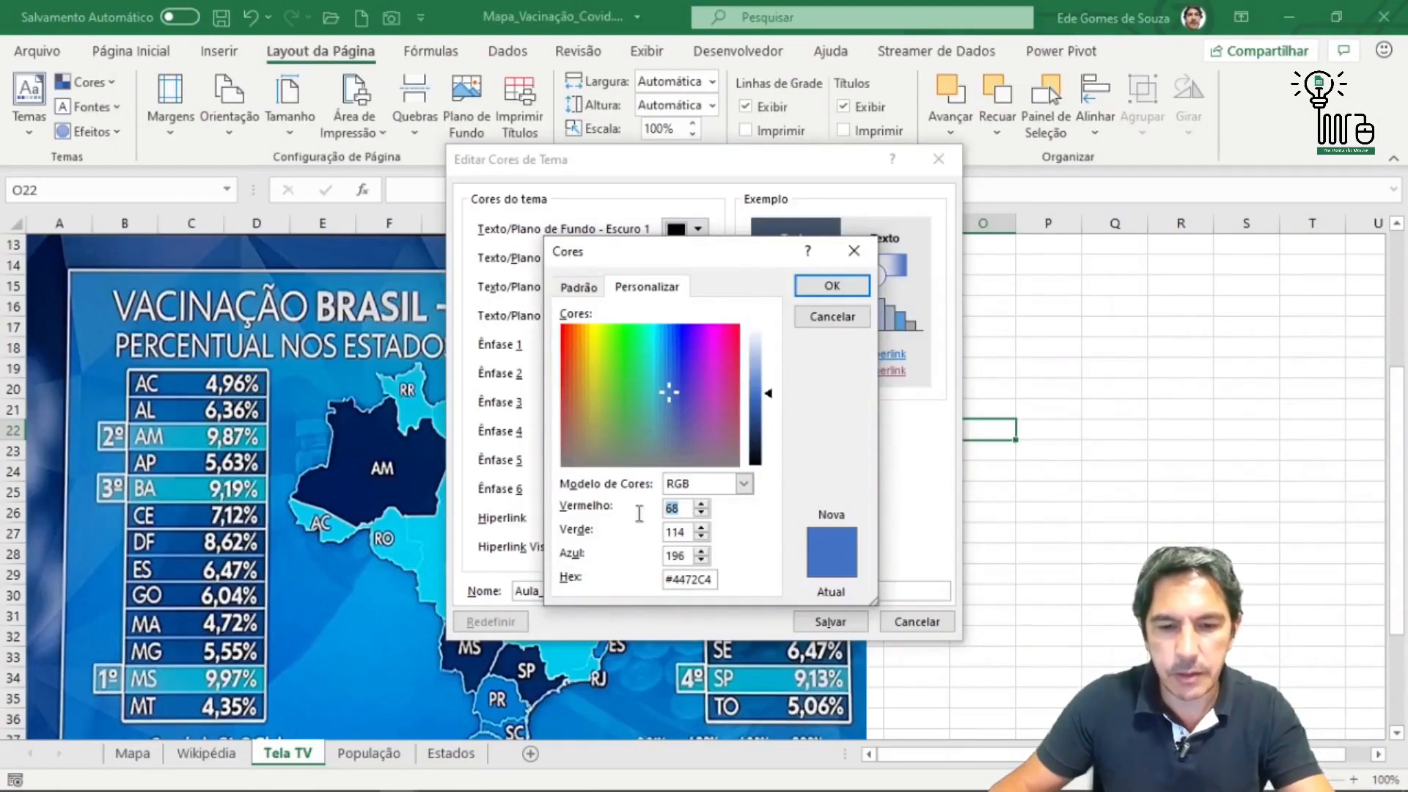
{"action": "key", "text": "Tab"}
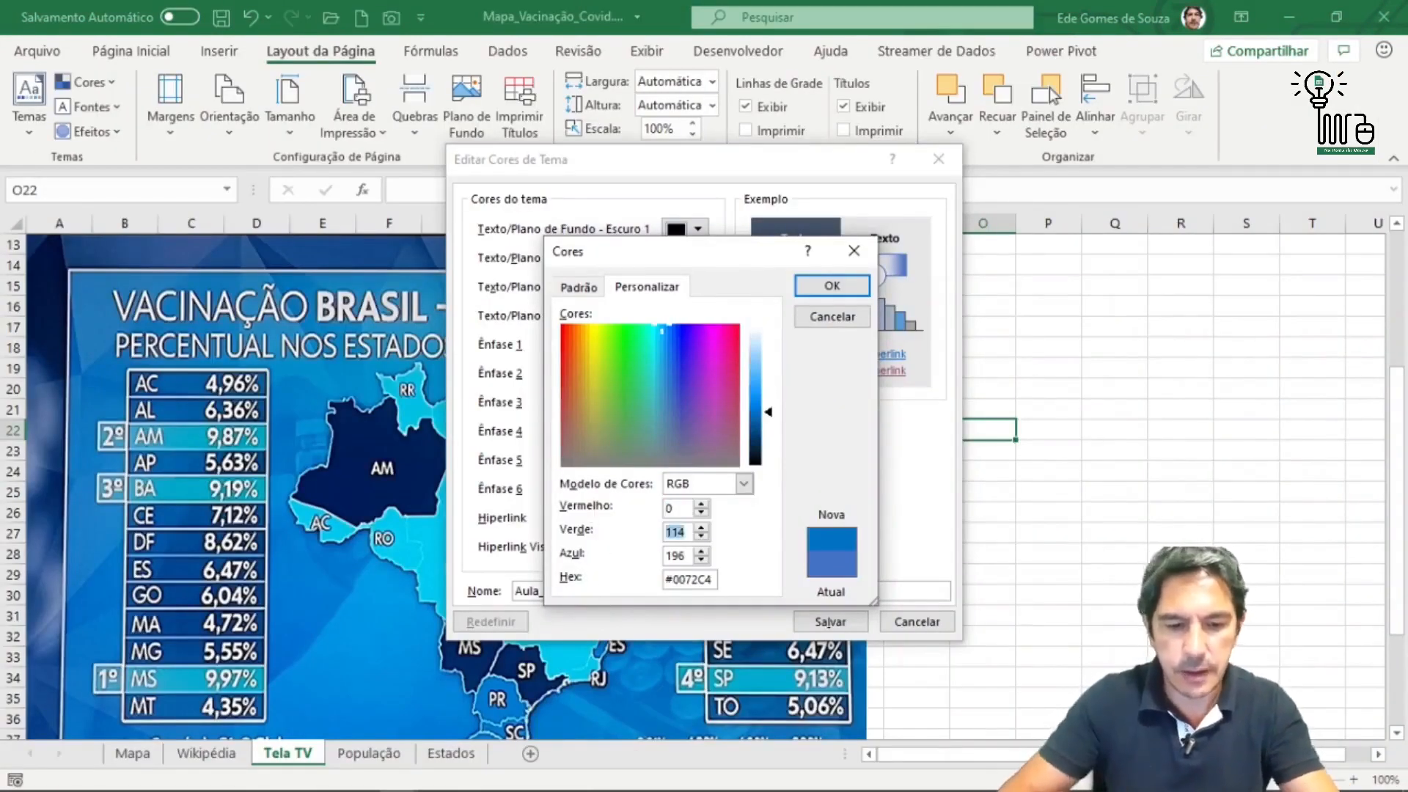
{"action": "type", "text": "13"}
{"action": "key", "text": "Tab"}
{"action": "type", "text": "91"}
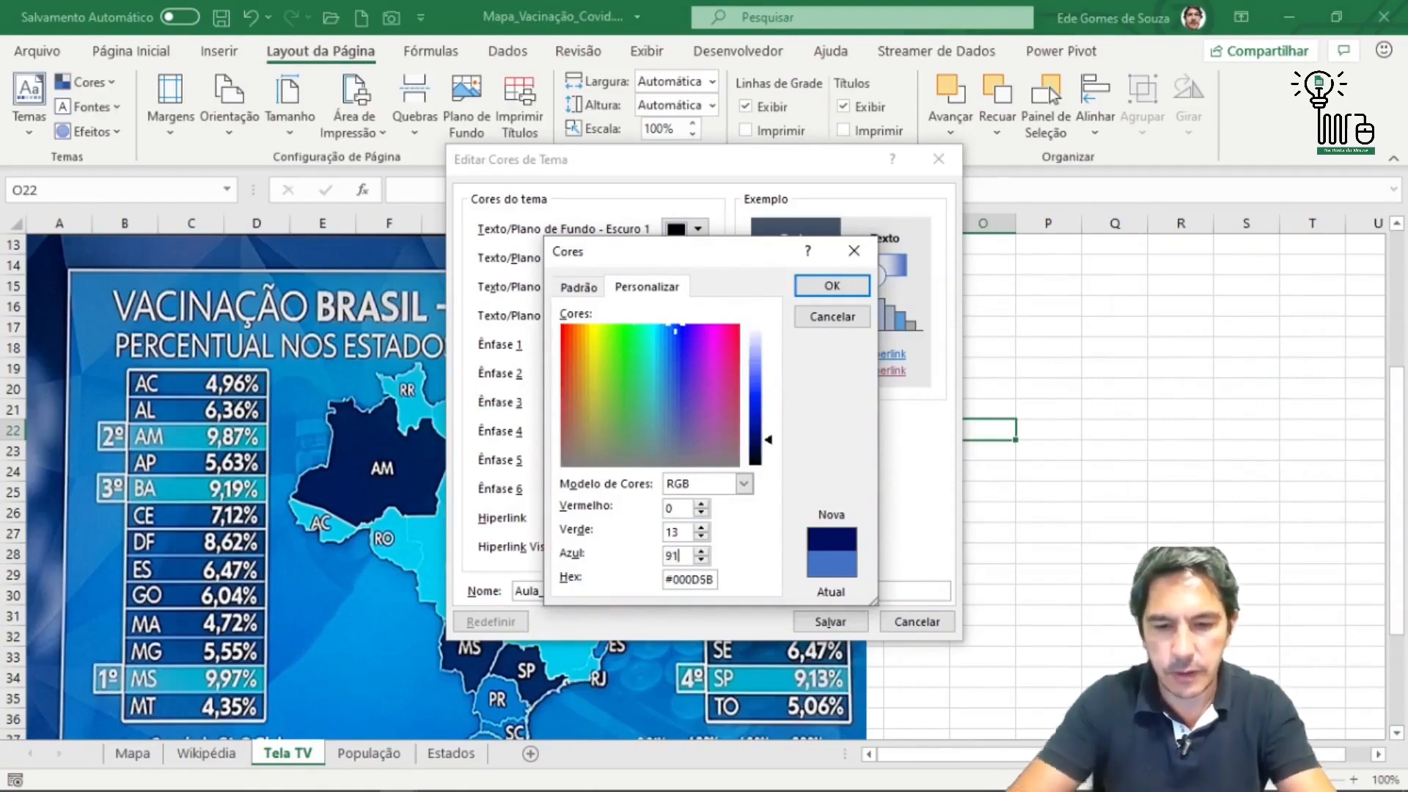
{"action": "left_click", "coordinate": [831, 286]}
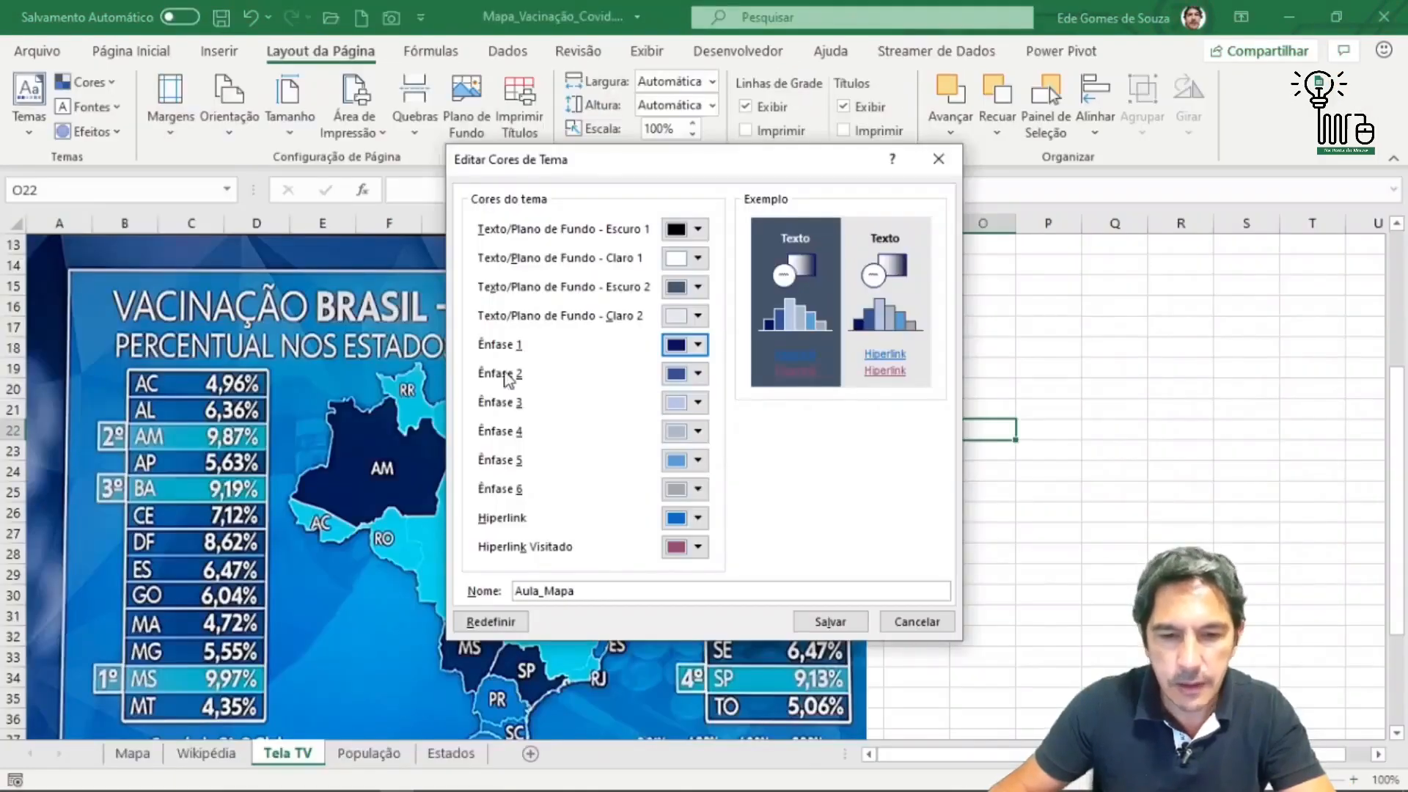
Set the Ênfase 2 theme colour to custom RGB 1, 195, 230.
{"action": "left_click", "coordinate": [698, 404]}
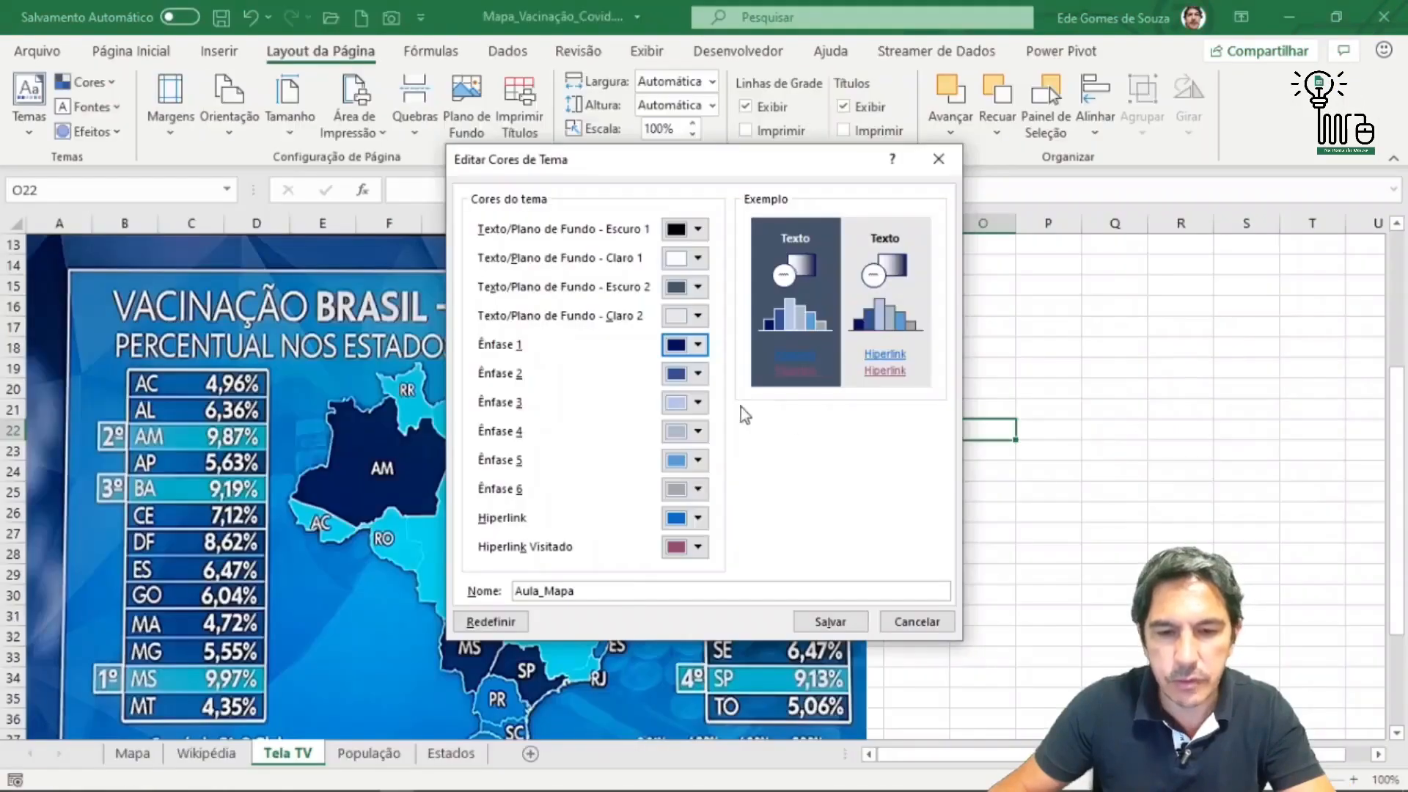
{"action": "left_click", "coordinate": [698, 375]}
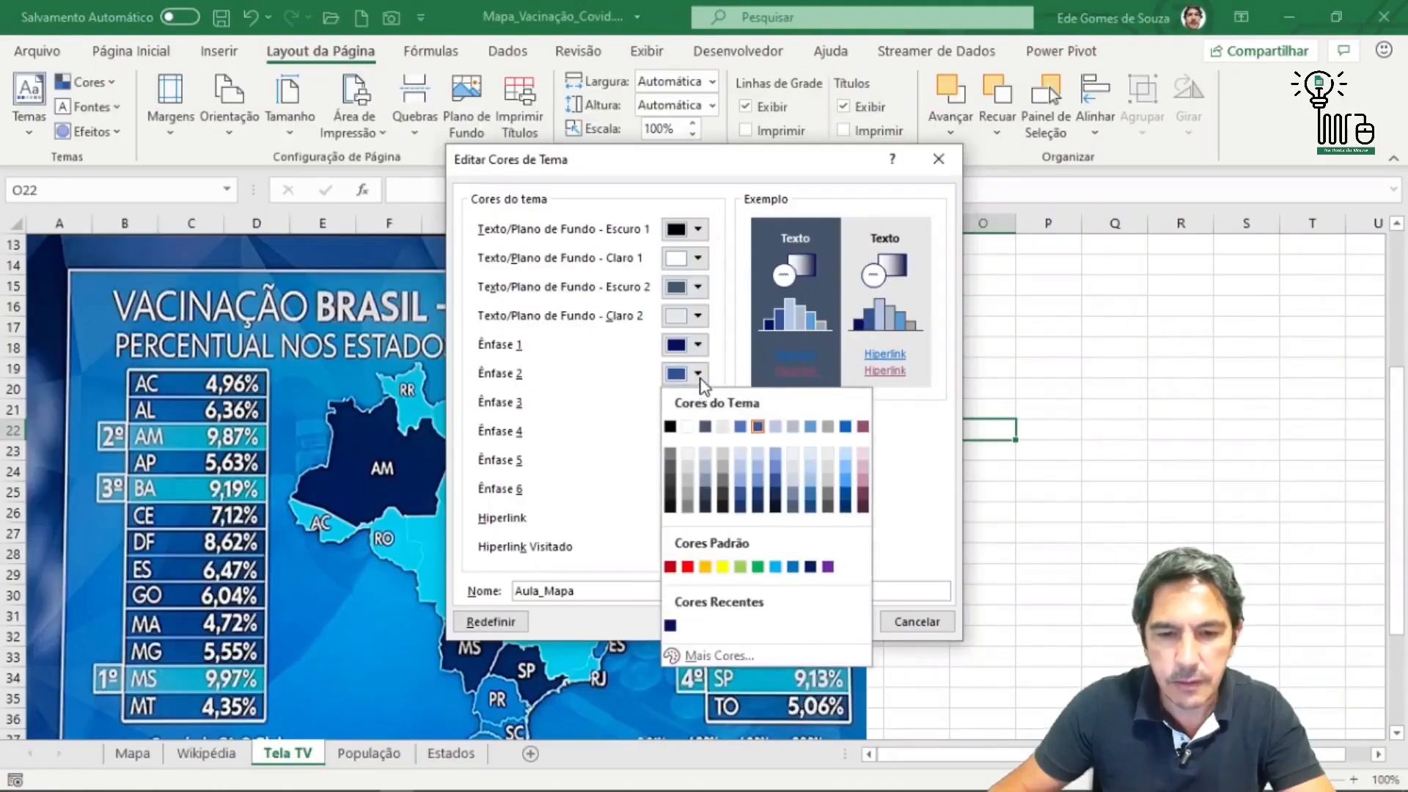
{"action": "left_click", "coordinate": [737, 654]}
{"action": "double_click", "coordinate": [671, 508]}
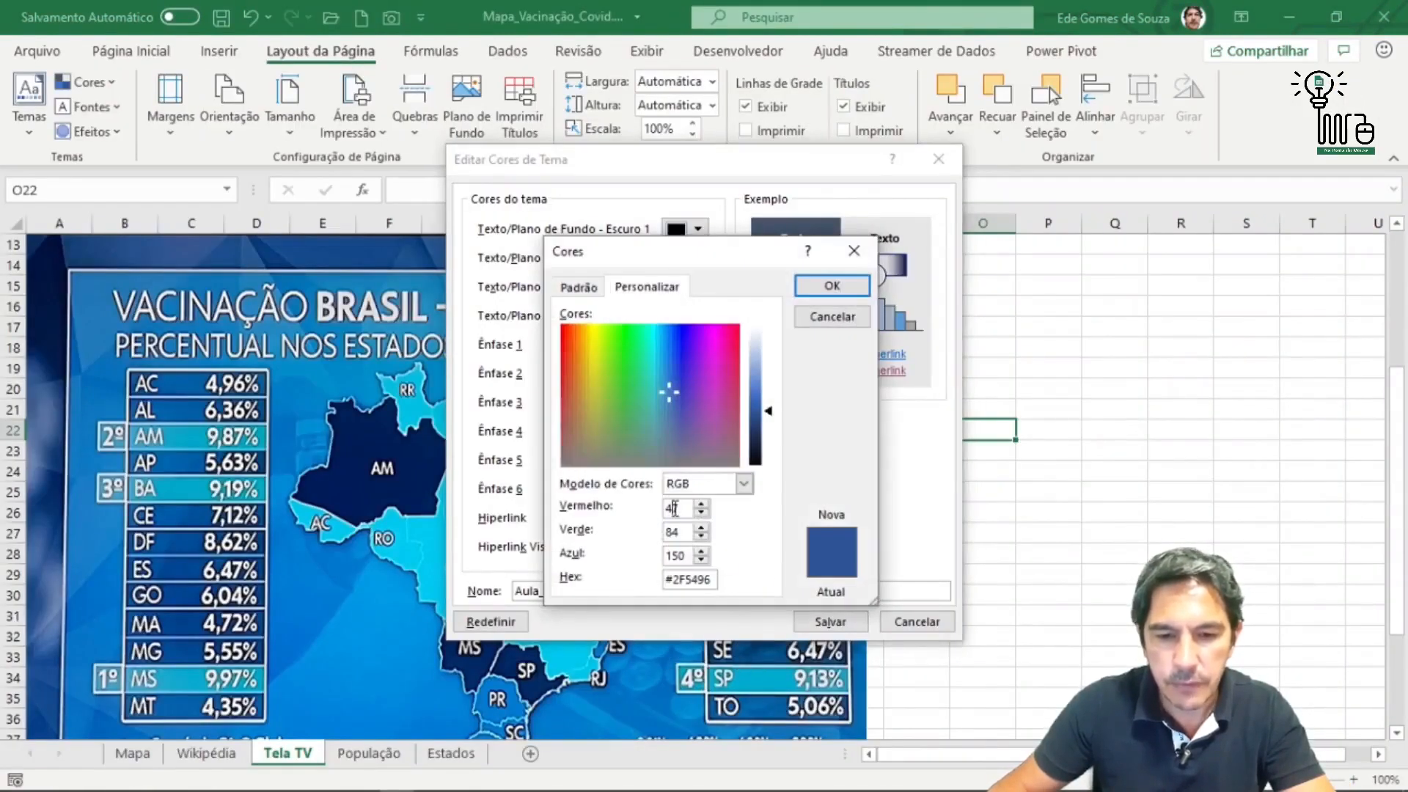
{"action": "type", "text": "1"}
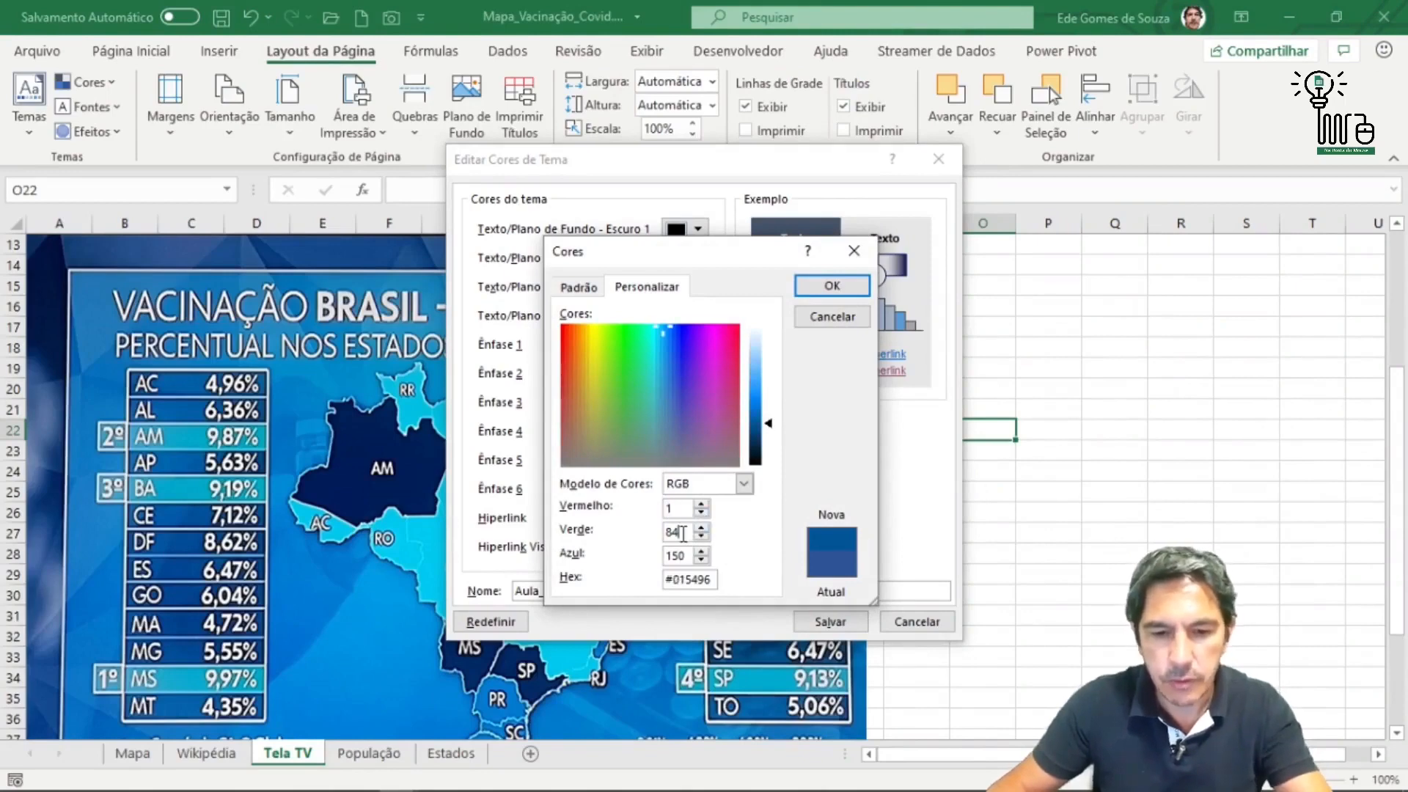
{"action": "key", "text": "Tab"}
{"action": "type", "text": "1"}
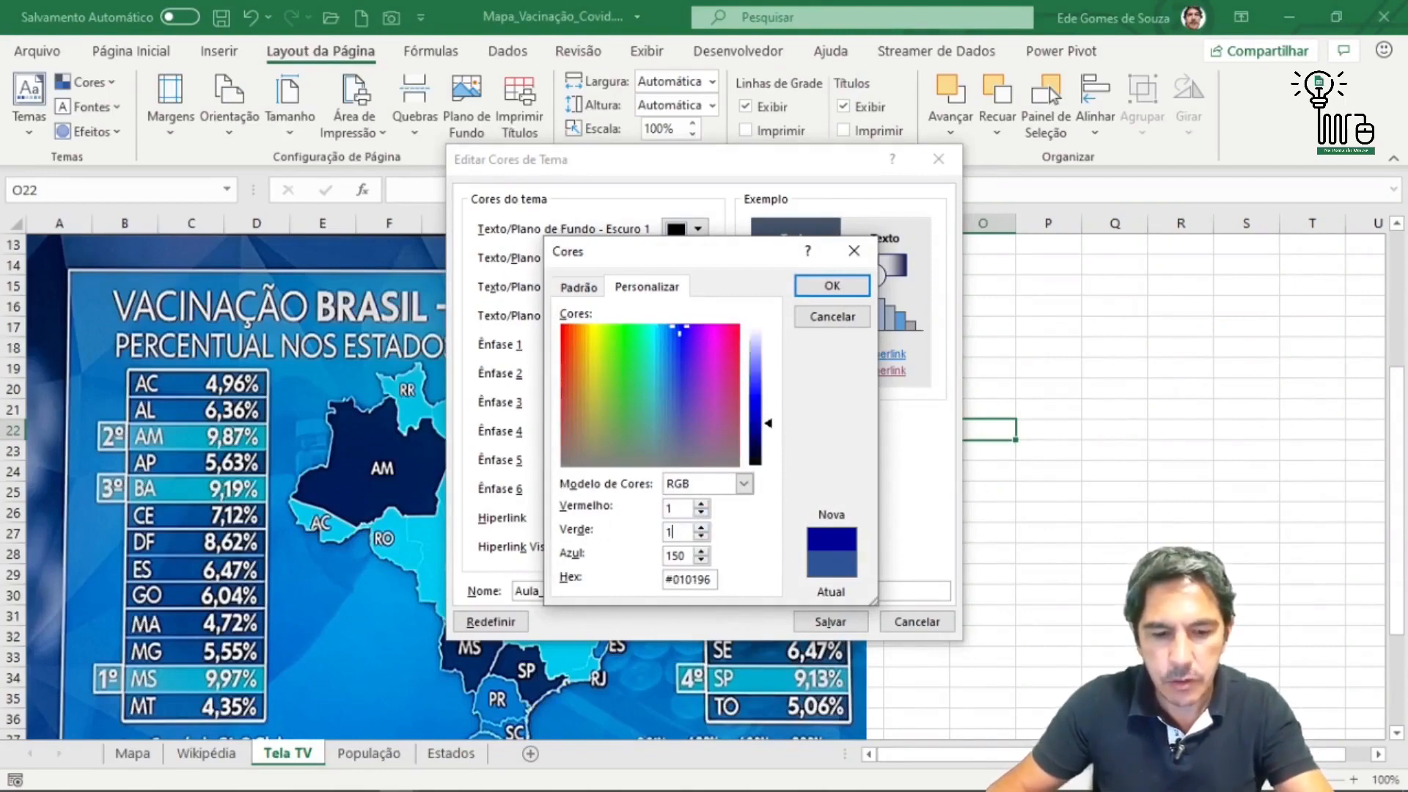
{"action": "type", "text": "95"}
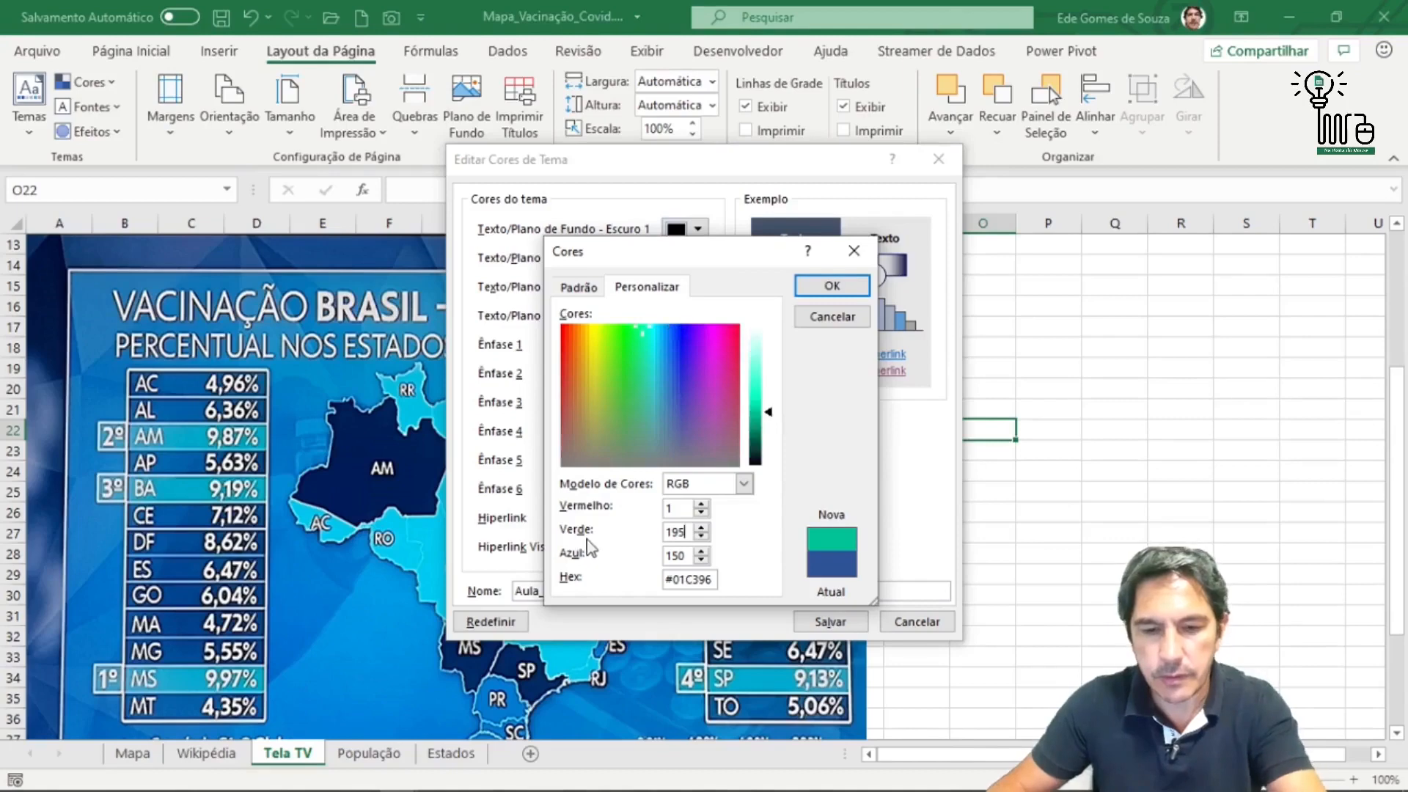
{"action": "double_click", "coordinate": [678, 555]}
{"action": "type", "text": "230"}
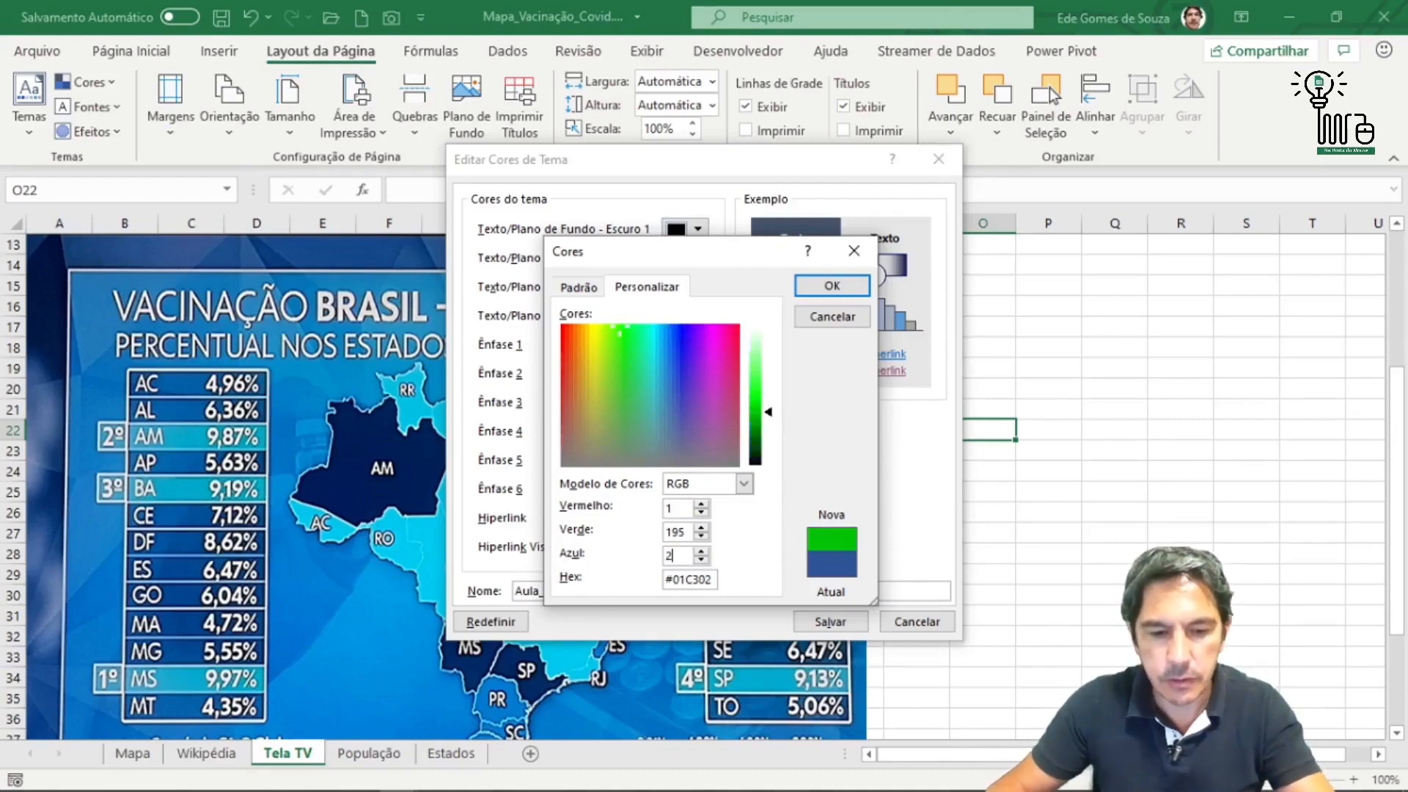
{"action": "left_click", "coordinate": [832, 285]}
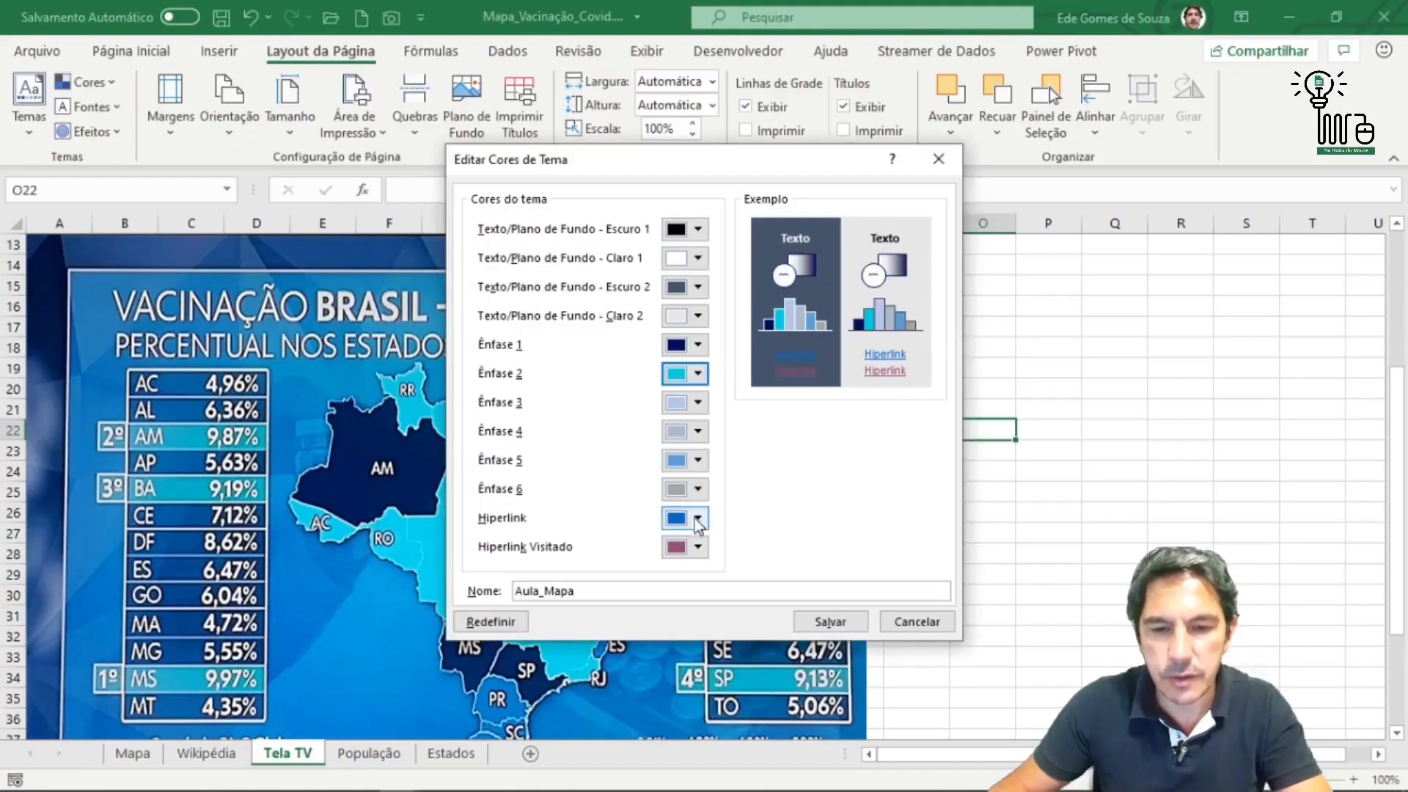
Set the Ênfase 3 theme colour to custom RGB 2, 107, 216, checking the values against the PowerPoint slide.
{"action": "left_click", "coordinate": [697, 402]}
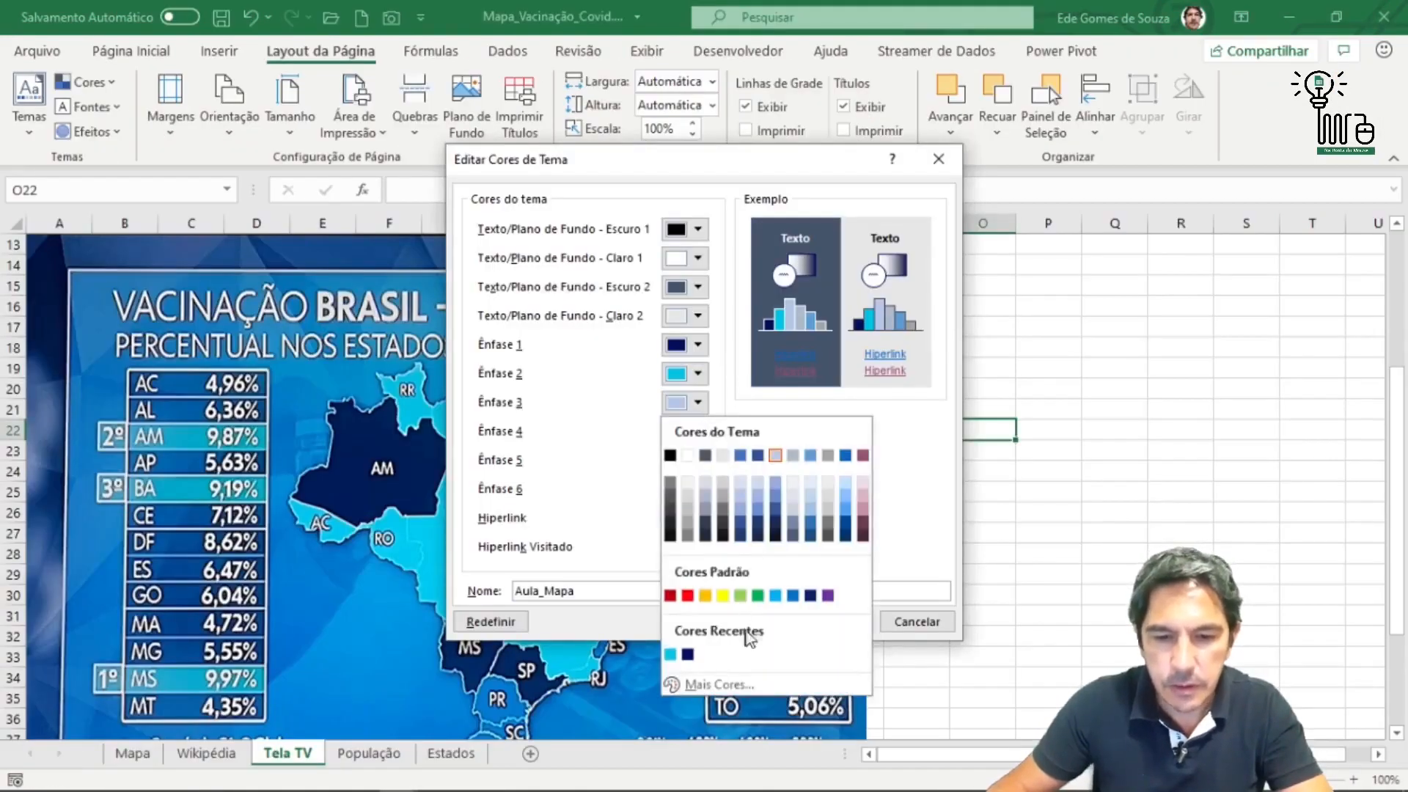
{"action": "left_click", "coordinate": [718, 684]}
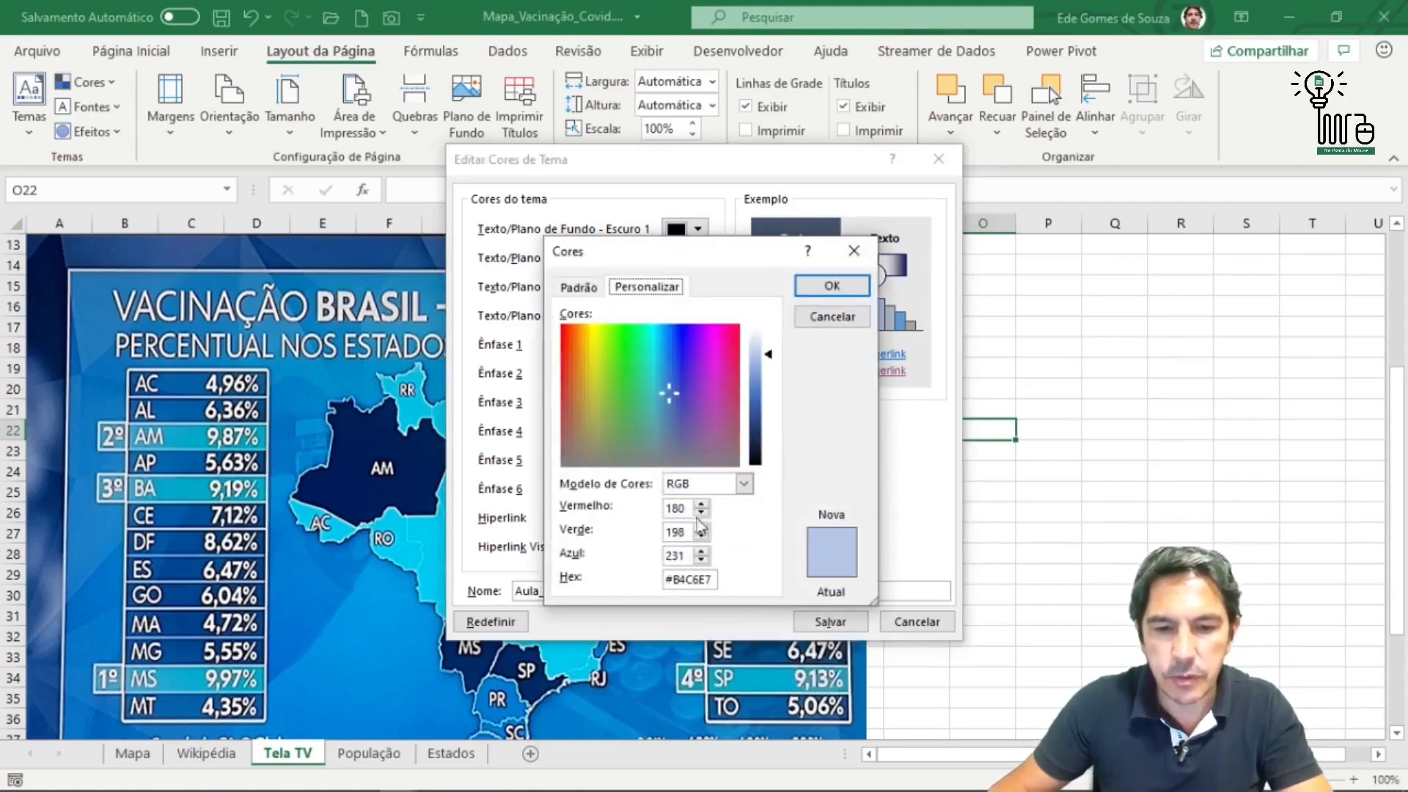
{"action": "double_click", "coordinate": [675, 509]}
{"action": "type", "text": "2"}
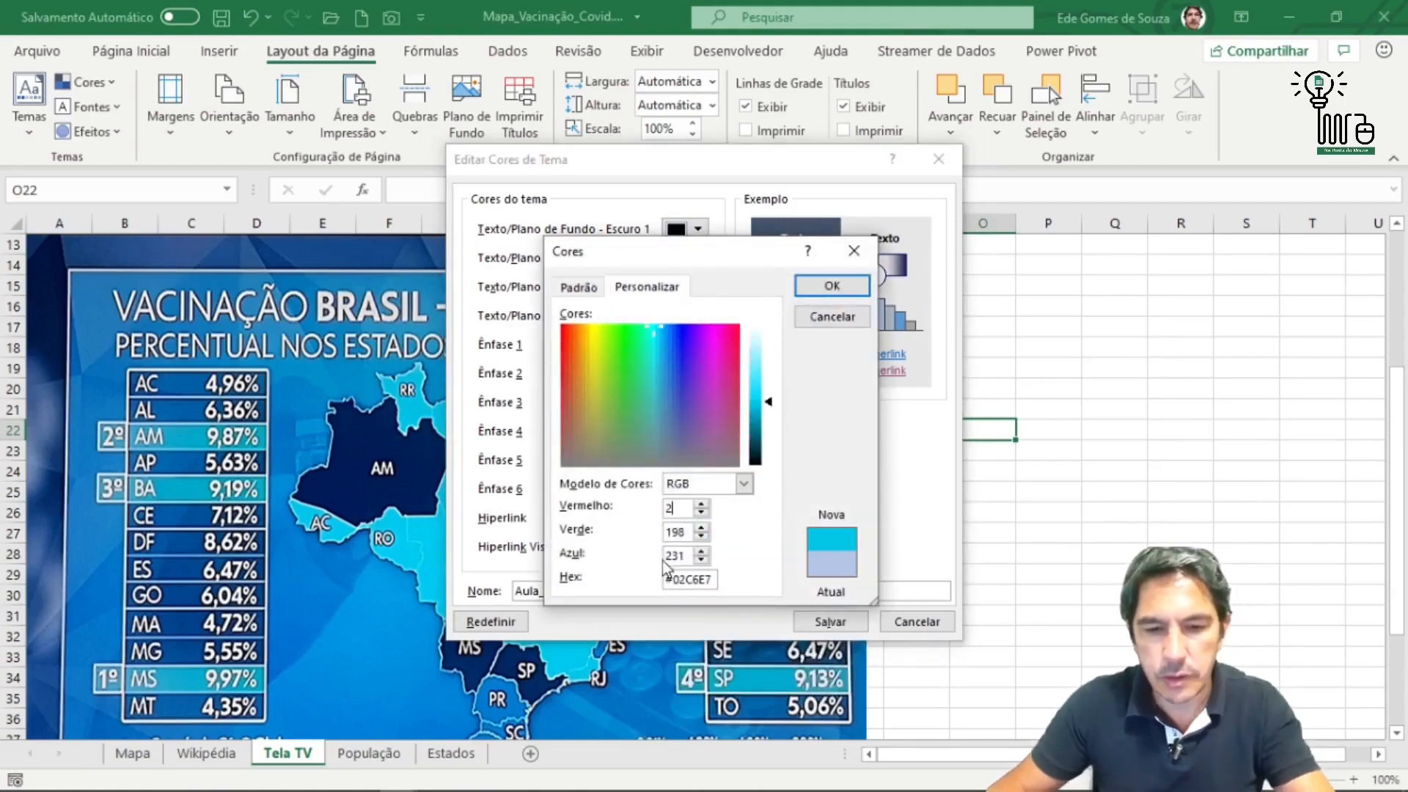
{"action": "key", "text": "Tab"}
{"action": "type", "text": "217"}
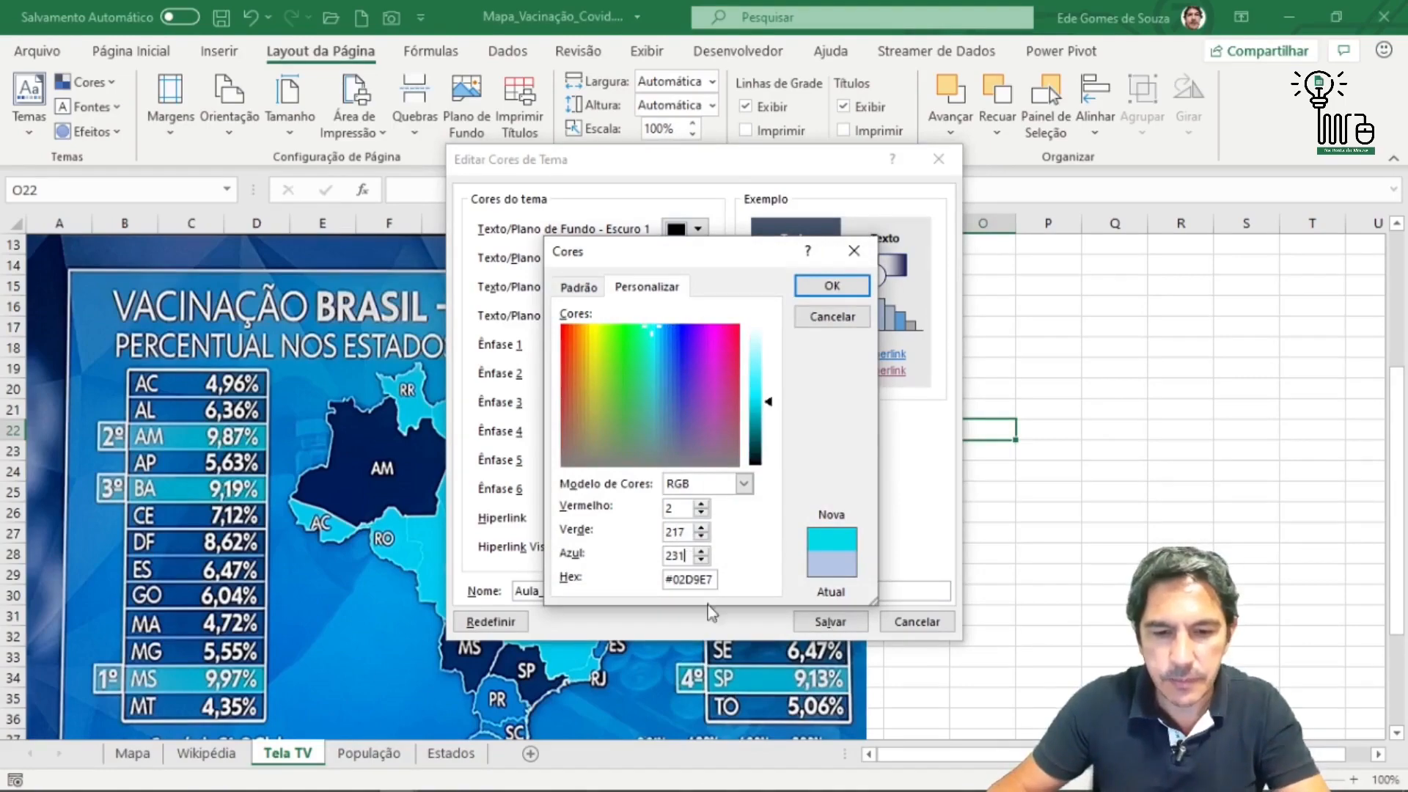
{"action": "key", "text": "alt+Tab"}
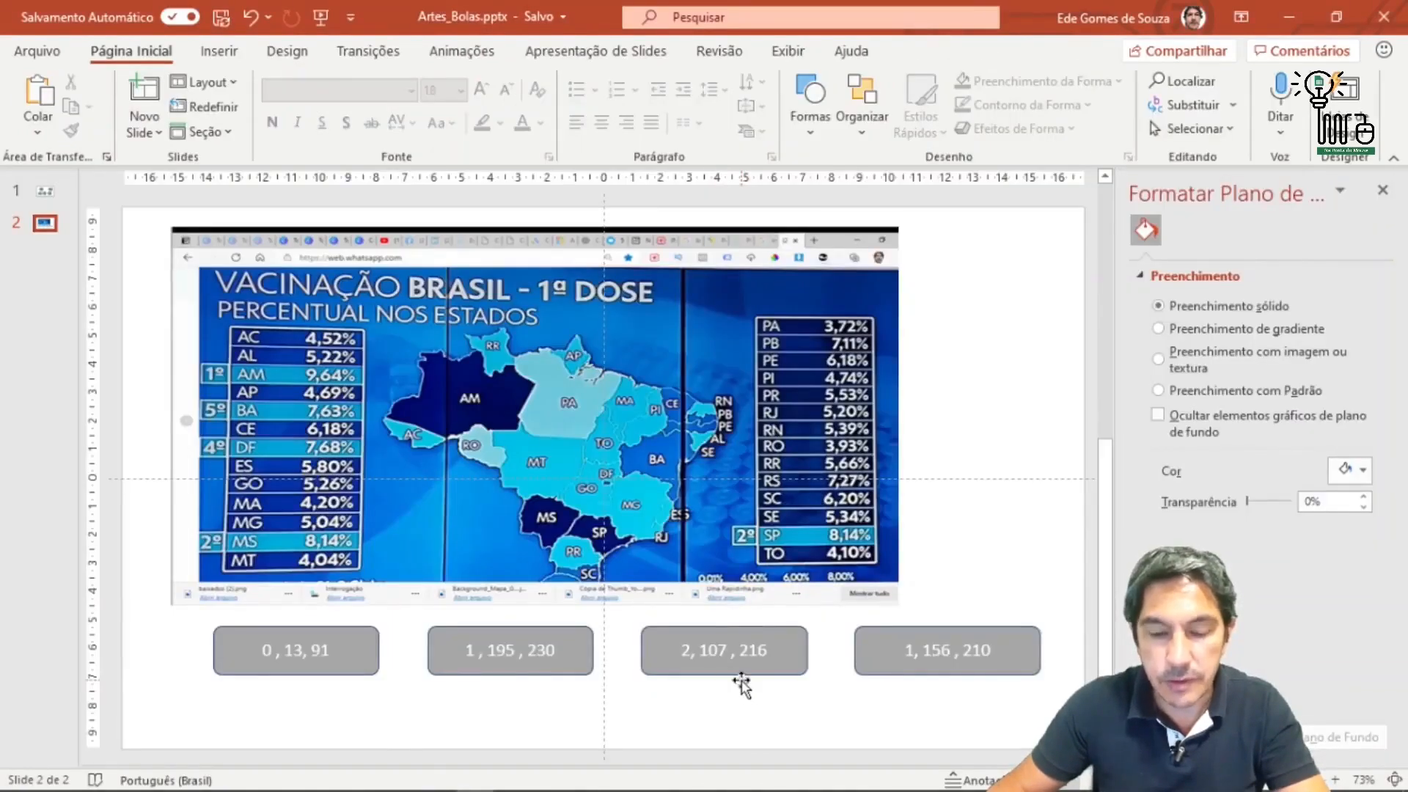
{"action": "key", "text": "alt+Tab"}
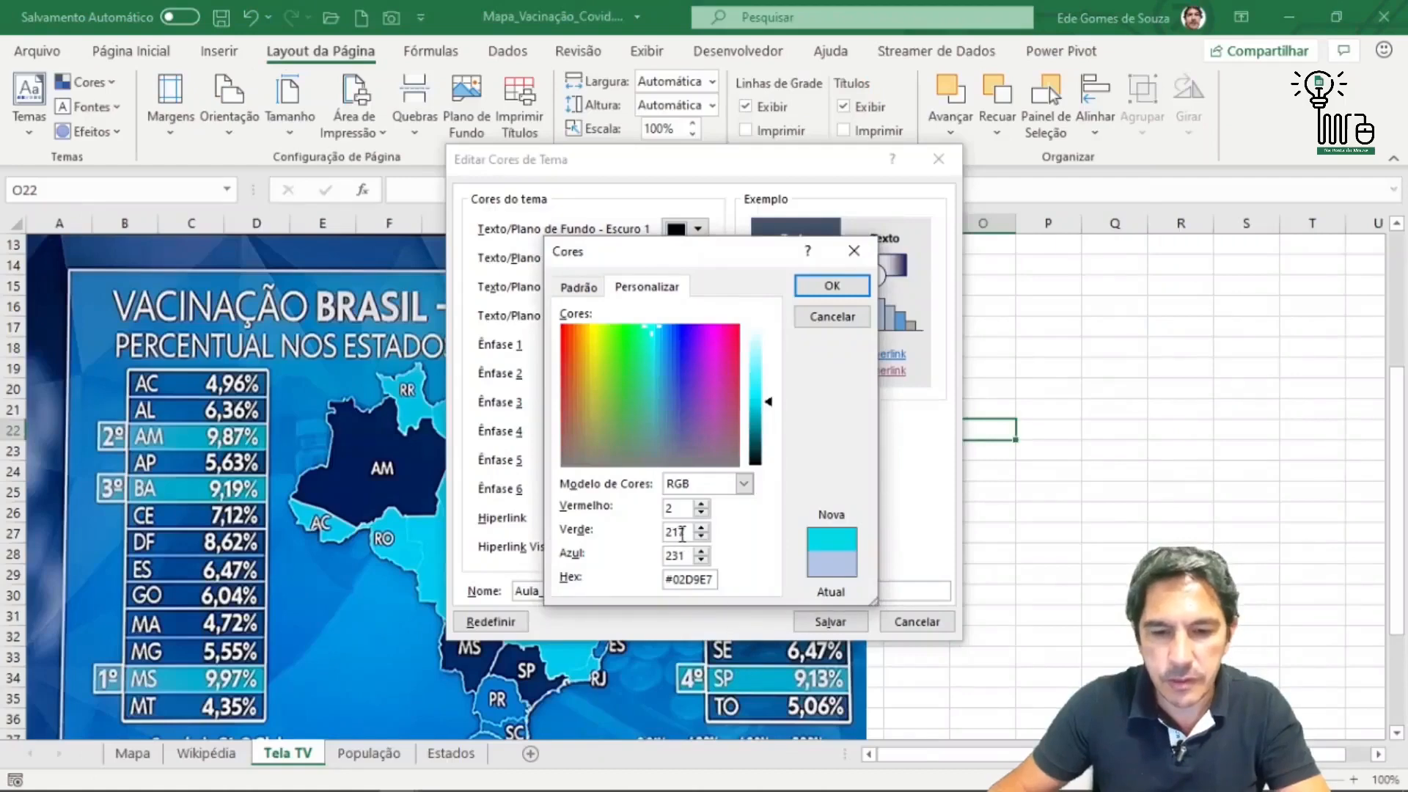
{"action": "double_click", "coordinate": [682, 533]}
{"action": "type", "text": "10"}
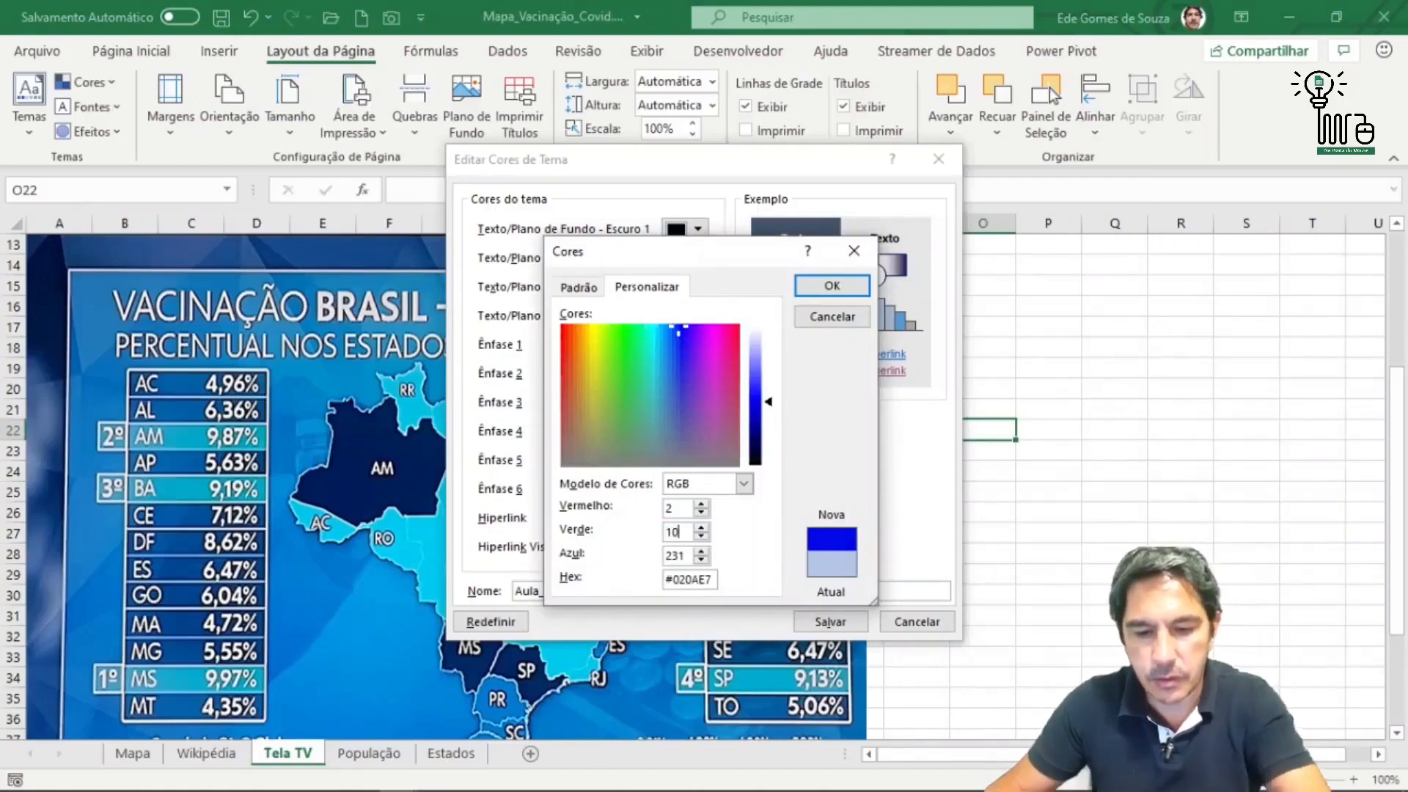
{"action": "type", "text": "7"}
{"action": "left_click_drag", "start_coordinate": [684, 555], "coordinate": [561, 554]}
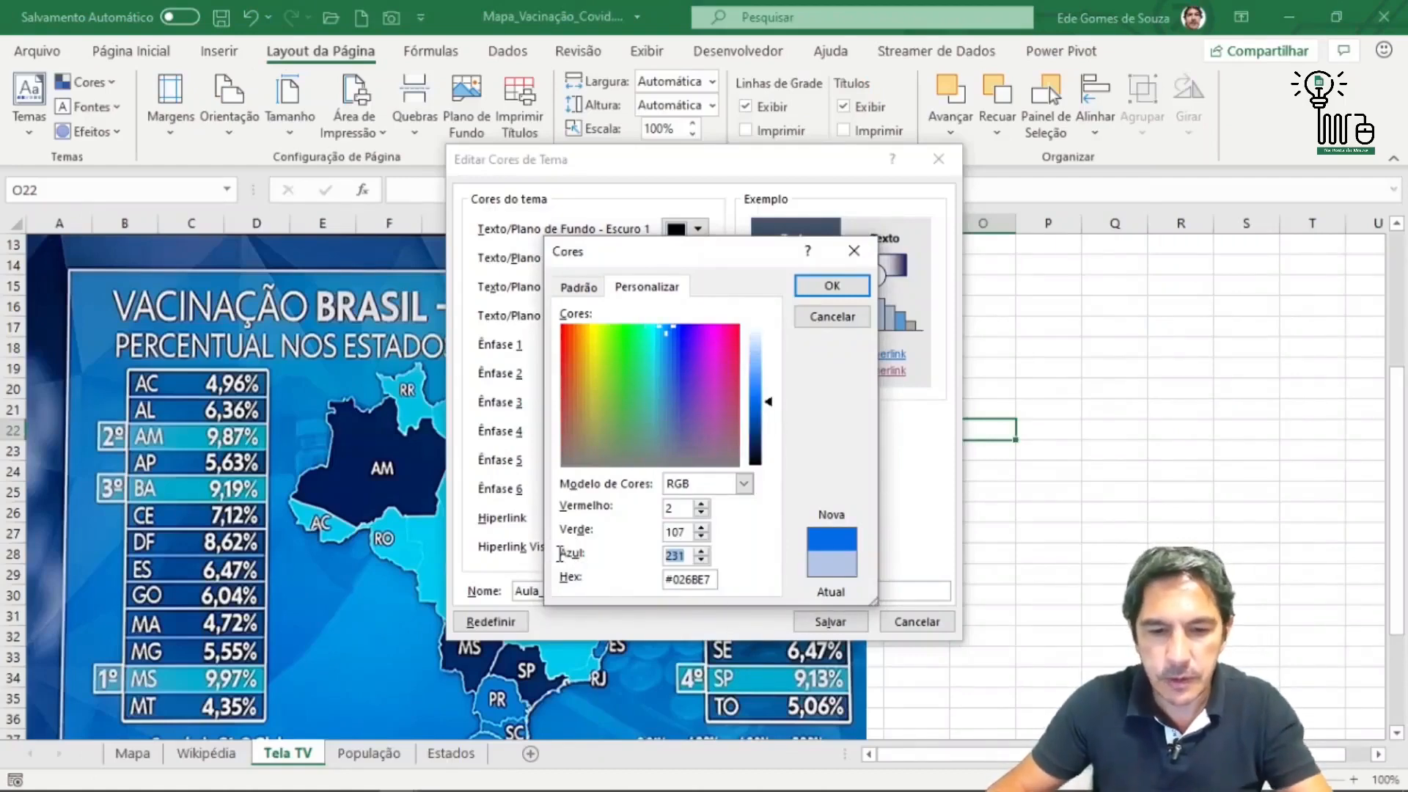
{"action": "type", "text": "216"}
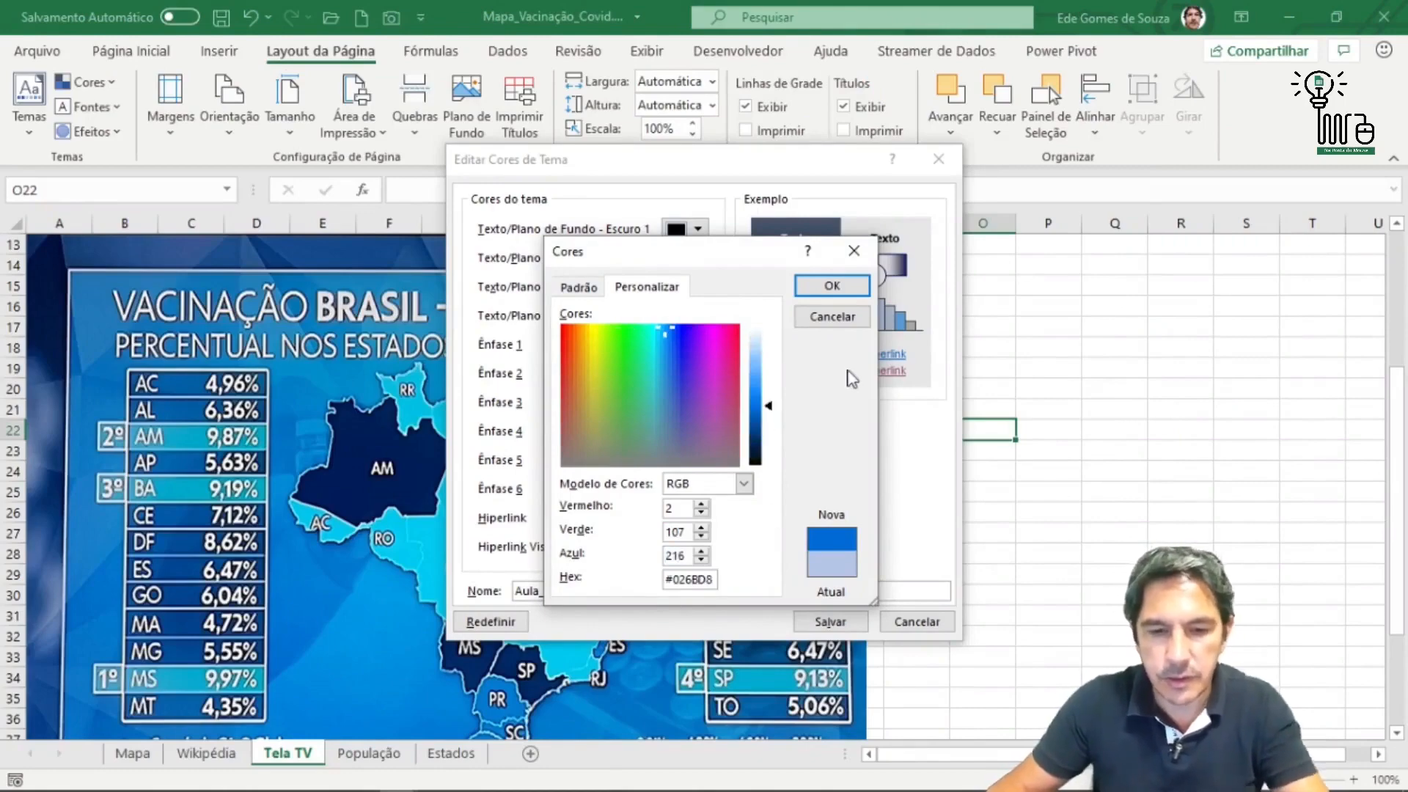
{"action": "left_click", "coordinate": [832, 286]}
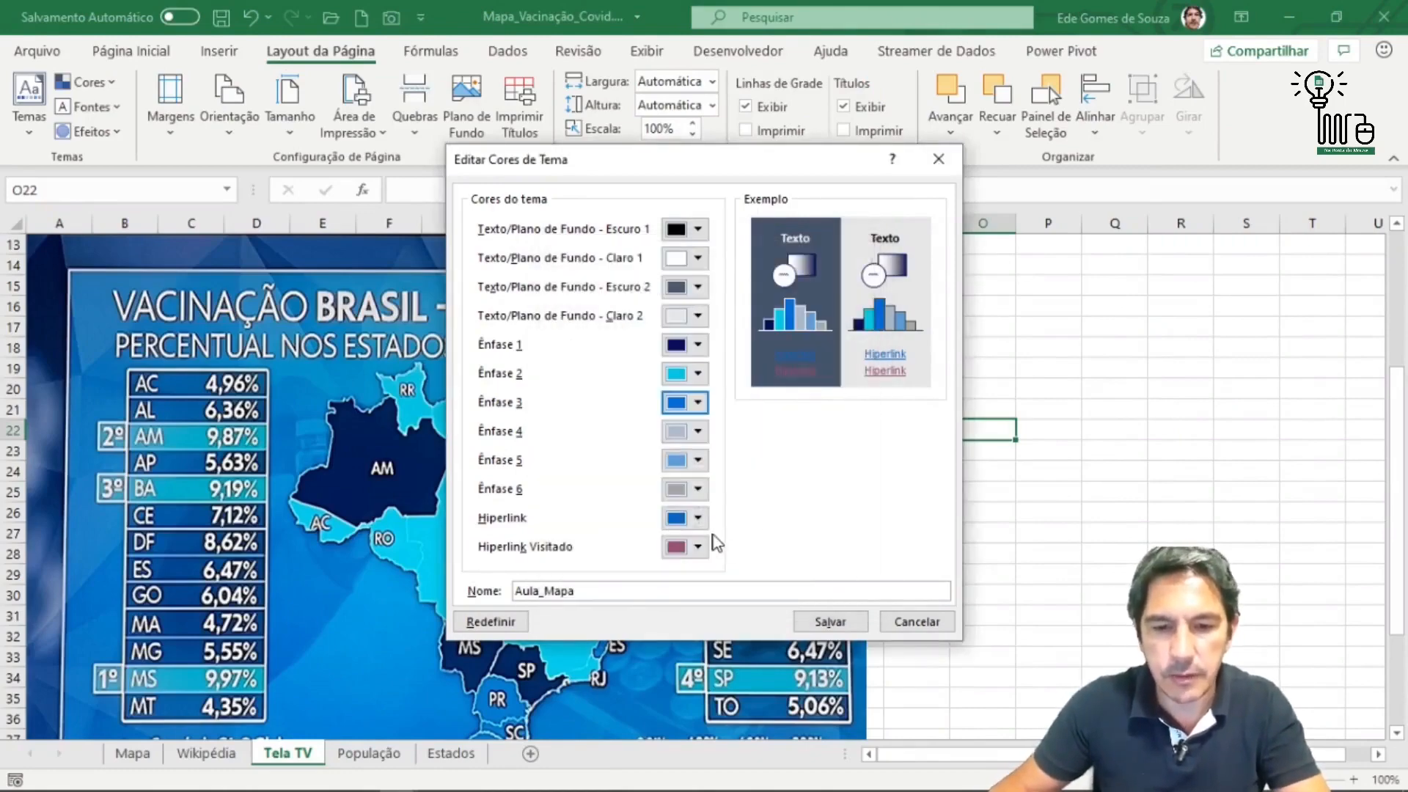
Set the Ênfase 4 theme colour to custom RGB 1, 156, 210, checking the values against the PowerPoint slide, and save the Aula_Mapa colour set.
{"action": "key", "text": "alt+Tab"}
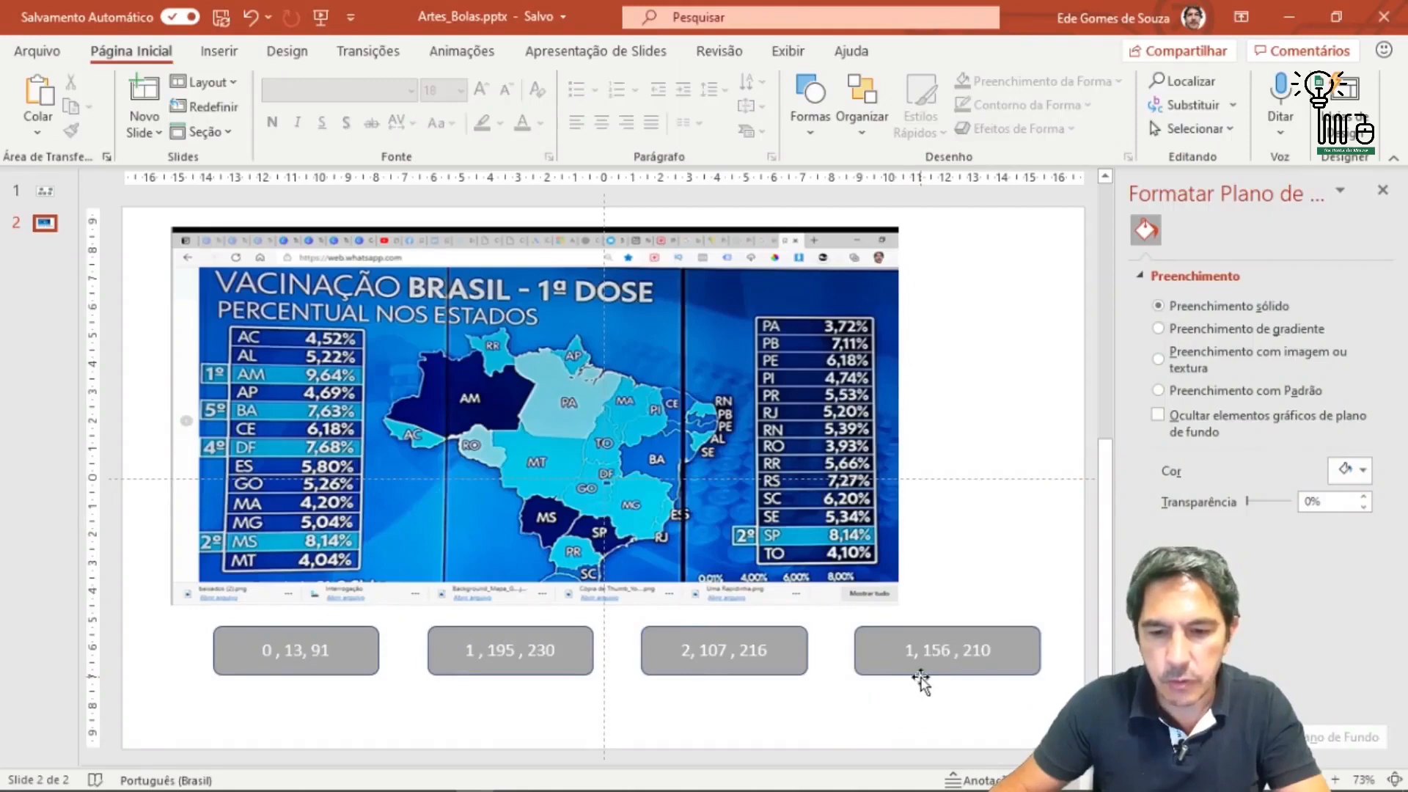
{"action": "key", "text": "alt+Tab"}
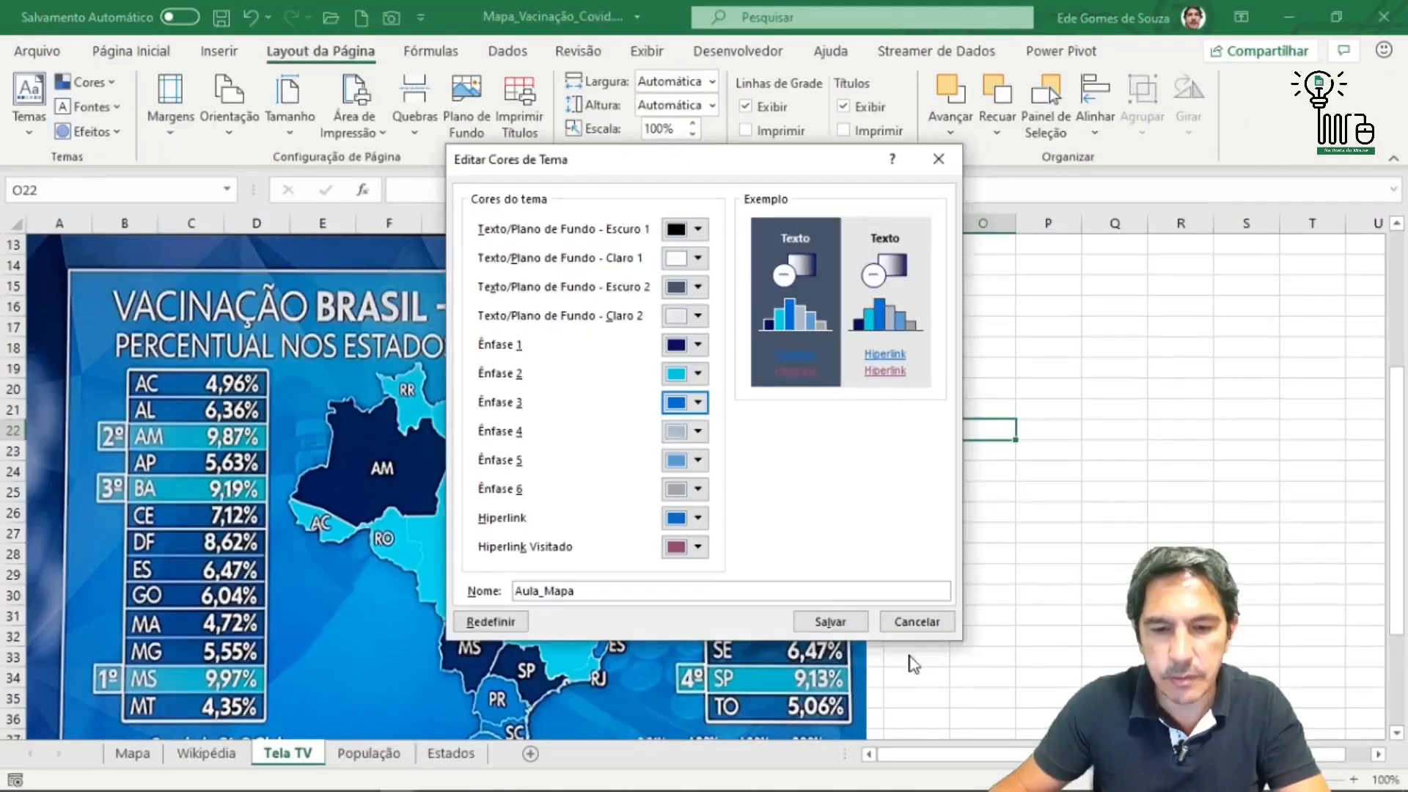
{"action": "left_click", "coordinate": [697, 431]}
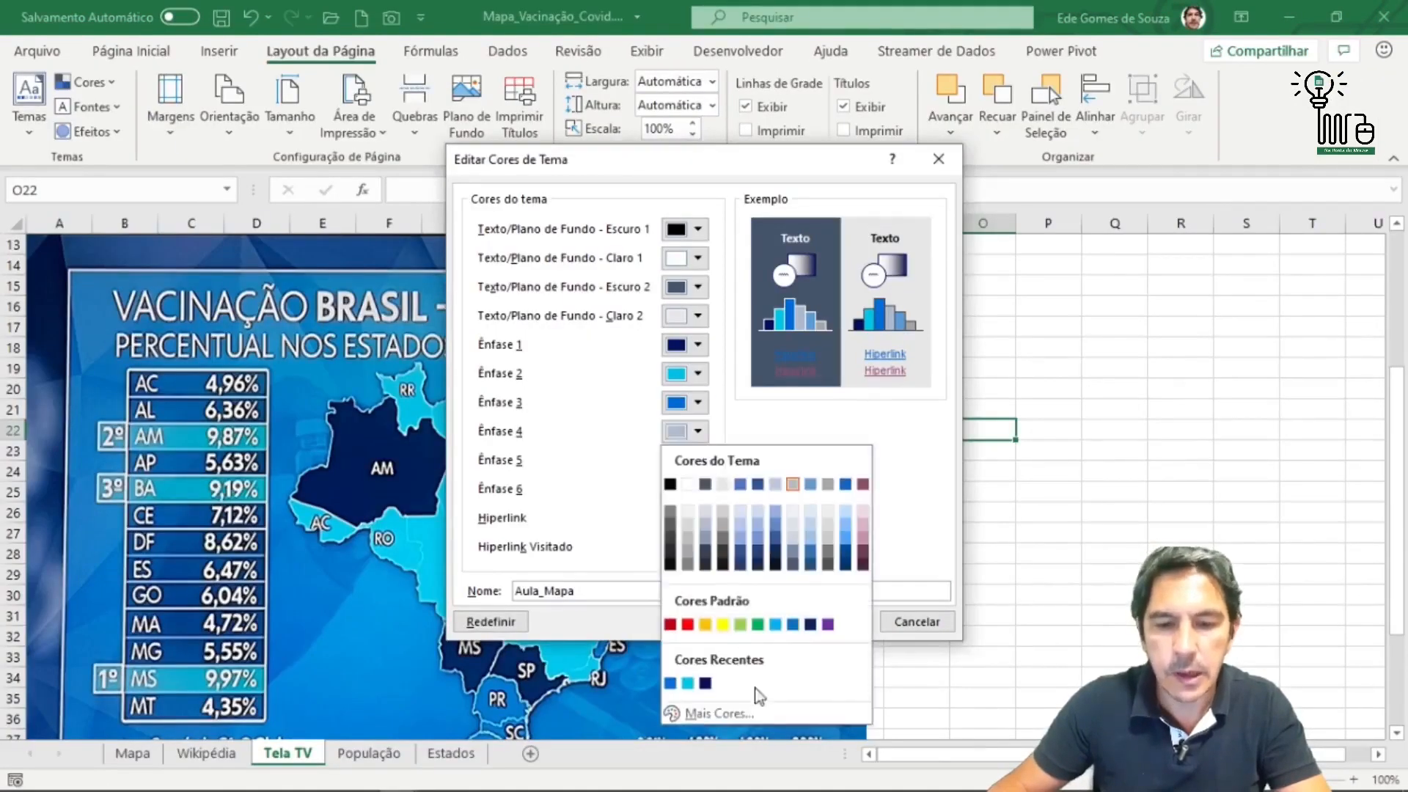
{"action": "left_click", "coordinate": [751, 713]}
{"action": "double_click", "coordinate": [675, 509]}
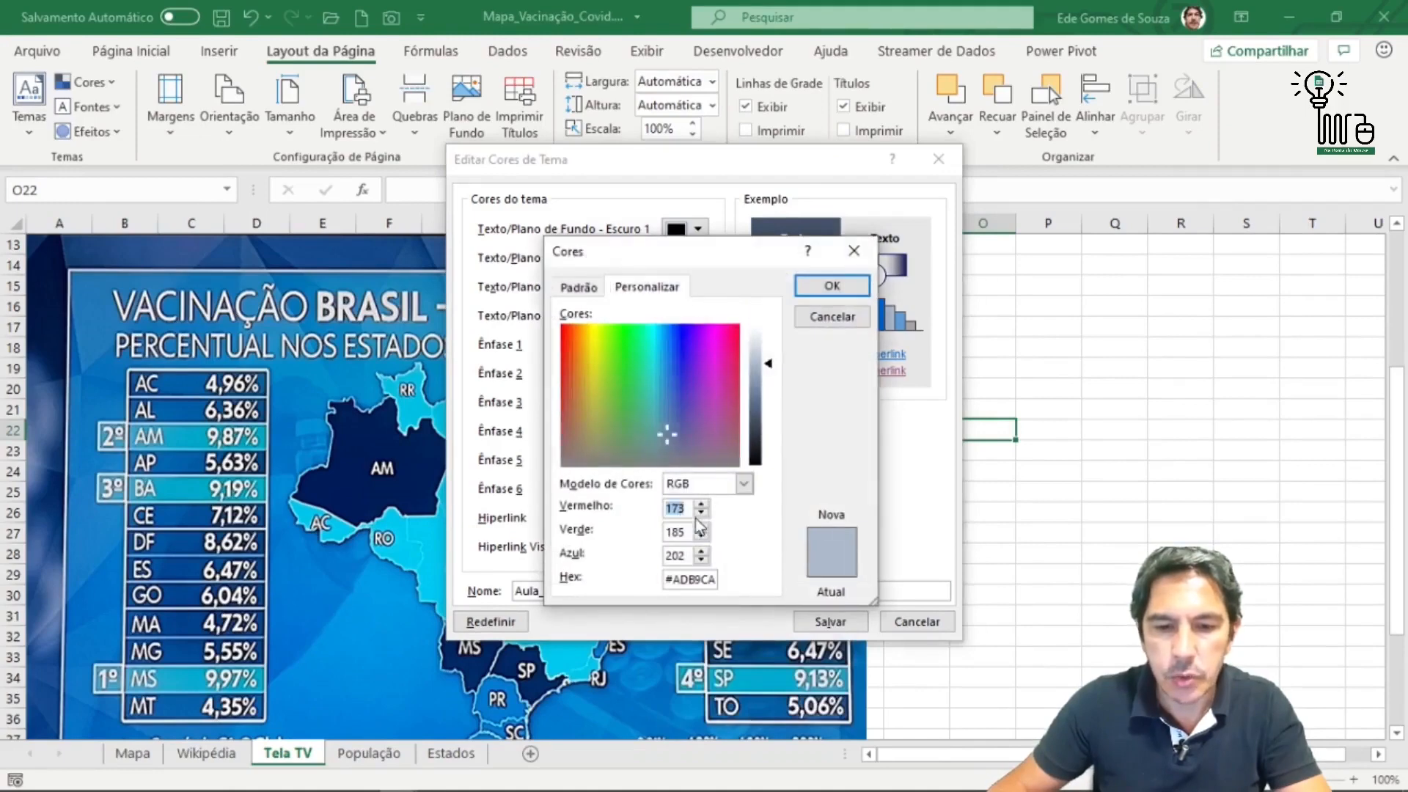
{"action": "type", "text": "1"}
{"action": "double_click", "coordinate": [690, 530]}
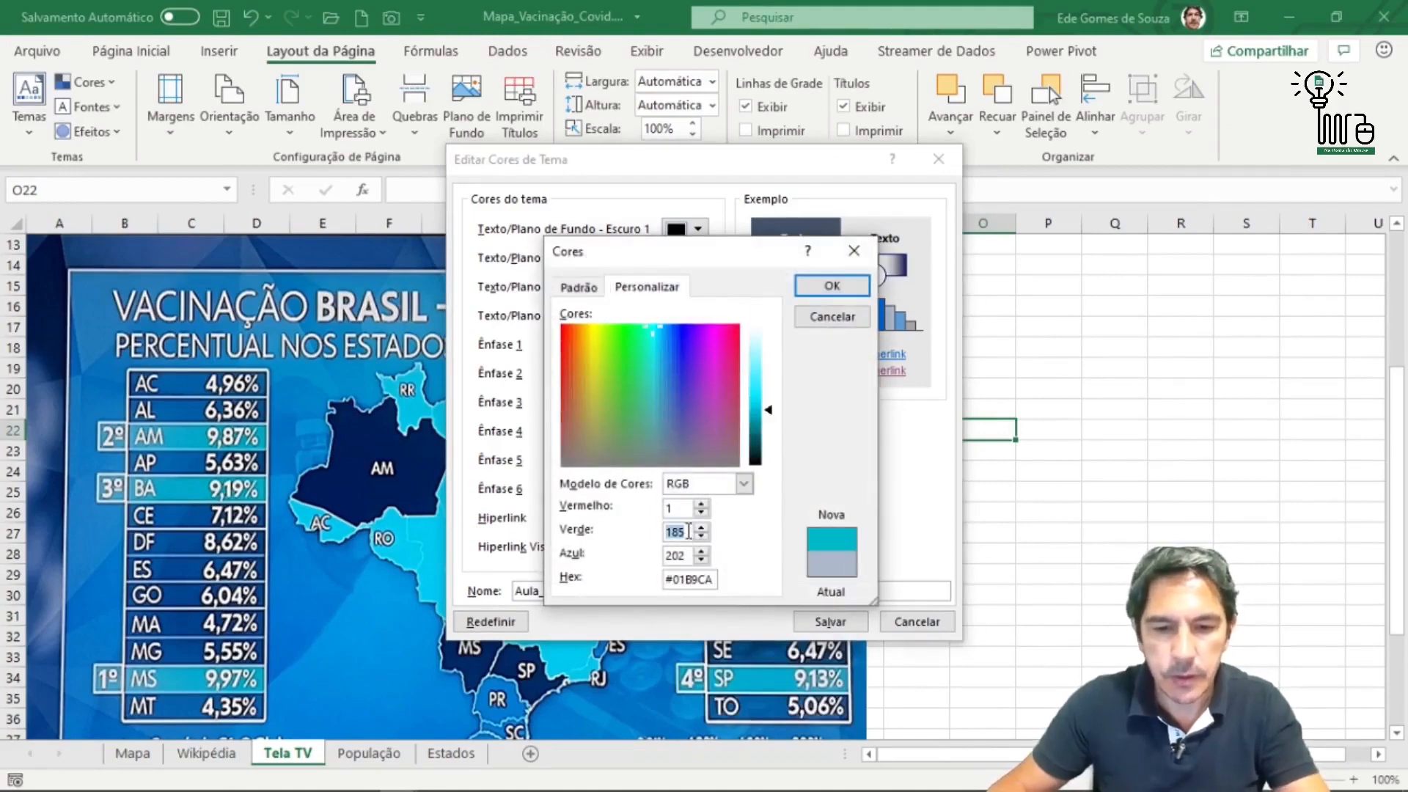
{"action": "type", "text": "156"}
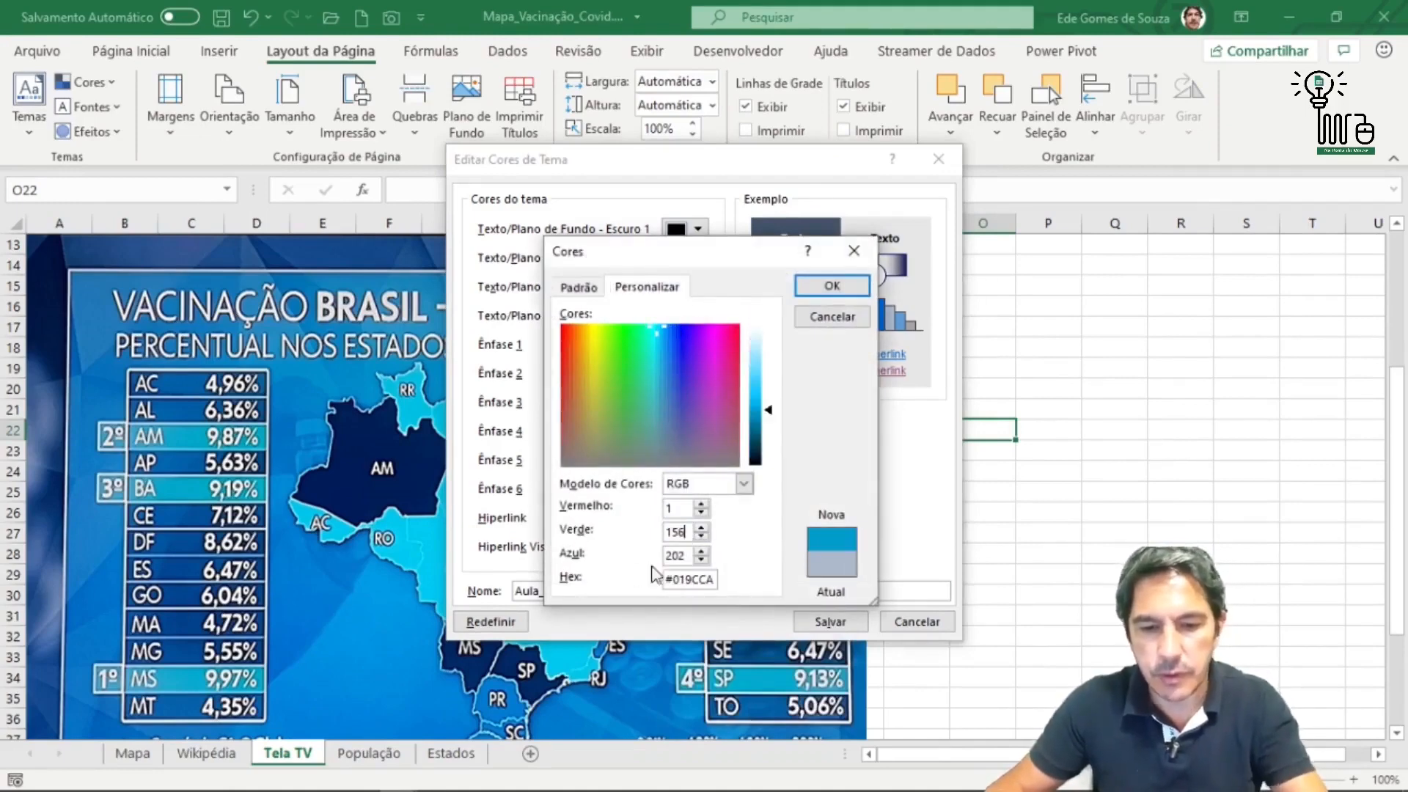
{"action": "key", "text": "Tab"}
{"action": "type", "text": "210"}
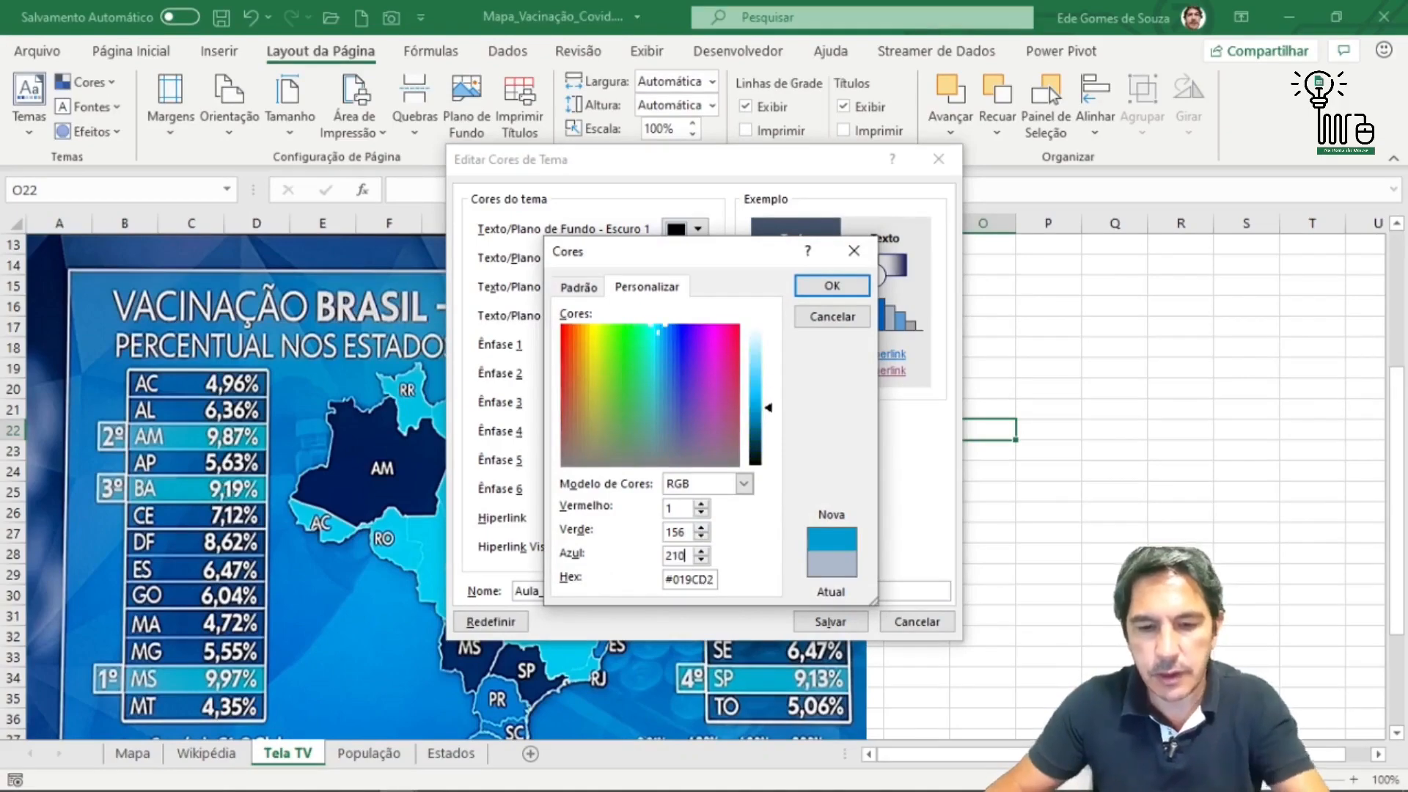
{"action": "key", "text": "alt+Tab"}
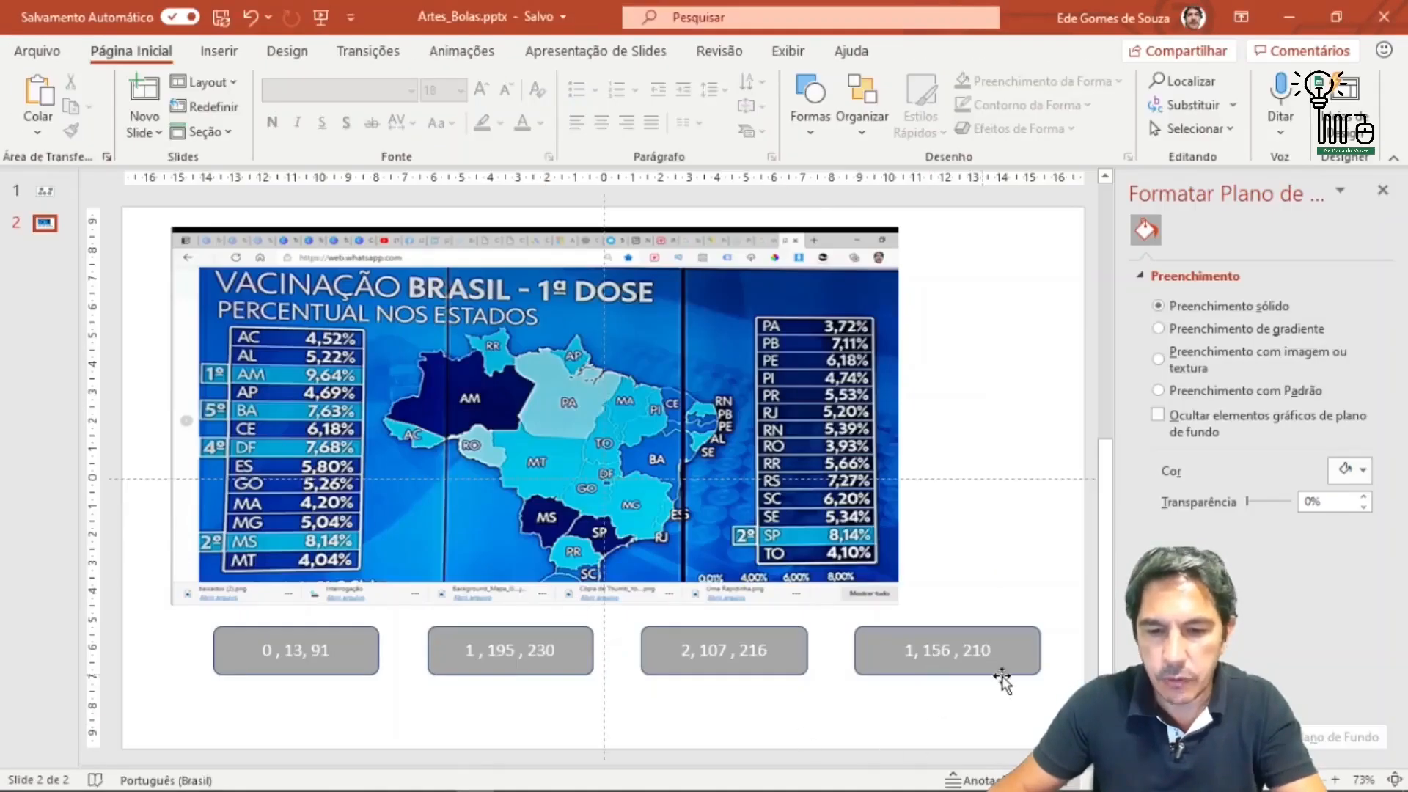
{"action": "key", "text": "alt+Tab"}
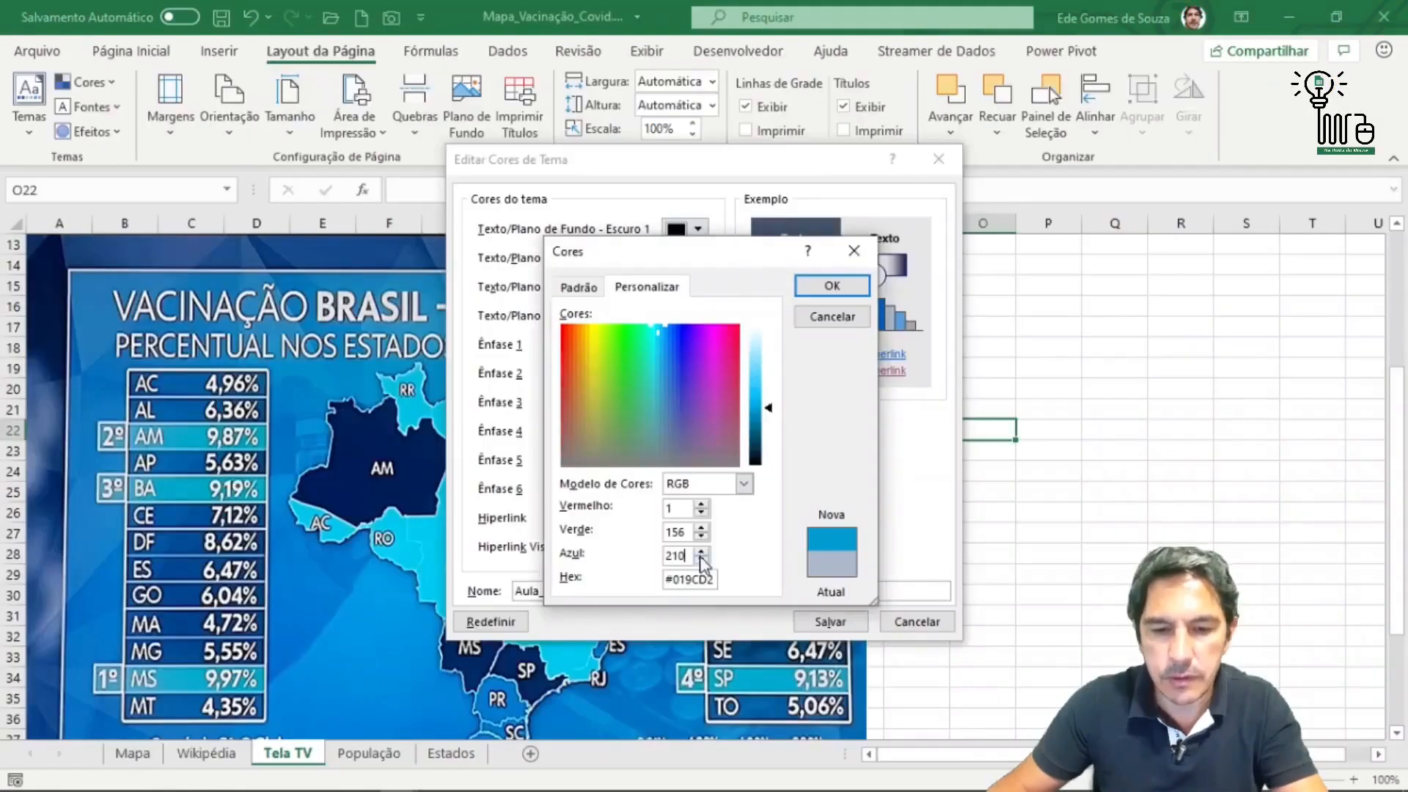
{"action": "left_click", "coordinate": [845, 286]}
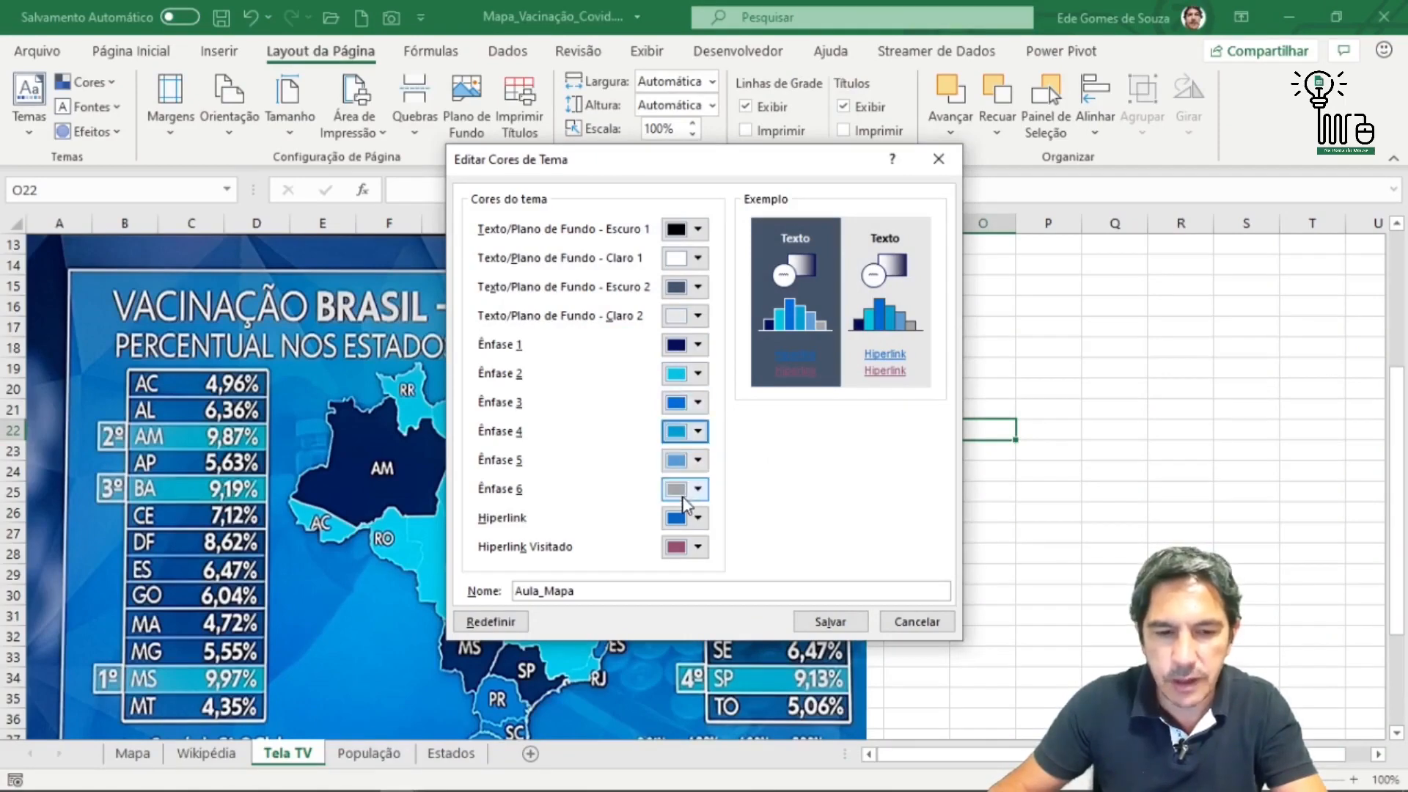
{"action": "left_click", "coordinate": [829, 624]}
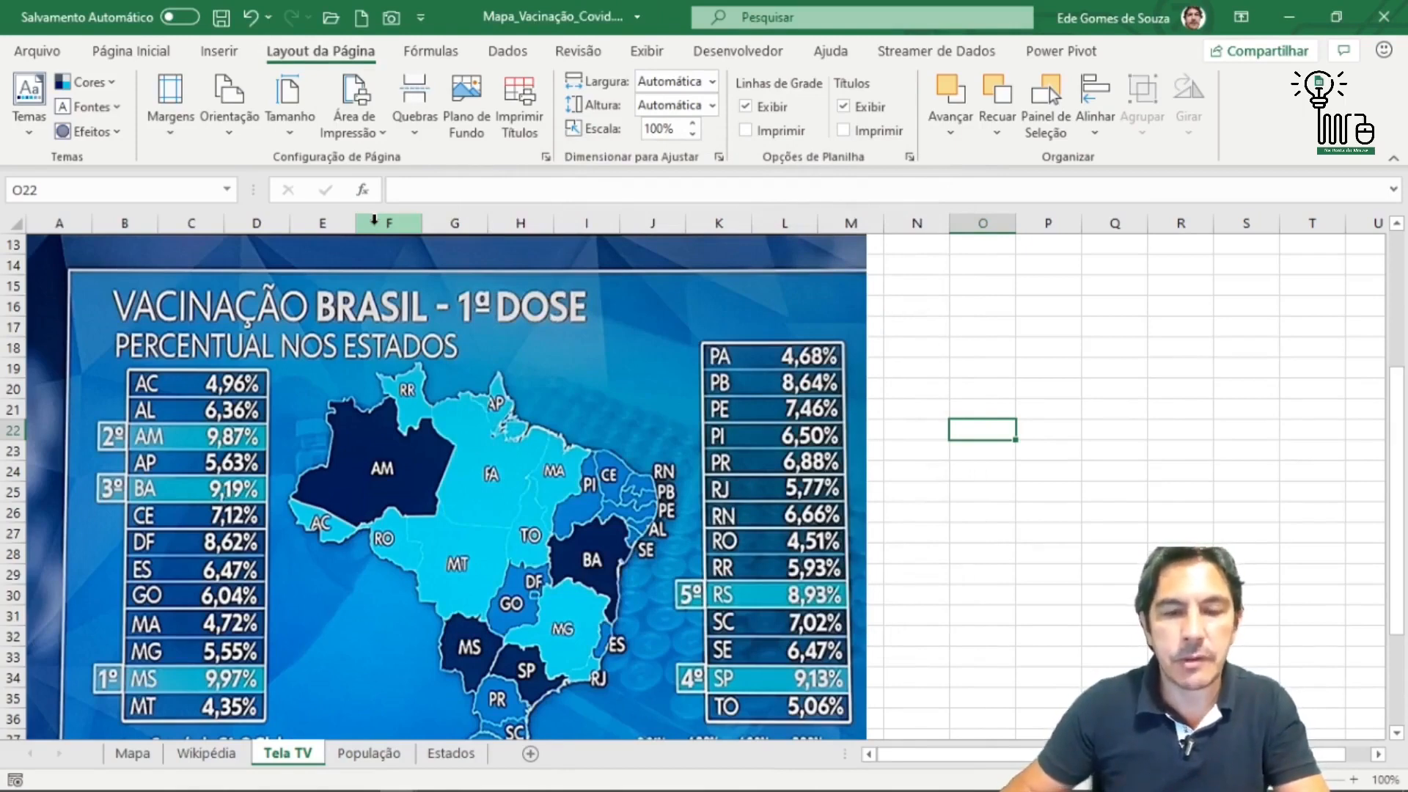
Draw a test rounded rectangle about 2.75 cm high and 5.95 cm wide beside the TV graphic and delete it after checking its fill.
{"action": "left_click", "coordinate": [1087, 556]}
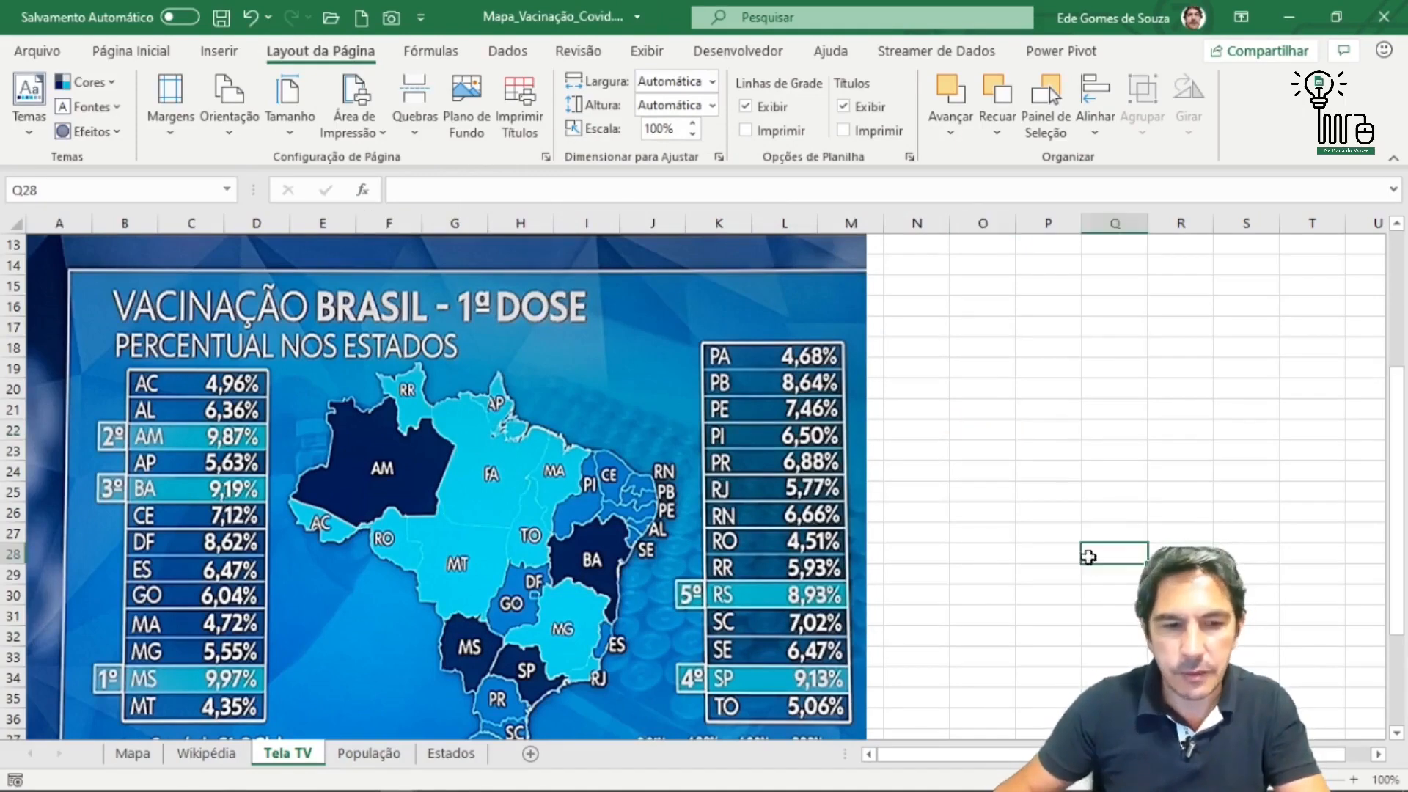
{"action": "left_click", "coordinate": [994, 472]}
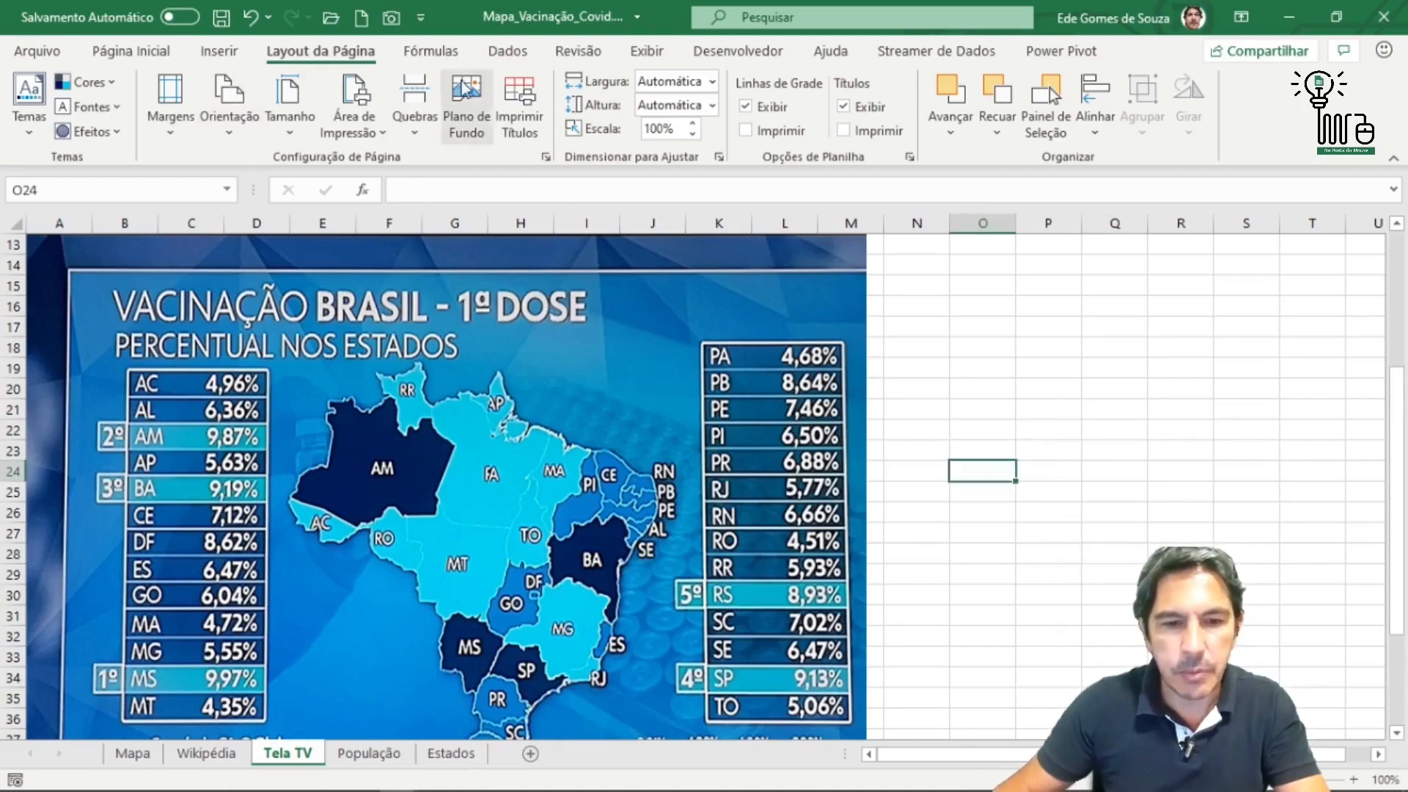
{"action": "left_click", "coordinate": [220, 51]}
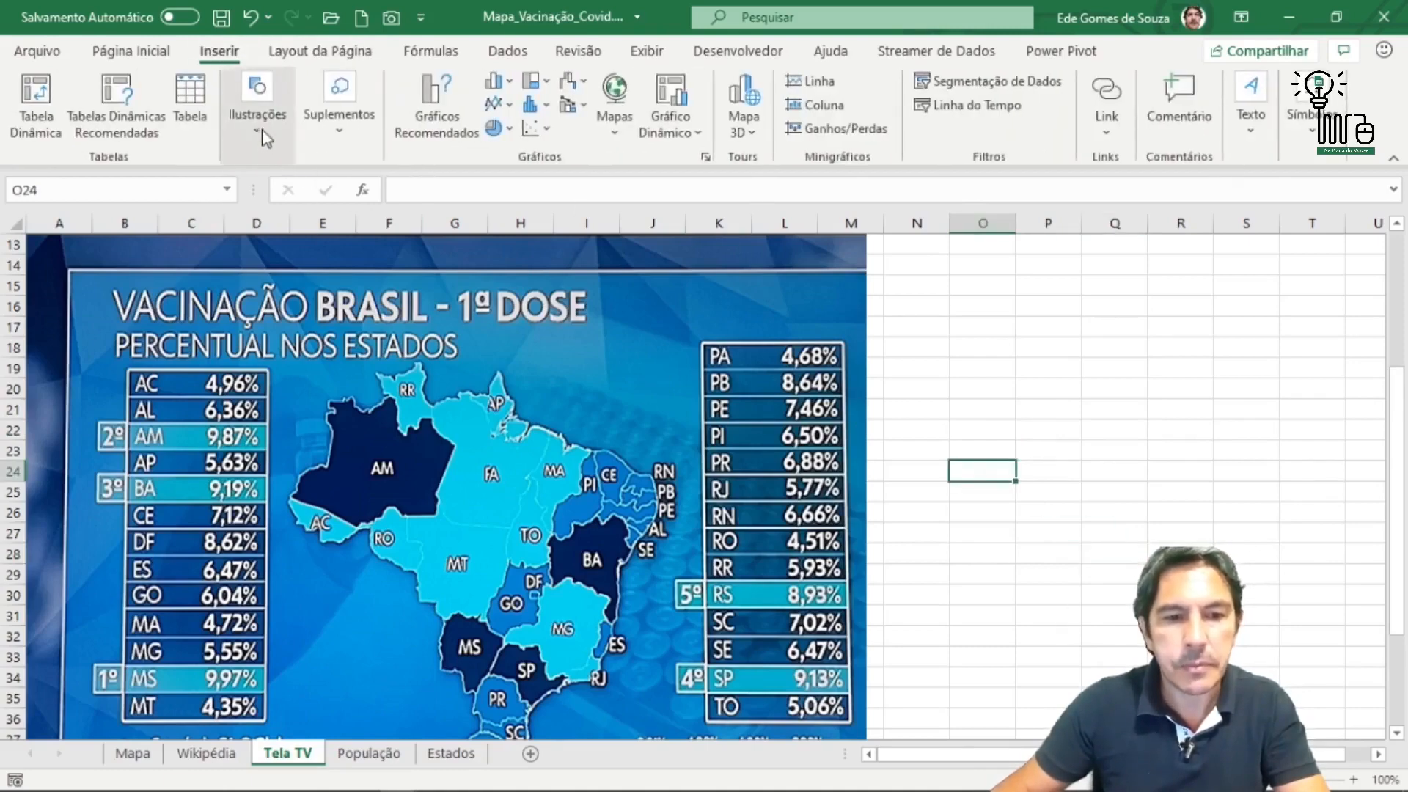
{"action": "left_click", "coordinate": [257, 102]}
{"action": "left_click", "coordinate": [306, 205]}
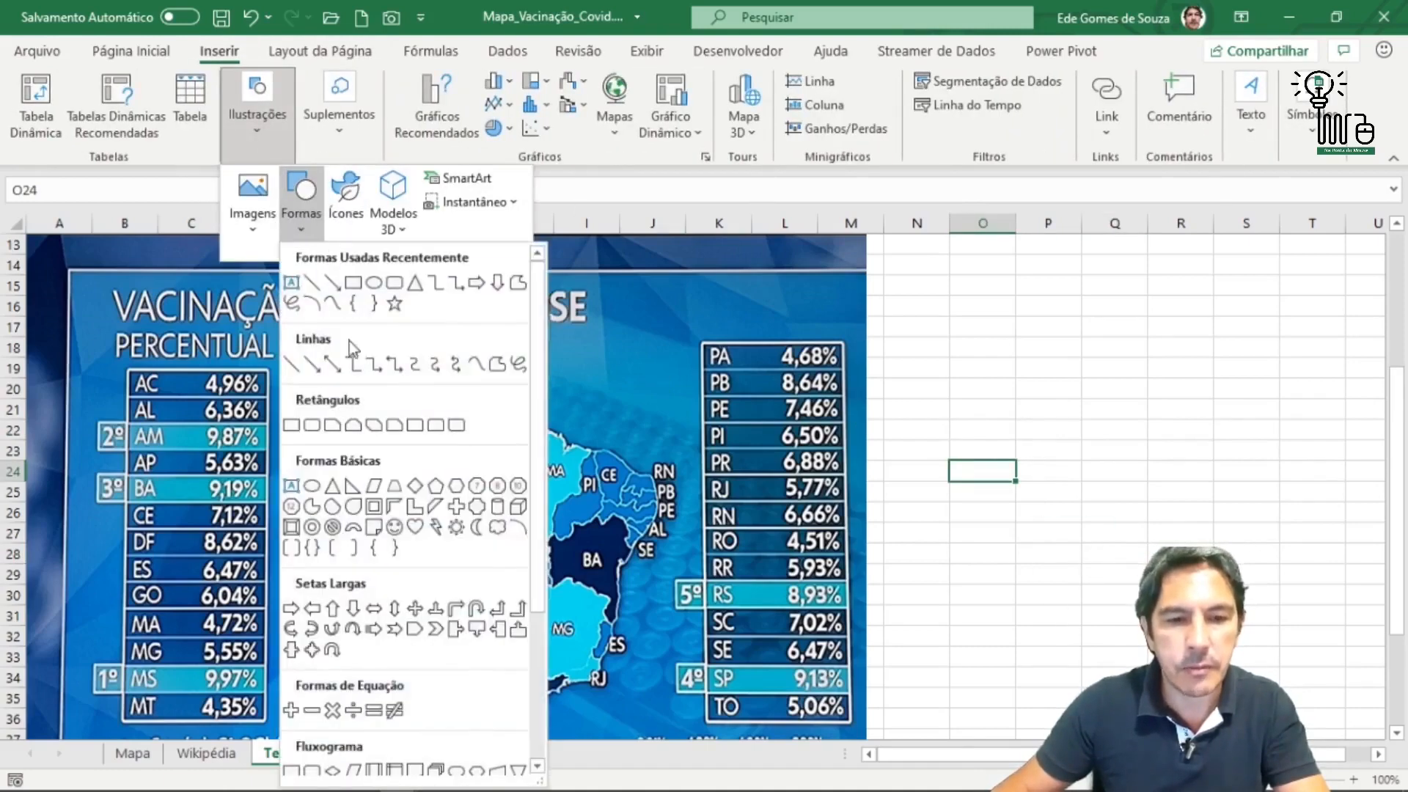
{"action": "left_click", "coordinate": [376, 285]}
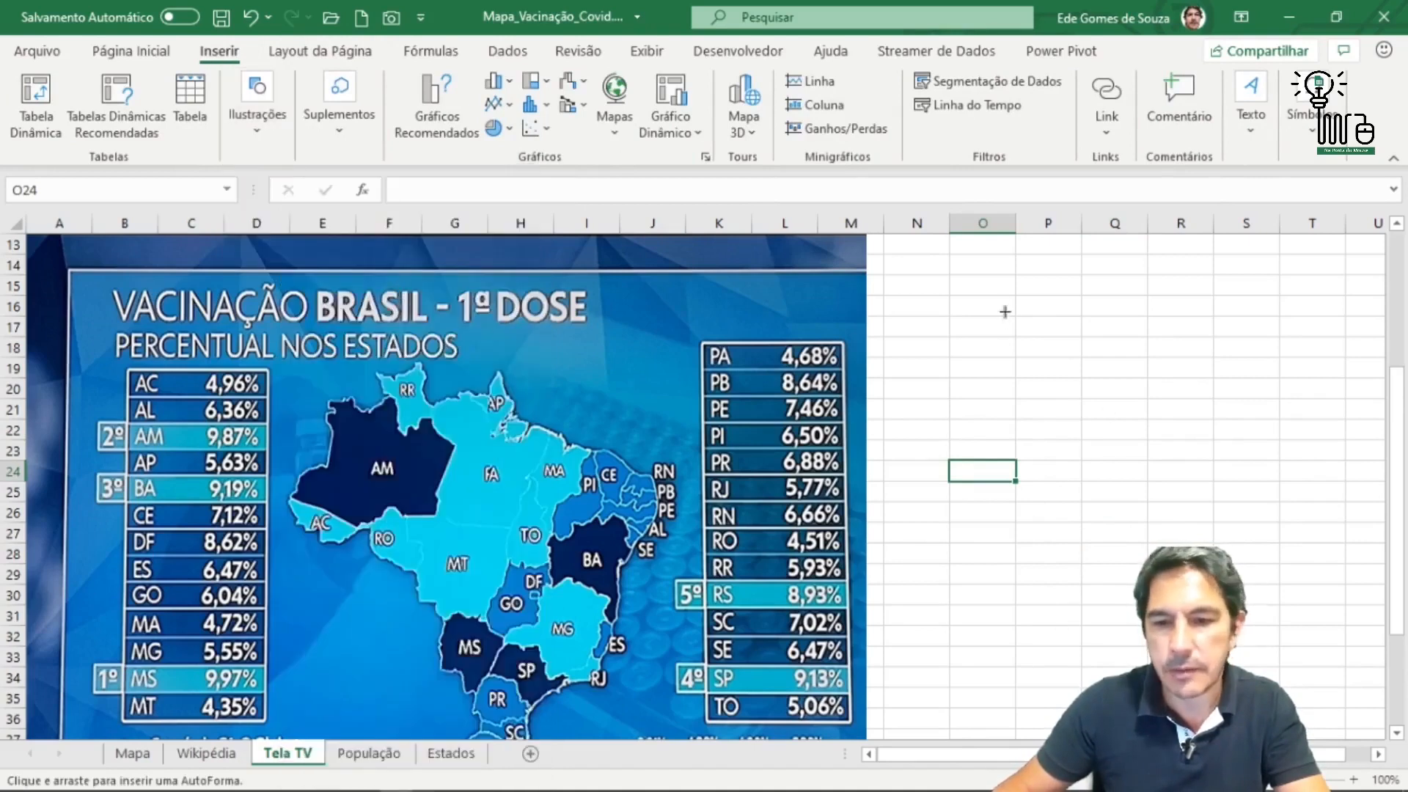
{"action": "left_click_drag", "start_coordinate": [1005, 312], "coordinate": [1237, 418]}
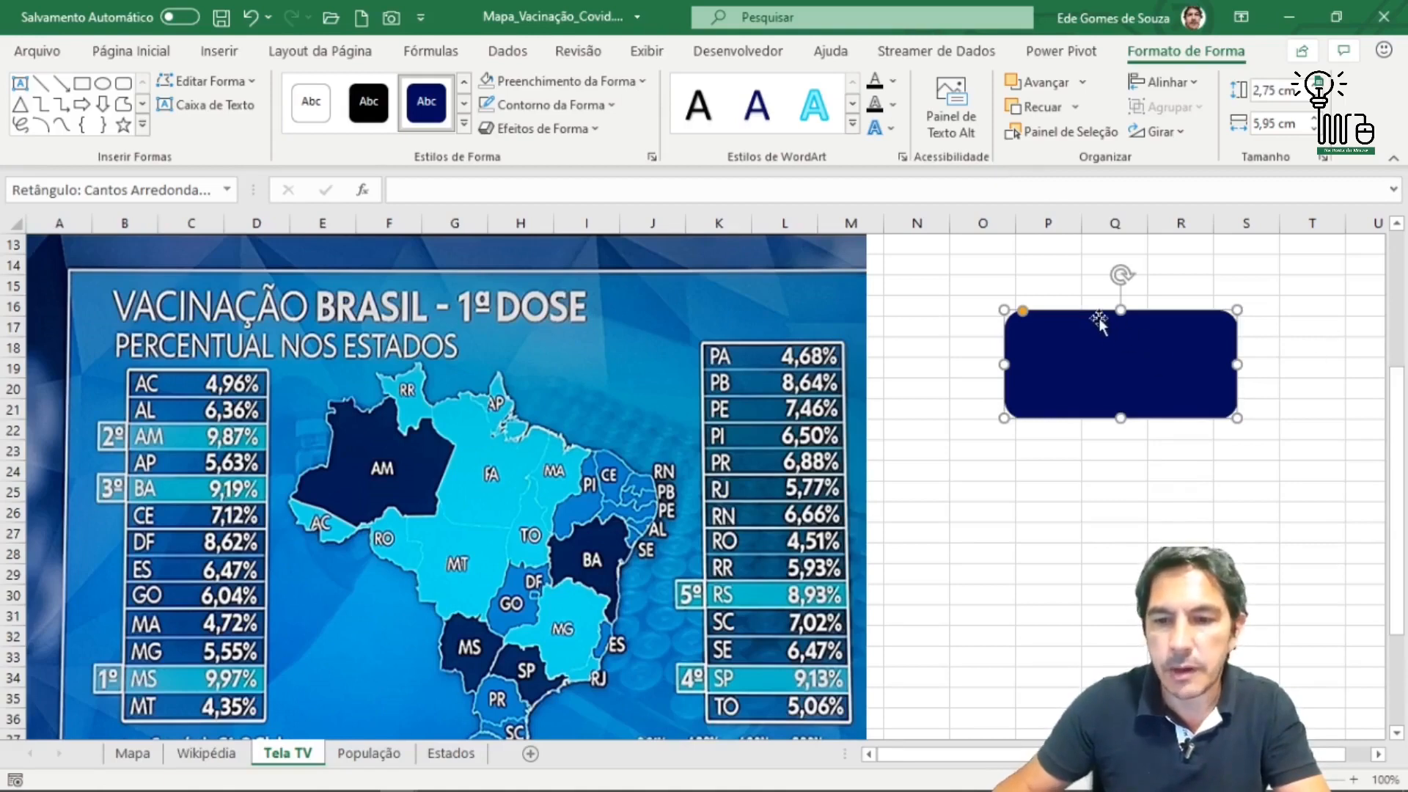
{"action": "key", "text": "Delete"}
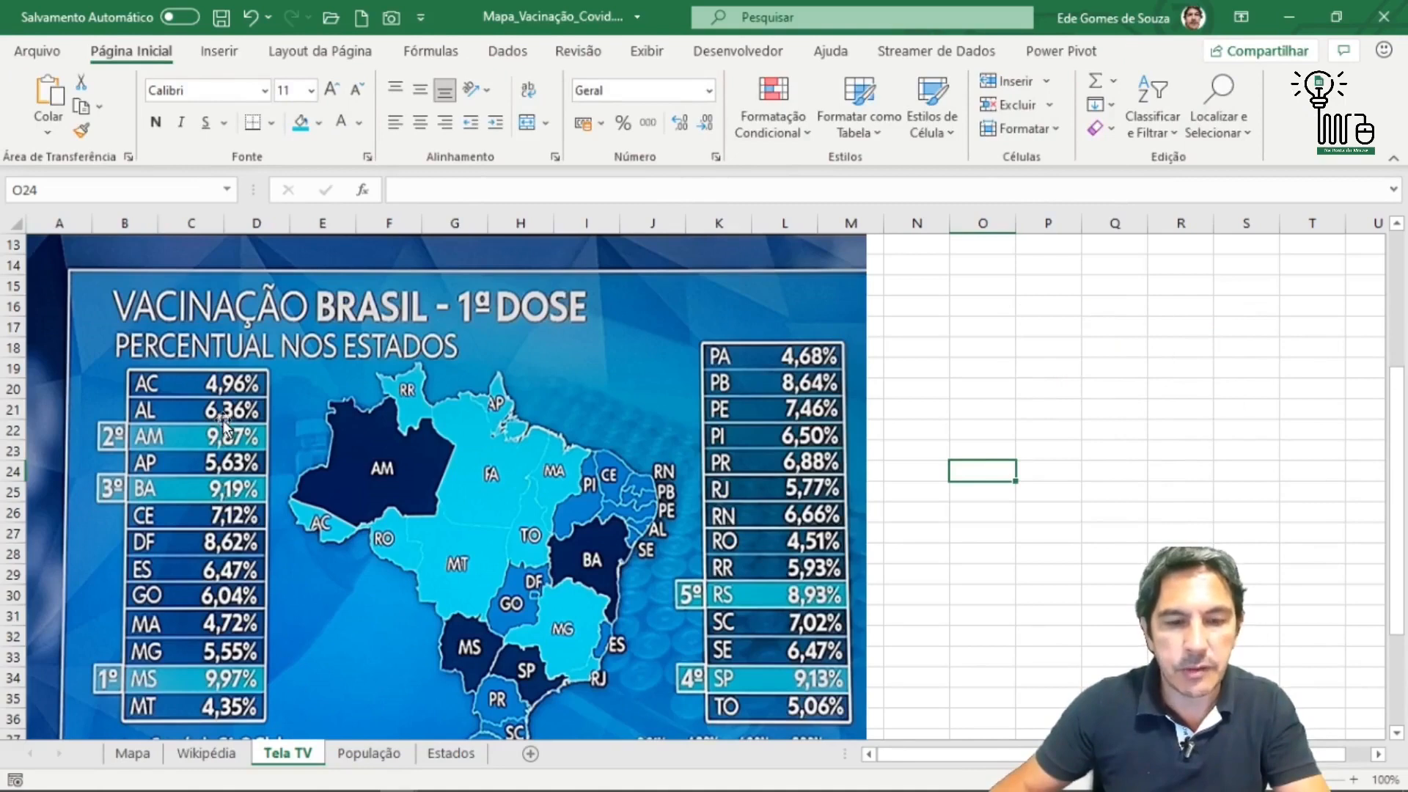
Examine the state abbreviations and percentages in B1:C27 of the Estados sheet and return to the Tela TV sheet.
{"action": "left_click", "coordinate": [455, 753]}
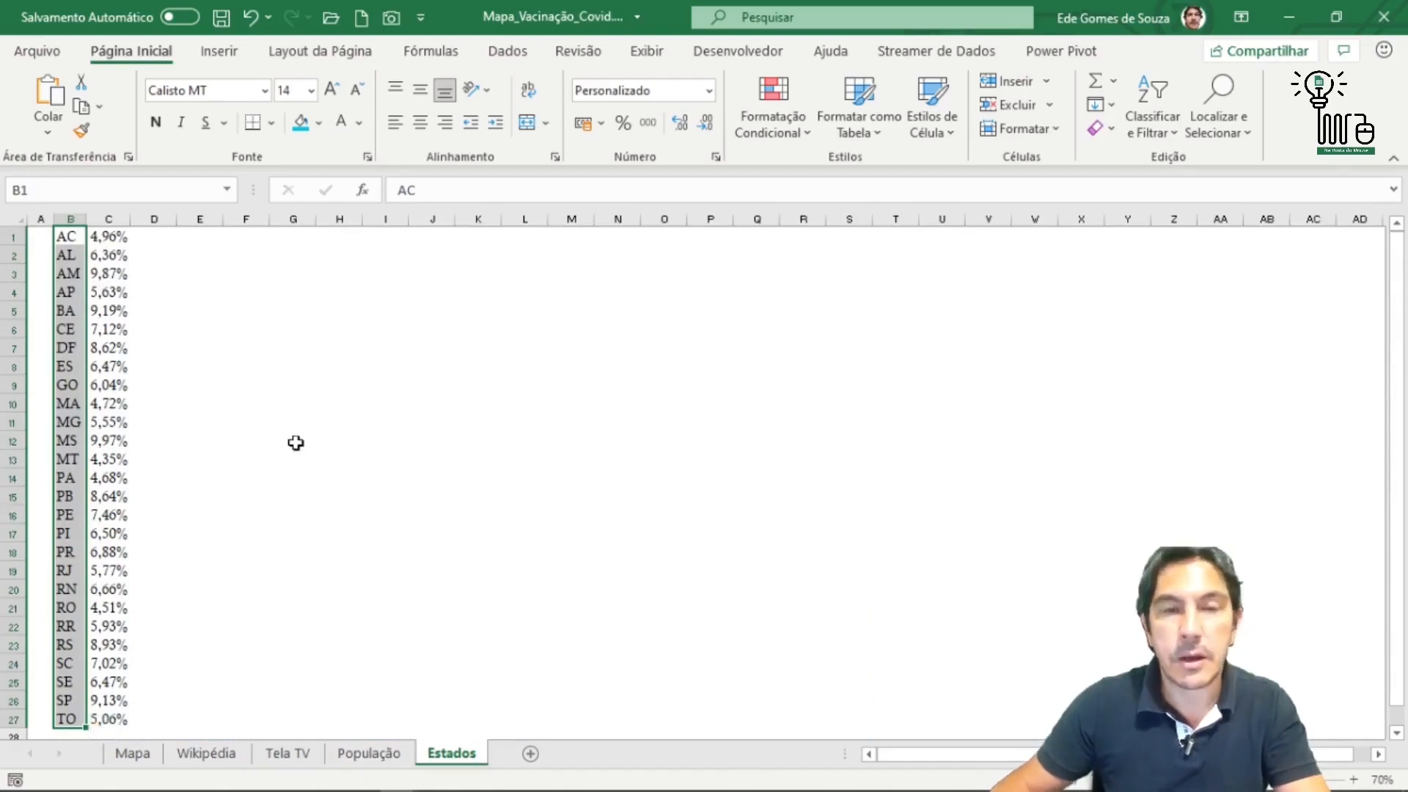
{"action": "left_click", "coordinate": [198, 308]}
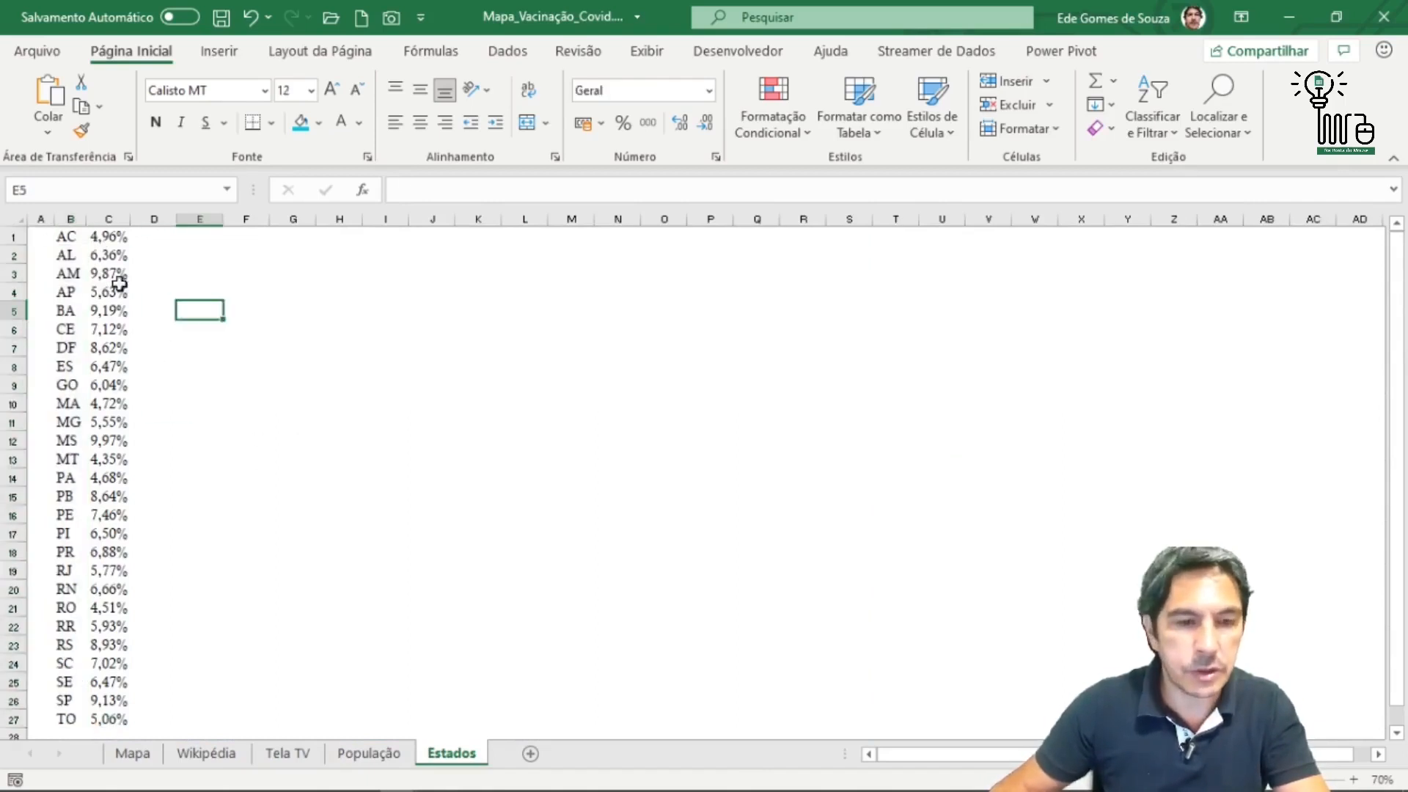
{"action": "left_click_drag", "start_coordinate": [59, 236], "coordinate": [117, 719]}
{"action": "scroll", "coordinate": [369, 598], "scroll_direction": "down", "scroll_amount": 1}
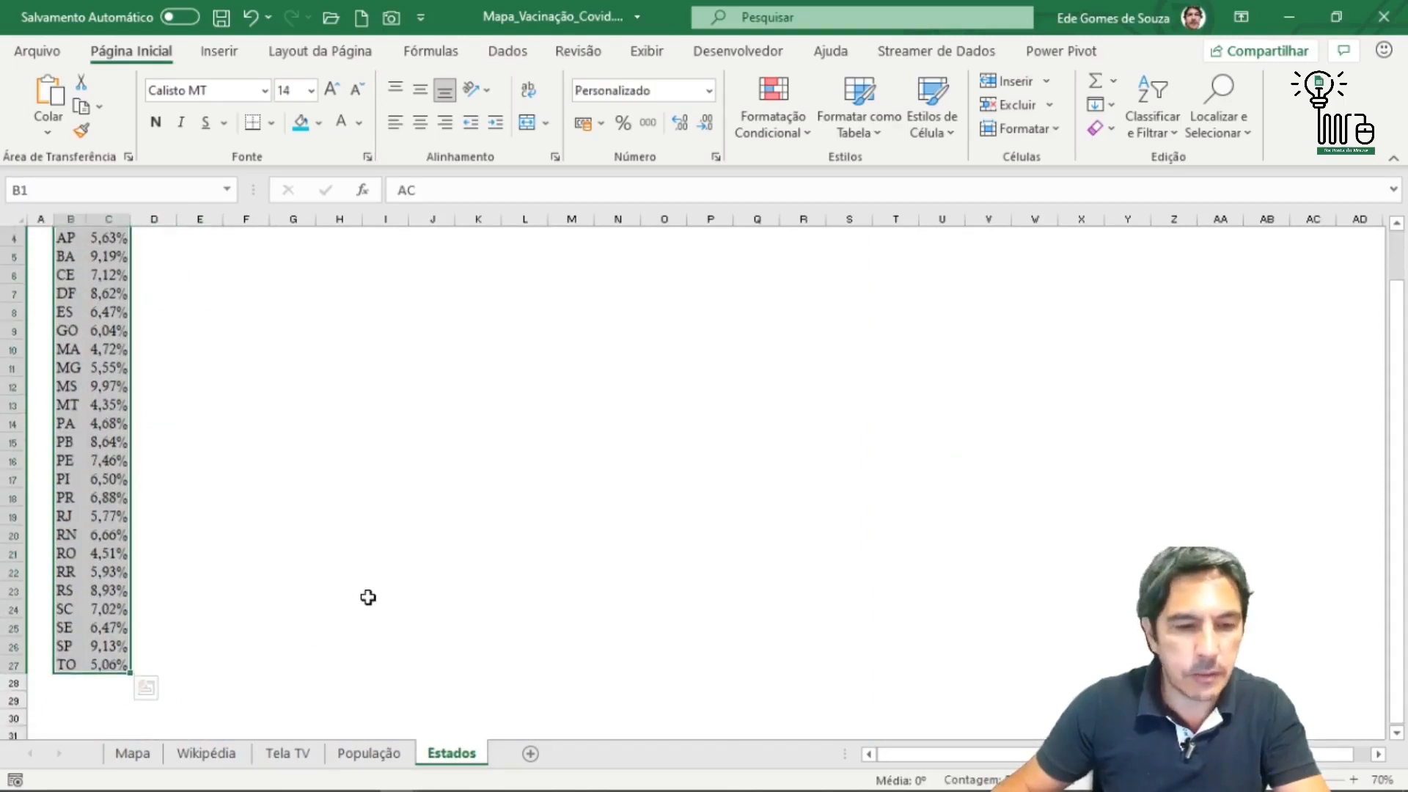
{"action": "scroll", "coordinate": [368, 598], "scroll_direction": "up", "scroll_amount": 1}
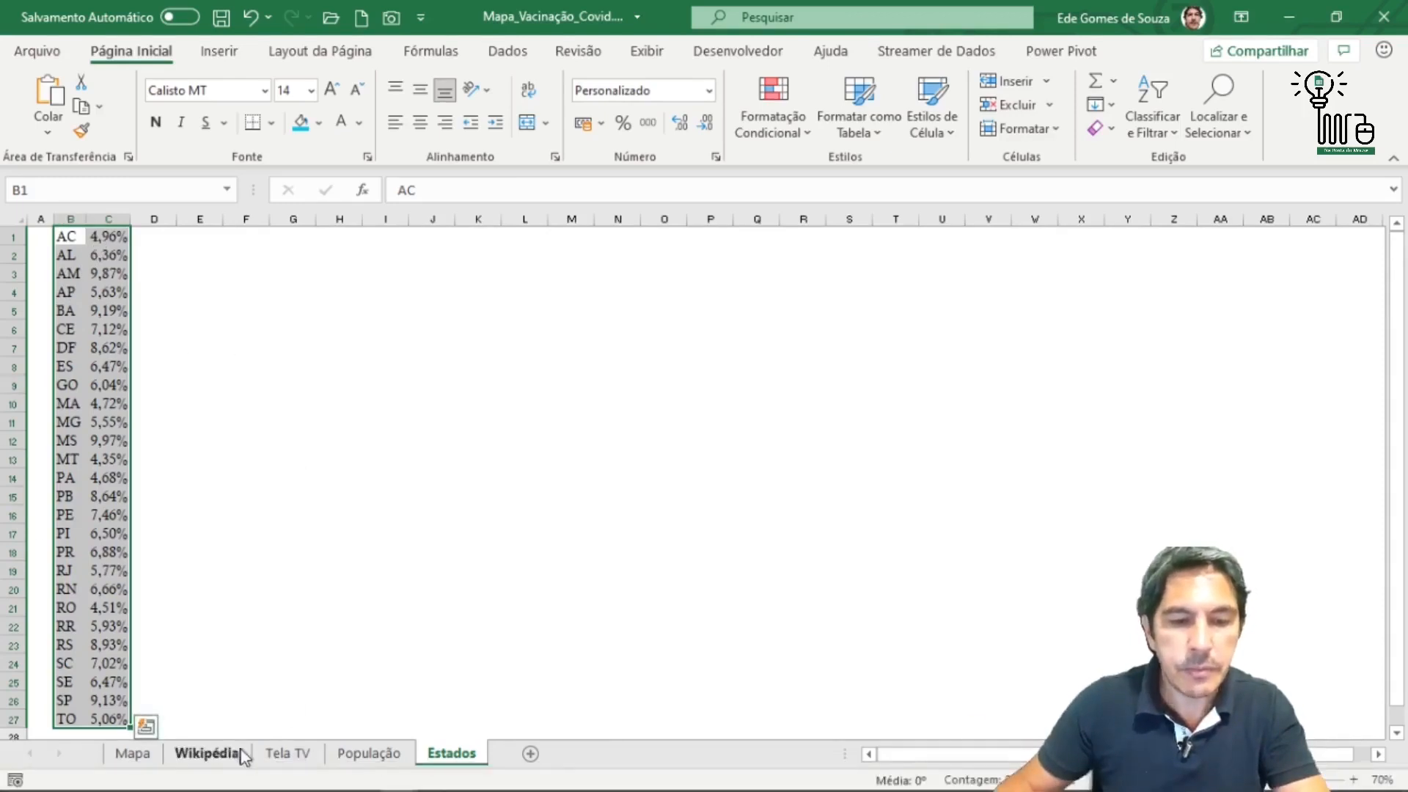
{"action": "left_click", "coordinate": [286, 754]}
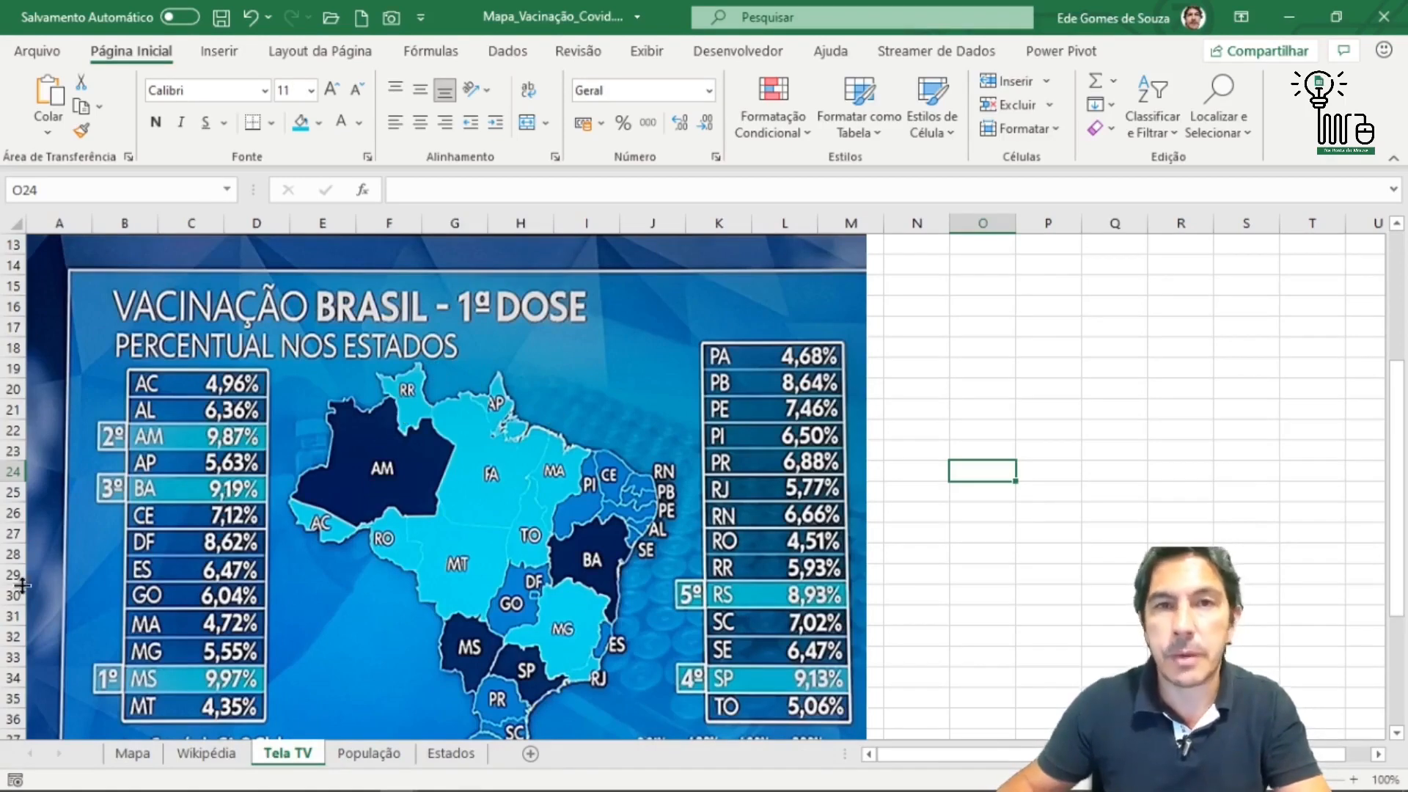
Switch to the Edge window with the Google Images search for background azul and review its Creative Commons licence filter.
{"action": "mouse_move", "coordinate": [435, 786]}
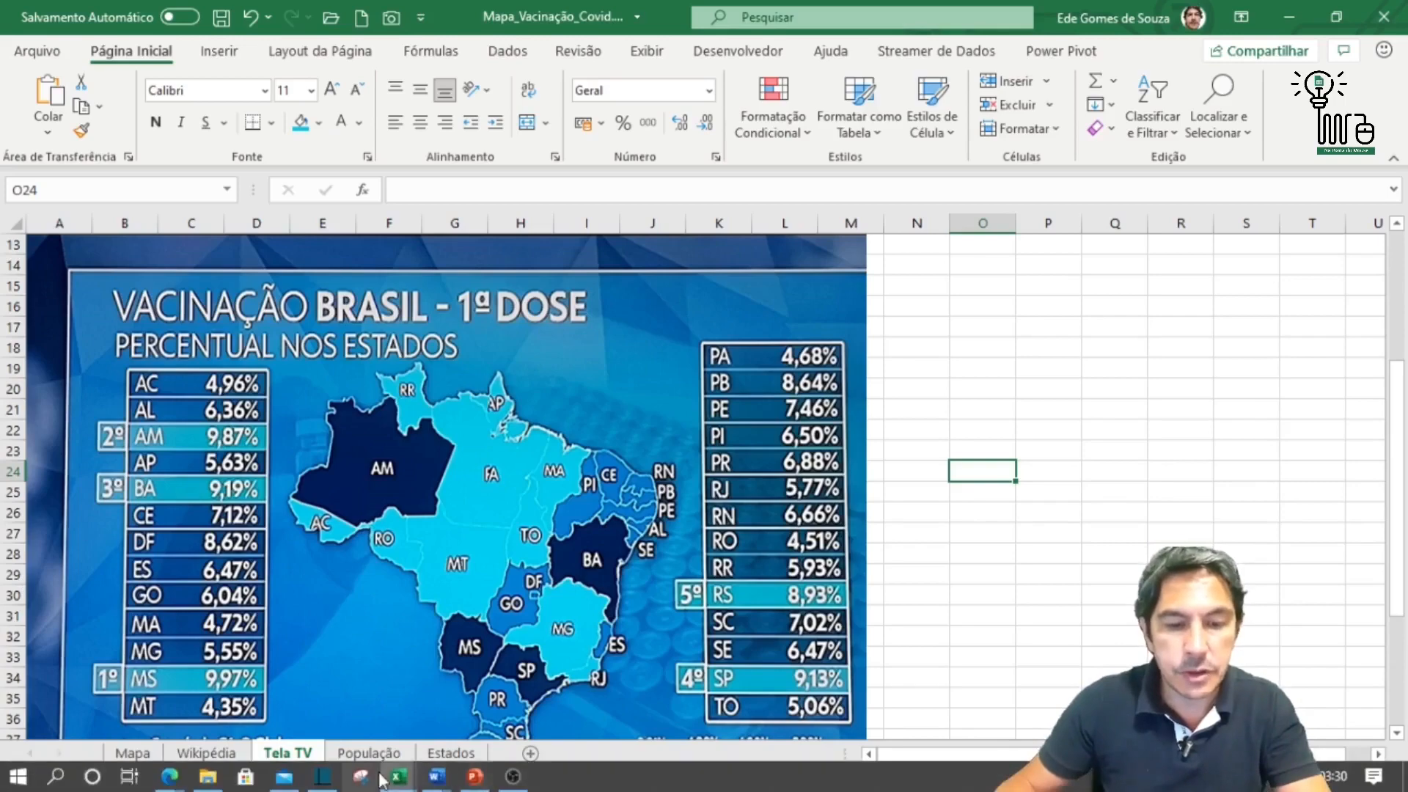
{"action": "mouse_move", "coordinate": [173, 783]}
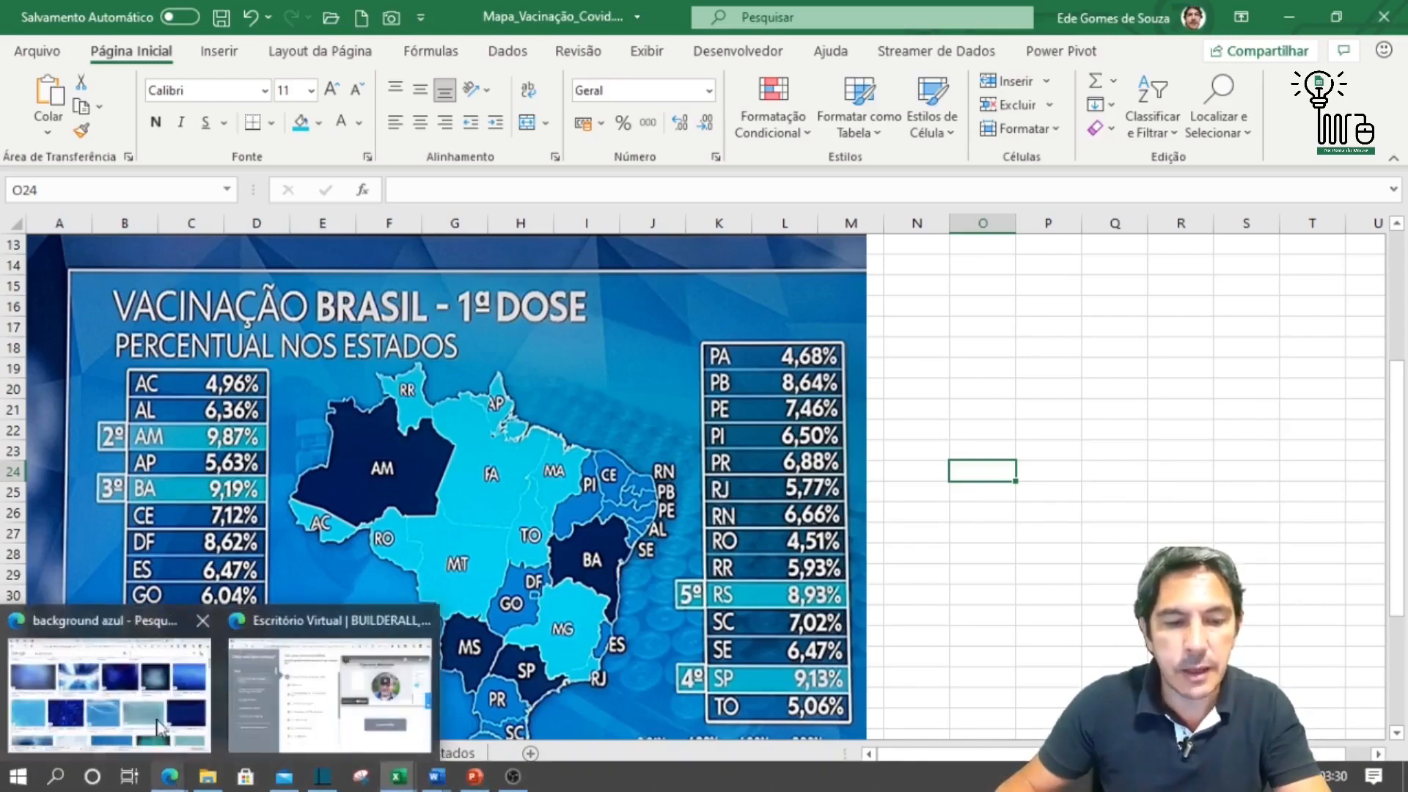
{"action": "left_click", "coordinate": [94, 630]}
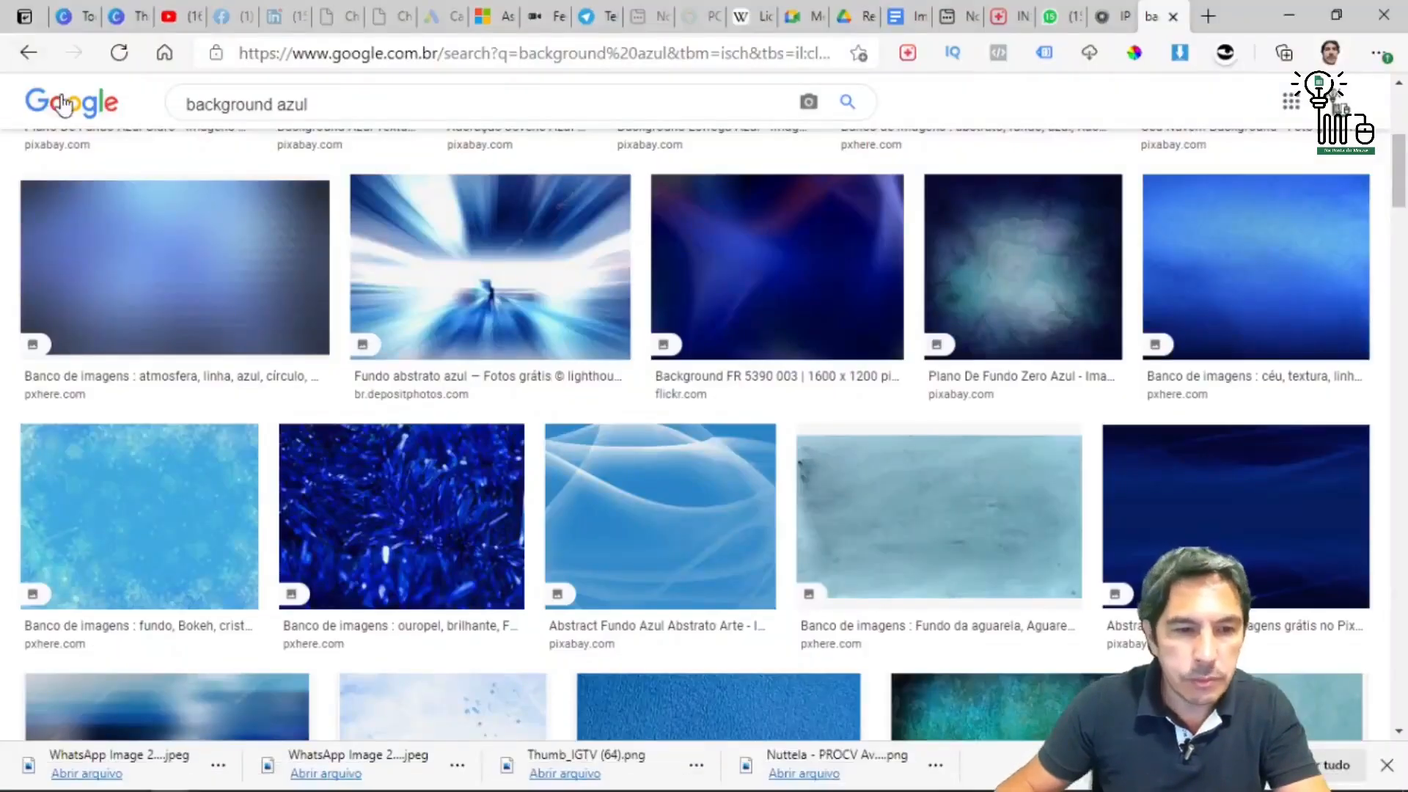
{"action": "scroll", "coordinate": [959, 221], "scroll_direction": "up", "scroll_amount": 5}
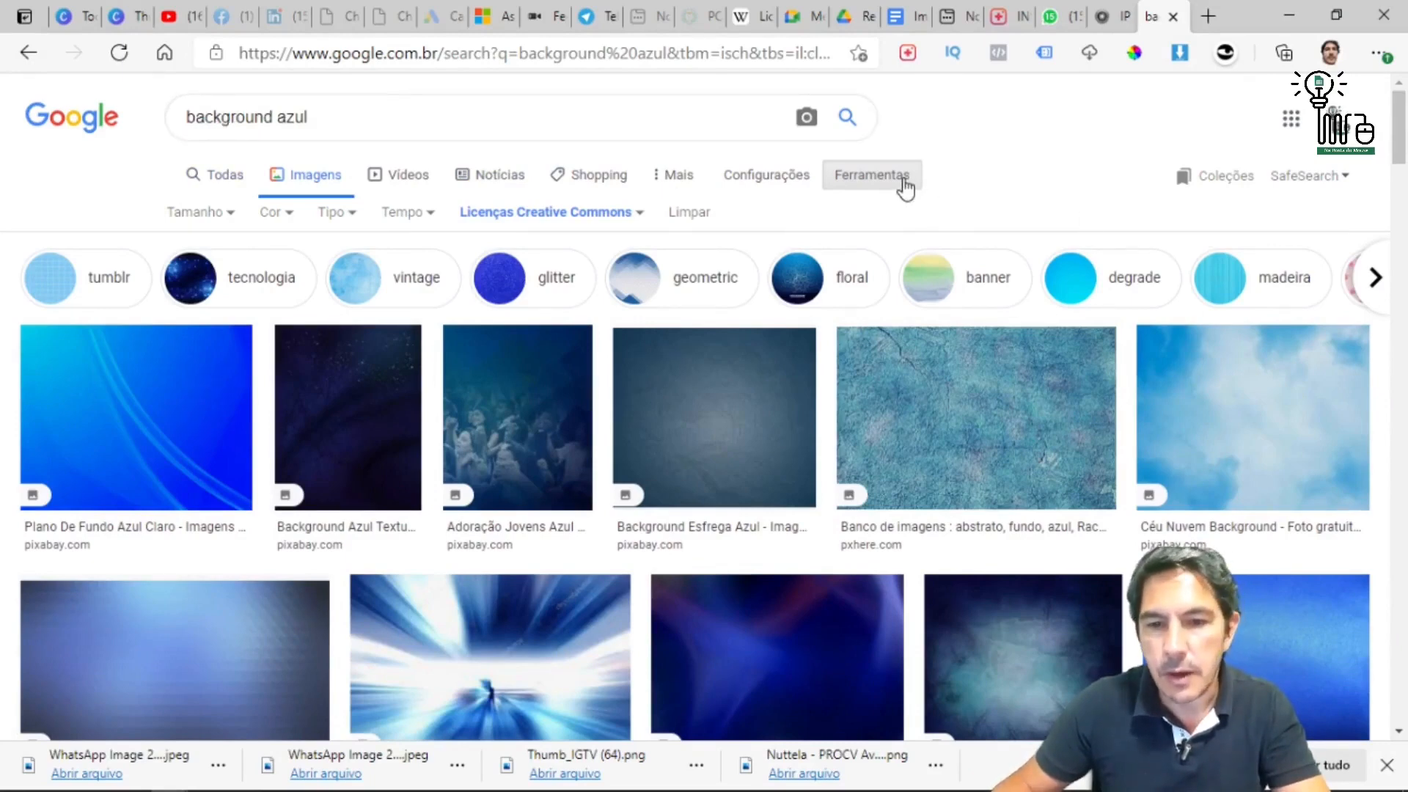
{"action": "left_click", "coordinate": [903, 182]}
{"action": "left_click", "coordinate": [903, 182]}
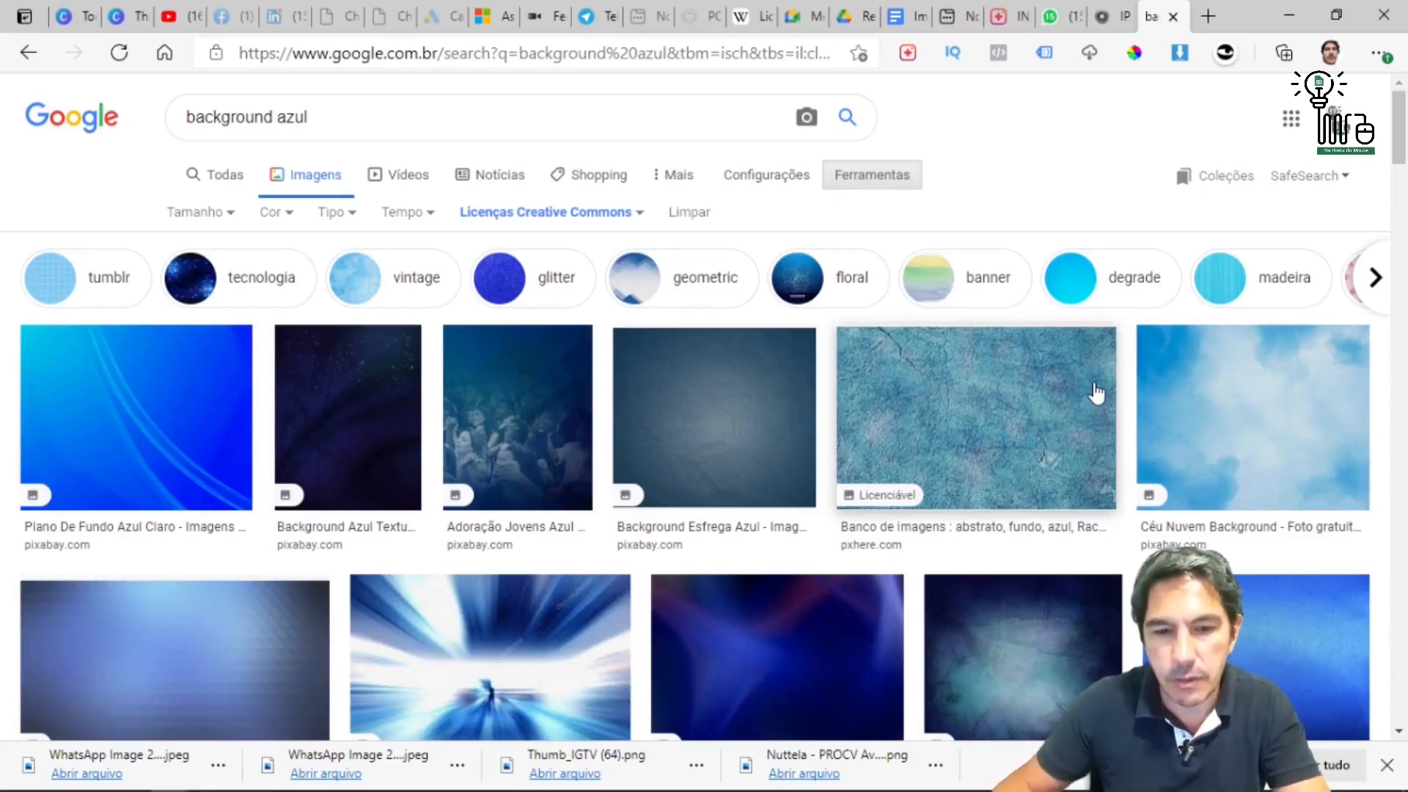
Save the Abstract Blue Fundo image from Pixabay to the Downloads folder as abstract-2709402_1280.png.
{"action": "scroll", "coordinate": [1100, 392], "scroll_direction": "down", "scroll_amount": 1}
{"action": "scroll", "coordinate": [1100, 393], "scroll_direction": "down", "scroll_amount": 5}
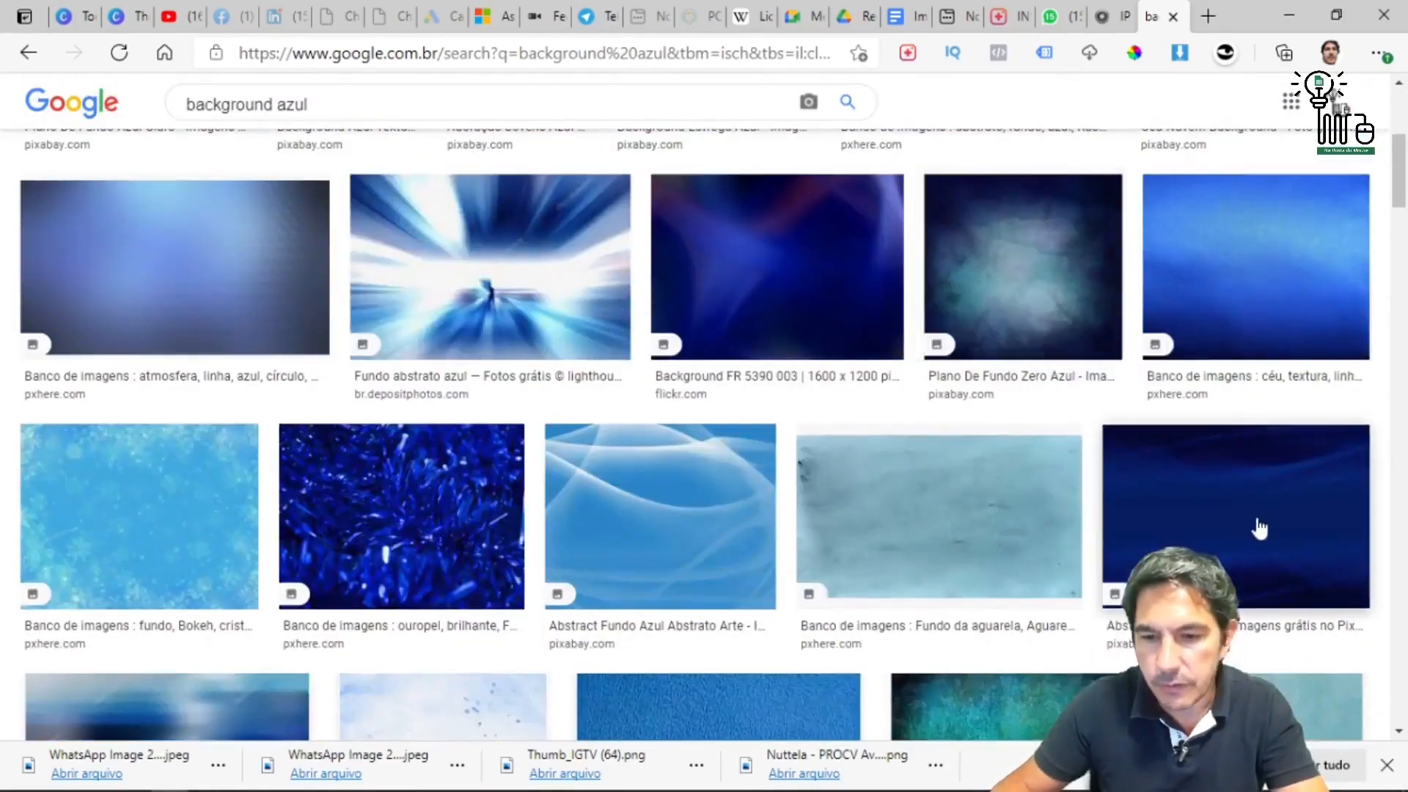
{"action": "left_click", "coordinate": [1257, 499]}
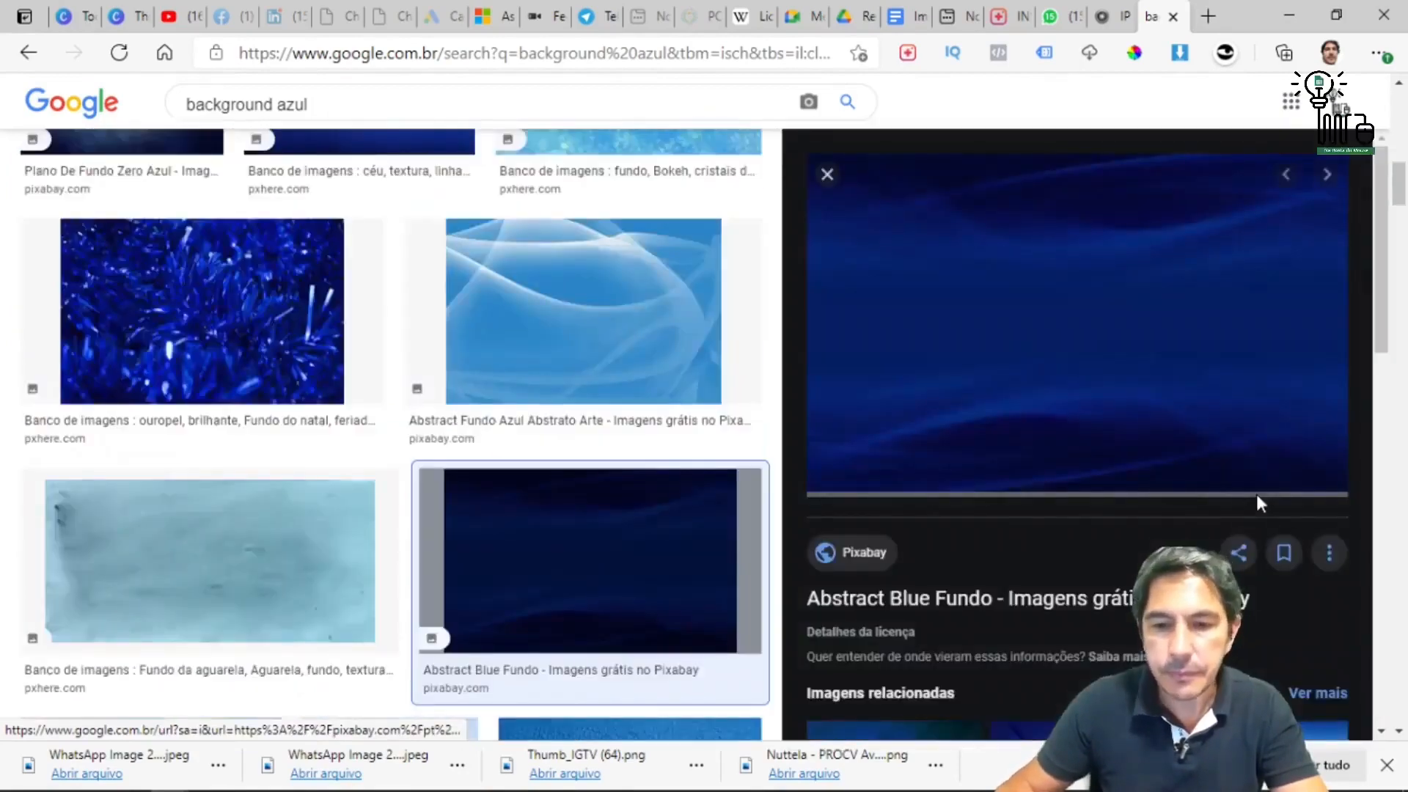
{"action": "scroll", "coordinate": [1199, 360], "scroll_direction": "down", "scroll_amount": 3}
{"action": "right_click", "coordinate": [1031, 227]}
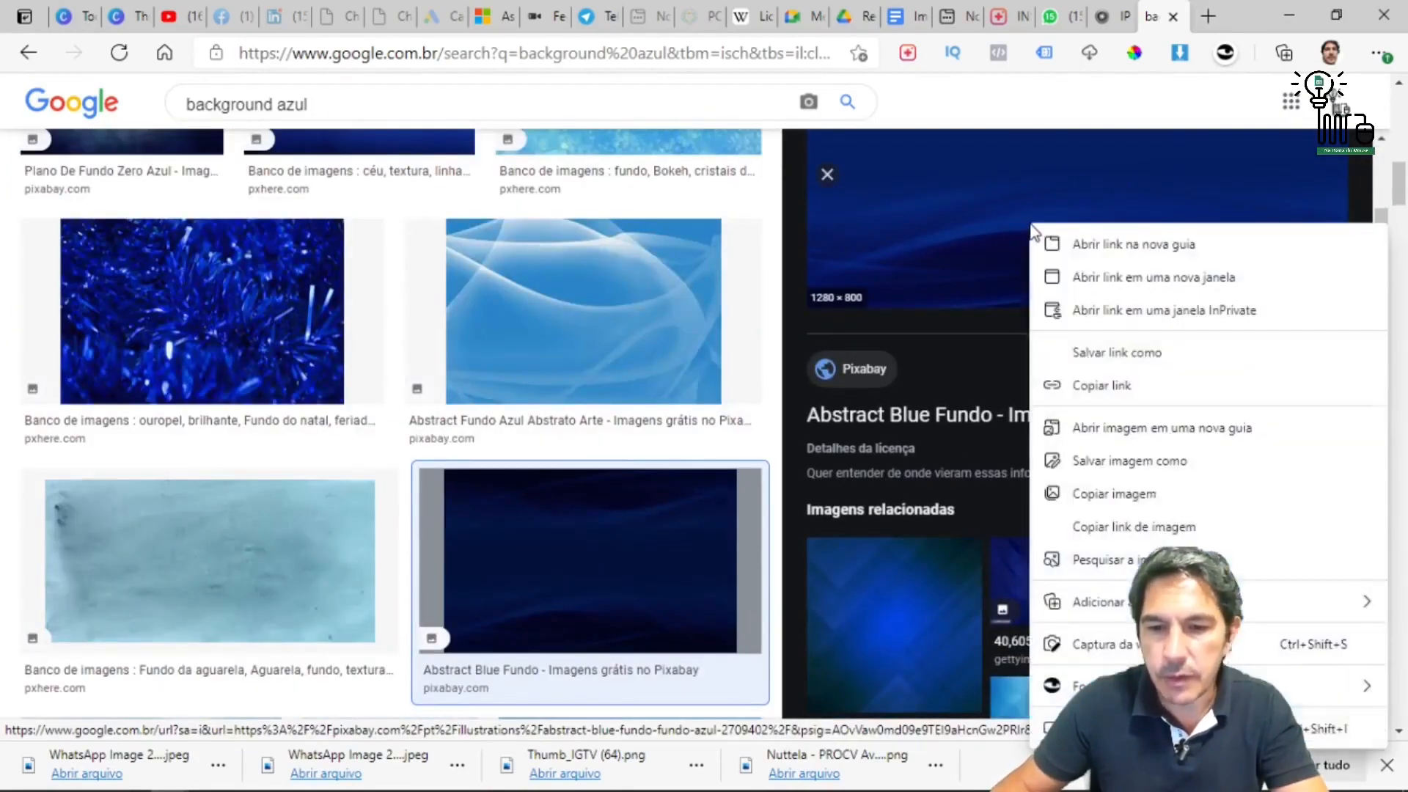
{"action": "left_click", "coordinate": [1148, 462]}
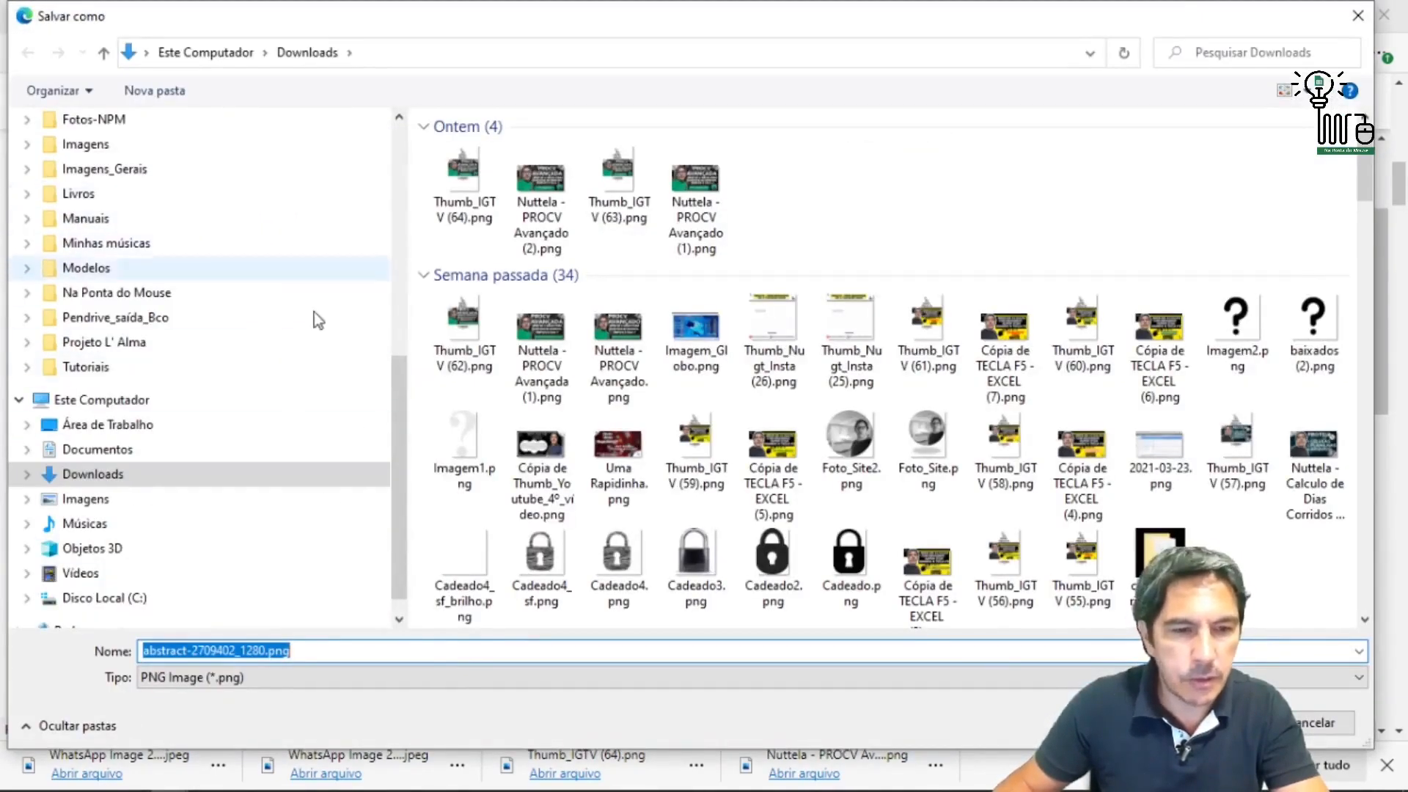
{"action": "left_click_drag", "start_coordinate": [396, 541], "coordinate": [402, 250]}
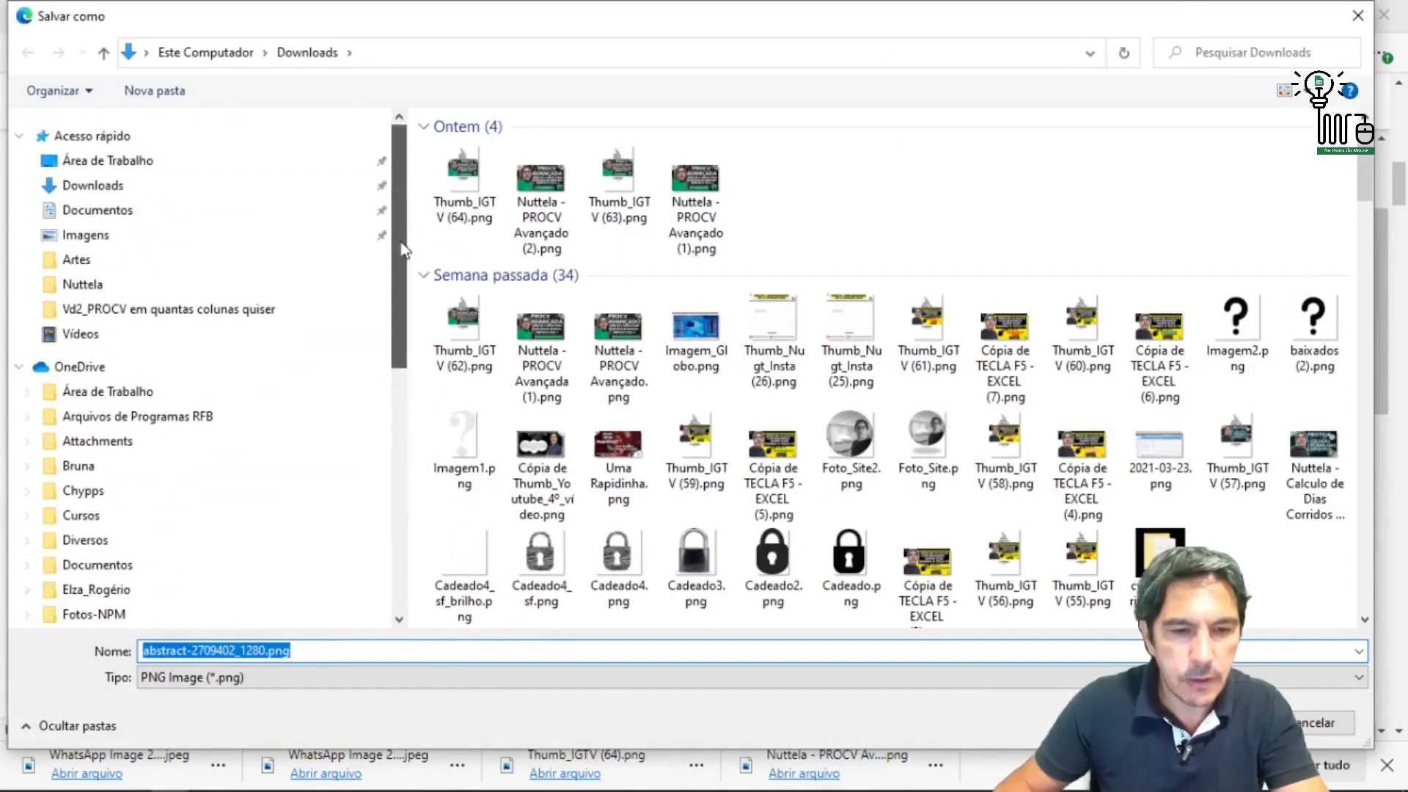
{"action": "left_click", "coordinate": [87, 185]}
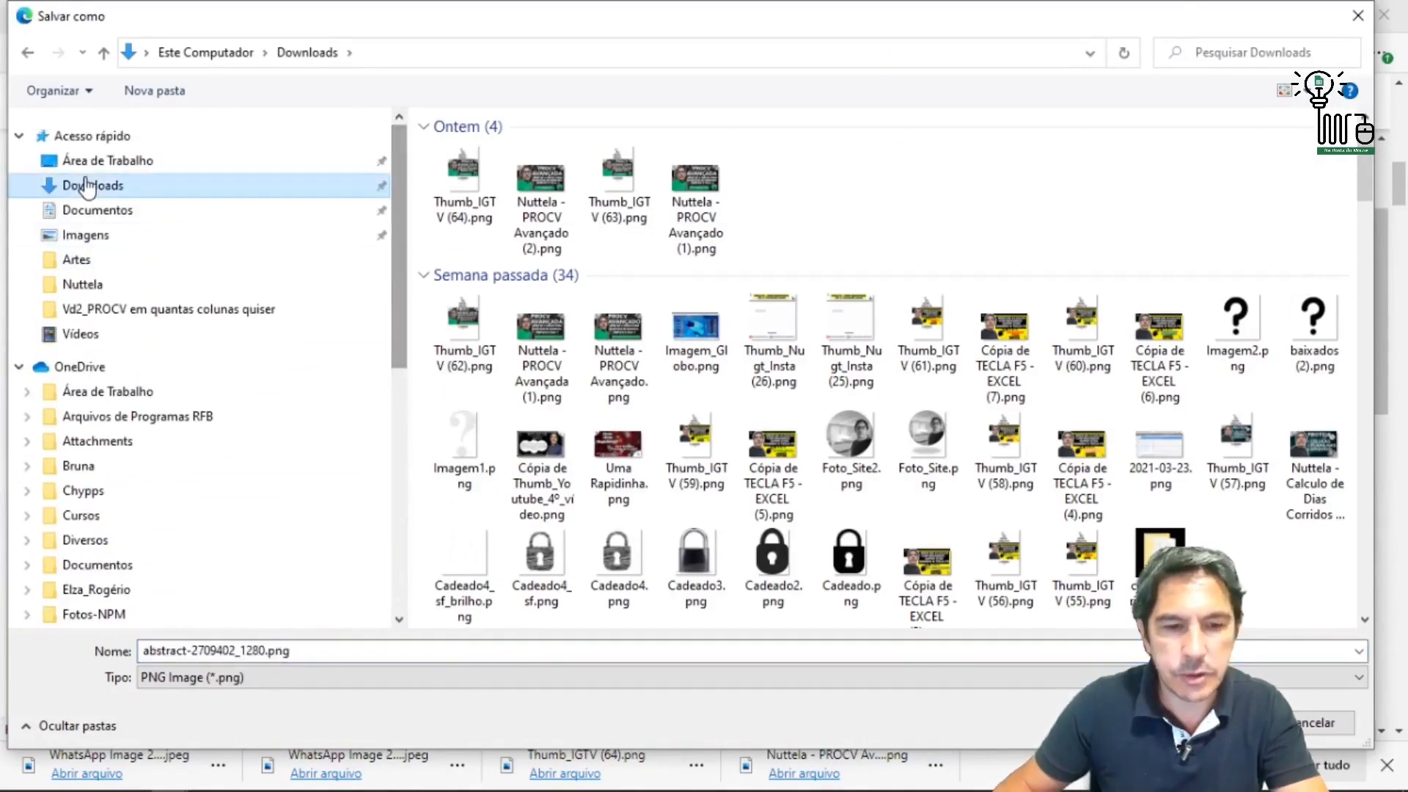
{"action": "left_click", "coordinate": [1210, 724]}
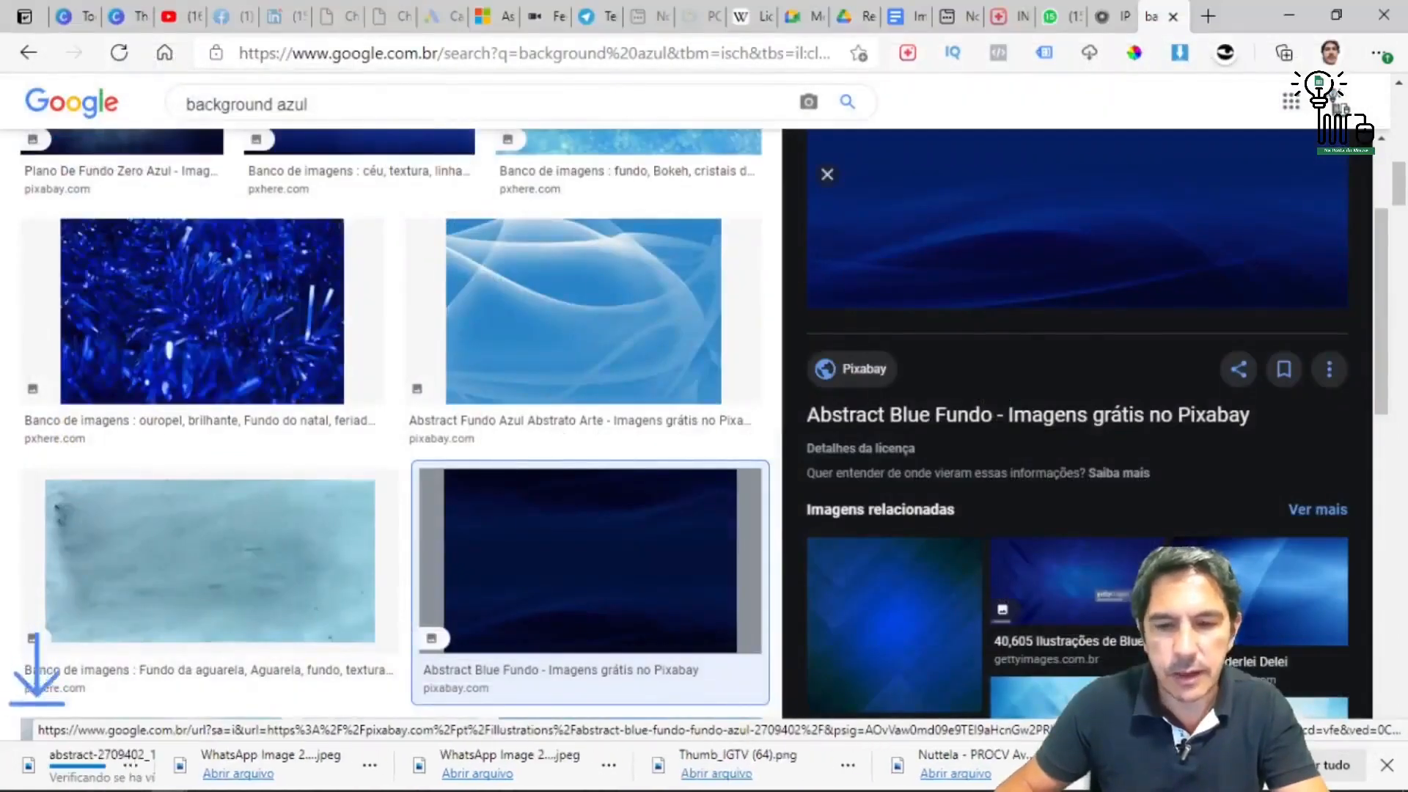
Switch back to Excel and insert the picture abstract-2709402_1280.png from the Downloads folder on the Mapa sheet.
{"action": "key", "text": "alt+Tab"}
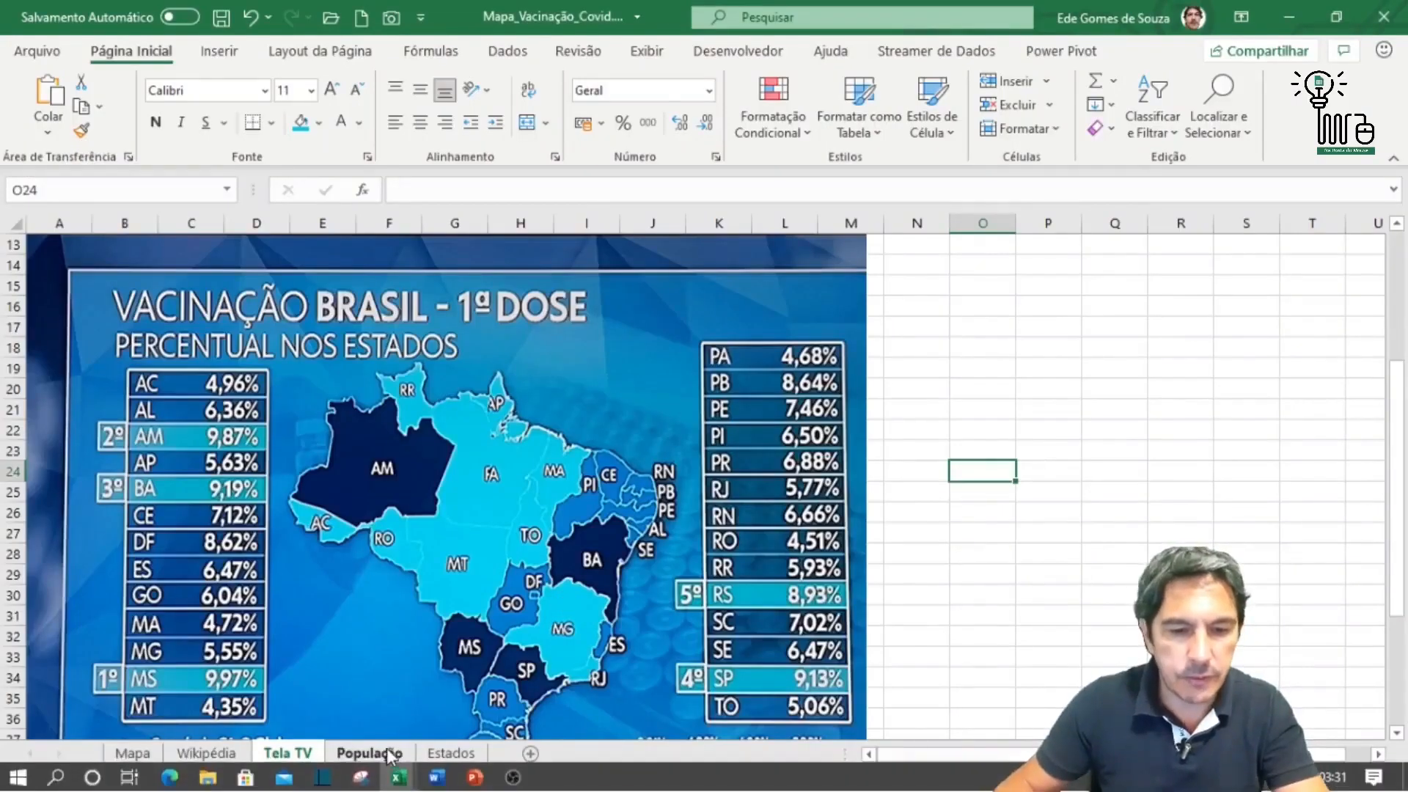
{"action": "left_click", "coordinate": [466, 754]}
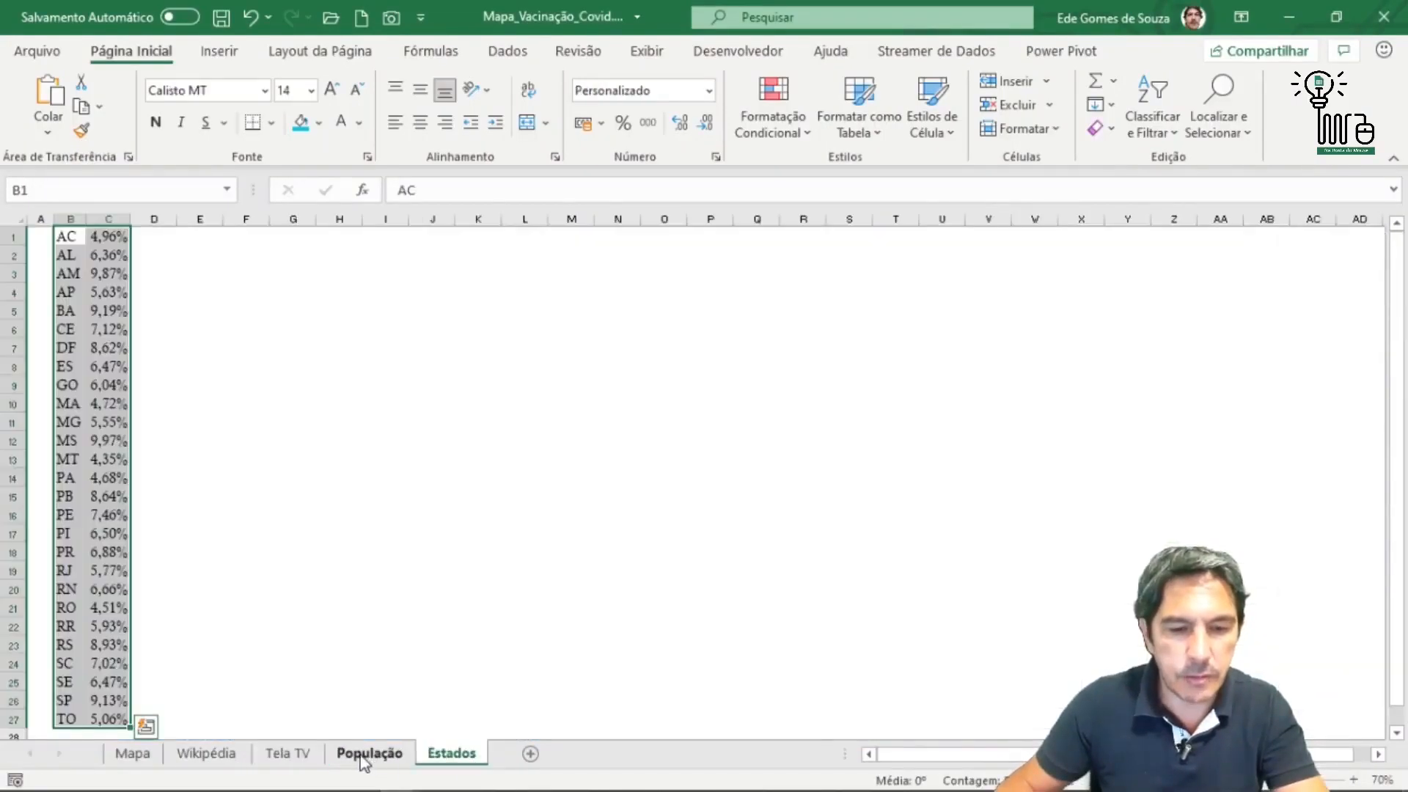
{"action": "left_click", "coordinate": [132, 756]}
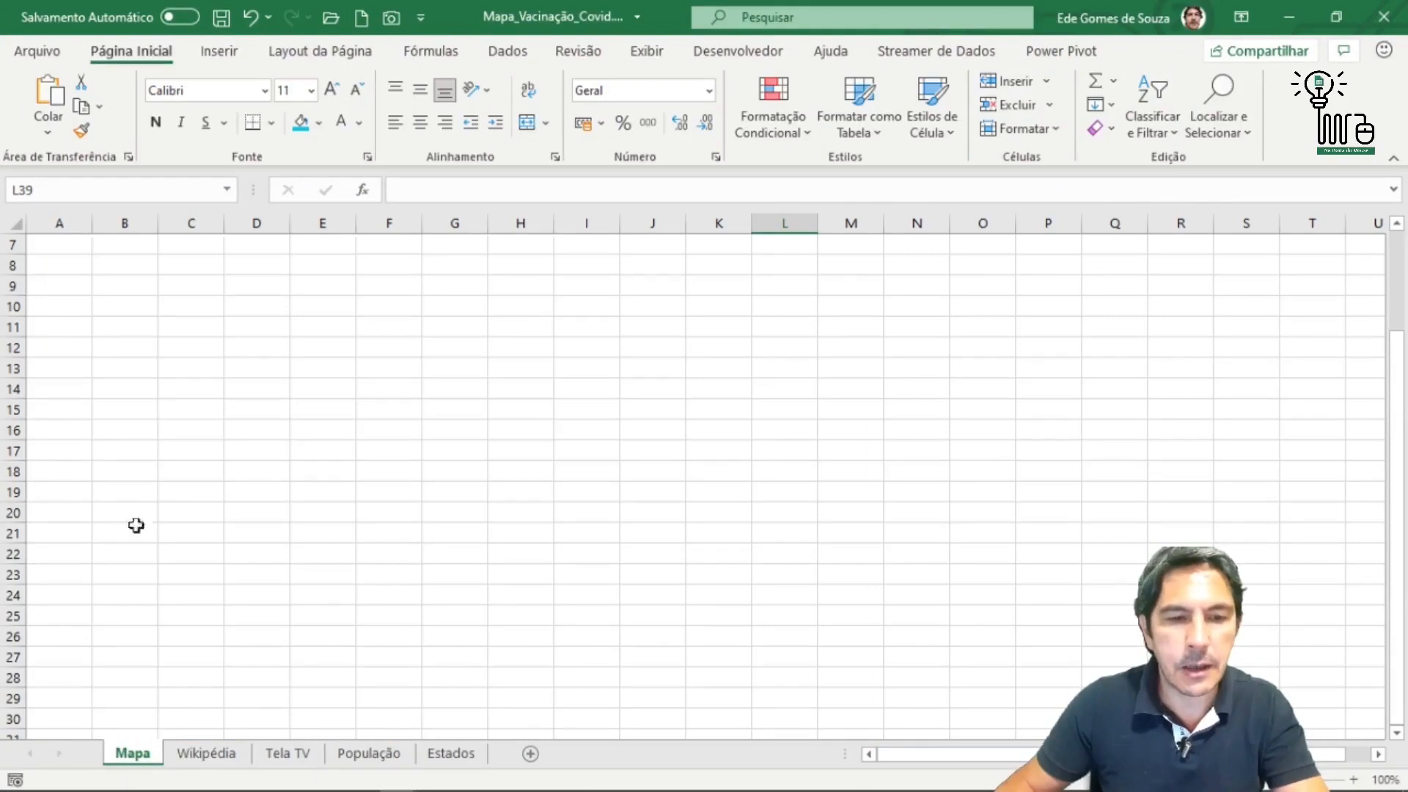
{"action": "left_click", "coordinate": [231, 60]}
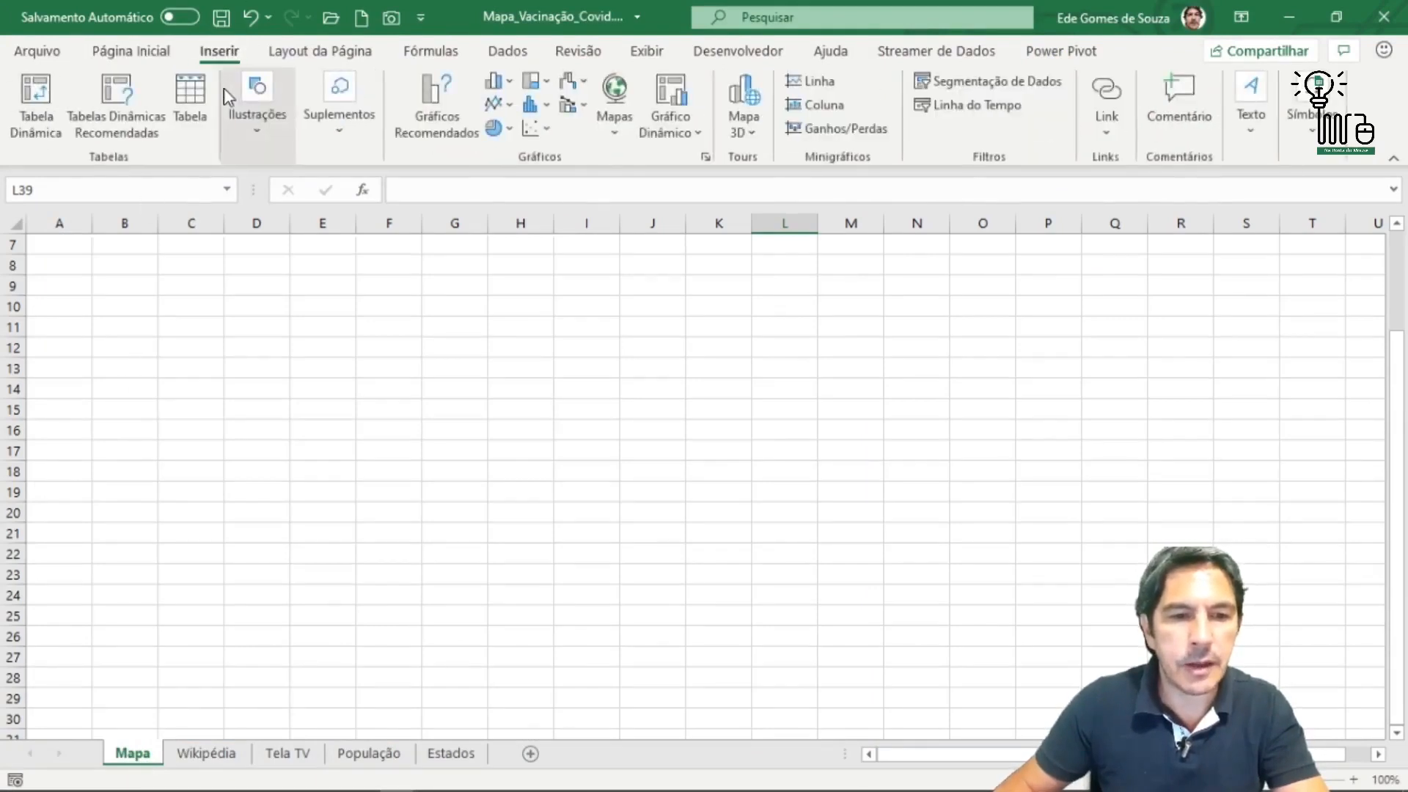
{"action": "left_click", "coordinate": [269, 134]}
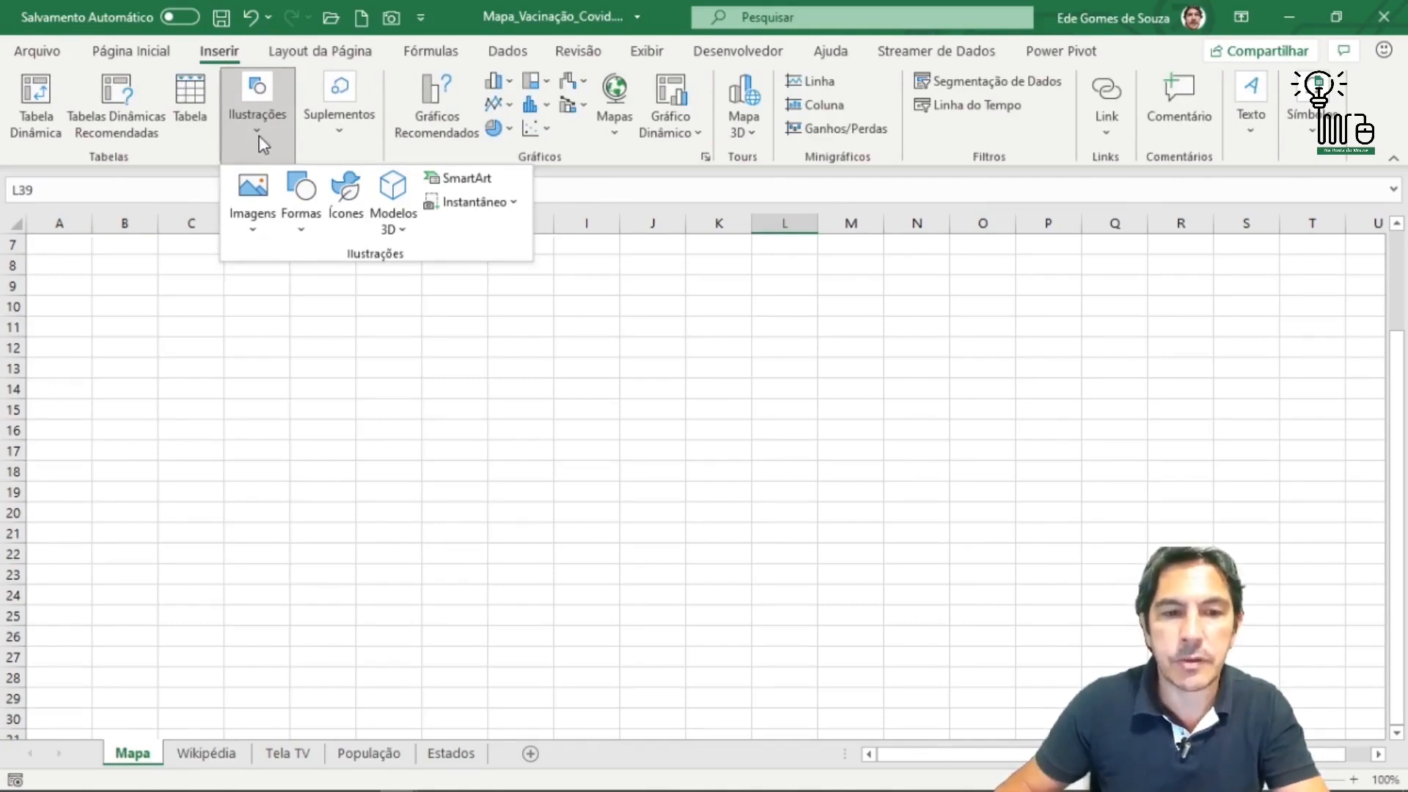
{"action": "left_click", "coordinate": [252, 231]}
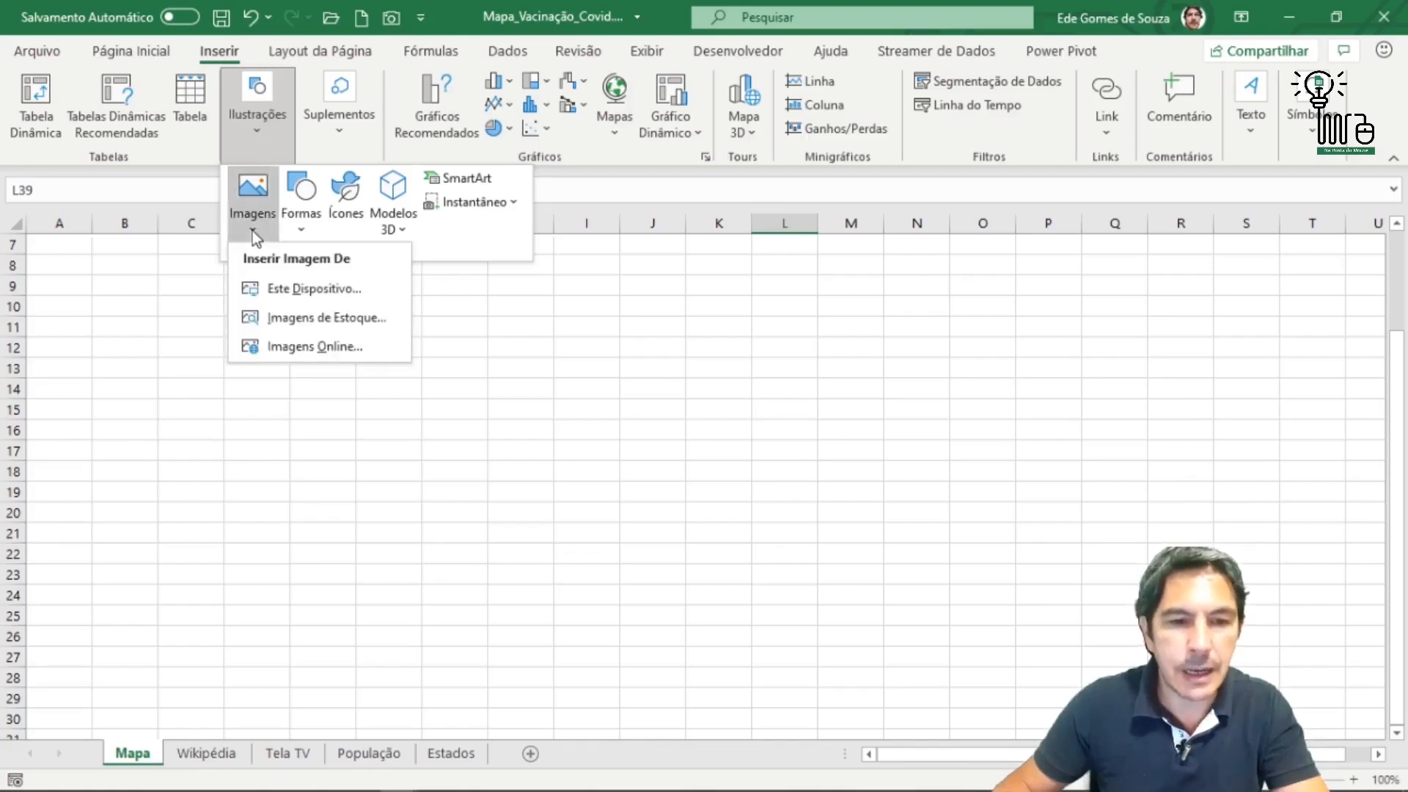
{"action": "left_click", "coordinate": [332, 288]}
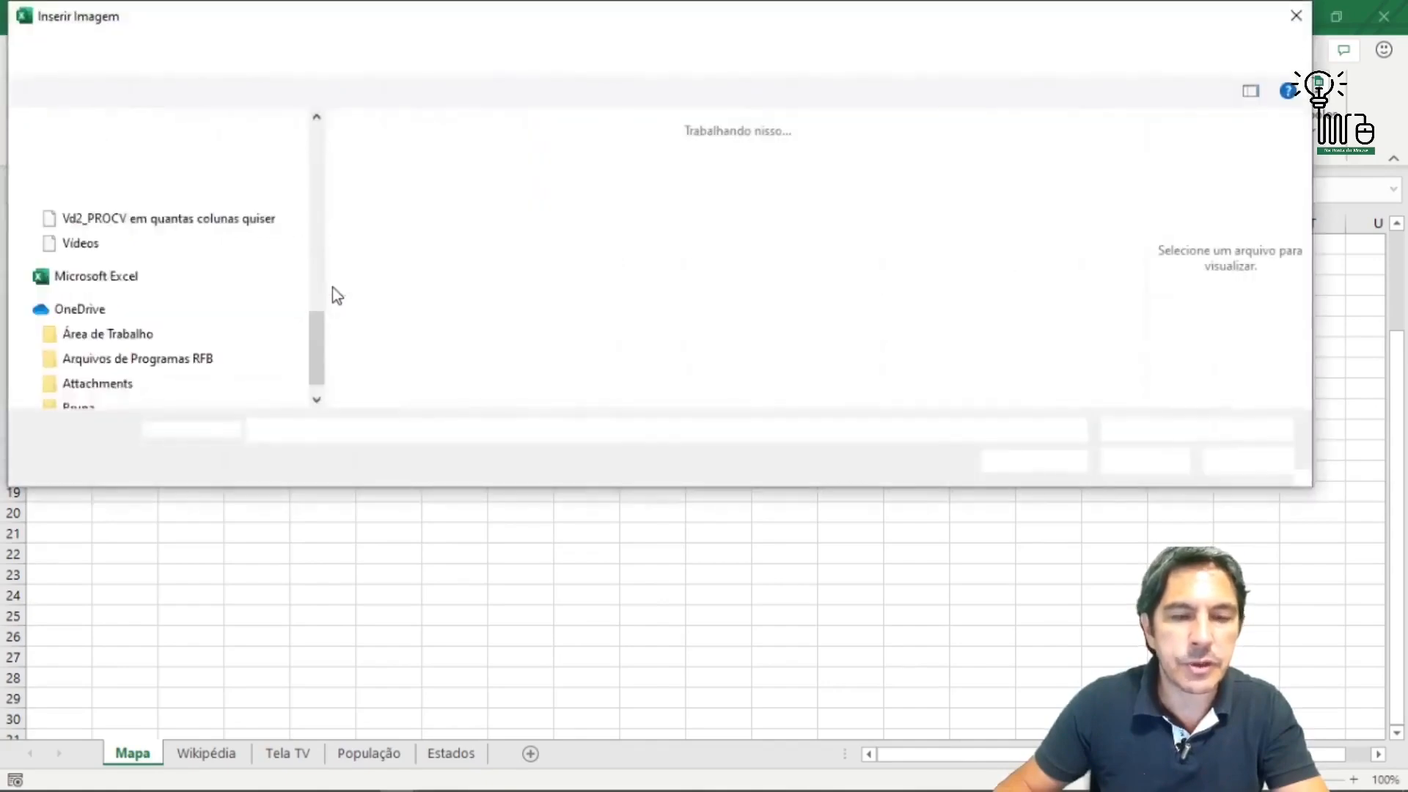
{"action": "left_click", "coordinate": [386, 195]}
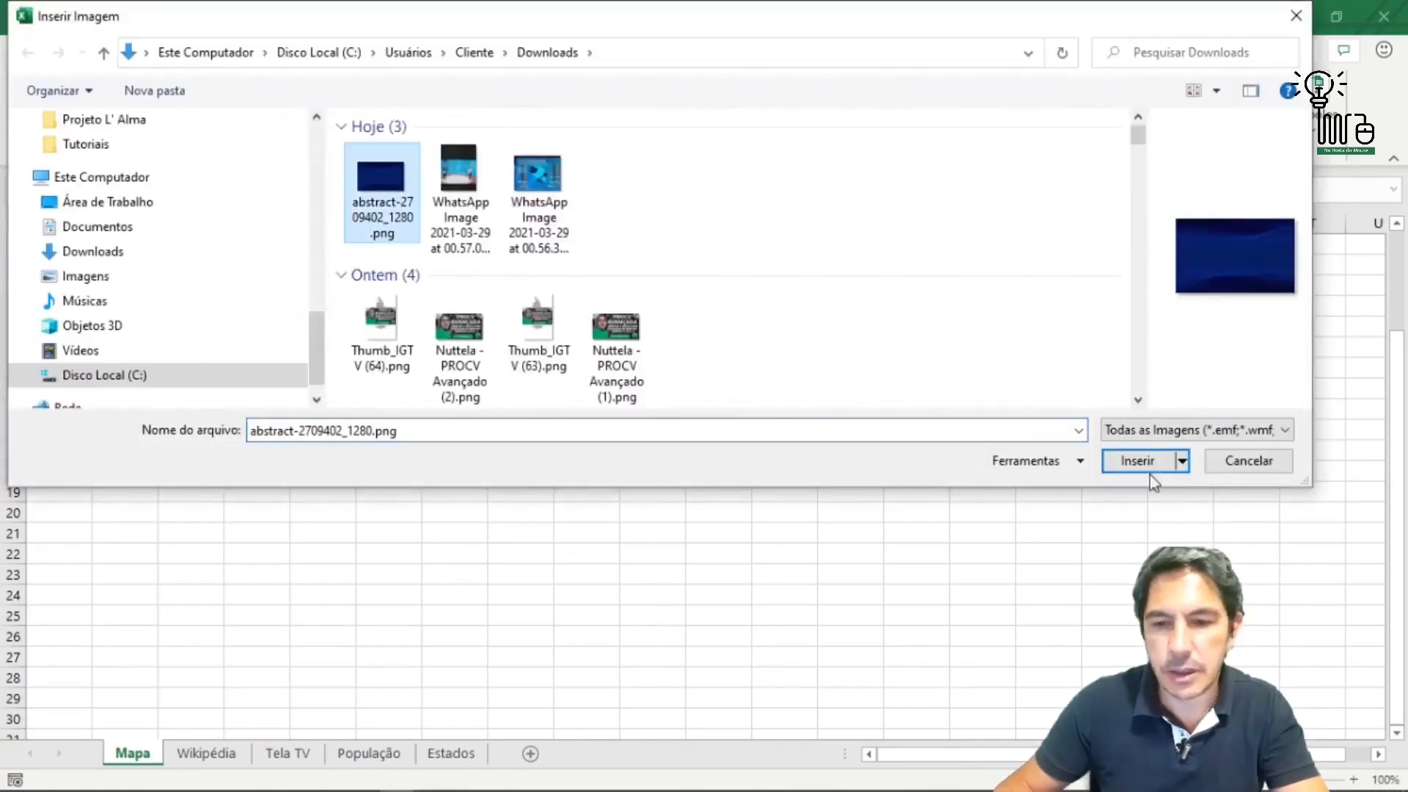
{"action": "left_click", "coordinate": [1135, 461]}
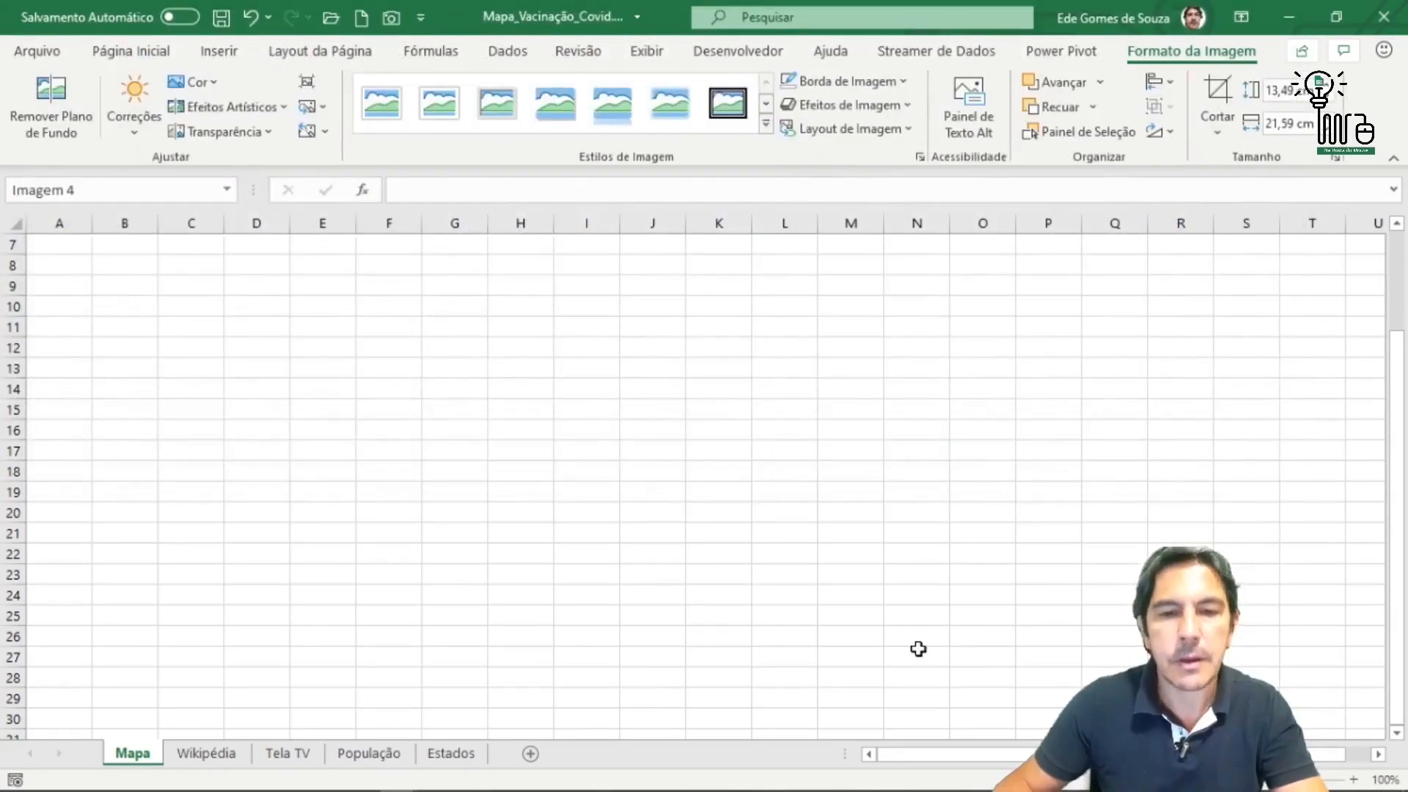
Move the inserted background picture against column A so it covers about A25:M50.
{"action": "scroll", "coordinate": [968, 539], "scroll_direction": "down", "scroll_amount": 10}
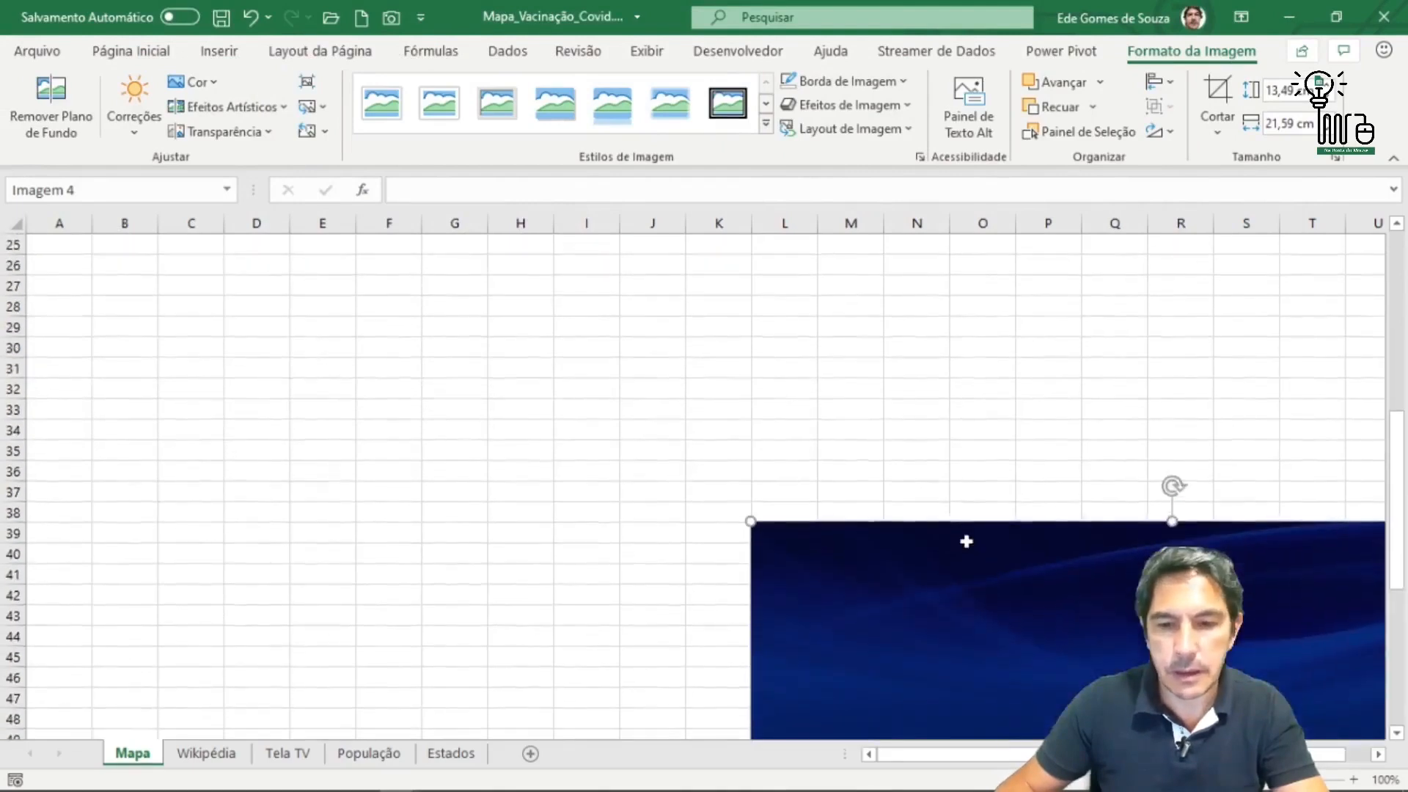
{"action": "scroll", "coordinate": [968, 547], "scroll_direction": "up", "scroll_amount": 4}
{"action": "left_click_drag", "start_coordinate": [1015, 610], "coordinate": [291, 322]}
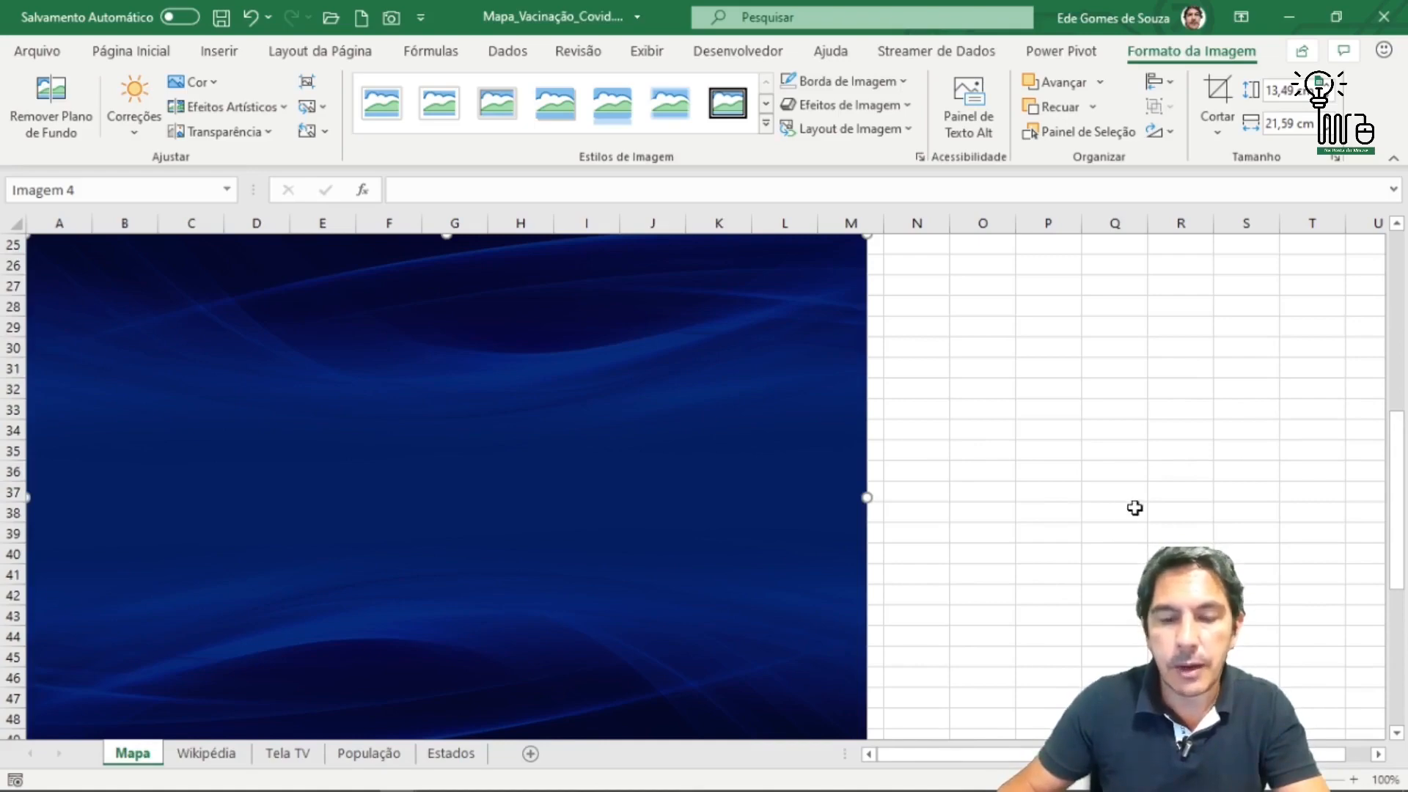
Duplicate the background picture and place the copy flush against the original's right edge, aligned with its bottom at row 50.
{"action": "scroll", "coordinate": [999, 561], "scroll_direction": "down", "scroll_amount": 3}
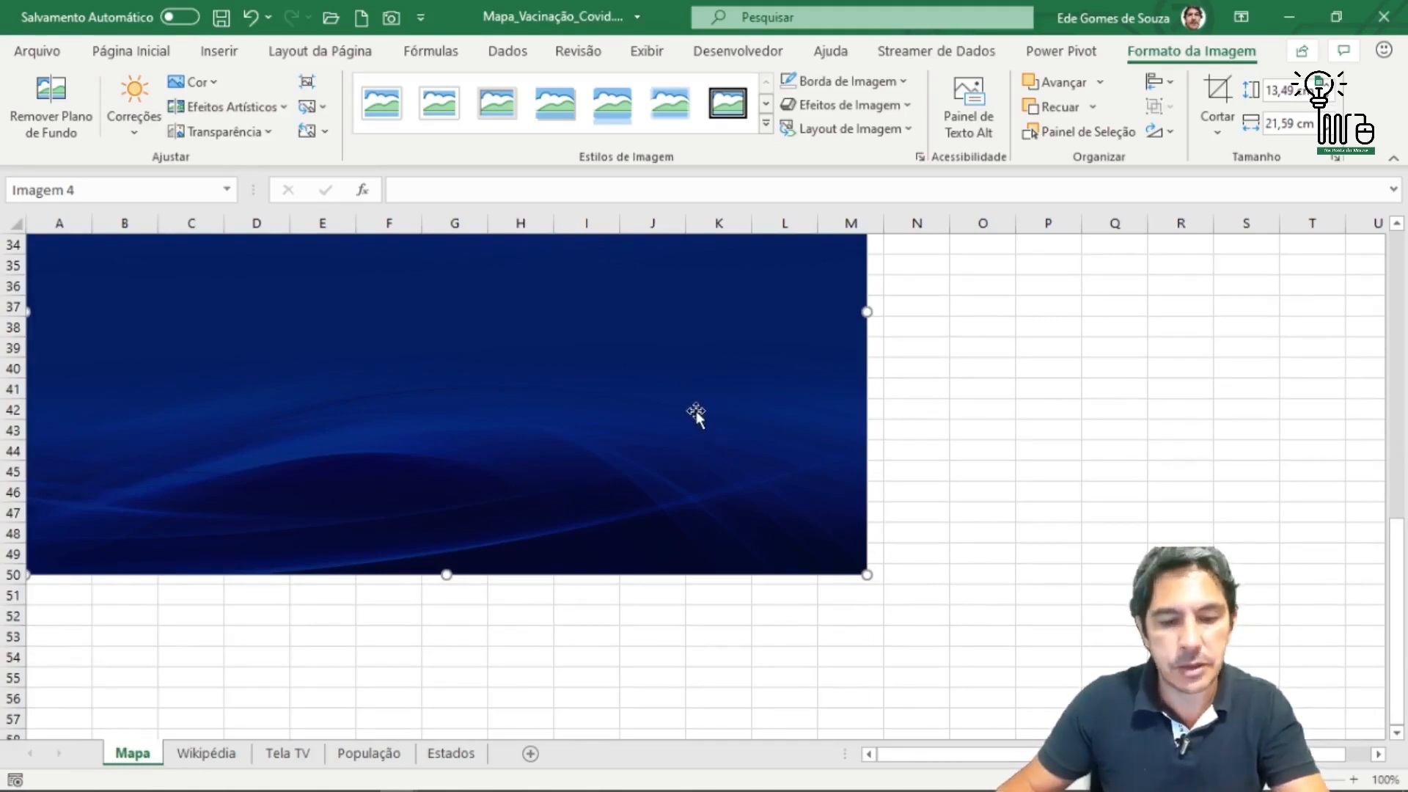
{"action": "key", "text": "ctrl+v"}
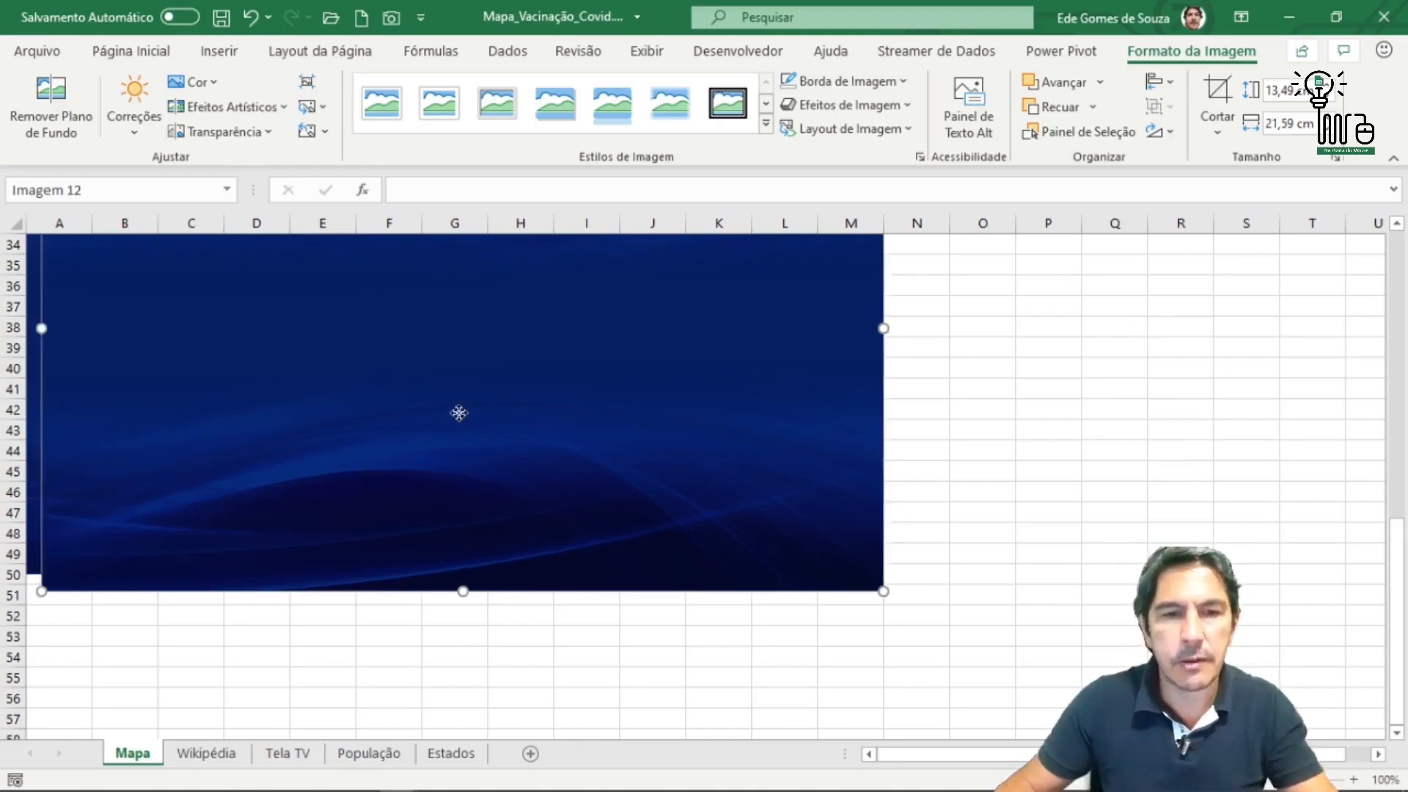
{"action": "left_click_drag", "start_coordinate": [459, 412], "coordinate": [1280, 396]}
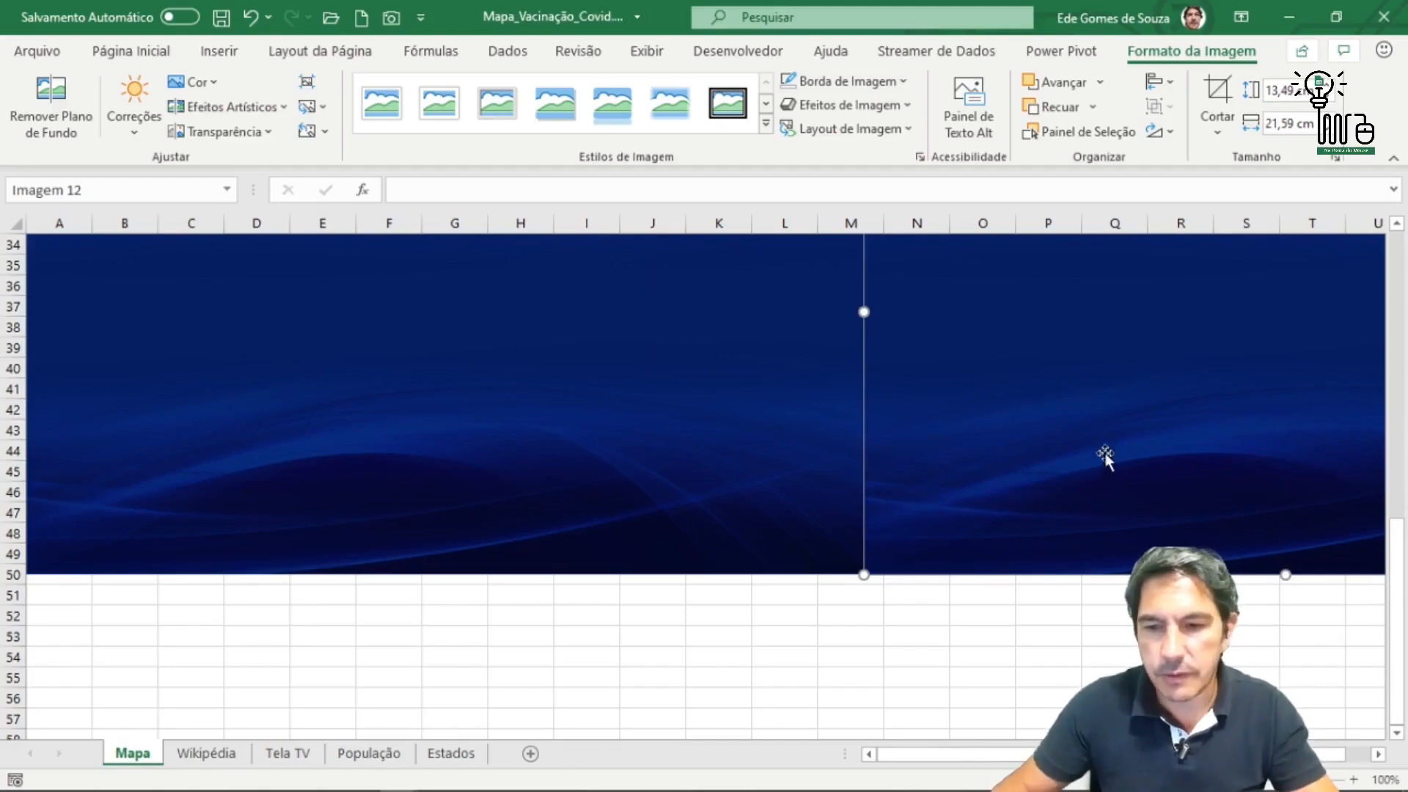
Select both background pictures and move them together up to row 1, starting at column A, leaving them deselected.
{"action": "scroll", "coordinate": [1089, 433], "scroll_direction": "up", "scroll_amount": 4}
{"action": "scroll", "coordinate": [1090, 433], "scroll_direction": "up", "scroll_amount": 3}
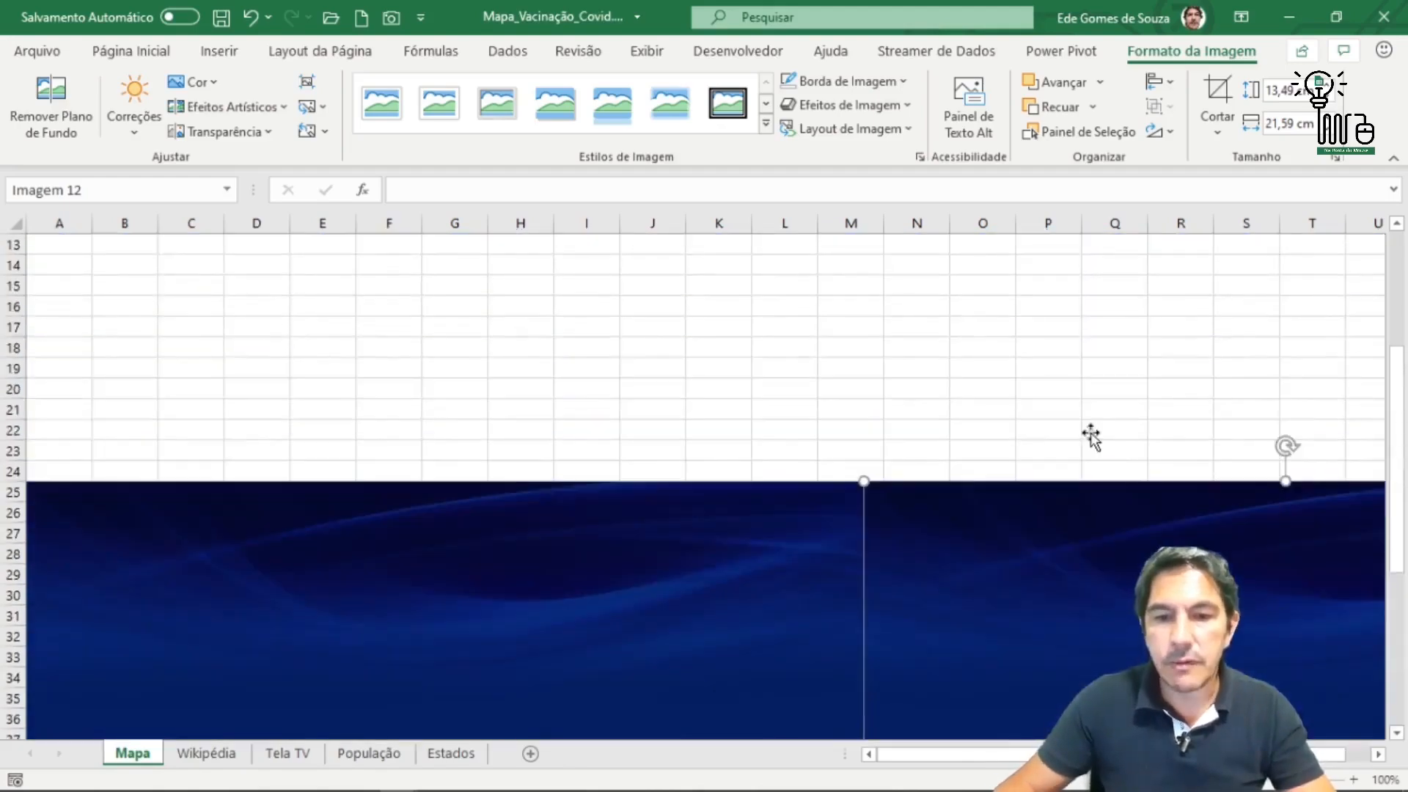
{"action": "left_click", "coordinate": [607, 660]}
{"action": "left_click", "coordinate": [1008, 625], "text": "ctrl"}
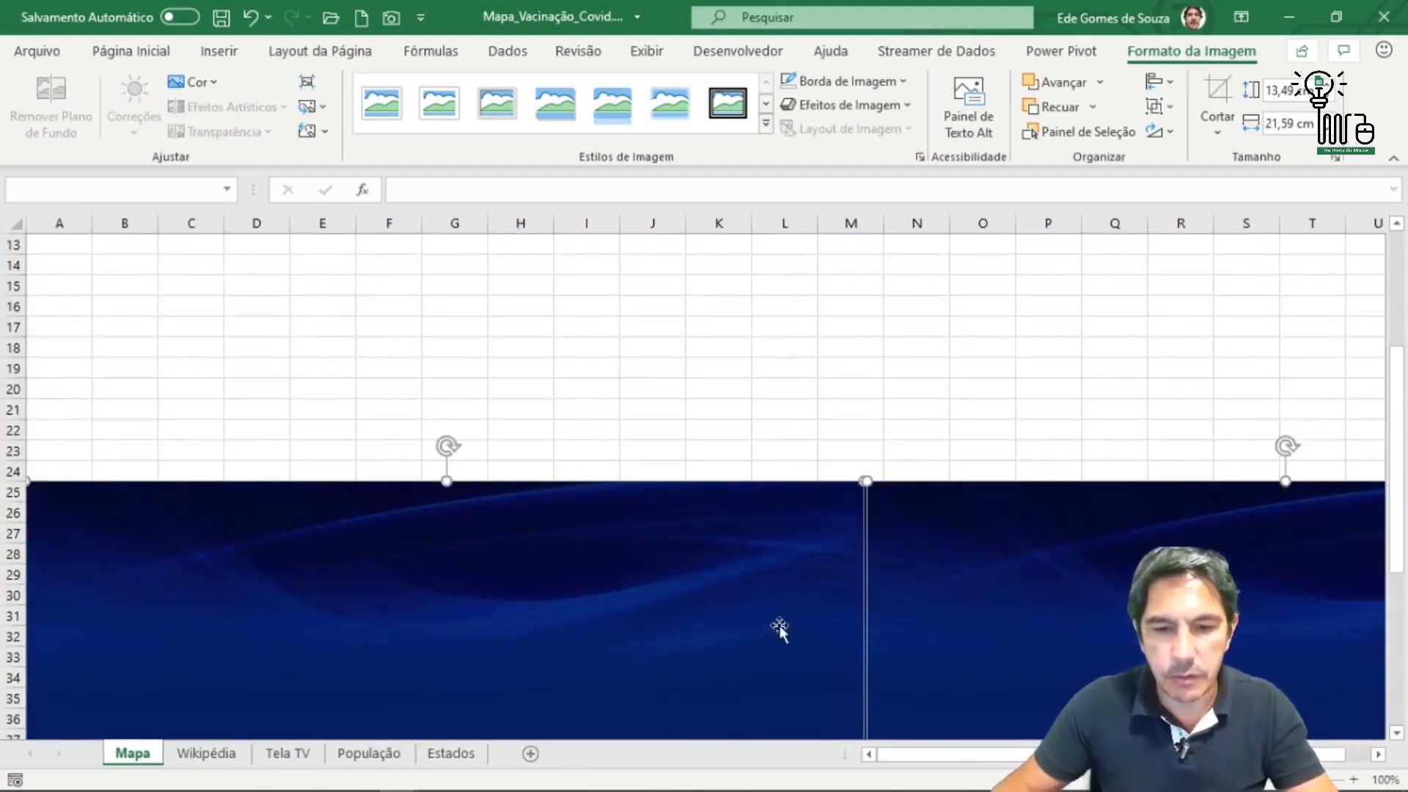
{"action": "left_click_drag", "start_coordinate": [1035, 619], "coordinate": [1041, 377]}
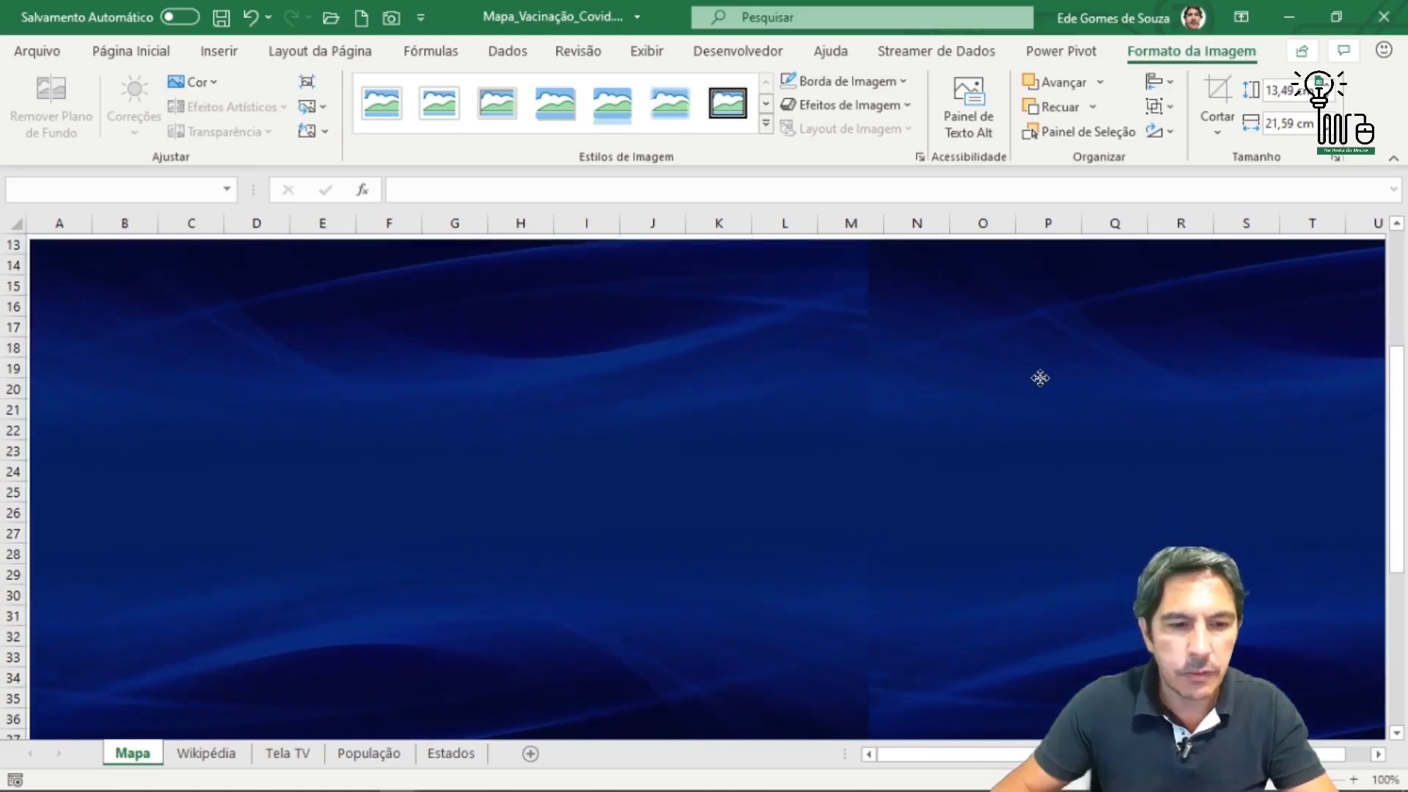
{"action": "scroll", "coordinate": [1133, 426], "scroll_direction": "up", "scroll_amount": 1}
{"action": "scroll", "coordinate": [1131, 425], "scroll_direction": "up", "scroll_amount": 4}
{"action": "left_click_drag", "start_coordinate": [1081, 597], "coordinate": [1074, 346]}
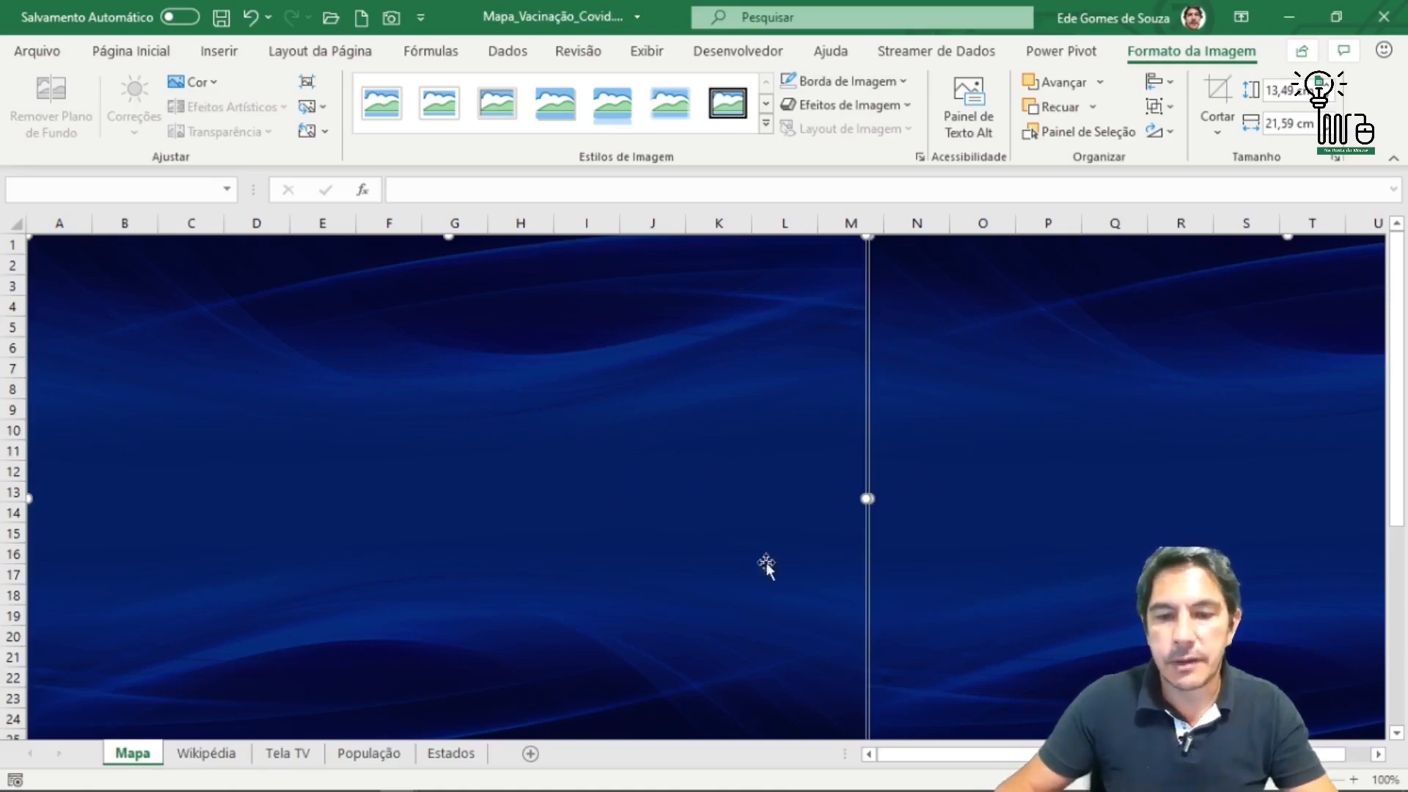
{"action": "key", "text": "Escape"}
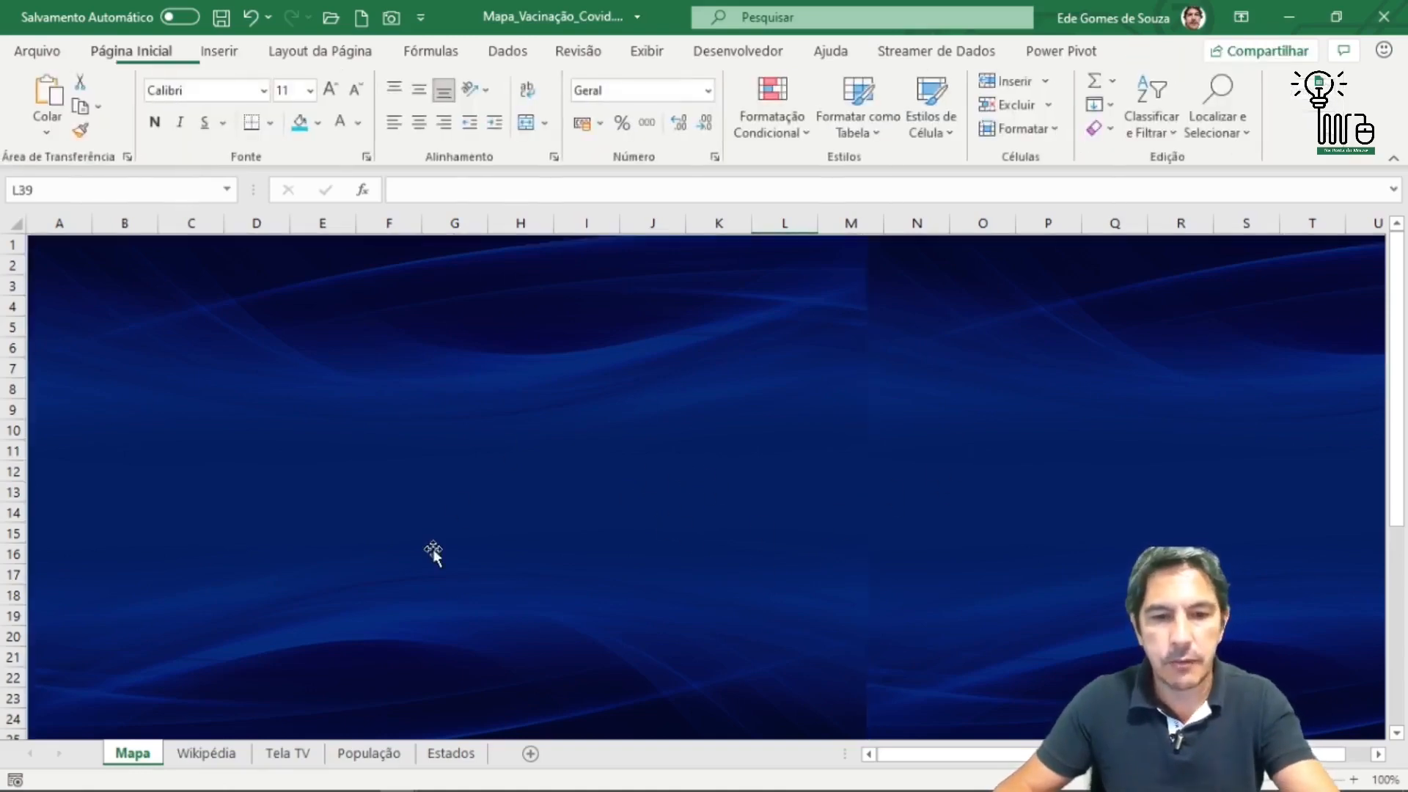
Flip the right-hand background picture horizontally so it mirrors the left one.
{"action": "left_click", "coordinate": [474, 361]}
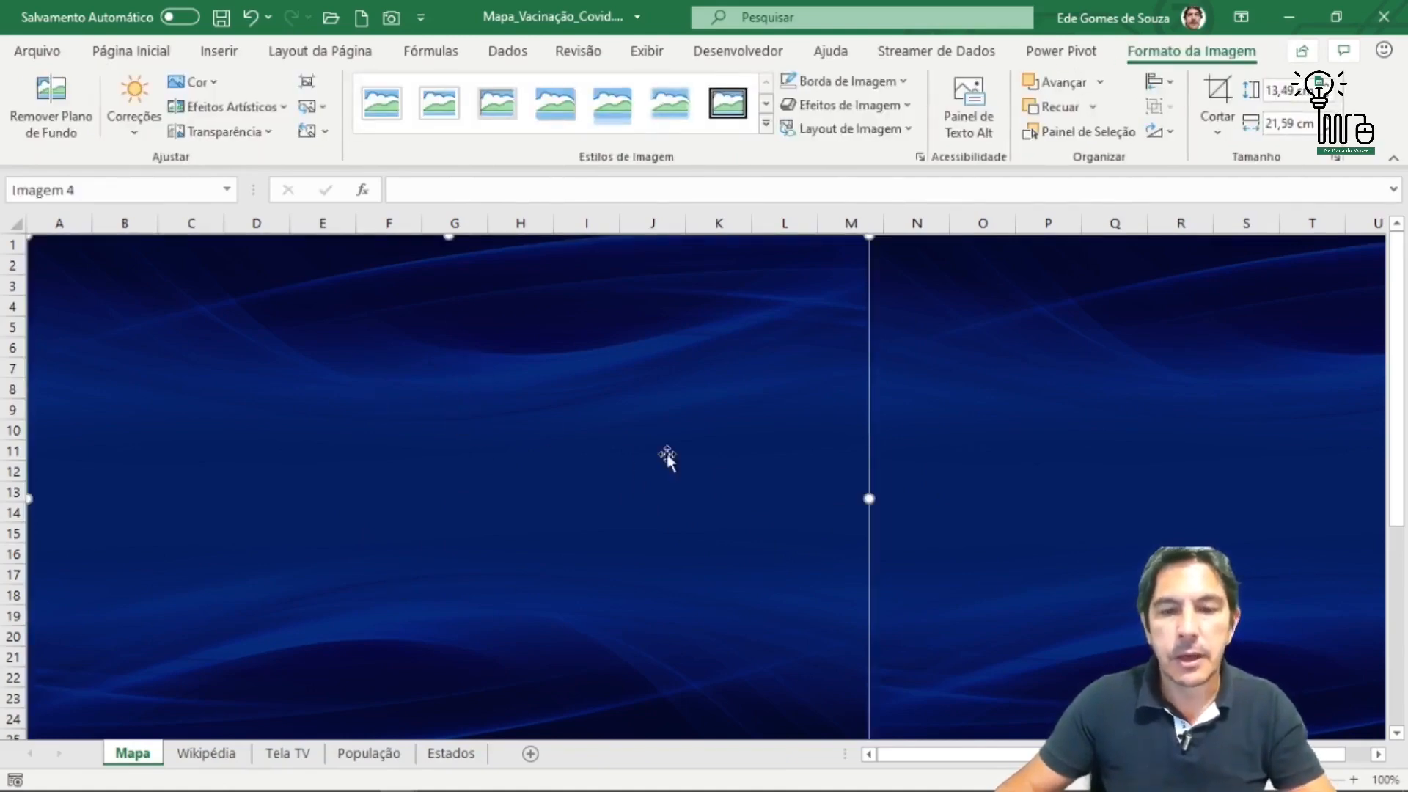
{"action": "left_click", "coordinate": [1028, 405]}
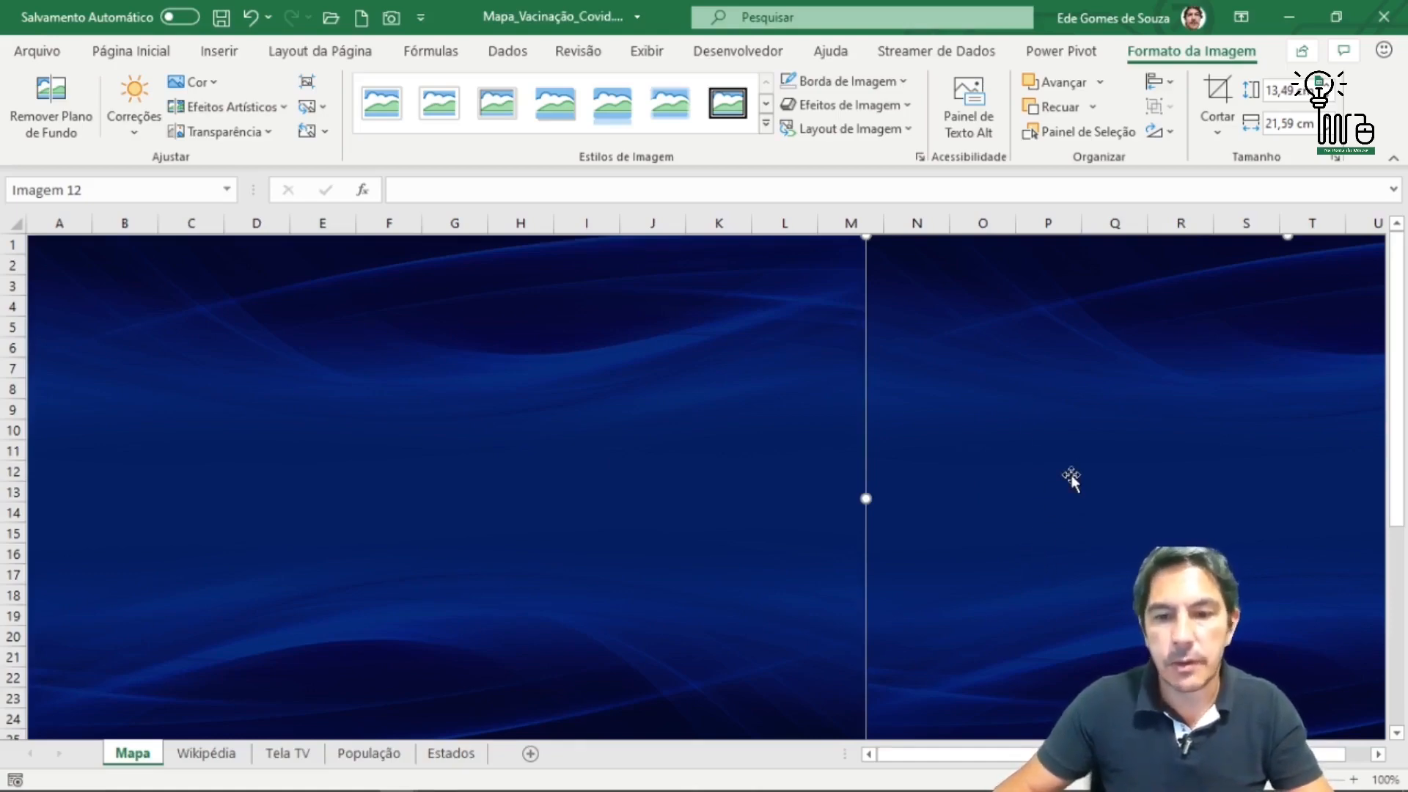
{"action": "right_click", "coordinate": [1025, 420]}
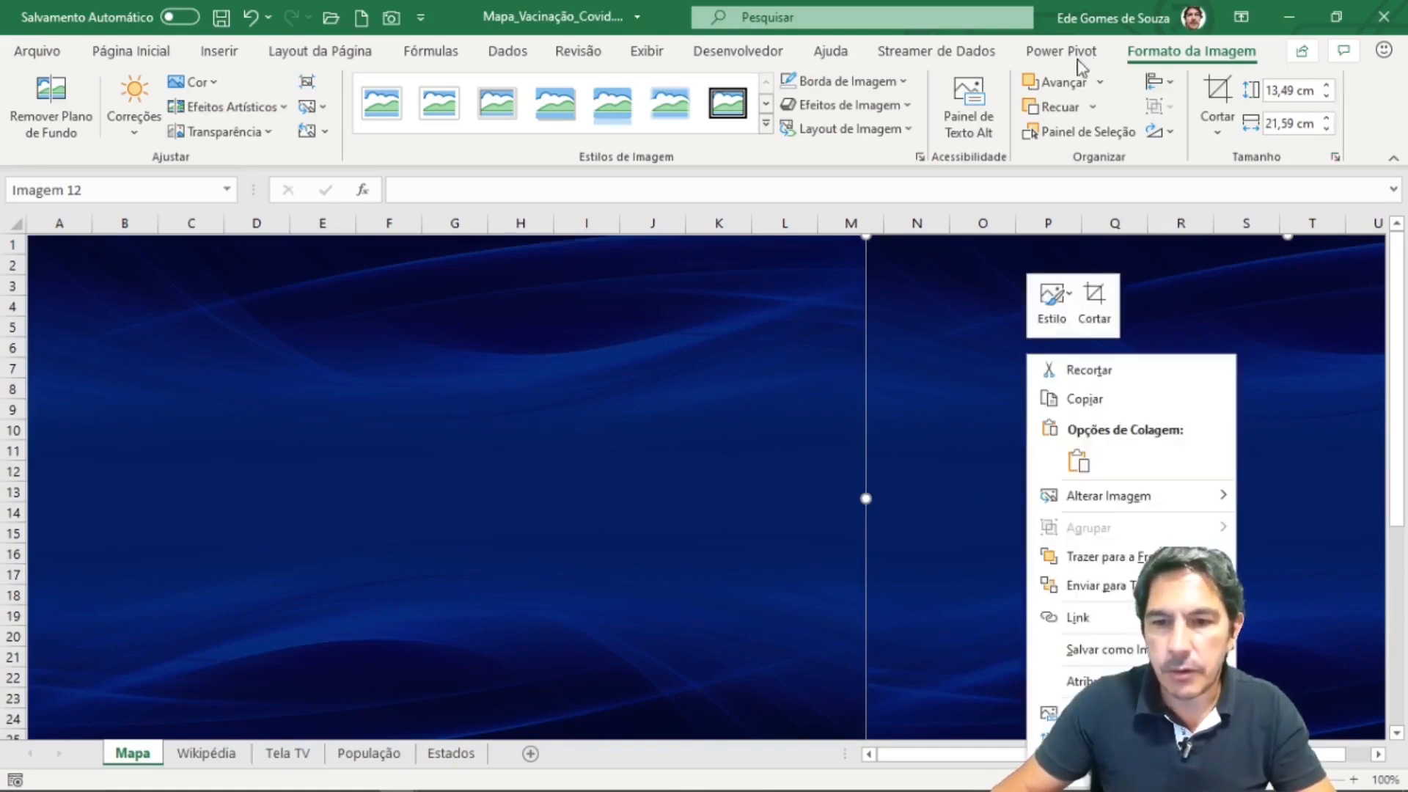
{"action": "left_click", "coordinate": [1207, 55]}
{"action": "double_click", "coordinate": [1206, 55]}
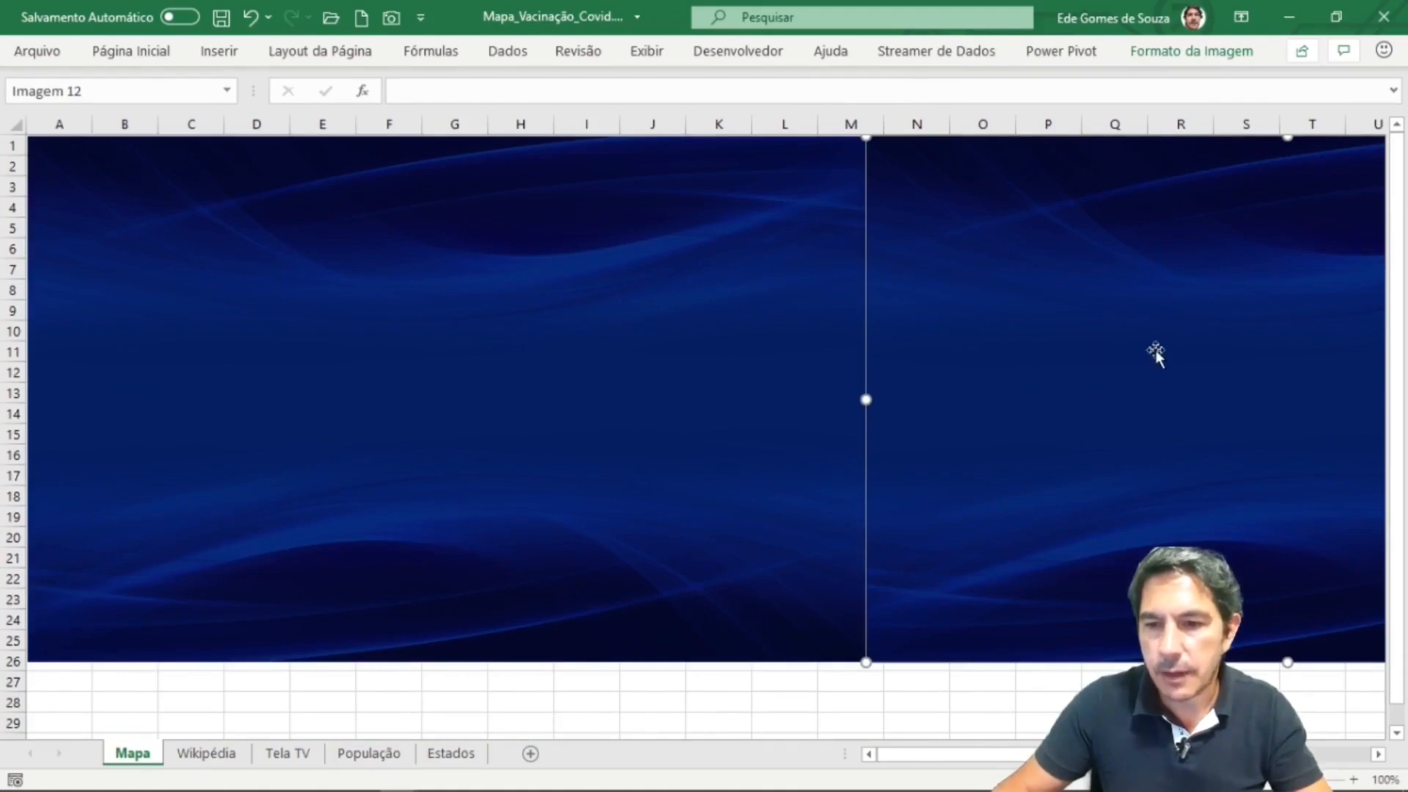
{"action": "left_click_drag", "start_coordinate": [1397, 561], "coordinate": [1383, 402]}
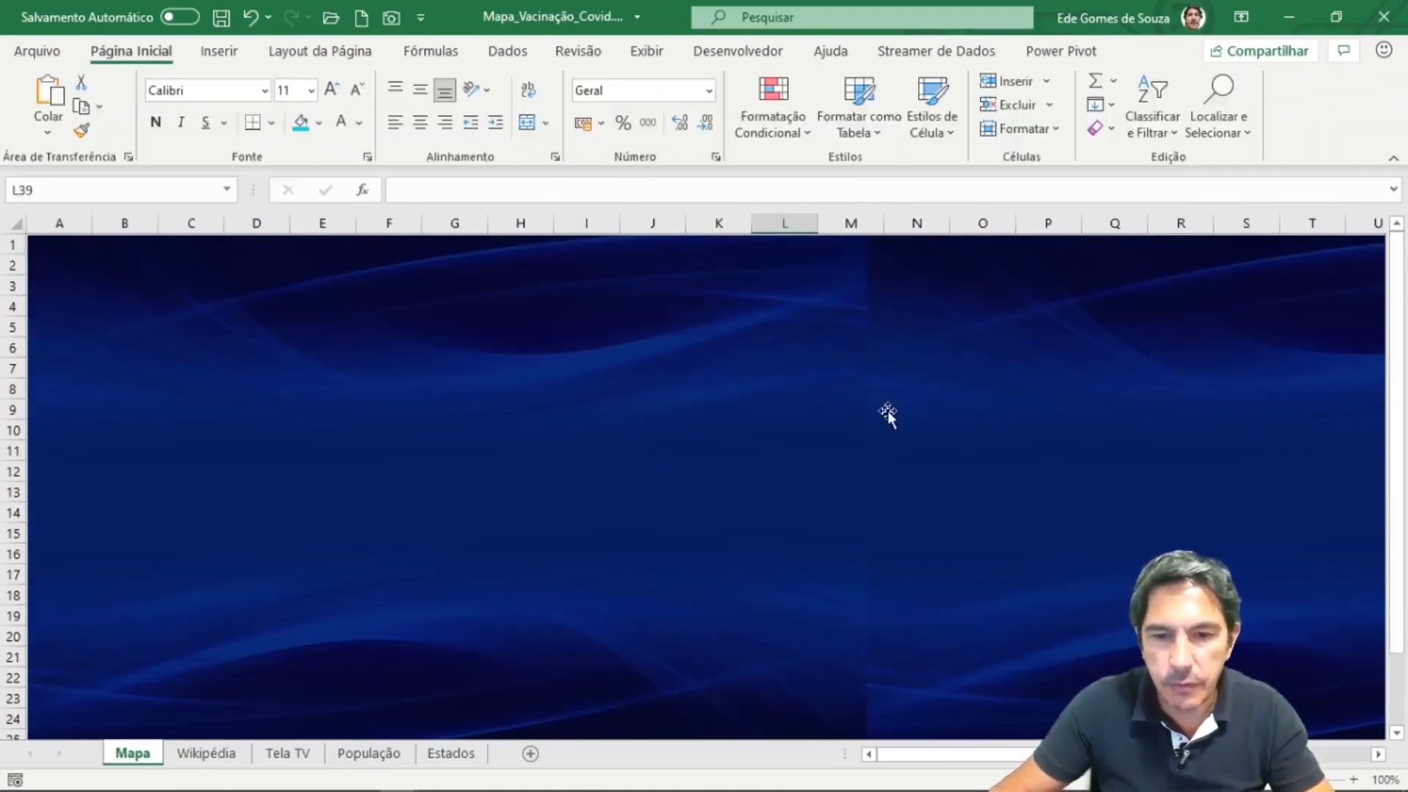
{"action": "left_click", "coordinate": [990, 419]}
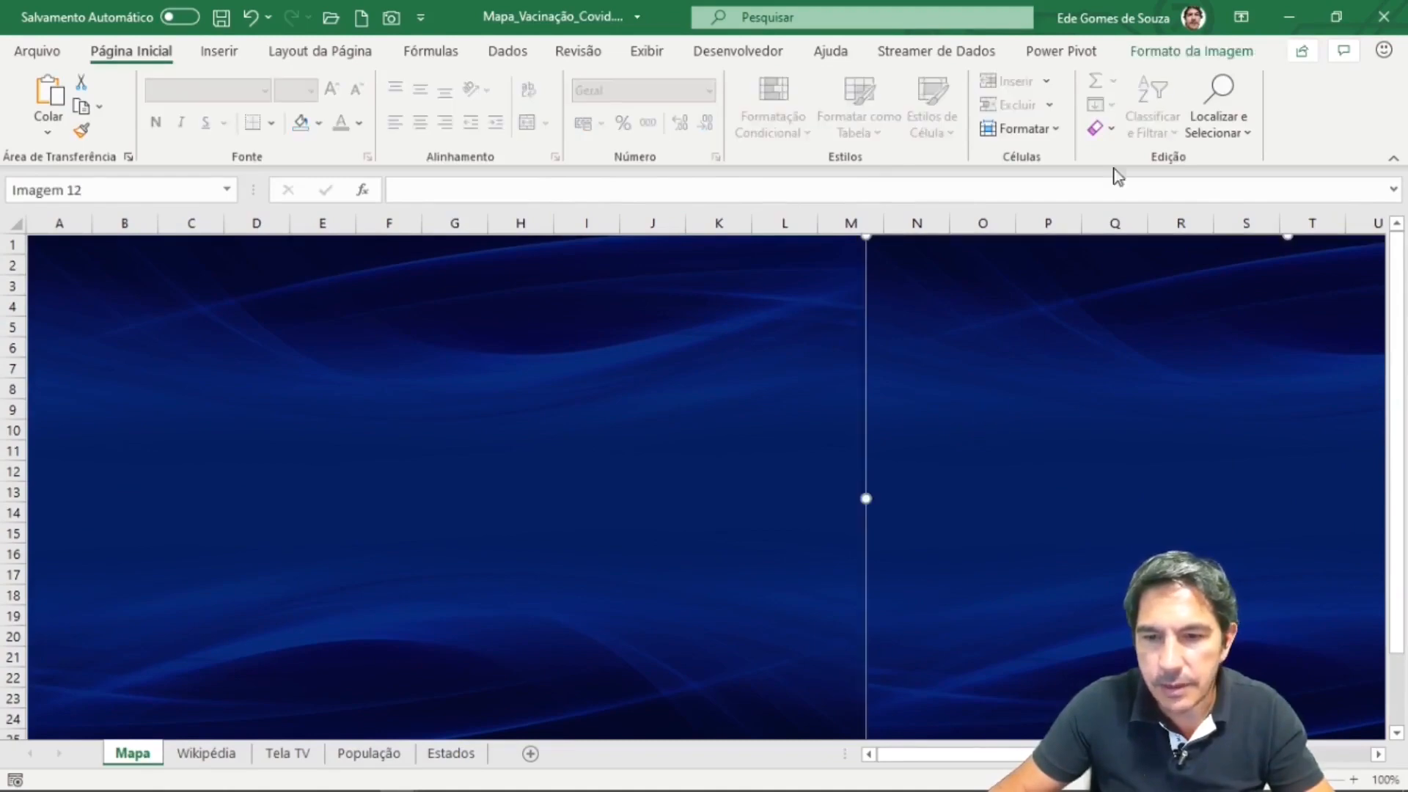
{"action": "left_click", "coordinate": [1173, 51]}
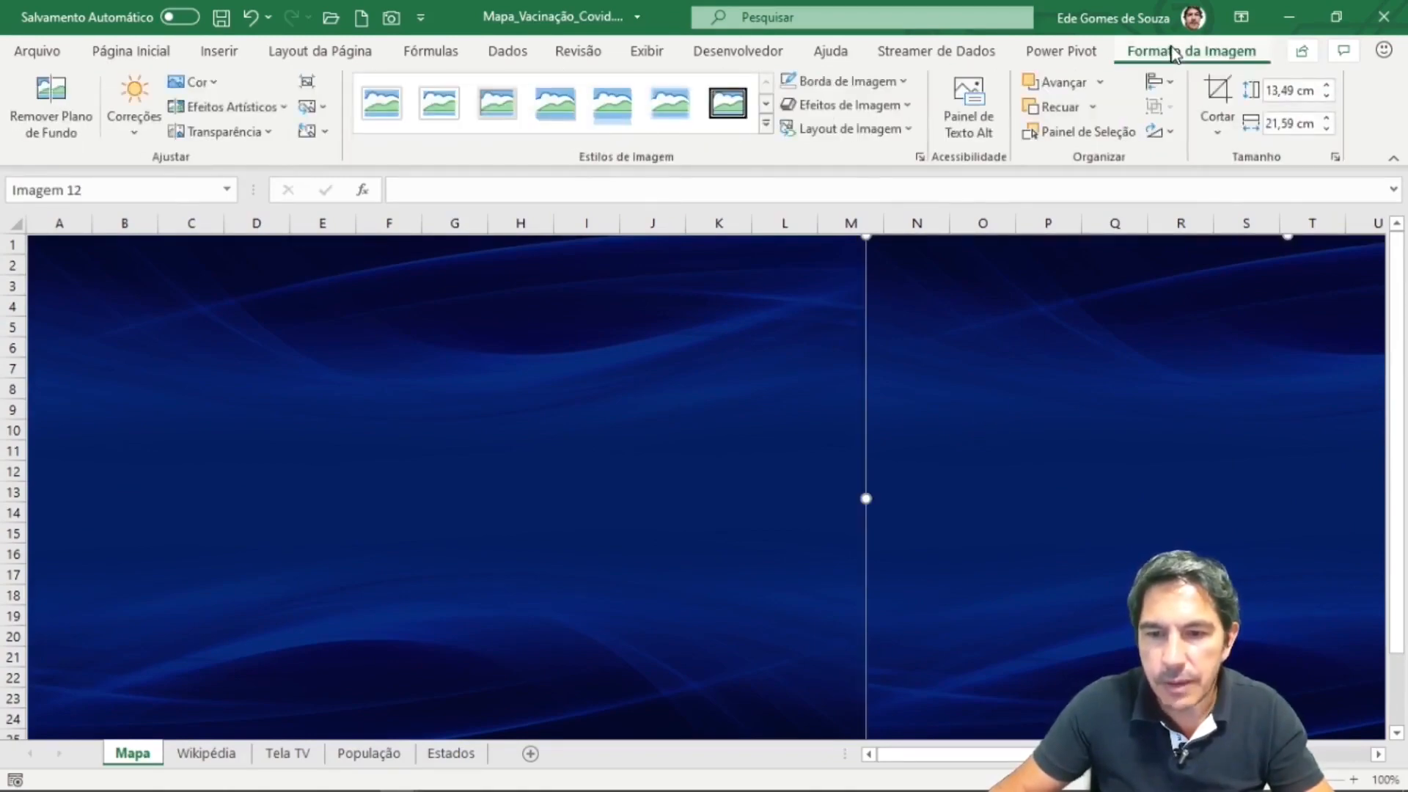
{"action": "left_click", "coordinate": [1169, 133]}
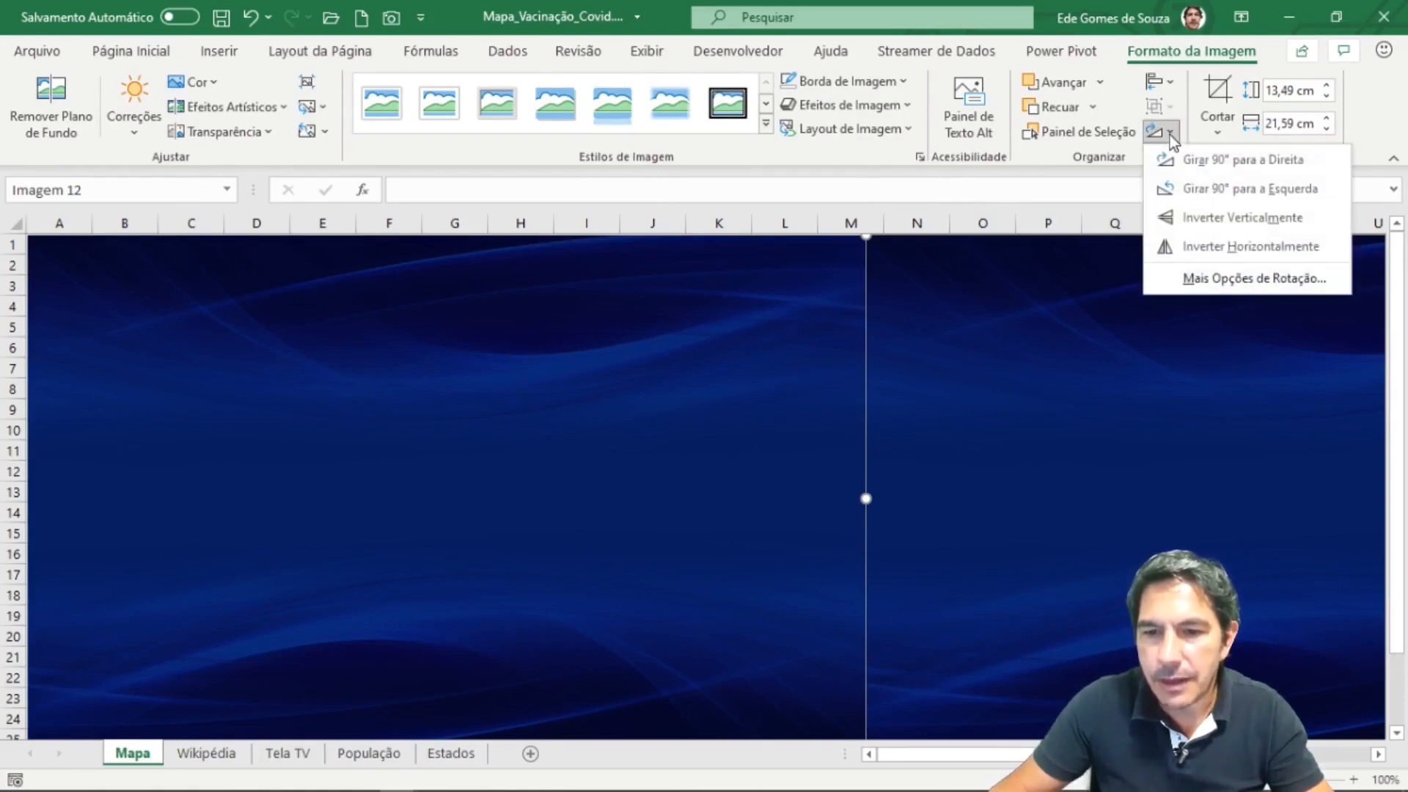
{"action": "left_click", "coordinate": [1253, 242]}
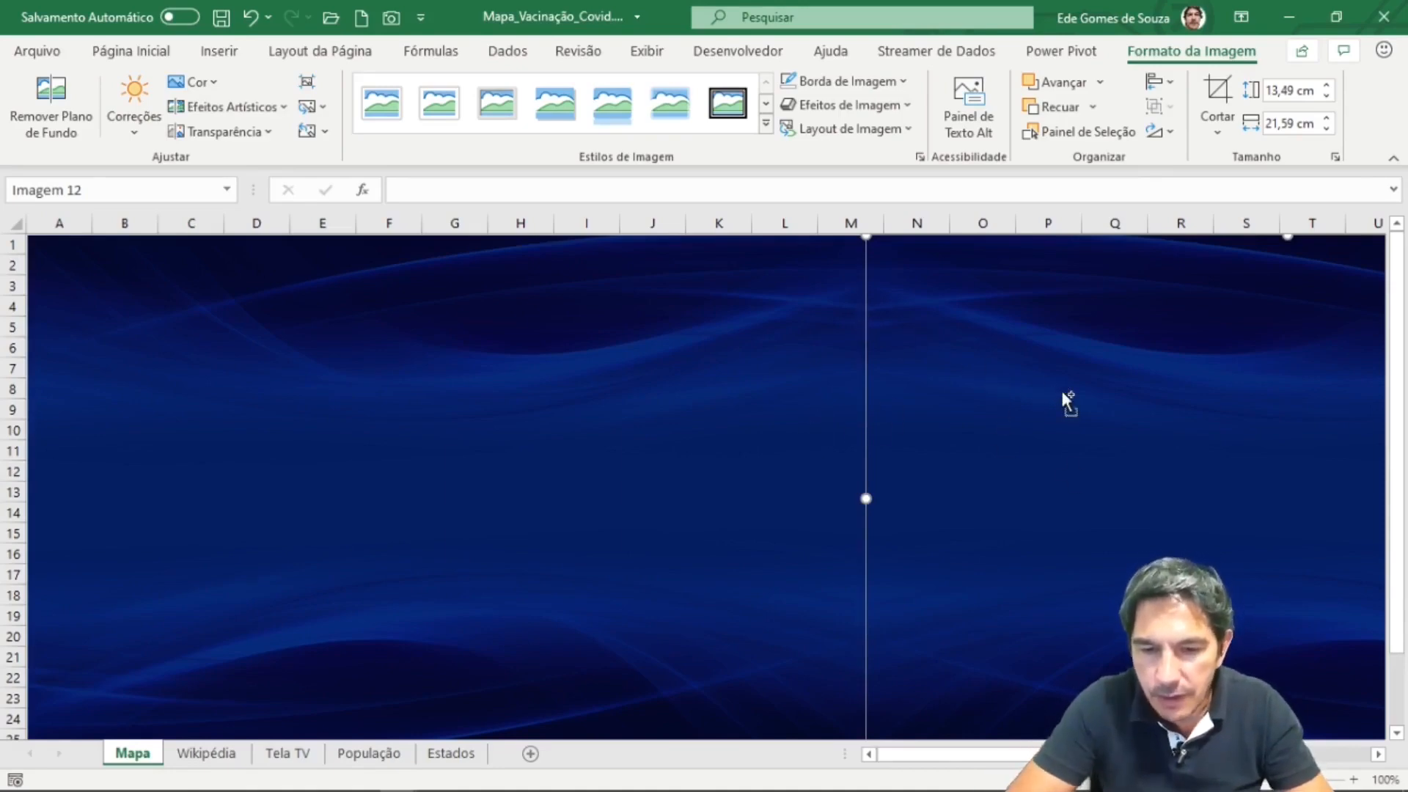
Nudge the mirrored picture slightly left so it overlaps the edge of the original.
{"action": "key", "text": "ctrl+Left"}
{"action": "key", "text": "ctrl+Left"}
{"action": "key", "text": "ctrl+Left"}
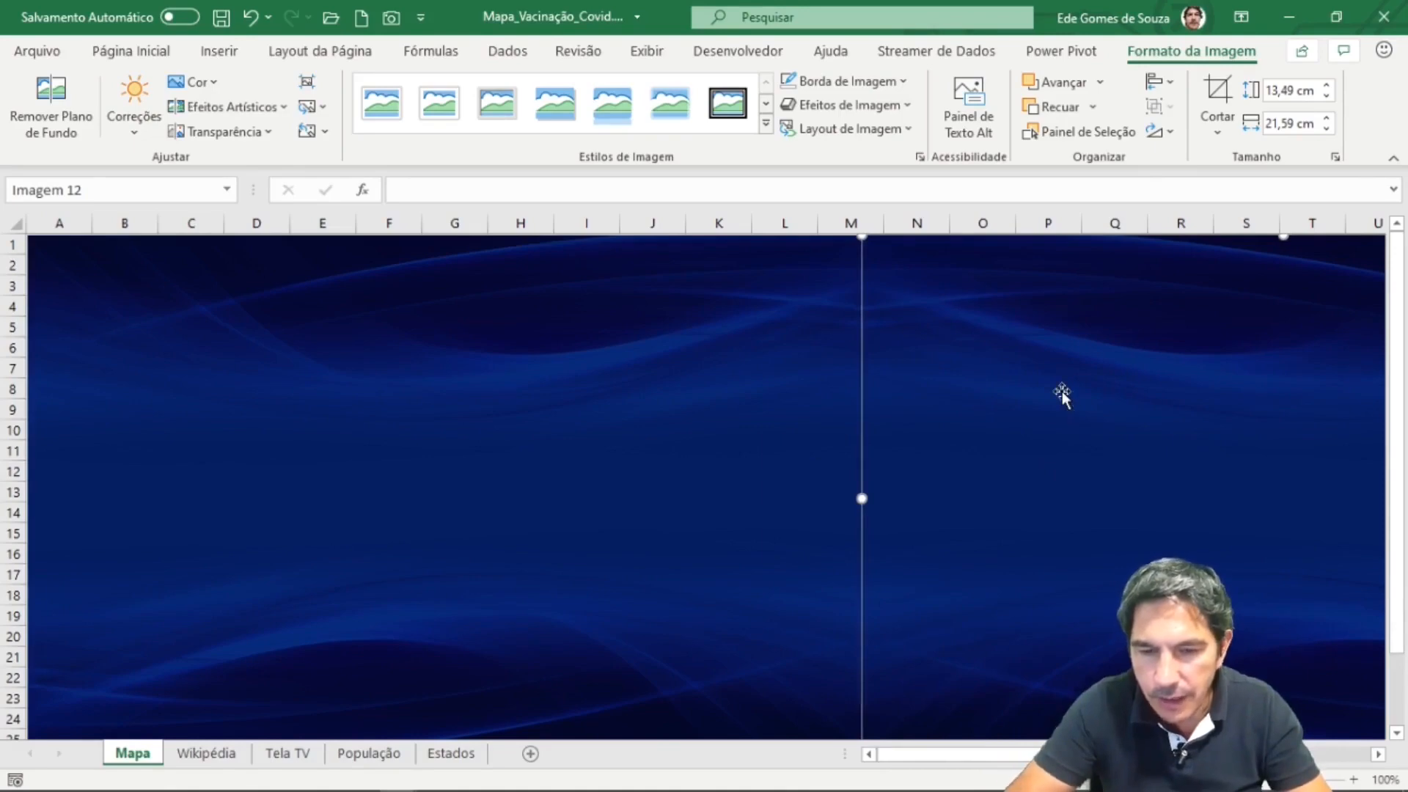
Shift the left background picture slightly to the right under the mirrored copy and undo the last extra move.
{"action": "left_click", "coordinate": [792, 405]}
{"action": "left_click", "coordinate": [1023, 421]}
{"action": "left_click_drag", "start_coordinate": [736, 466], "coordinate": [740, 468]}
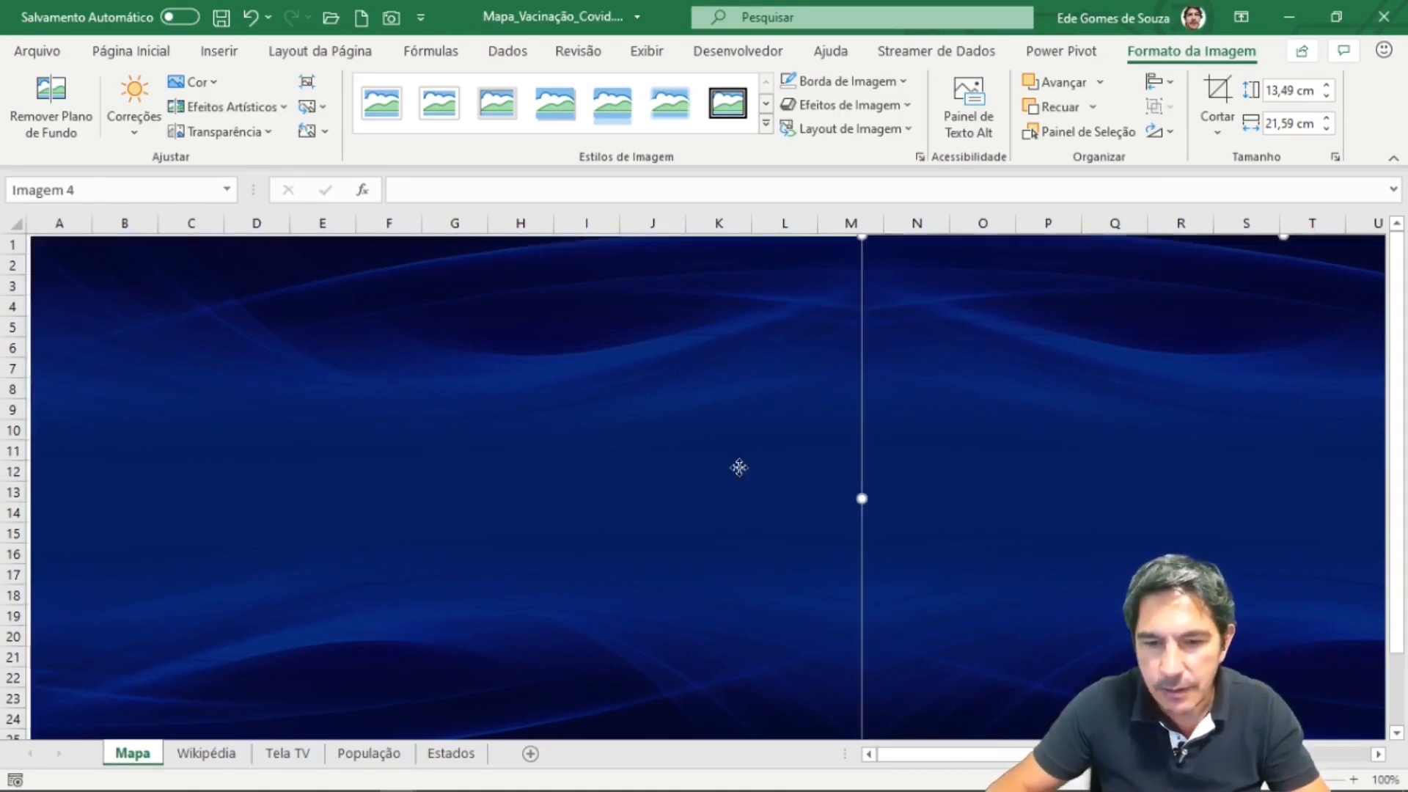
{"action": "left_click", "coordinate": [1020, 459]}
{"action": "left_click", "coordinate": [797, 500]}
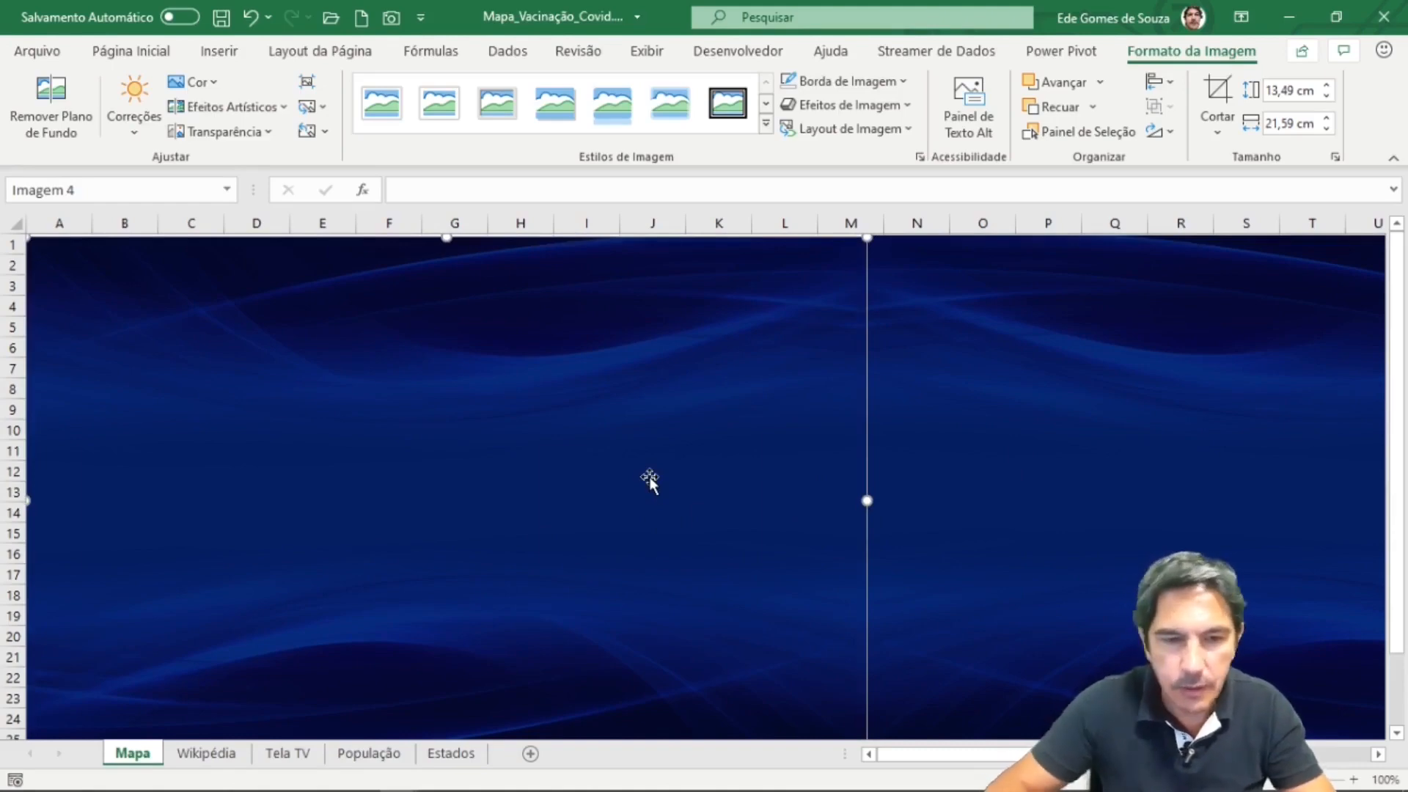
{"action": "left_click", "coordinate": [247, 20]}
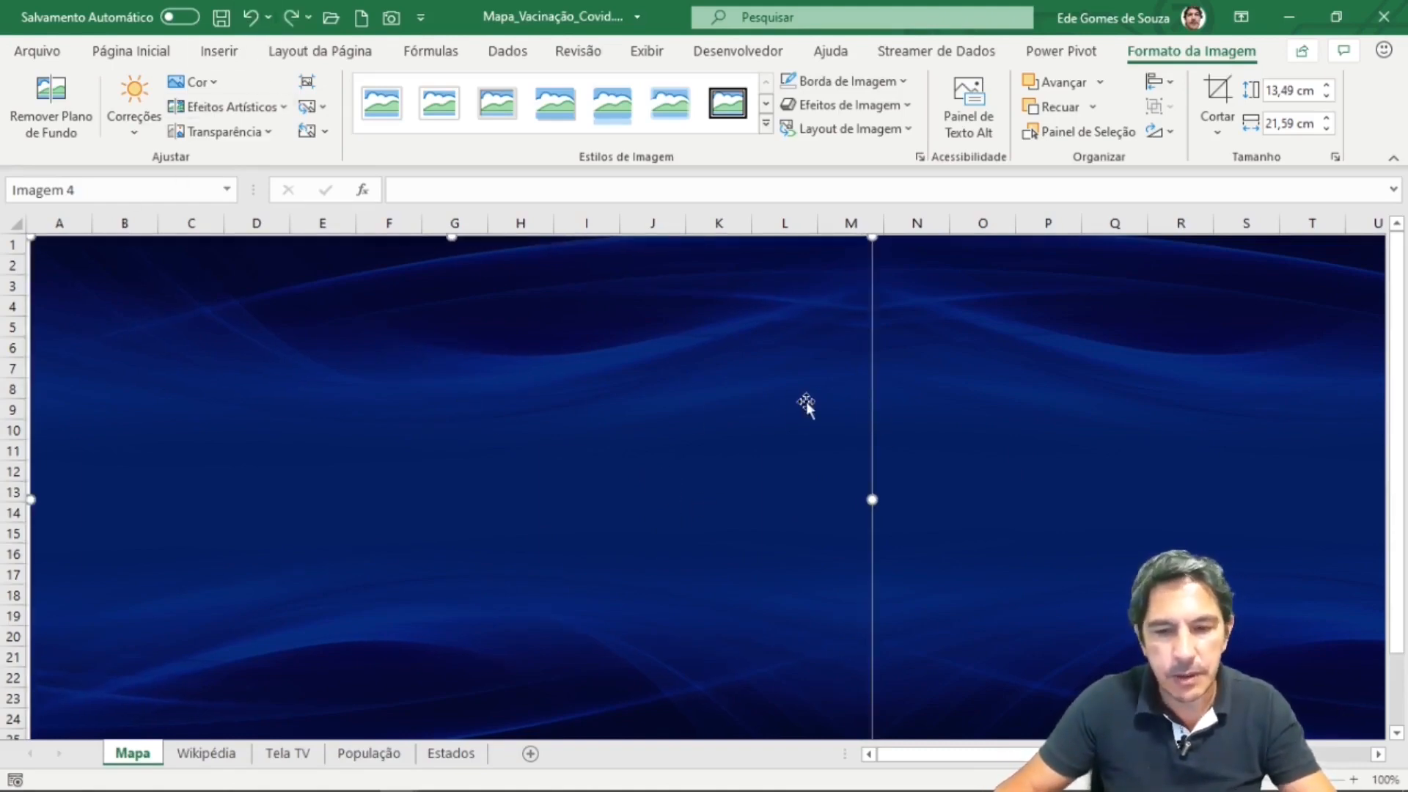
{"action": "left_click", "coordinate": [1033, 406], "text": "shift"}
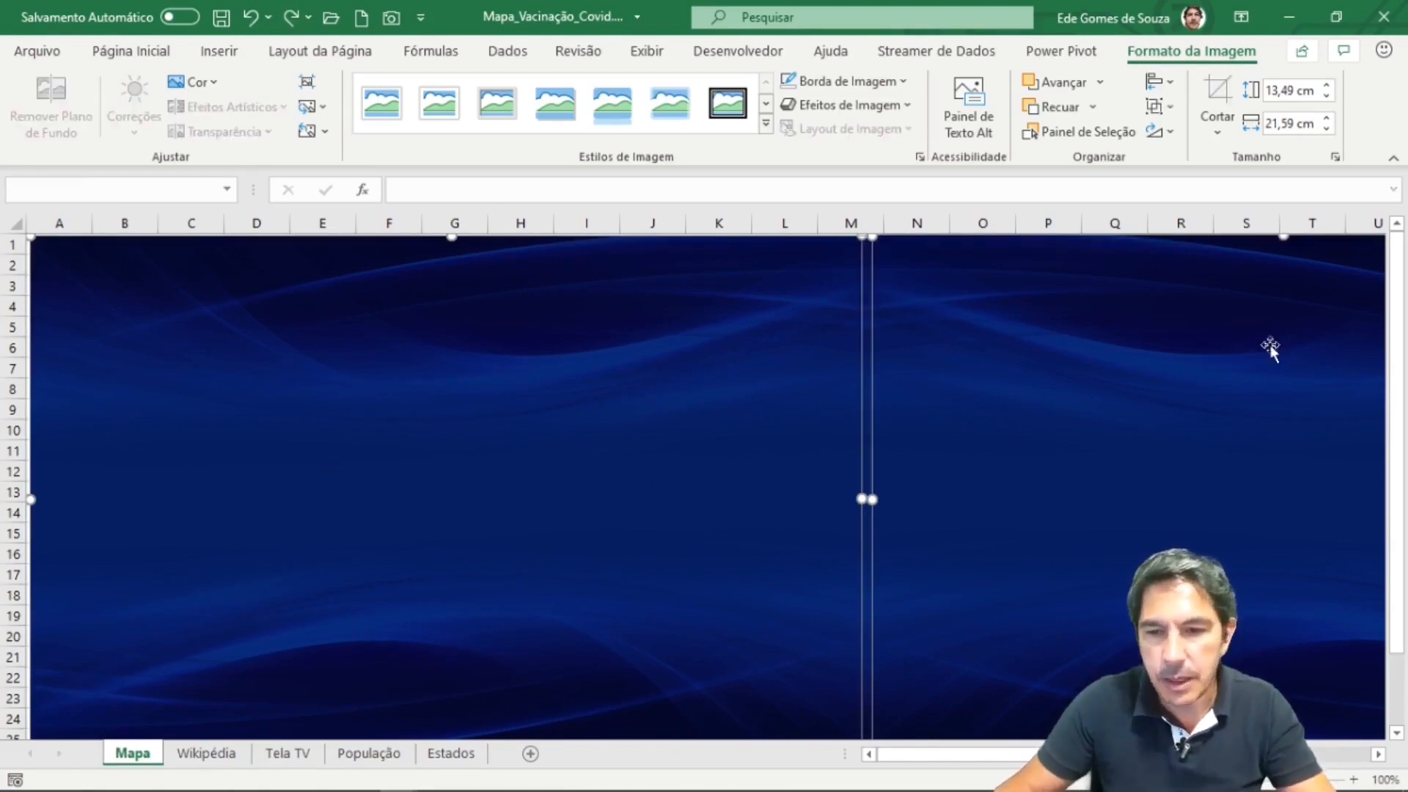
{"action": "scroll", "coordinate": [1063, 465], "scroll_direction": "down", "scroll_amount": 4}
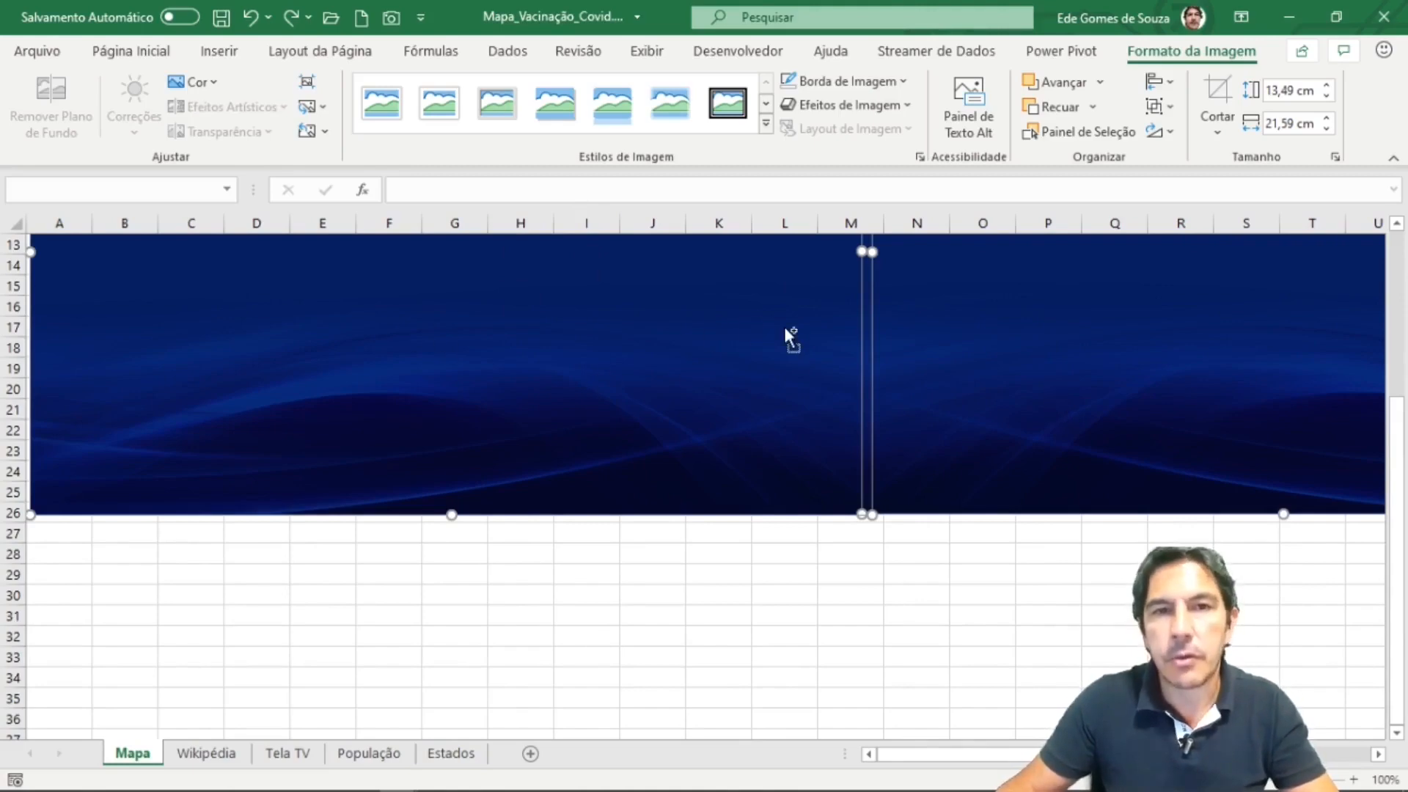
{"action": "left_click", "coordinate": [1022, 371], "text": "ctrl"}
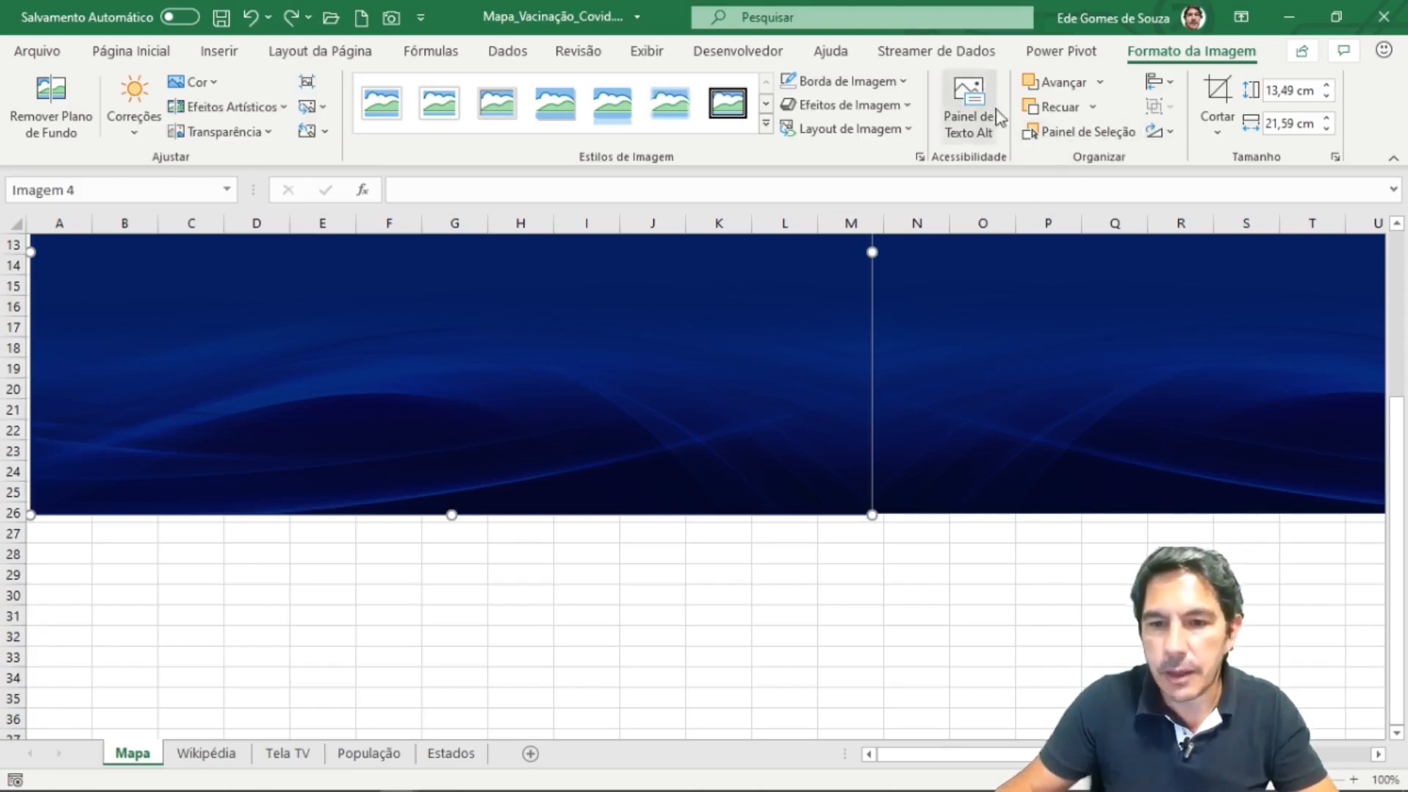
{"action": "left_click", "coordinate": [1170, 81]}
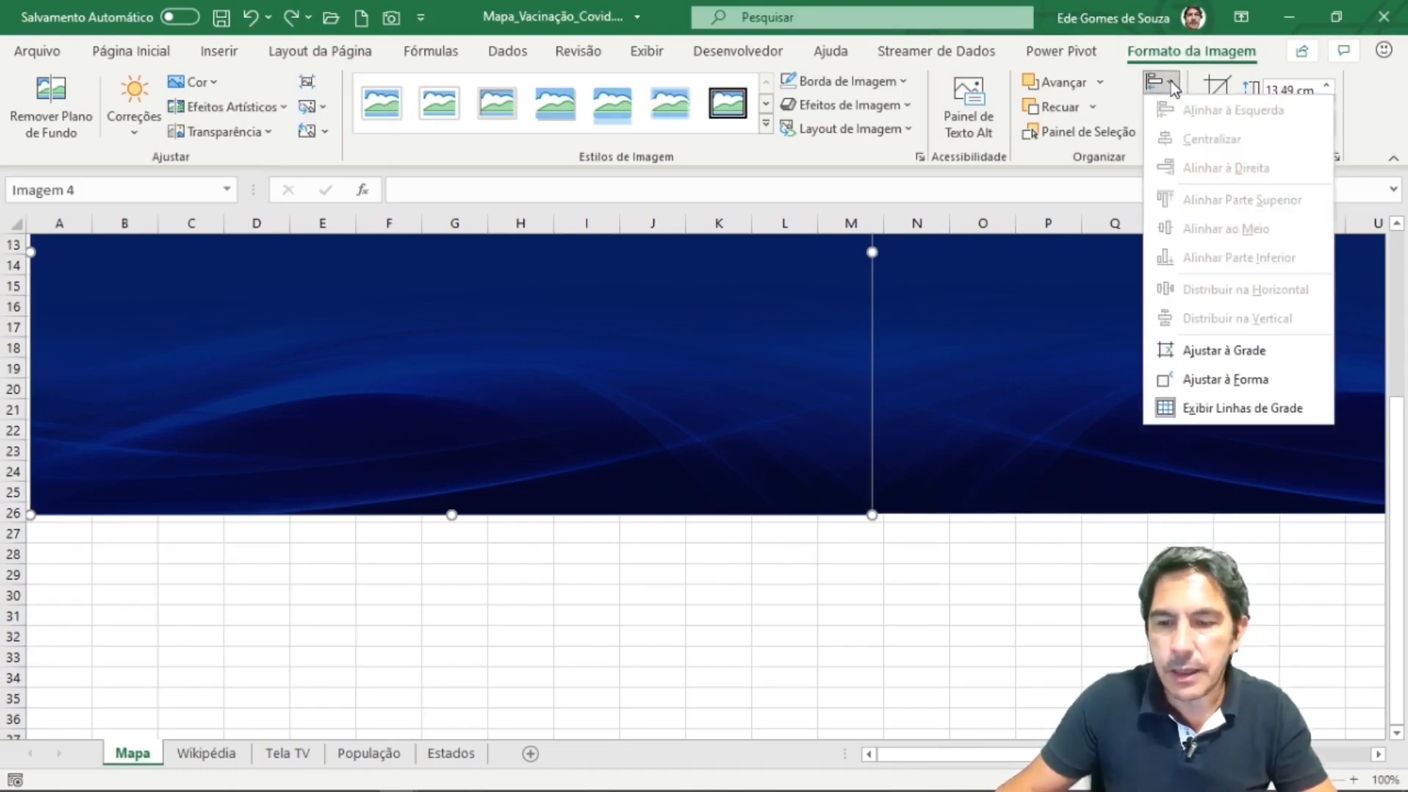
{"action": "left_click", "coordinate": [1328, 621]}
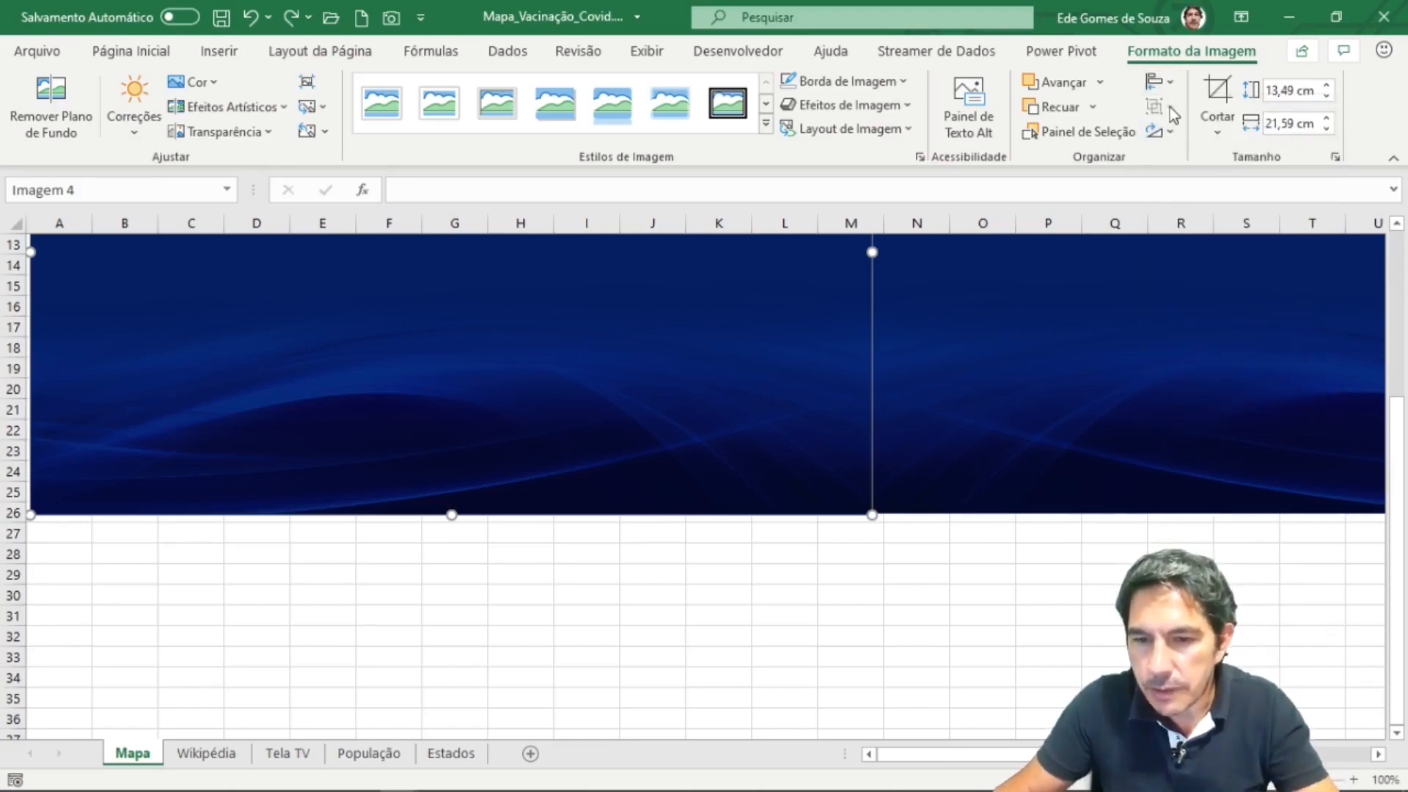
{"action": "left_click_drag", "start_coordinate": [993, 715], "coordinate": [986, 700]}
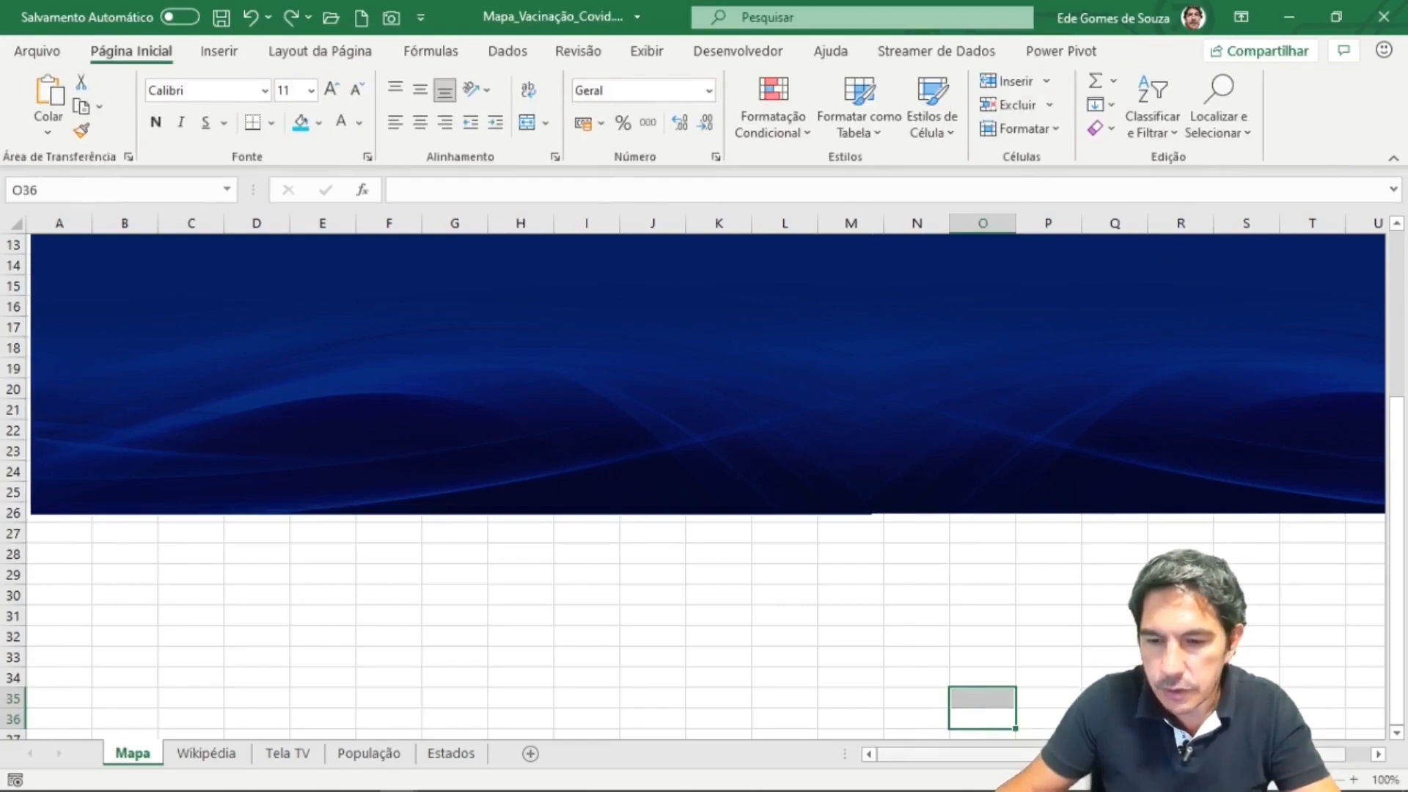
Select the left and right background pictures on the Mapa sheet and group them into one object.
{"action": "scroll", "coordinate": [704, 484], "scroll_direction": "right", "scroll_amount": 1}
{"action": "scroll", "coordinate": [704, 484], "scroll_direction": "up", "scroll_amount": 4}
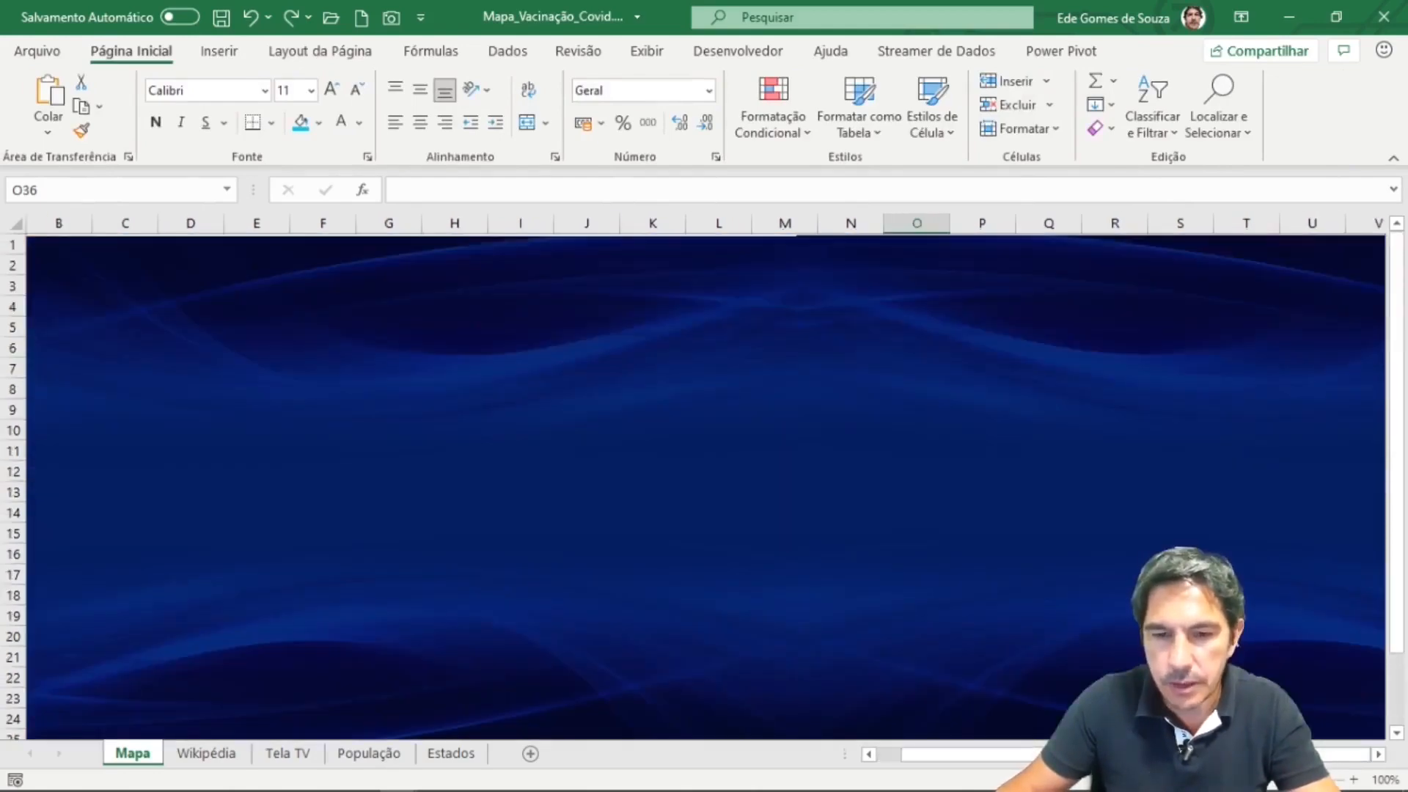
{"action": "left_click", "coordinate": [224, 321]}
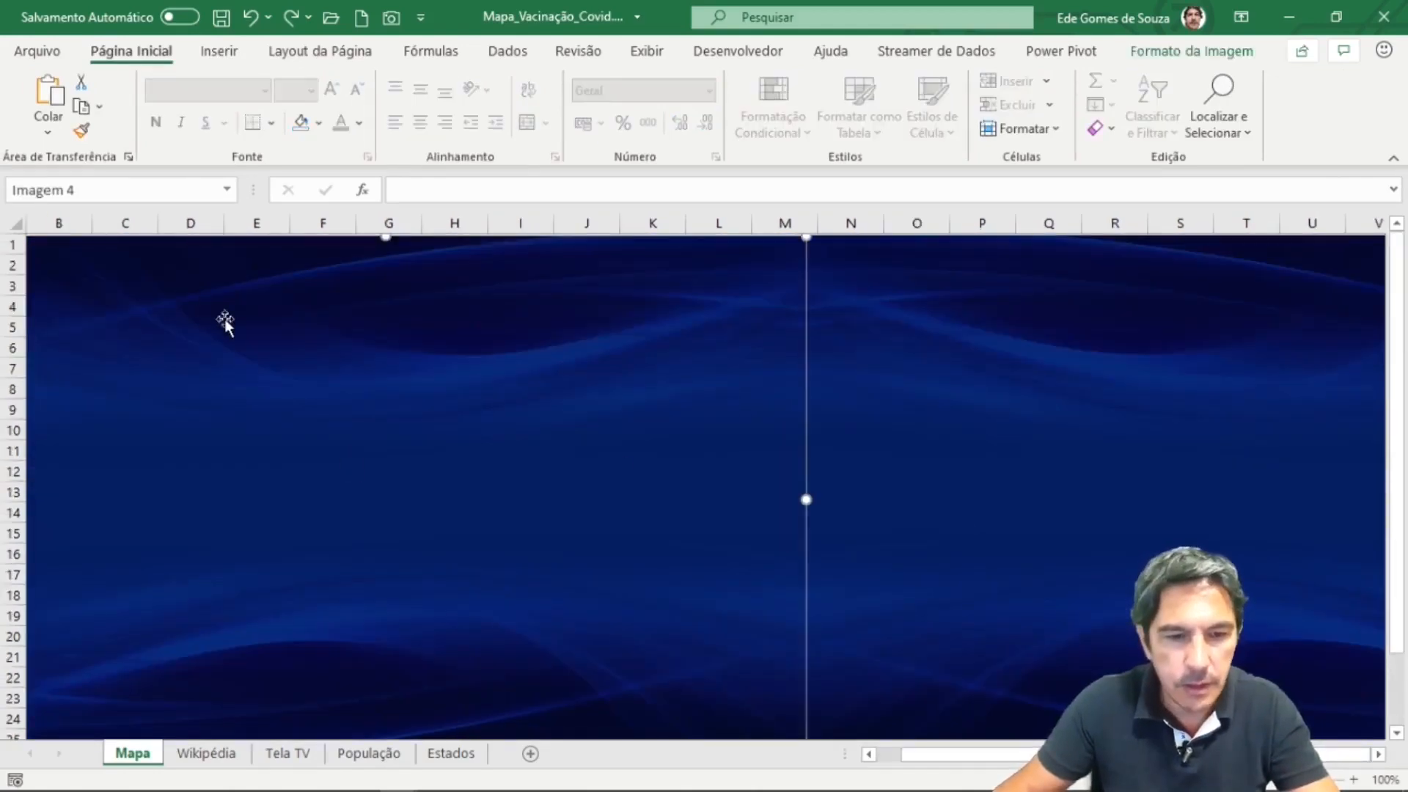
{"action": "key", "text": "Escape"}
{"action": "left_click", "coordinate": [230, 320]}
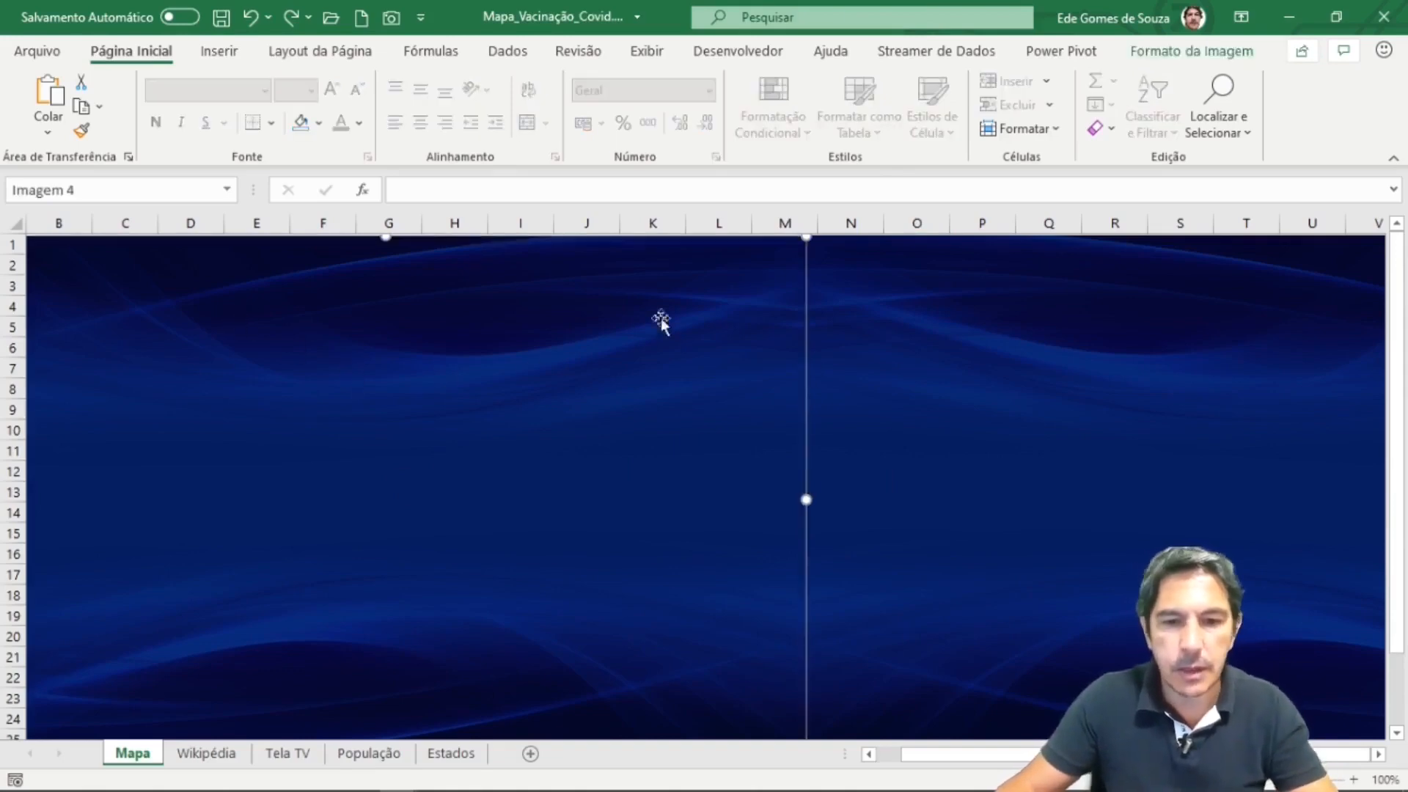
{"action": "left_click", "coordinate": [1019, 385], "text": "ctrl"}
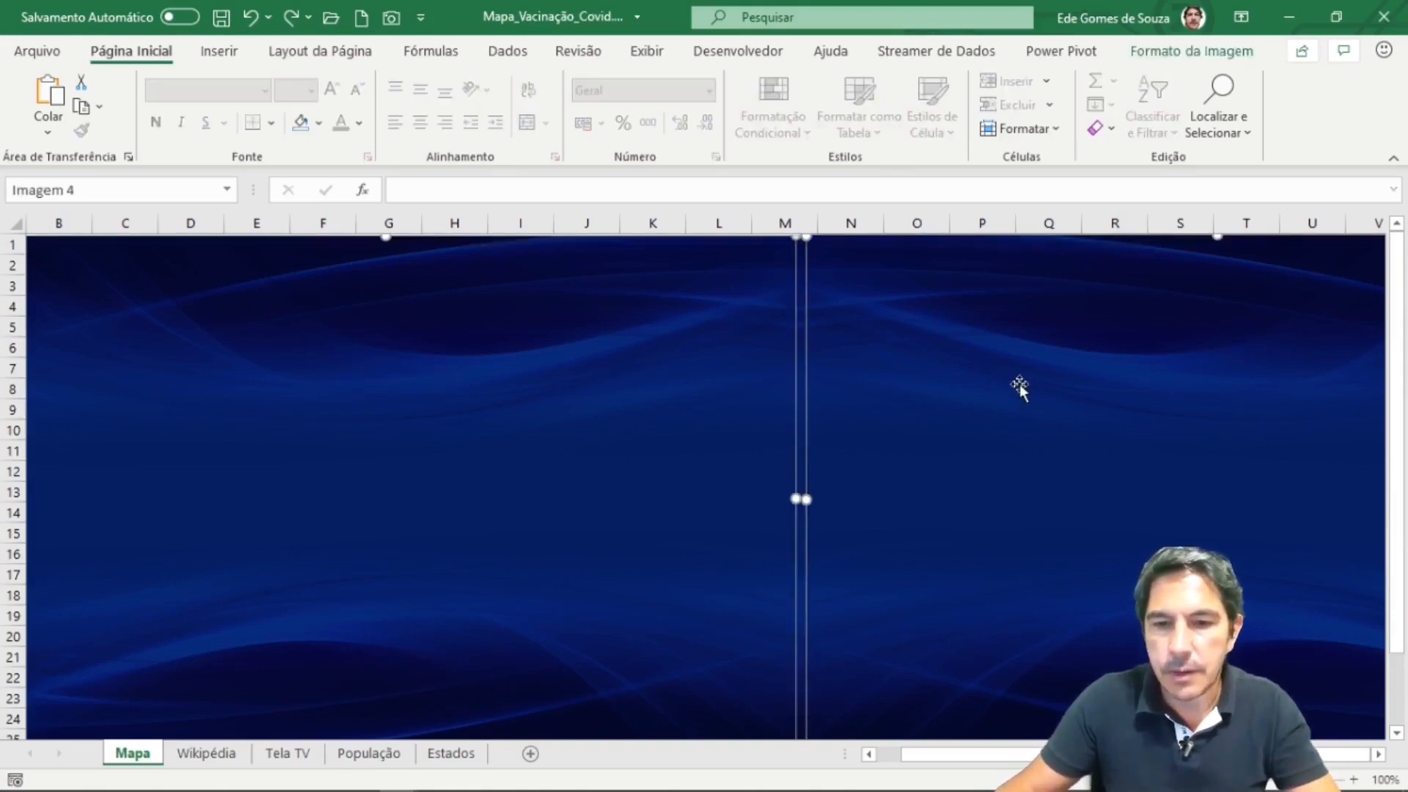
{"action": "left_click", "coordinate": [1188, 51]}
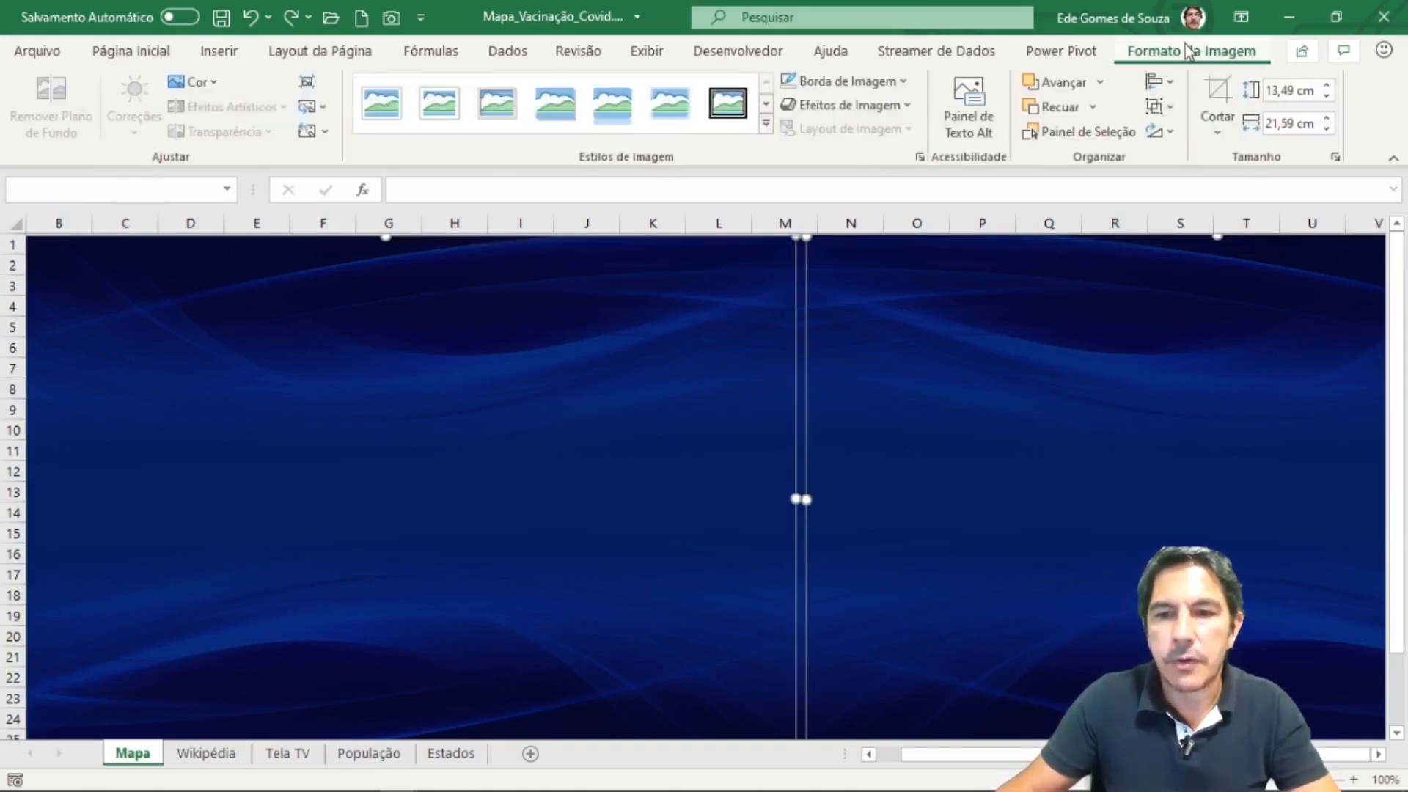
{"action": "left_click", "coordinate": [1173, 108]}
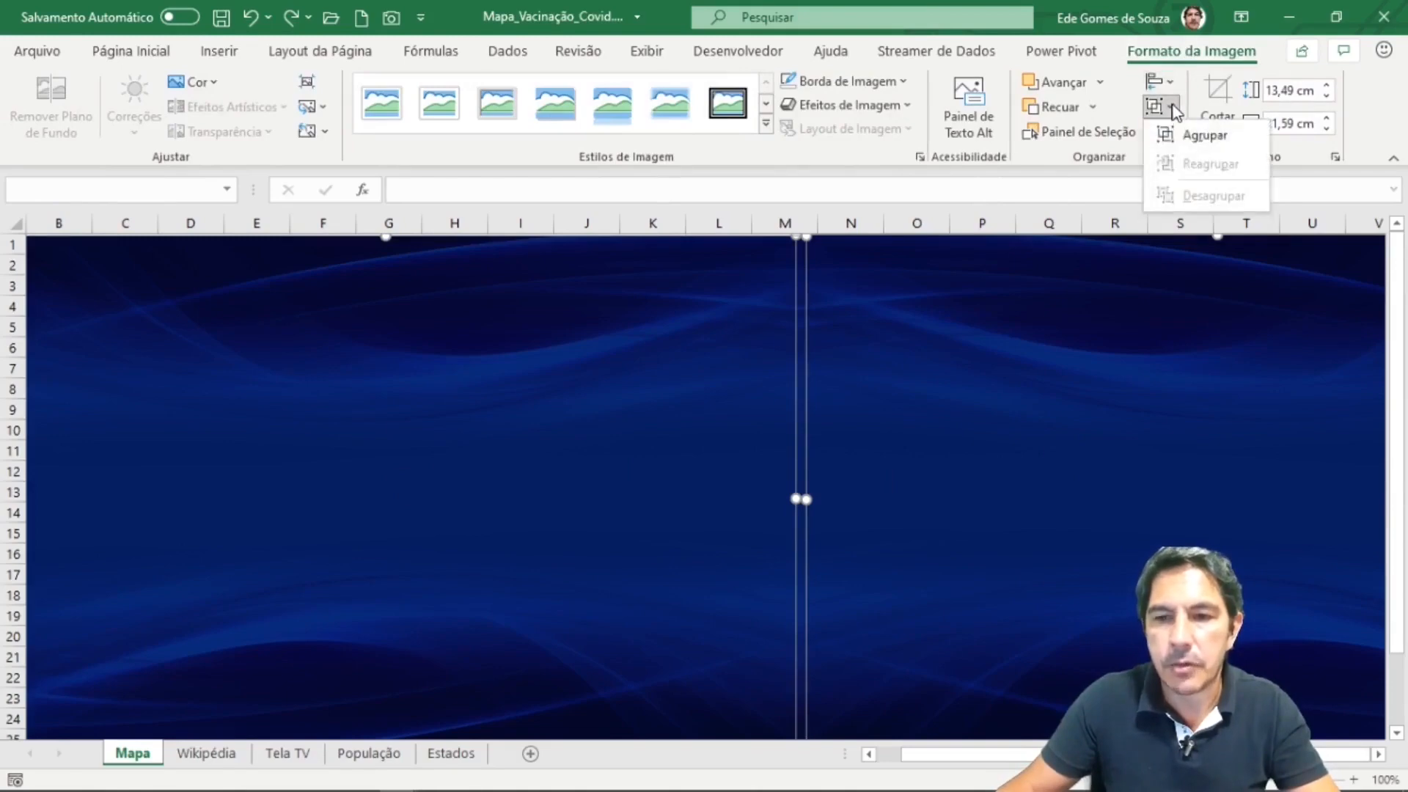
{"action": "left_click", "coordinate": [1184, 139]}
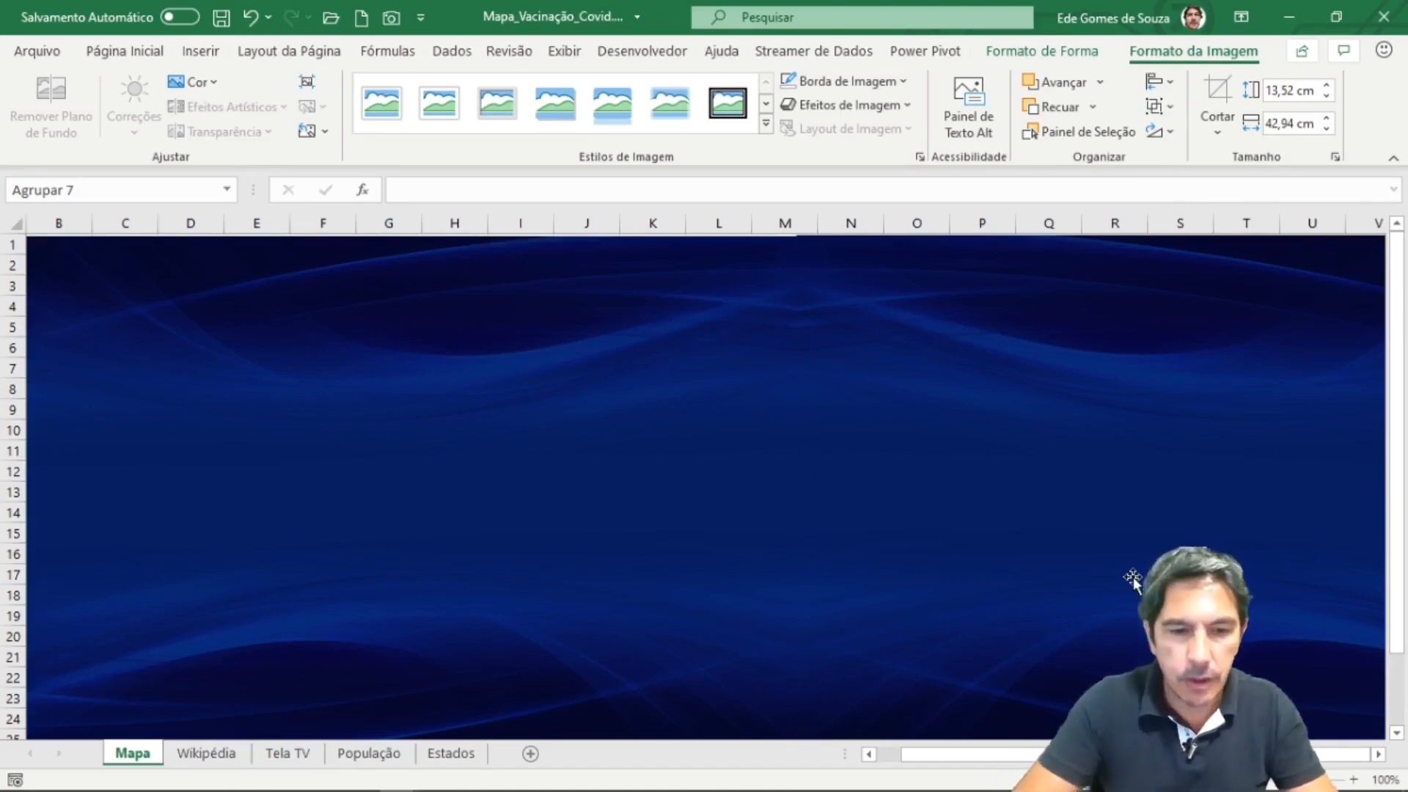
Shift the grouped background down to about row 3 and ungroup the two pictures.
{"action": "mouse_move", "coordinate": [781, 464]}
{"action": "left_mouse_down"}
{"action": "mouse_move", "coordinate": [854, 553]}
{"action": "mouse_move", "coordinate": [701, 484]}
{"action": "mouse_move", "coordinate": [767, 506]}
{"action": "mouse_move", "coordinate": [773, 458]}
{"action": "mouse_move", "coordinate": [789, 483]}
{"action": "left_mouse_up"}
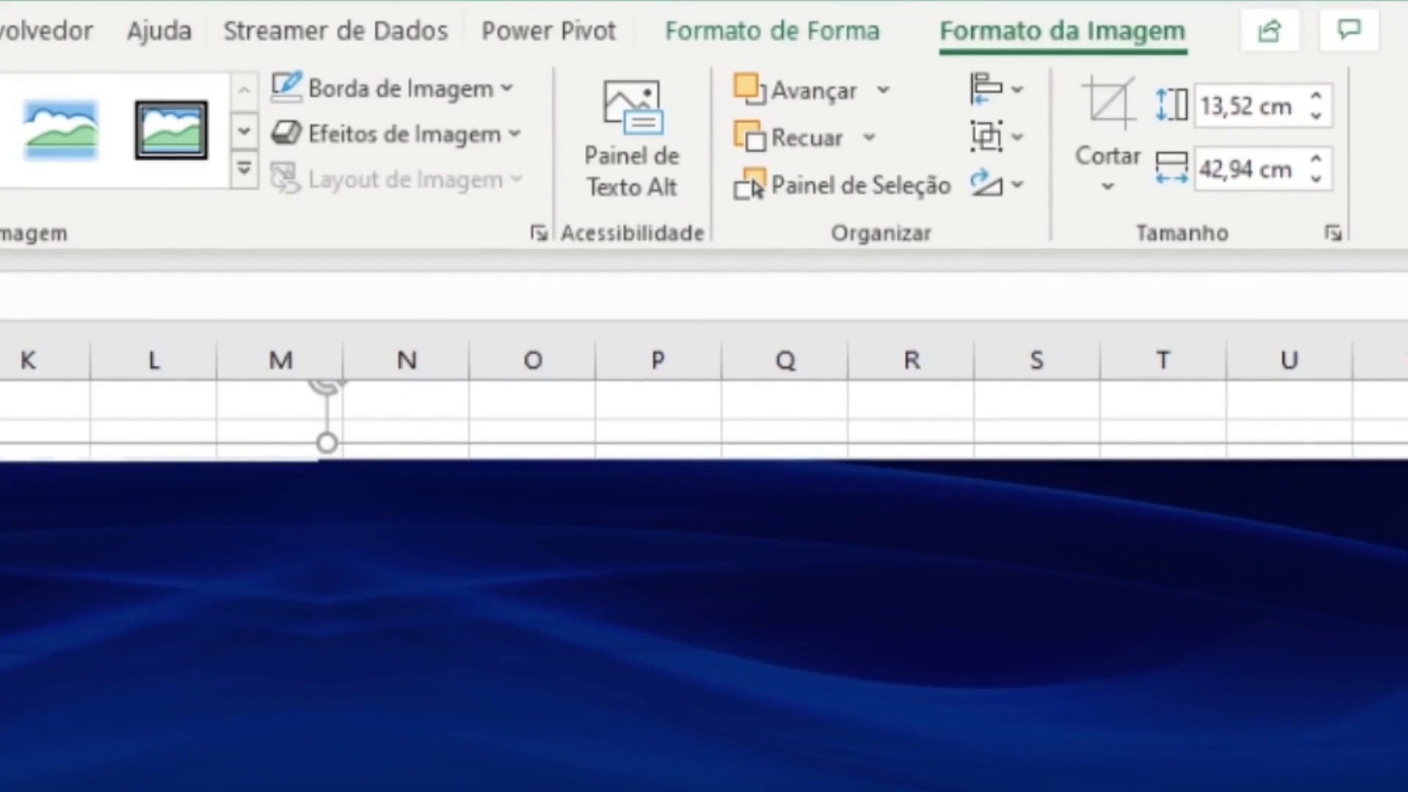
{"action": "left_click", "coordinate": [1016, 138]}
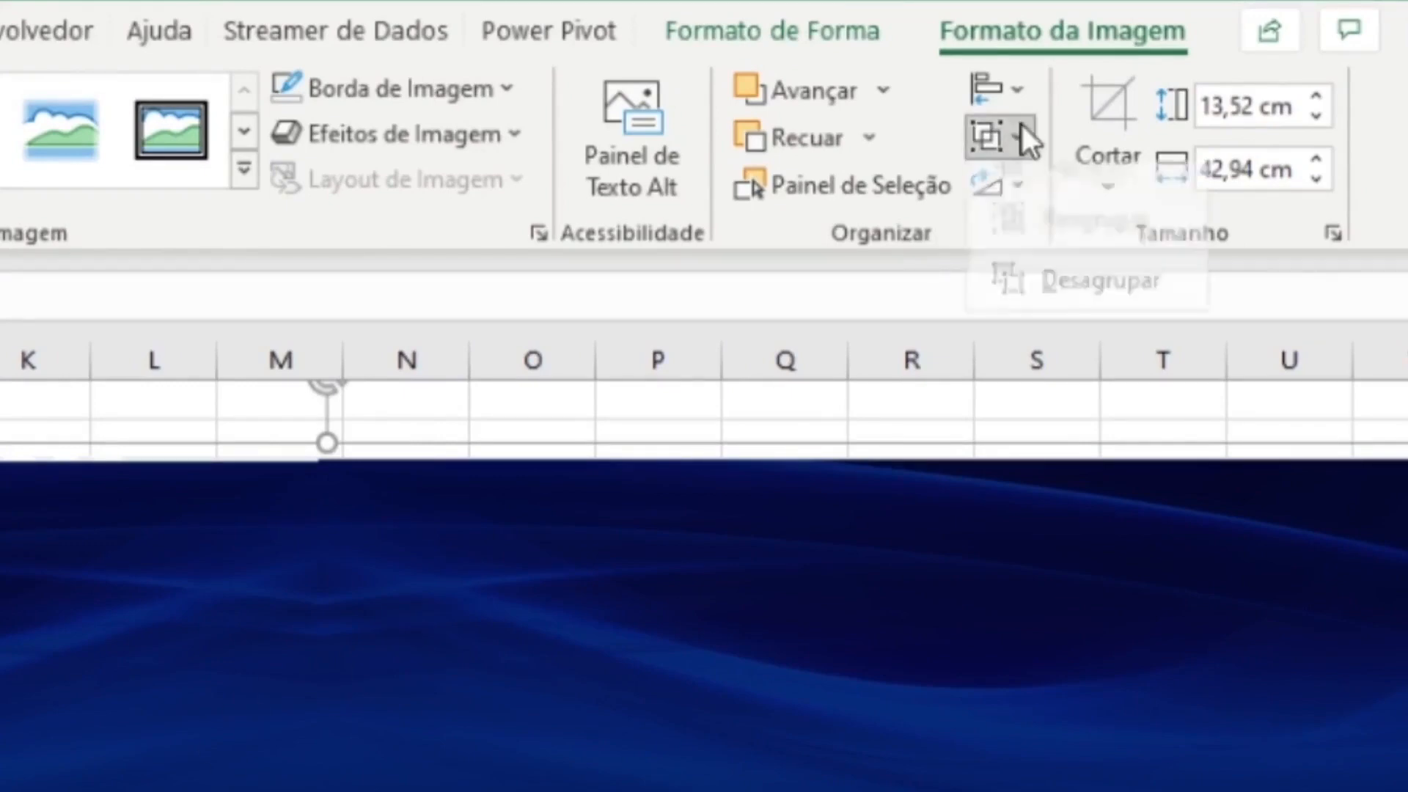
{"action": "left_click", "coordinate": [1109, 306]}
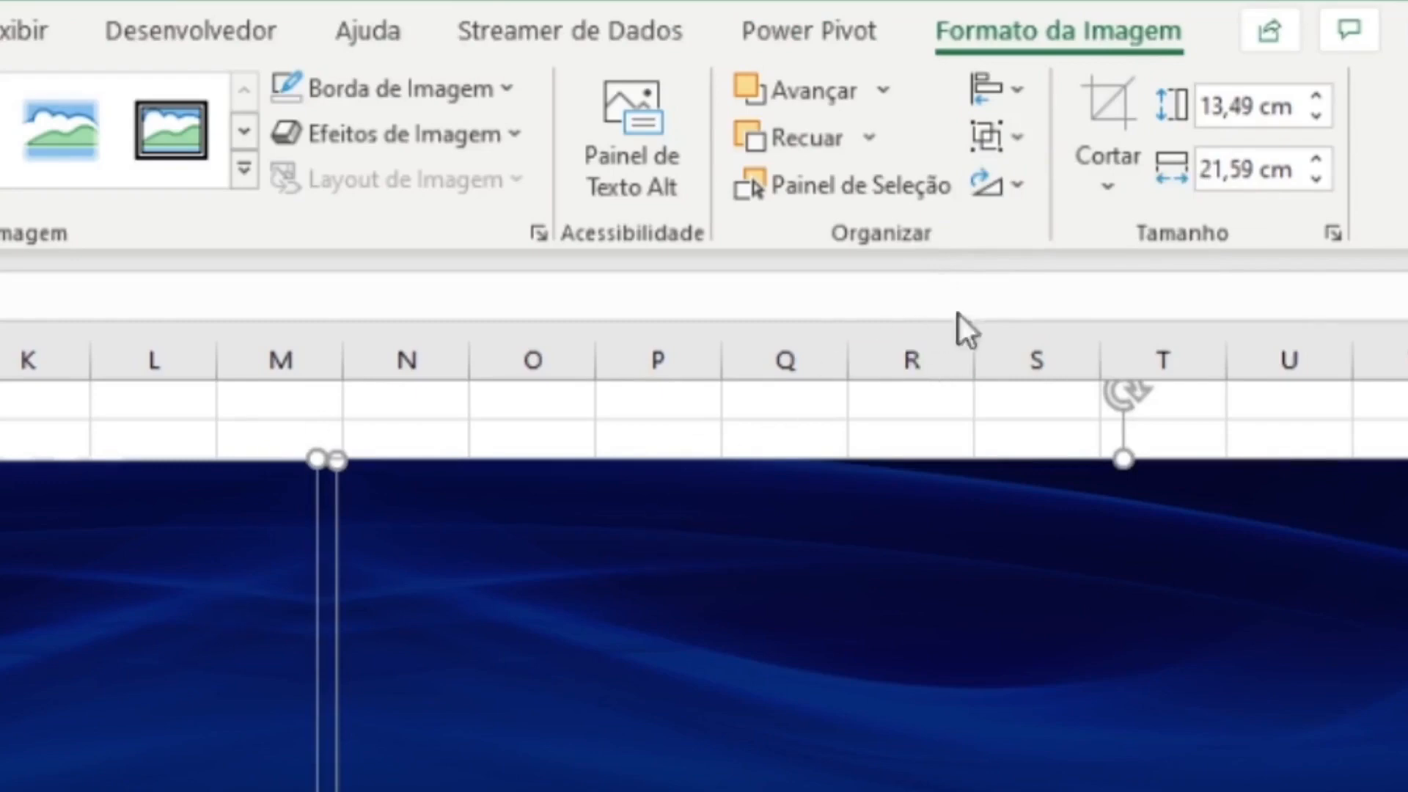
Align the two background pictures along their top edges and keep both selected.
{"action": "left_click", "coordinate": [1019, 84]}
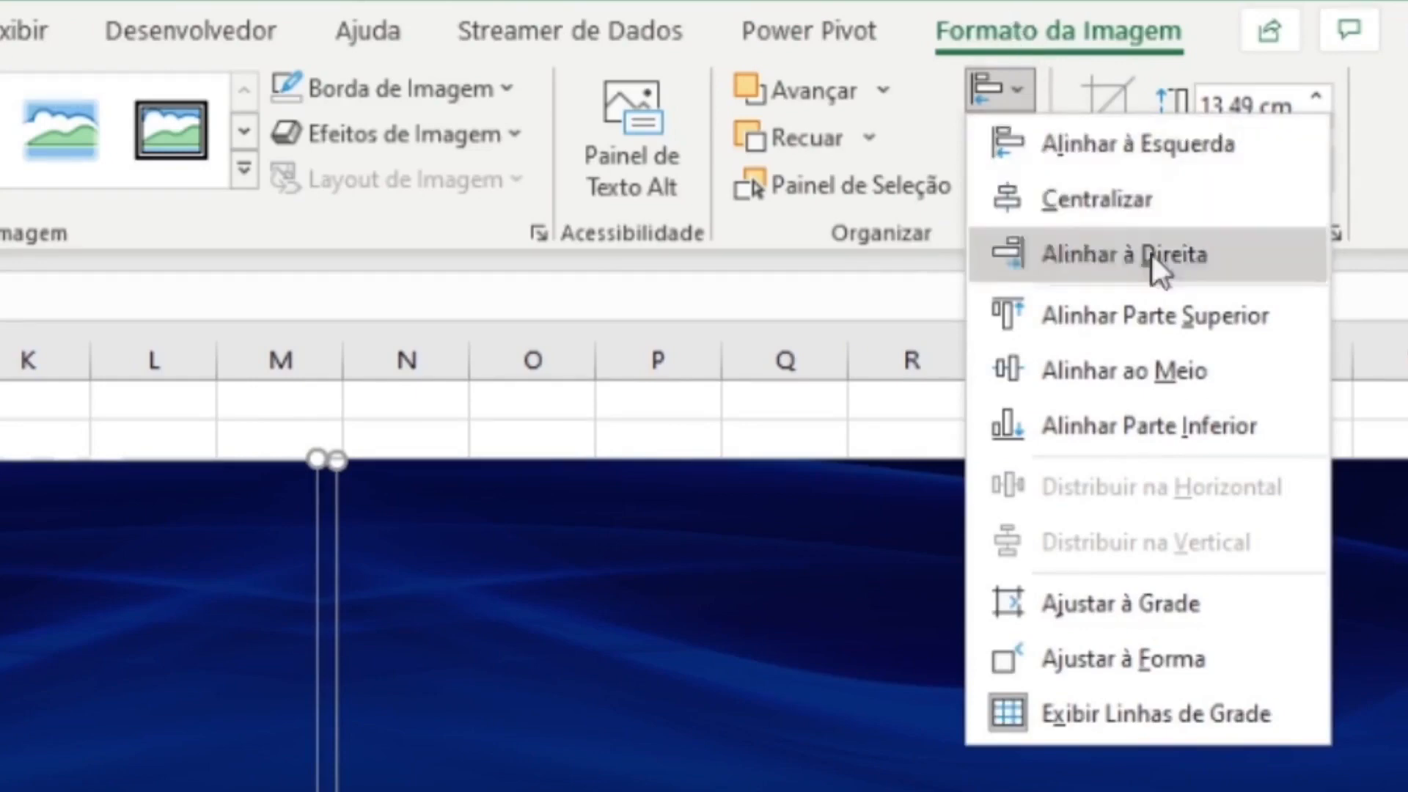
{"action": "left_click", "coordinate": [1176, 315]}
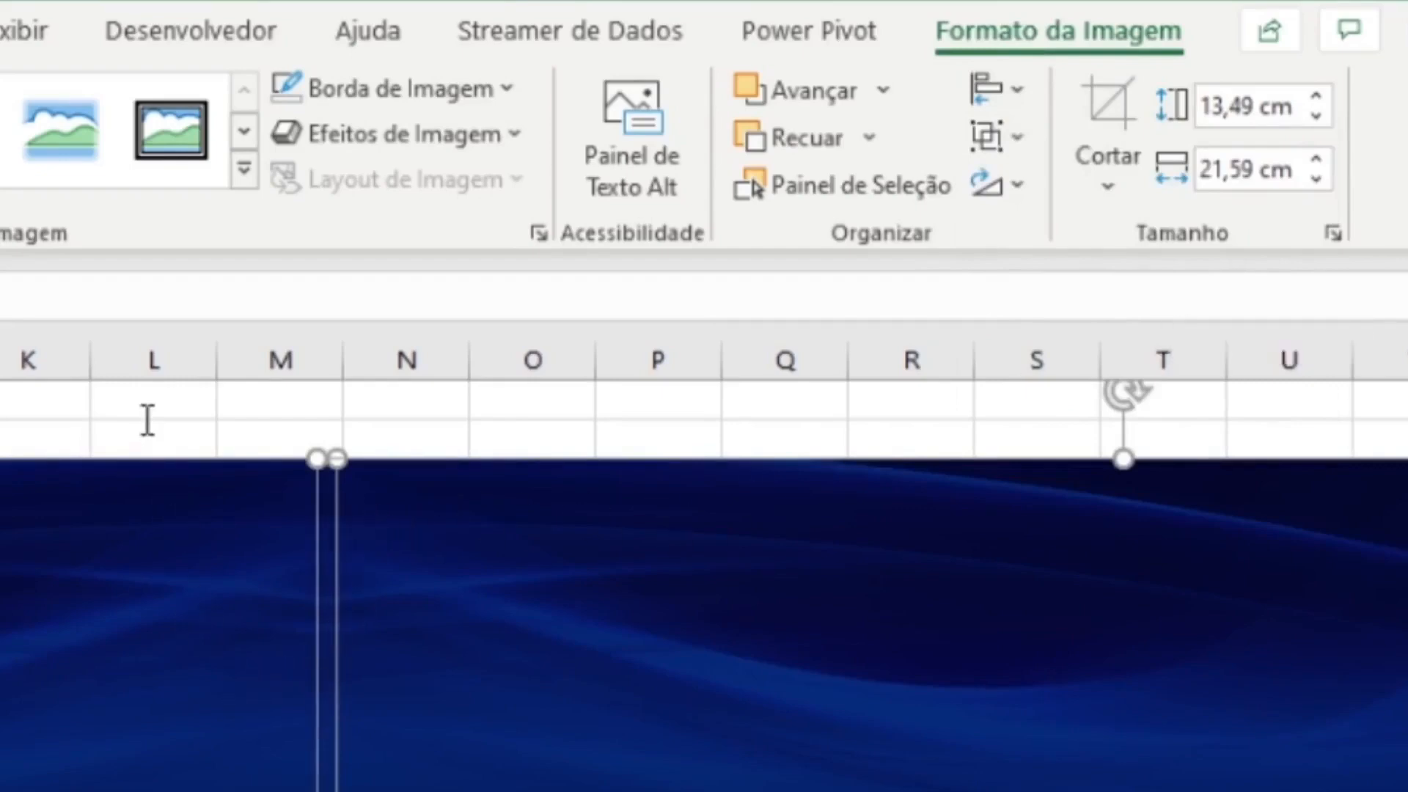
{"action": "left_click", "coordinate": [222, 482]}
{"action": "left_click", "coordinate": [961, 676]}
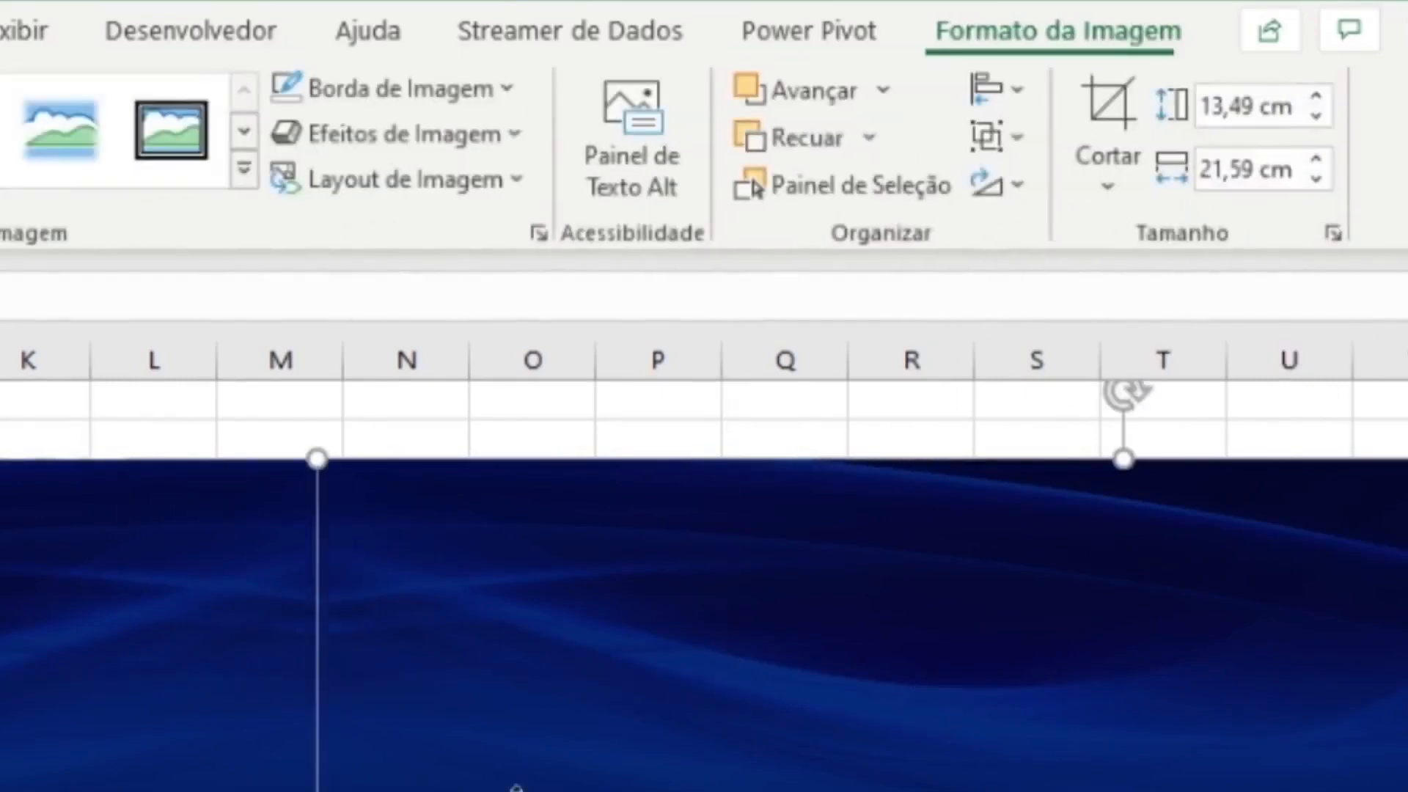
{"action": "left_click", "coordinate": [117, 753]}
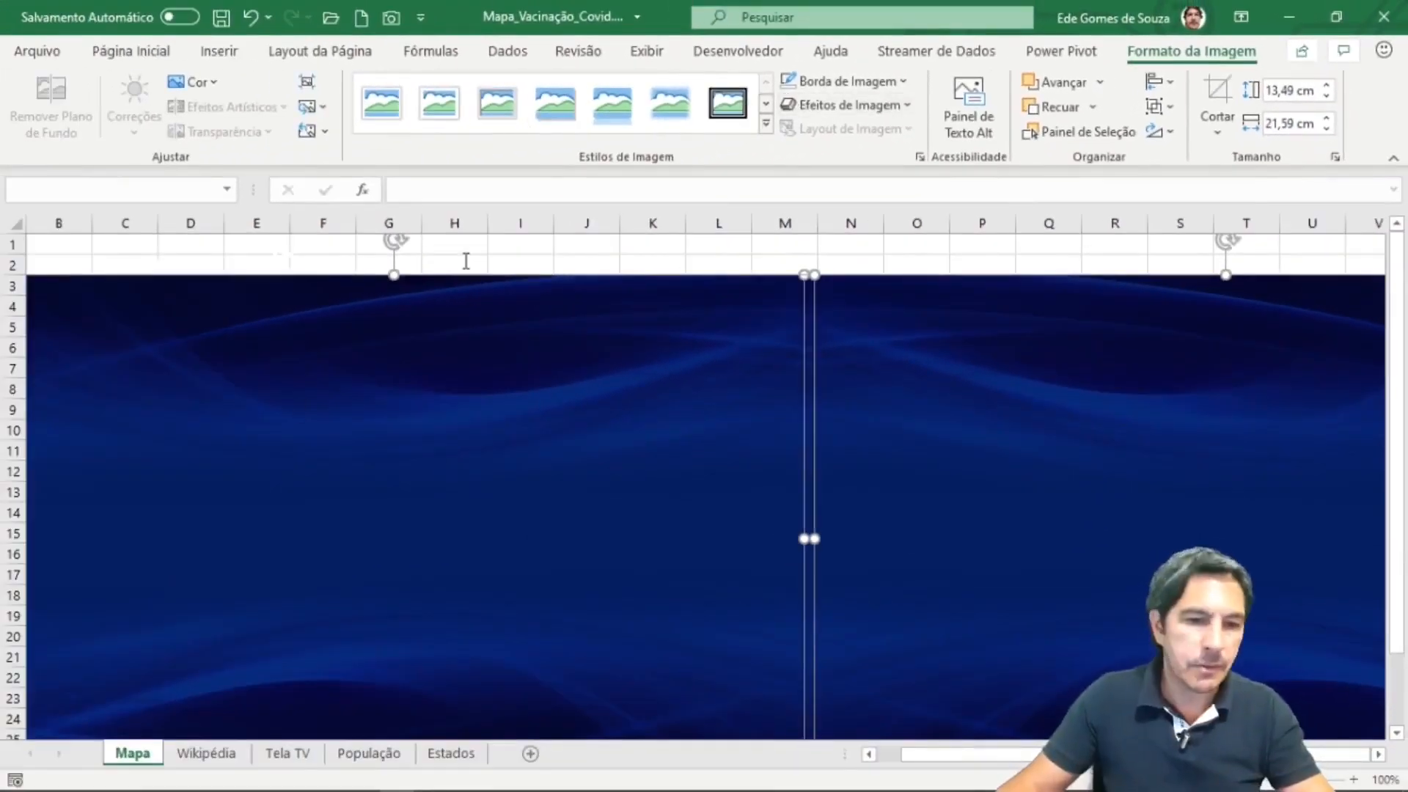
Group the two aligned background pictures and move the group up to the top of row 1.
{"action": "left_click", "coordinate": [1171, 107]}
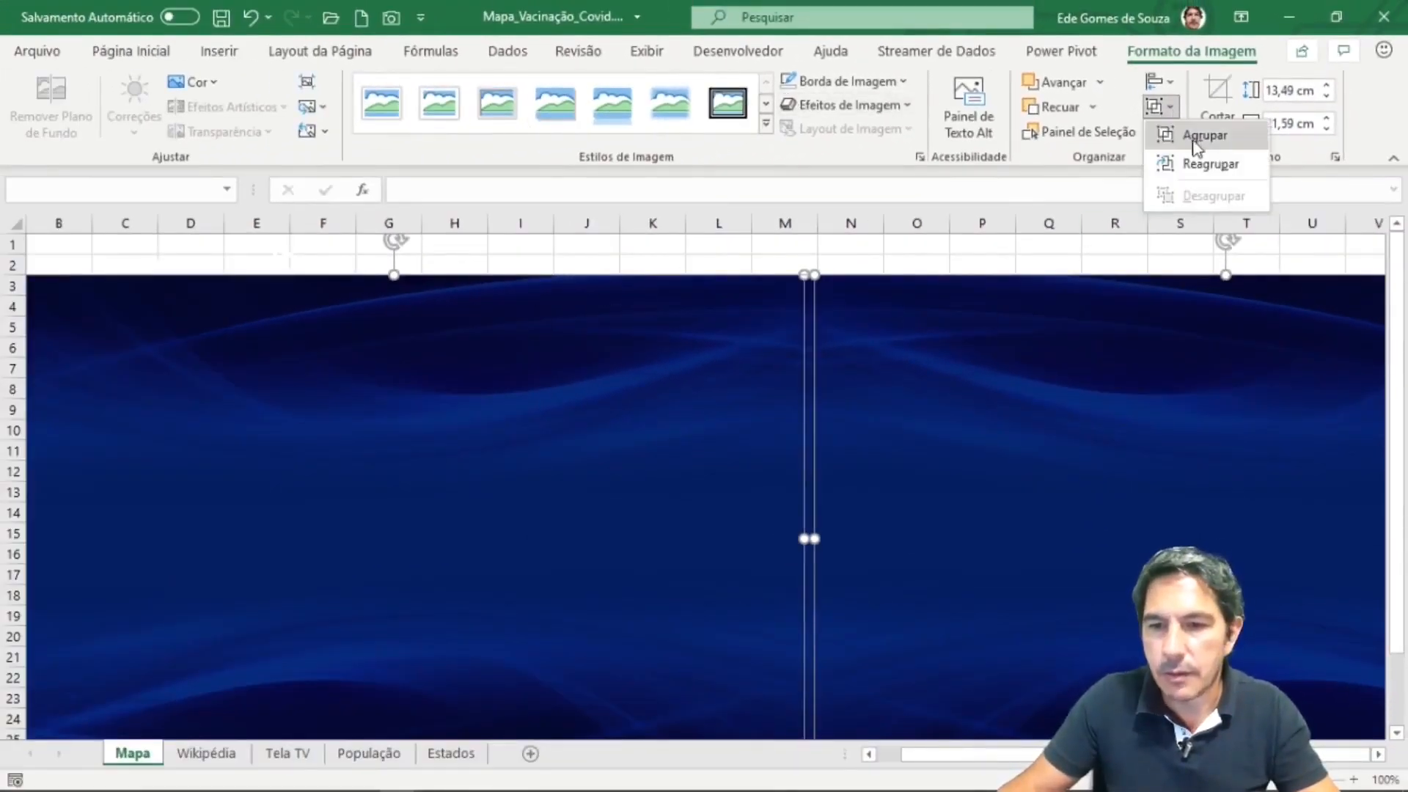
{"action": "left_click", "coordinate": [1198, 137]}
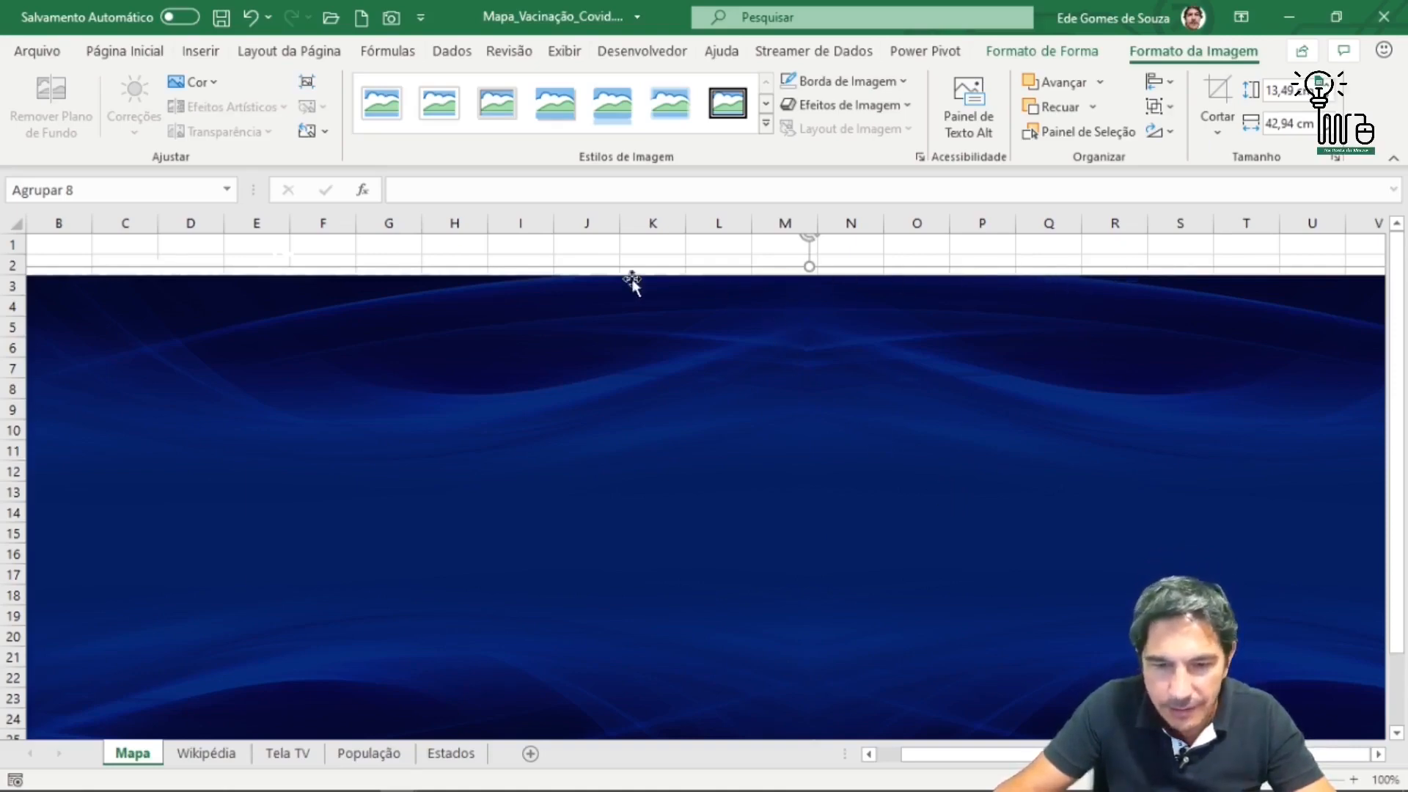
{"action": "left_click_drag", "start_coordinate": [468, 444], "coordinate": [518, 399]}
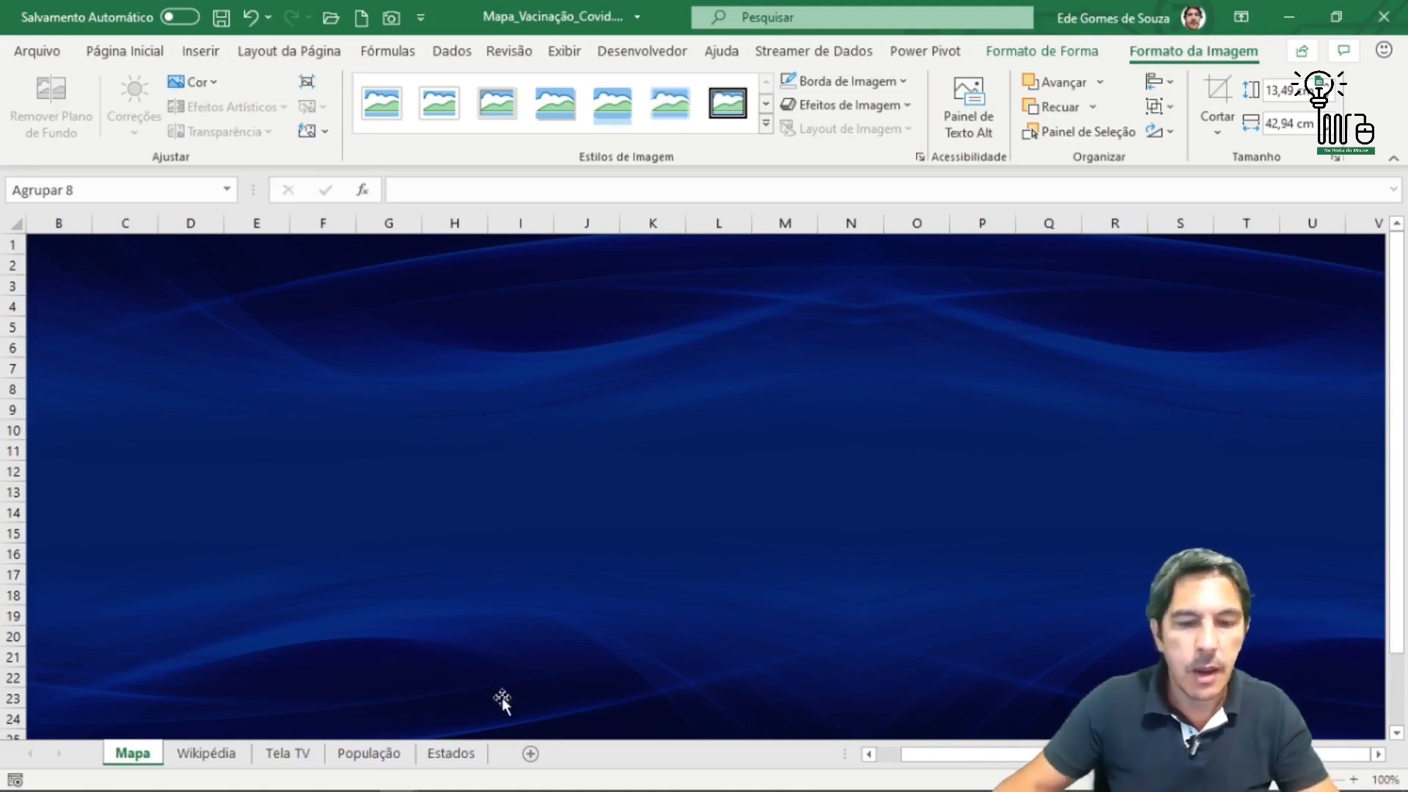
Insert a filled map chart from the state percentages in B1:C27 of the Estados sheet and move it nearer the data.
{"action": "left_click", "coordinate": [470, 755]}
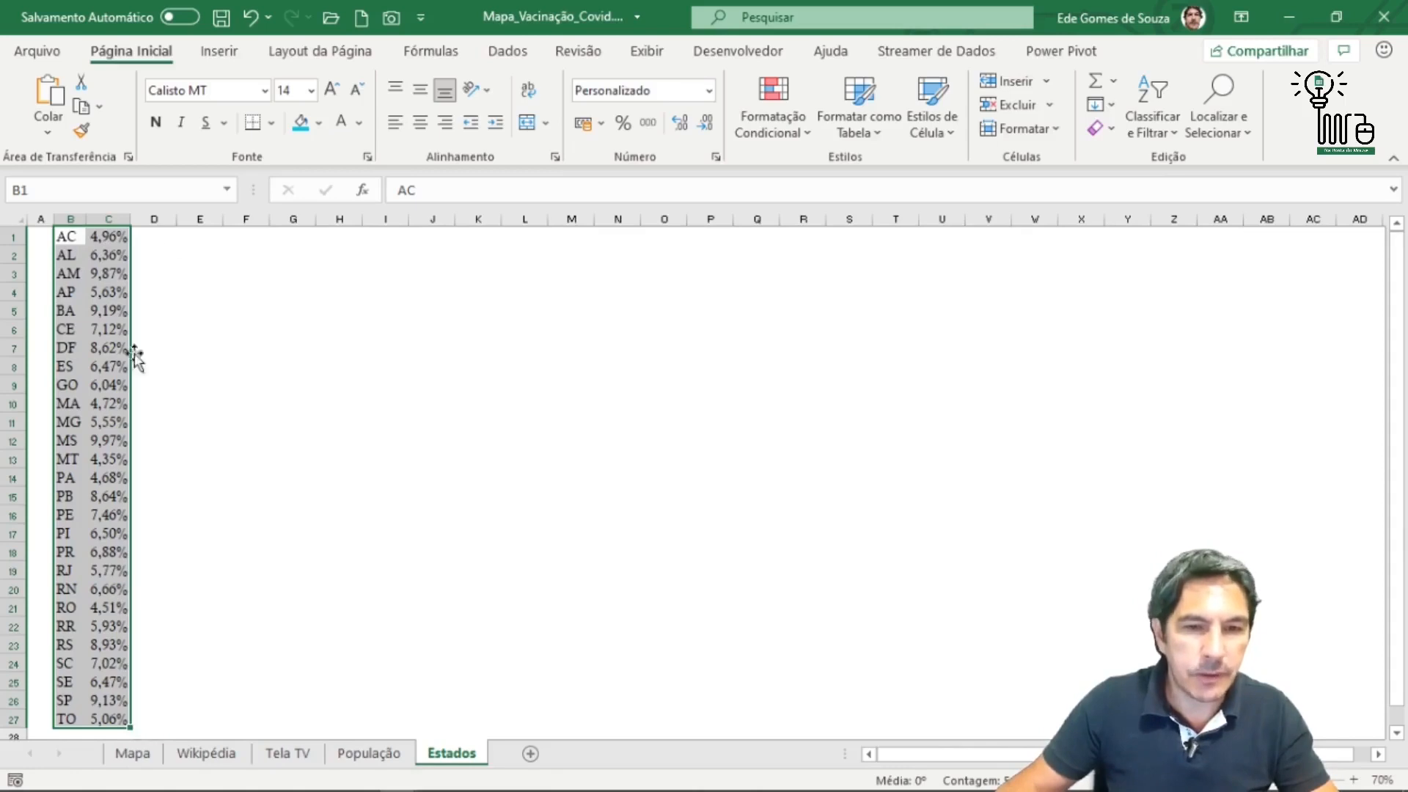
{"action": "left_click", "coordinate": [219, 51]}
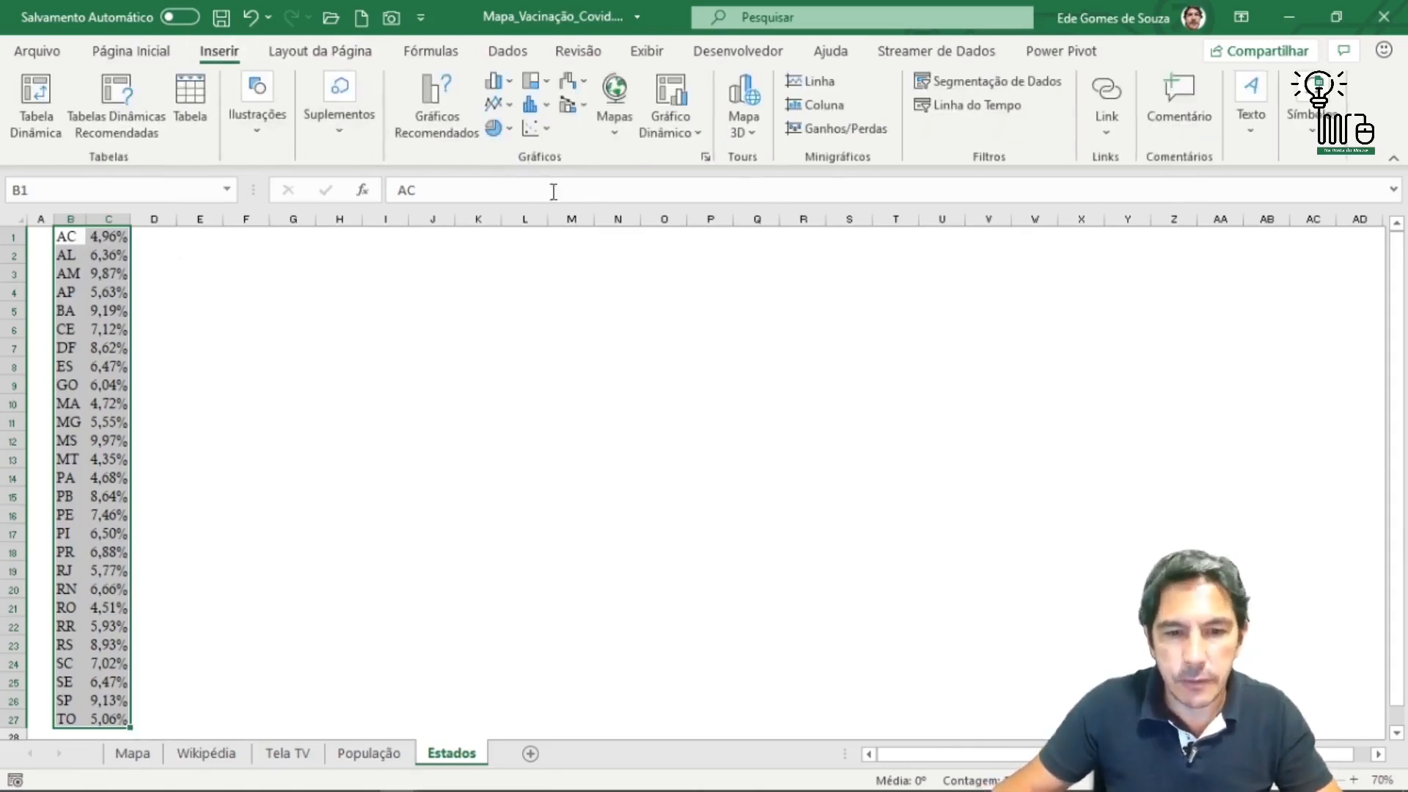
{"action": "left_click", "coordinate": [613, 134]}
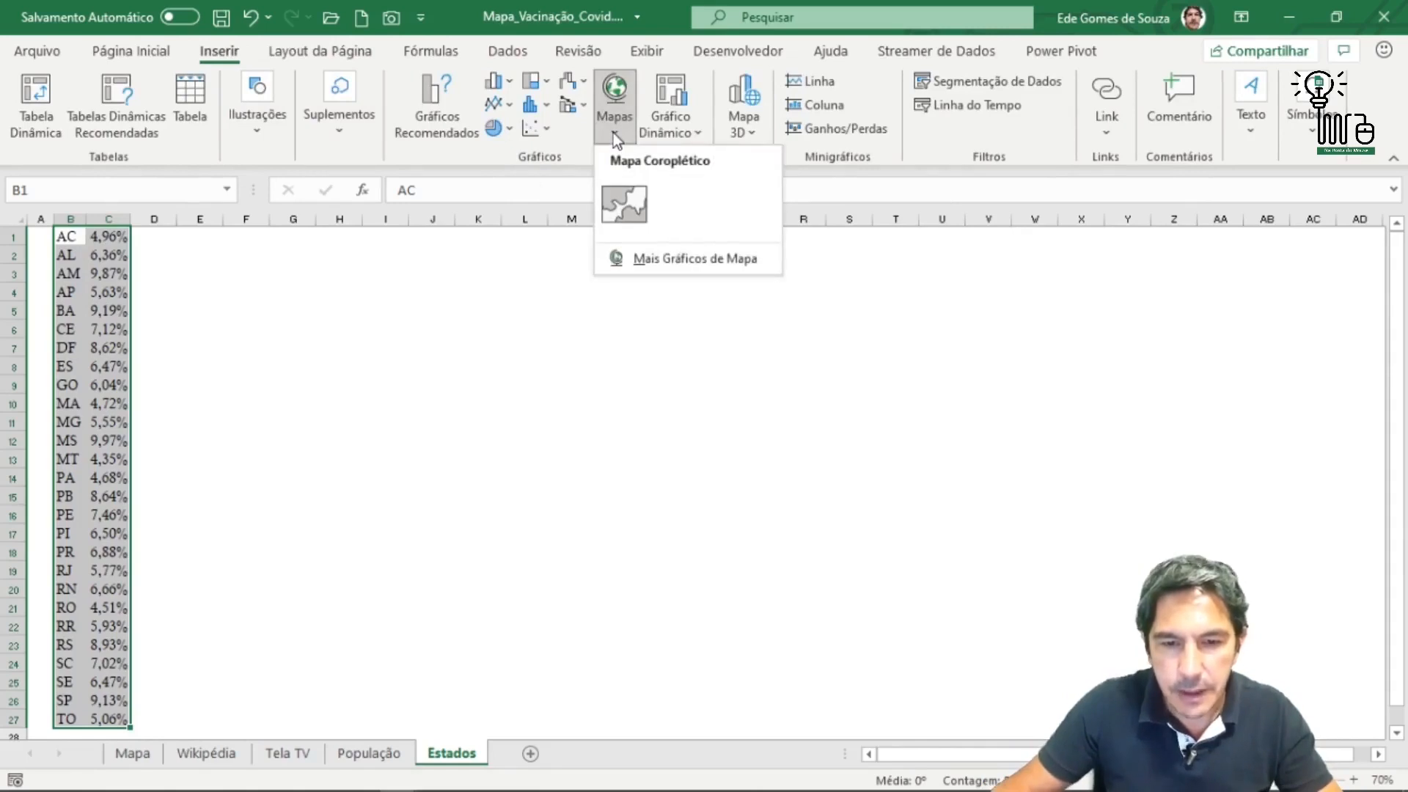
{"action": "left_click", "coordinate": [632, 201]}
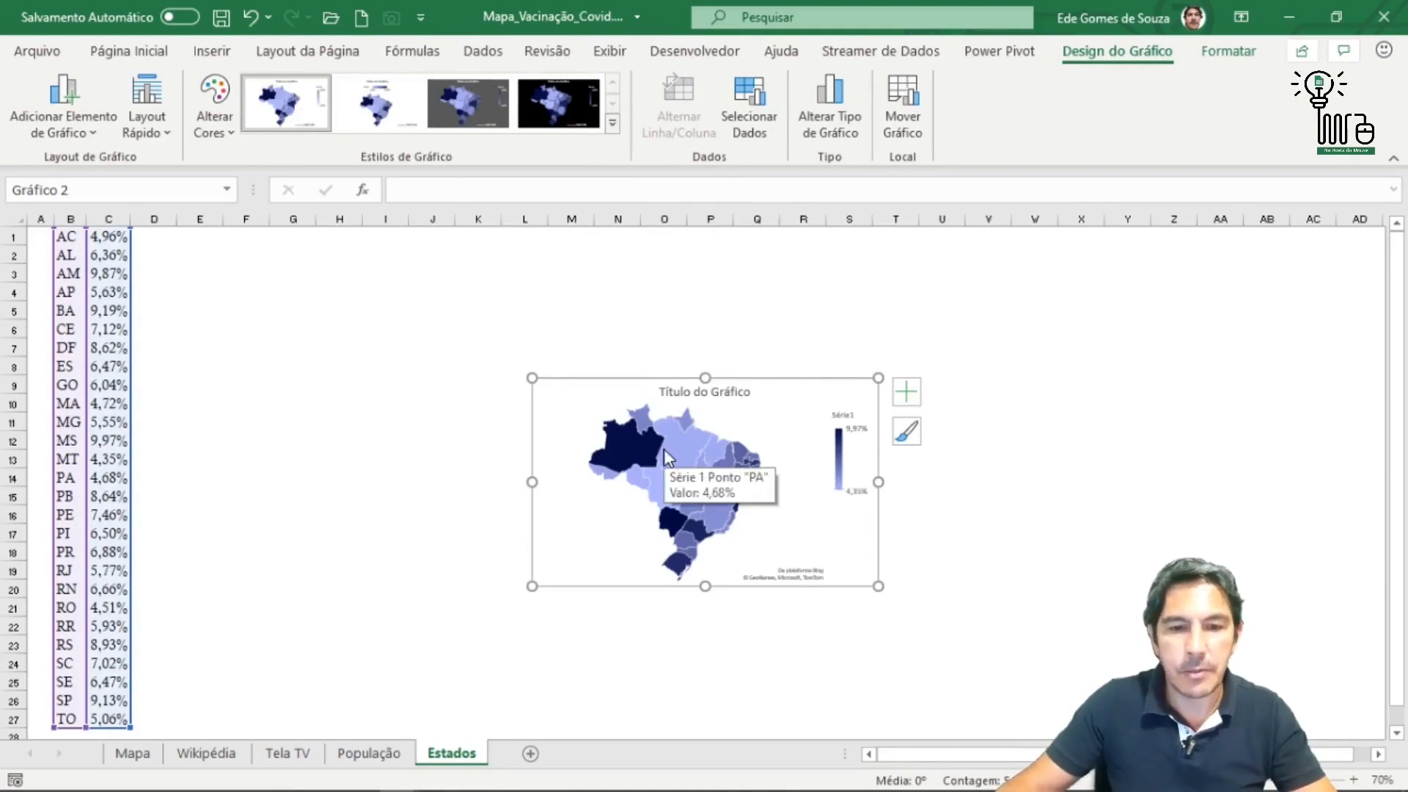
{"action": "left_click_drag", "start_coordinate": [805, 377], "coordinate": [682, 337]}
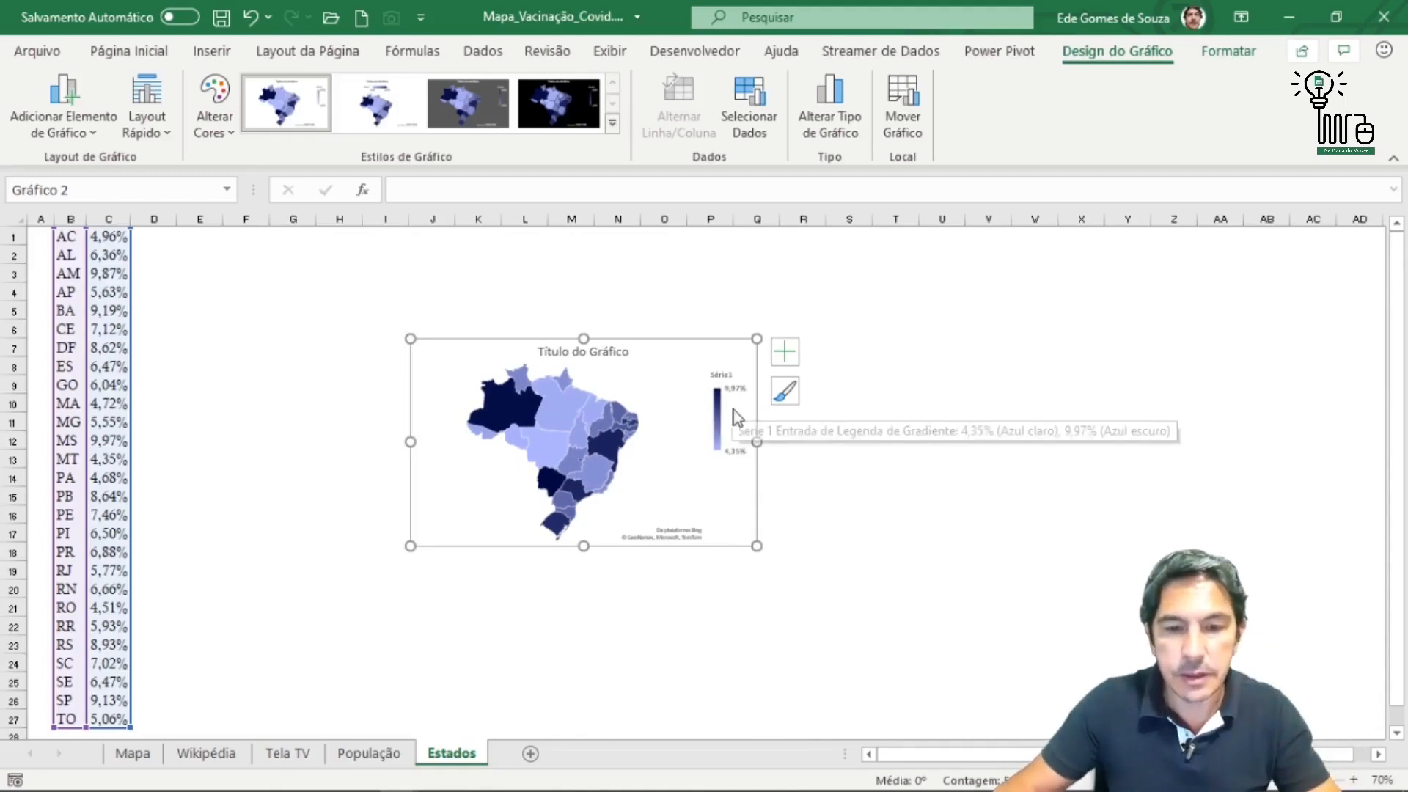
Delete the title and the colour legend from the Brazil map chart.
{"action": "left_click", "coordinate": [608, 355]}
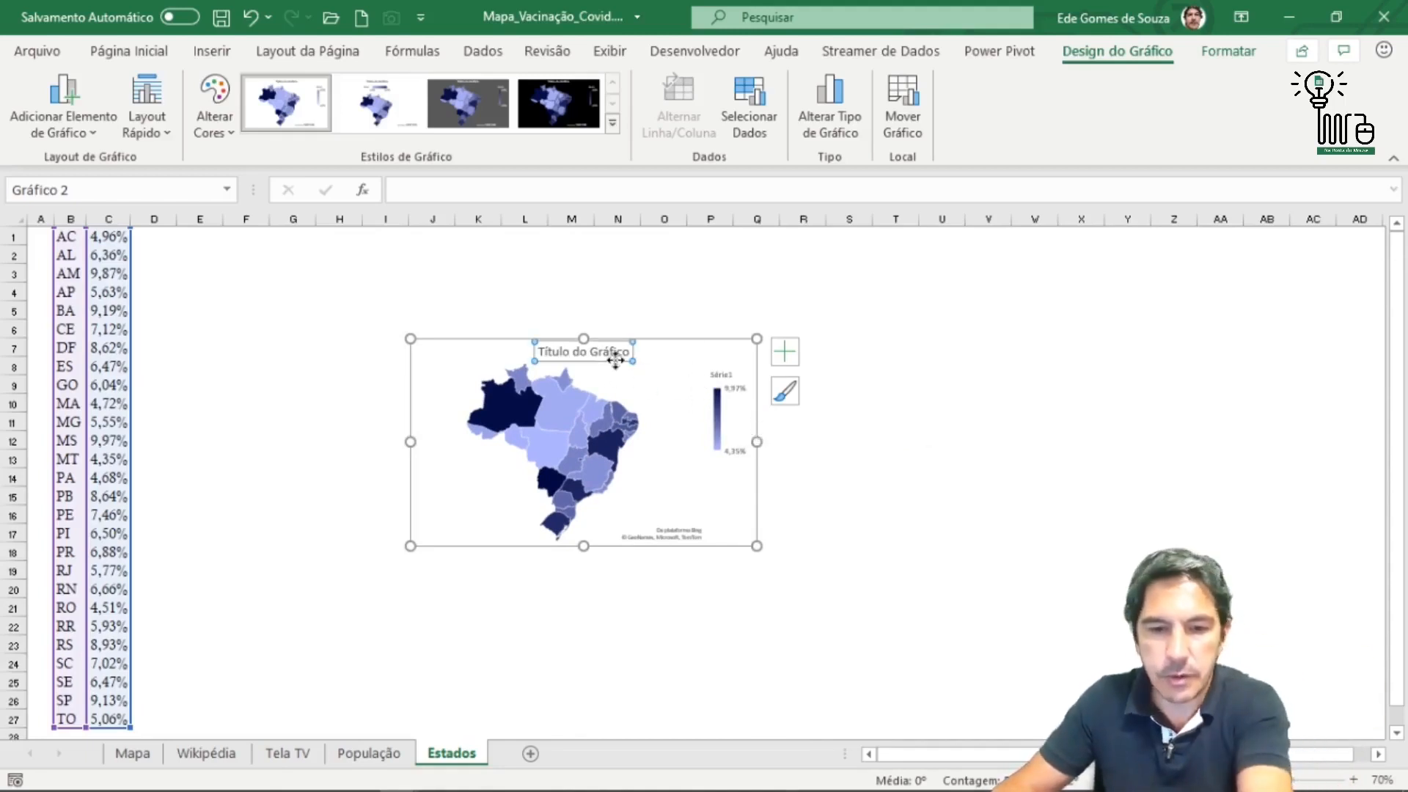
{"action": "key", "text": "Delete"}
{"action": "left_click", "coordinate": [726, 368]}
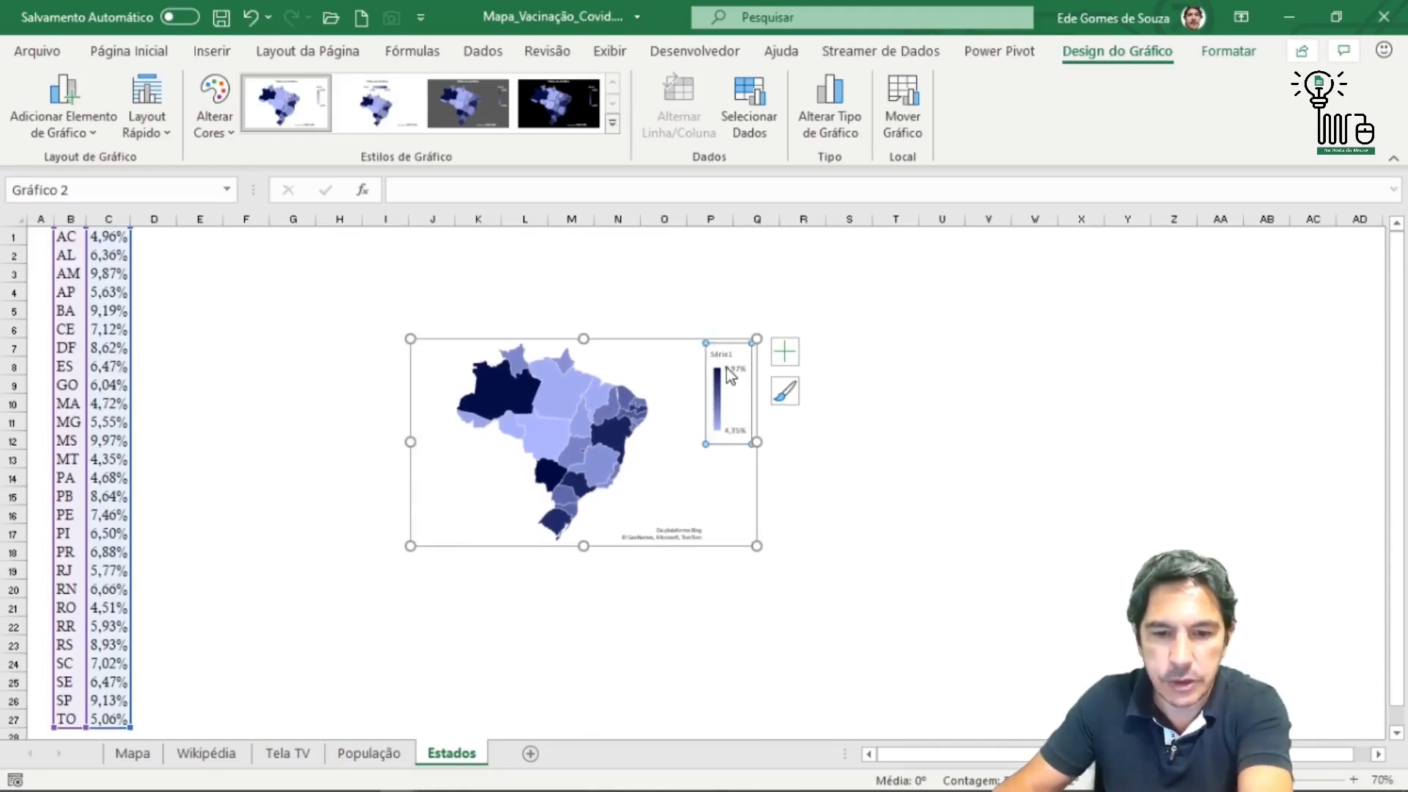
{"action": "key", "text": "Delete"}
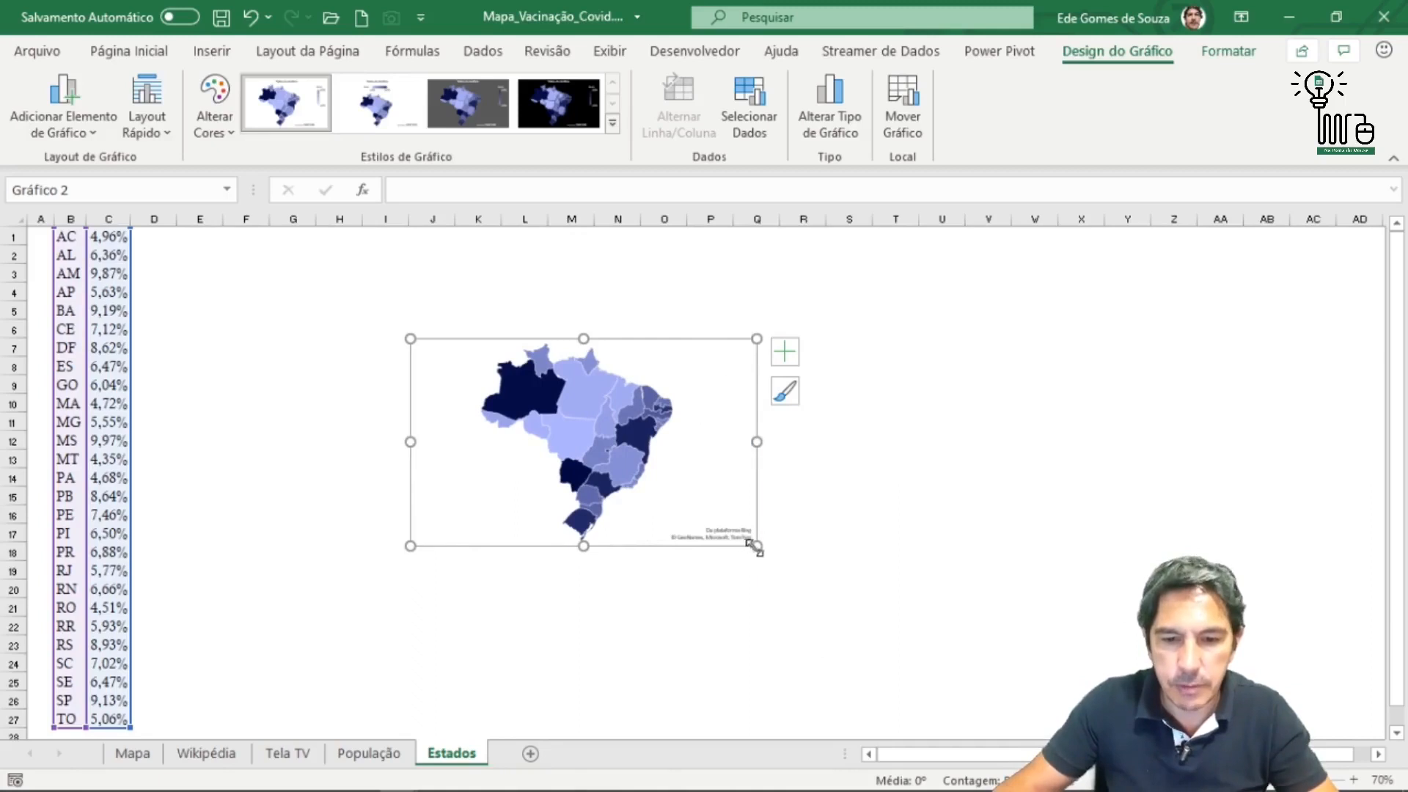
Enlarge the map chart and move it beside the state data, with its upper corner near cell E2.
{"action": "left_click_drag", "start_coordinate": [756, 546], "coordinate": [1074, 652]}
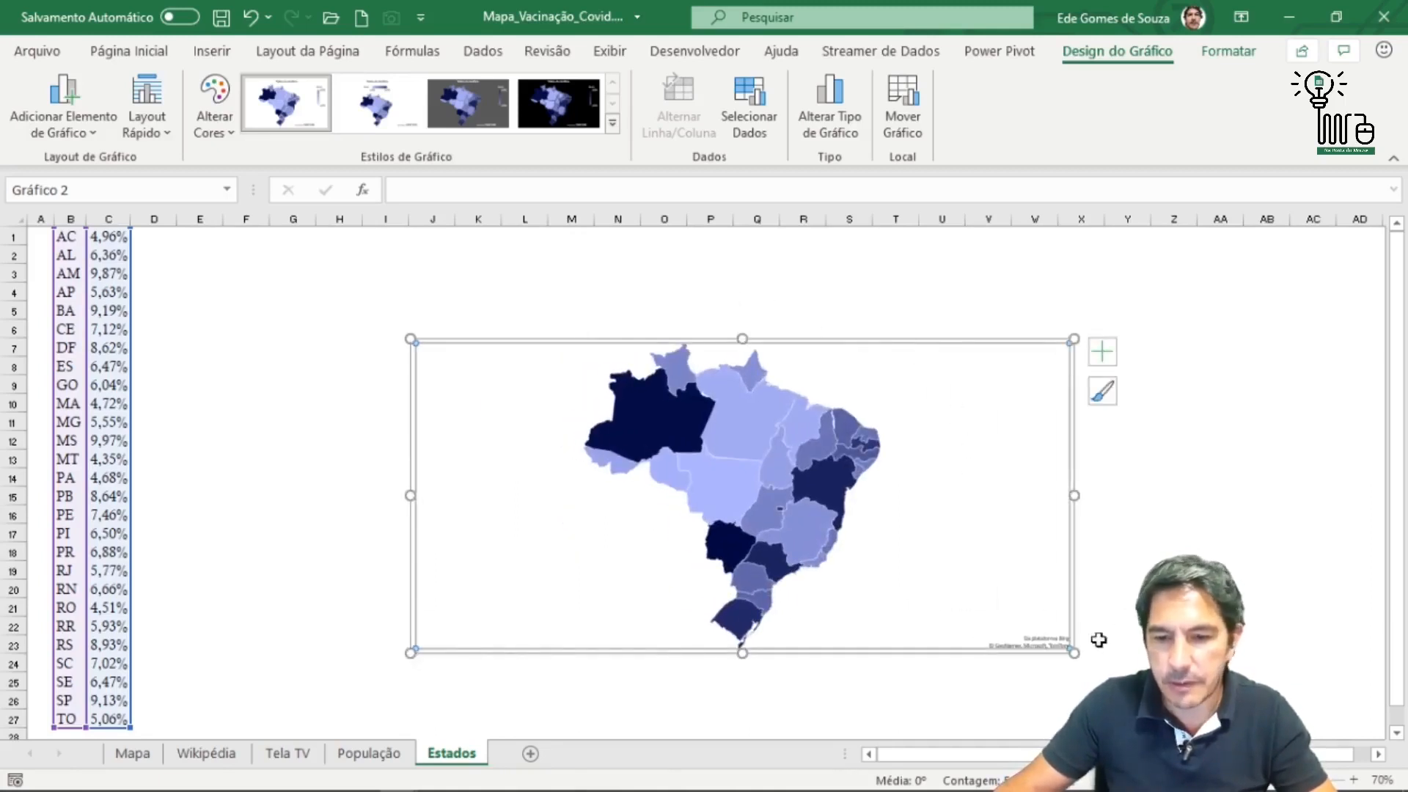
{"action": "left_click", "coordinate": [1012, 550]}
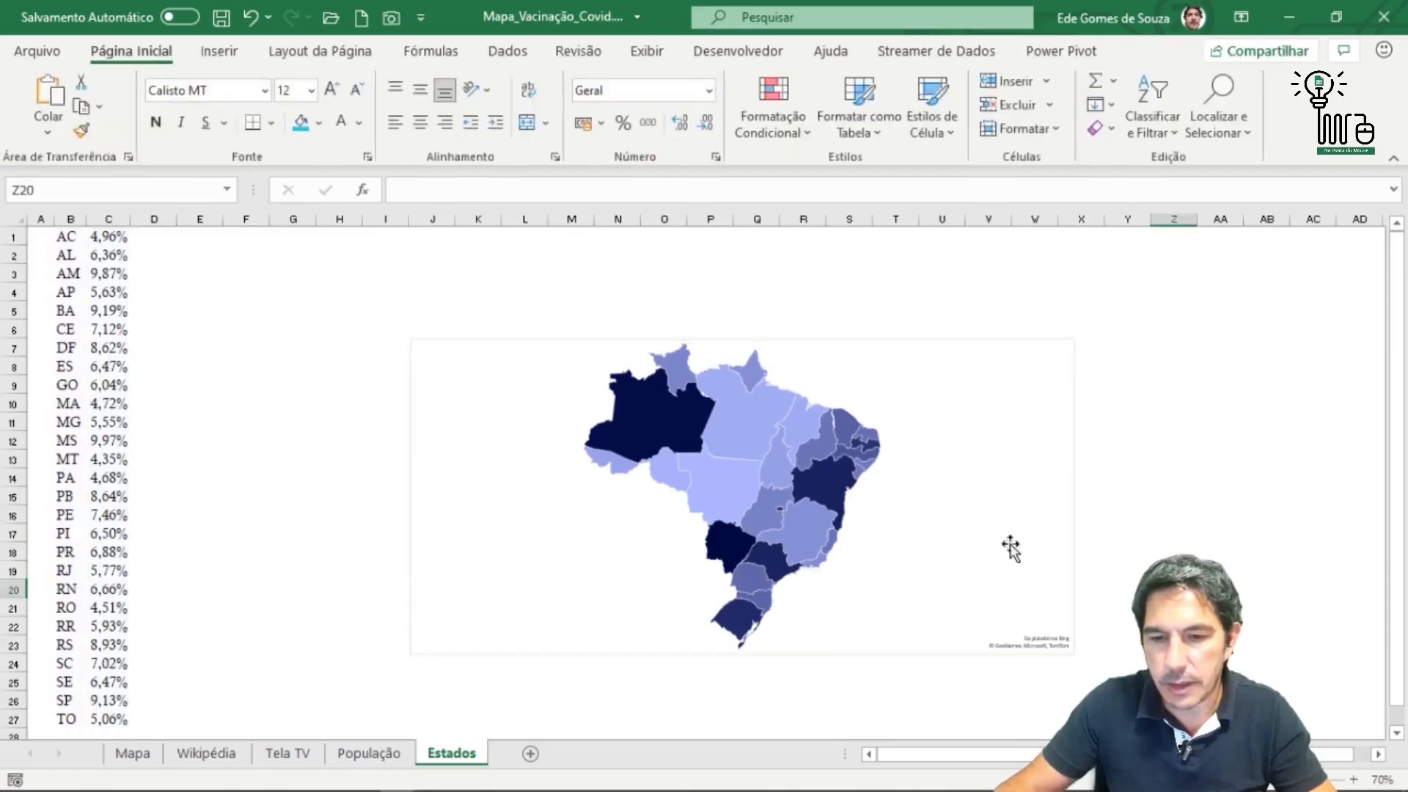
{"action": "left_click", "coordinate": [597, 450]}
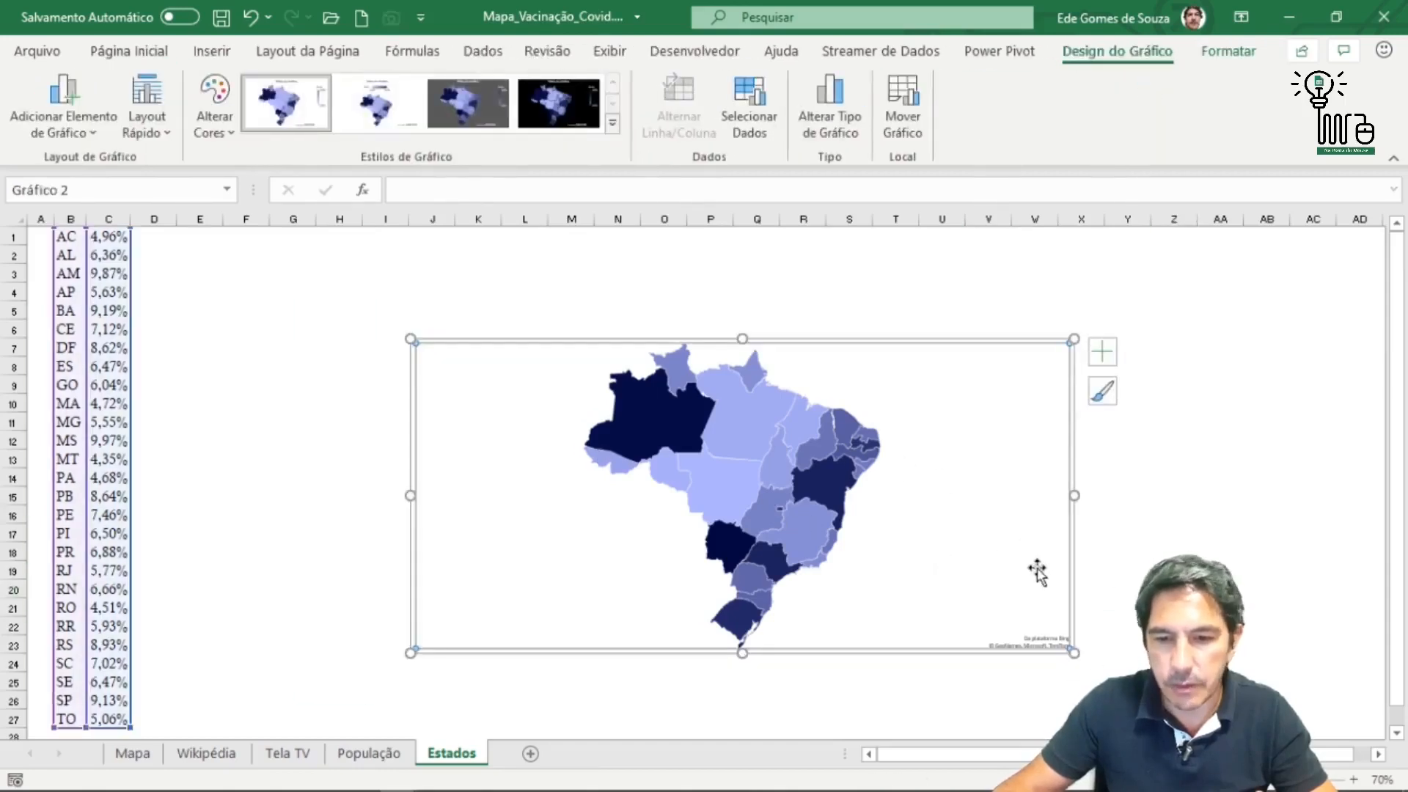
{"action": "mouse_move", "coordinate": [1005, 345]}
{"action": "left_mouse_down"}
{"action": "mouse_move", "coordinate": [748, 276]}
{"action": "mouse_move", "coordinate": [795, 262]}
{"action": "left_mouse_up"}
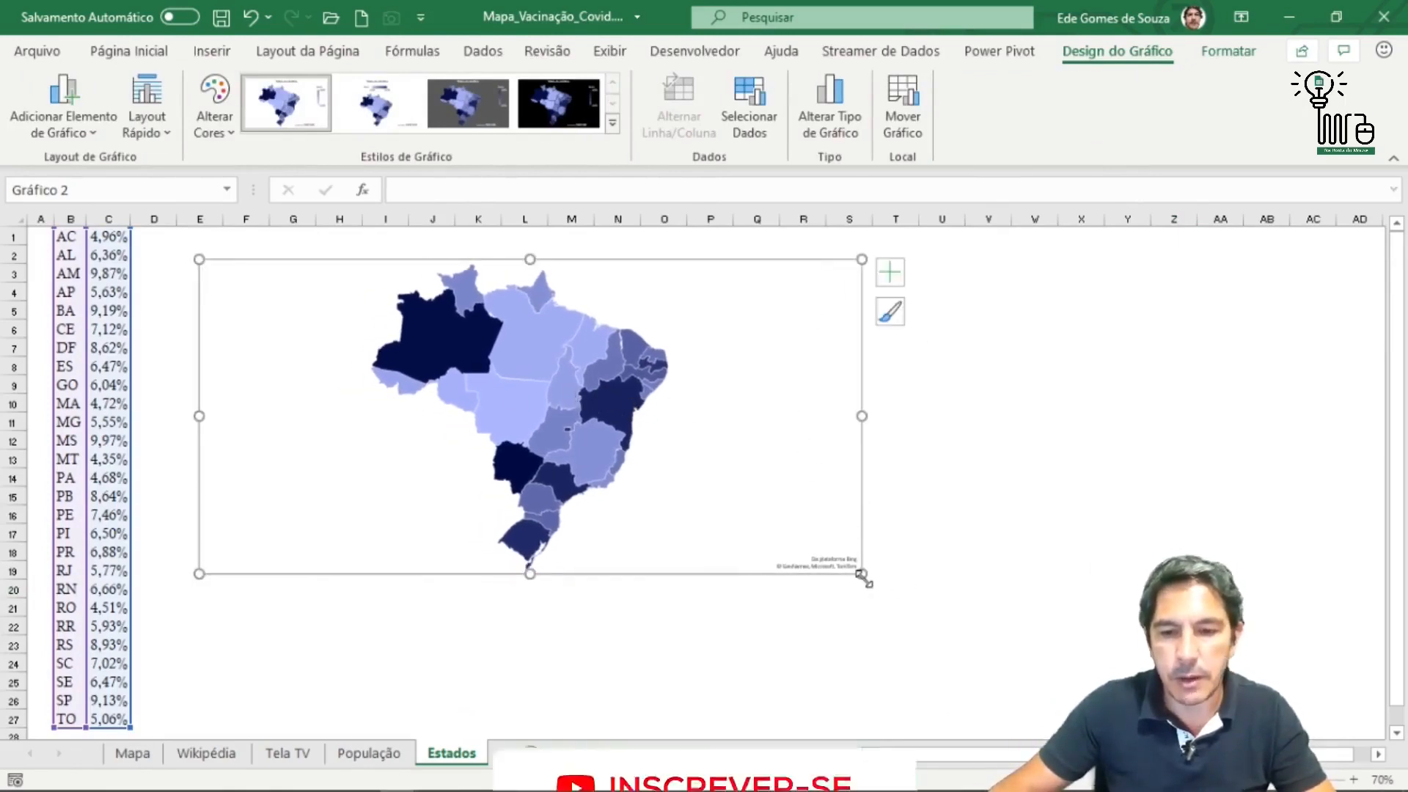
Enlarge the map chart to about cell W22 on the Estados sheet and transfer it onto the Mapa sheet's blue background.
{"action": "left_click_drag", "start_coordinate": [862, 574], "coordinate": [1025, 621]}
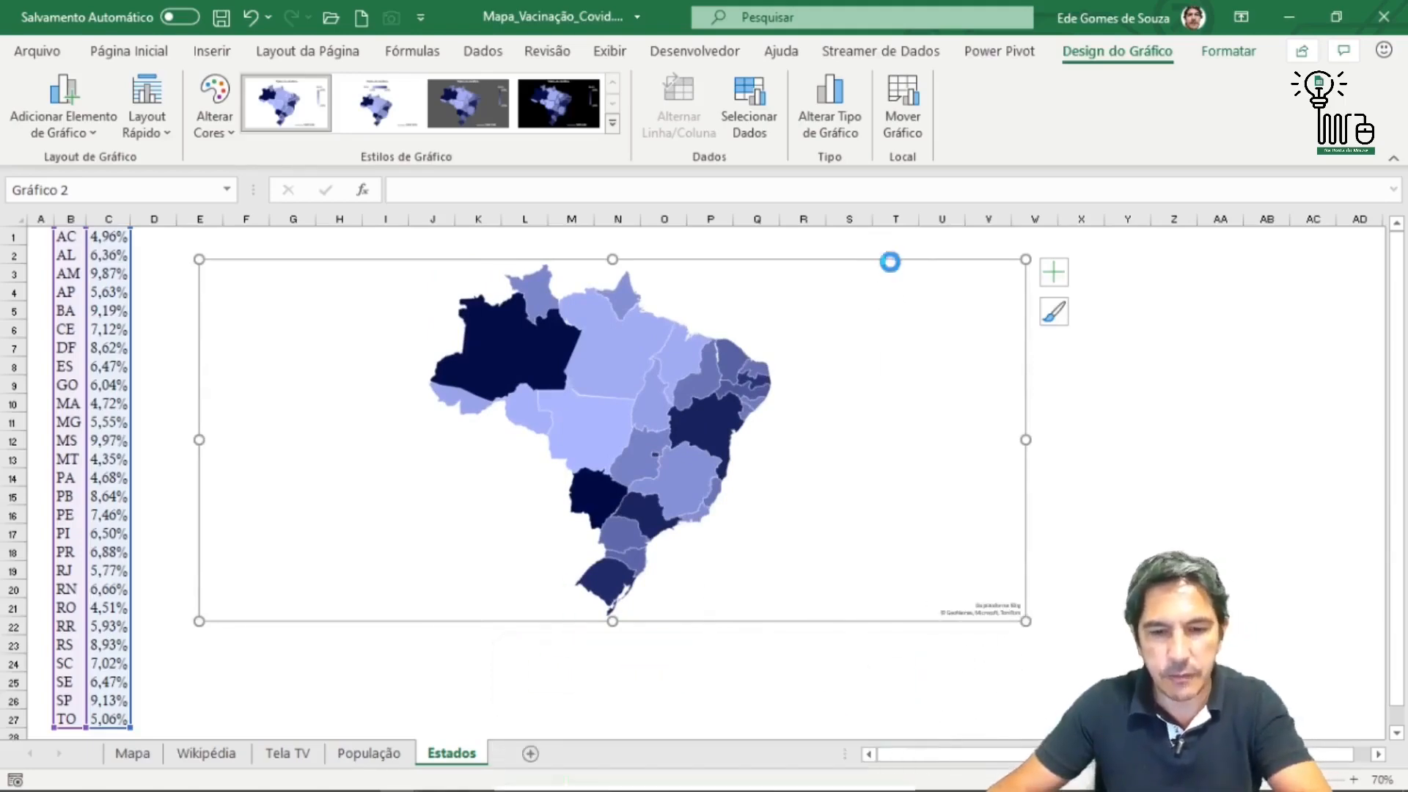
{"action": "left_click", "coordinate": [133, 754]}
{"action": "left_click", "coordinate": [678, 544]}
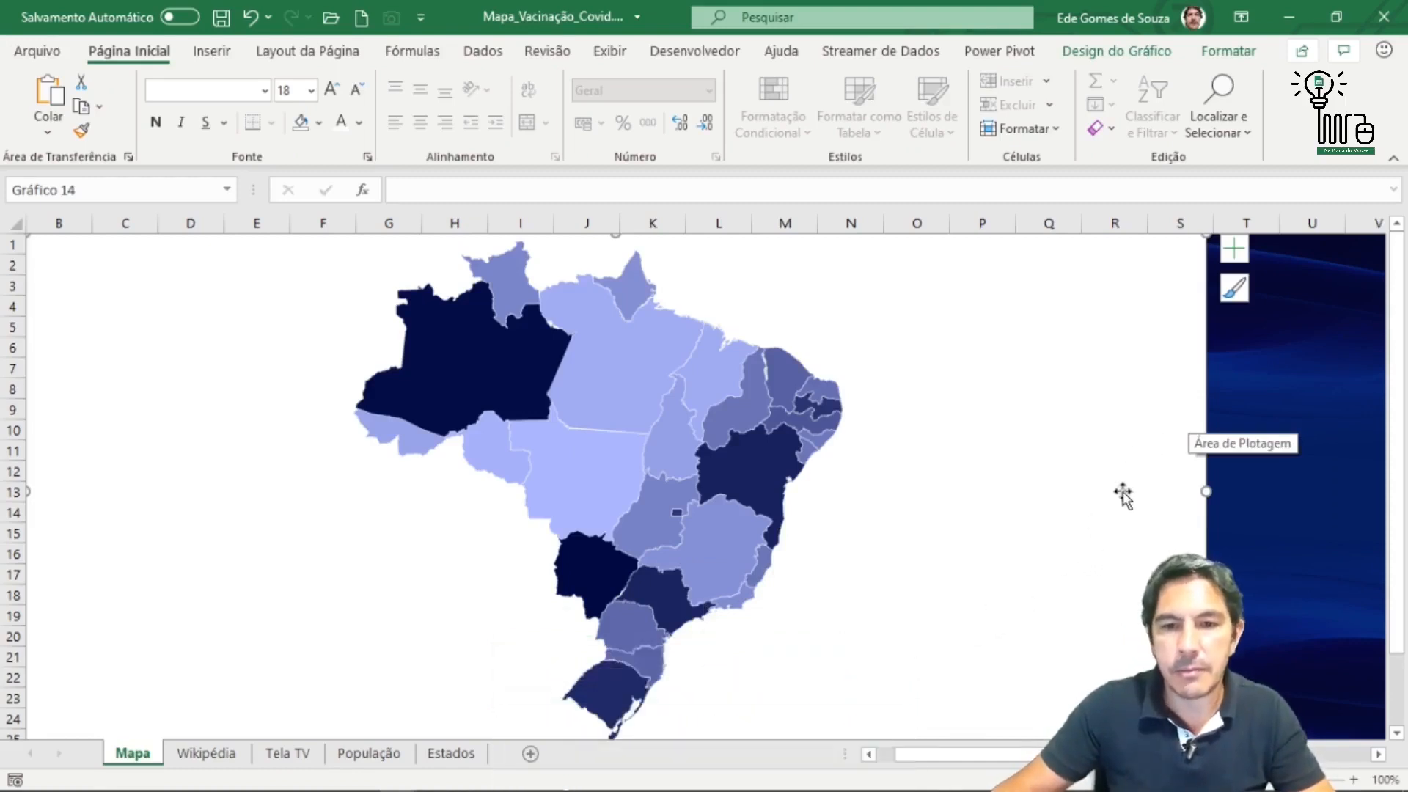
Set the chart area of the Brazil map on the Mapa sheet to no fill.
{"action": "left_click", "coordinate": [1201, 359]}
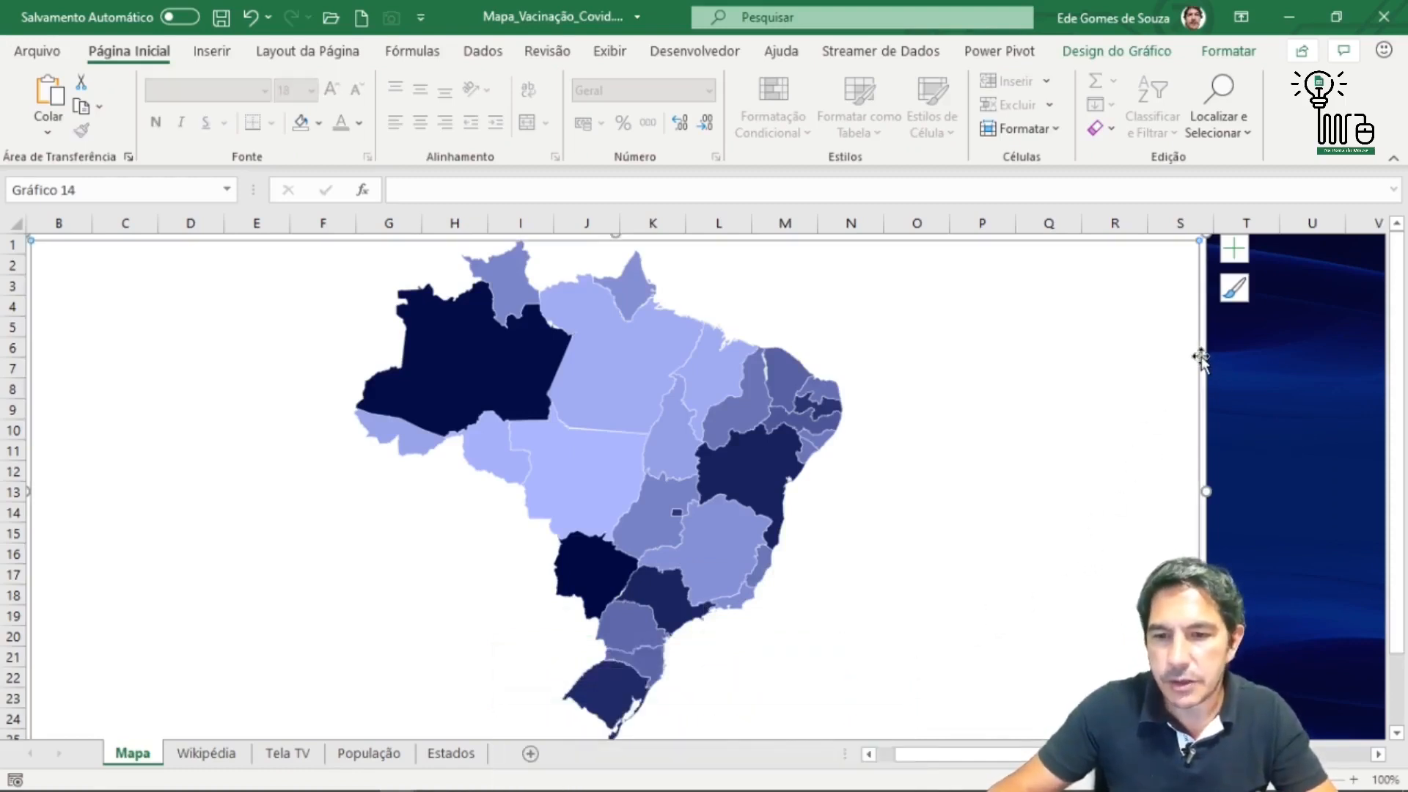
{"action": "left_click", "coordinate": [1318, 459]}
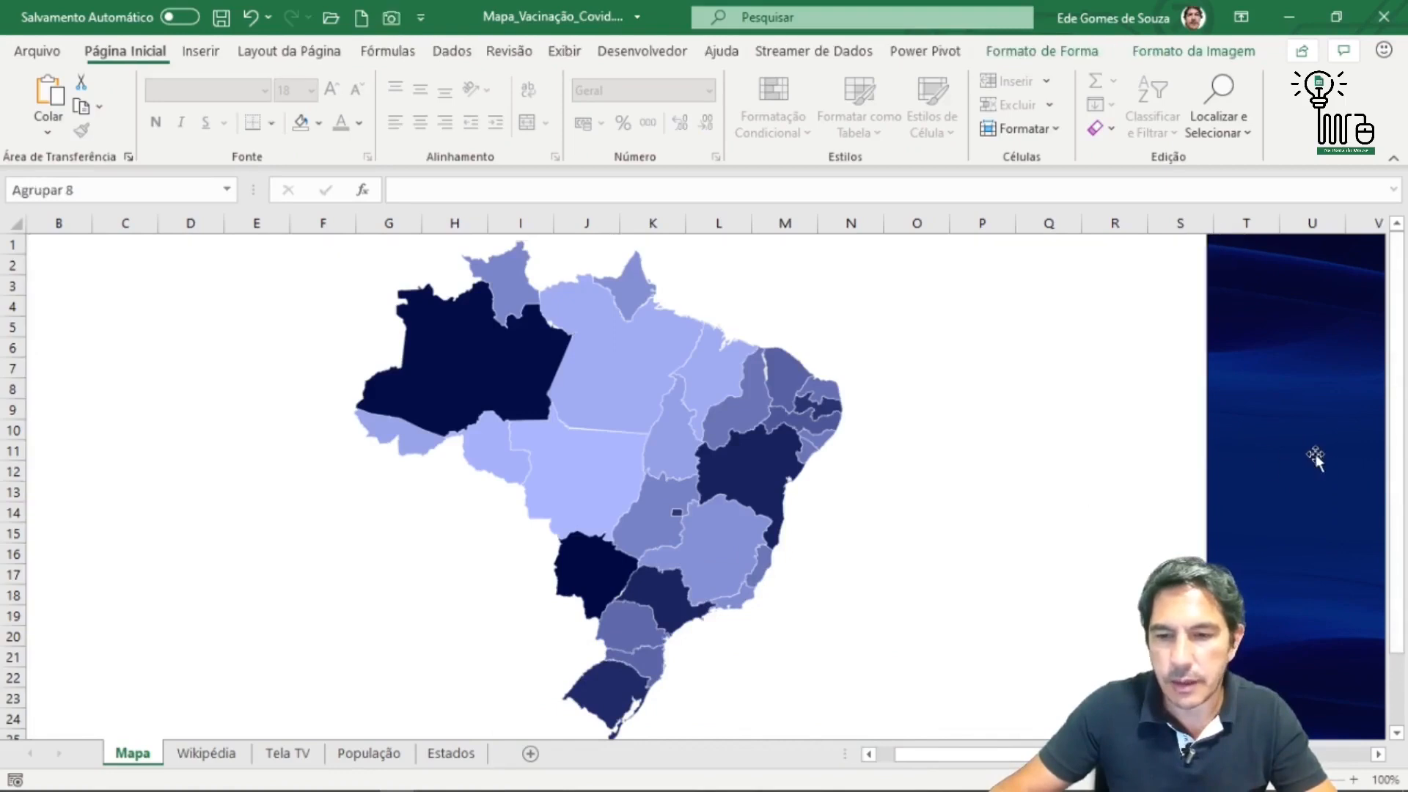
{"action": "left_click", "coordinate": [1095, 462]}
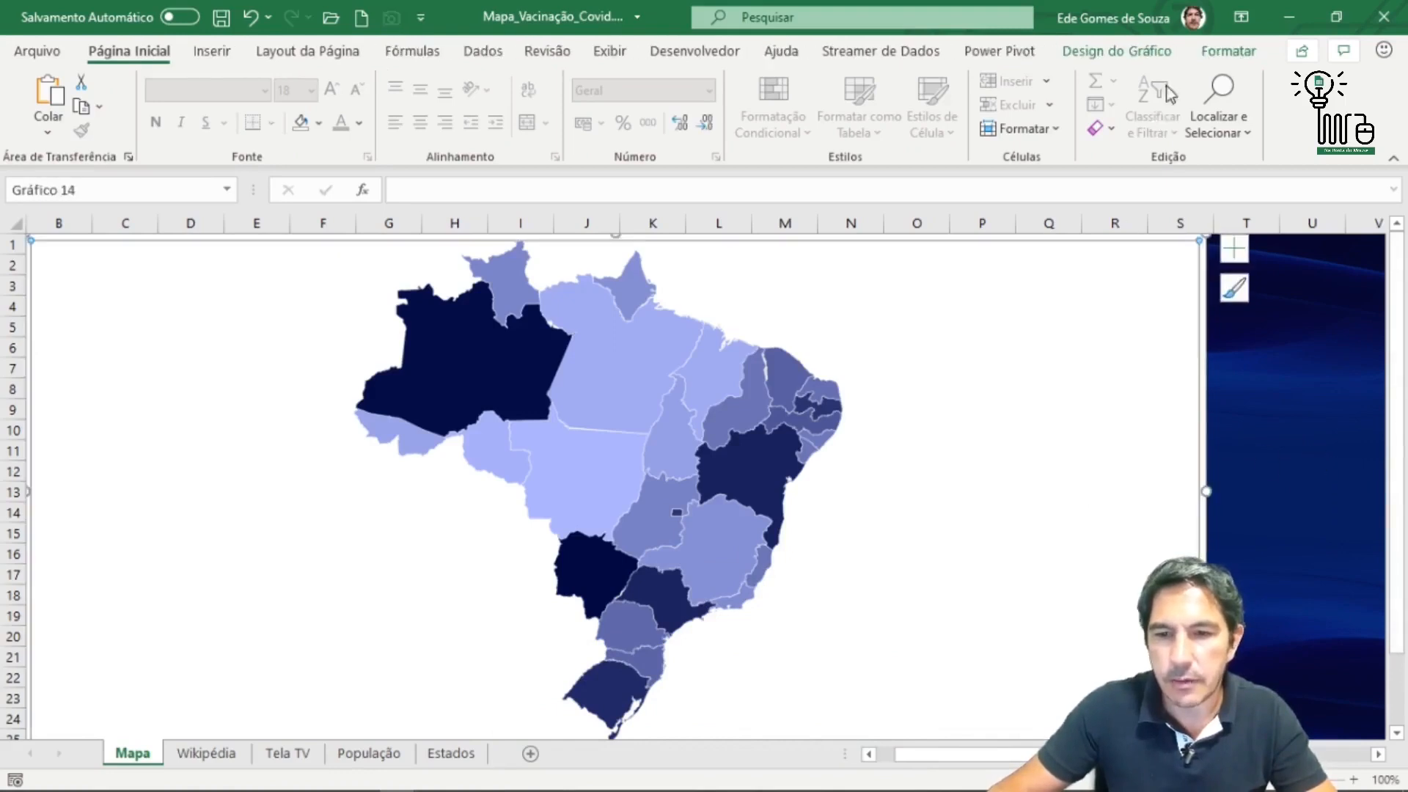
{"action": "left_click", "coordinate": [1135, 57]}
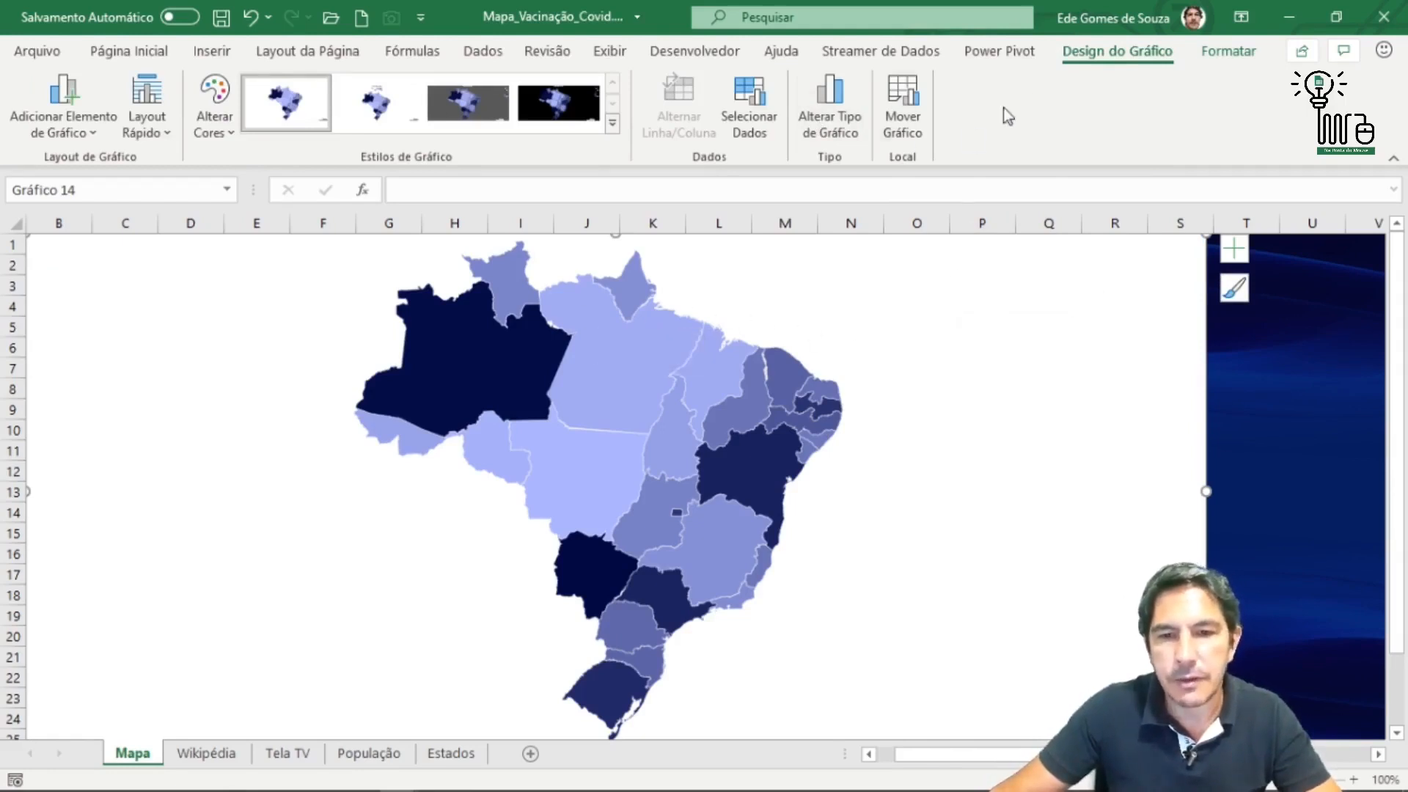
{"action": "left_click", "coordinate": [1232, 51]}
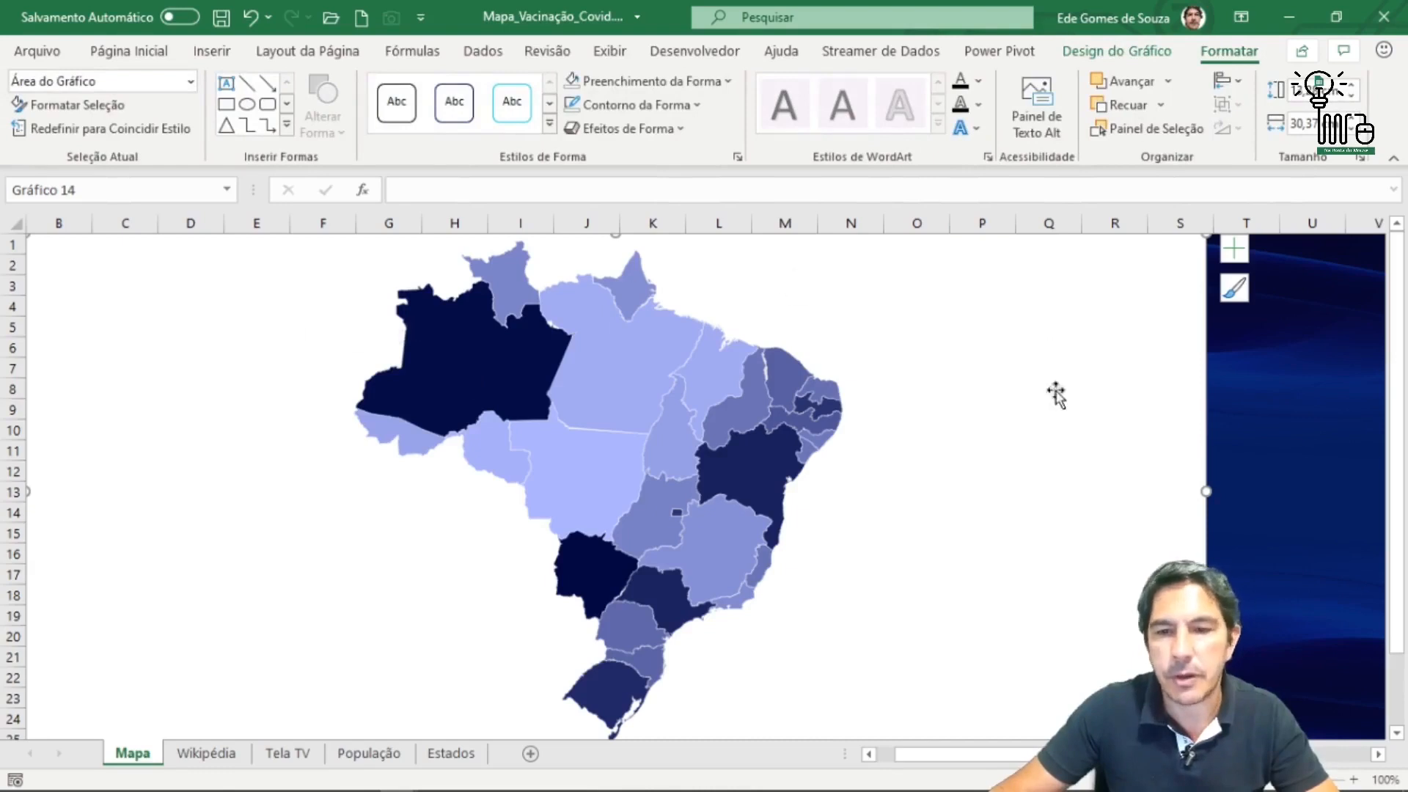
{"action": "left_click", "coordinate": [730, 83]}
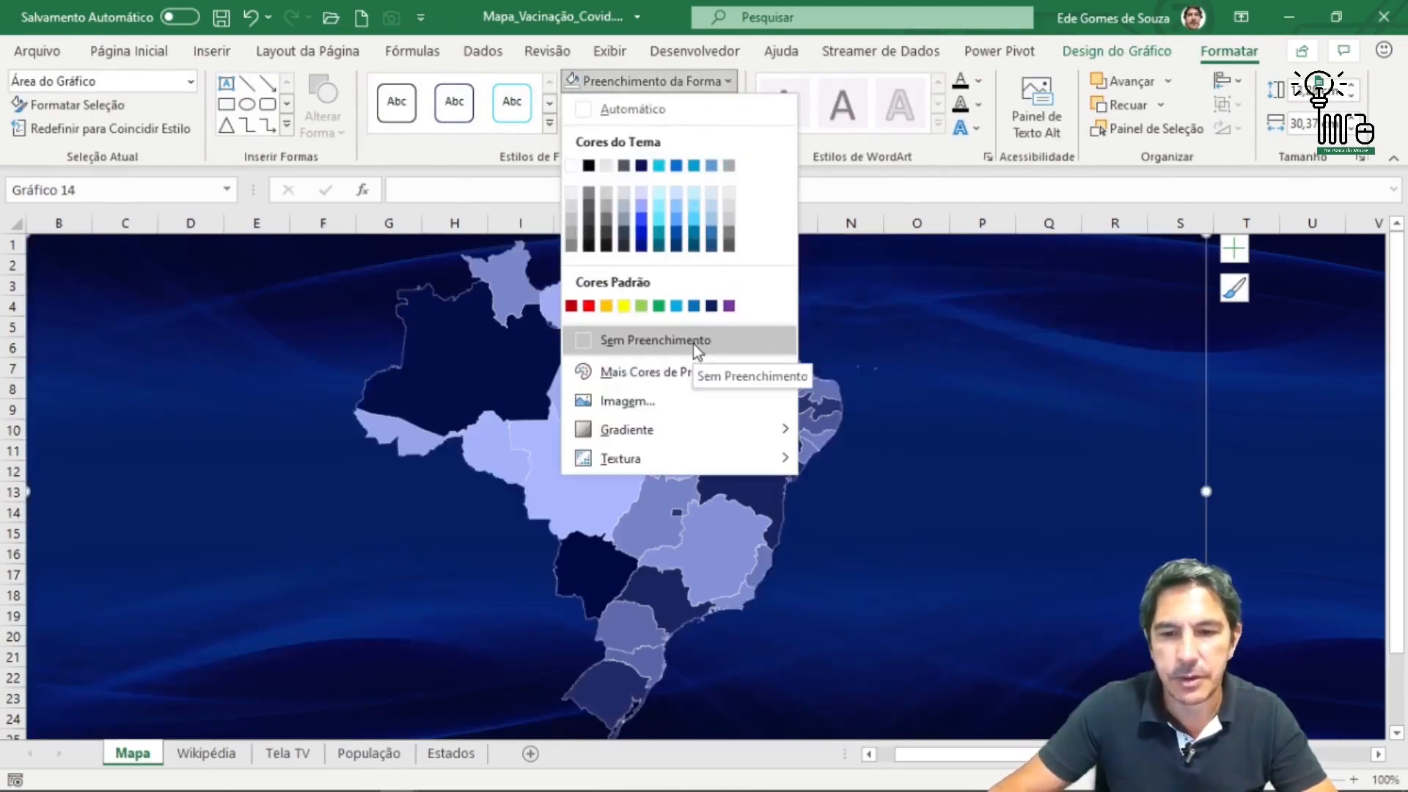
{"action": "left_click", "coordinate": [693, 341]}
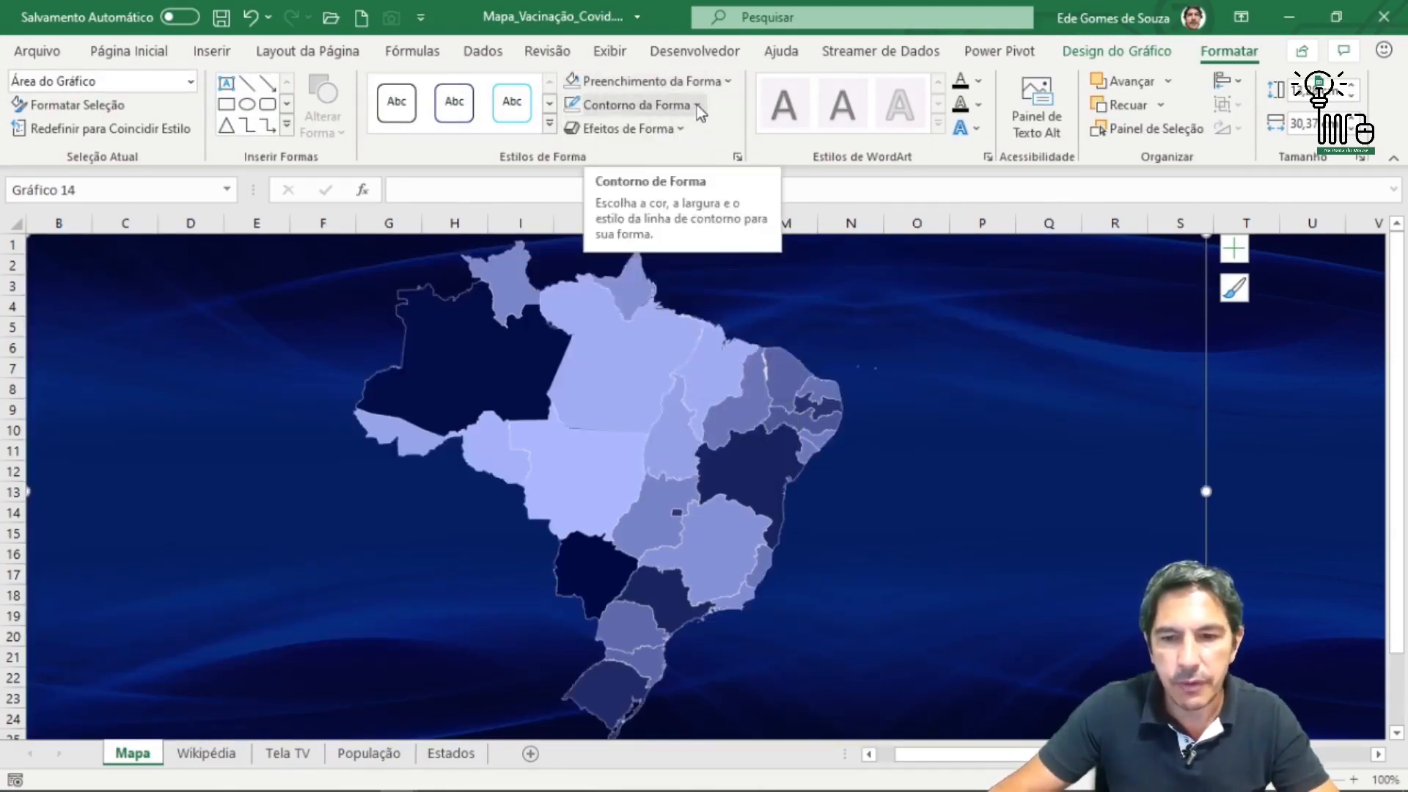
Remove the map chart's outline and move the chart over the background so its upper corner sits near cell C2.
{"action": "mouse_move", "coordinate": [1205, 361]}
{"action": "left_mouse_down"}
{"action": "mouse_move", "coordinate": [1257, 384]}
{"action": "mouse_move", "coordinate": [1322, 375]}
{"action": "left_mouse_up"}
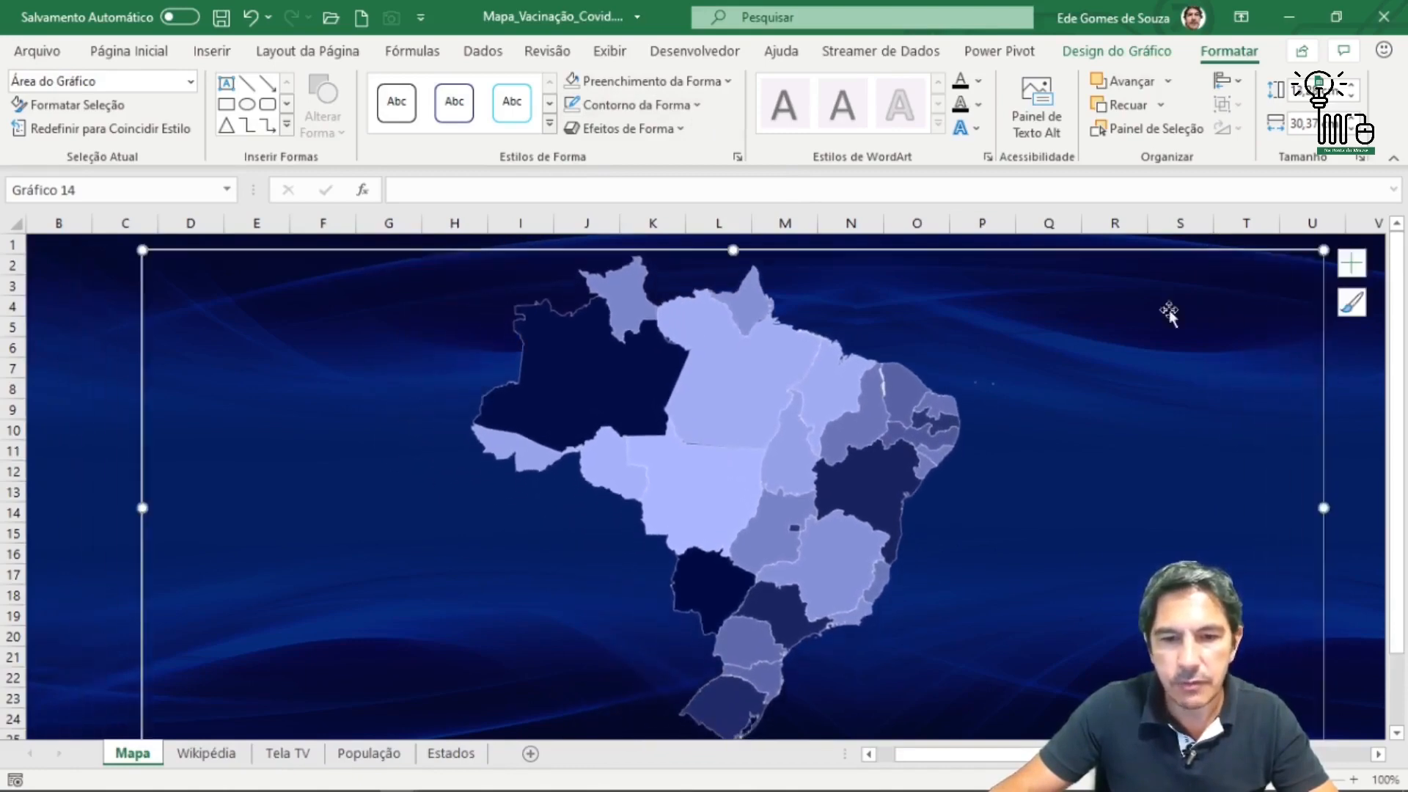
{"action": "left_click", "coordinate": [697, 105]}
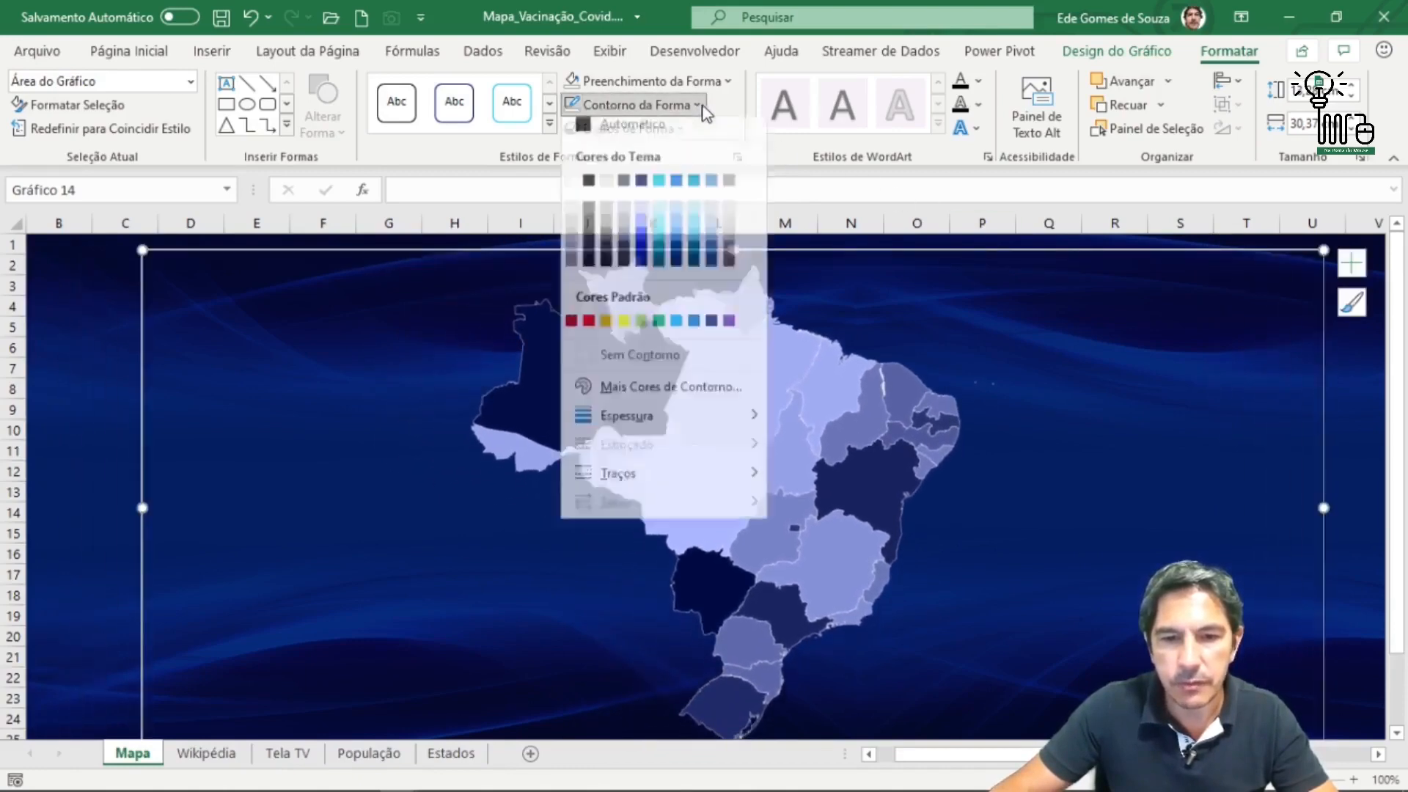
{"action": "left_click", "coordinate": [664, 367]}
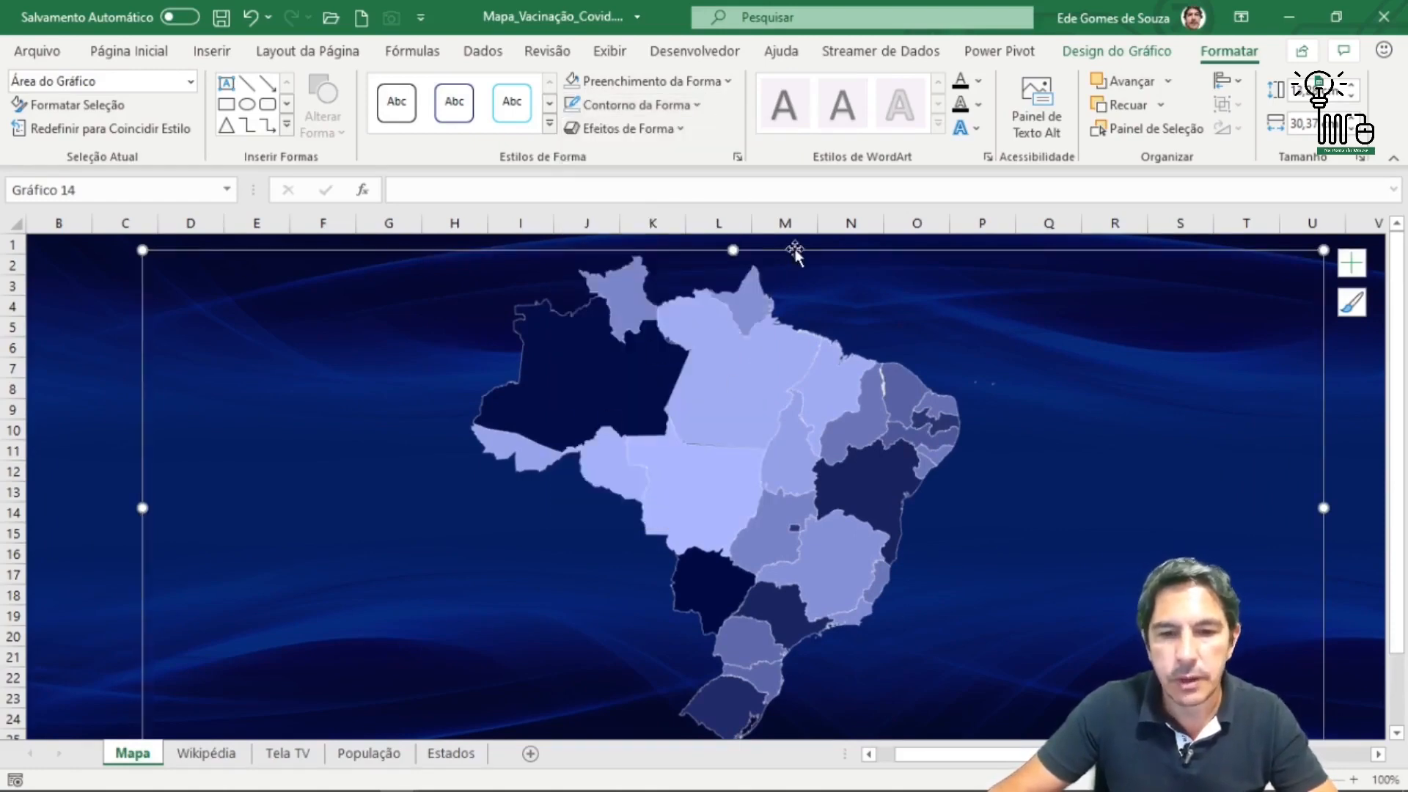
{"action": "left_click_drag", "start_coordinate": [796, 253], "coordinate": [781, 257]}
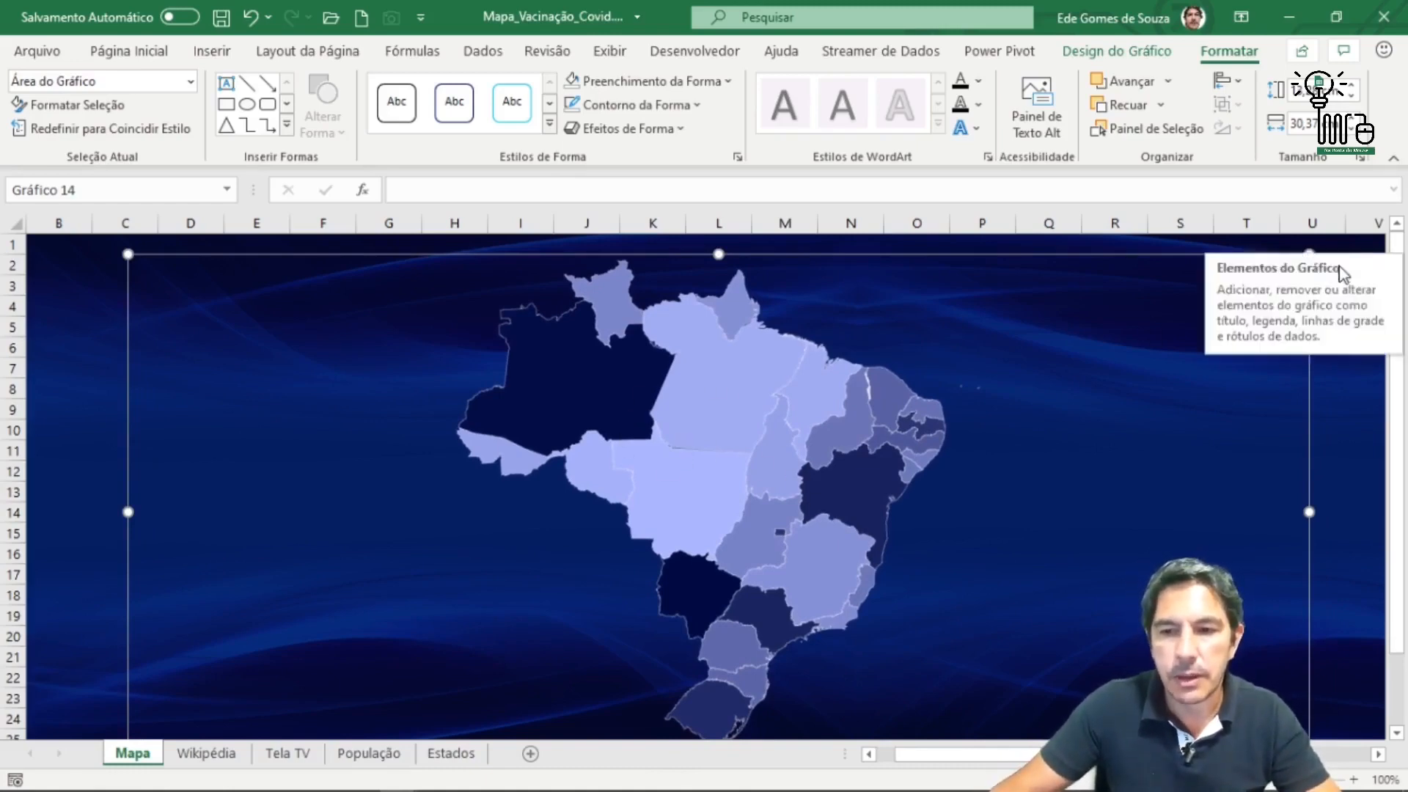
Add data labels to the states of the Brazil map chart.
{"action": "left_click", "coordinate": [1384, 756]}
{"action": "left_click", "coordinate": [1384, 756]}
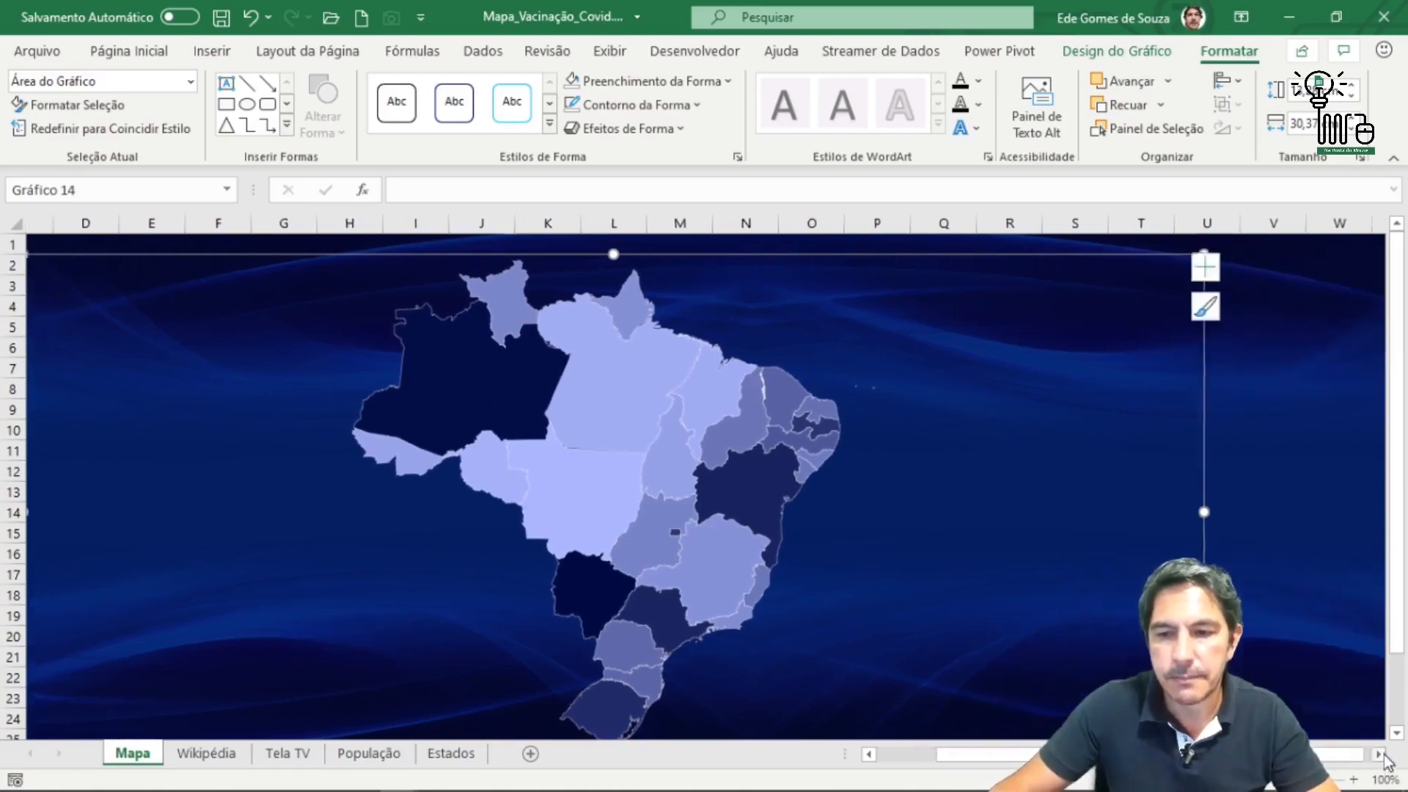
{"action": "left_click", "coordinate": [1209, 269]}
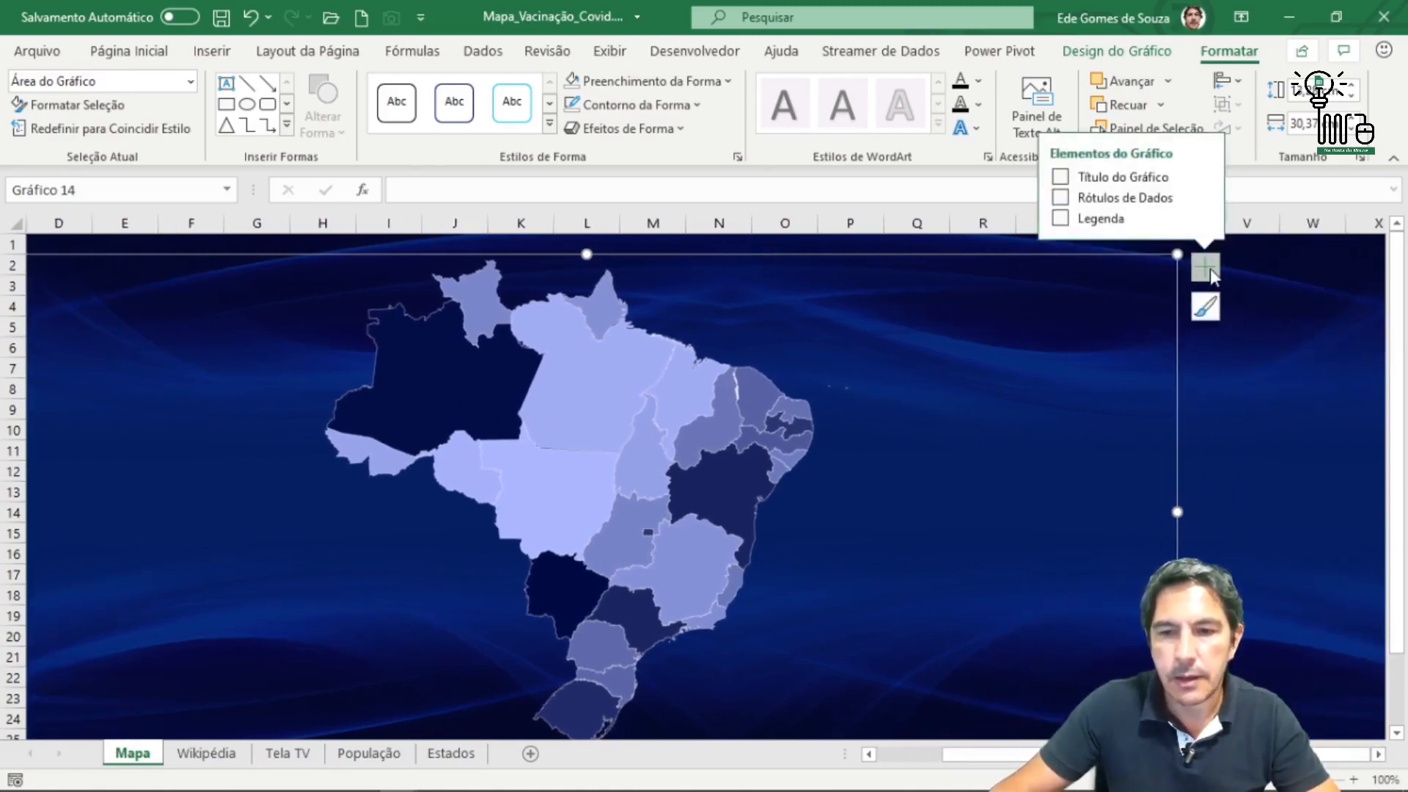
{"action": "left_click", "coordinate": [1061, 201]}
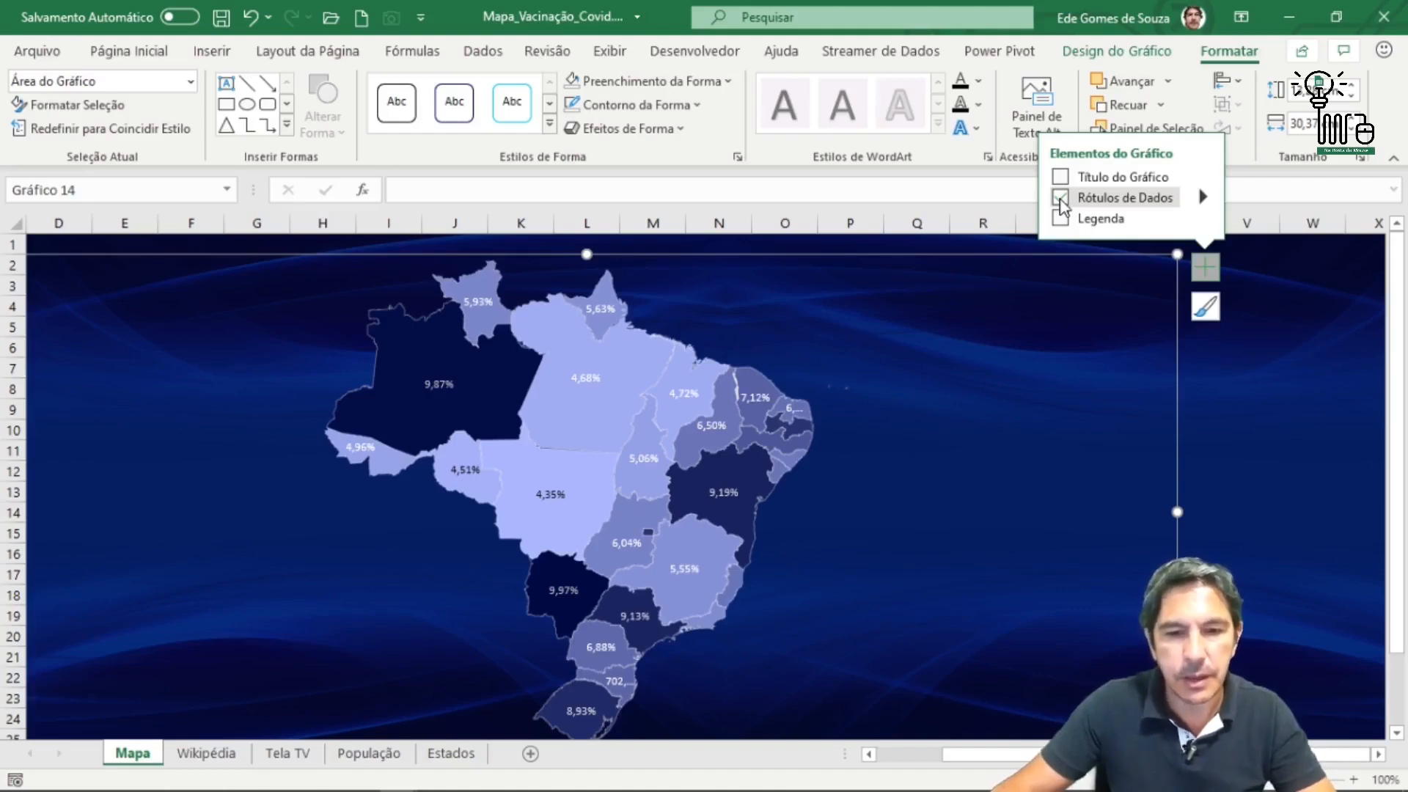
{"action": "left_click", "coordinate": [1276, 402]}
Enlarge the font of all the map's data labels to 14.
{"action": "left_click", "coordinate": [541, 396]}
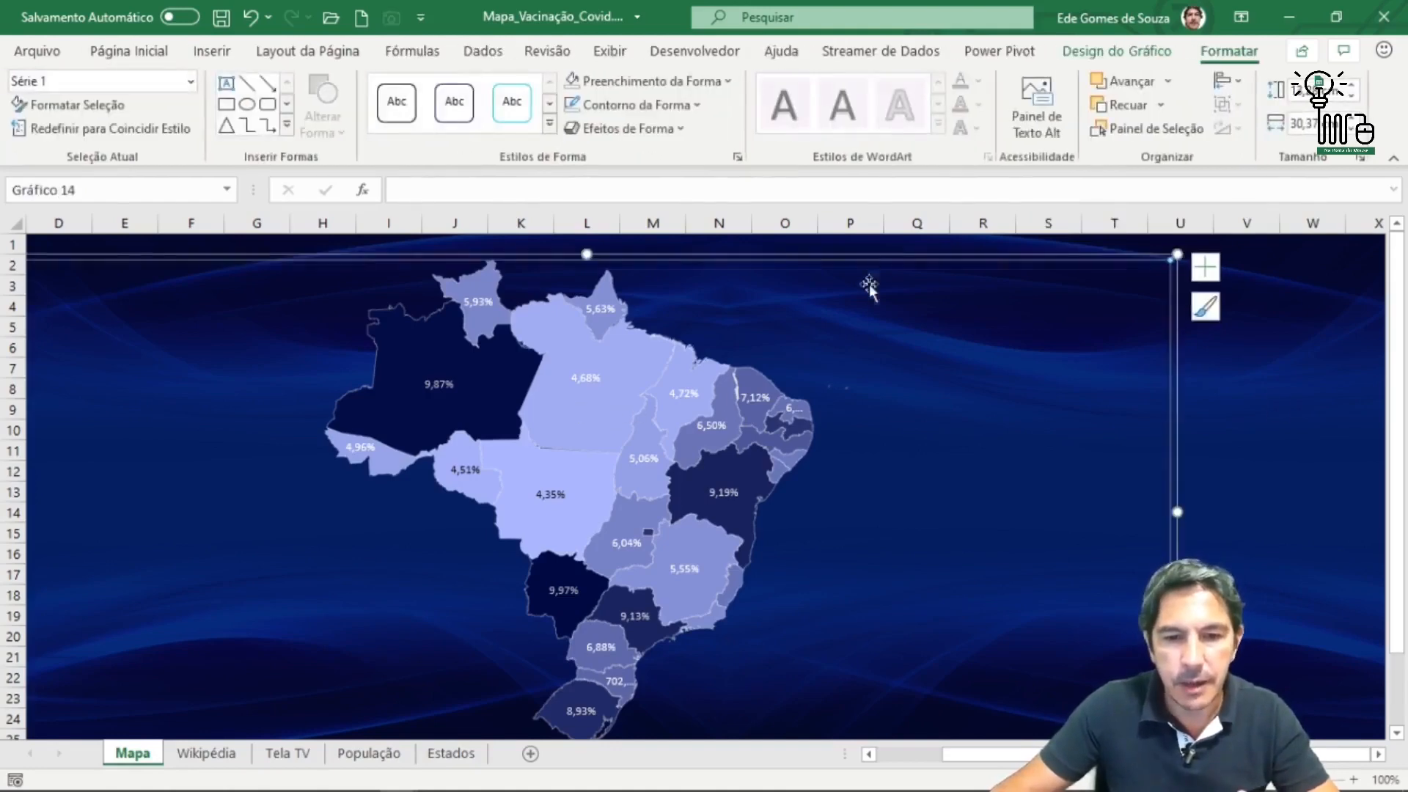
{"action": "left_click", "coordinate": [436, 387]}
{"action": "left_click", "coordinate": [134, 52]}
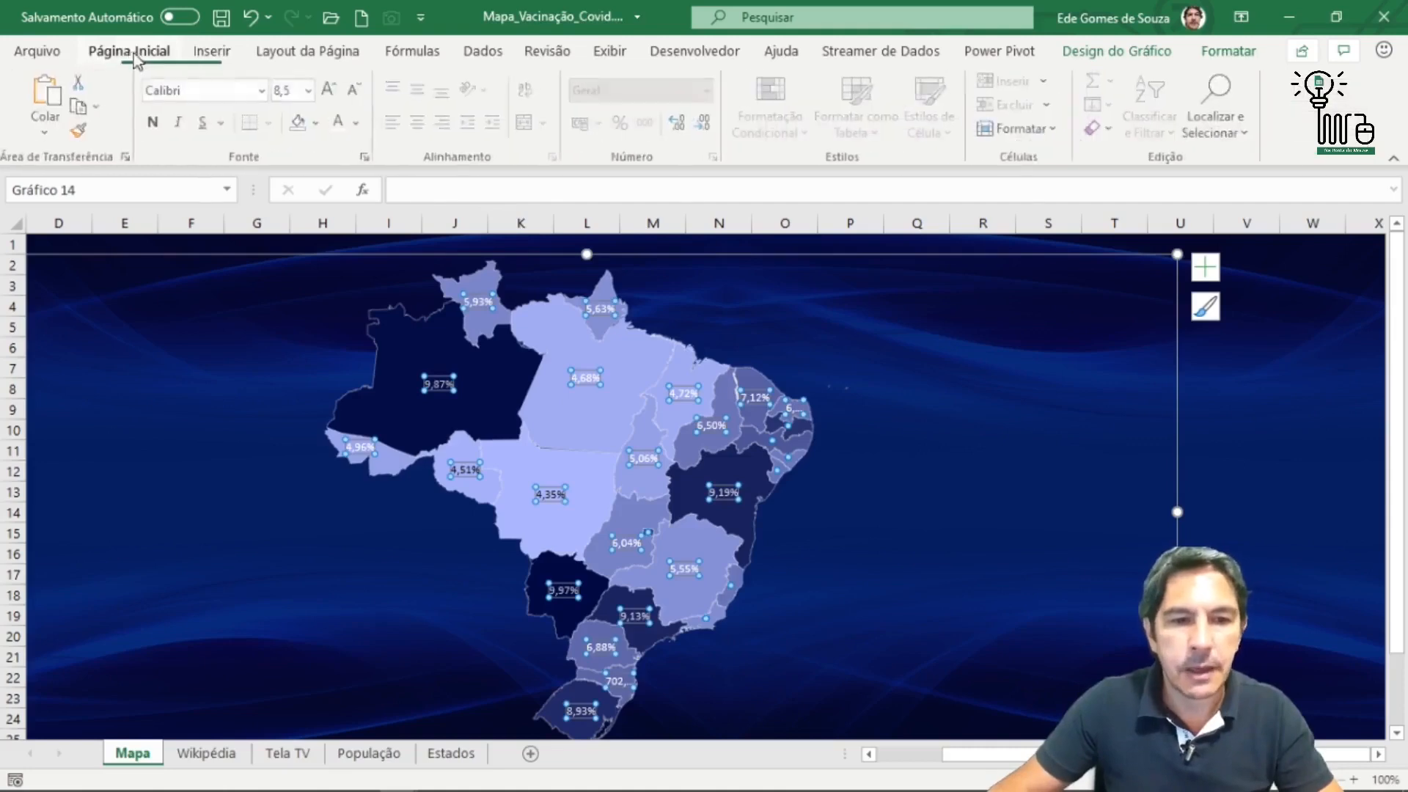
{"action": "left_click", "coordinate": [334, 92]}
{"action": "left_click", "coordinate": [333, 91]}
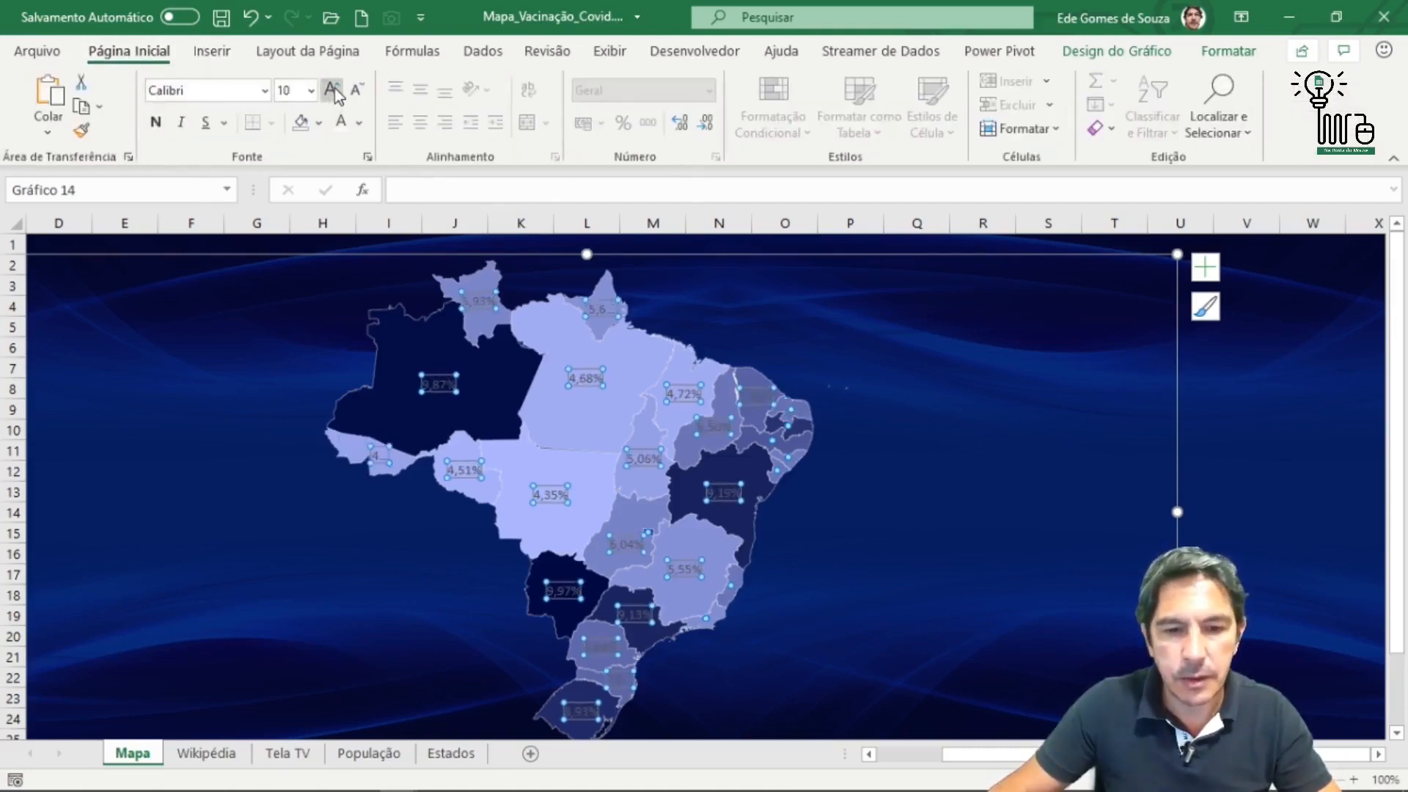
{"action": "left_click", "coordinate": [333, 90]}
{"action": "left_click", "coordinate": [334, 91]}
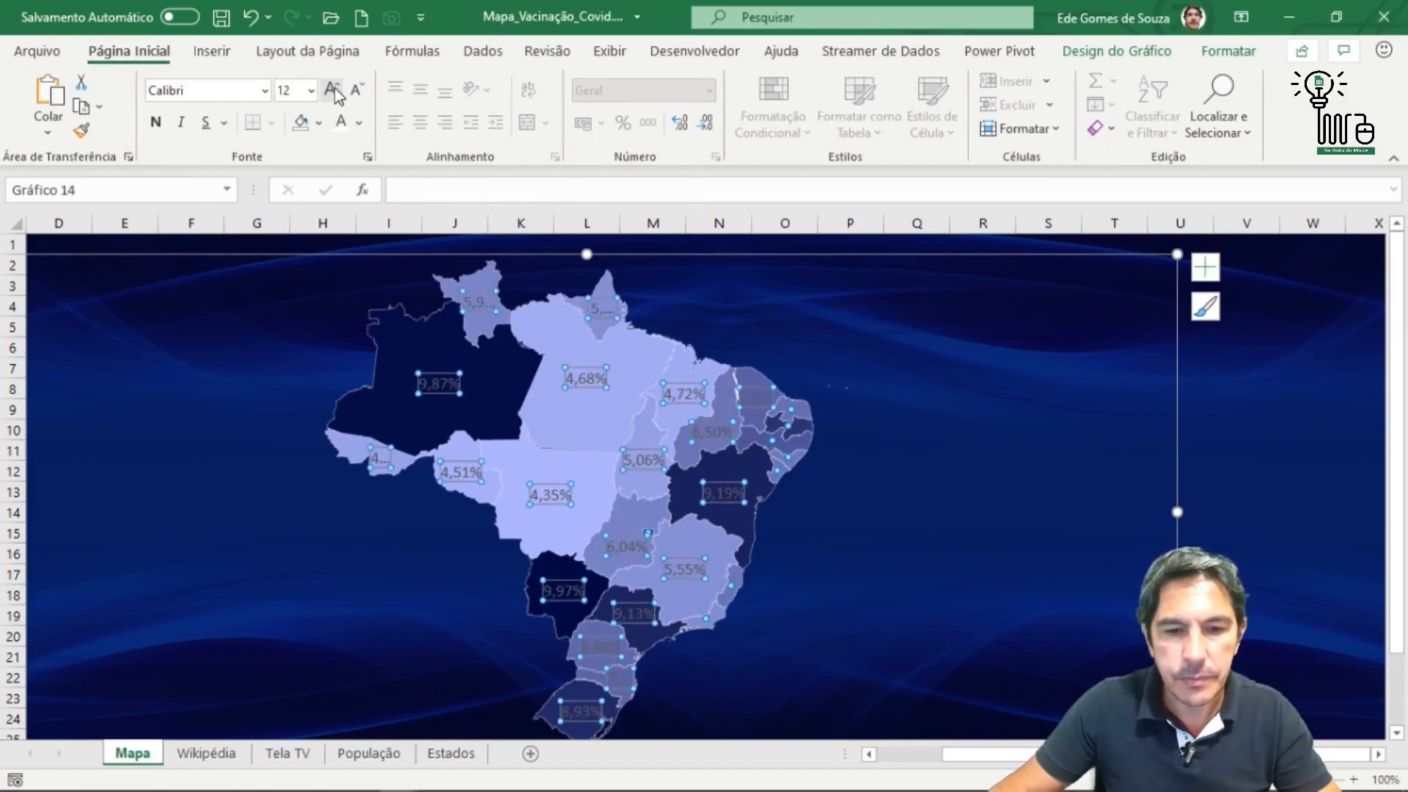
{"action": "left_click", "coordinate": [334, 91]}
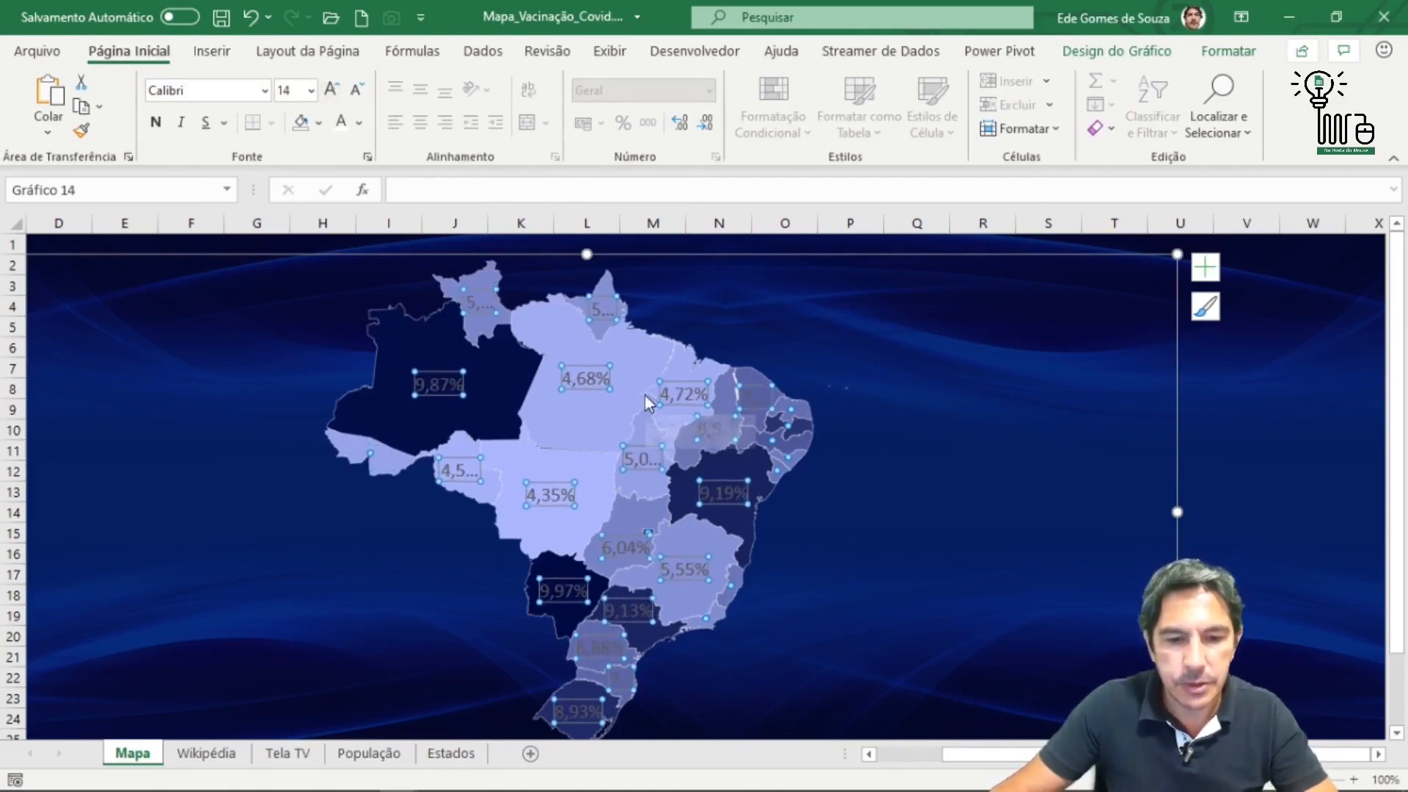
Compare the map's labels with the state labels in the reference picture on the Tela TV sheet.
{"action": "left_click", "coordinate": [287, 755]}
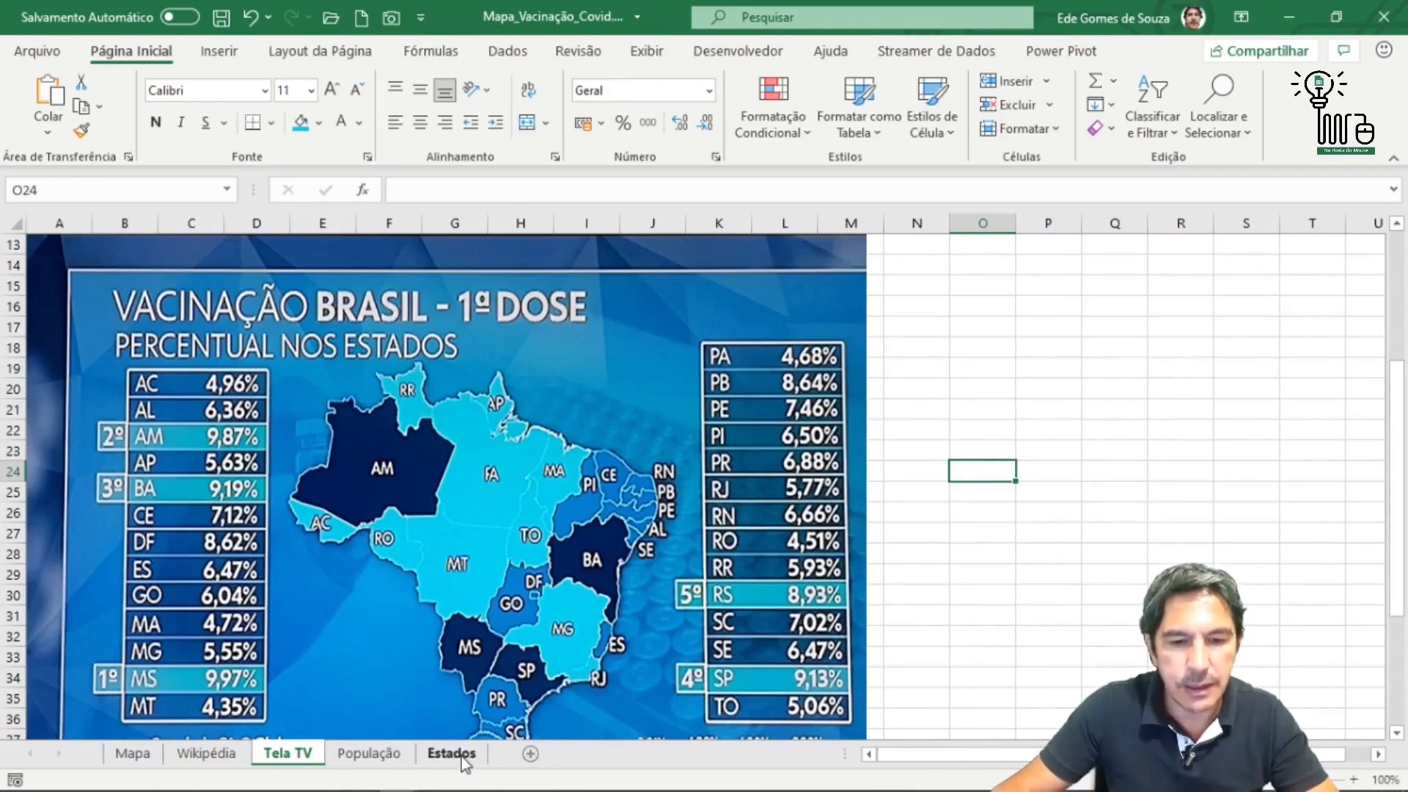
{"action": "left_click", "coordinate": [132, 753]}
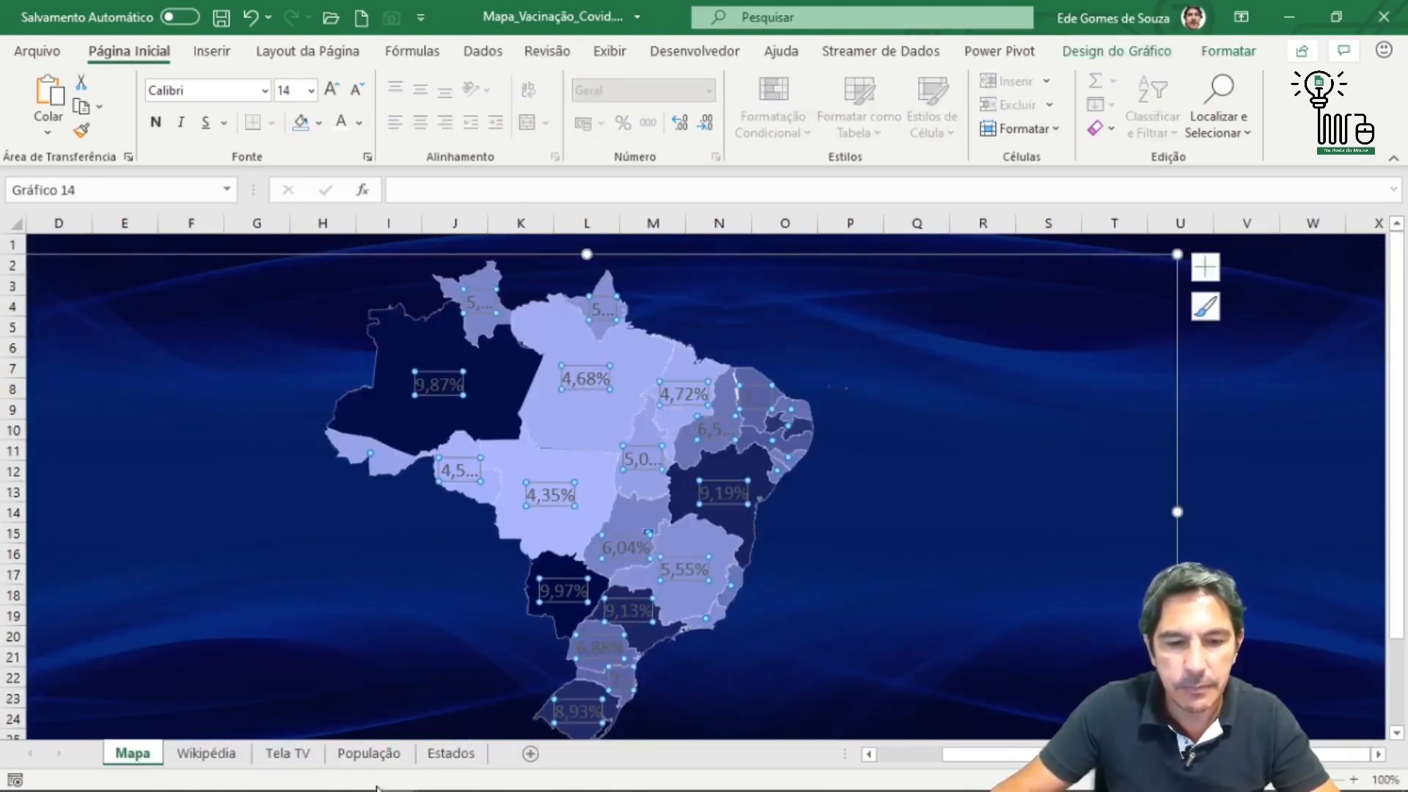
{"action": "left_click", "coordinate": [286, 753]}
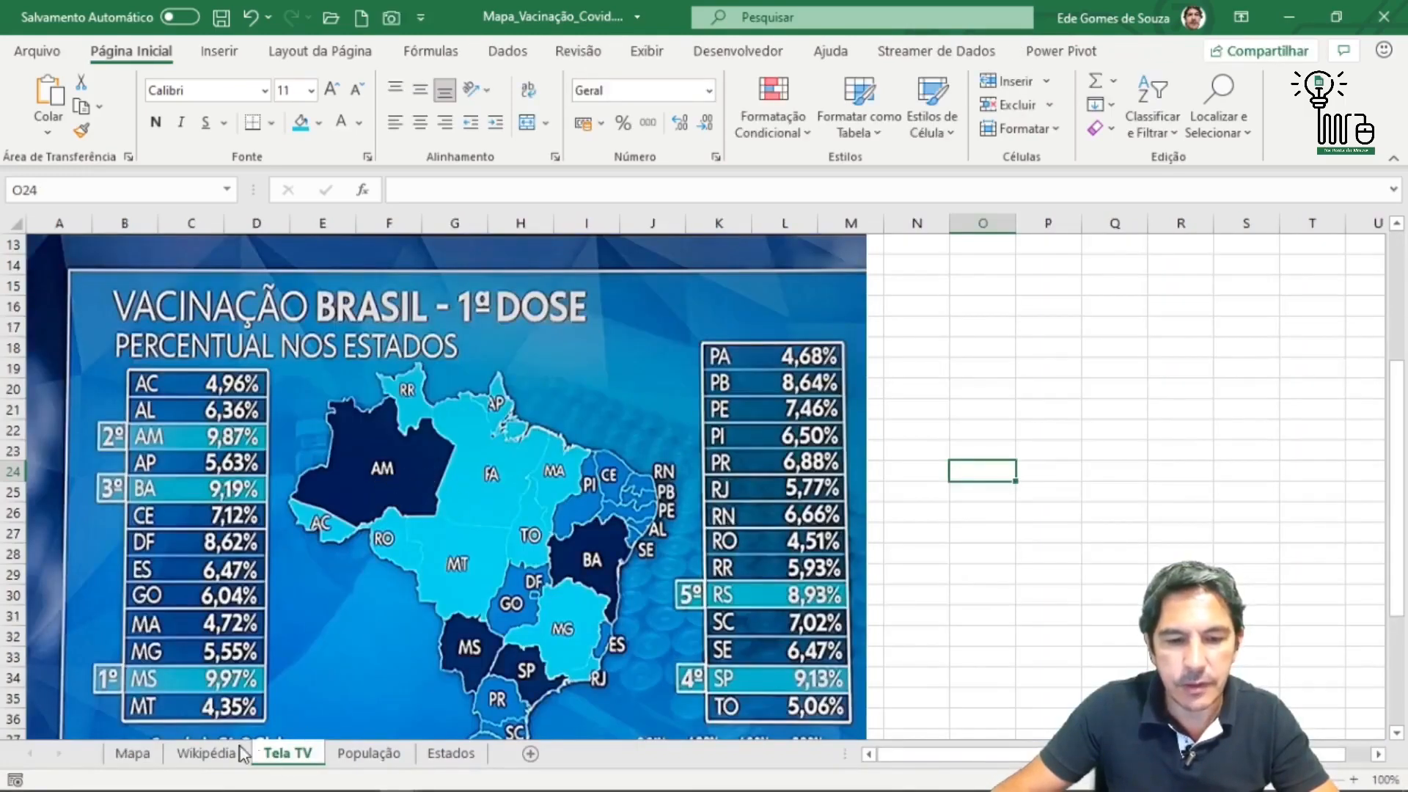
{"action": "left_click", "coordinate": [132, 753]}
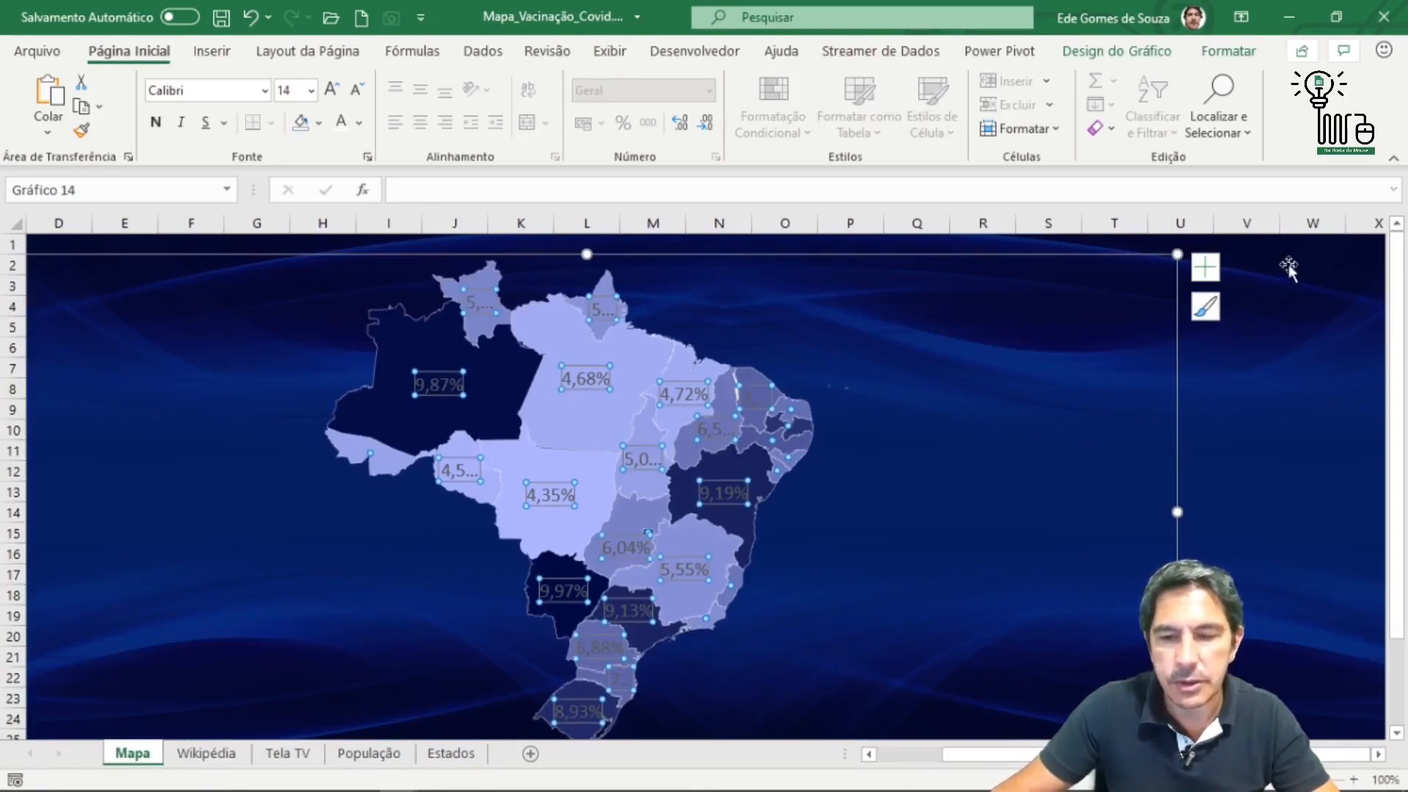
Set the map's data labels to show only the category name, without the value or the series name.
{"action": "left_click", "coordinate": [1207, 273]}
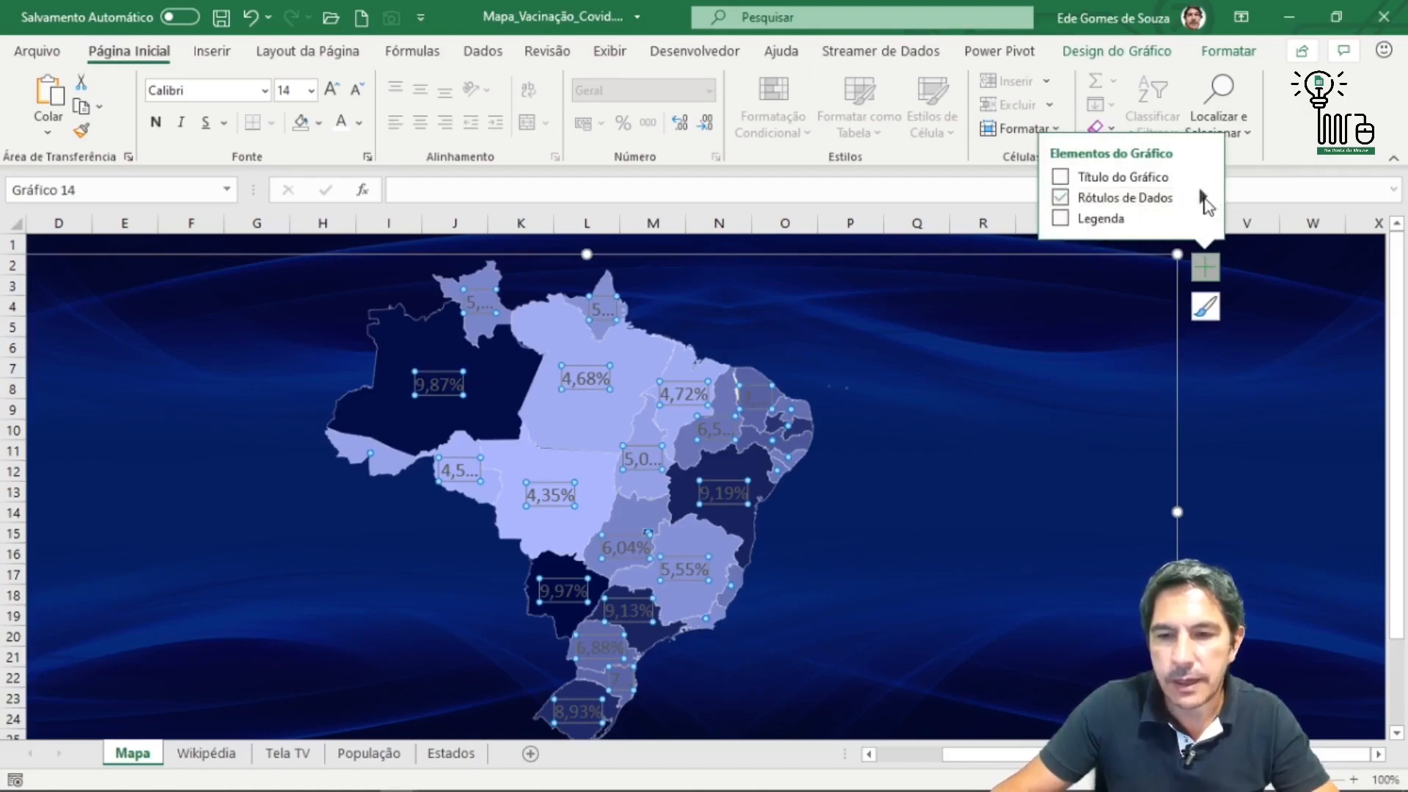
{"action": "mouse_move", "coordinate": [1203, 202]}
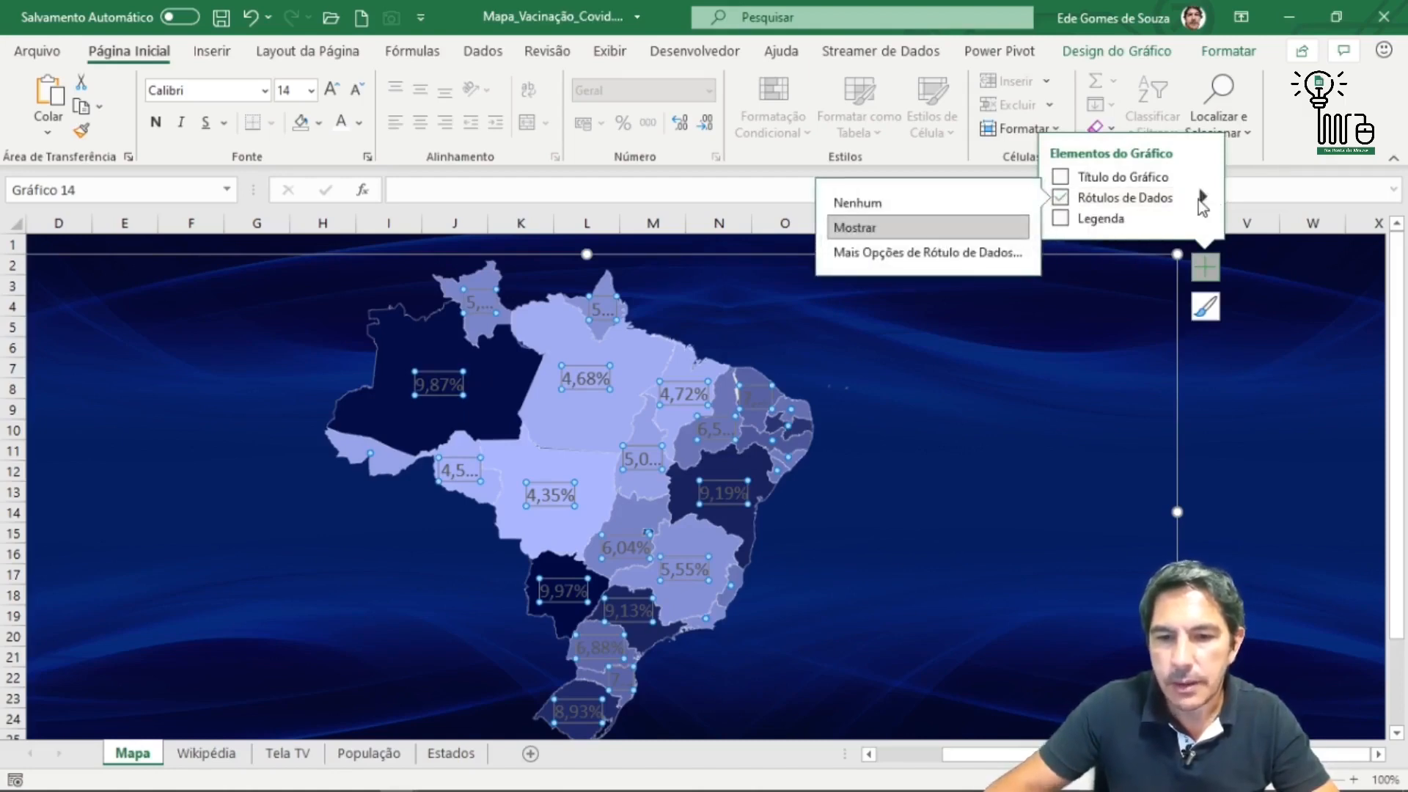
{"action": "left_click", "coordinate": [948, 253]}
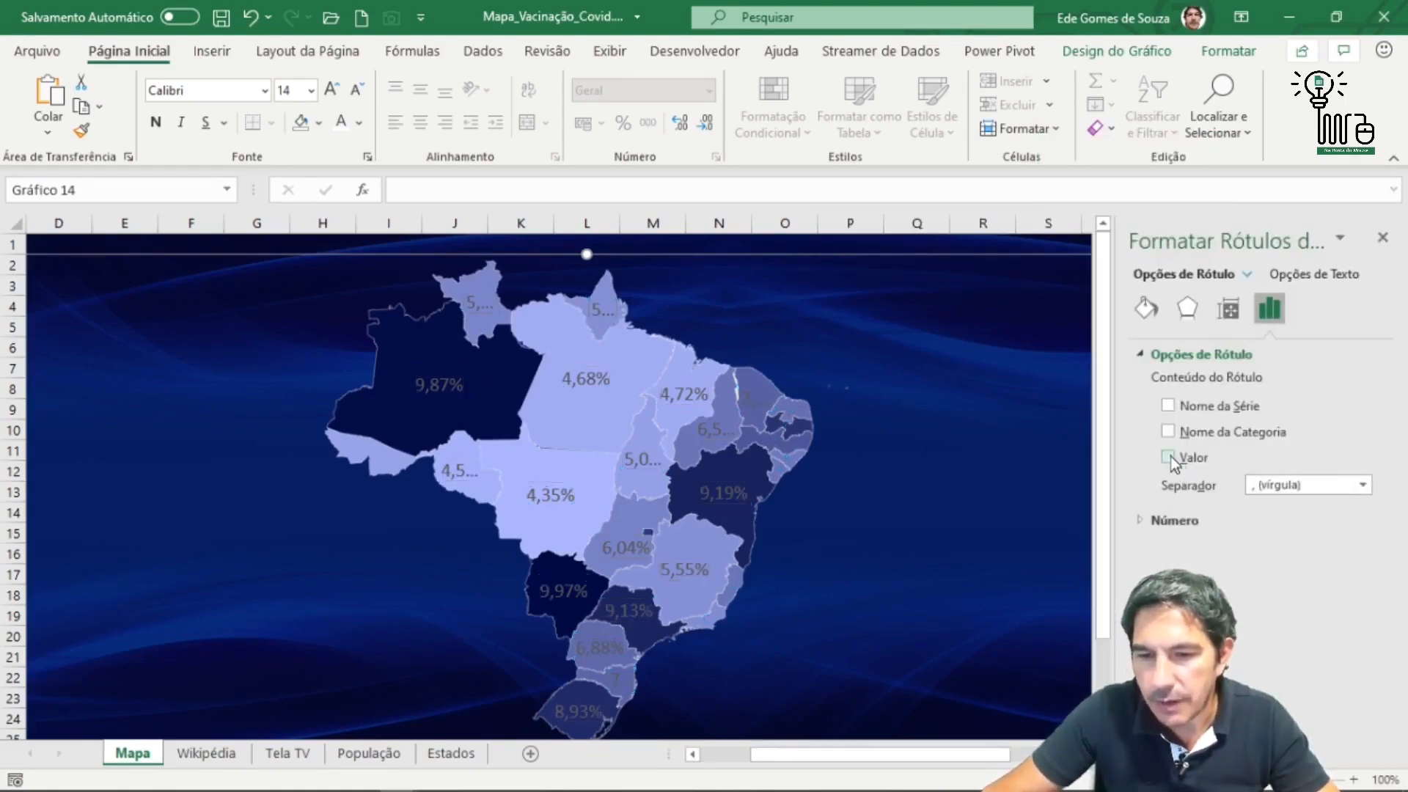
{"action": "left_click", "coordinate": [1168, 457]}
{"action": "left_click", "coordinate": [1168, 406]}
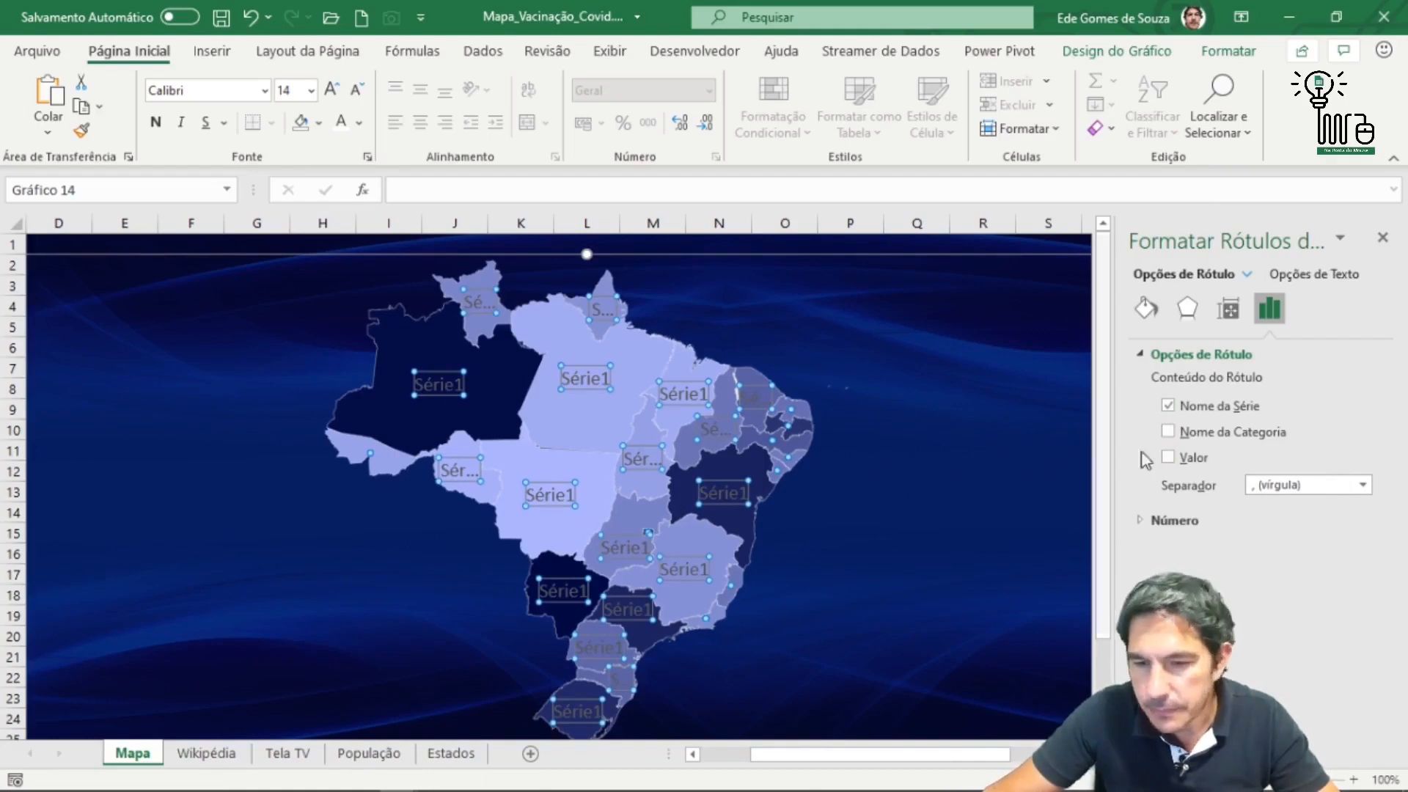
{"action": "left_click", "coordinate": [1168, 432]}
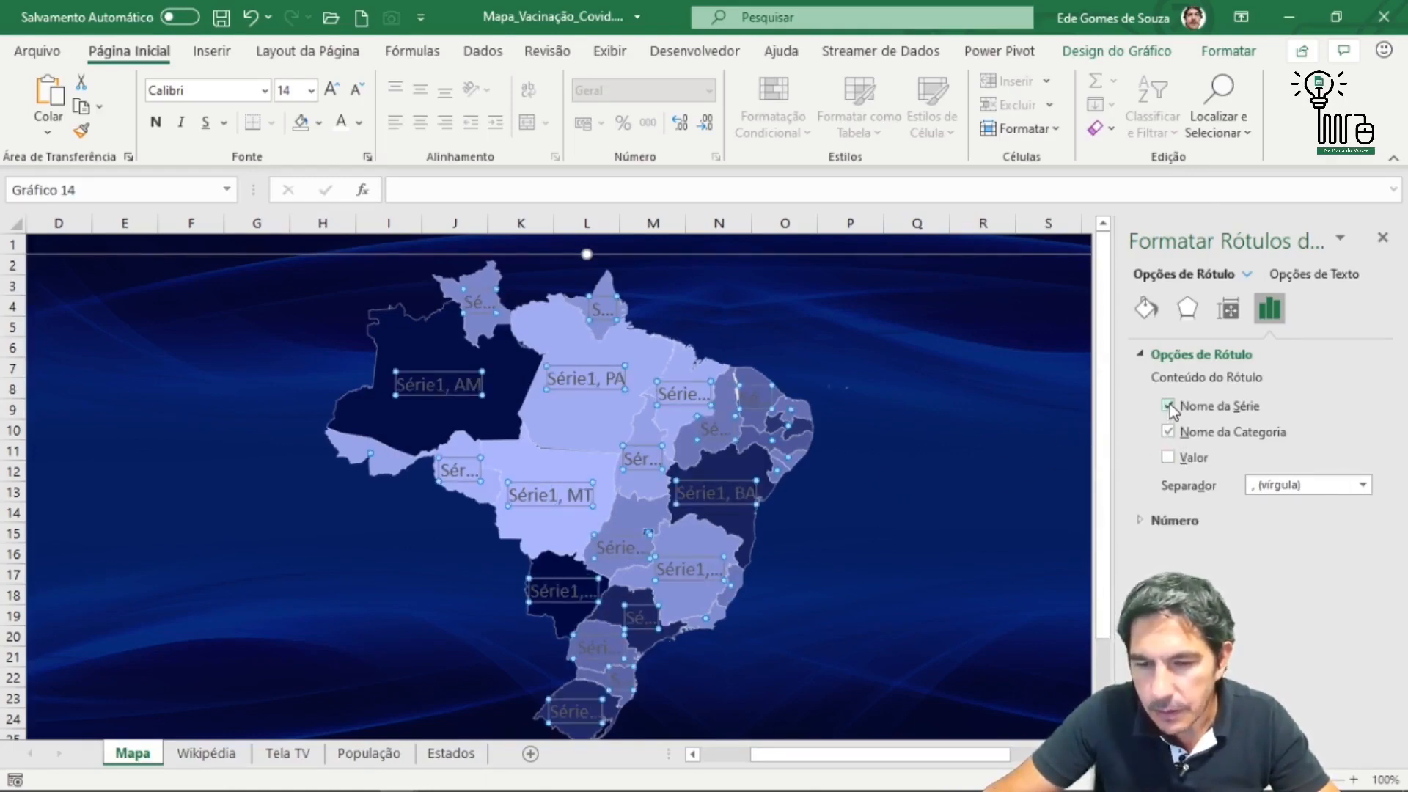
{"action": "left_click", "coordinate": [1169, 405]}
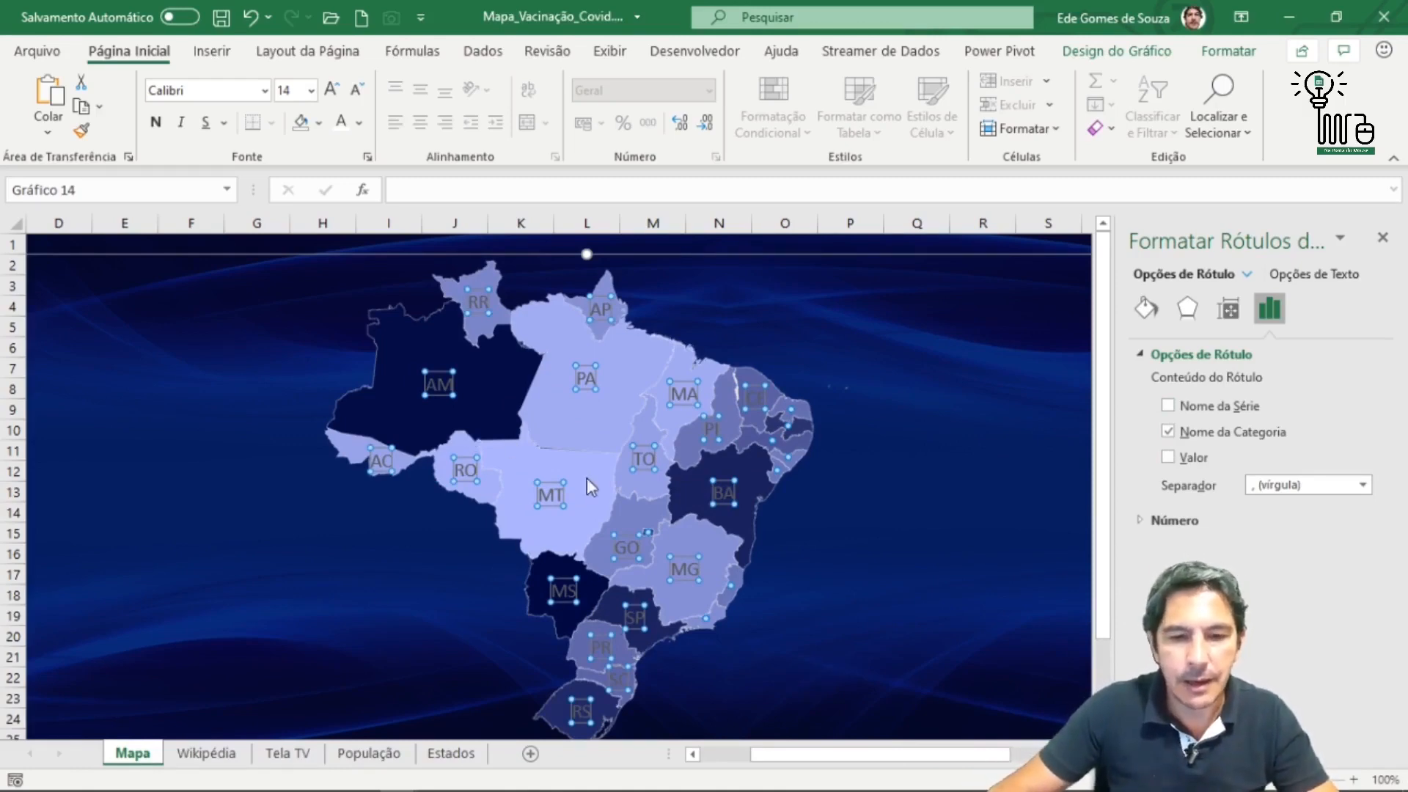
Make the state labels on the map white and compare them with the reference picture on the Tela TV sheet.
{"action": "mouse_move", "coordinate": [549, 502]}
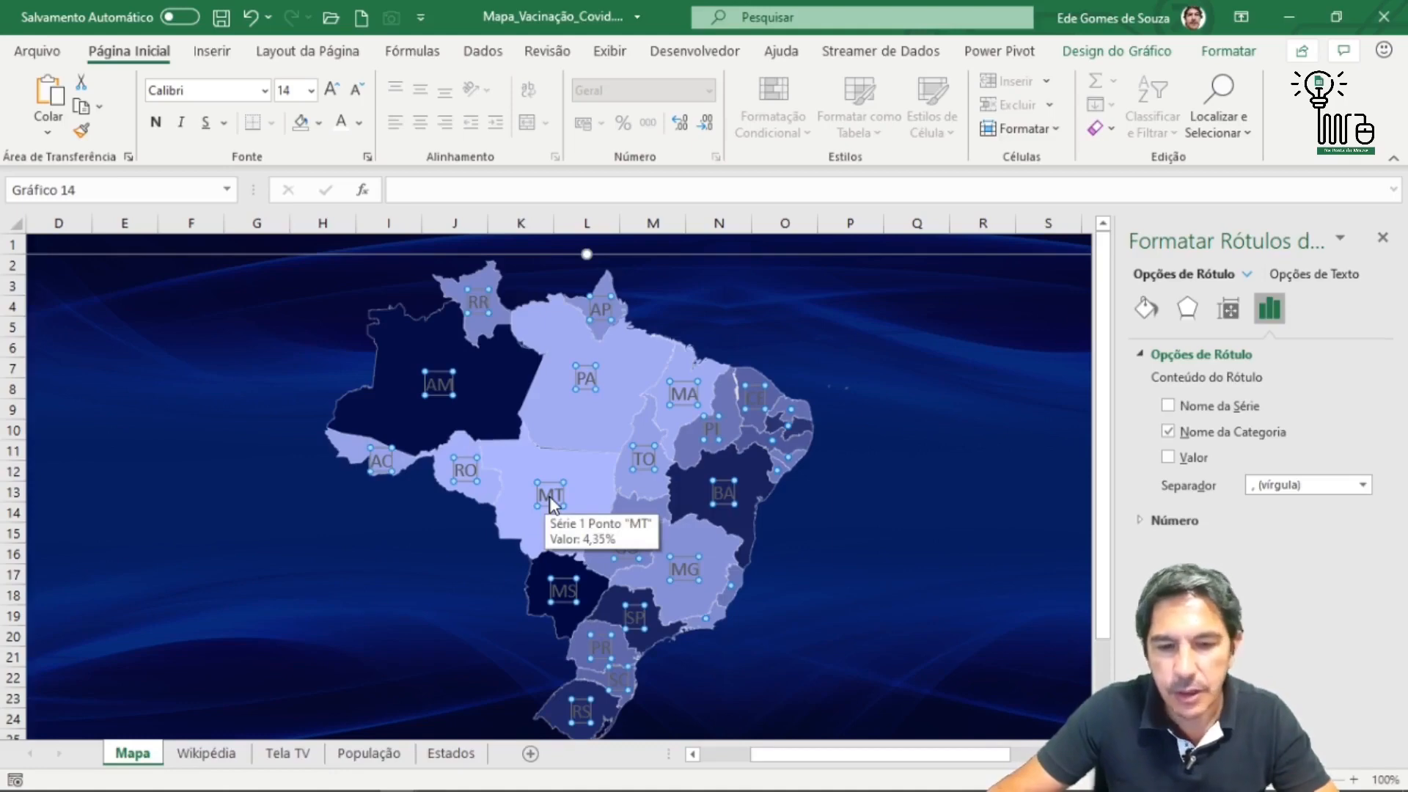
{"action": "left_click", "coordinate": [549, 501]}
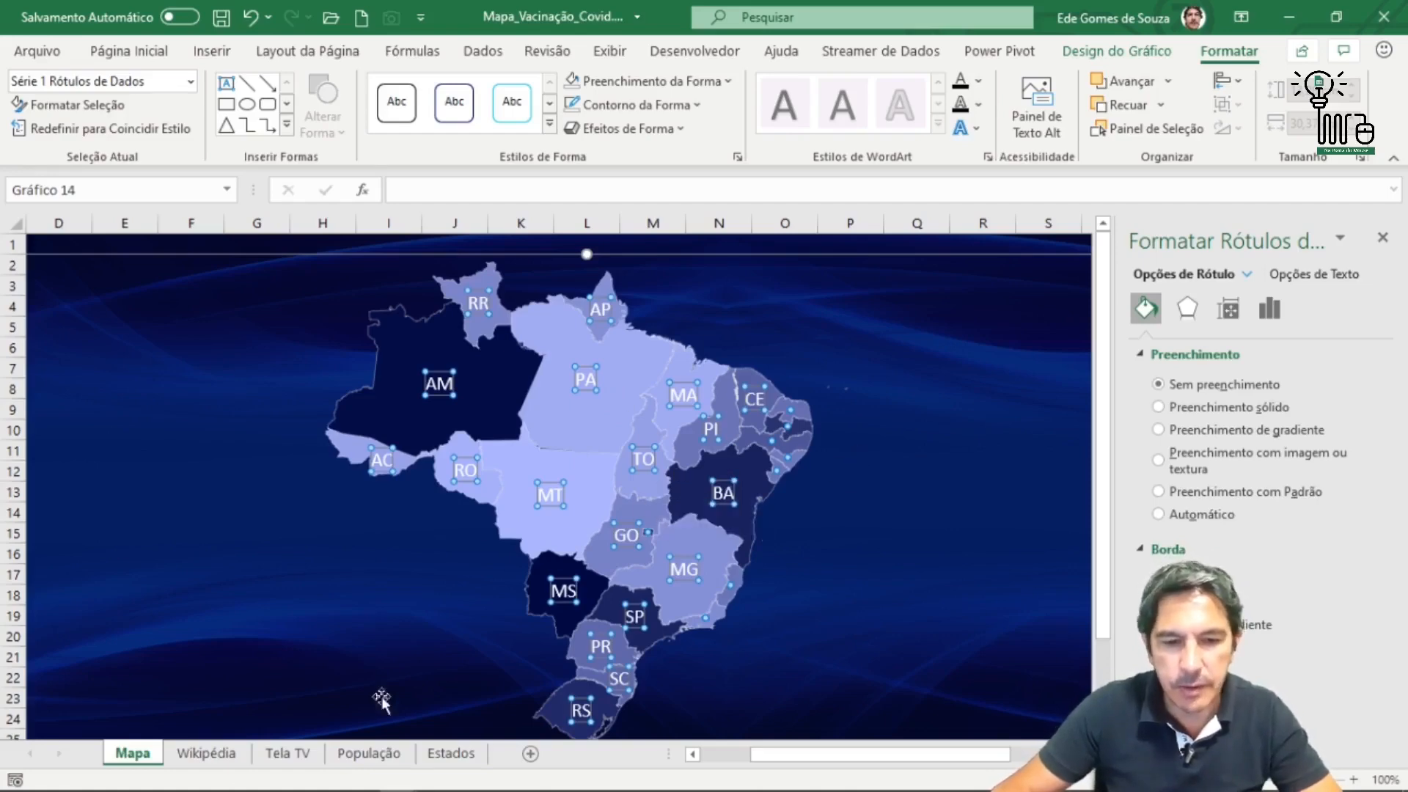
{"action": "left_click", "coordinate": [284, 753]}
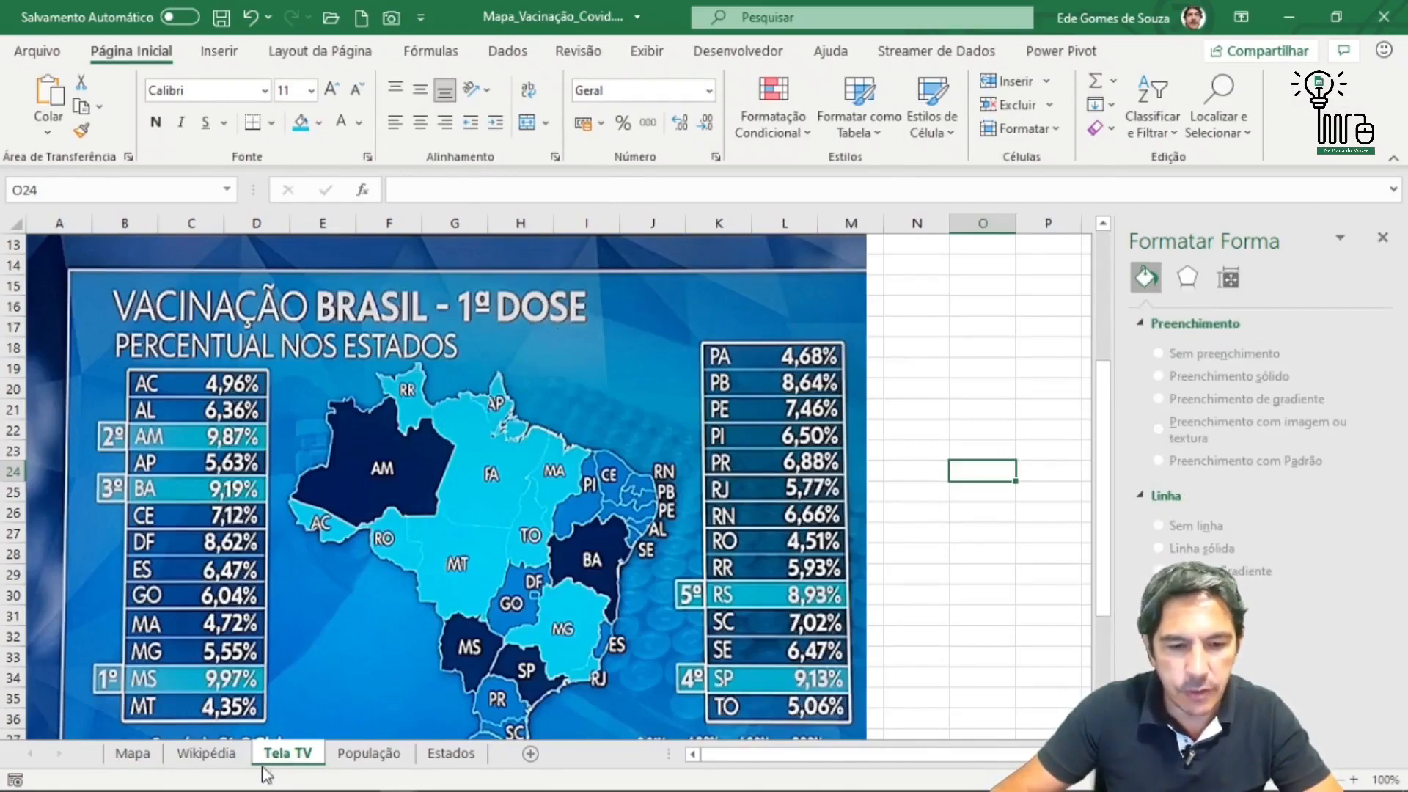
{"action": "left_click", "coordinate": [143, 760]}
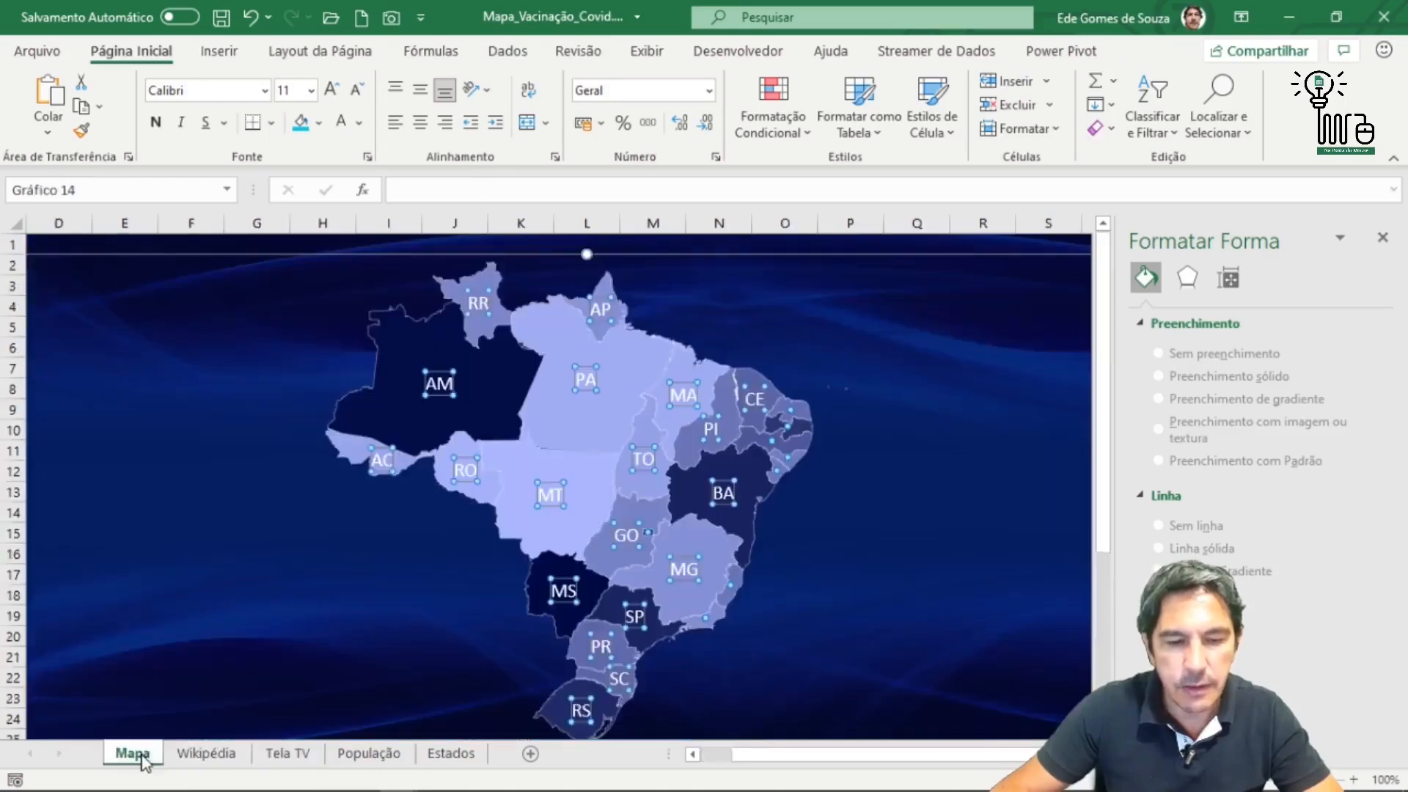
Make the map's state labels bold and set their font size to 16.
{"action": "left_click", "coordinate": [639, 462]}
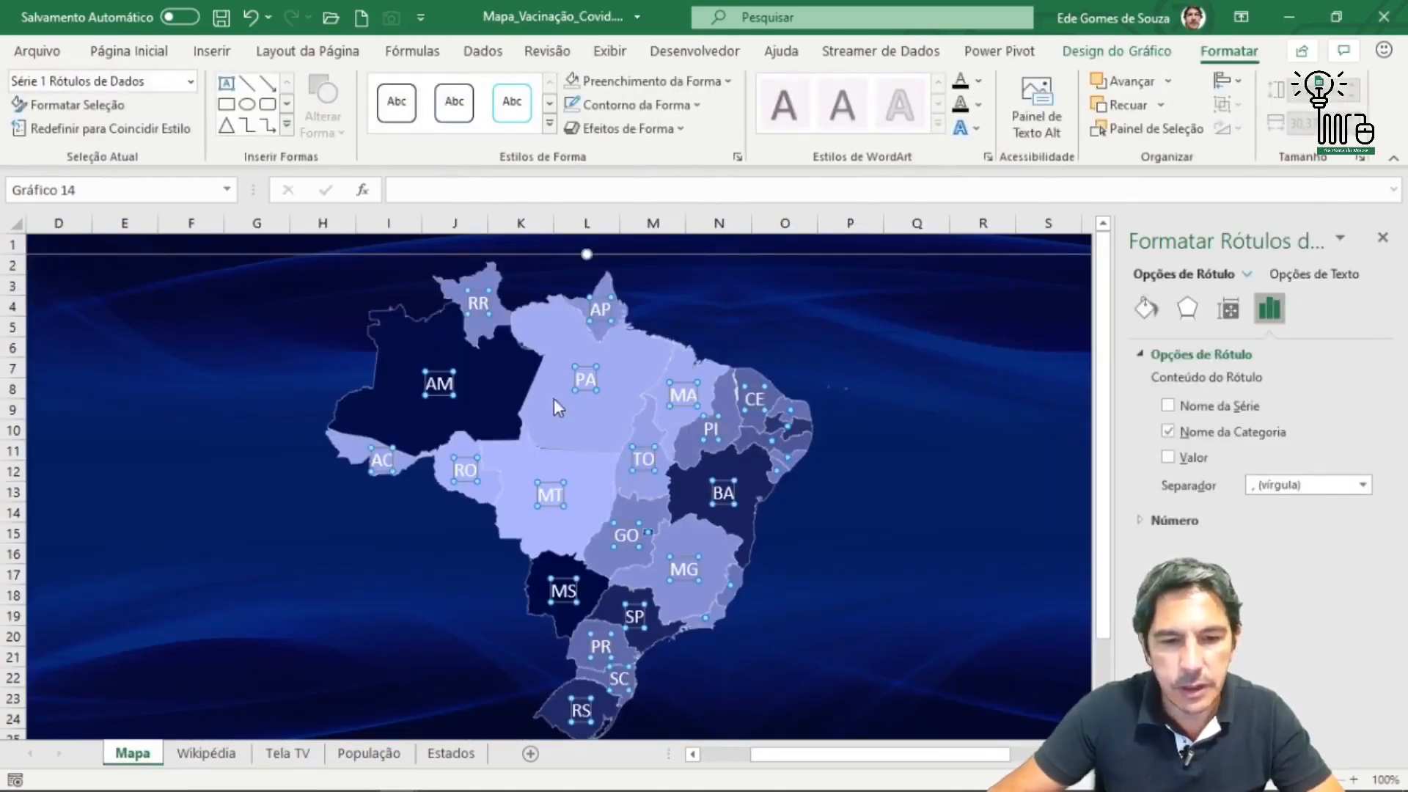
{"action": "left_click", "coordinate": [129, 51]}
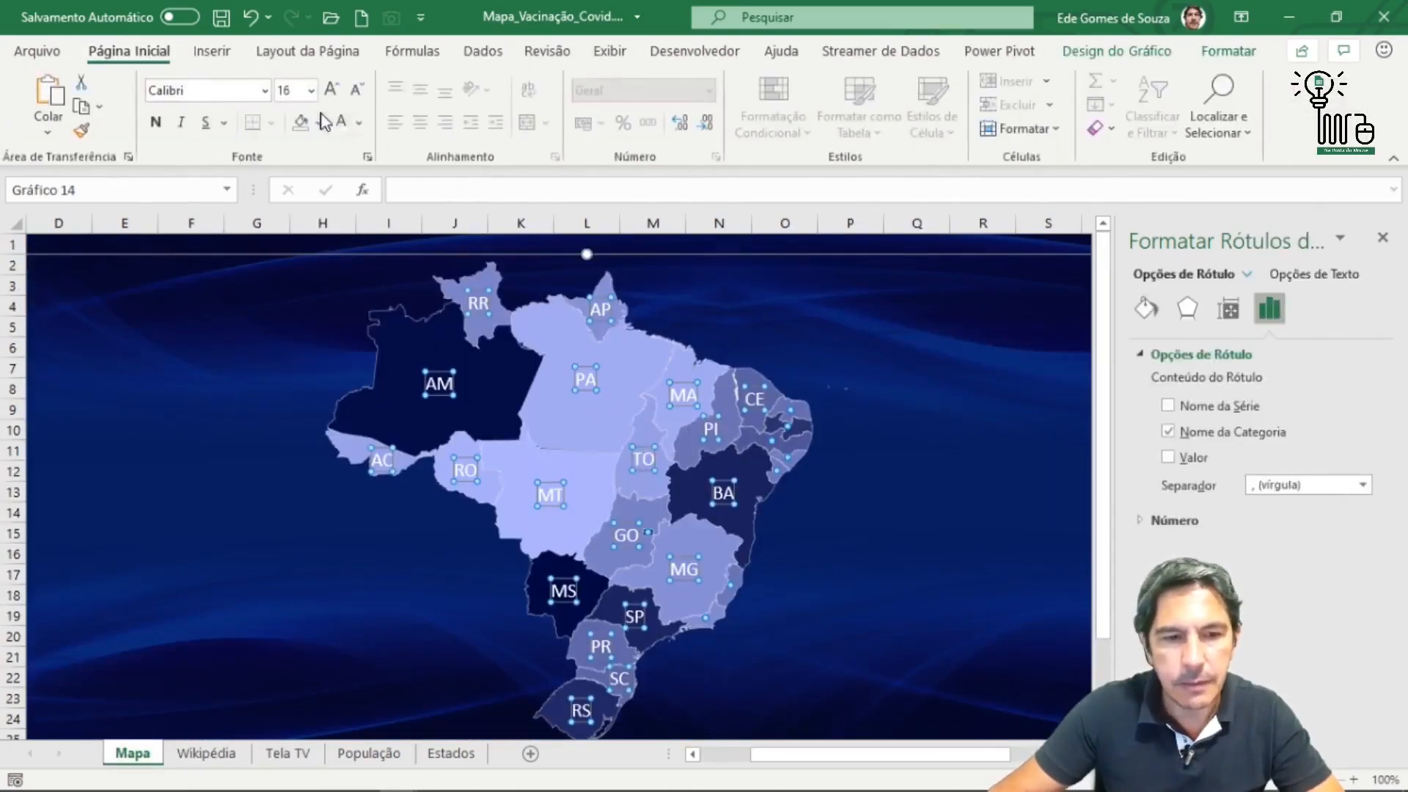
{"action": "left_click", "coordinate": [157, 122]}
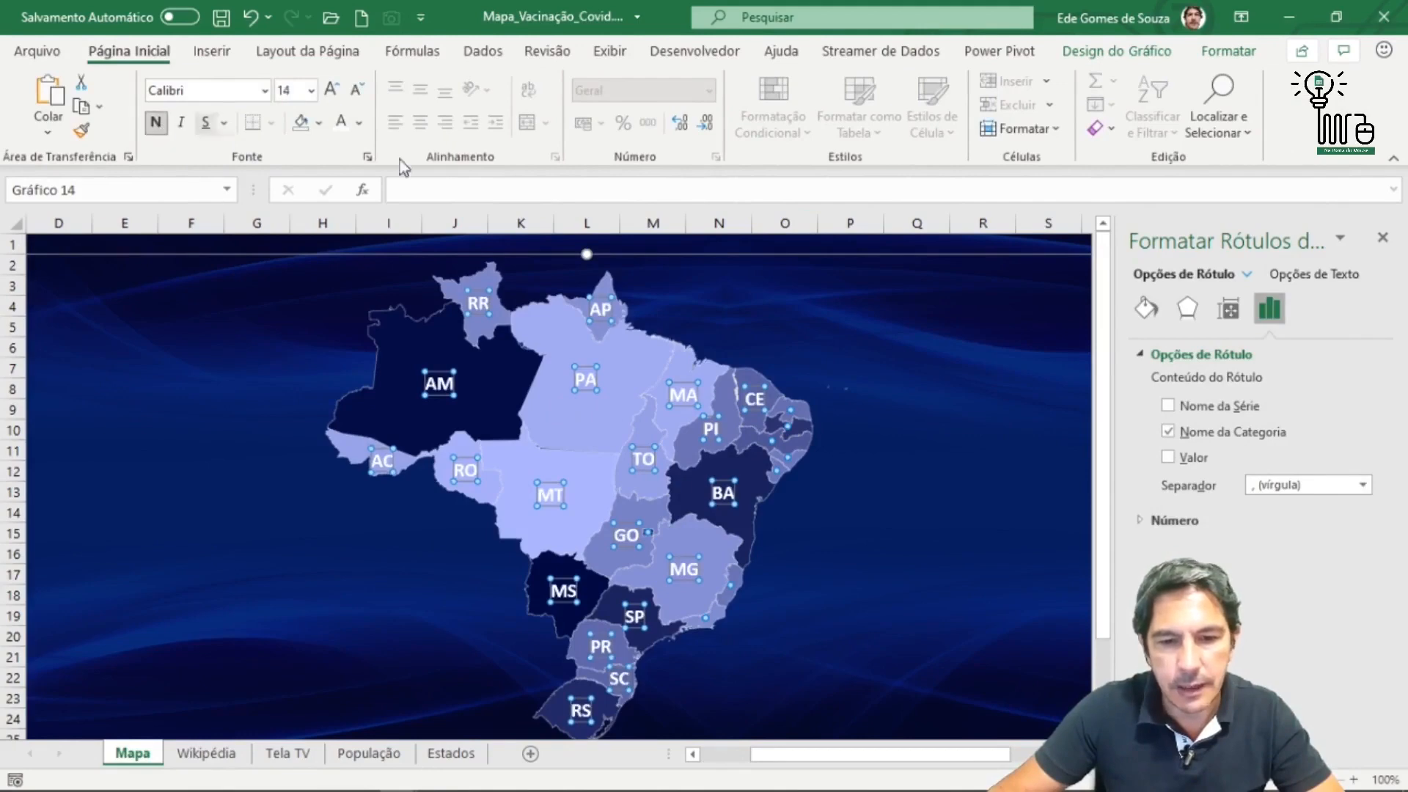
{"action": "left_click", "coordinate": [331, 89]}
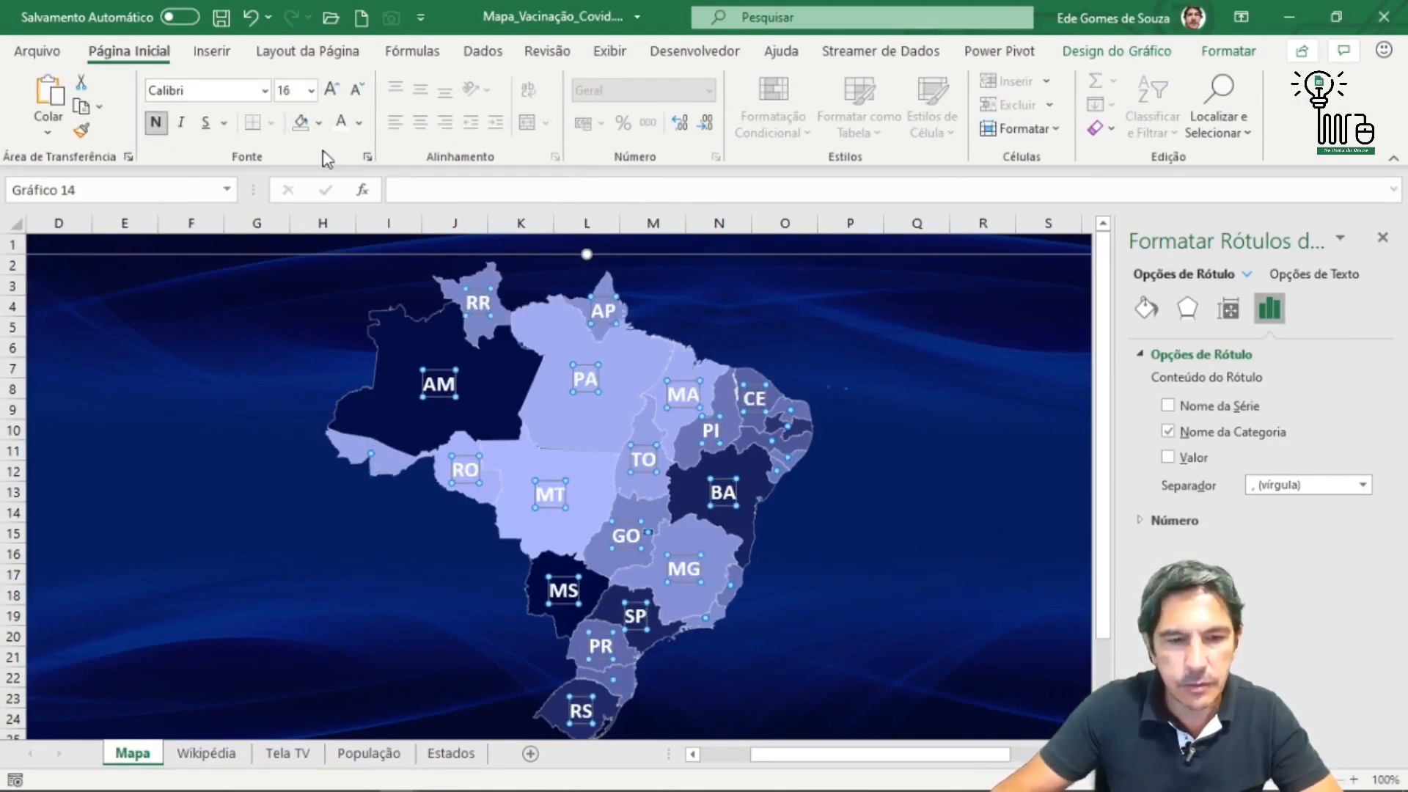
{"action": "left_click", "coordinate": [408, 569]}
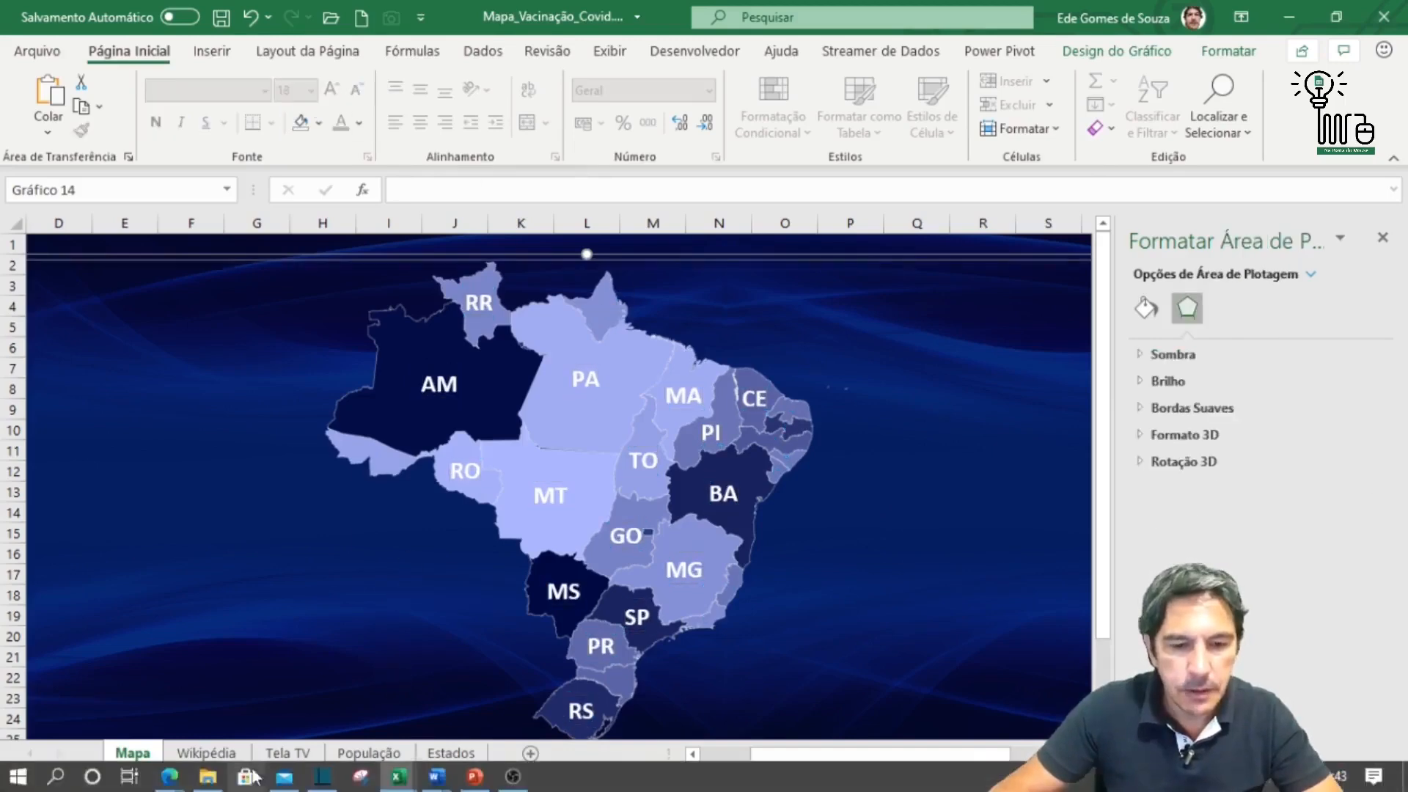
Delete the map chart from the Estados sheet and review the state ranking in the reference picture on the Tela TV sheet.
{"action": "left_click", "coordinate": [427, 761]}
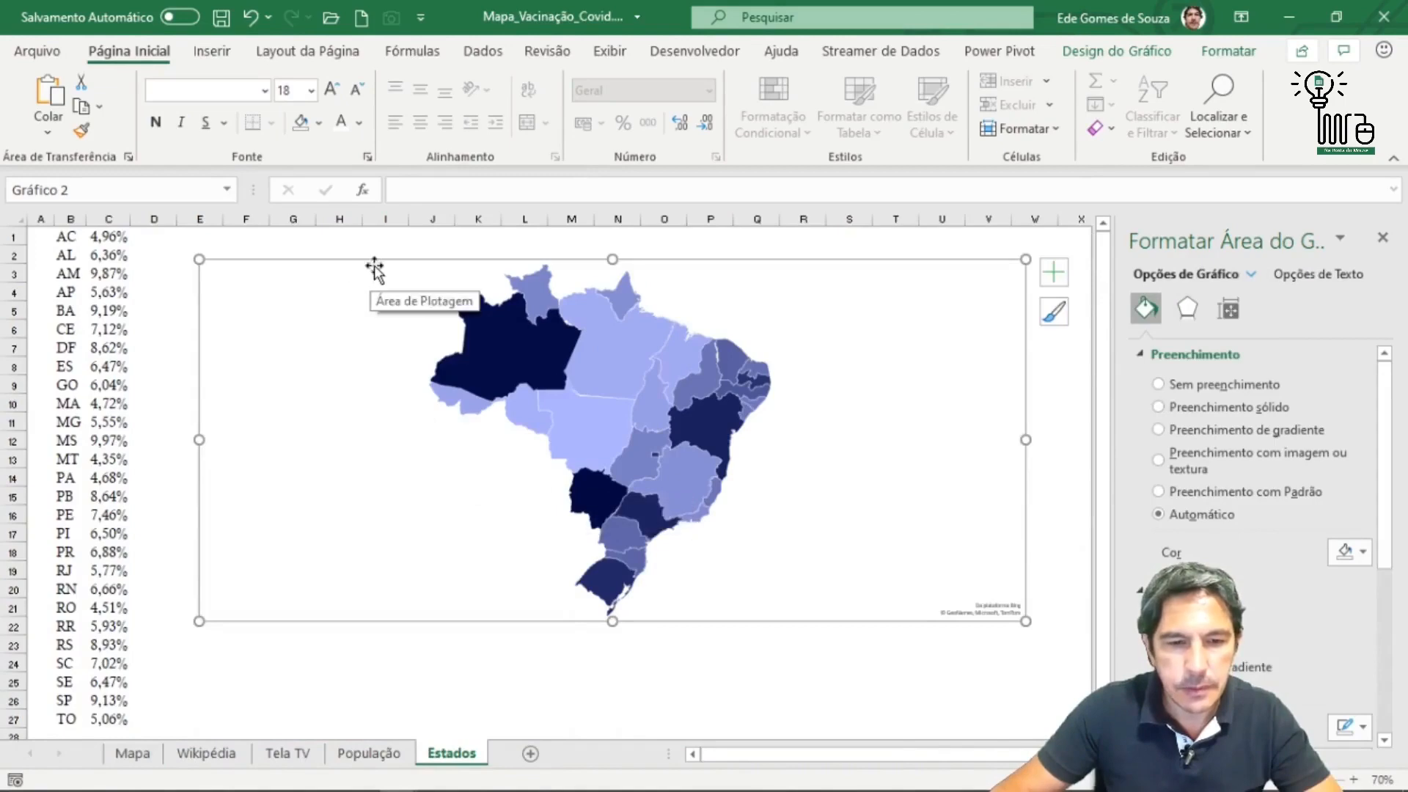
{"action": "key", "text": "Delete"}
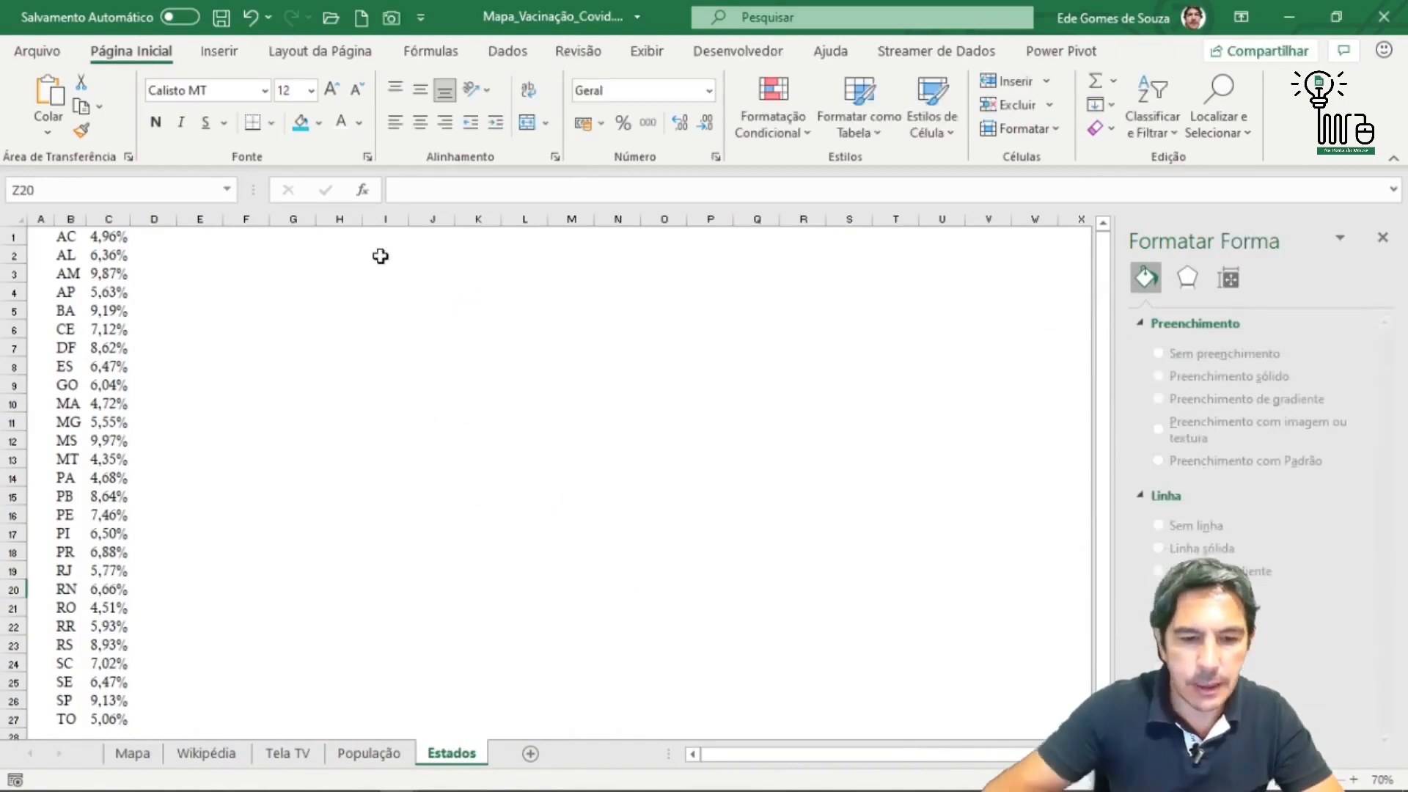
{"action": "left_click", "coordinate": [300, 753]}
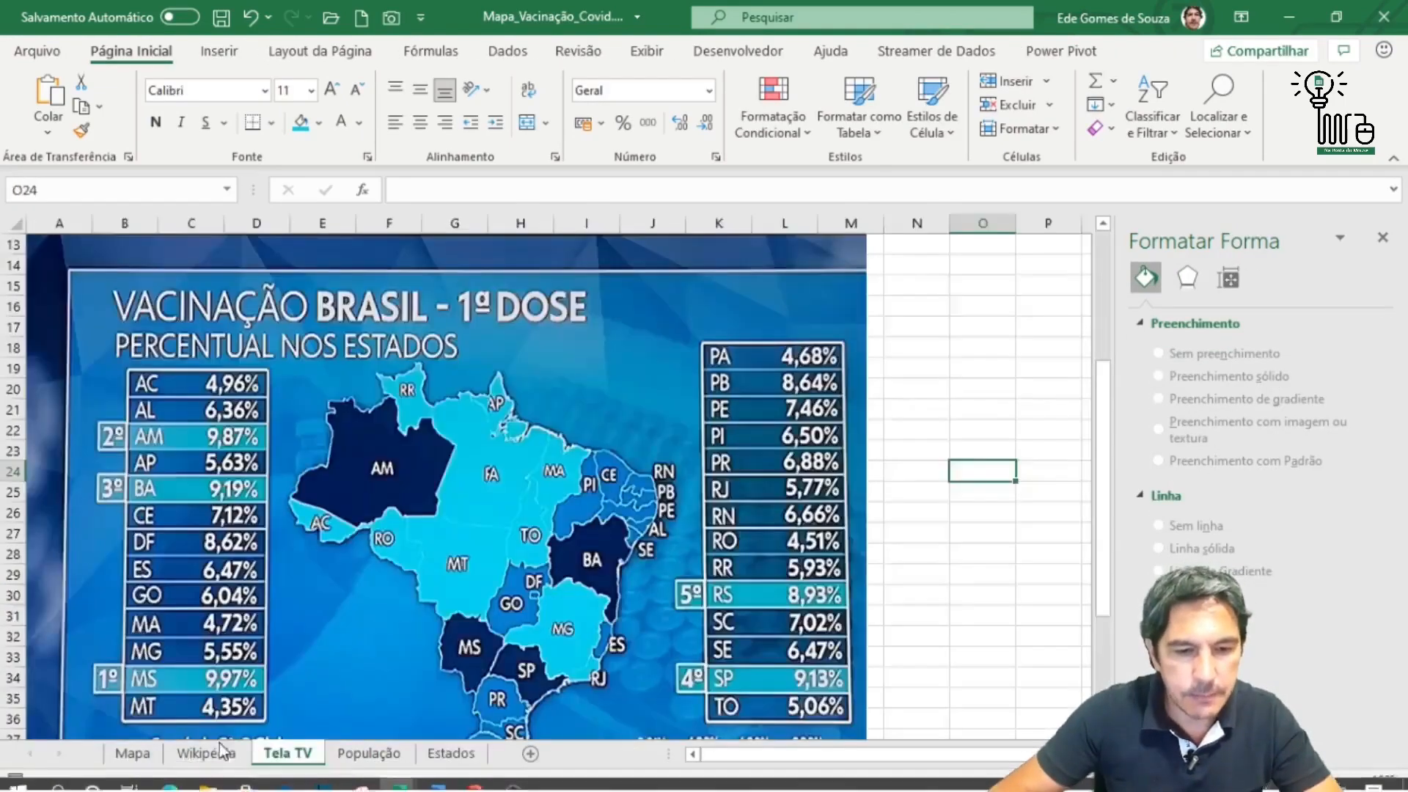
{"action": "left_click", "coordinate": [134, 753]}
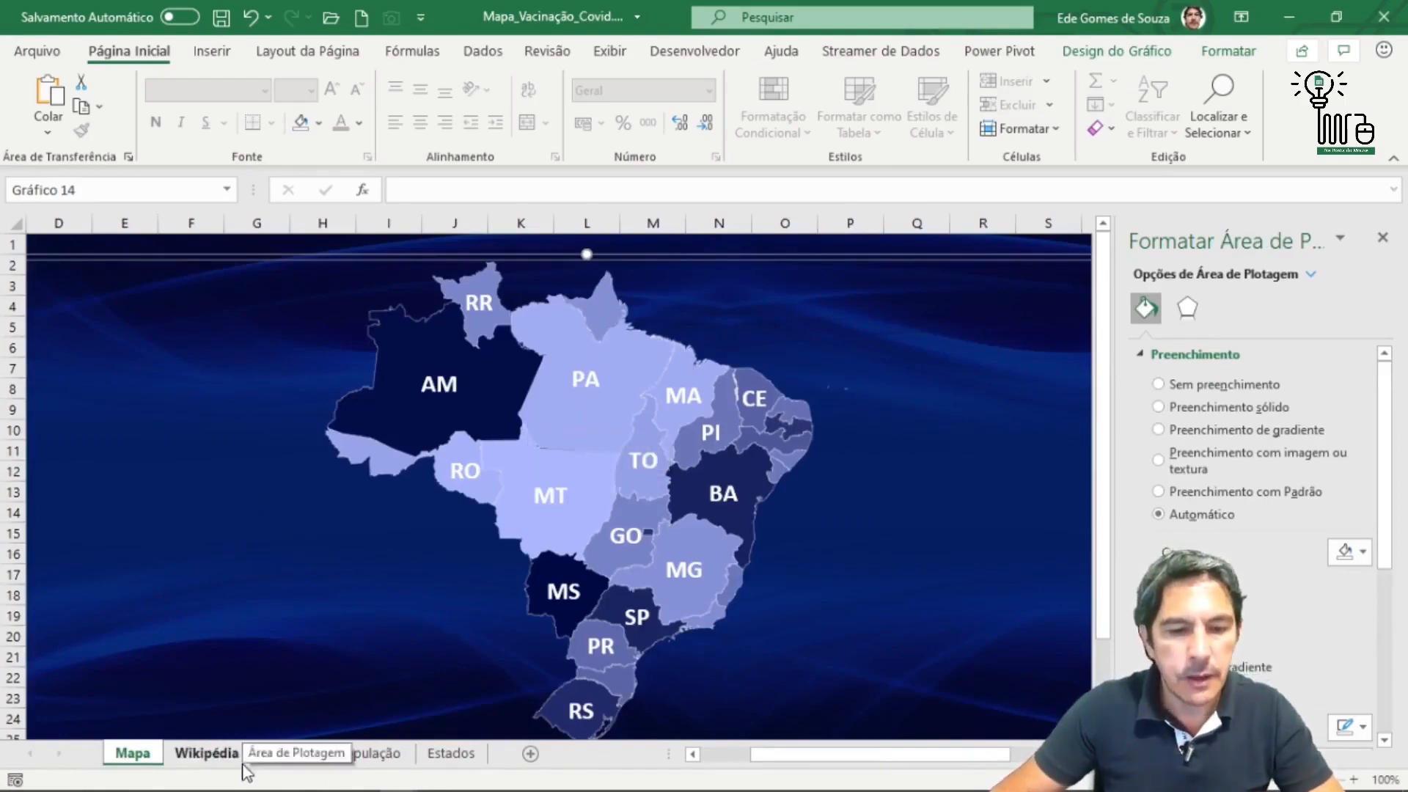
Start an ORDEM.EQ formula in cell A1 of the Estados sheet with C1 as the number to rank.
{"action": "left_click", "coordinate": [440, 758]}
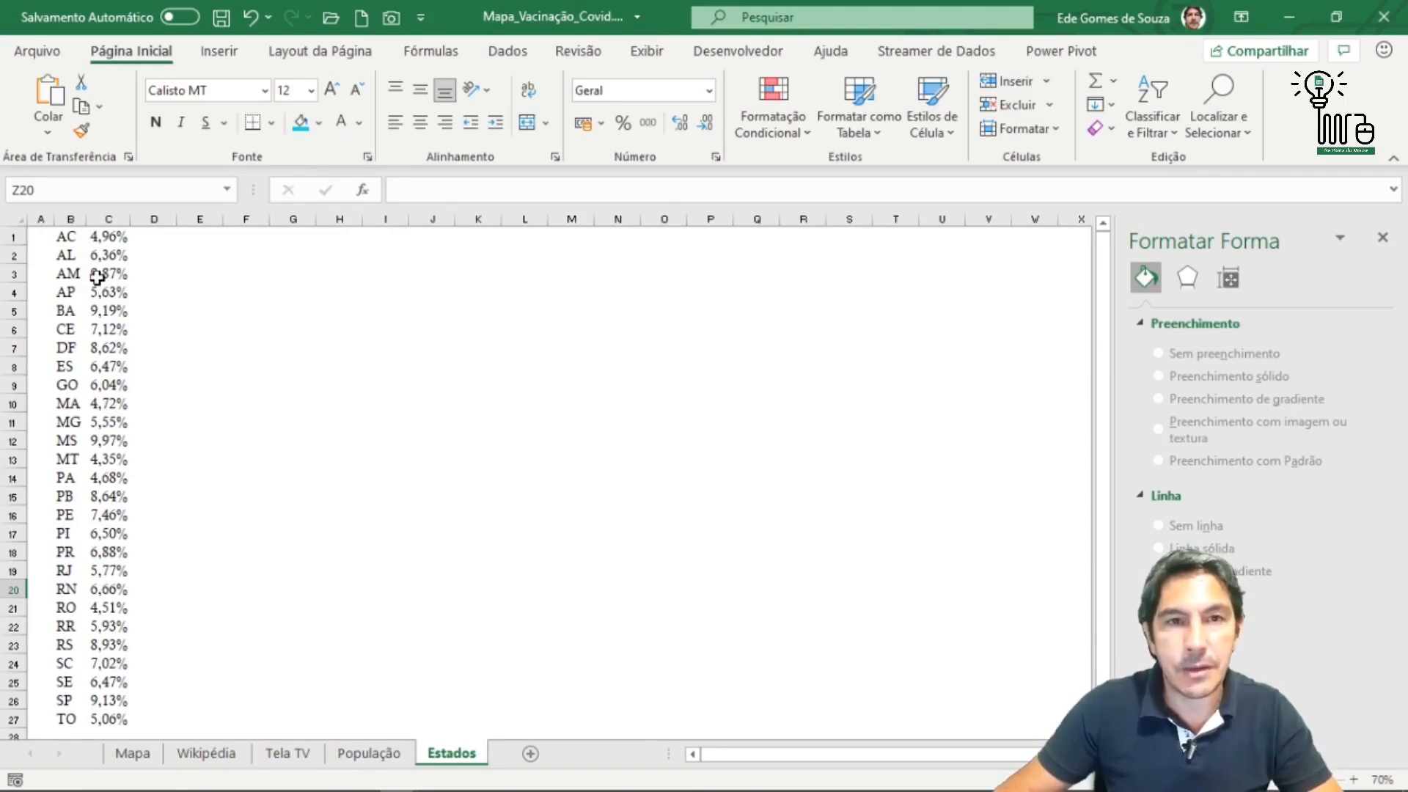
{"action": "left_click", "coordinate": [33, 242]}
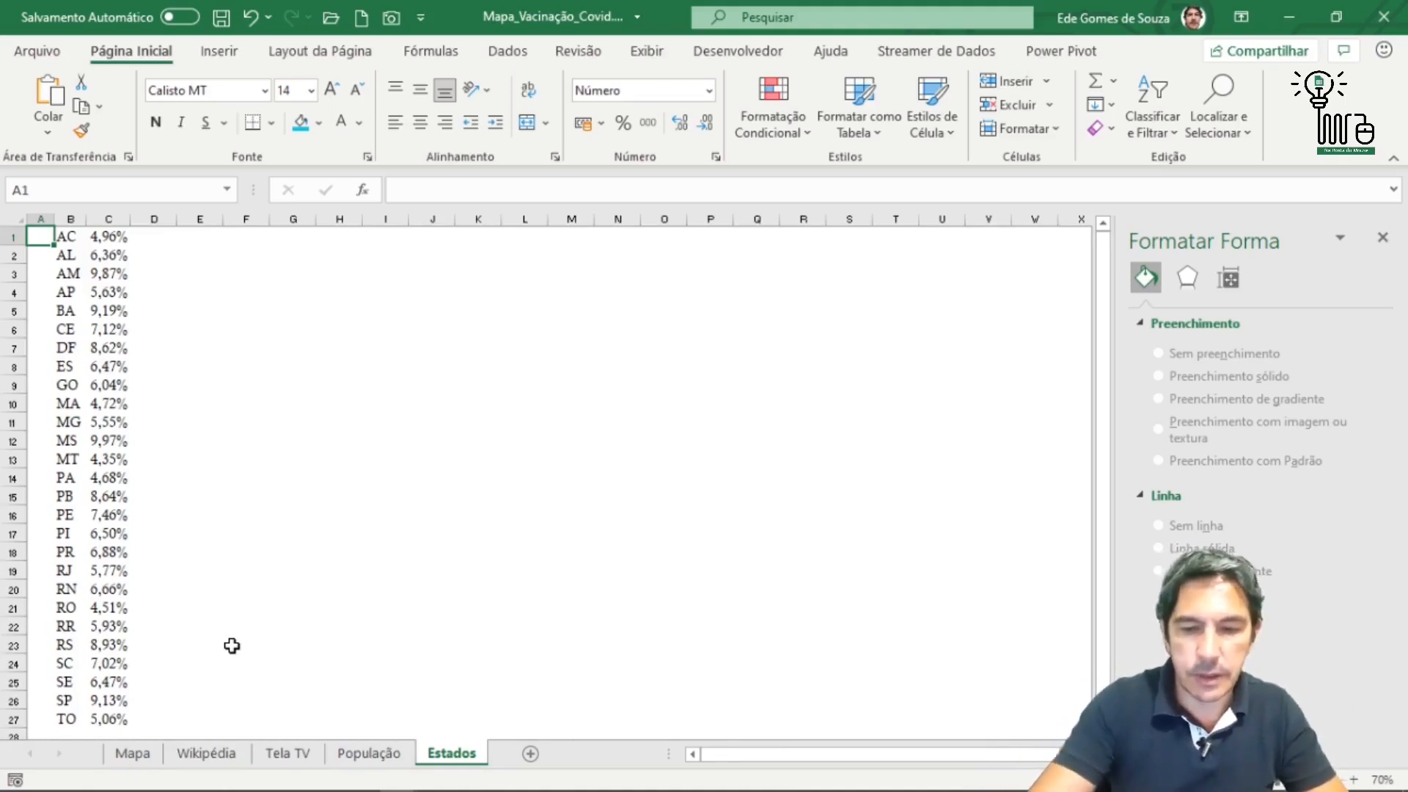
{"action": "type", "text": "="}
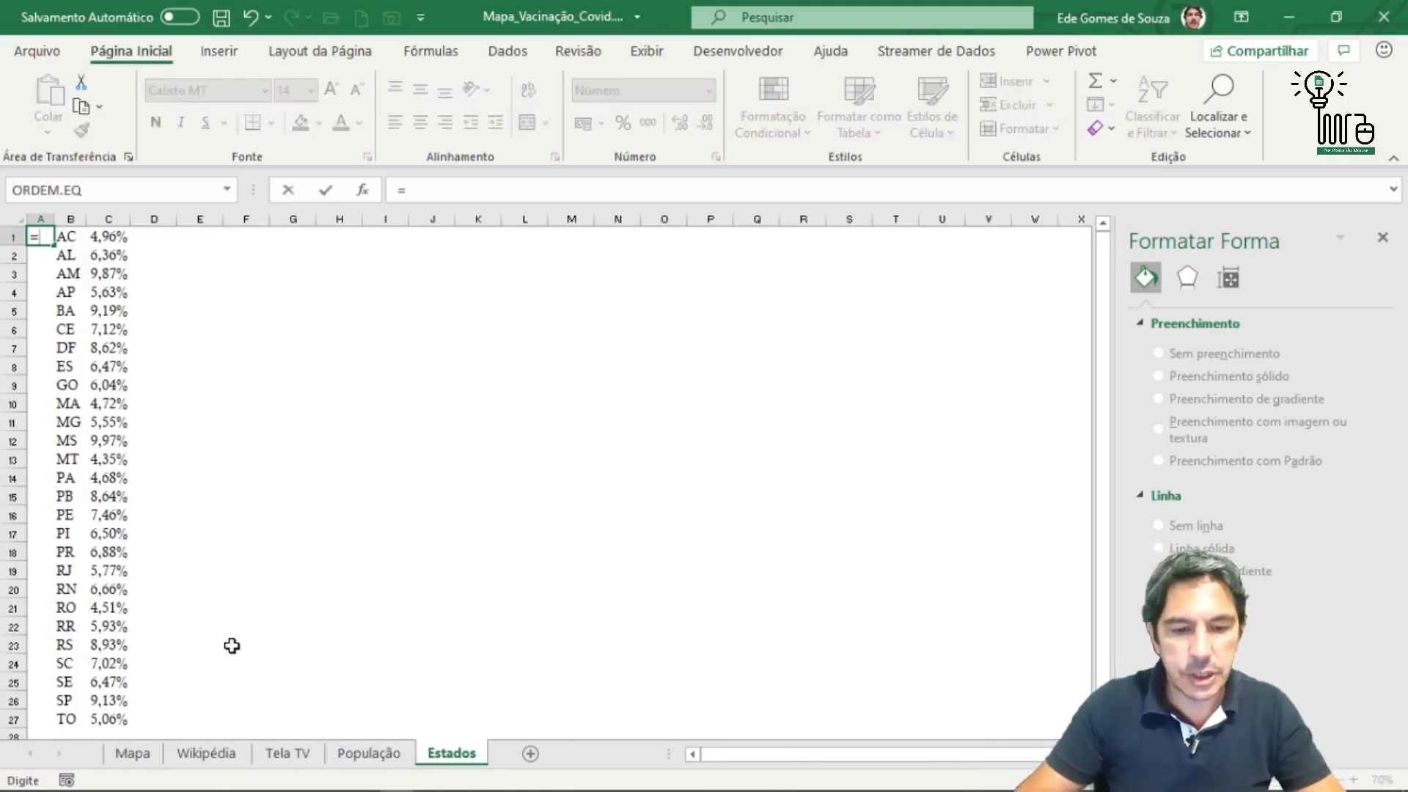
{"action": "type", "text": "ORDE"}
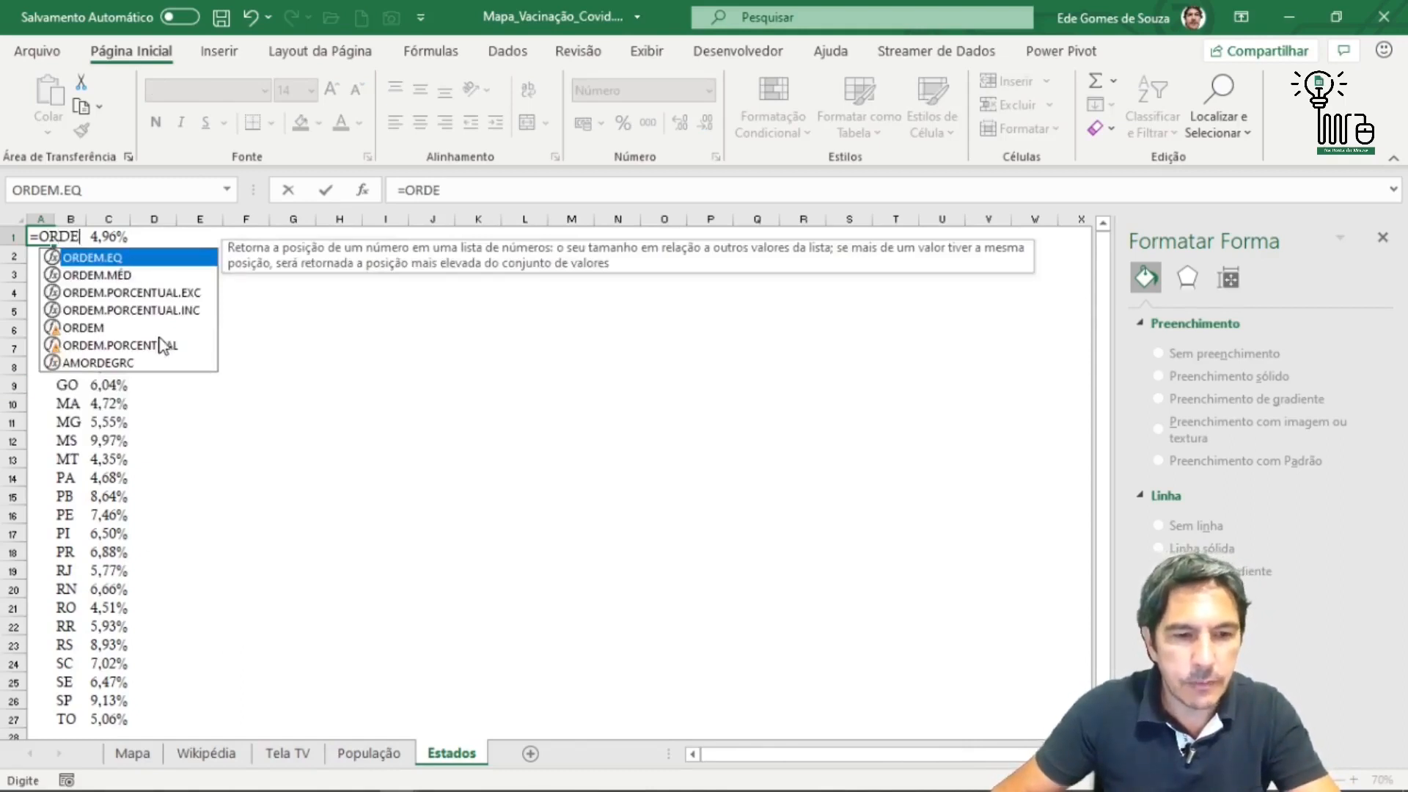
{"action": "key", "text": "Tab"}
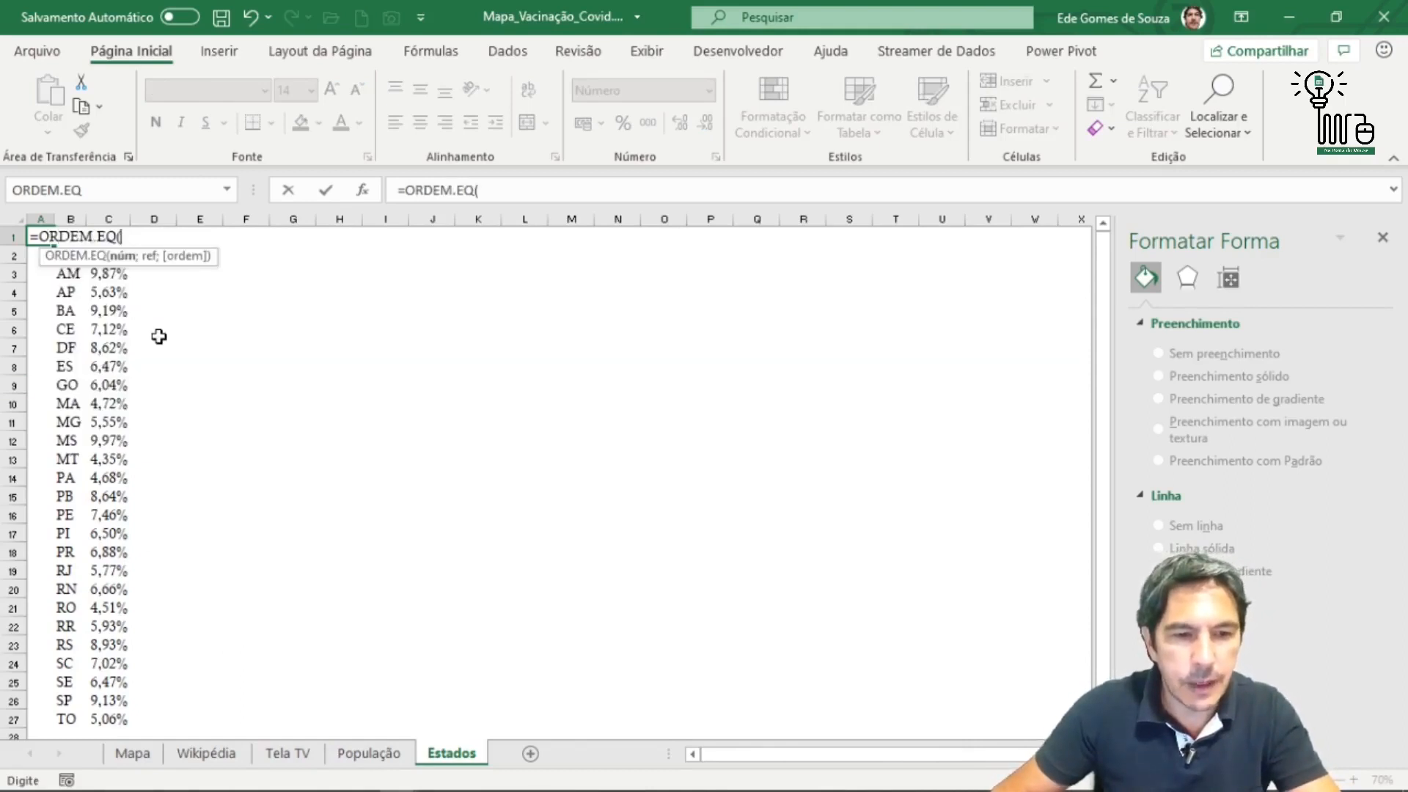
{"action": "left_click", "coordinate": [362, 190]}
{"action": "left_click_drag", "start_coordinate": [712, 290], "coordinate": [456, 256]}
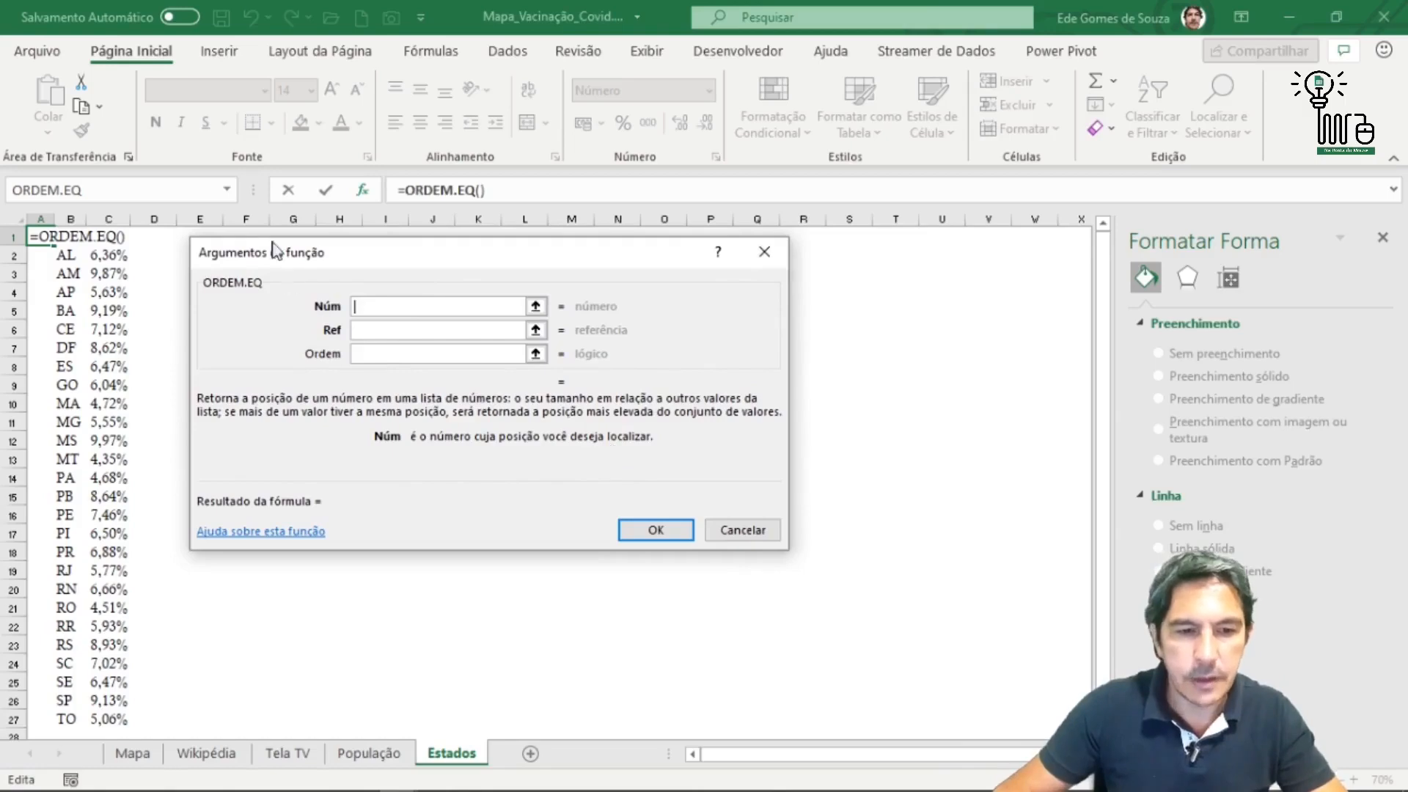
{"action": "left_click", "coordinate": [154, 241]}
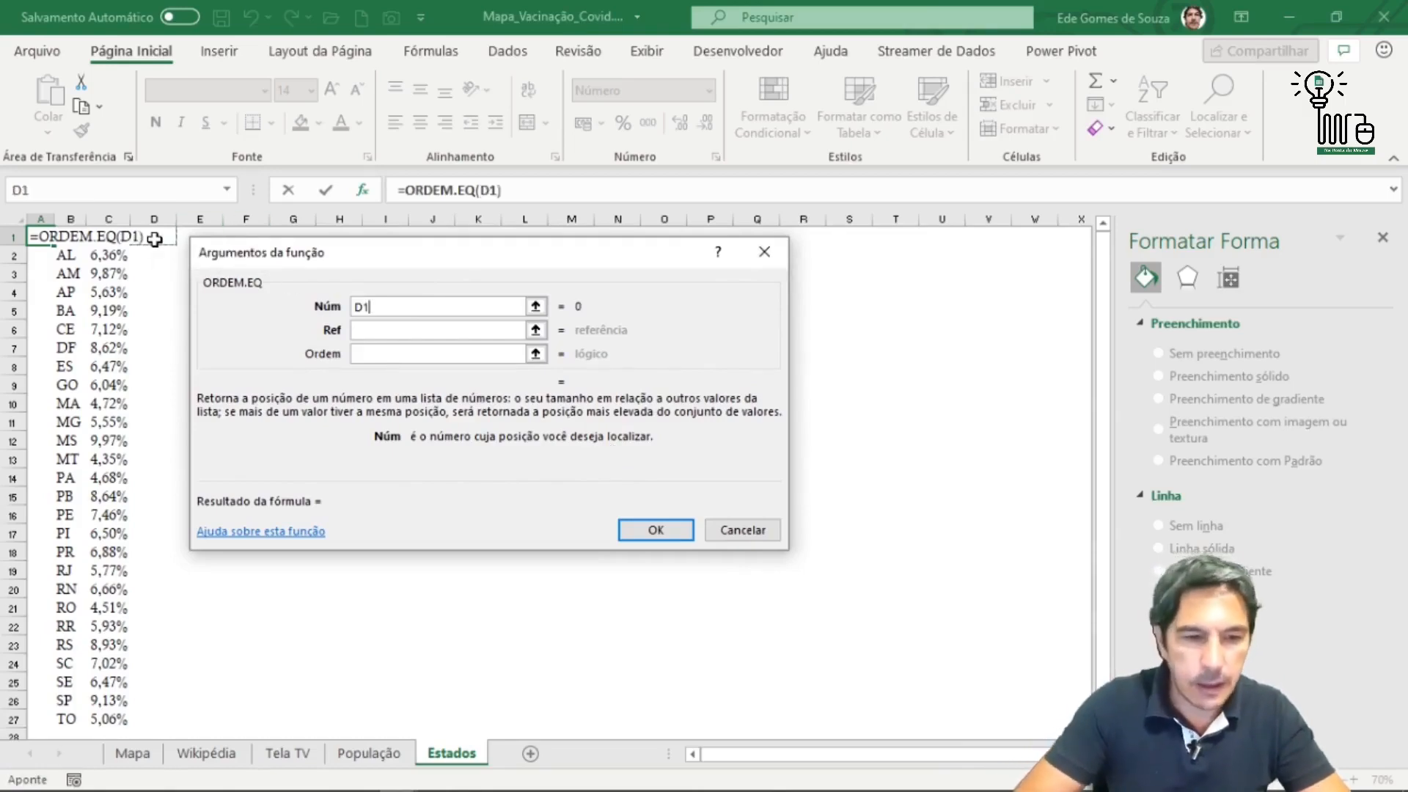
{"action": "key", "text": "Left"}
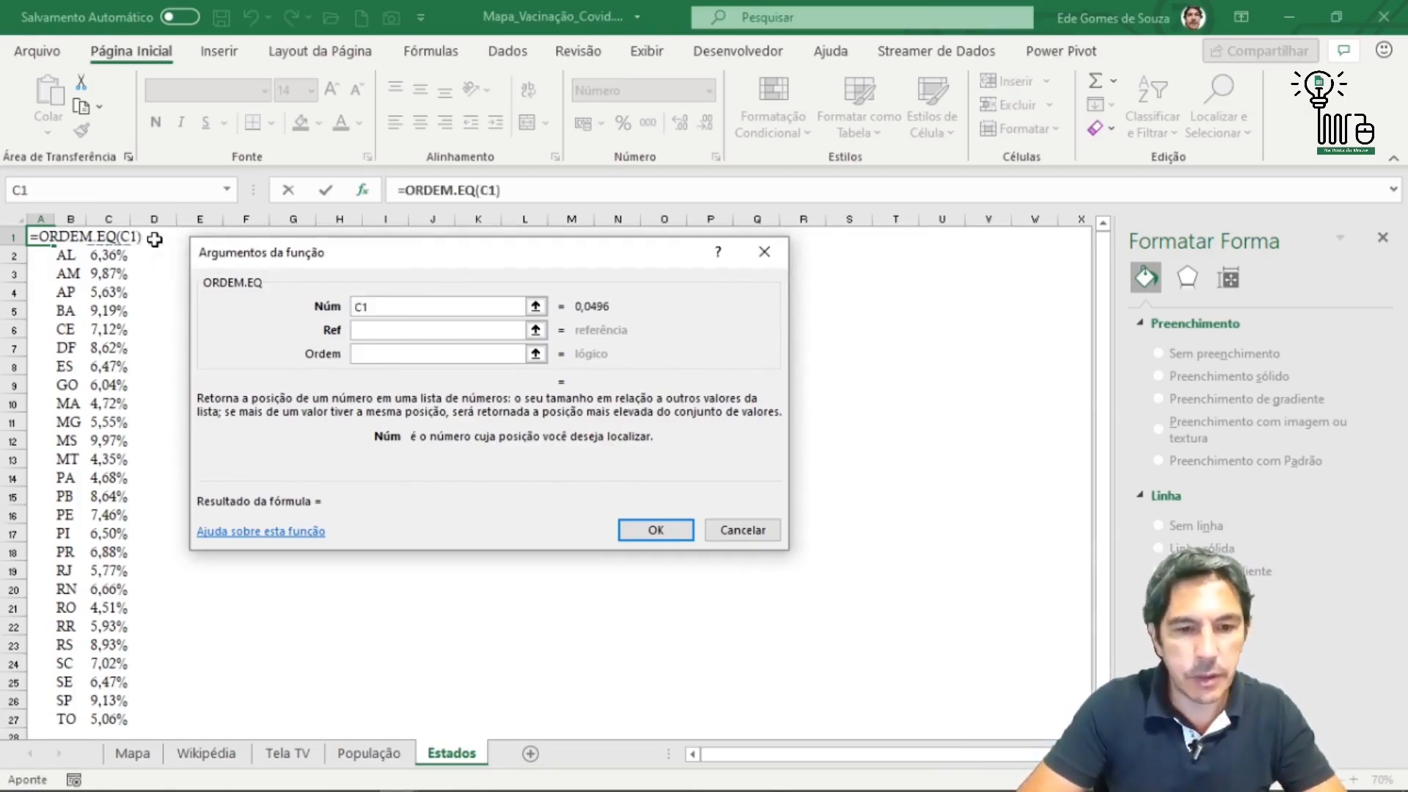
Set the ranking reference to the percentages in C1:C27 and enter the formula in A1.
{"action": "left_click", "coordinate": [378, 334]}
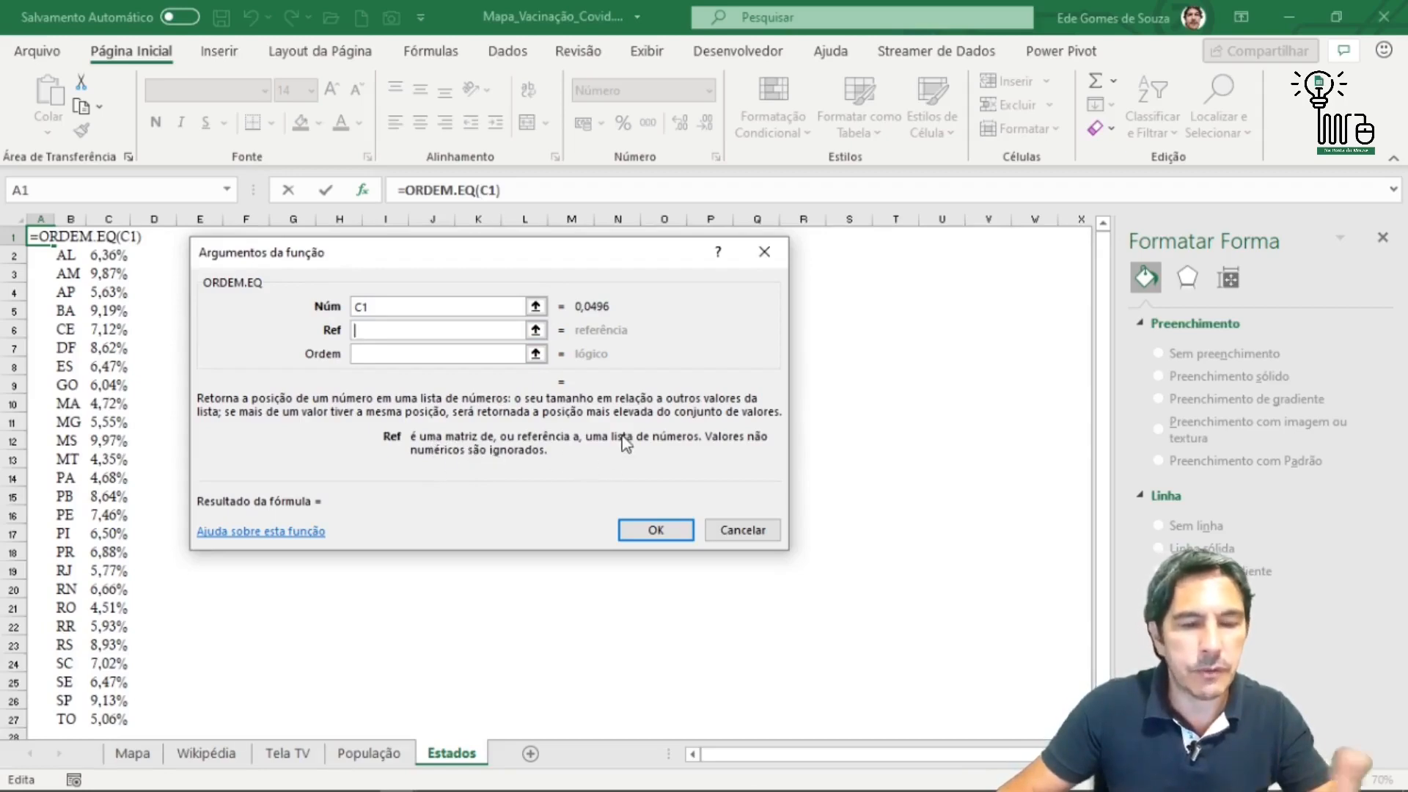
{"action": "left_click", "coordinate": [158, 242]}
{"action": "left_click_drag", "start_coordinate": [108, 236], "coordinate": [108, 720]}
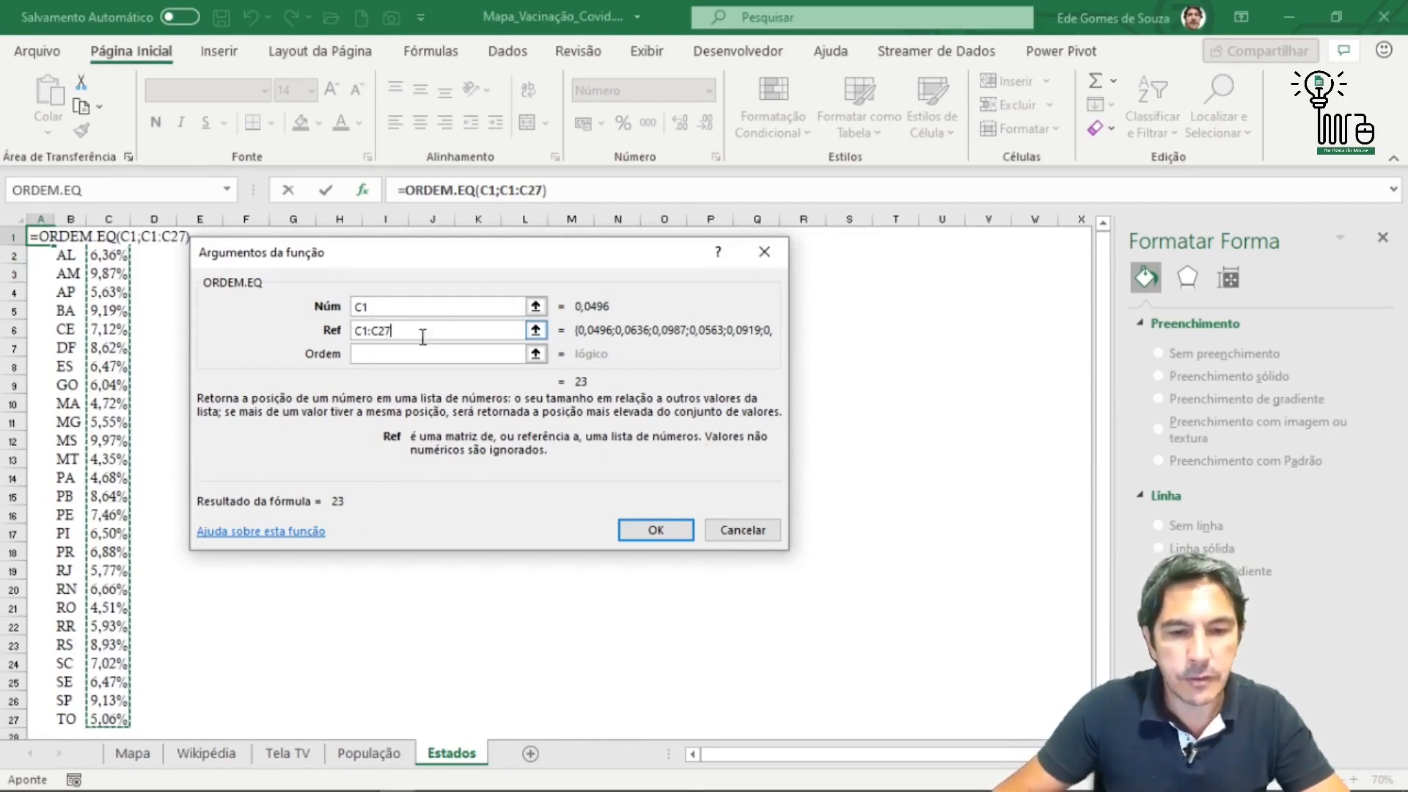
{"action": "left_click_drag", "start_coordinate": [430, 331], "coordinate": [352, 332]}
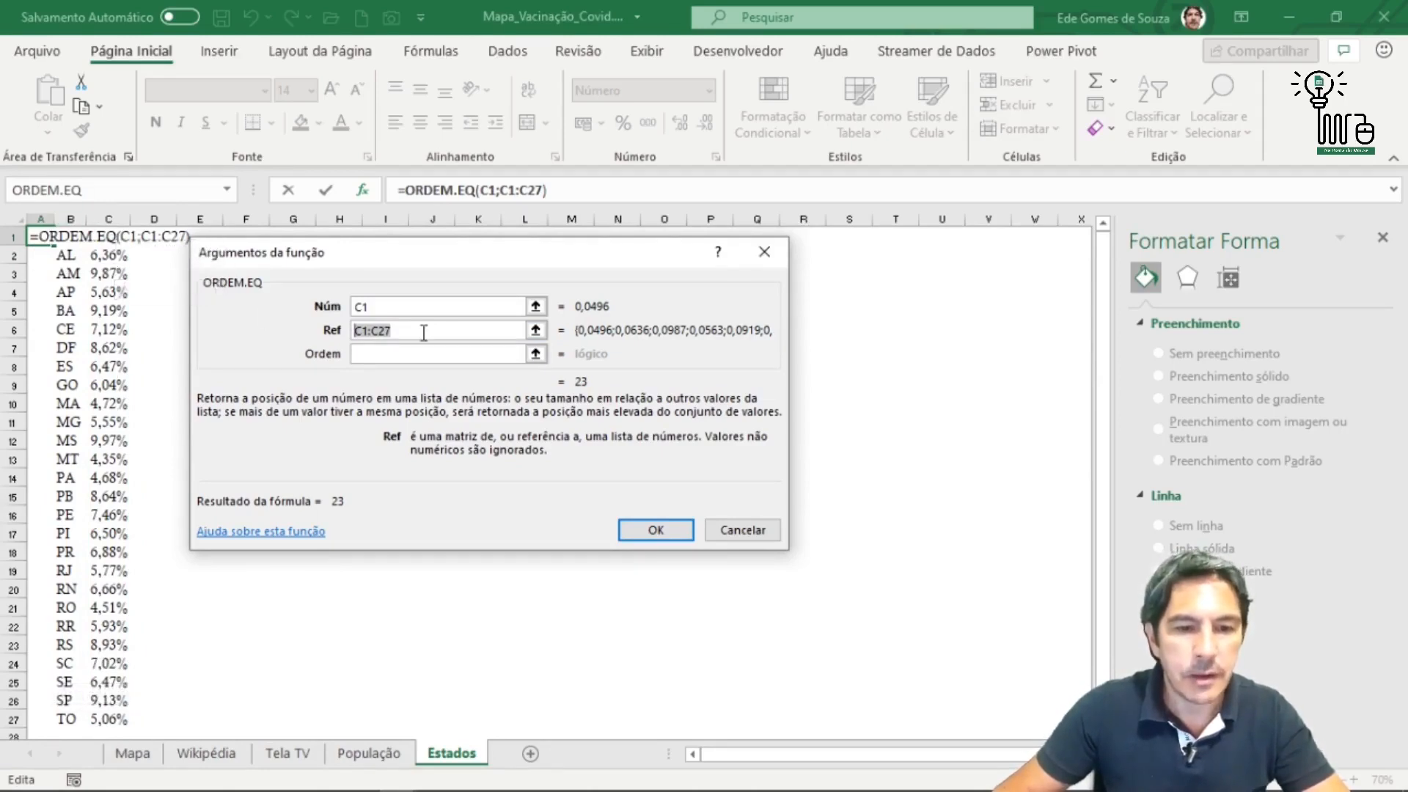
{"action": "left_click", "coordinate": [664, 533]}
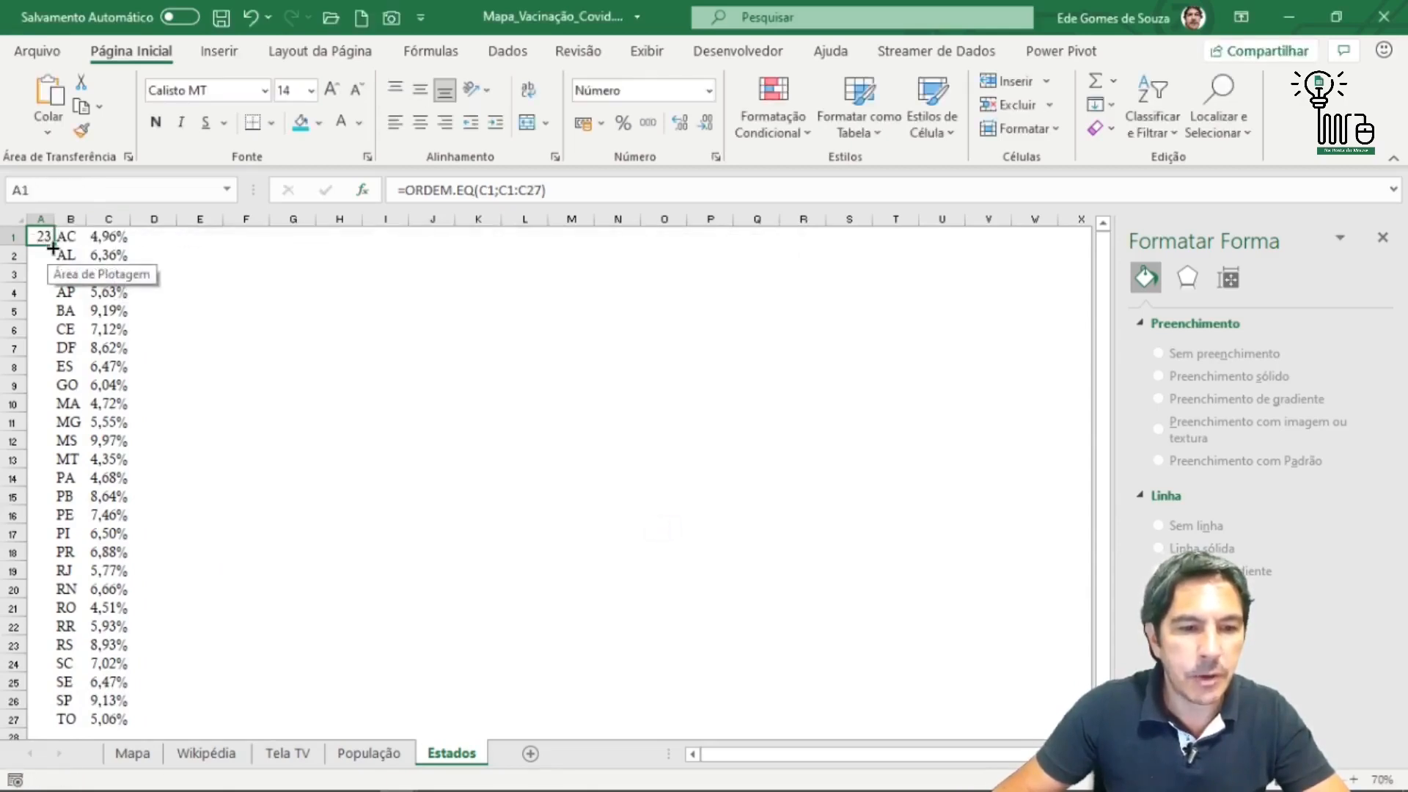
Try filling the ranking formula down to A7 and inspect the range referenced by the formula in A5.
{"action": "left_click_drag", "start_coordinate": [53, 245], "coordinate": [48, 352]}
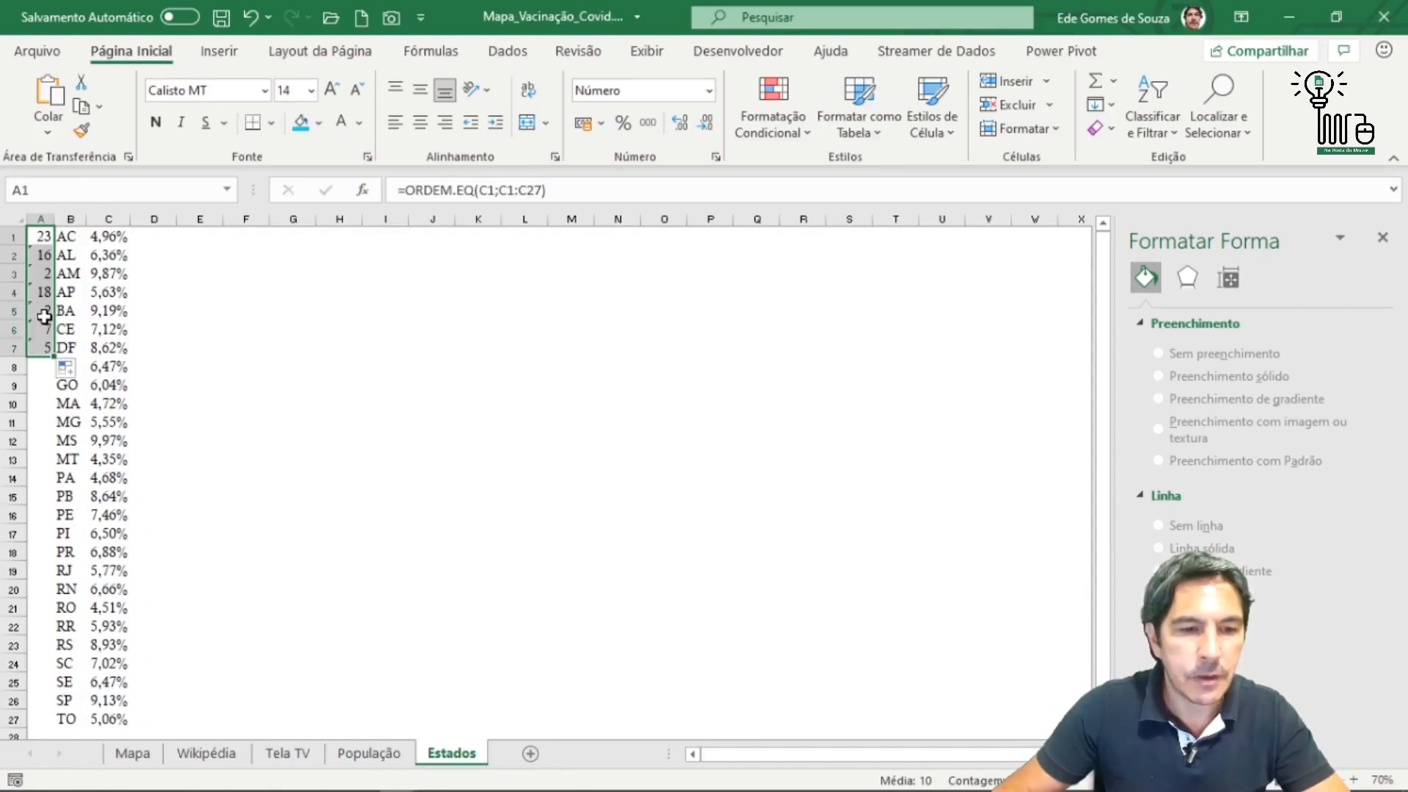
{"action": "double_click", "coordinate": [44, 316]}
{"action": "scroll", "coordinate": [310, 368], "scroll_direction": "down", "scroll_amount": 4}
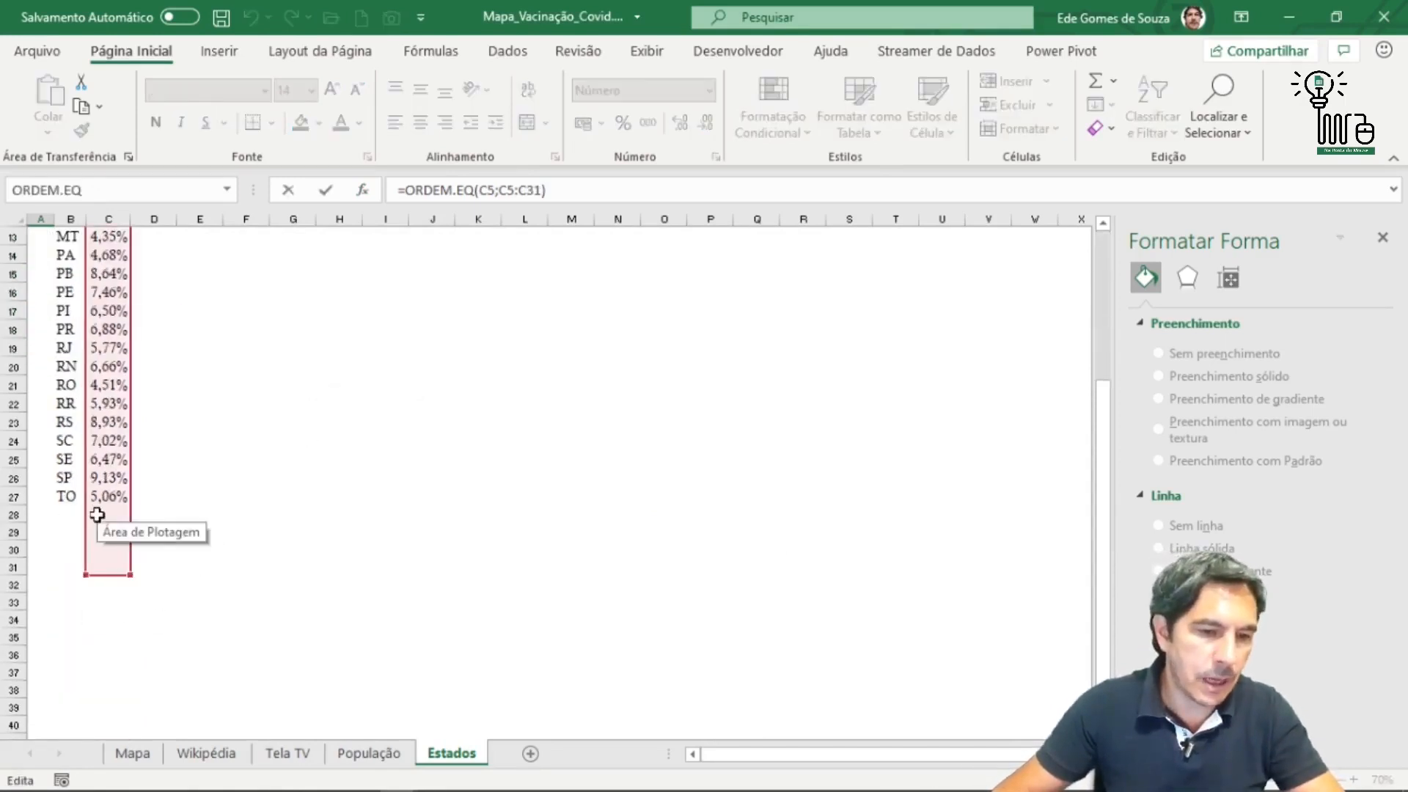
{"action": "scroll", "coordinate": [373, 446], "scroll_direction": "up", "scroll_amount": 4}
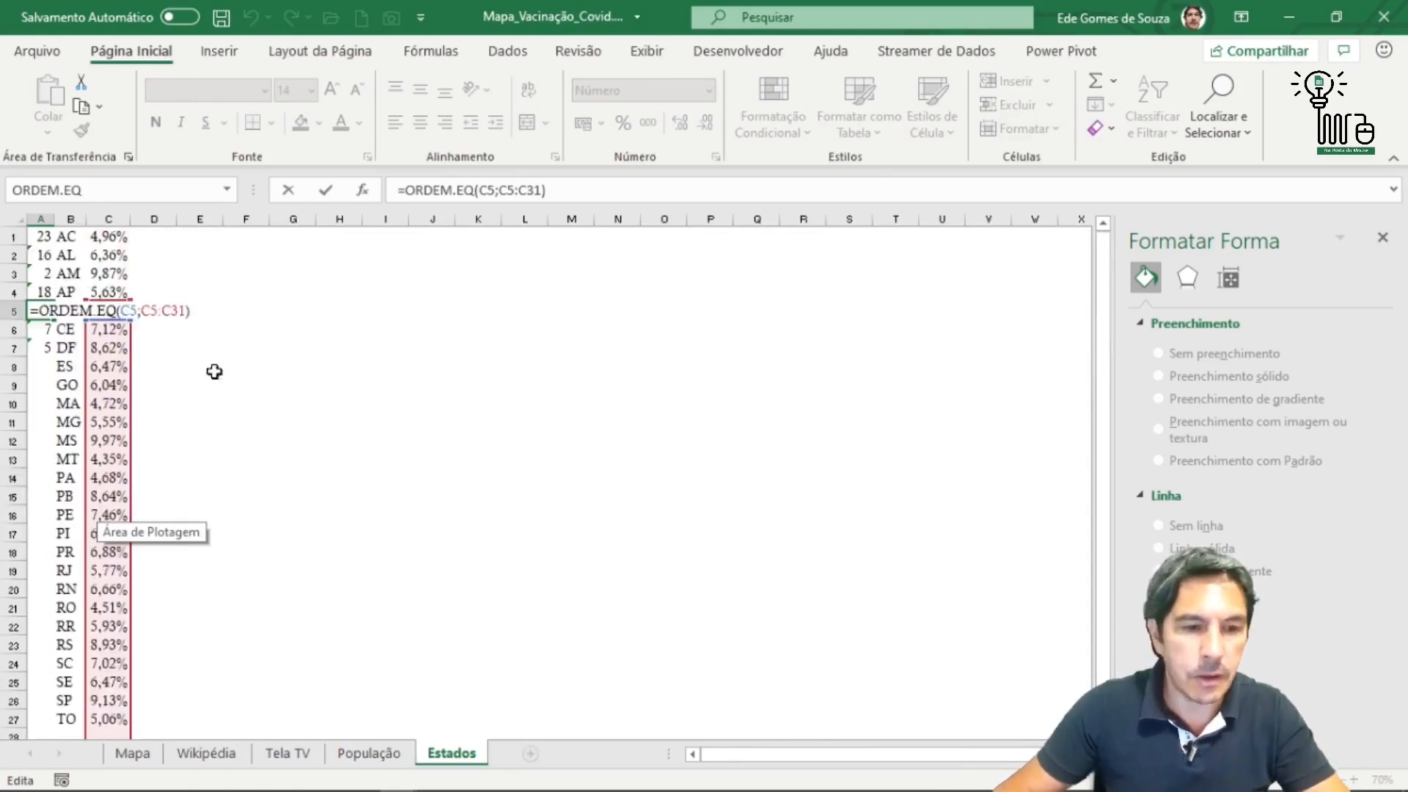
{"action": "key", "text": "Escape"}
Make the ranking reference in A1's ORDEM.EQ formula absolute as $C$1:$C$27, leaving the order argument empty.
{"action": "left_click", "coordinate": [40, 236]}
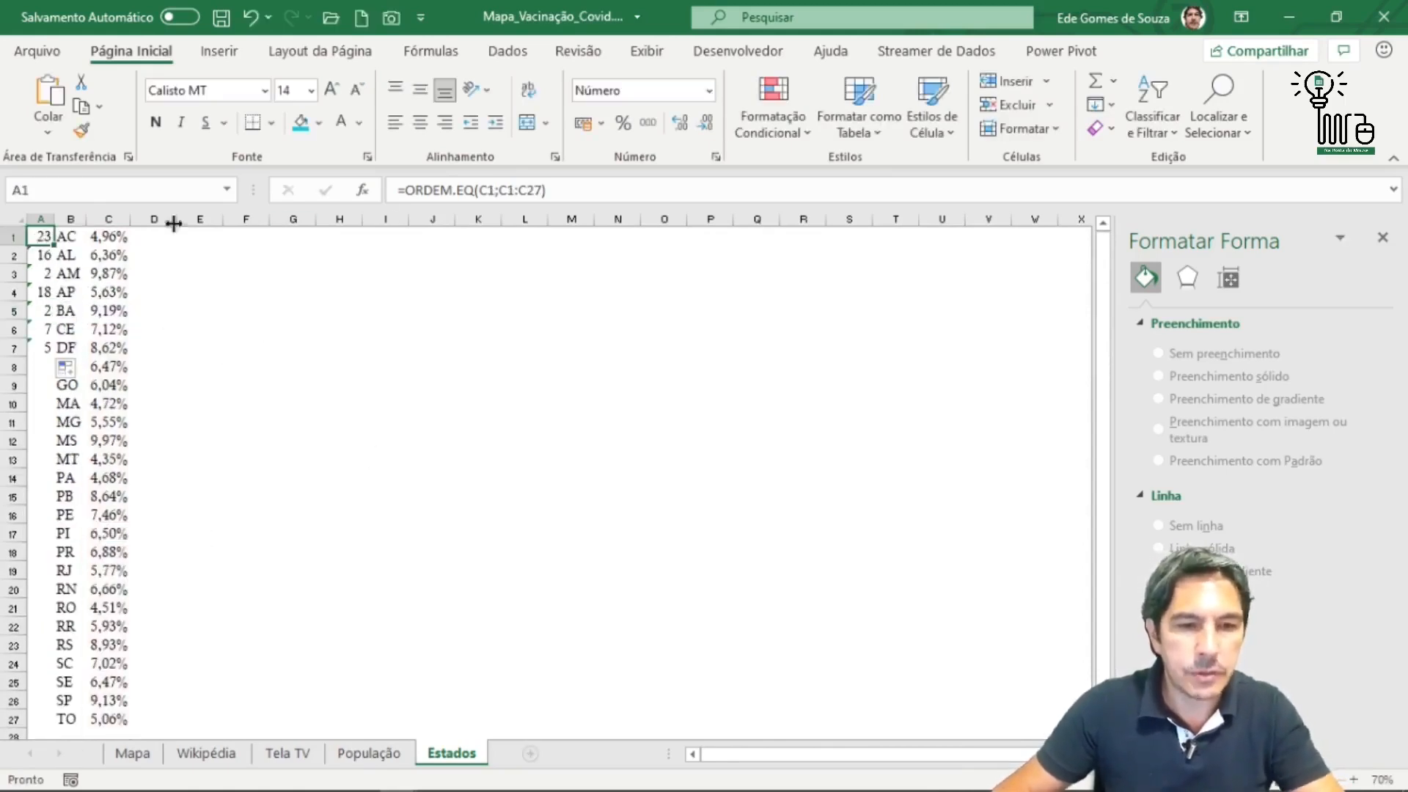
{"action": "left_click", "coordinate": [361, 192]}
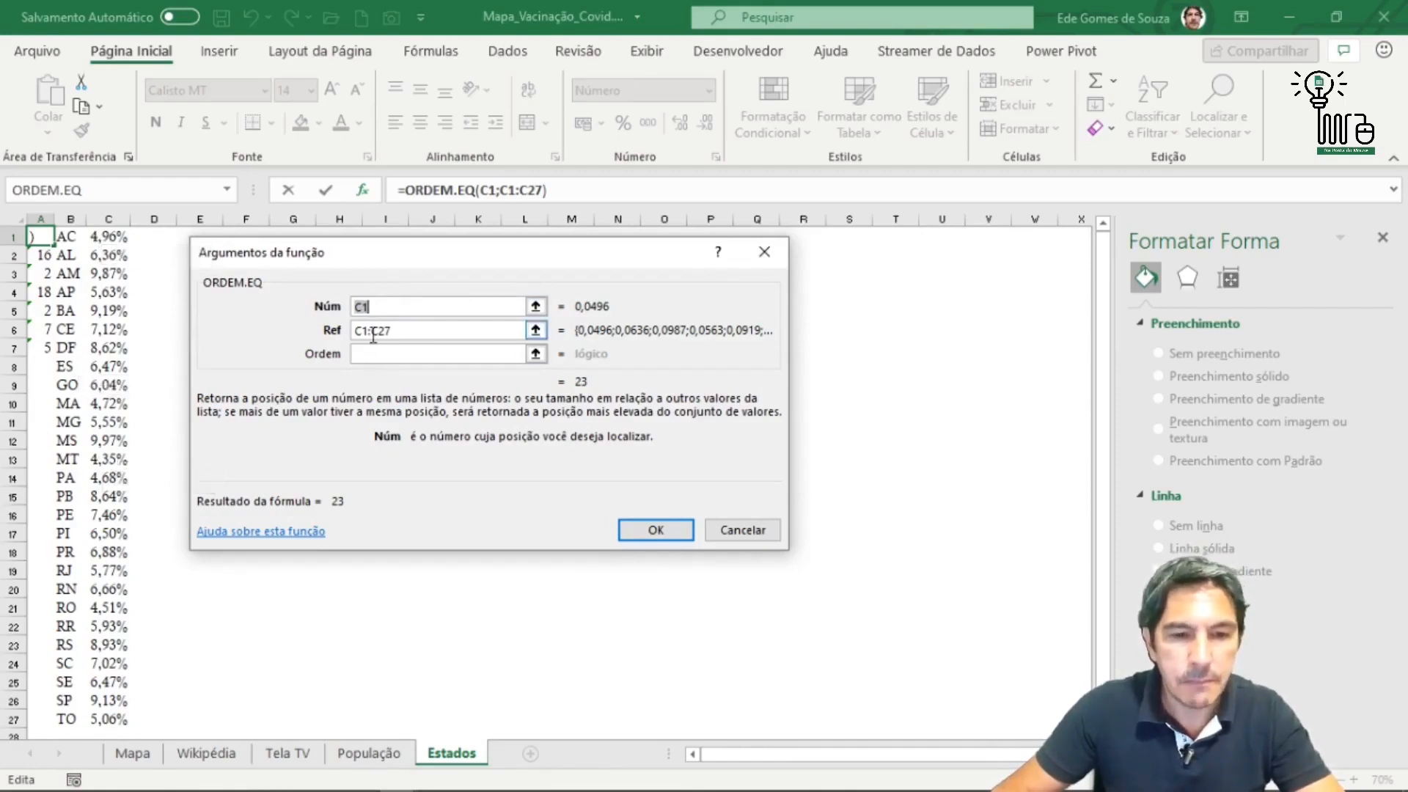
{"action": "left_click", "coordinate": [401, 330]}
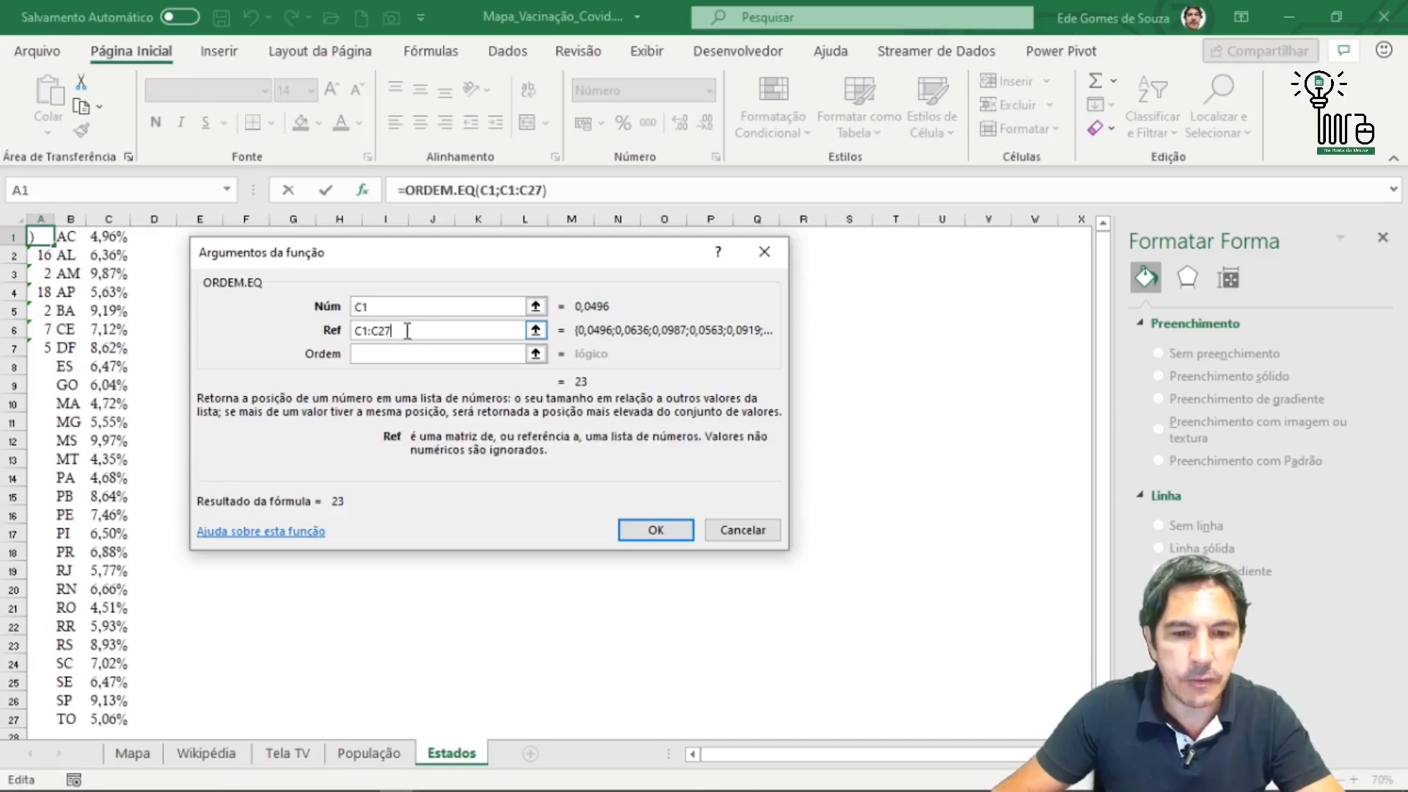
{"action": "left_click_drag", "start_coordinate": [401, 330], "coordinate": [200, 343]}
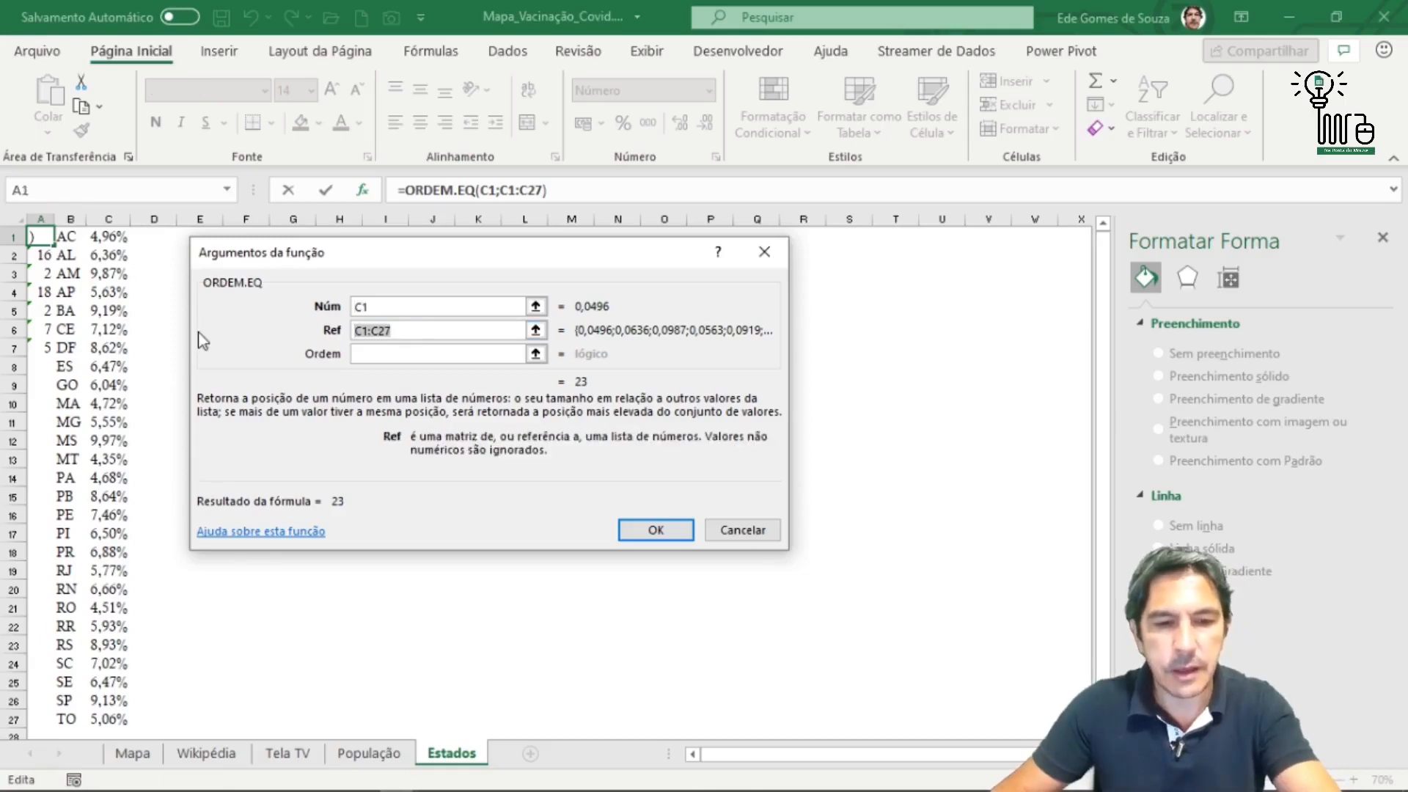
{"action": "key", "text": "F4"}
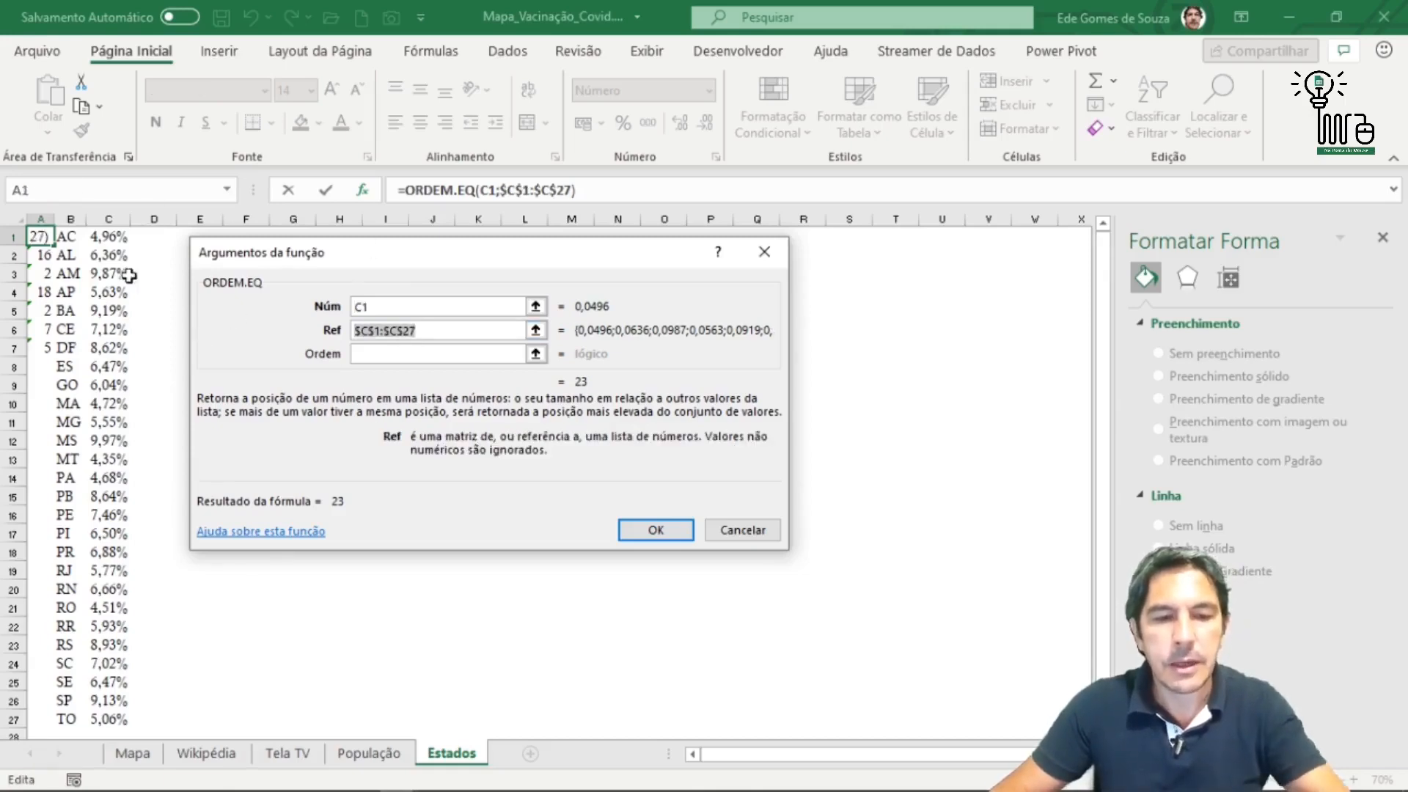
{"action": "left_click", "coordinate": [380, 355]}
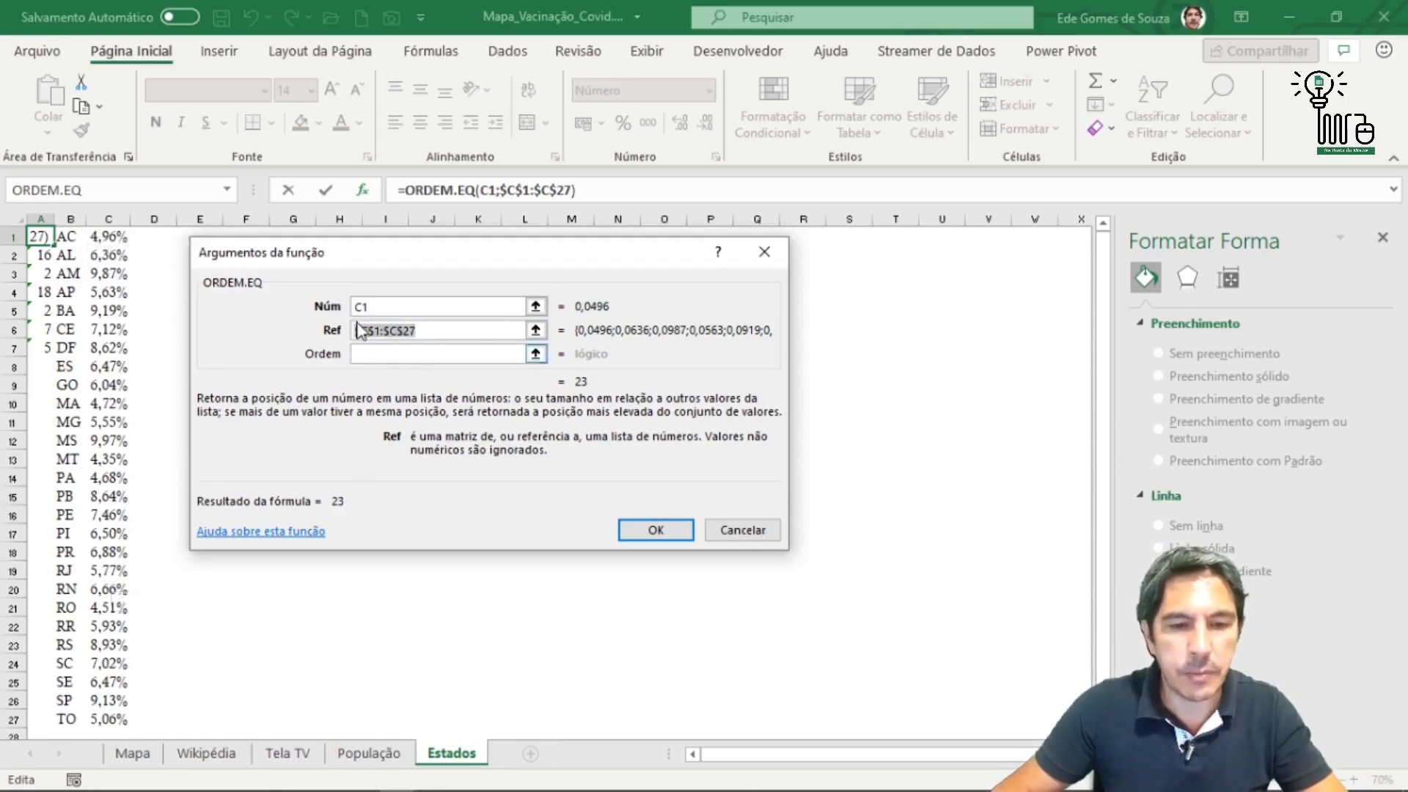
{"action": "left_click", "coordinate": [401, 332]}
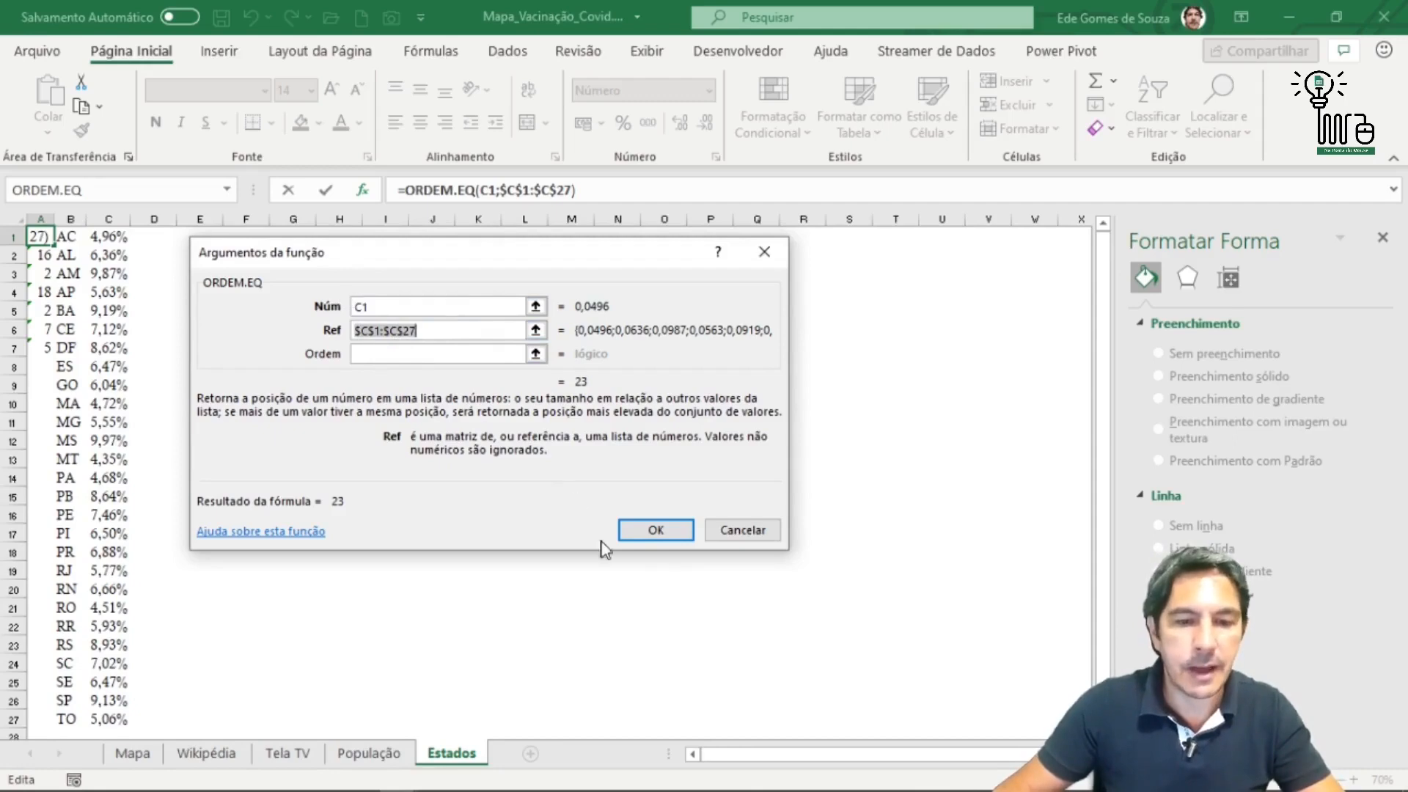
{"action": "left_click", "coordinate": [652, 531]}
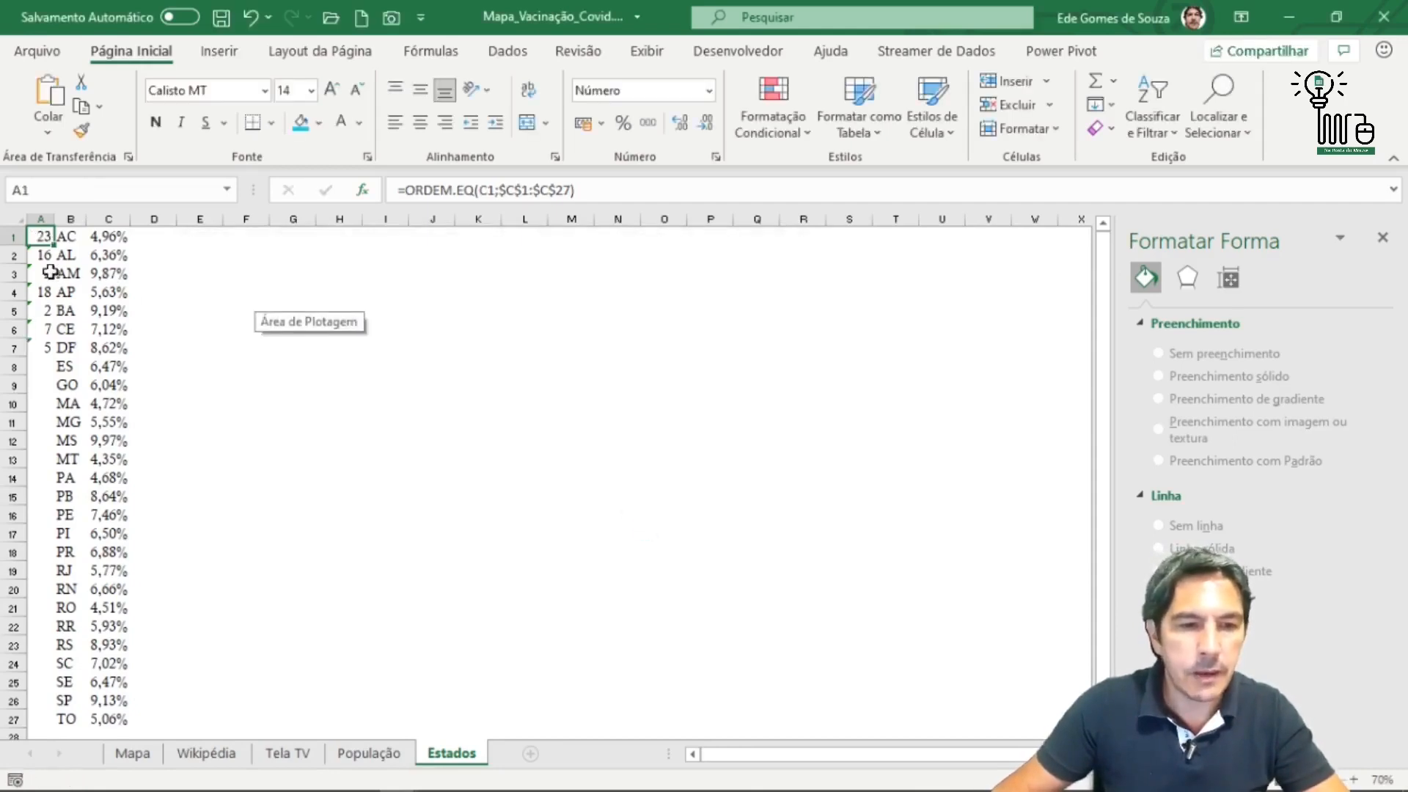
Fill the corrected ranking formula from A1 down to A7 and check the range referenced by the formula in A5.
{"action": "left_click_drag", "start_coordinate": [53, 244], "coordinate": [48, 351]}
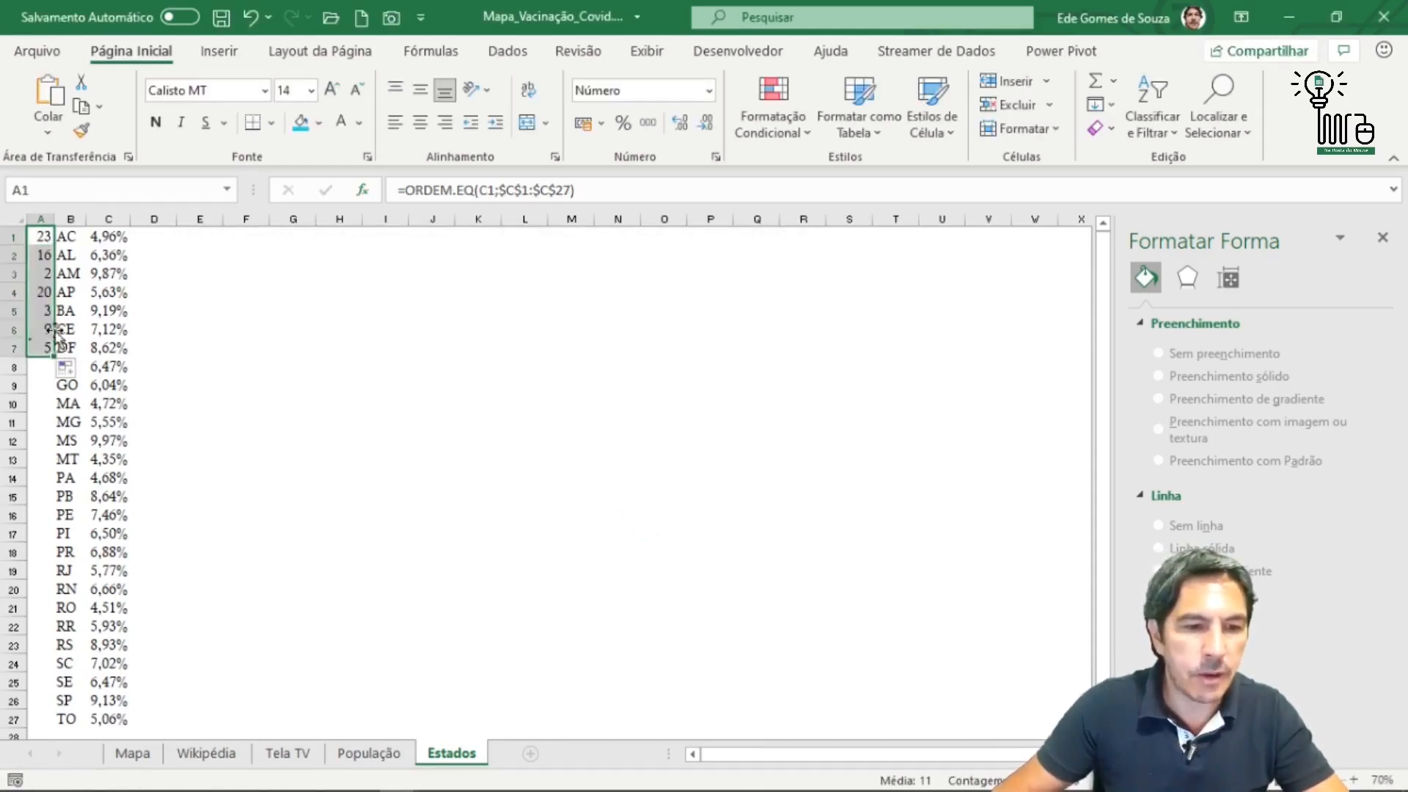
{"action": "left_click", "coordinate": [44, 312]}
{"action": "key", "text": "F2"}
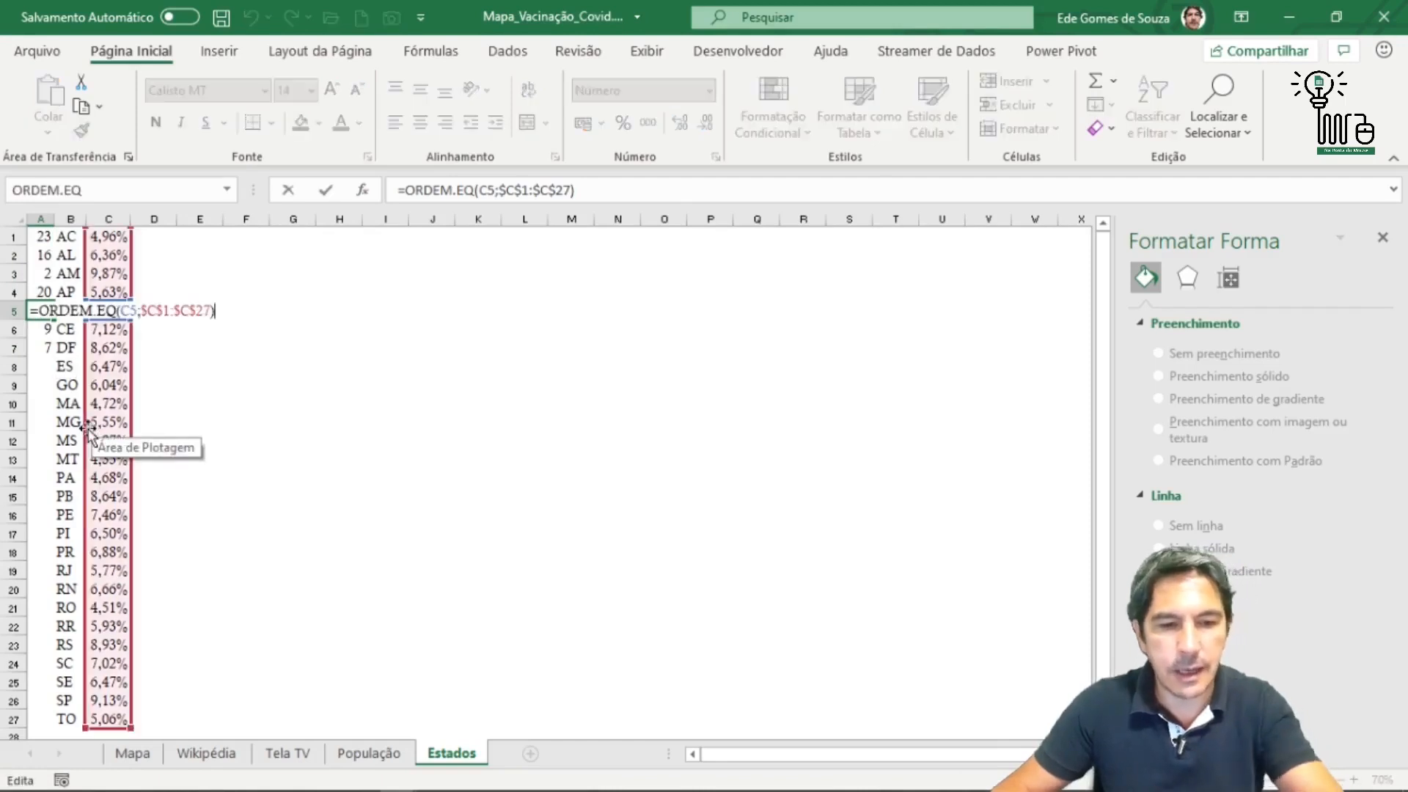
{"action": "scroll", "coordinate": [390, 543], "scroll_direction": "down", "scroll_amount": 2}
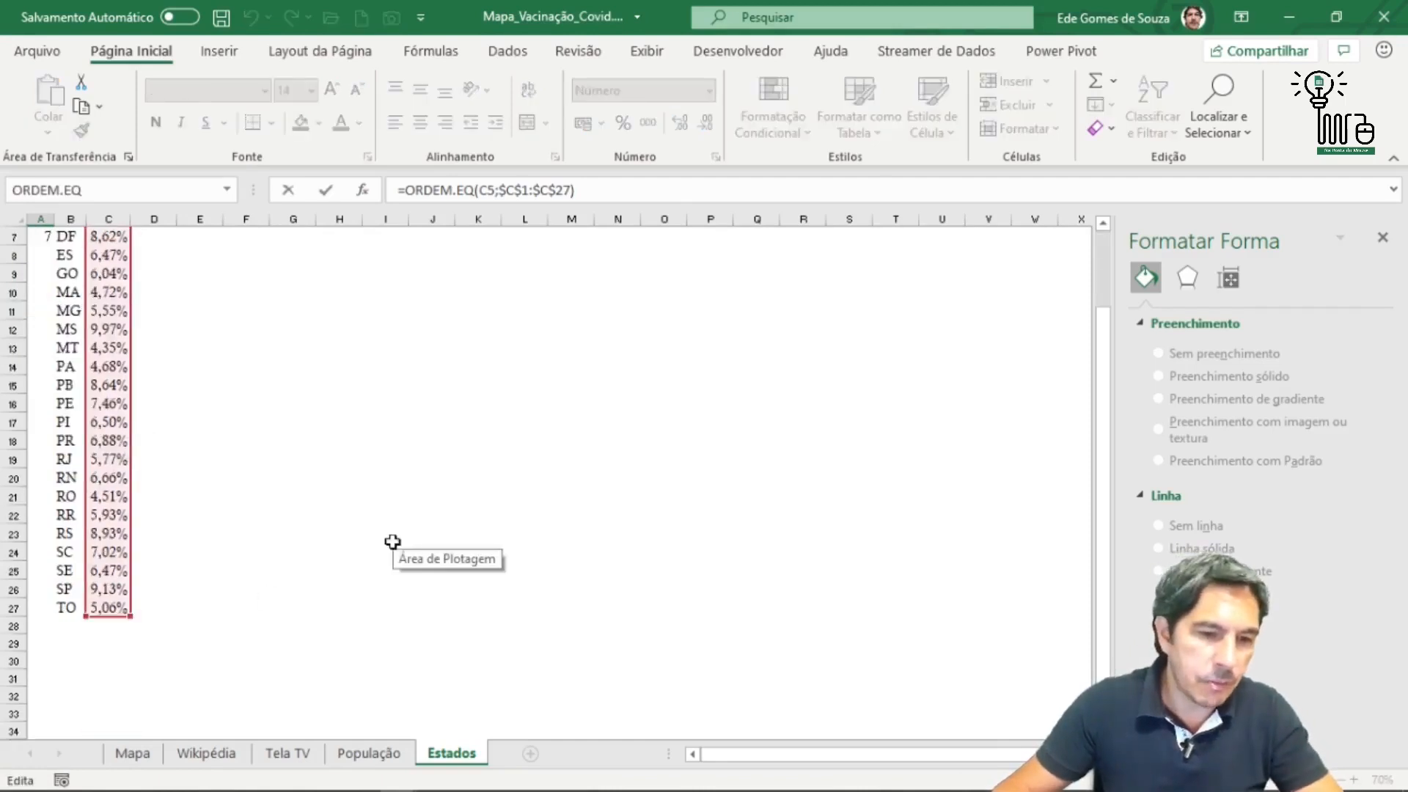
{"action": "scroll", "coordinate": [393, 542], "scroll_direction": "up", "scroll_amount": 2}
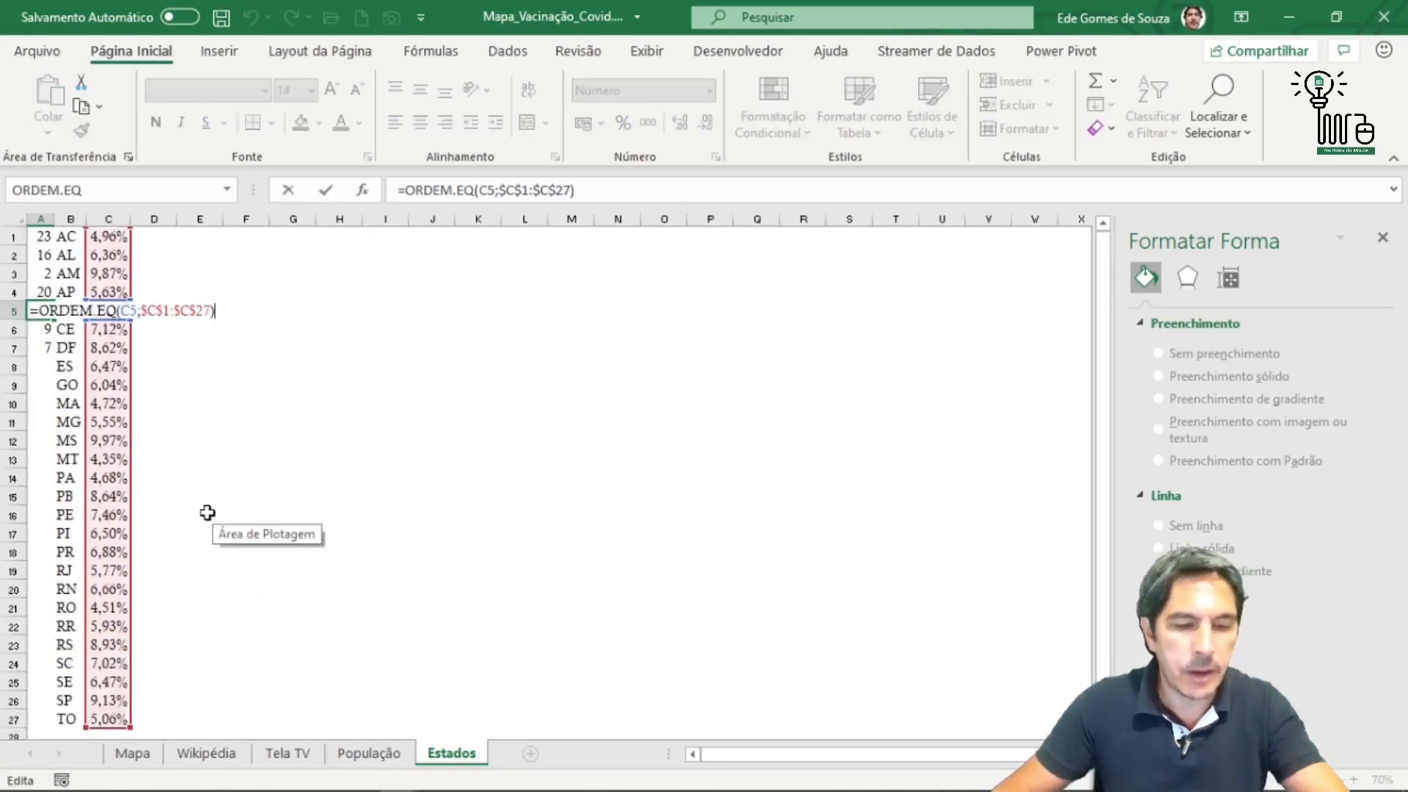
{"action": "key", "text": "Escape"}
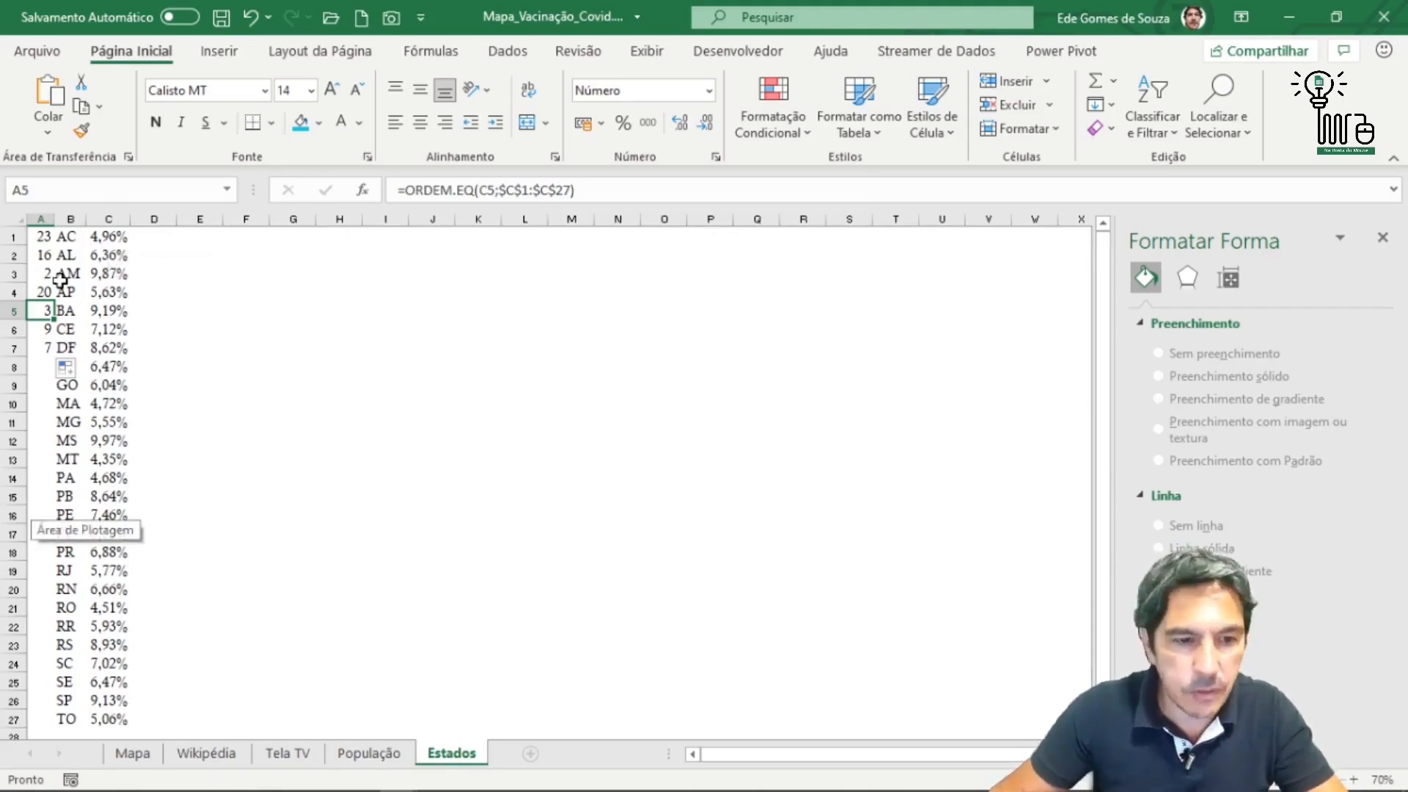
Extend the ranking formula from A7 down to A27 to cover the remaining states.
{"action": "left_click", "coordinate": [50, 349]}
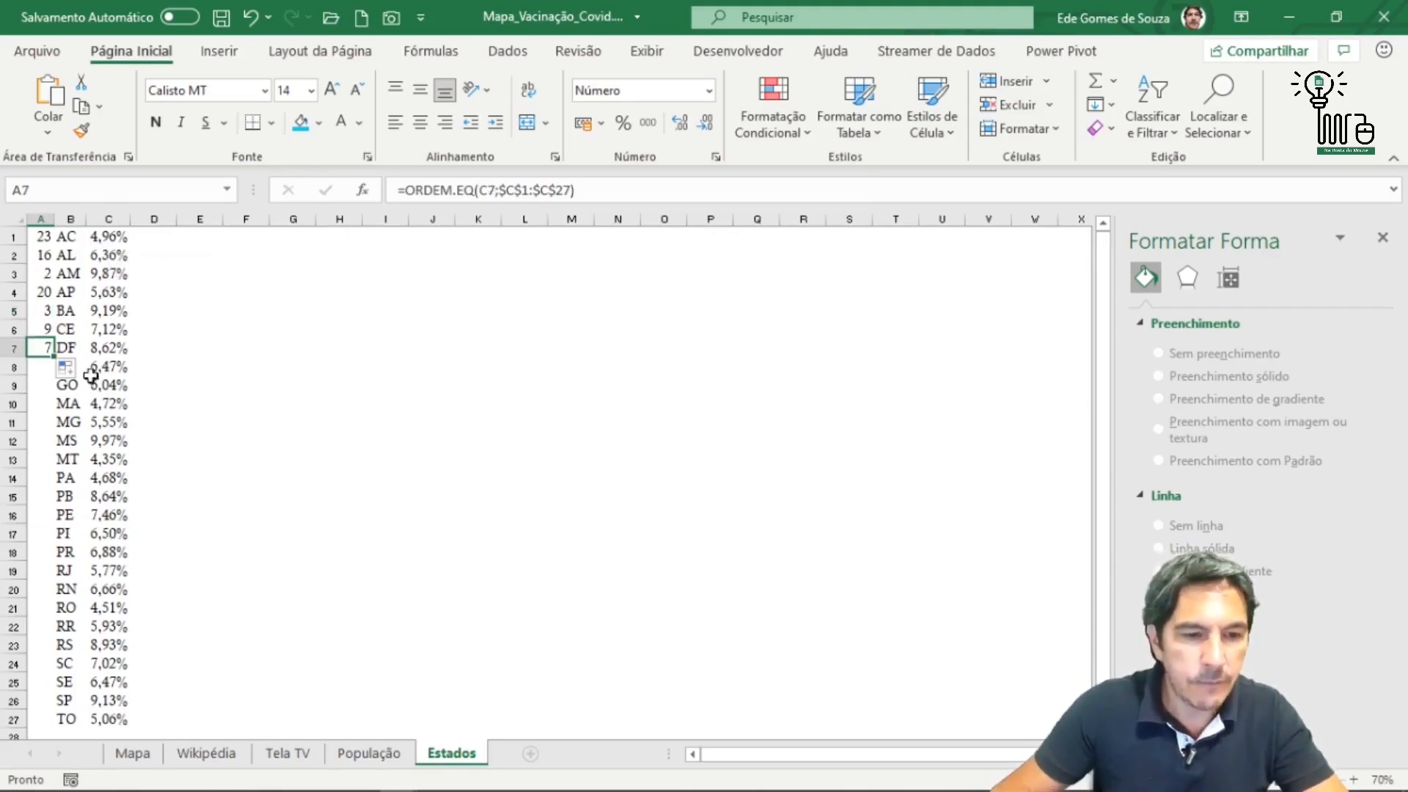
{"action": "double_click", "coordinate": [54, 358]}
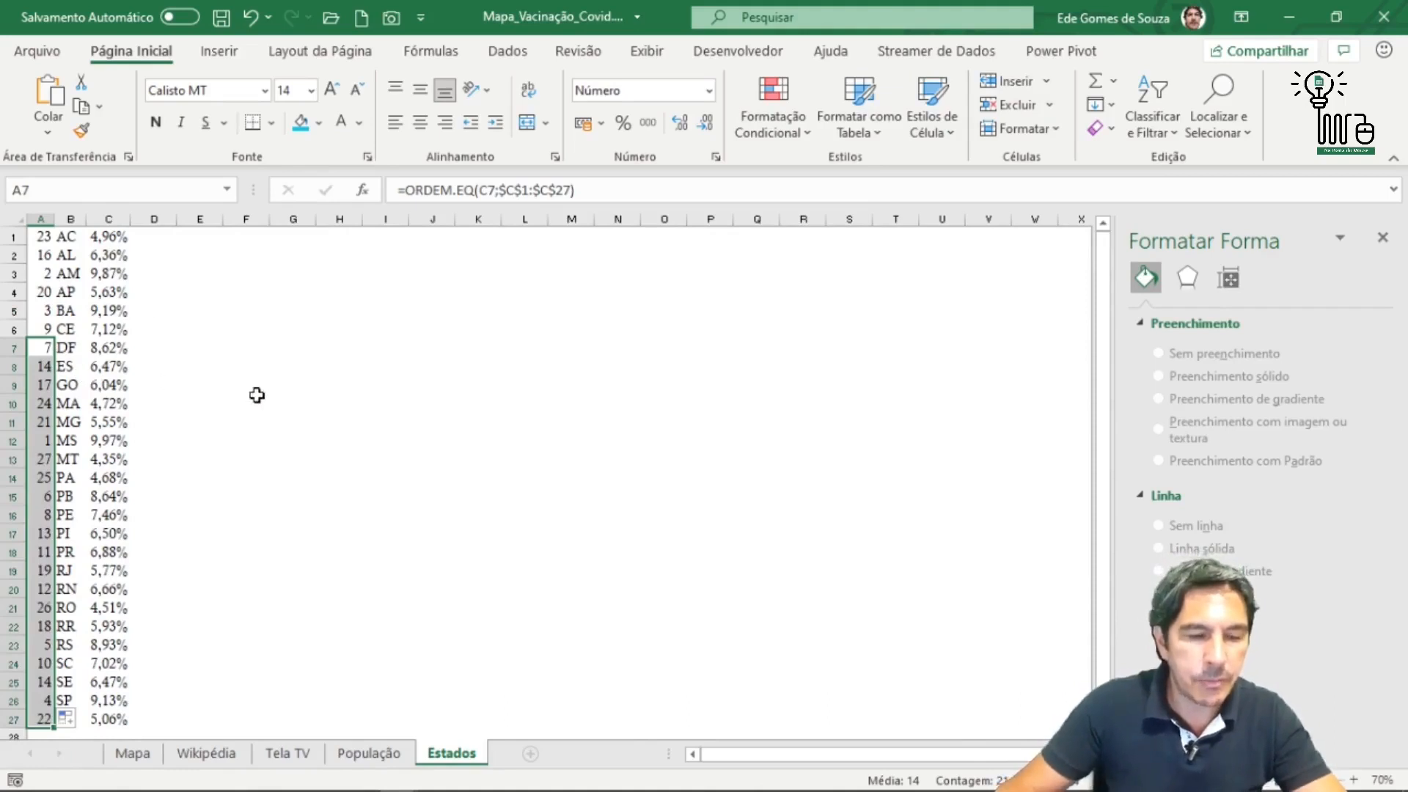
{"action": "scroll", "coordinate": [256, 395], "scroll_direction": "down", "scroll_amount": 3}
{"action": "scroll", "coordinate": [257, 396], "scroll_direction": "up", "scroll_amount": 3}
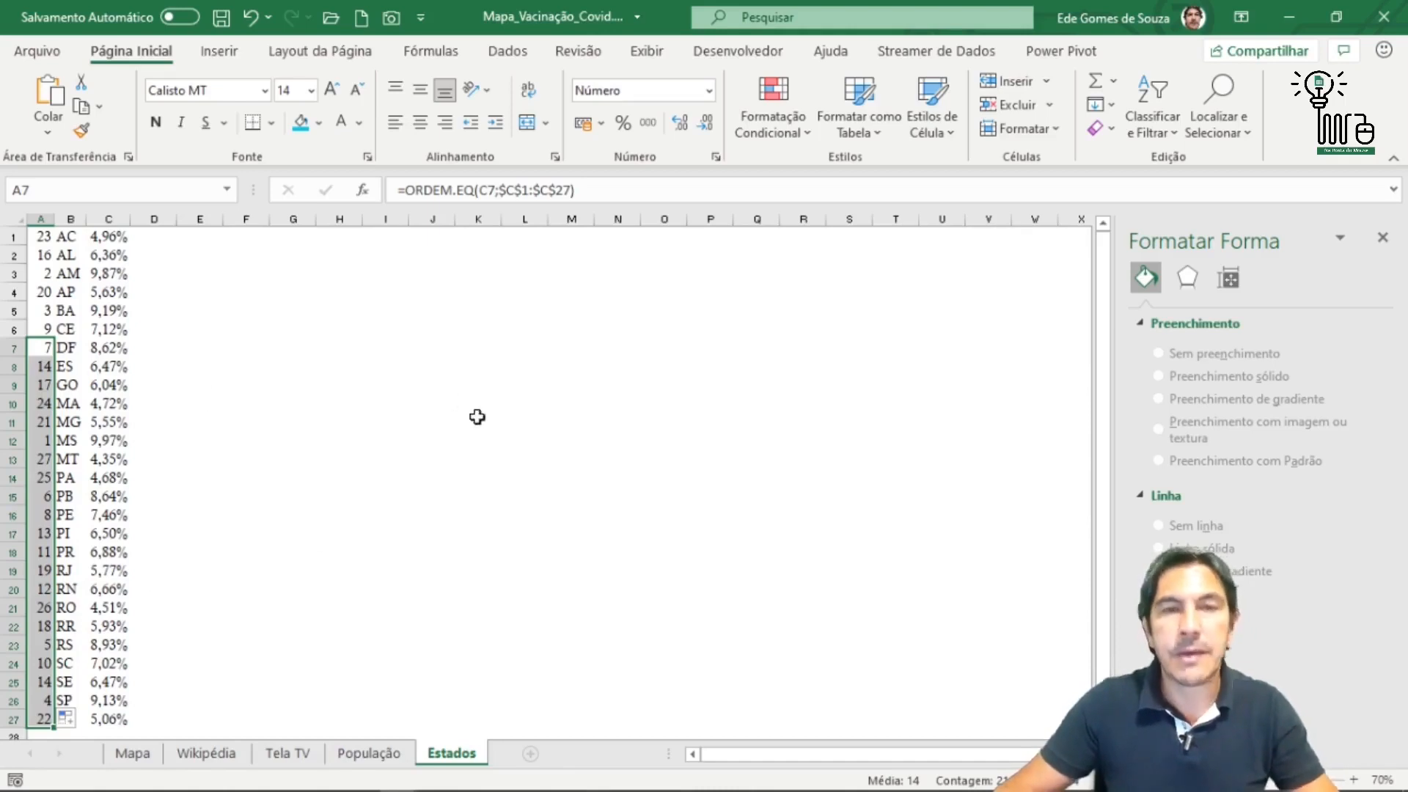
Start a new conditional formatting rule for A1:C27 that uses a formula to determine which cells to format.
{"action": "left_click_drag", "start_coordinate": [32, 235], "coordinate": [110, 720]}
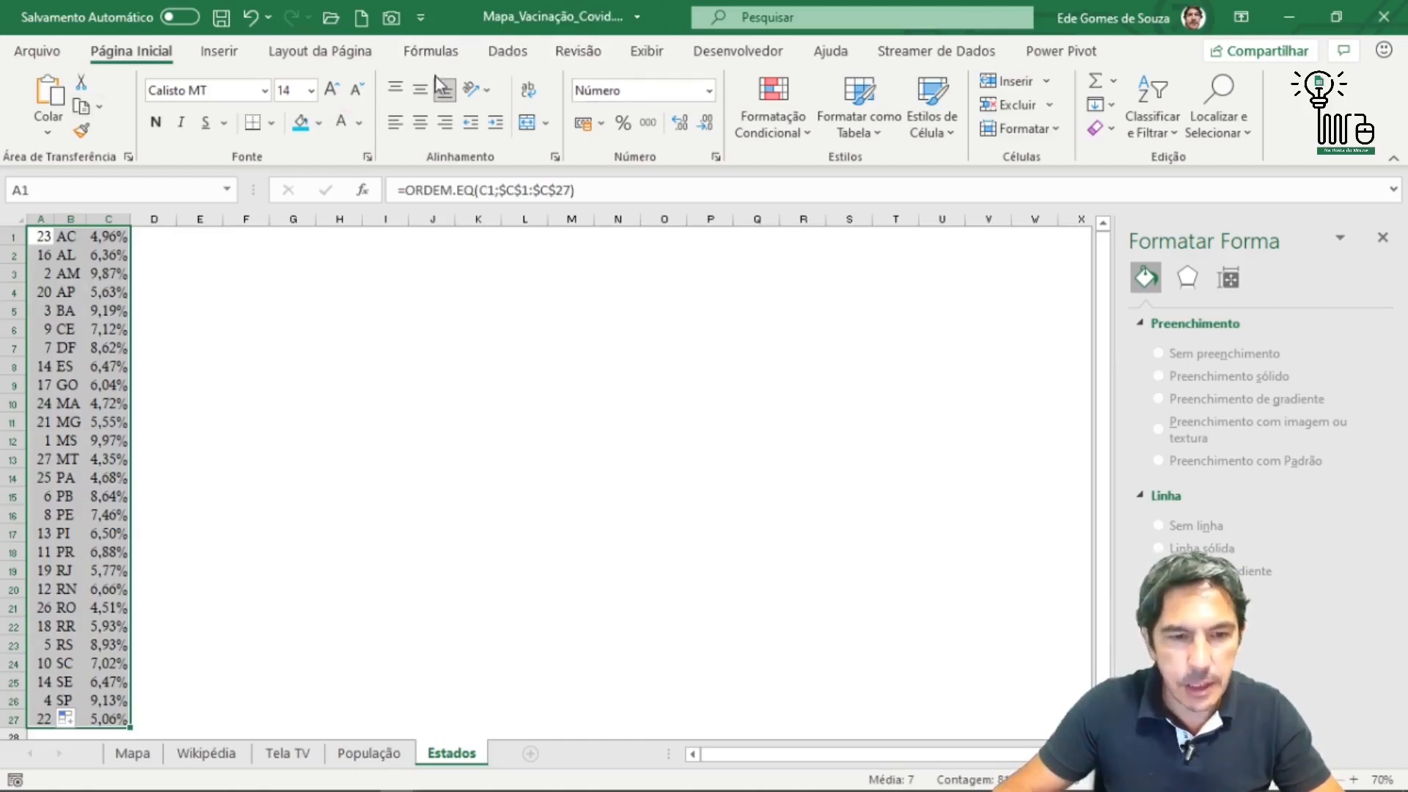
{"action": "left_click", "coordinate": [514, 56]}
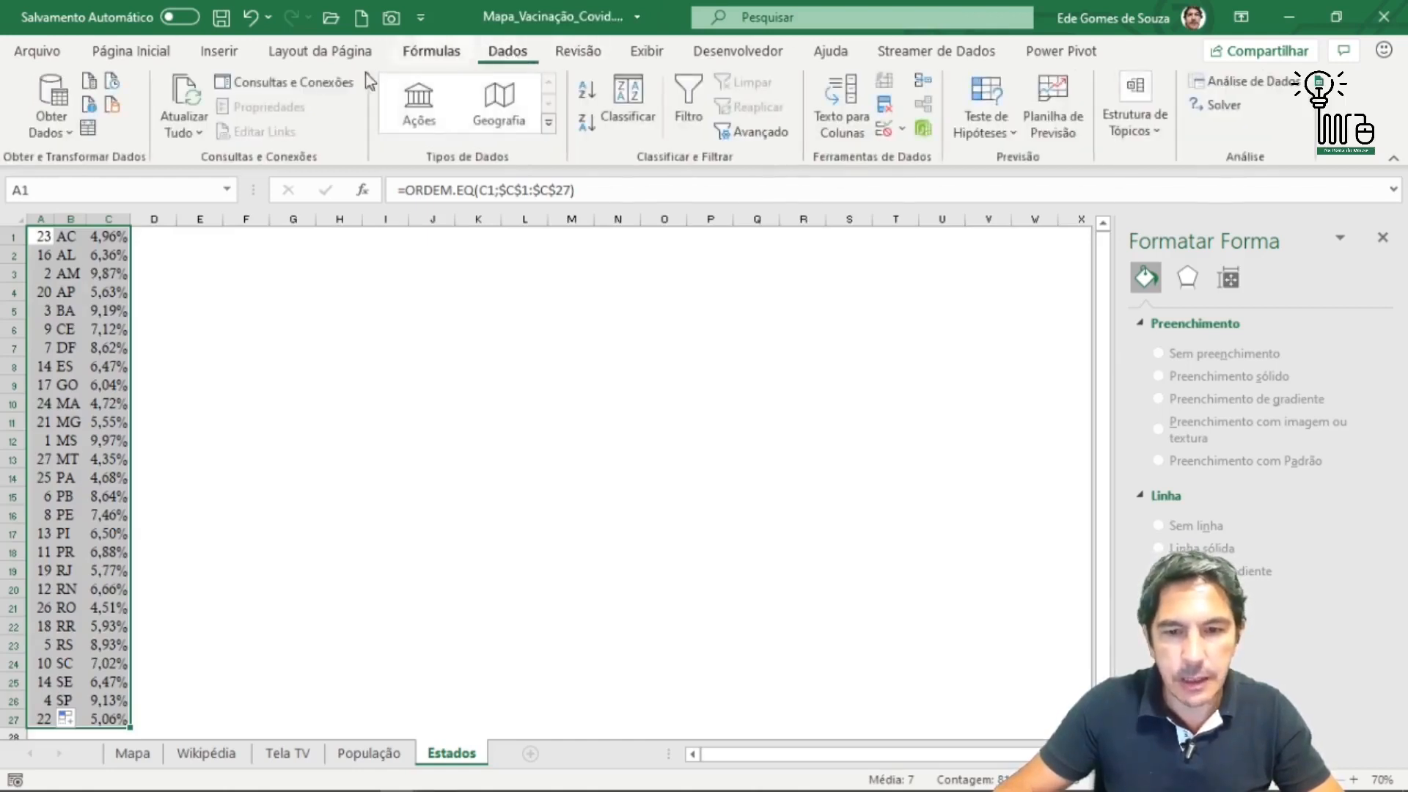
{"action": "left_click", "coordinate": [154, 62]}
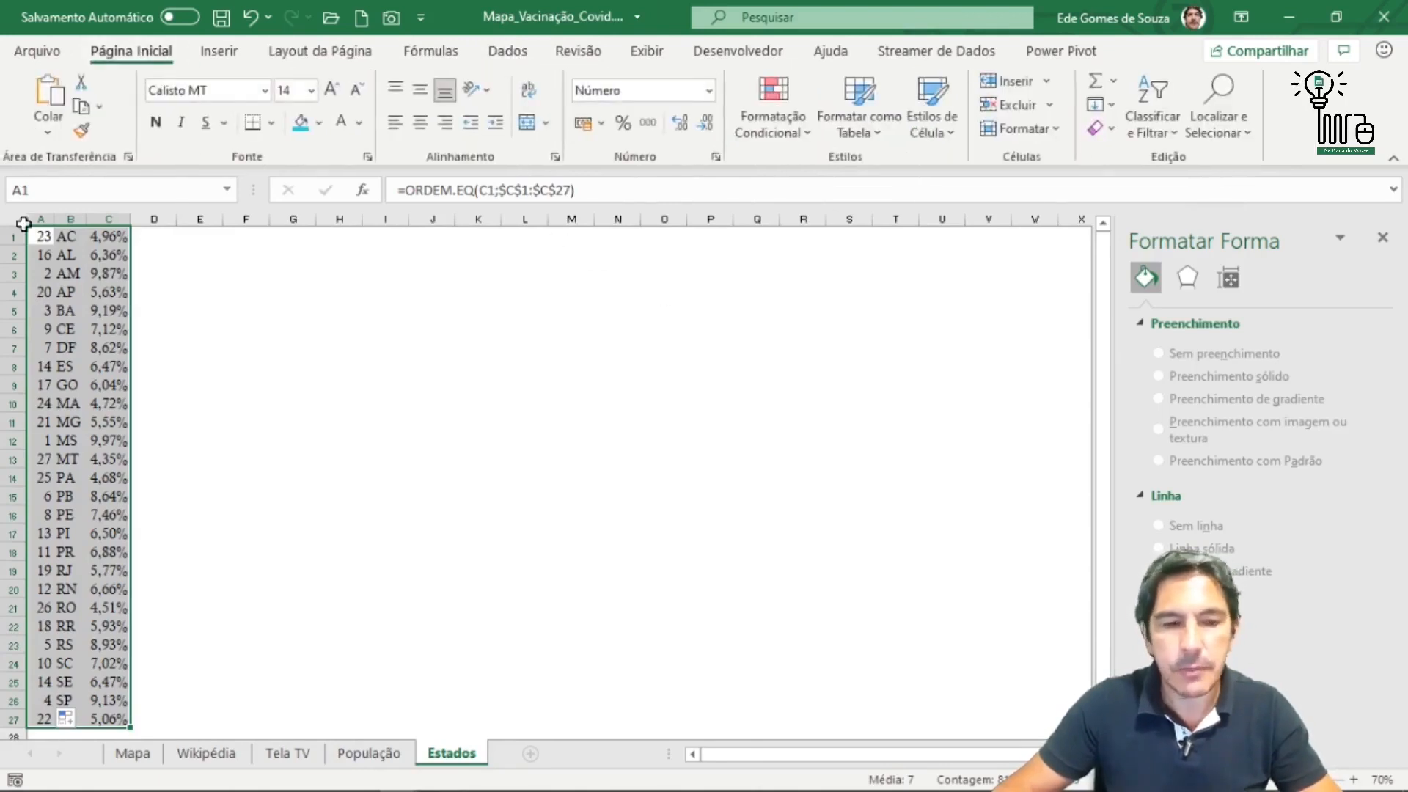
{"action": "left_click", "coordinate": [808, 134]}
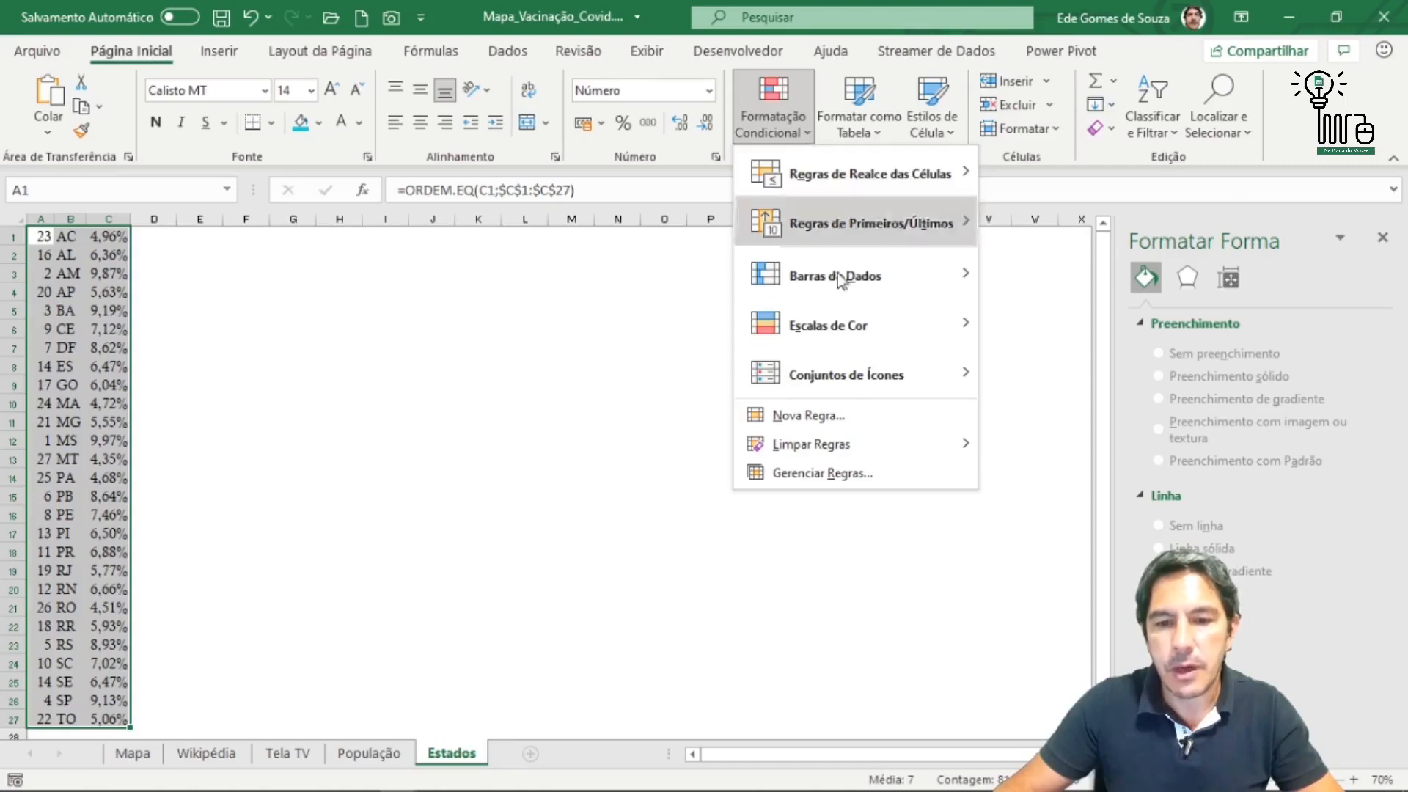
{"action": "left_click", "coordinate": [834, 472]}
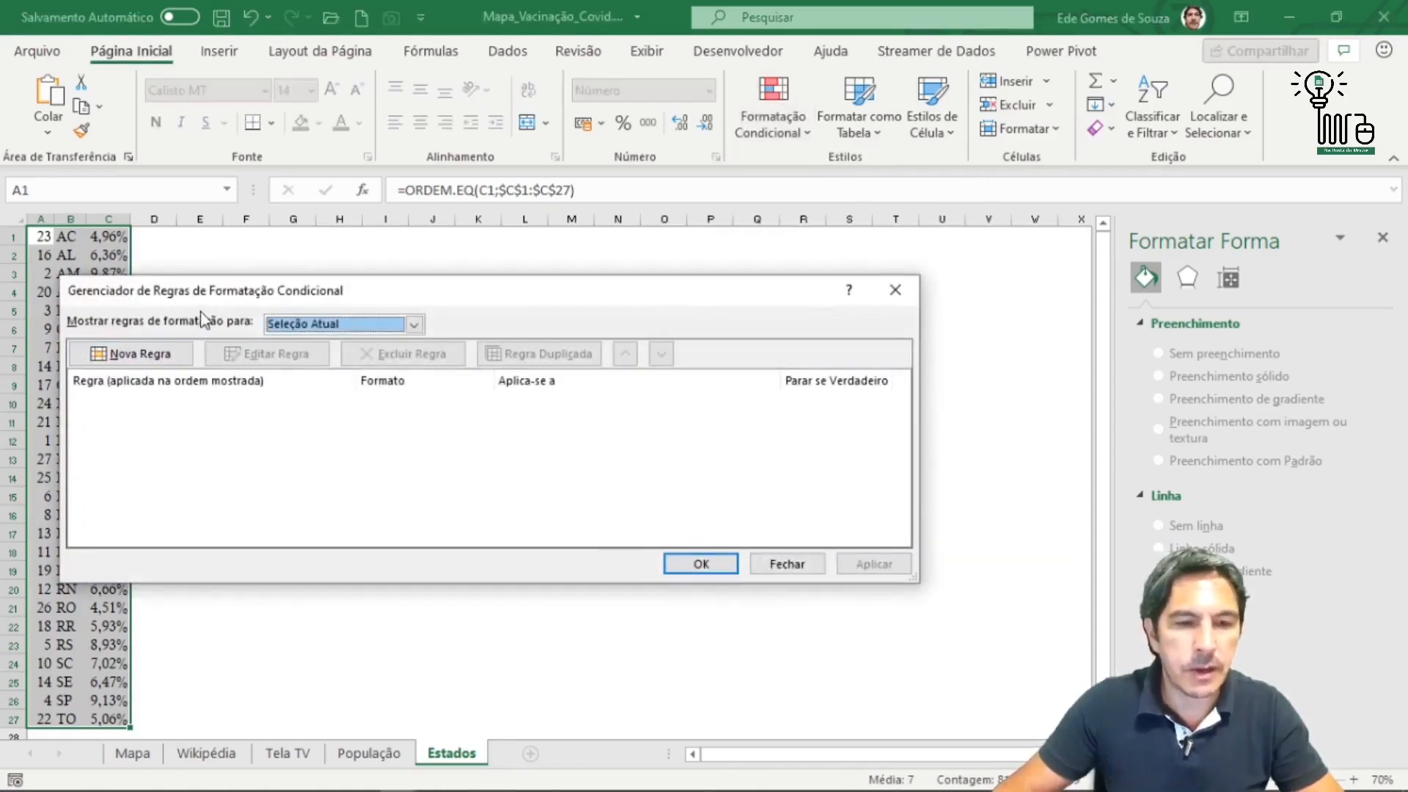
{"action": "left_click_drag", "start_coordinate": [215, 293], "coordinate": [366, 264]}
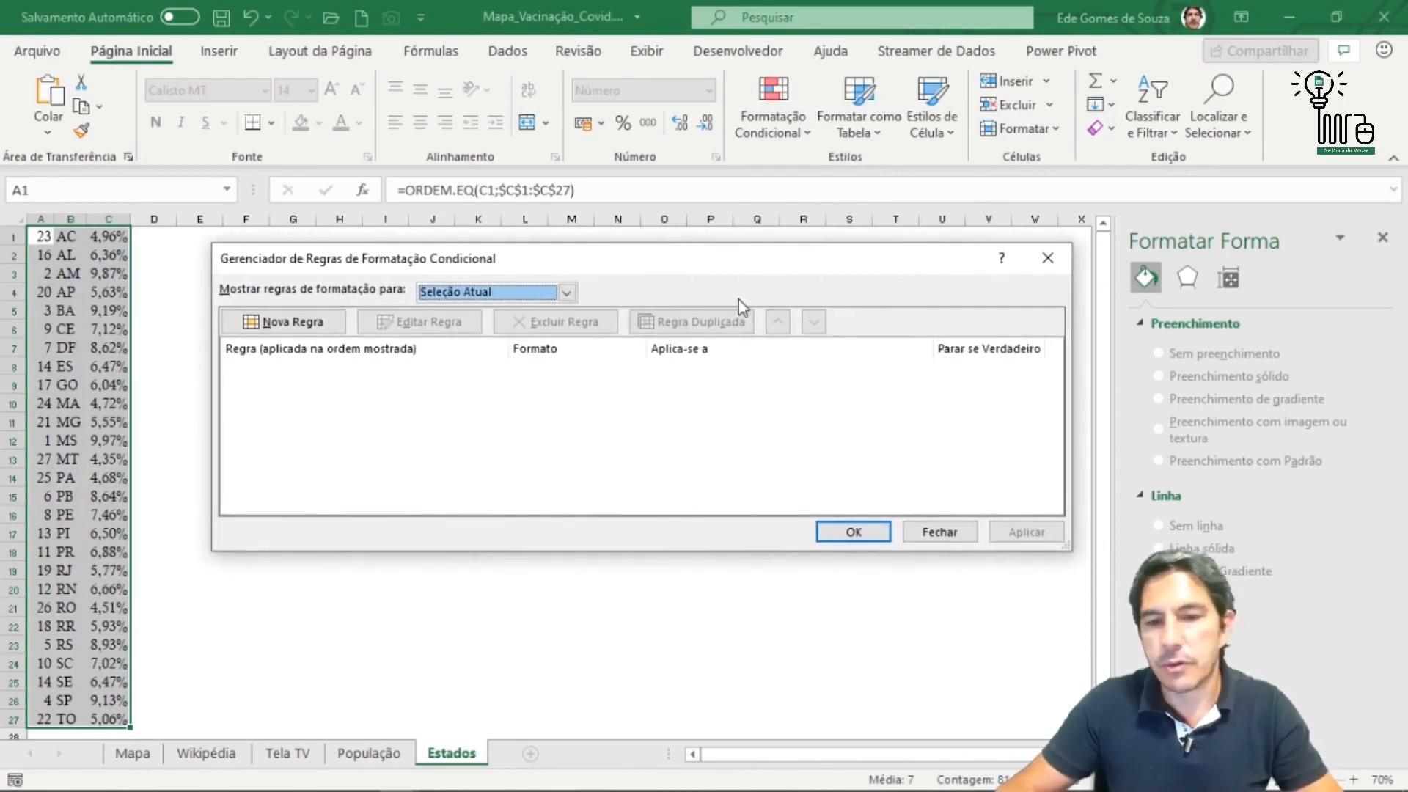
{"action": "left_click", "coordinate": [298, 324]}
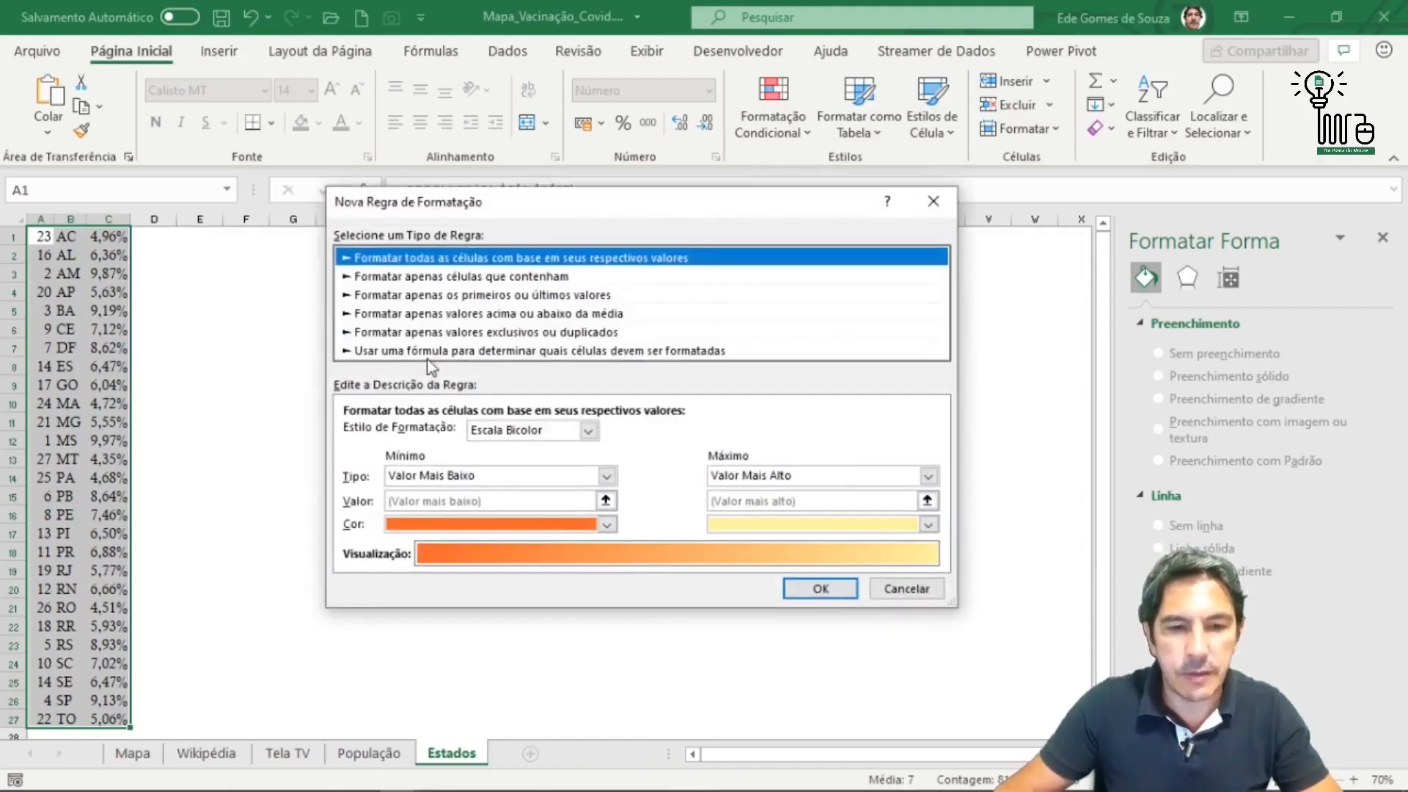
{"action": "left_click", "coordinate": [382, 352]}
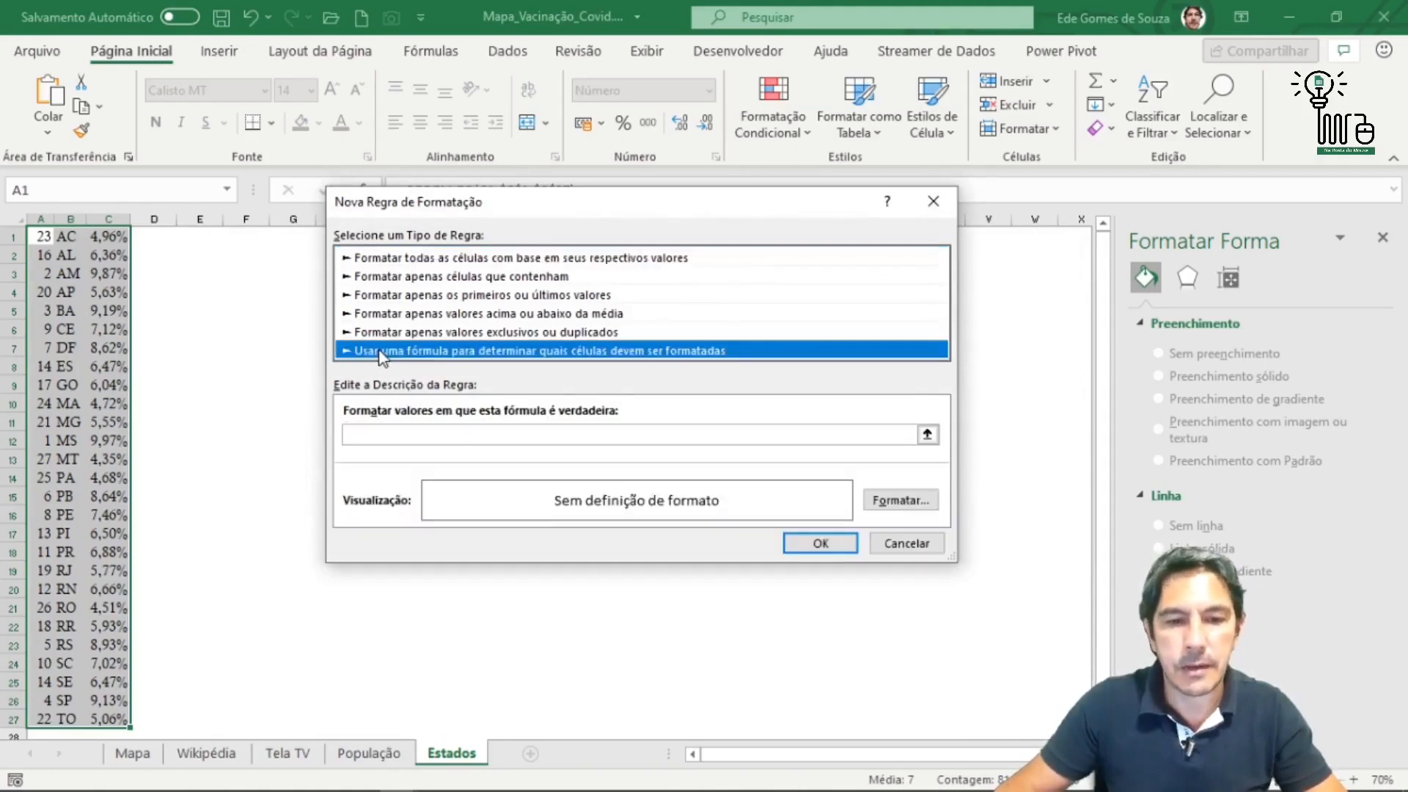
Enter =A1<=5 as the rule's formula, with a fully relative reference to A1.
{"action": "left_click", "coordinate": [365, 436]}
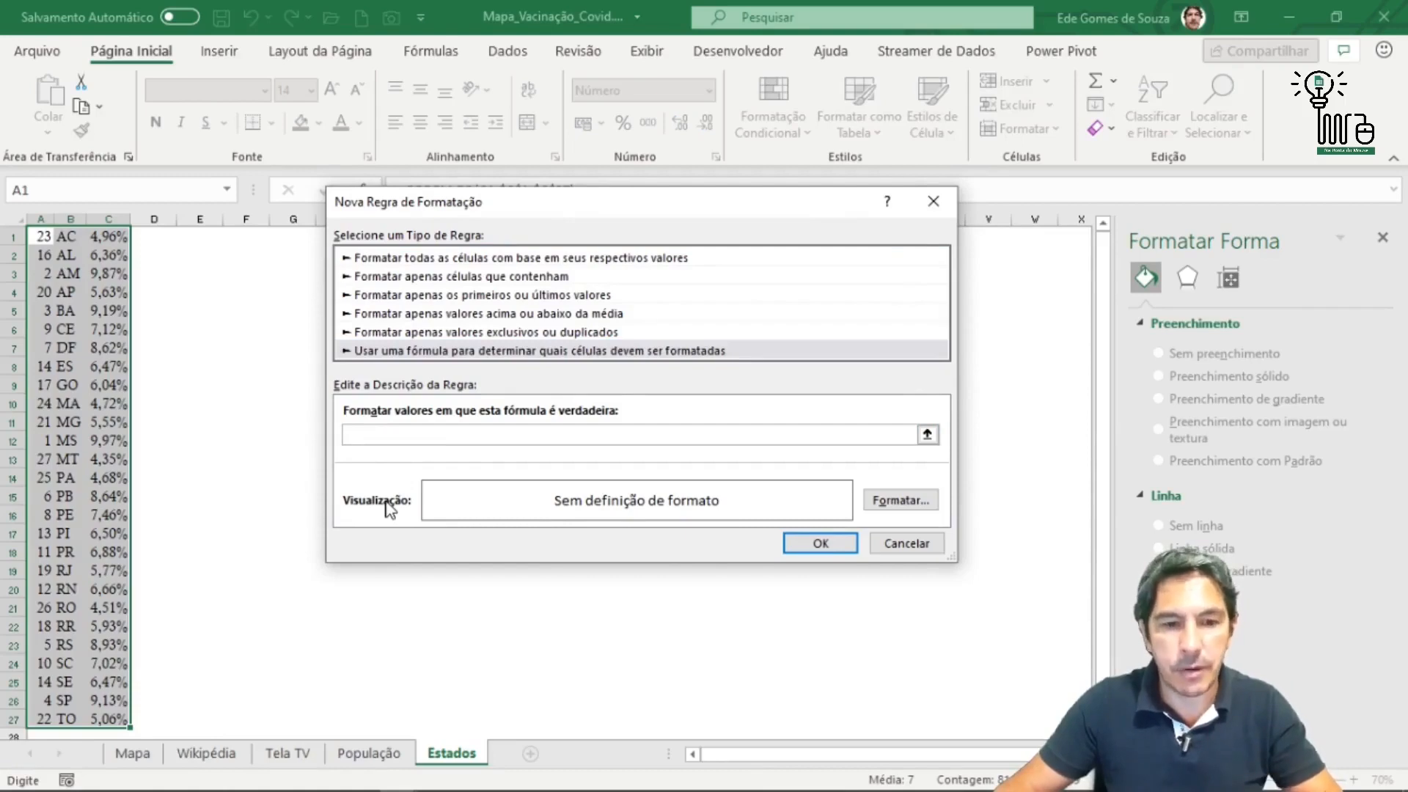
{"action": "left_click", "coordinate": [42, 238]}
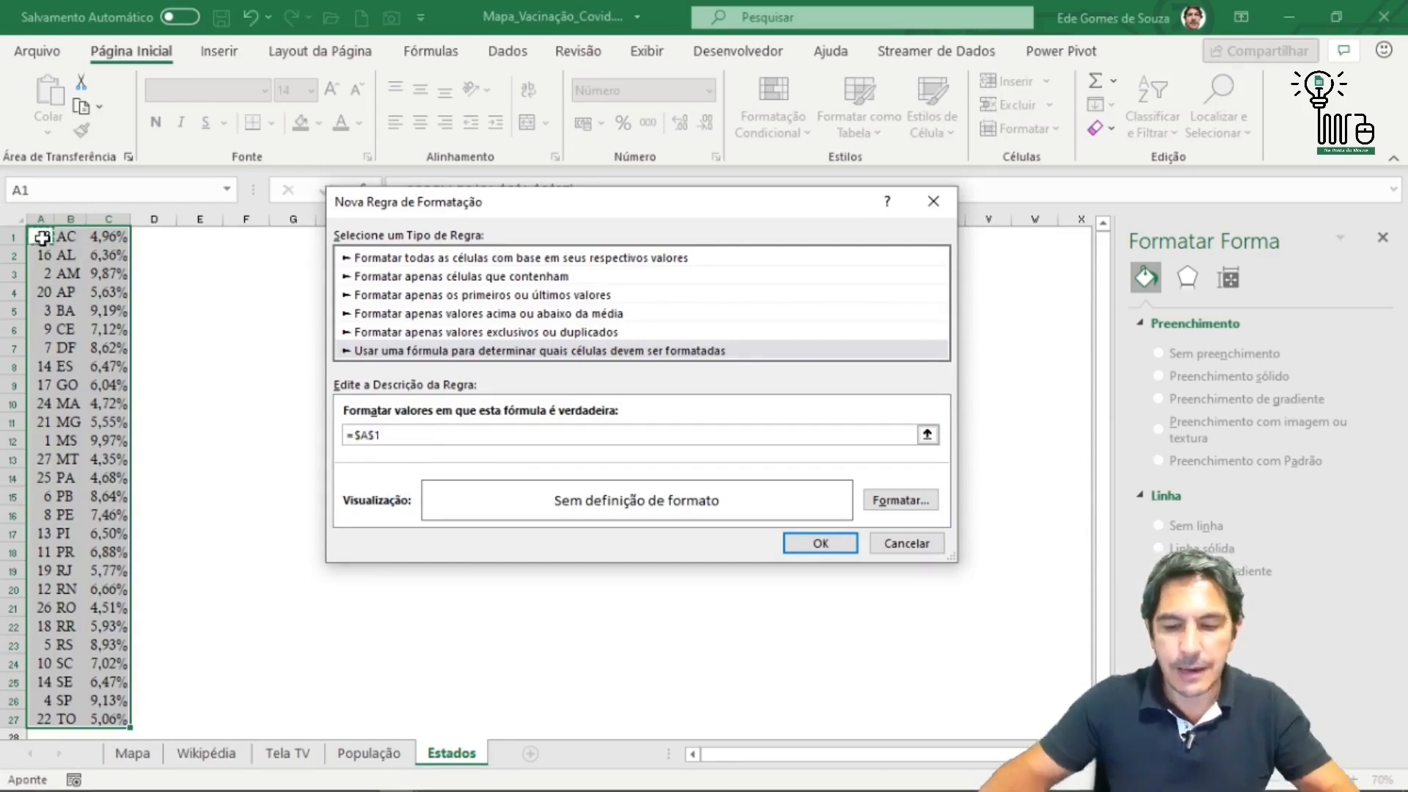
{"action": "type", "text": "<=5"}
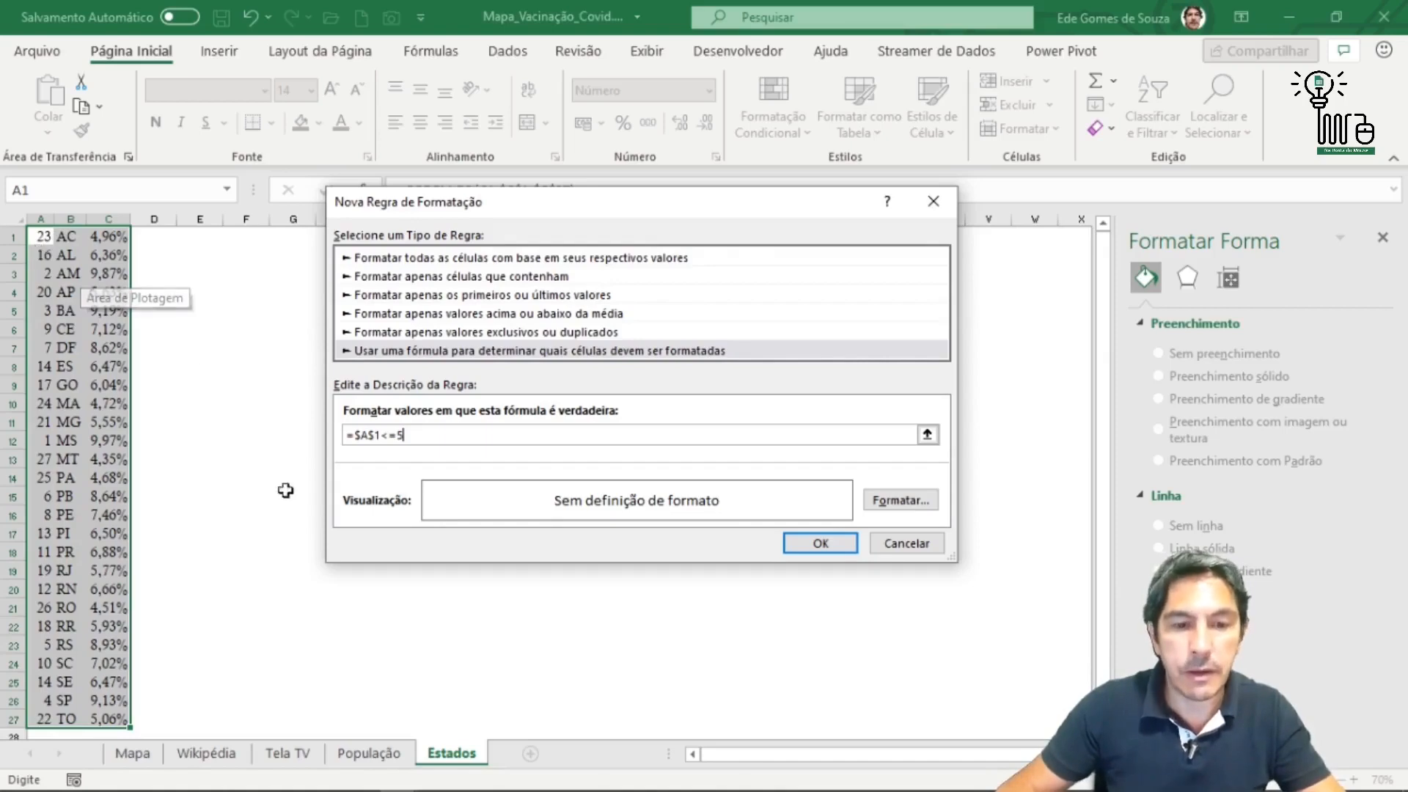
{"action": "left_click", "coordinate": [358, 433]}
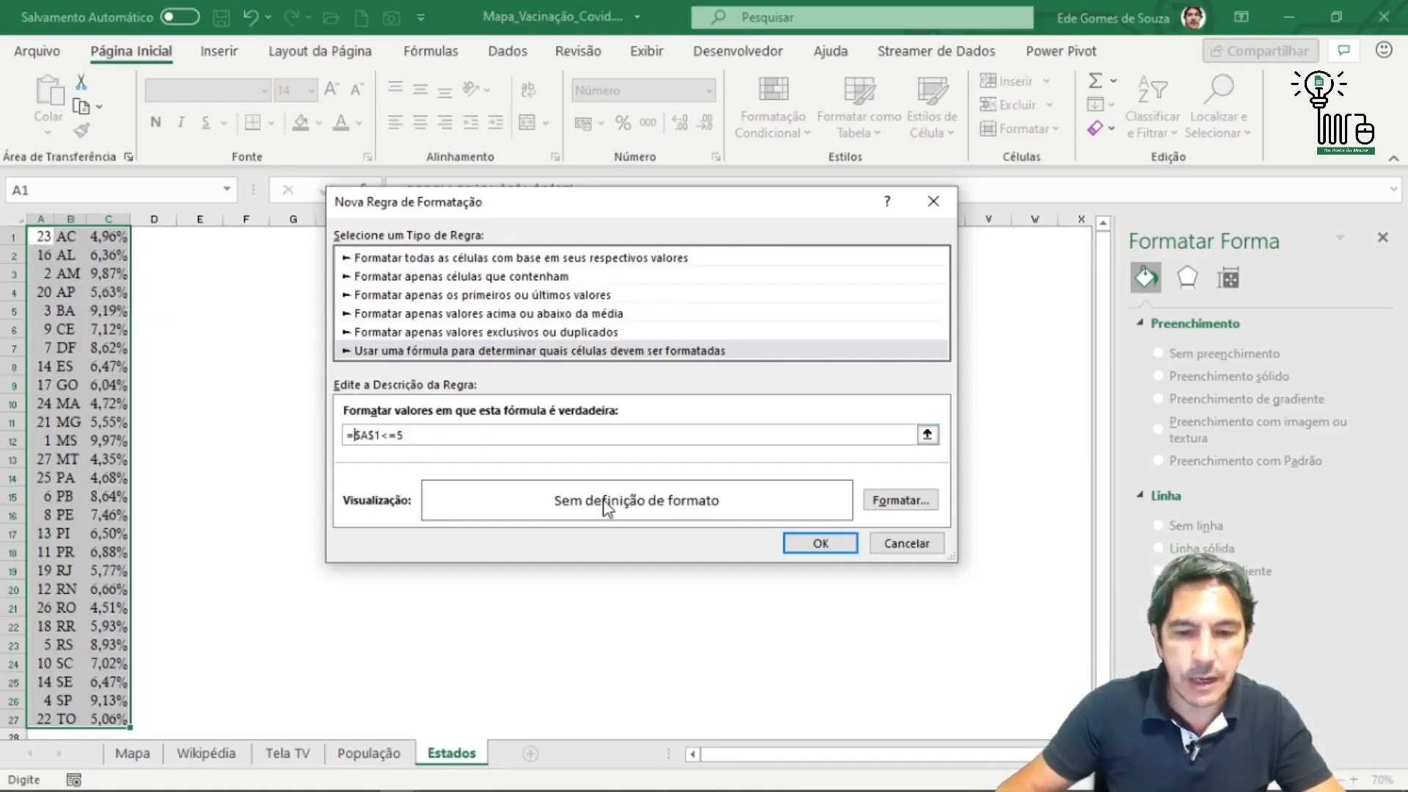
{"action": "key", "text": "Delete"}
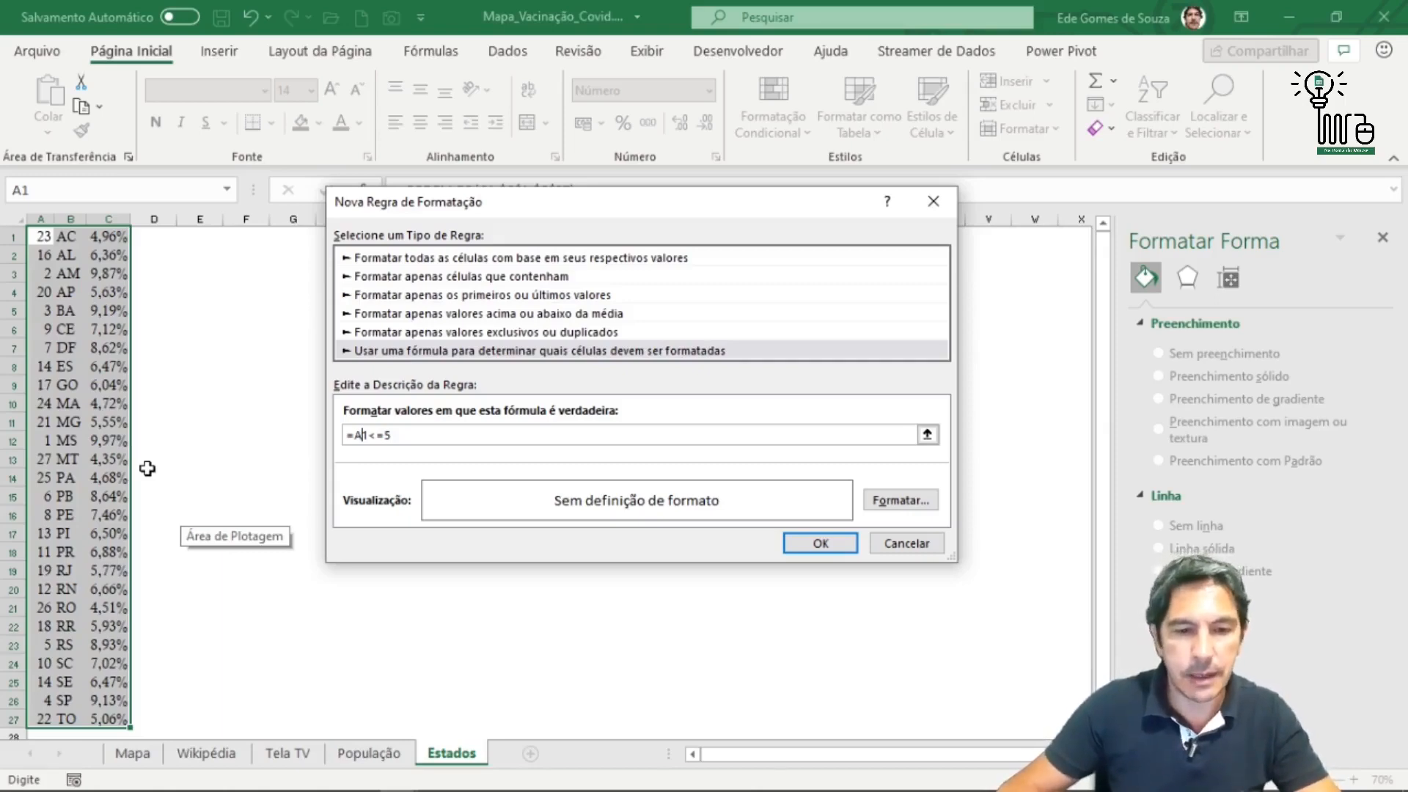
Set the rule's font format to bold (Negrito) with a near-white text colour.
{"action": "left_click", "coordinate": [901, 500]}
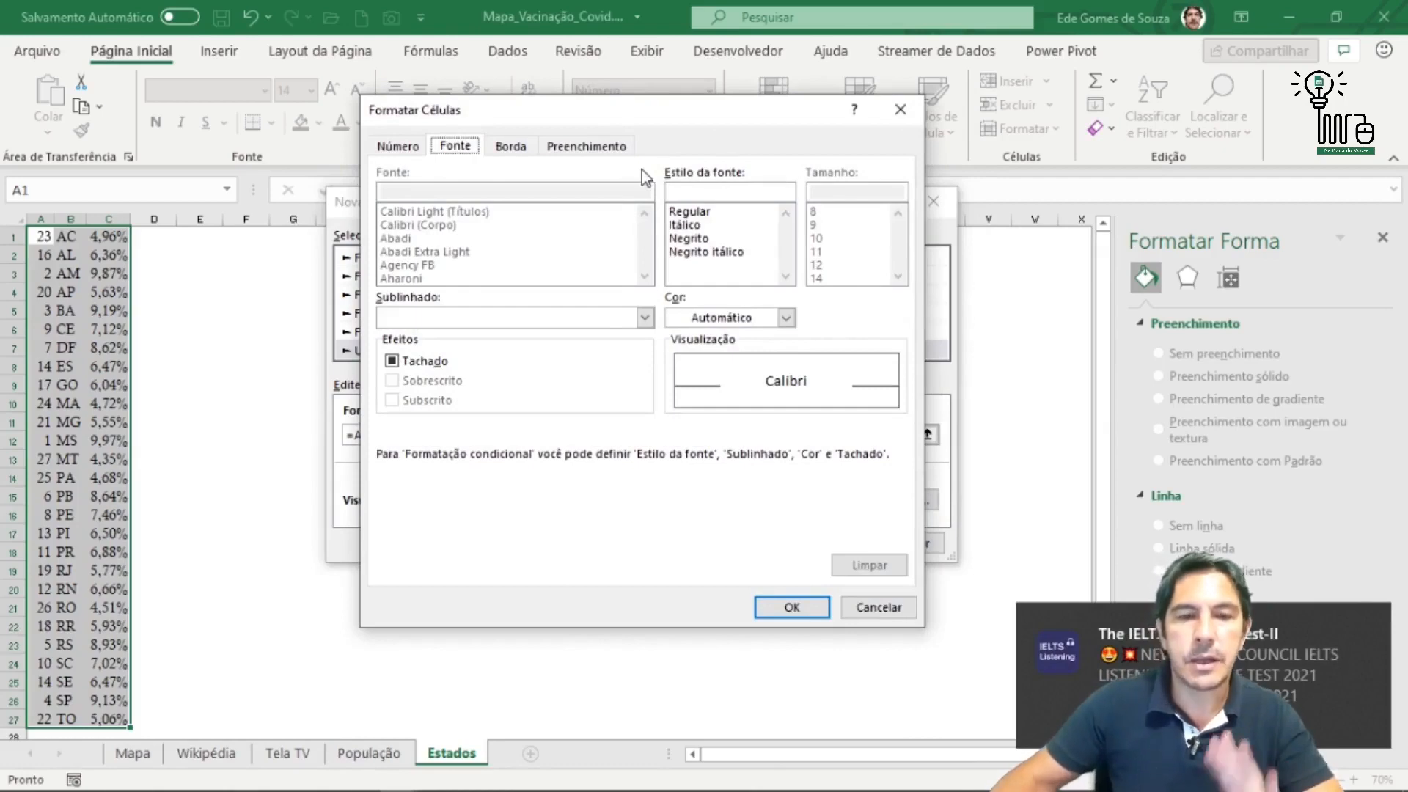
{"action": "left_click", "coordinate": [693, 239]}
{"action": "left_click", "coordinate": [786, 318]}
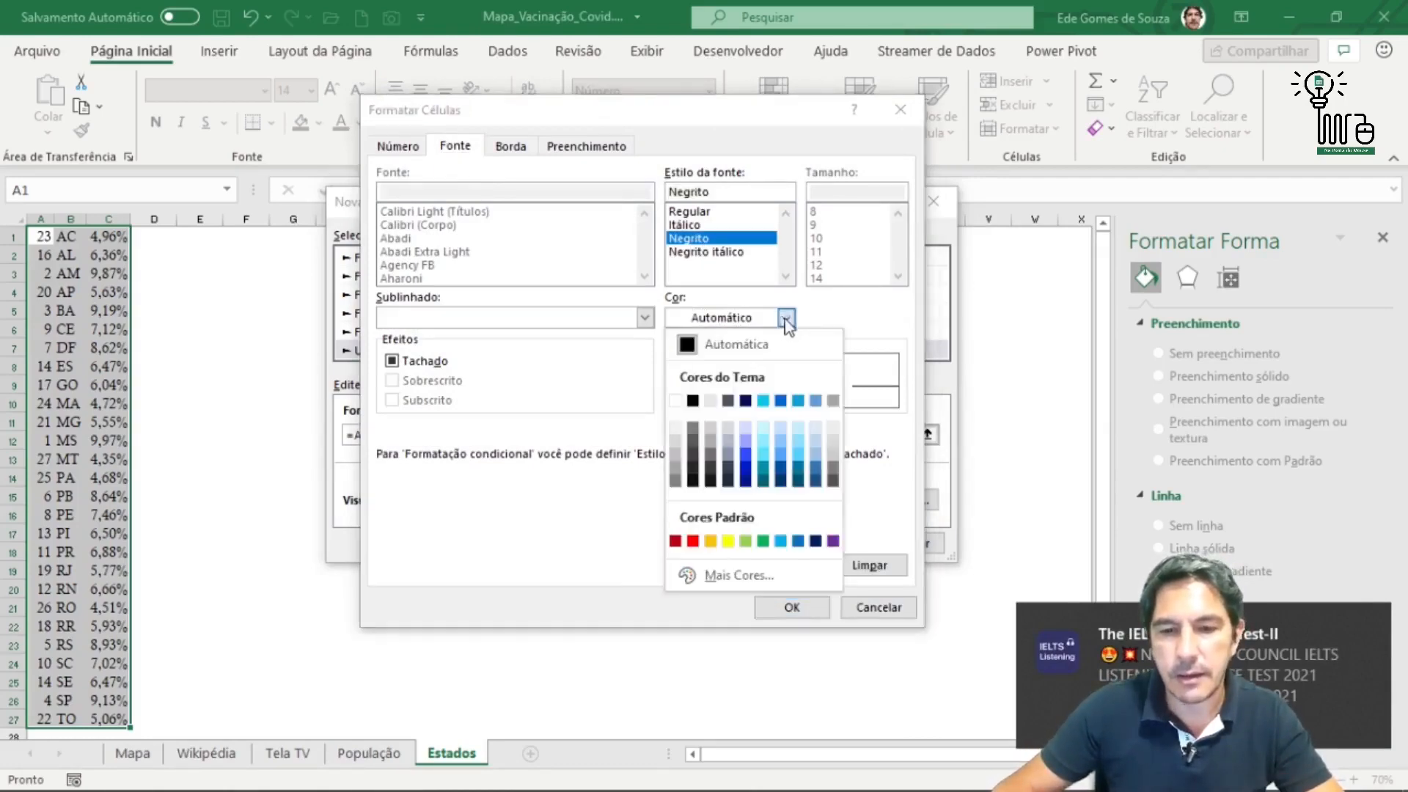
{"action": "left_click", "coordinate": [677, 430]}
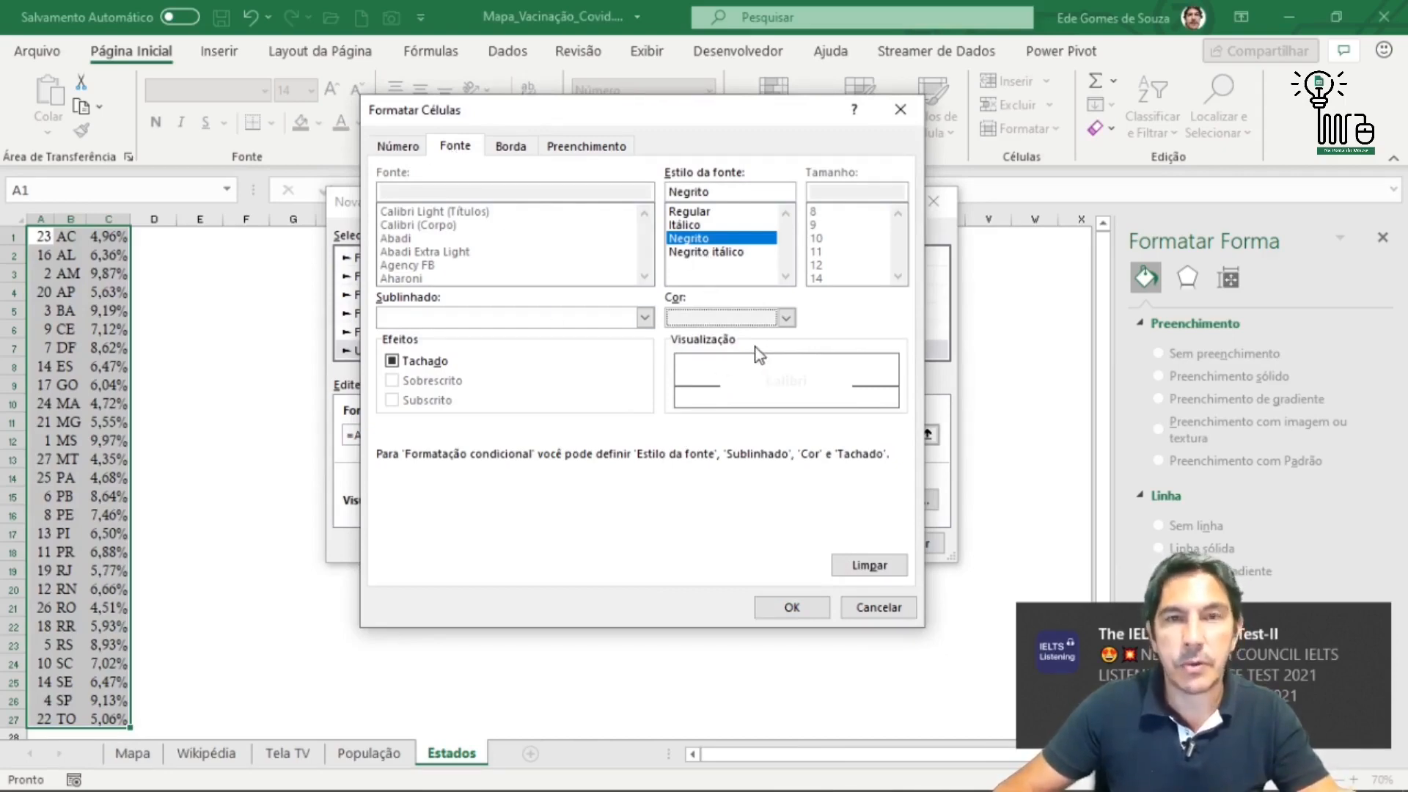
Add white borders to all four sides of the cells in the rule's format.
{"action": "left_click", "coordinate": [516, 146]}
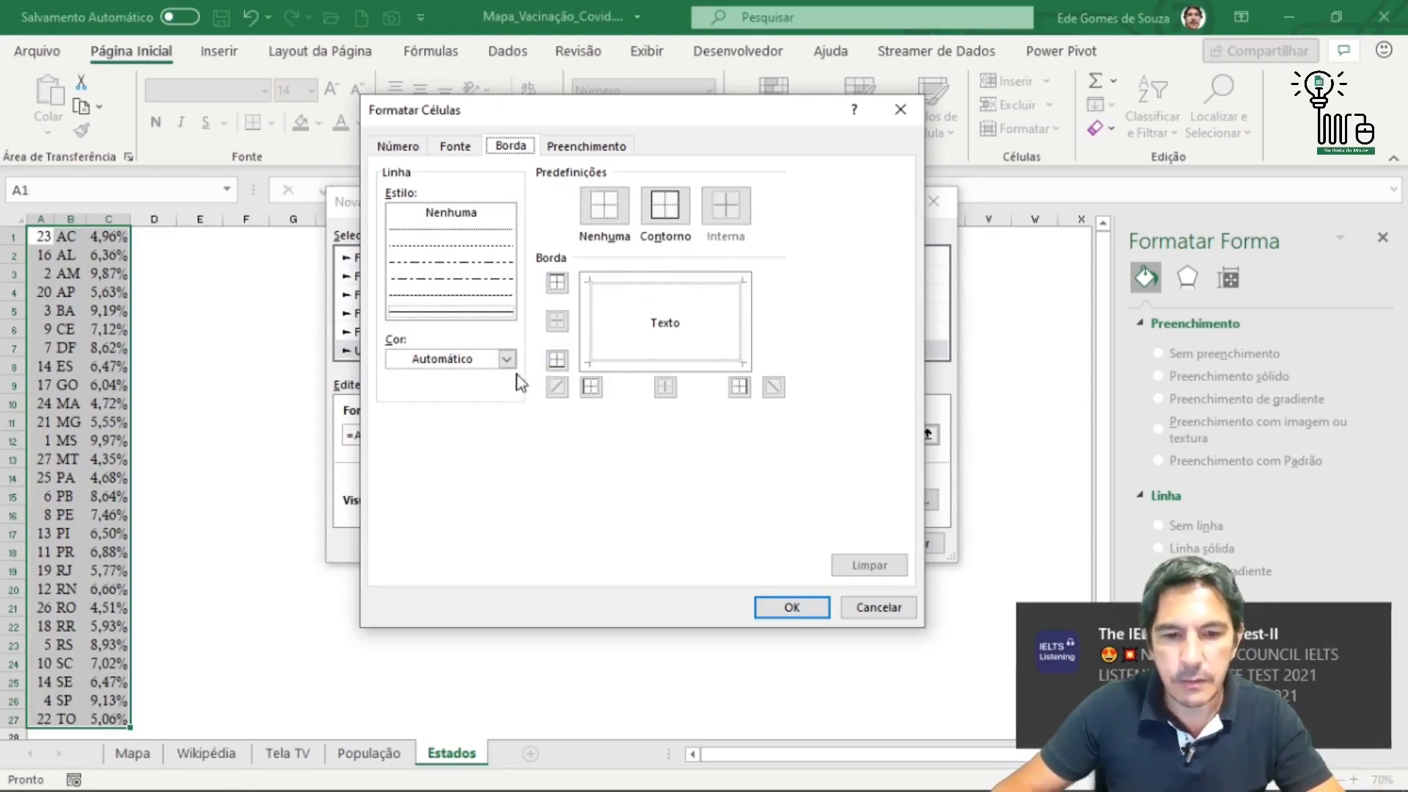
{"action": "left_click", "coordinate": [507, 359]}
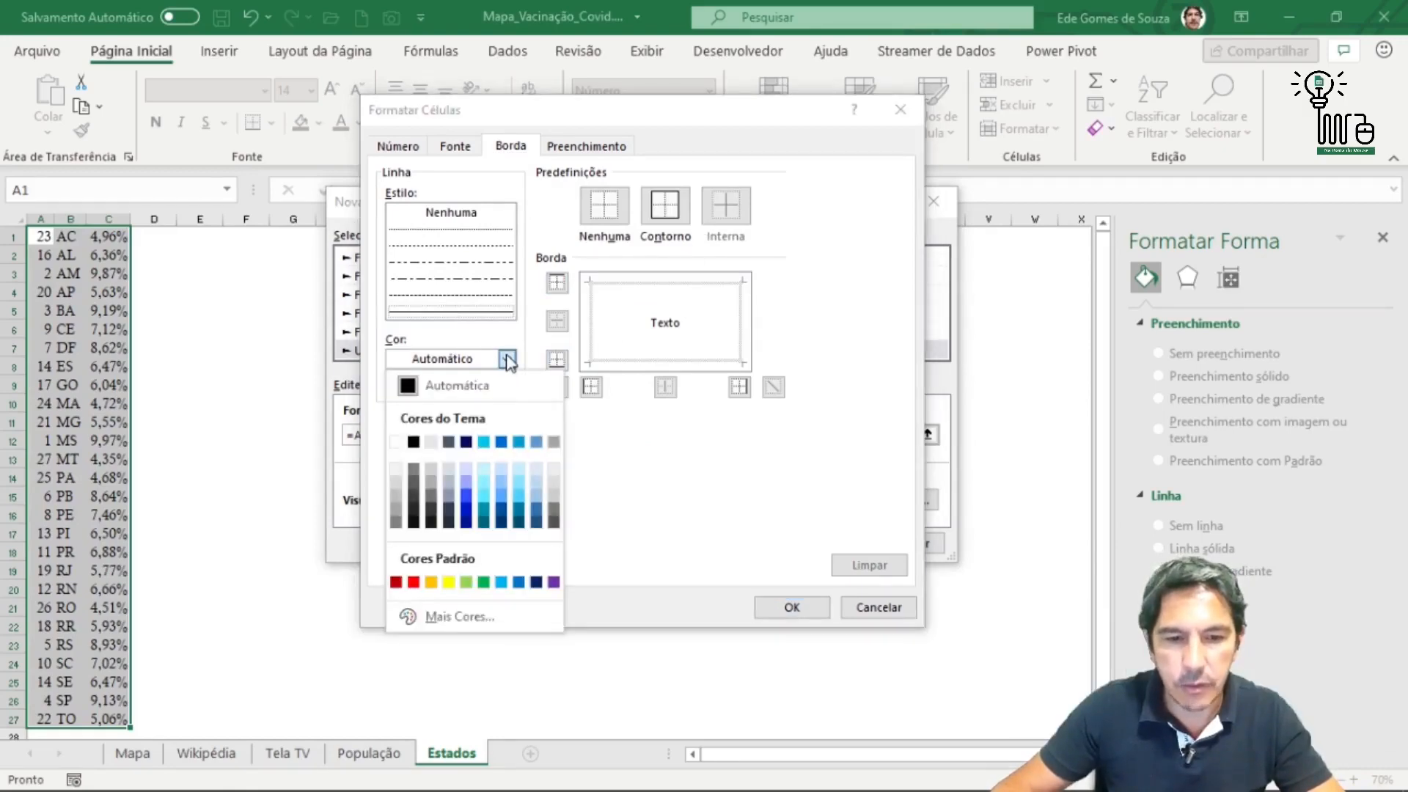
{"action": "left_click", "coordinate": [397, 444]}
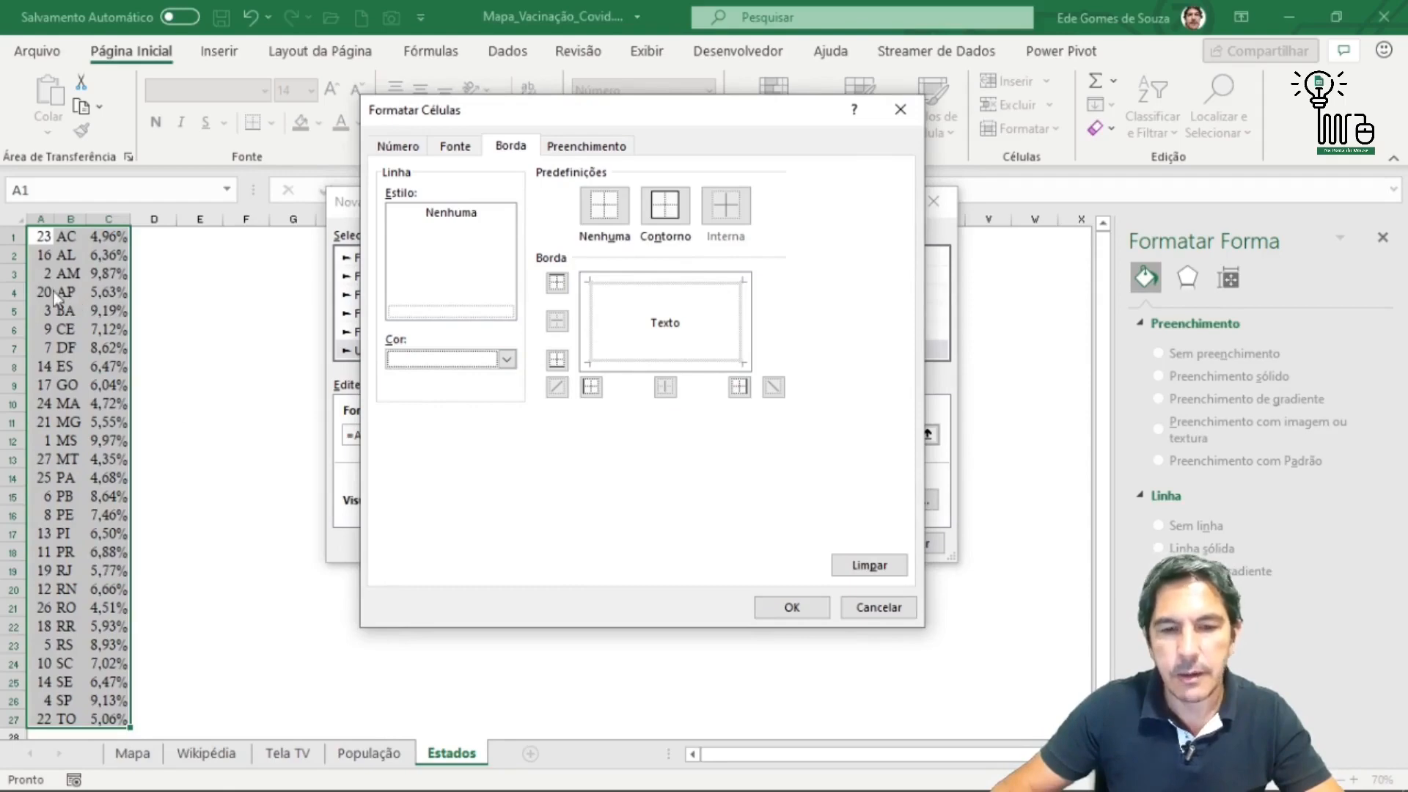
{"action": "left_click", "coordinate": [677, 284]}
{"action": "left_click", "coordinate": [680, 361]}
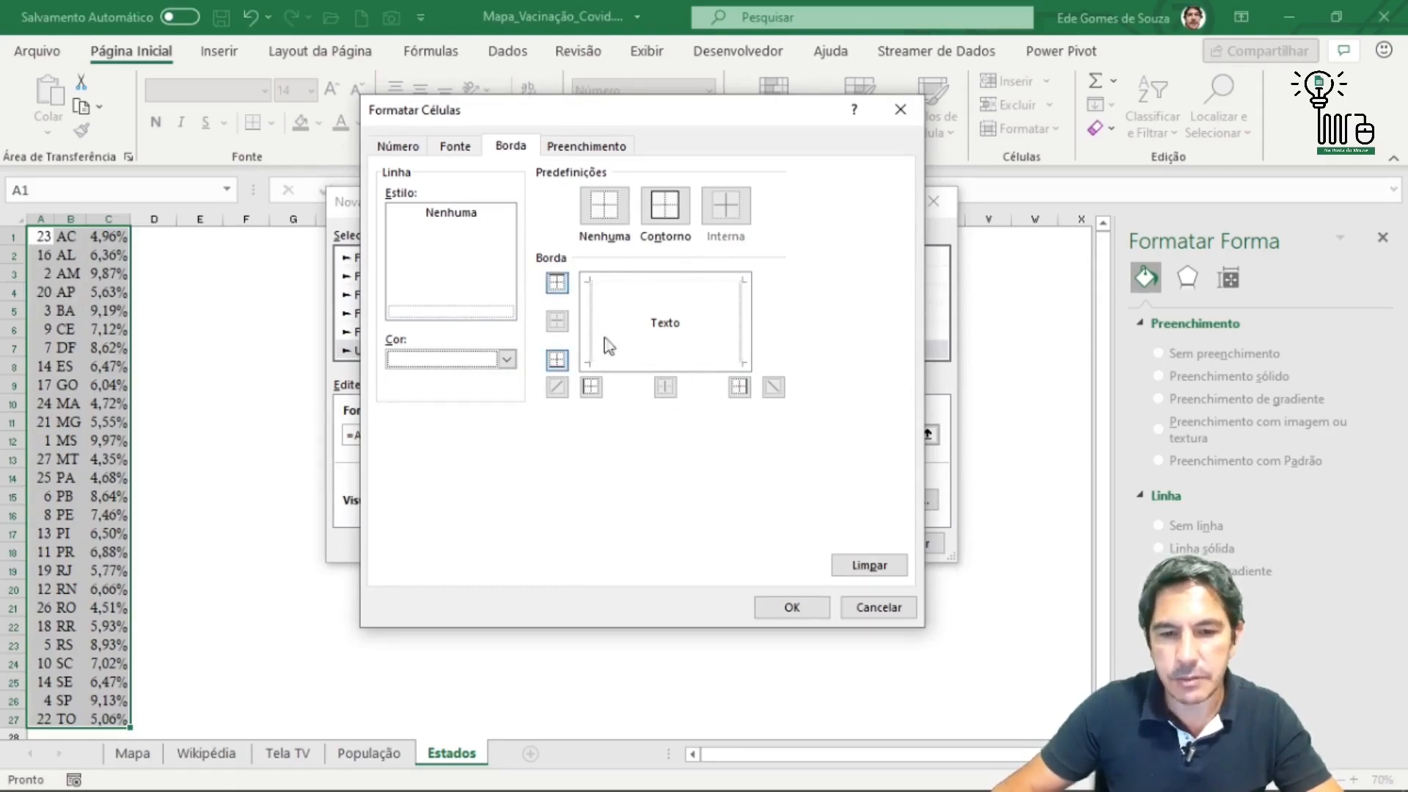
{"action": "left_click", "coordinate": [593, 328]}
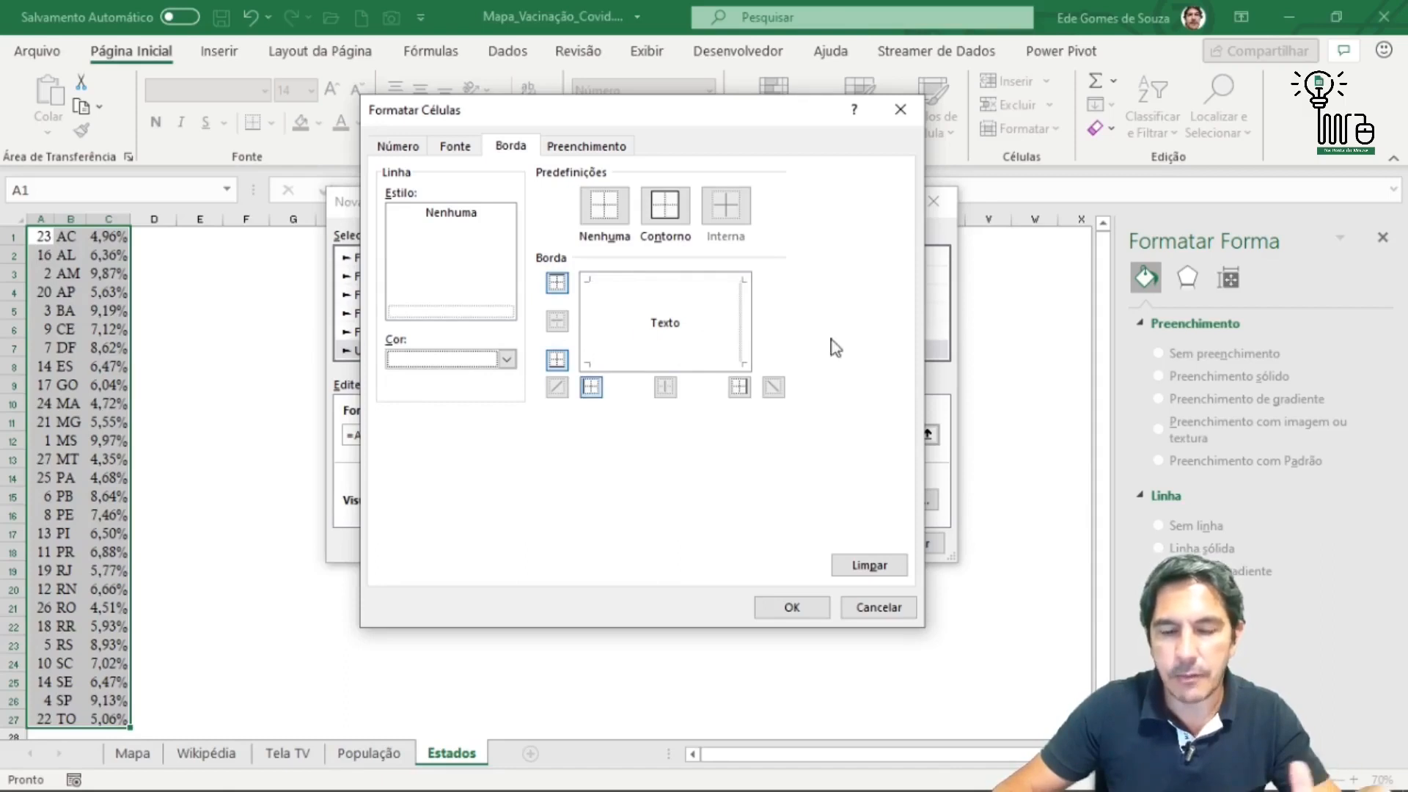
{"action": "left_click", "coordinate": [743, 337]}
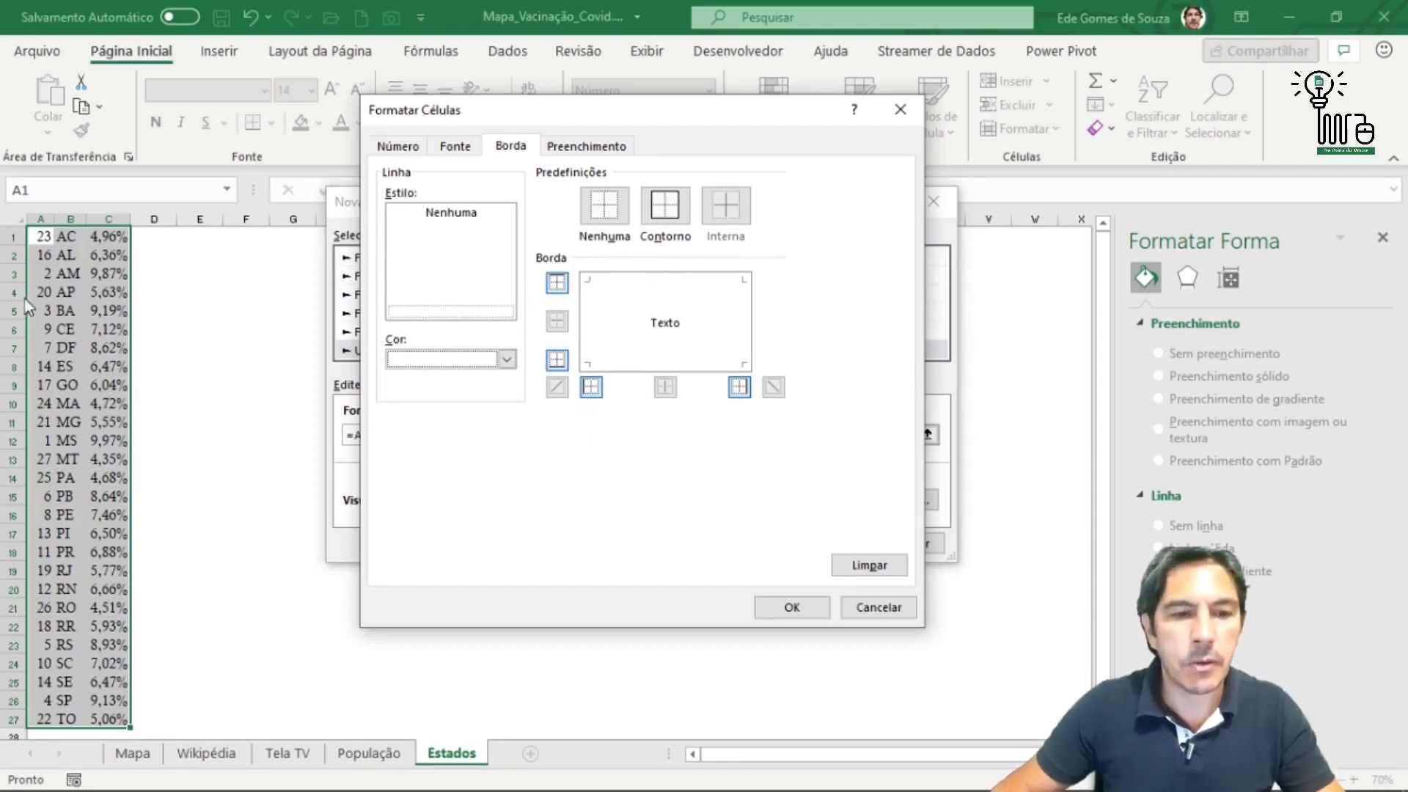
Give the rule's format a bright turquoise-blue background fill and apply the finished rule to A1:C27.
{"action": "left_click", "coordinate": [572, 147]}
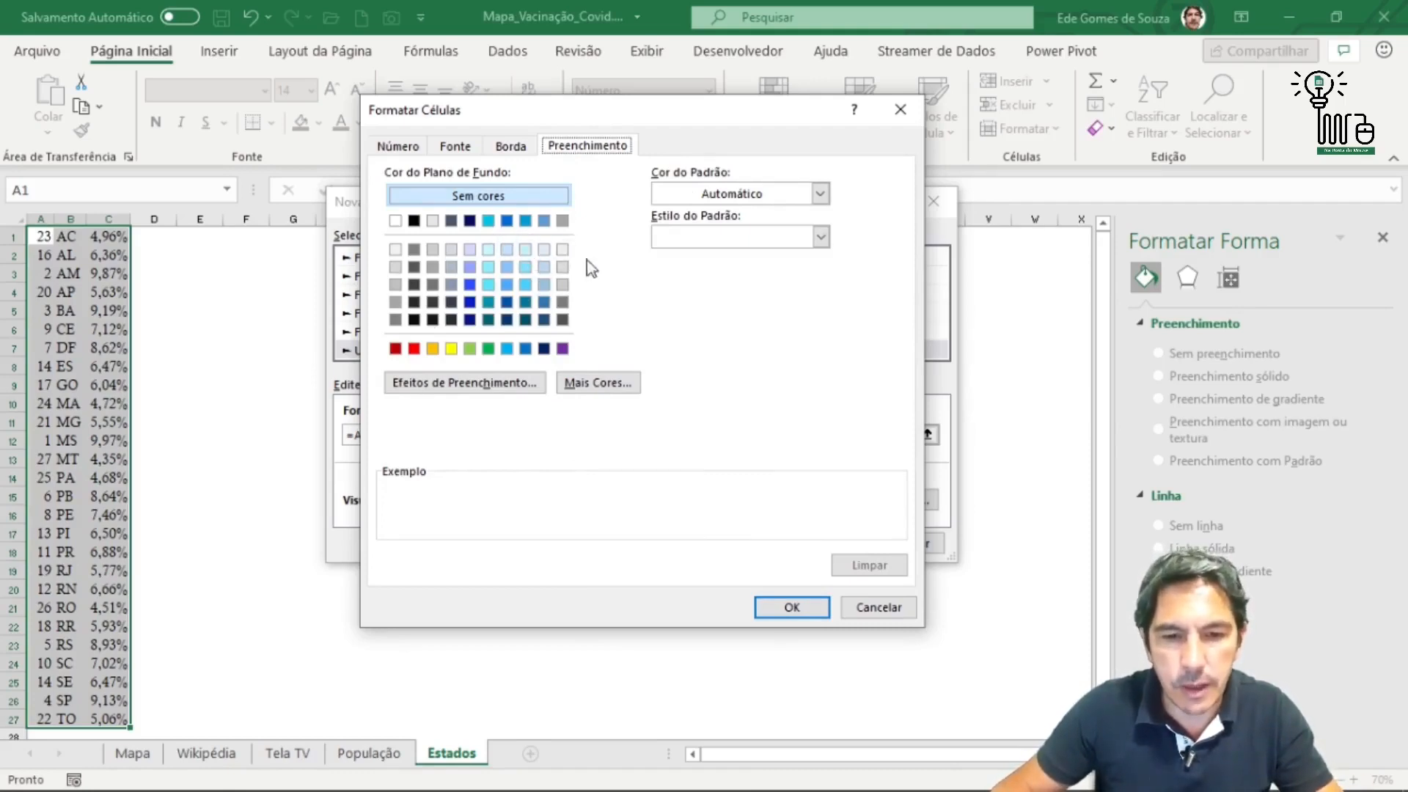
{"action": "left_click", "coordinate": [488, 222]}
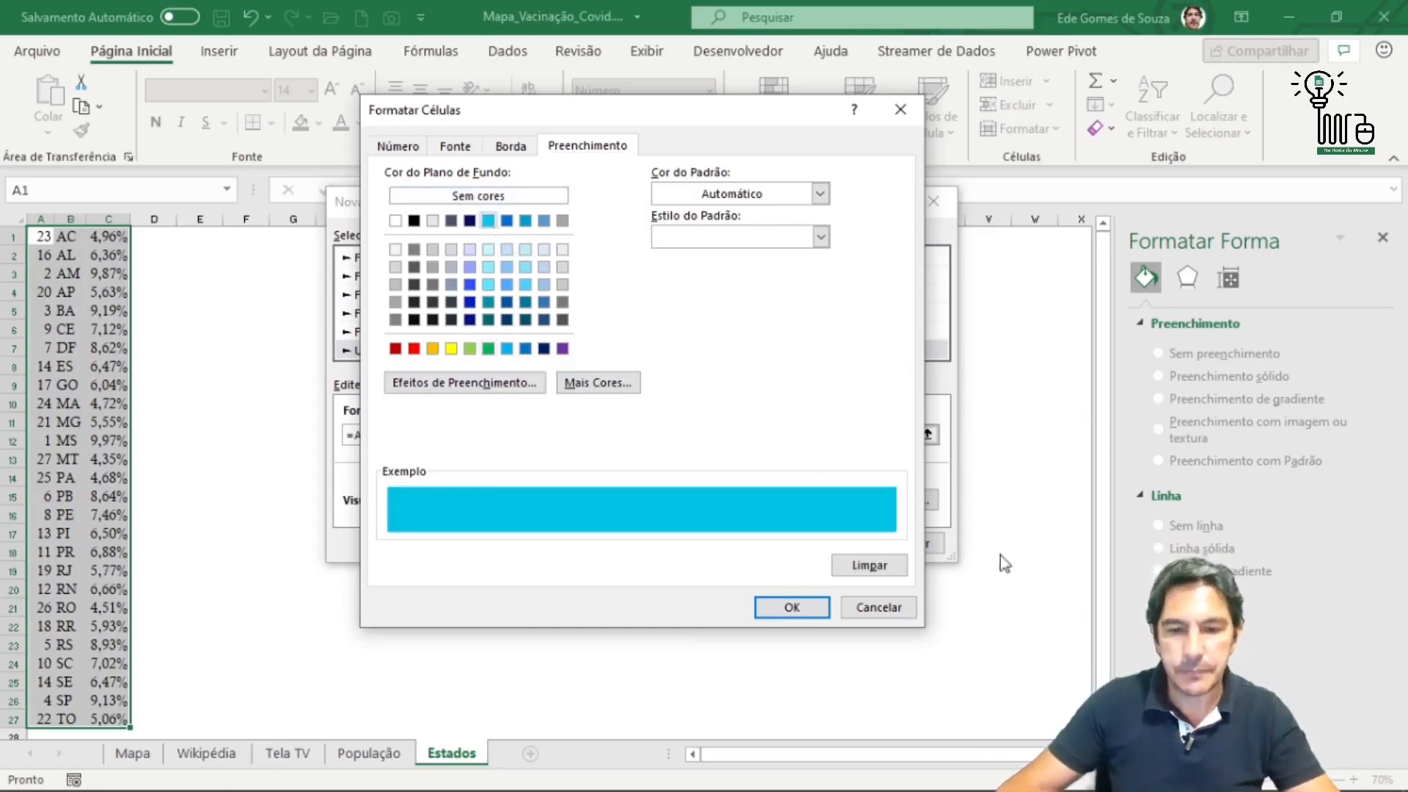
{"action": "left_click", "coordinate": [792, 607]}
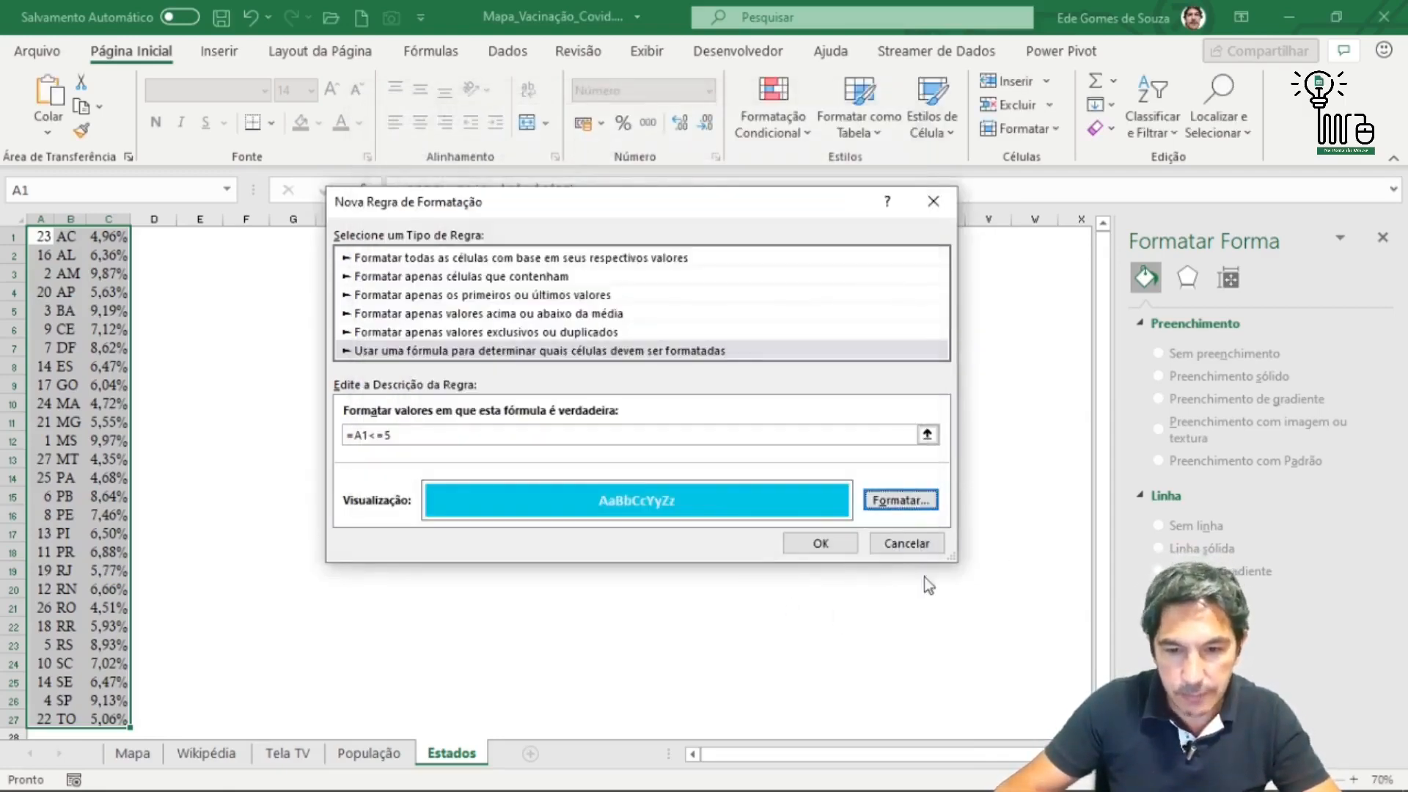
{"action": "left_click", "coordinate": [821, 544]}
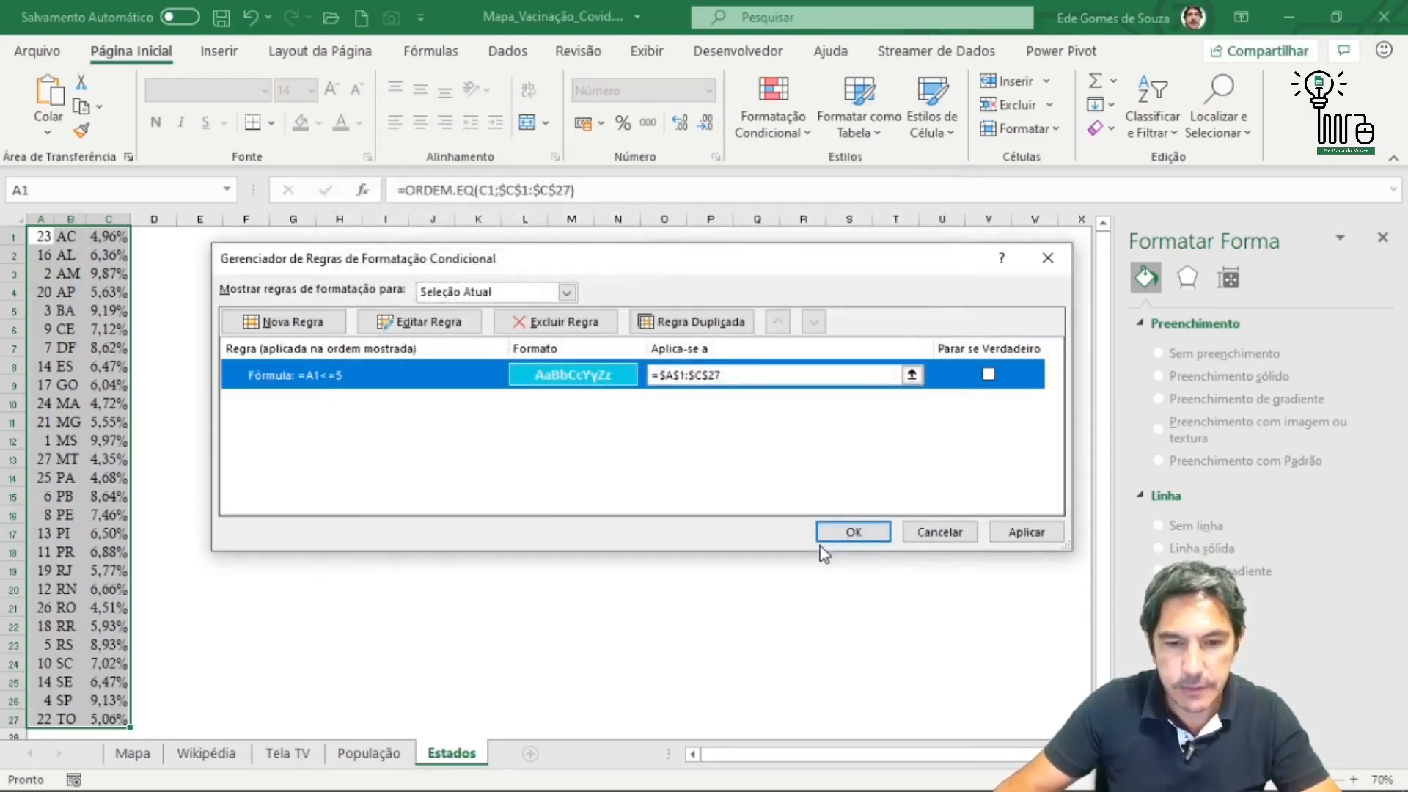
{"action": "left_click", "coordinate": [1051, 535]}
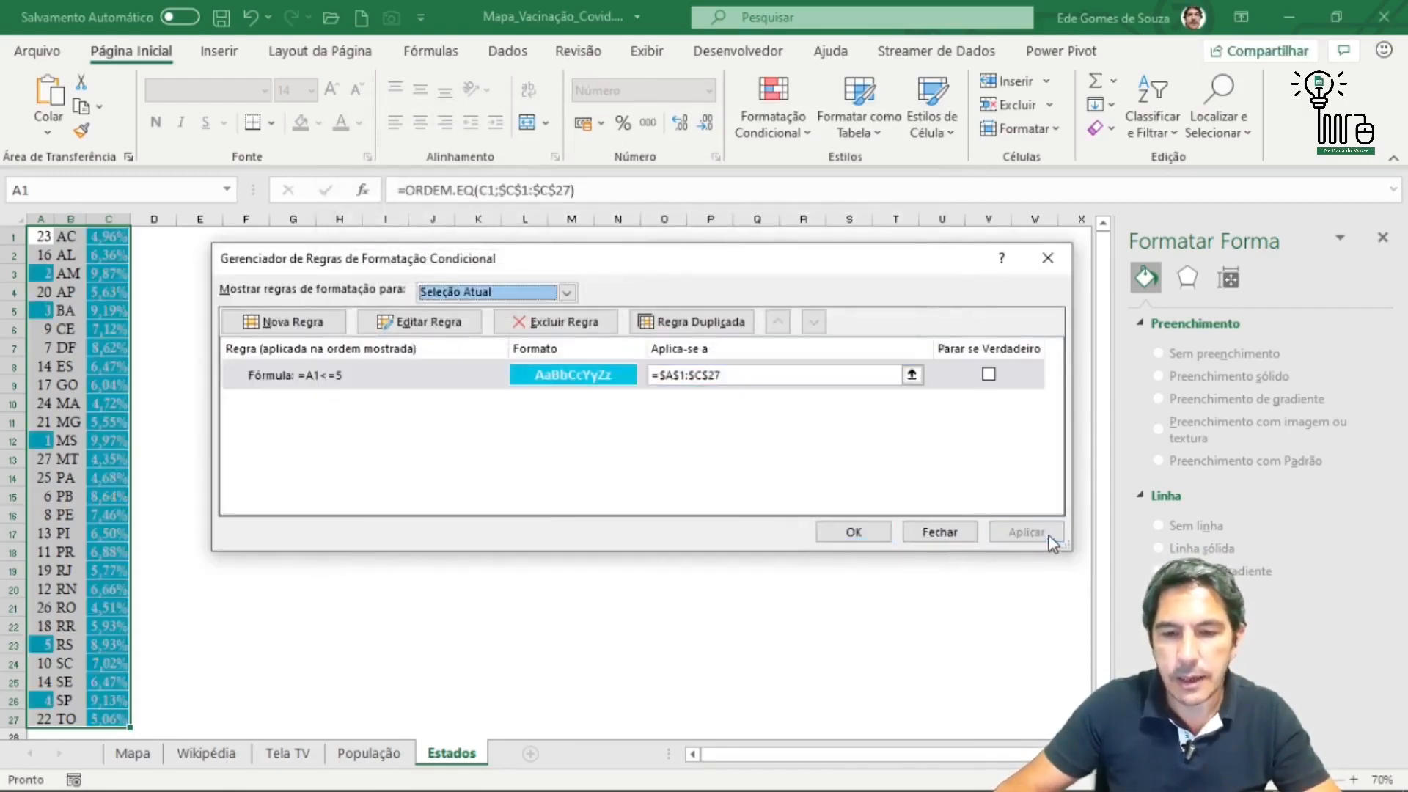
Close the conditional formatting rules manager and deselect the table to inspect the applied highlighting.
{"action": "left_click", "coordinate": [851, 534]}
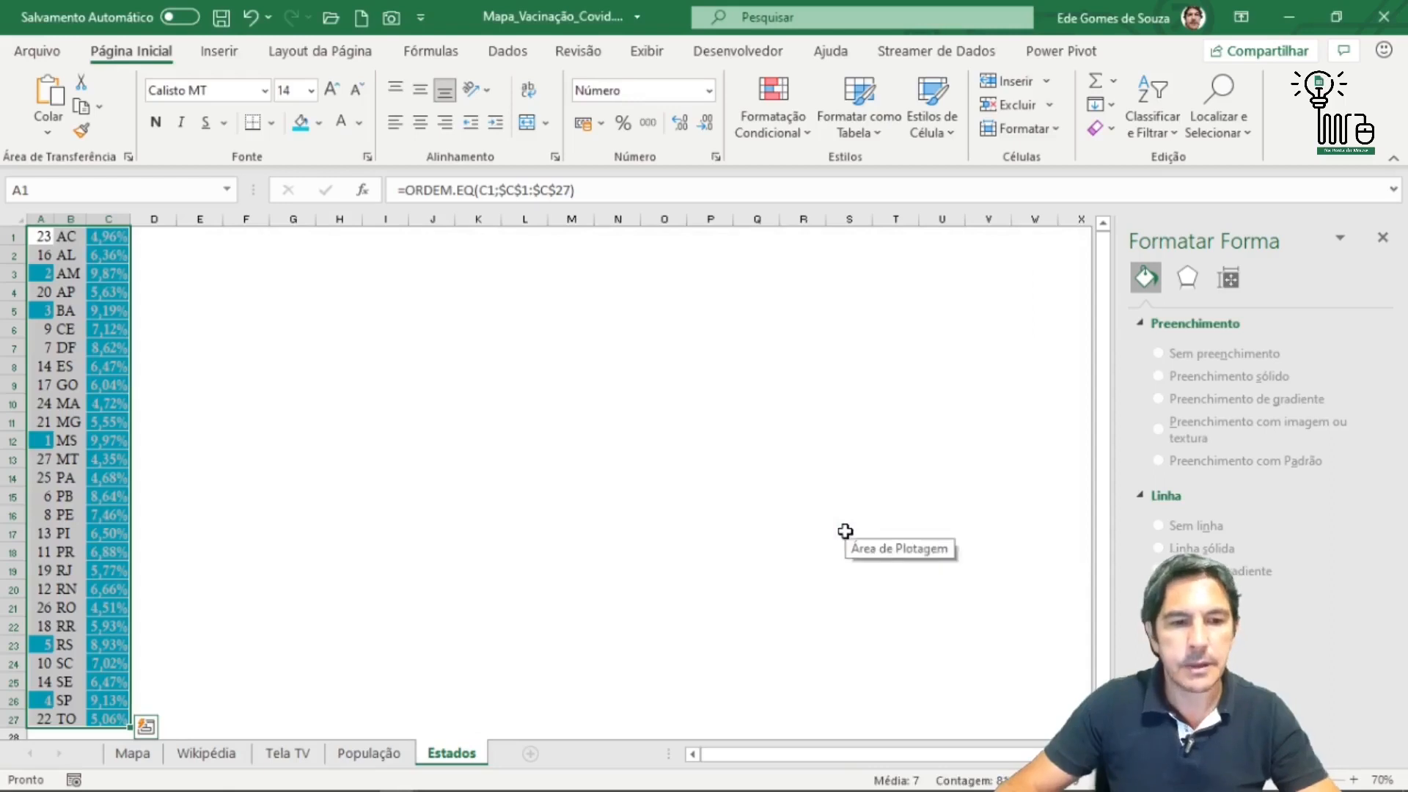
{"action": "left_click", "coordinate": [519, 416]}
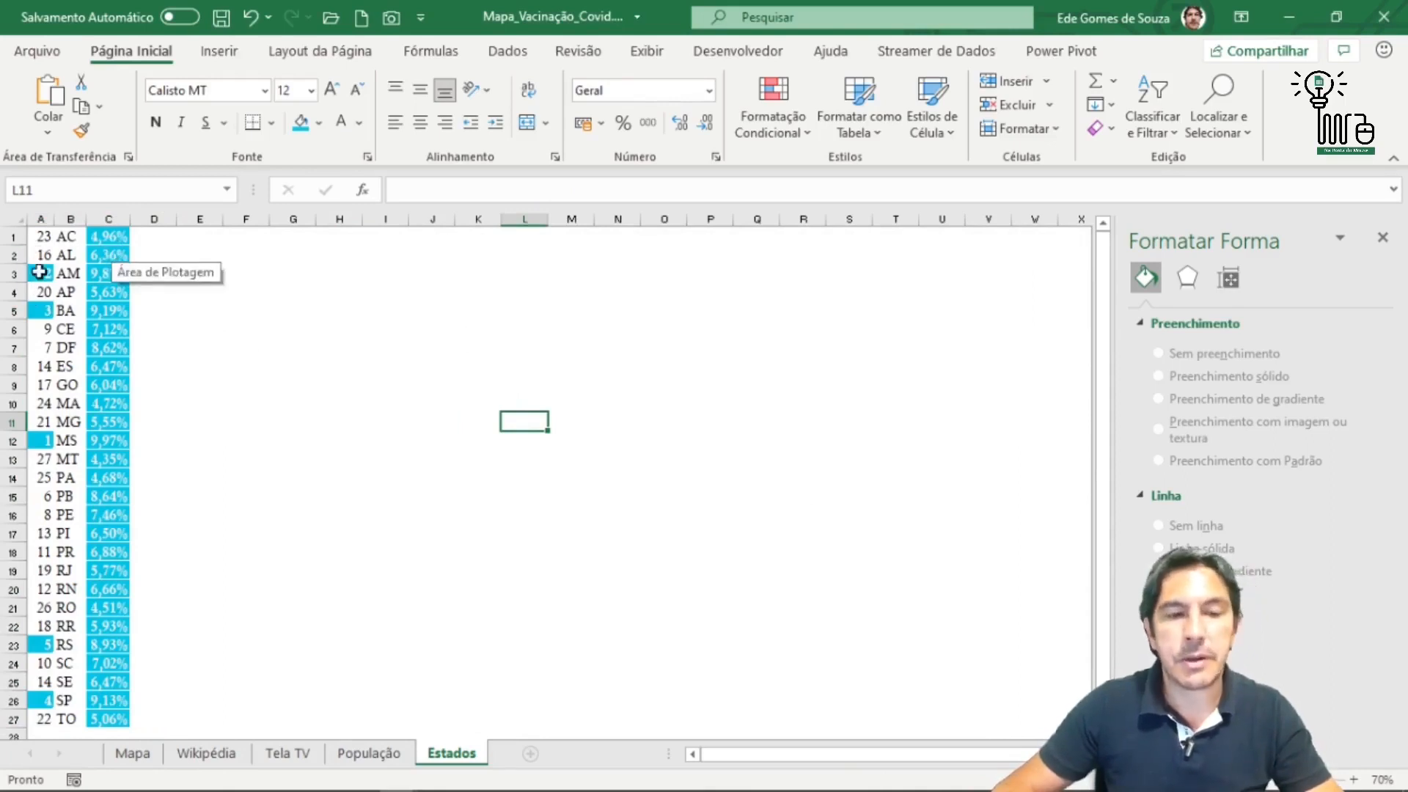
Examine the formula and format of the conditional formatting rule that covers the first row, A1:C1.
{"action": "left_click", "coordinate": [44, 237]}
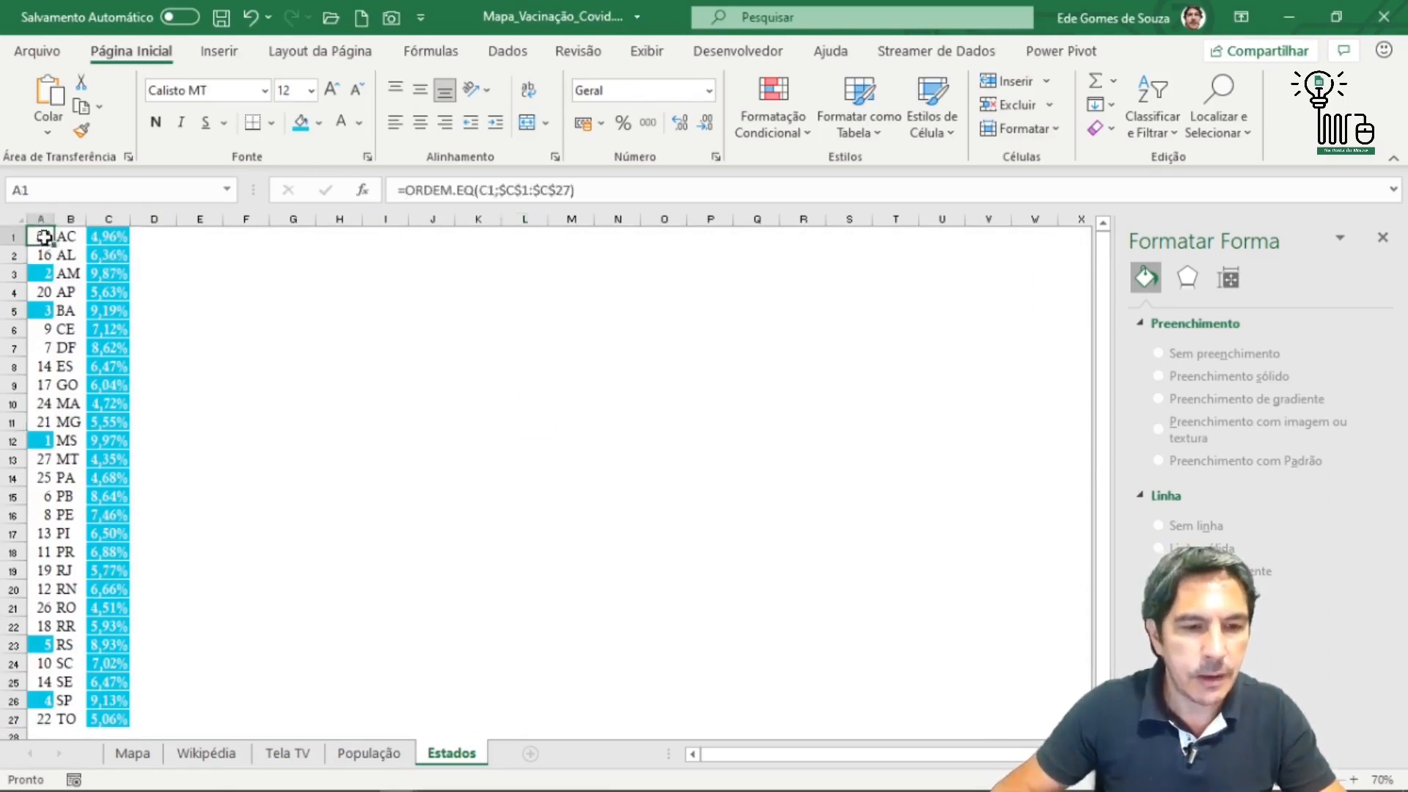
{"action": "left_click_drag", "start_coordinate": [44, 237], "coordinate": [93, 236]}
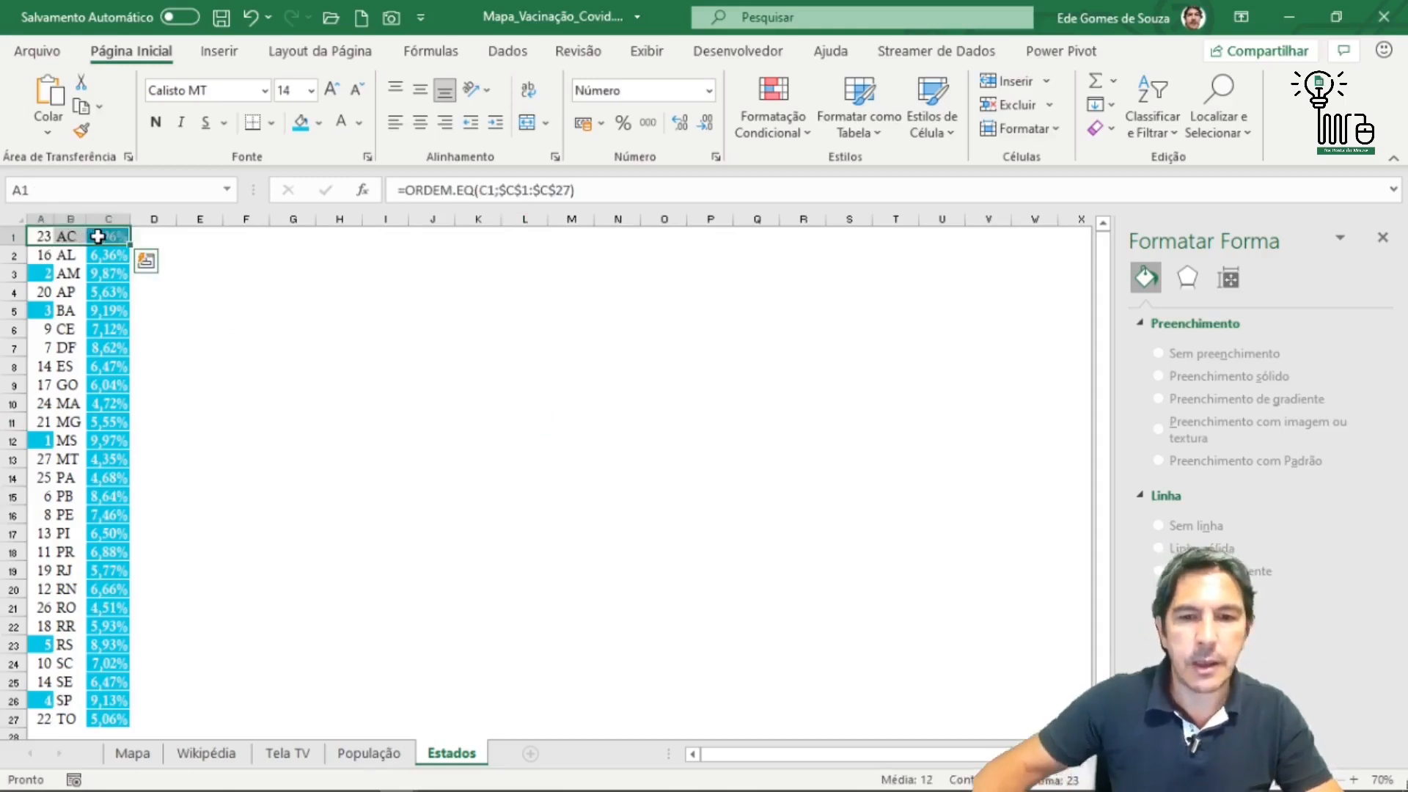
{"action": "left_click", "coordinate": [774, 117]}
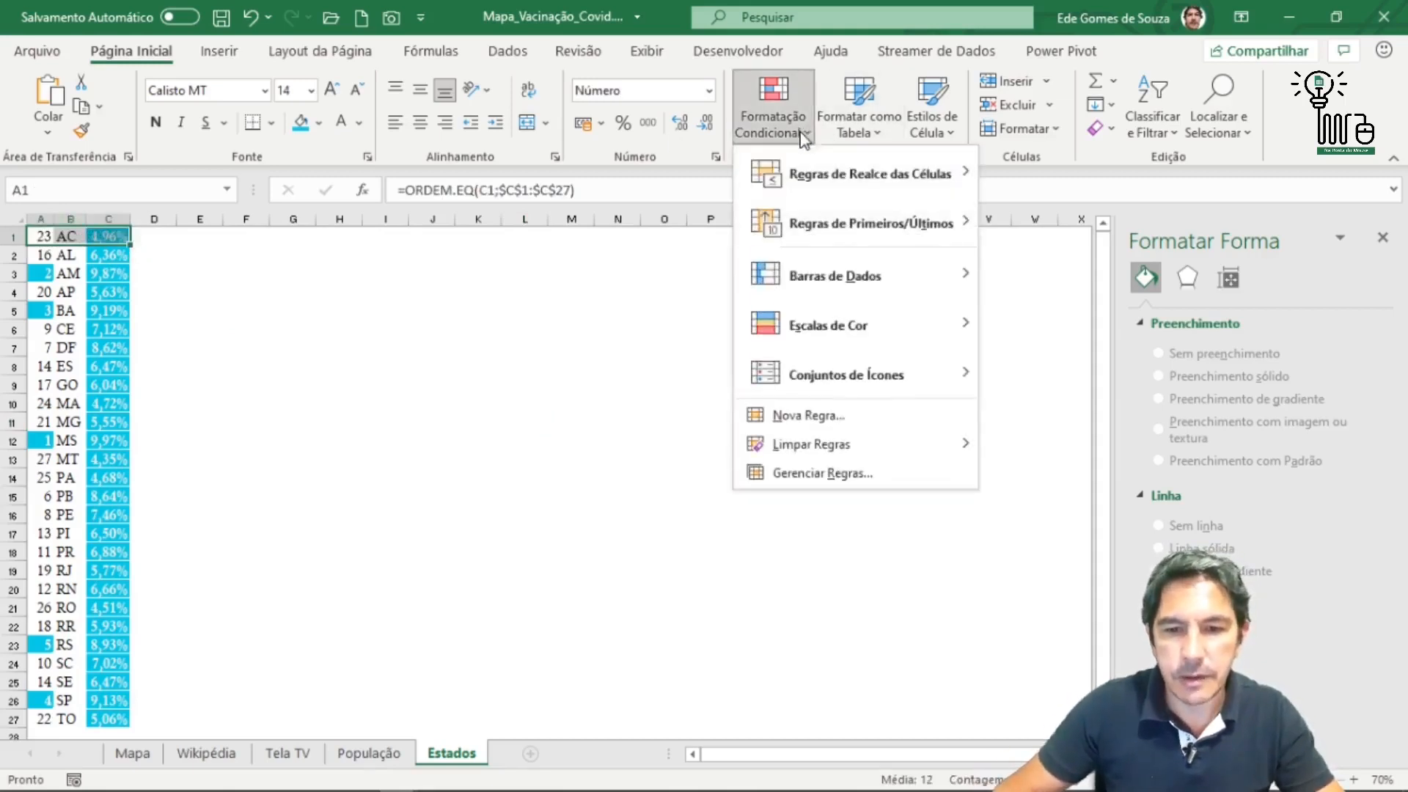
{"action": "left_click", "coordinate": [804, 475]}
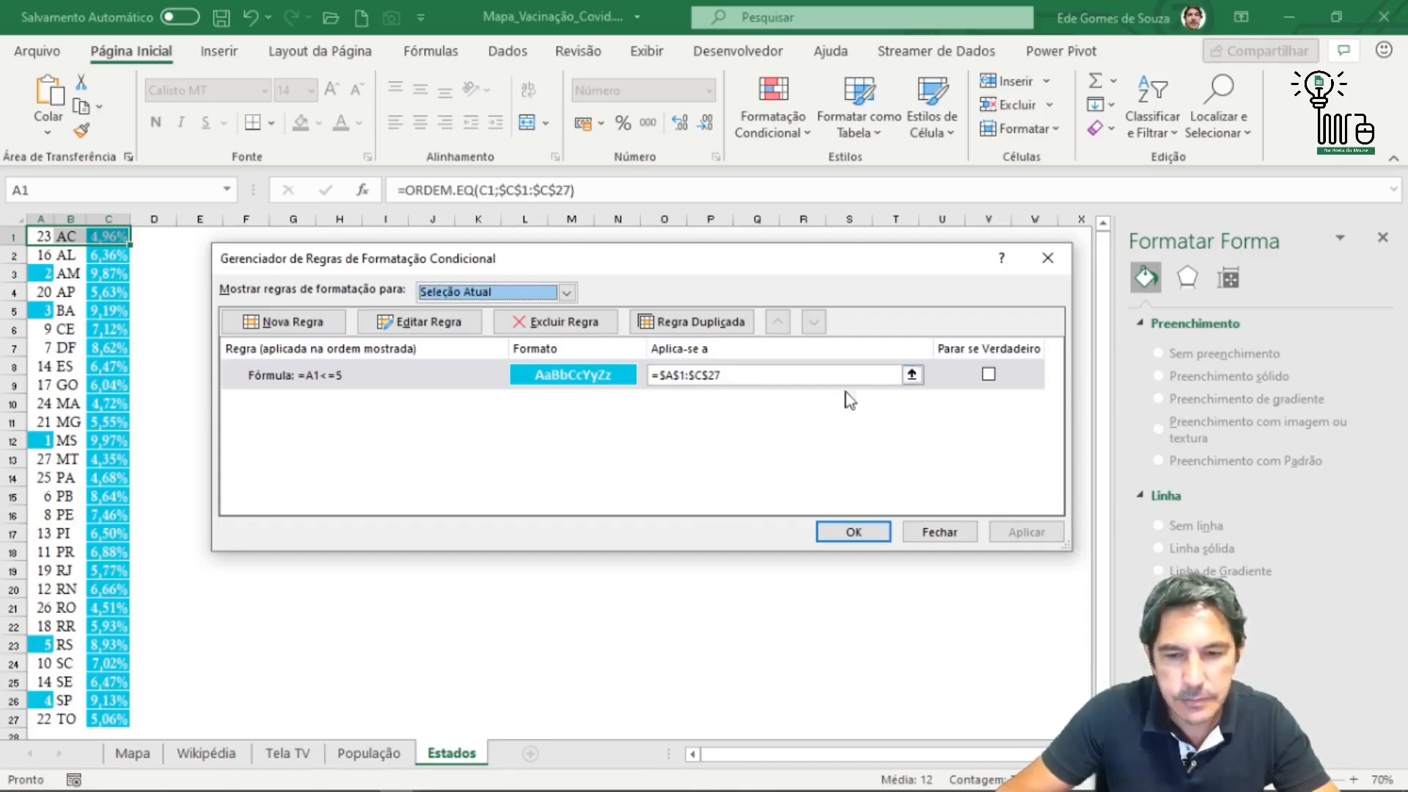
{"action": "left_click", "coordinate": [299, 380]}
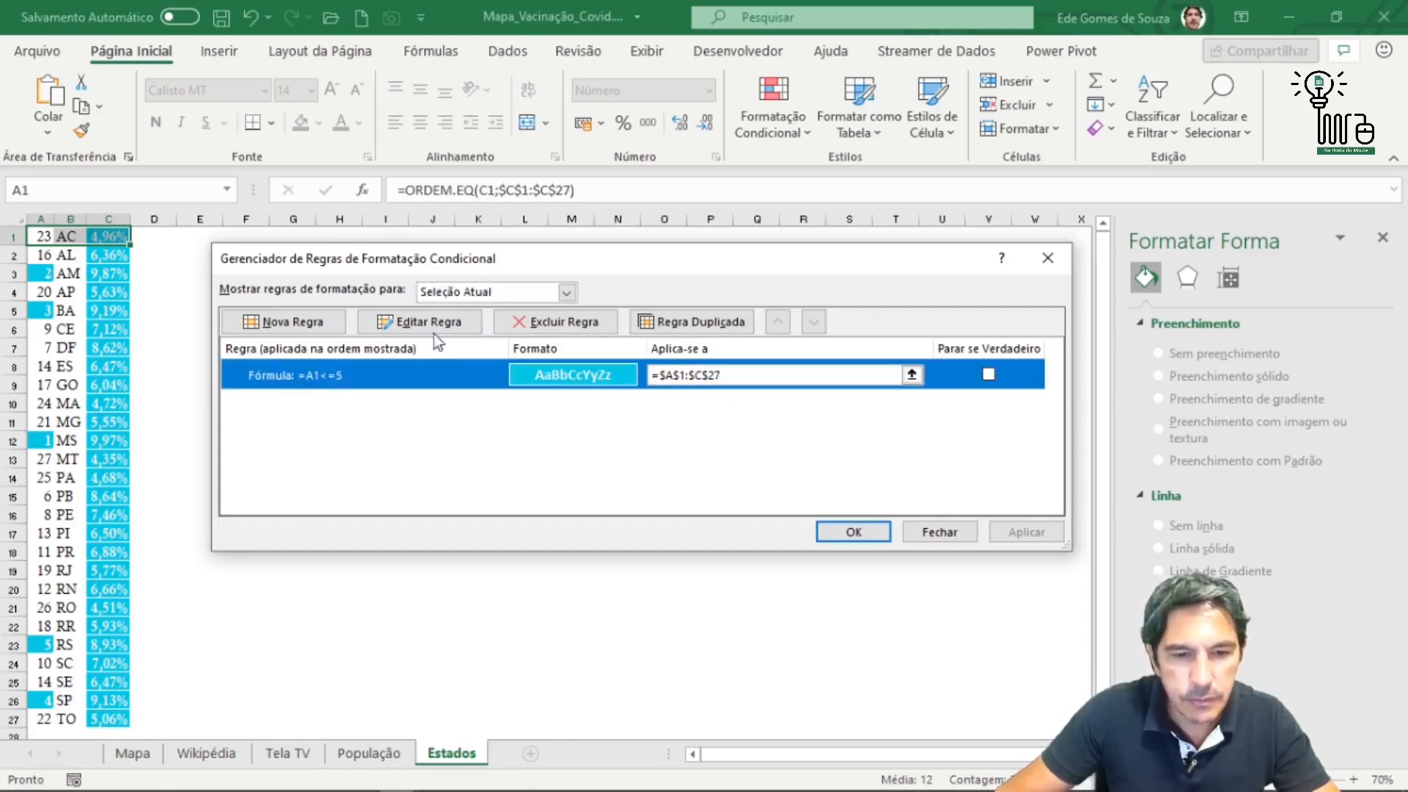
{"action": "left_click", "coordinate": [438, 323]}
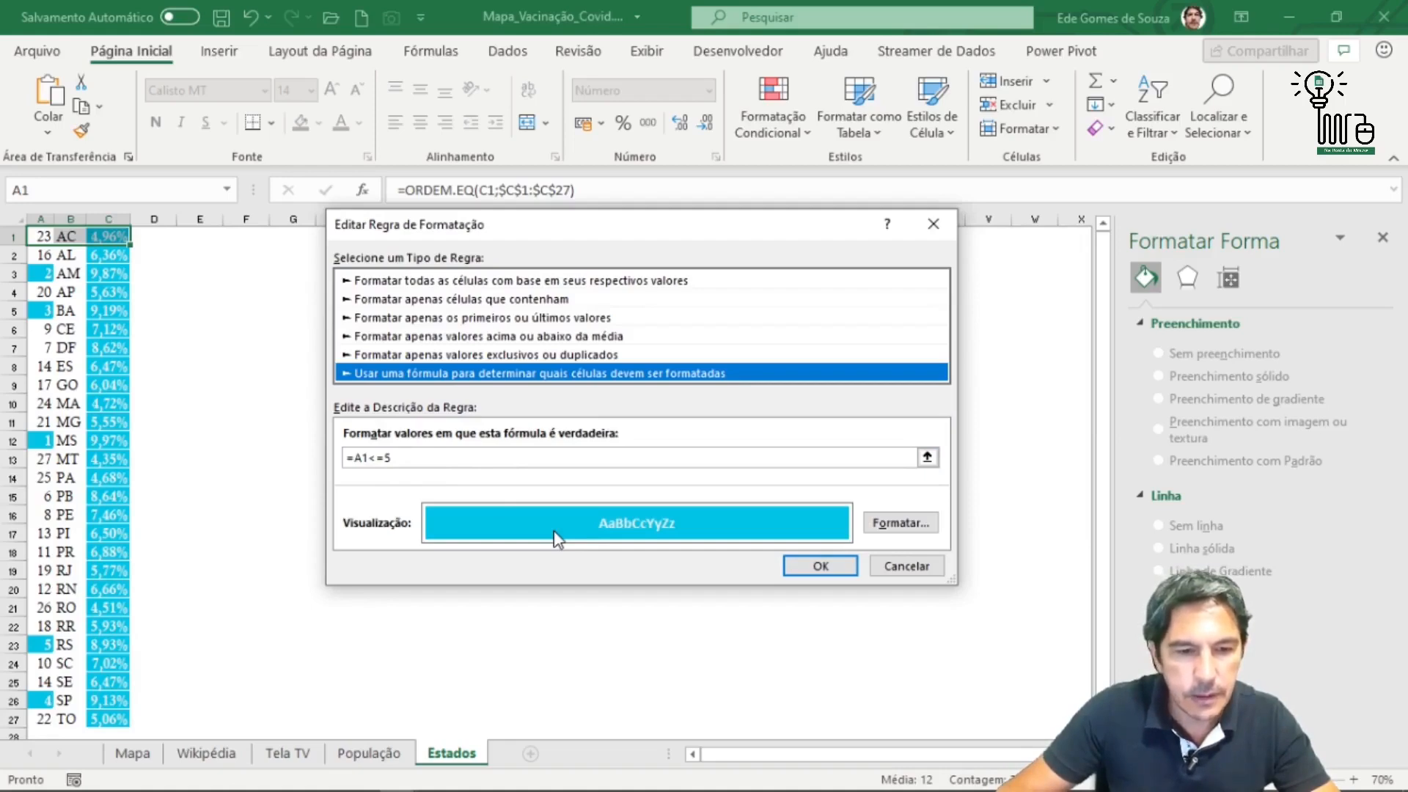
{"action": "left_click", "coordinate": [837, 566]}
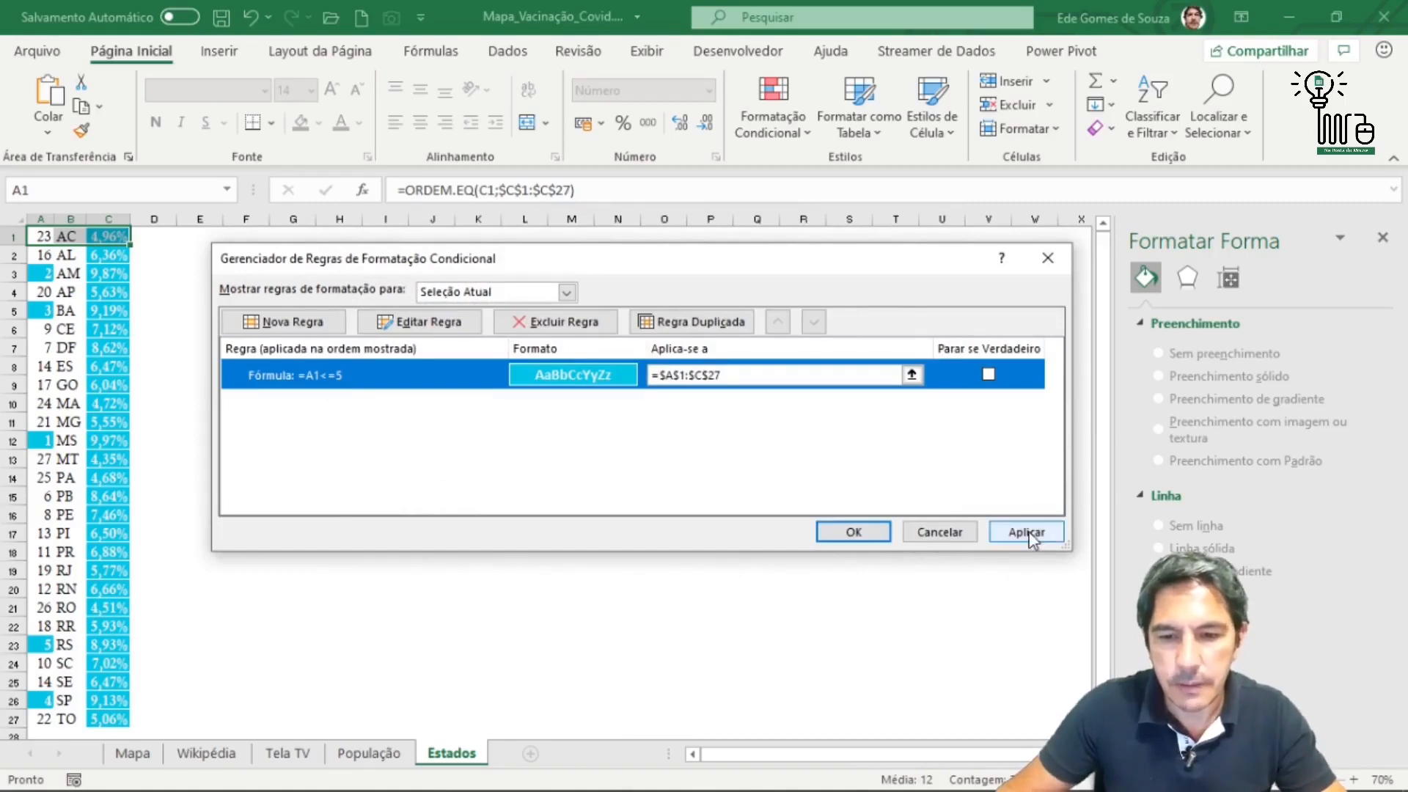
{"action": "left_click", "coordinate": [1027, 533]}
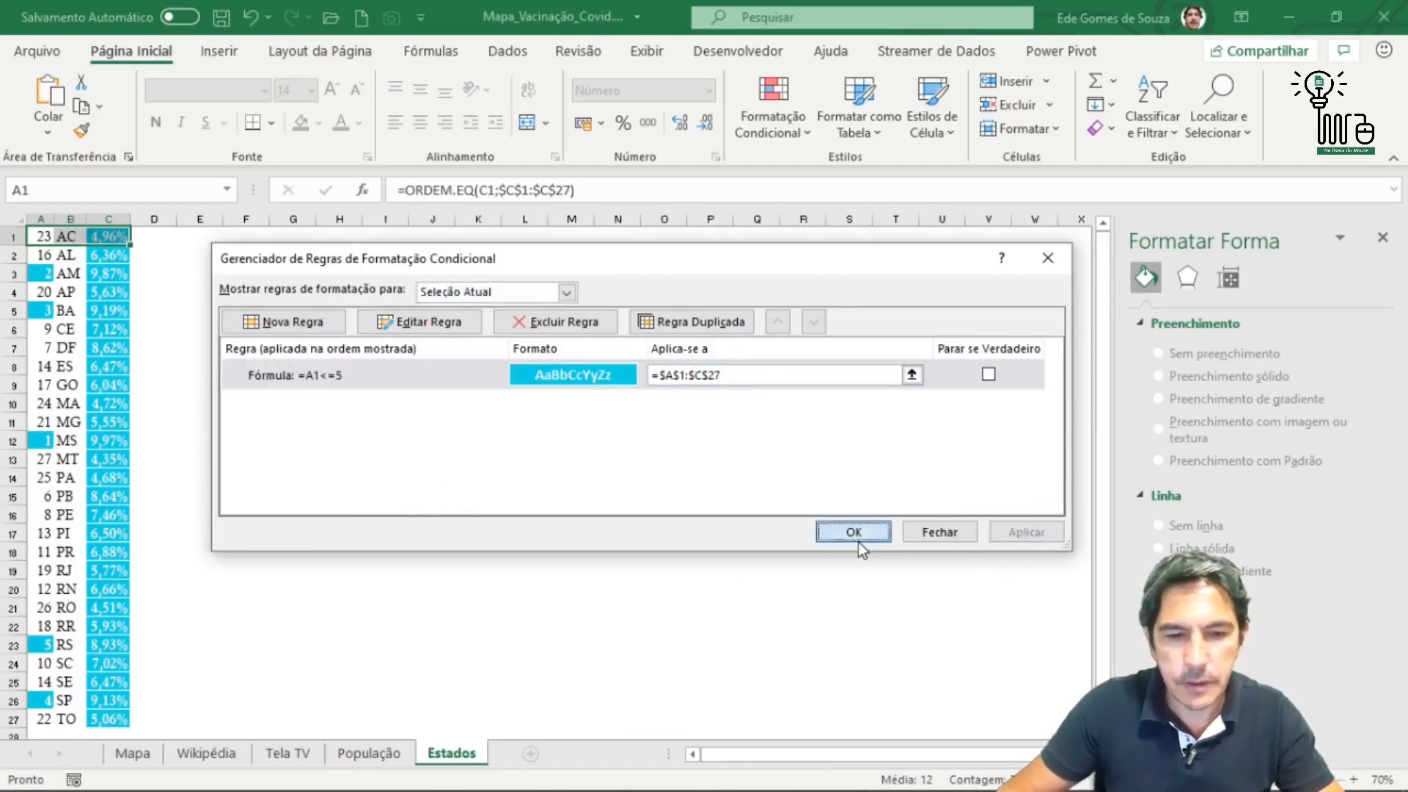
{"action": "left_click", "coordinate": [853, 531]}
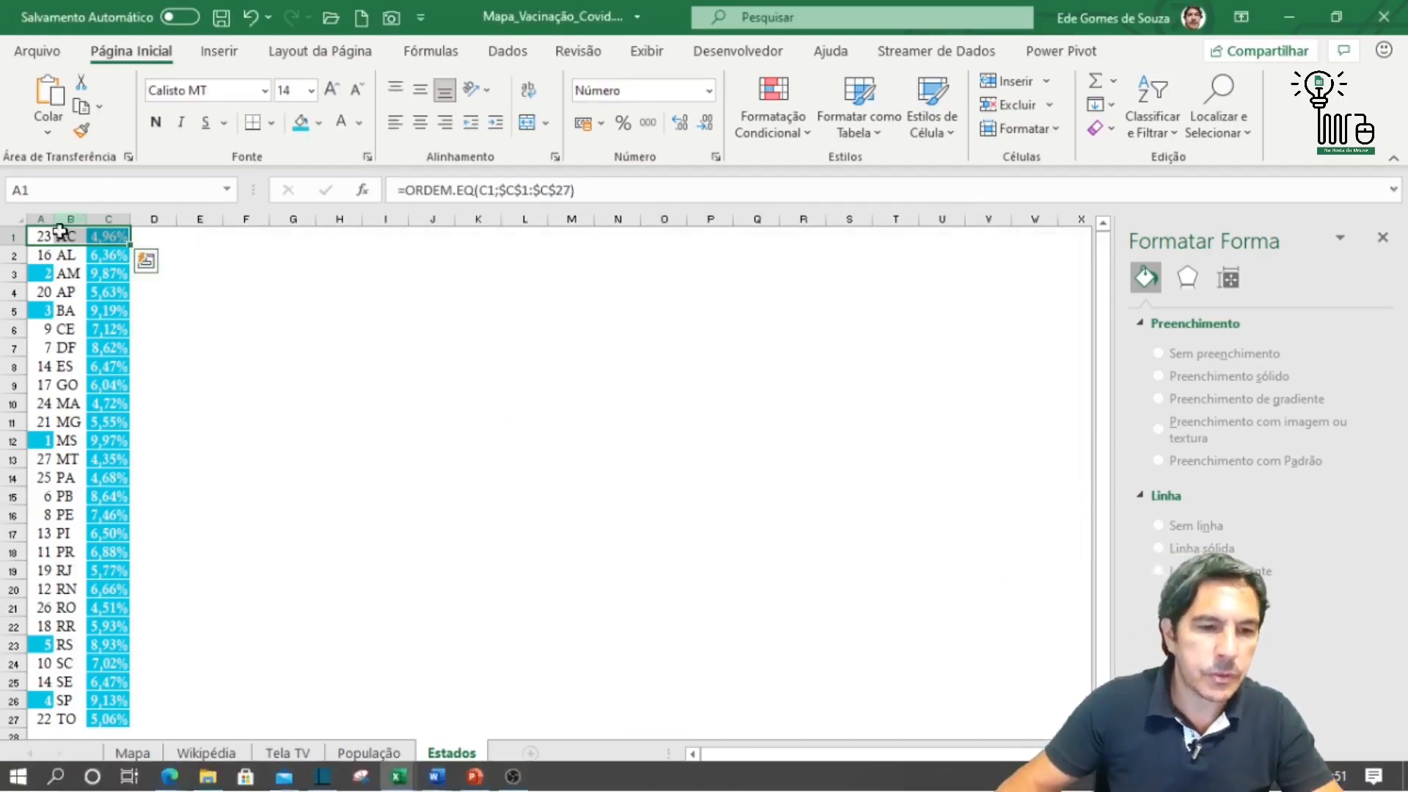
Check the conditional formatting rule assigned to cell A2, including its formula and the range it applies to.
{"action": "left_click", "coordinate": [42, 256]}
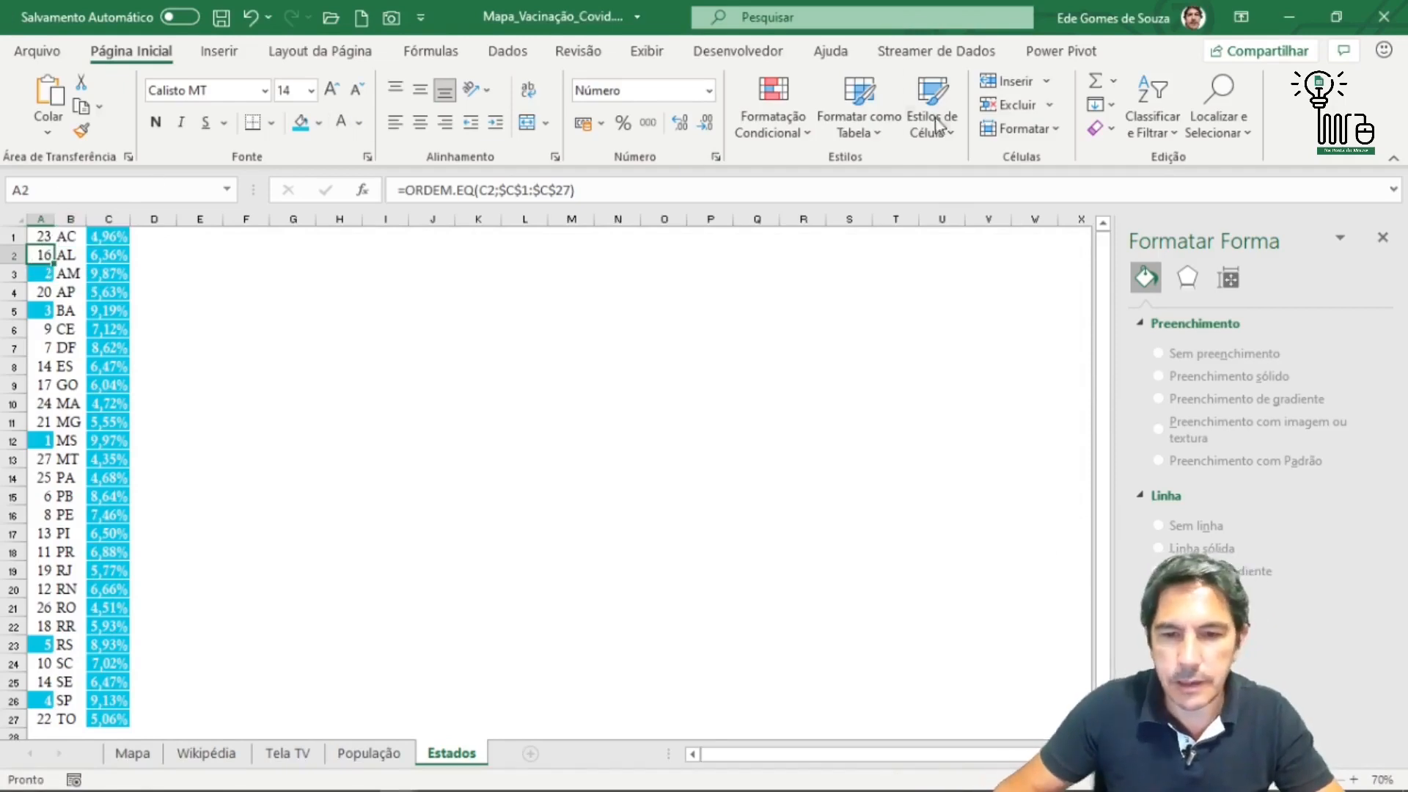
{"action": "left_click", "coordinate": [807, 130]}
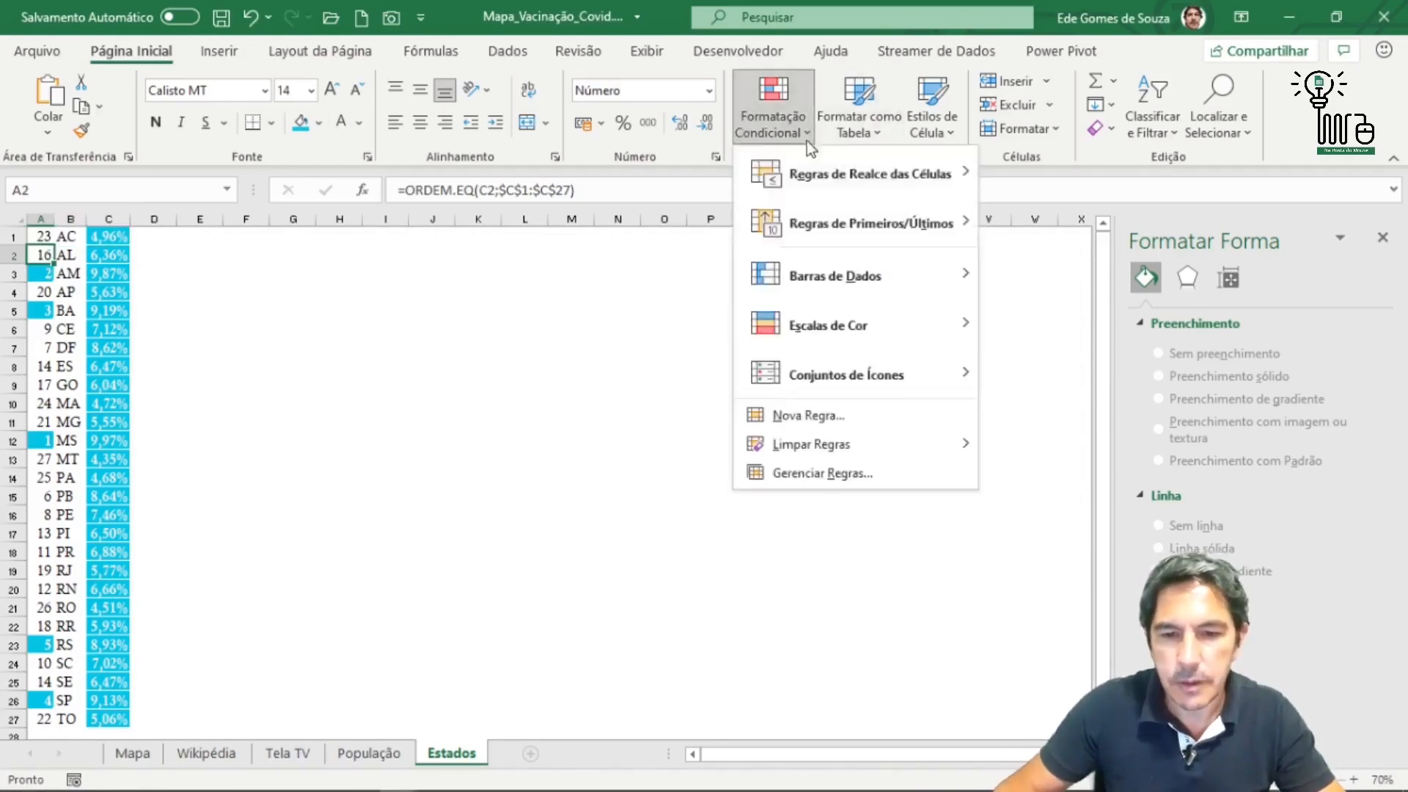
{"action": "left_click", "coordinate": [834, 478]}
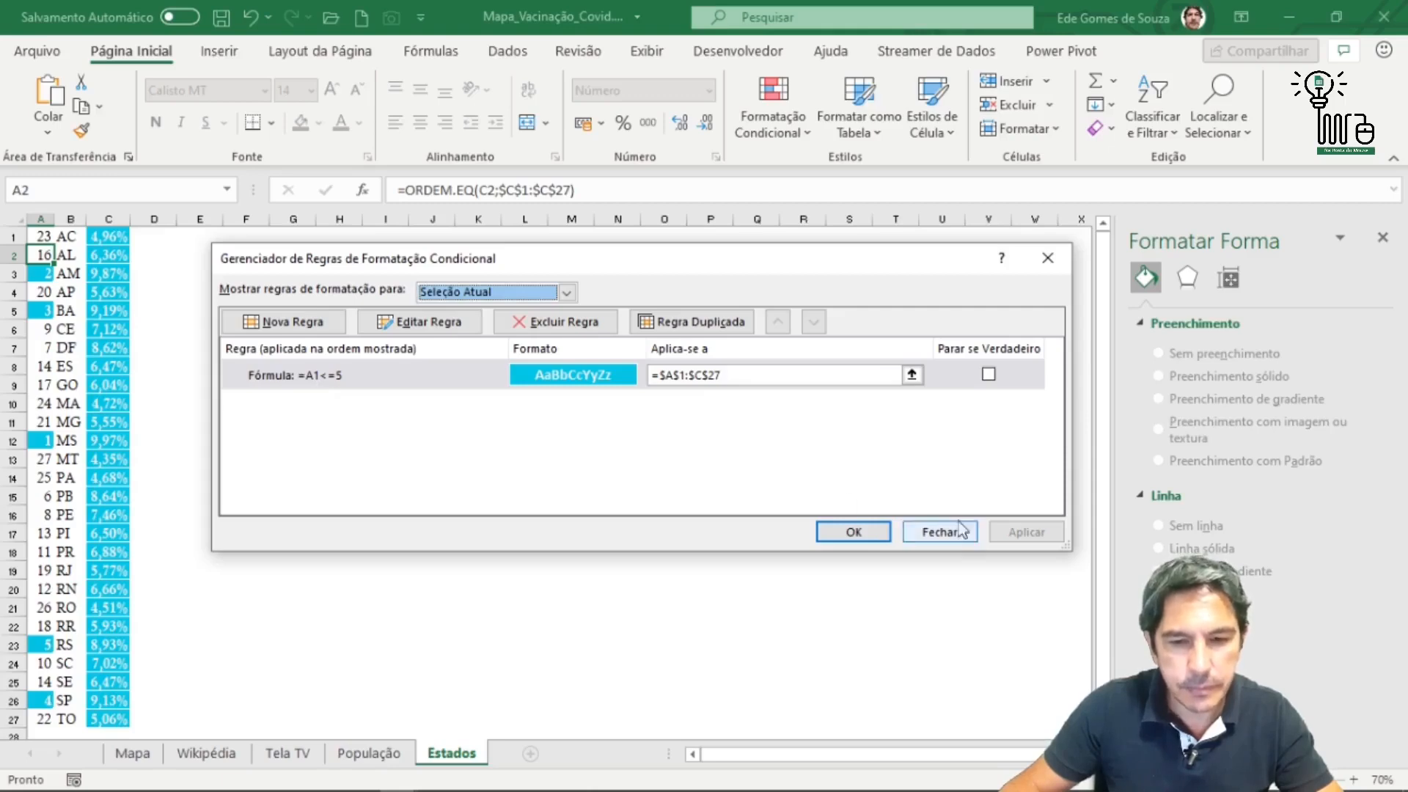
{"action": "left_click", "coordinate": [939, 533]}
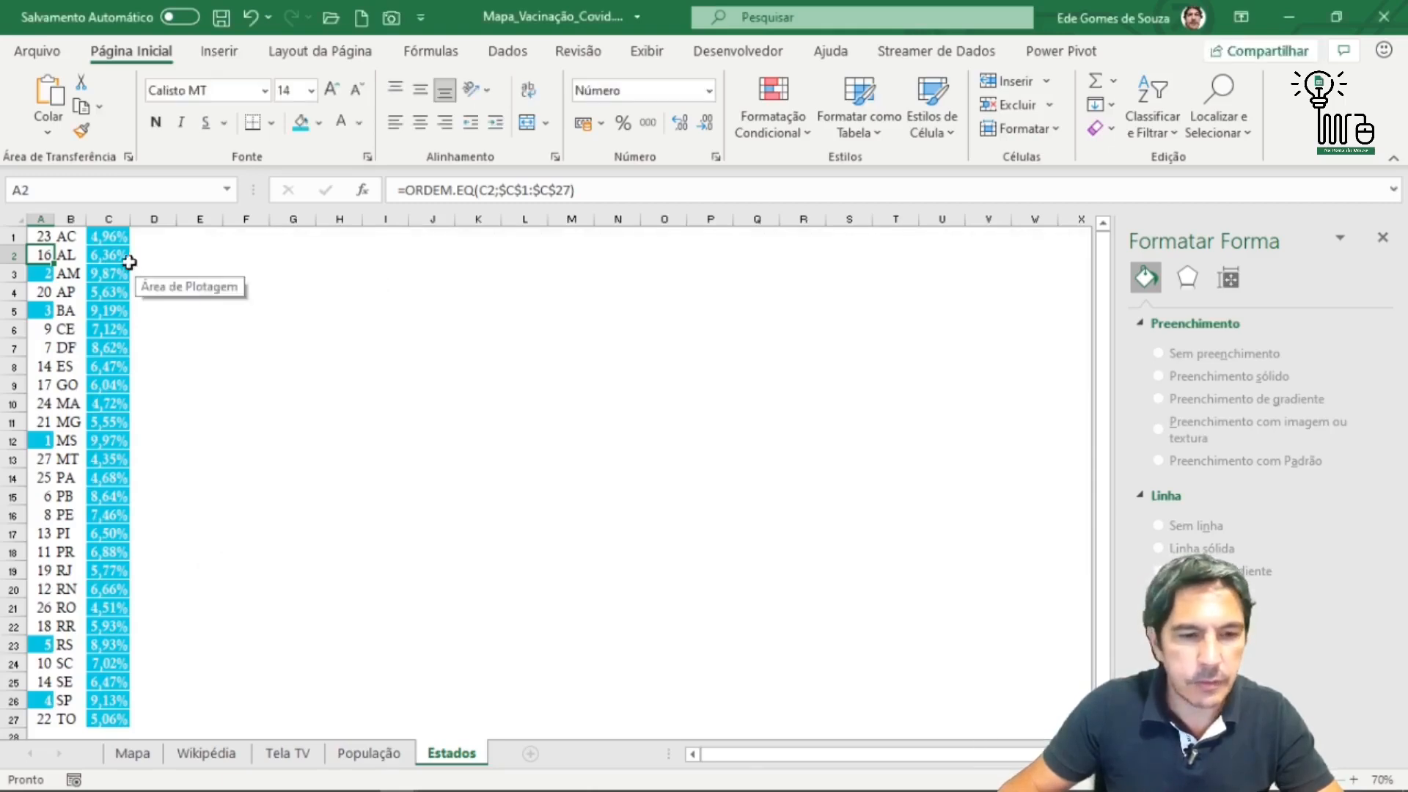
Edit the conditional formatting rule for A1:C27 so its formula locks column A, reading =$A1<=5.
{"action": "left_click_drag", "start_coordinate": [38, 234], "coordinate": [122, 291]}
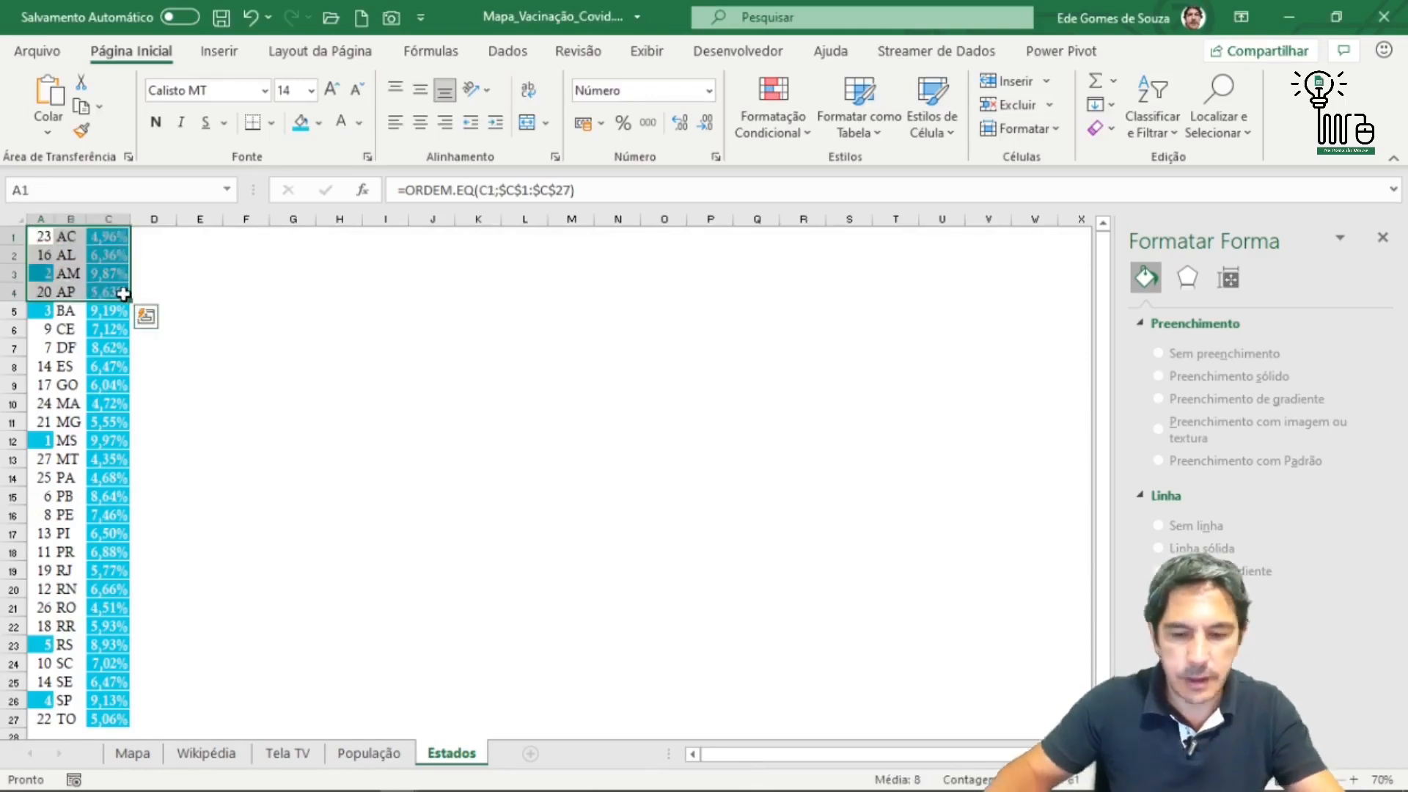
{"action": "key", "text": "ctrl+shift+Down"}
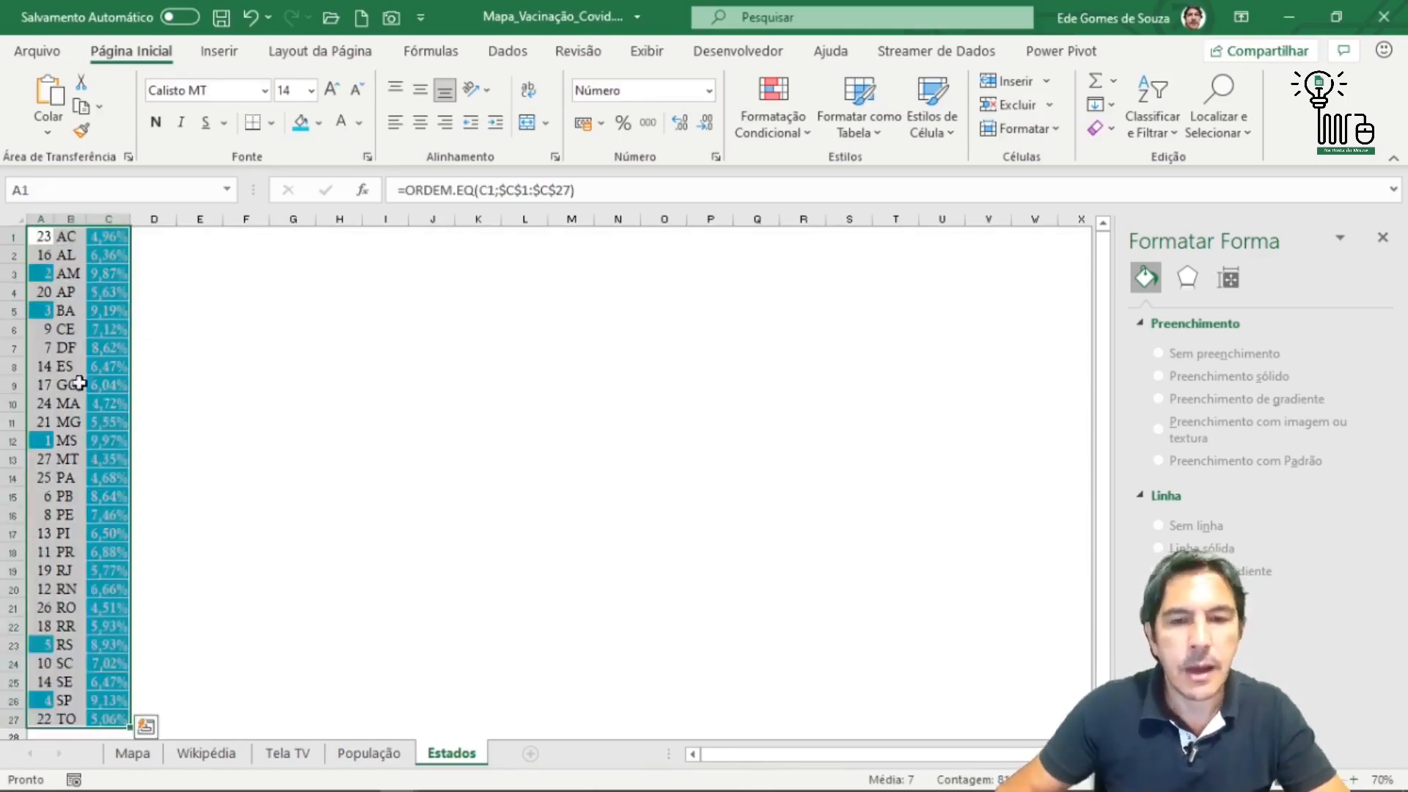
{"action": "left_click", "coordinate": [807, 138]}
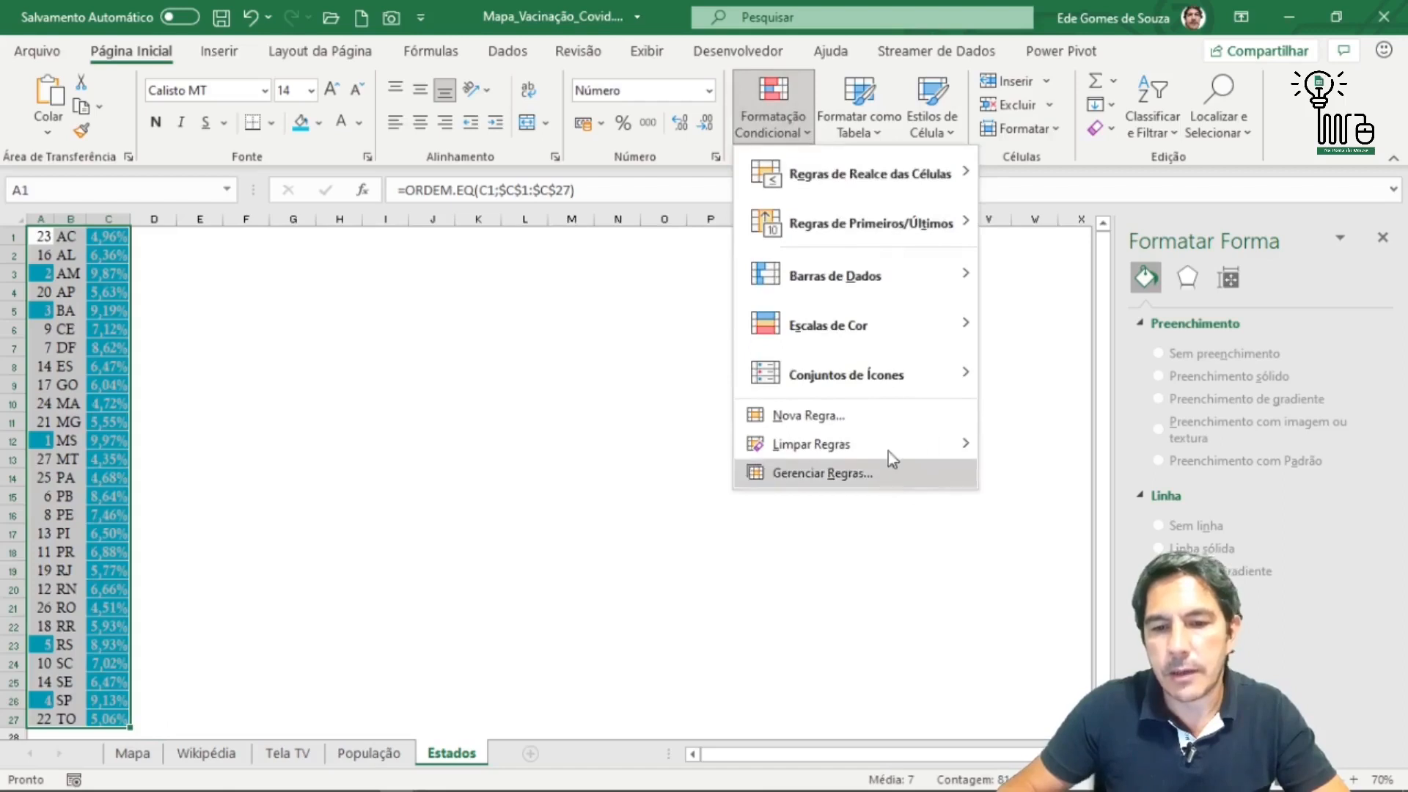
{"action": "left_click", "coordinate": [843, 475]}
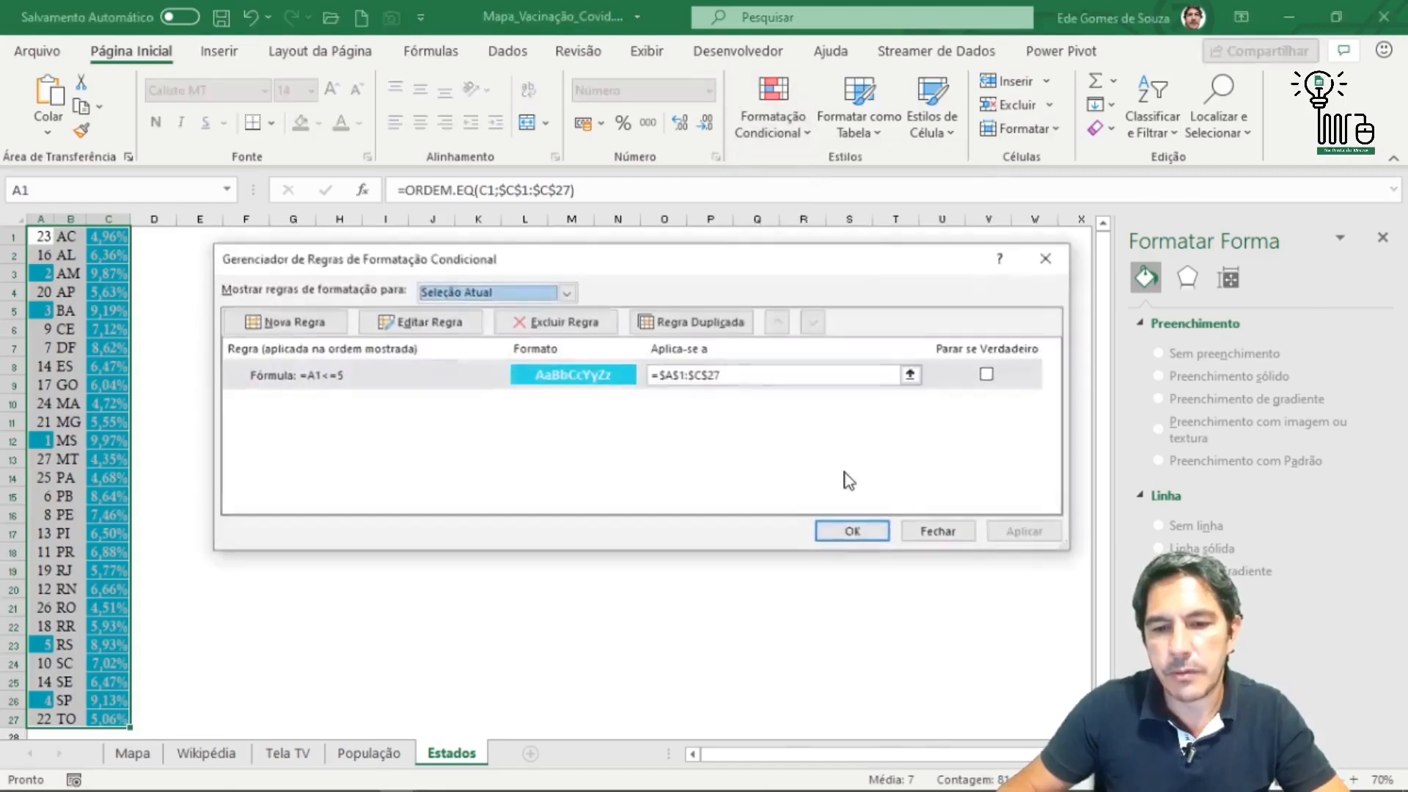
{"action": "left_click", "coordinate": [311, 377]}
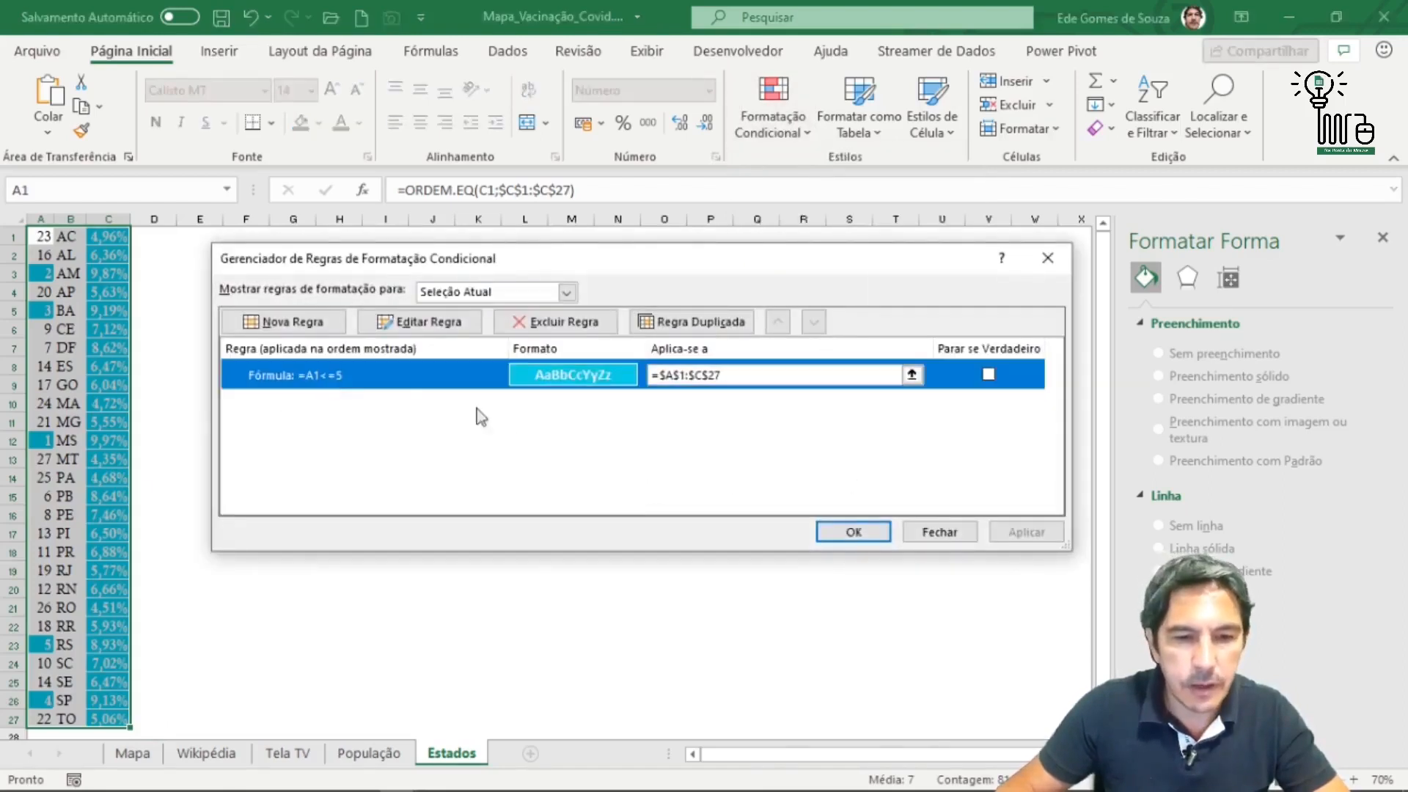
{"action": "left_click", "coordinate": [449, 322]}
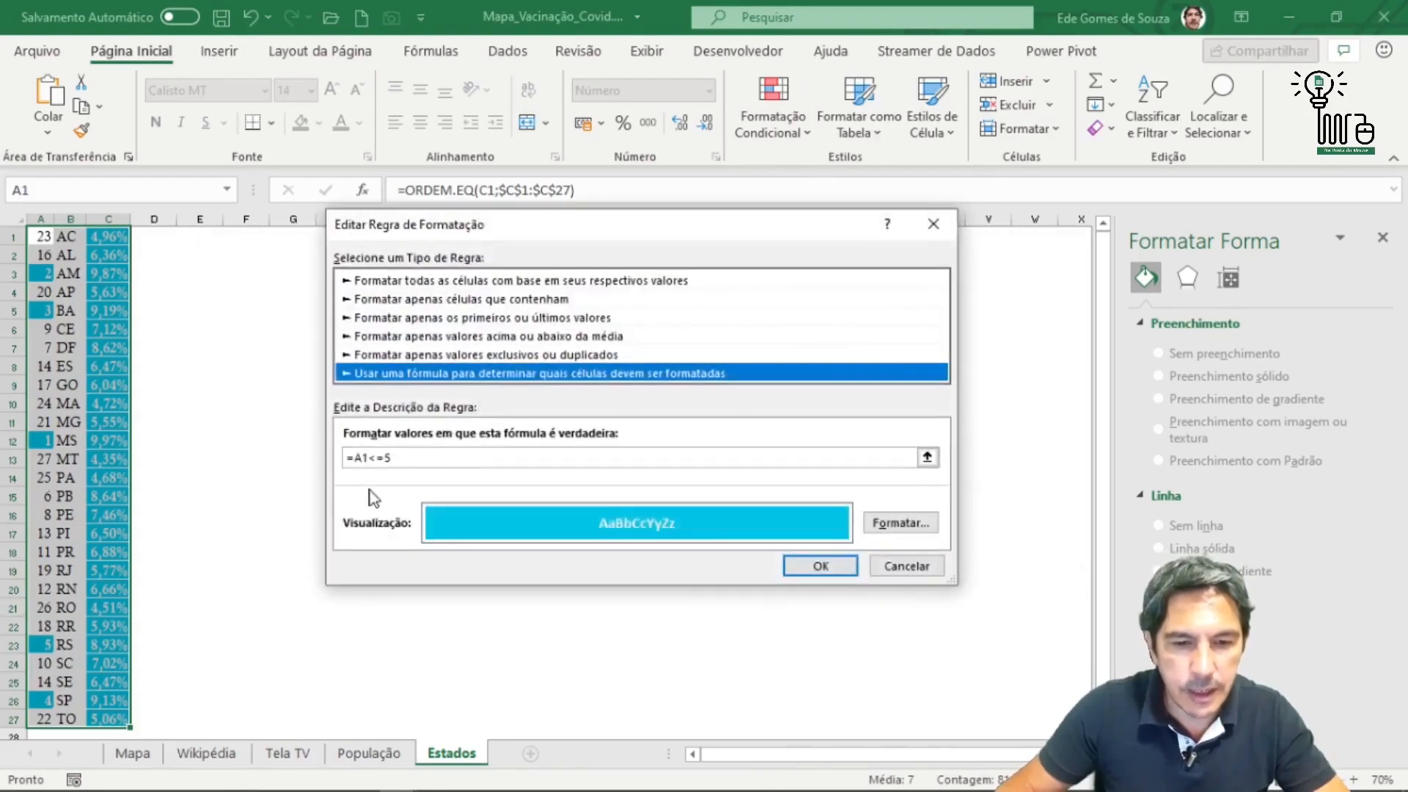
{"action": "left_click", "coordinate": [353, 457]}
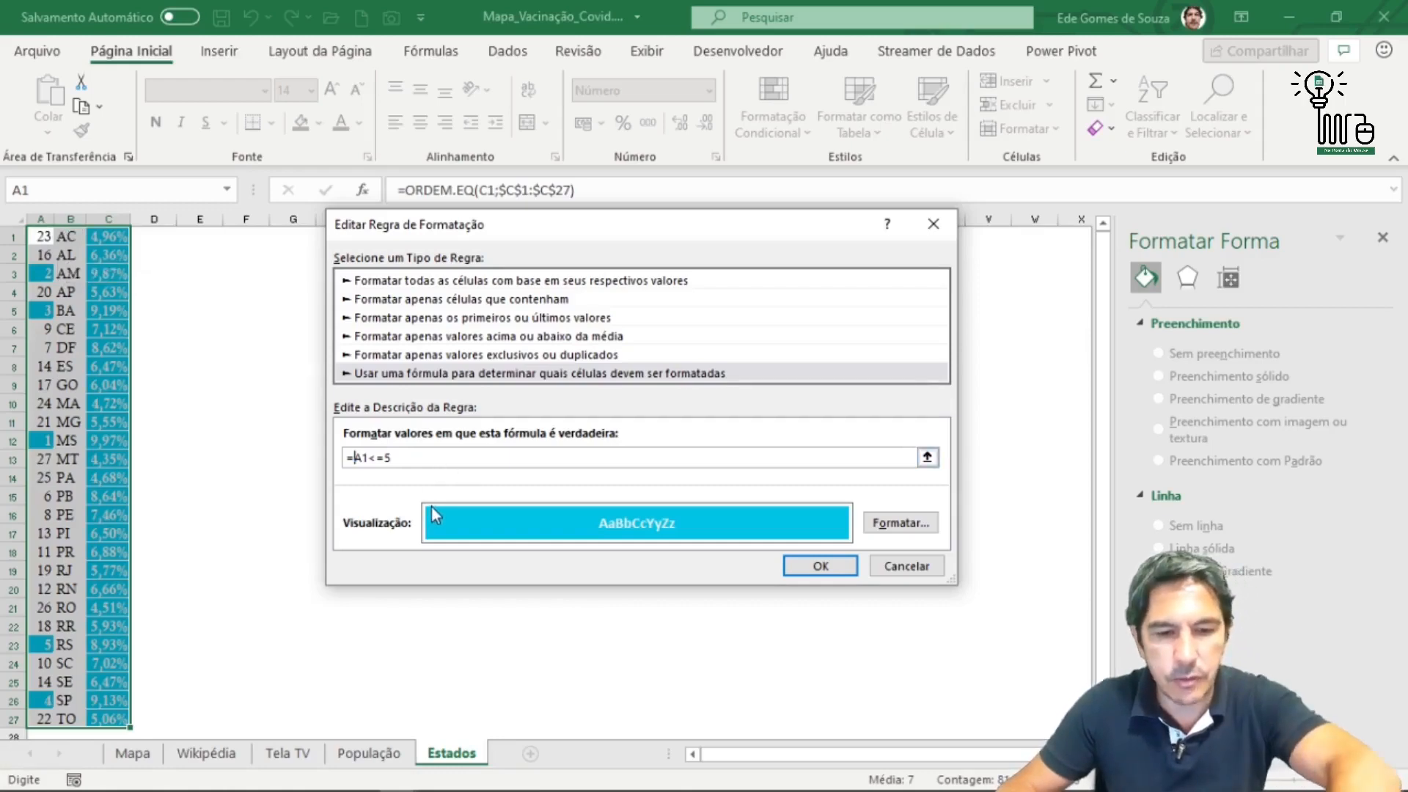
{"action": "type", "text": "$"}
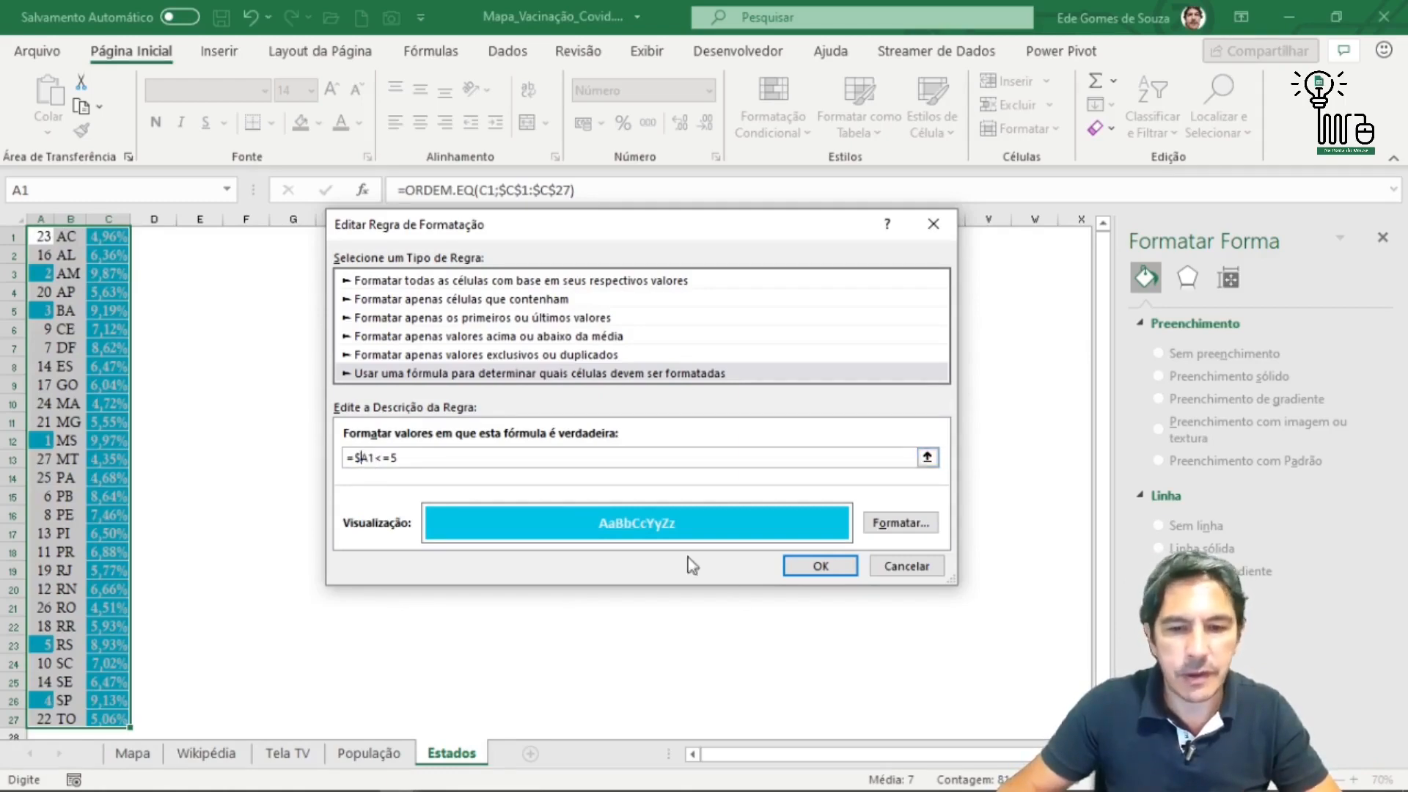
Apply the edited conditional formatting rule with the formula =$A1<=5 to the range A1:C27.
{"action": "left_click", "coordinate": [837, 569]}
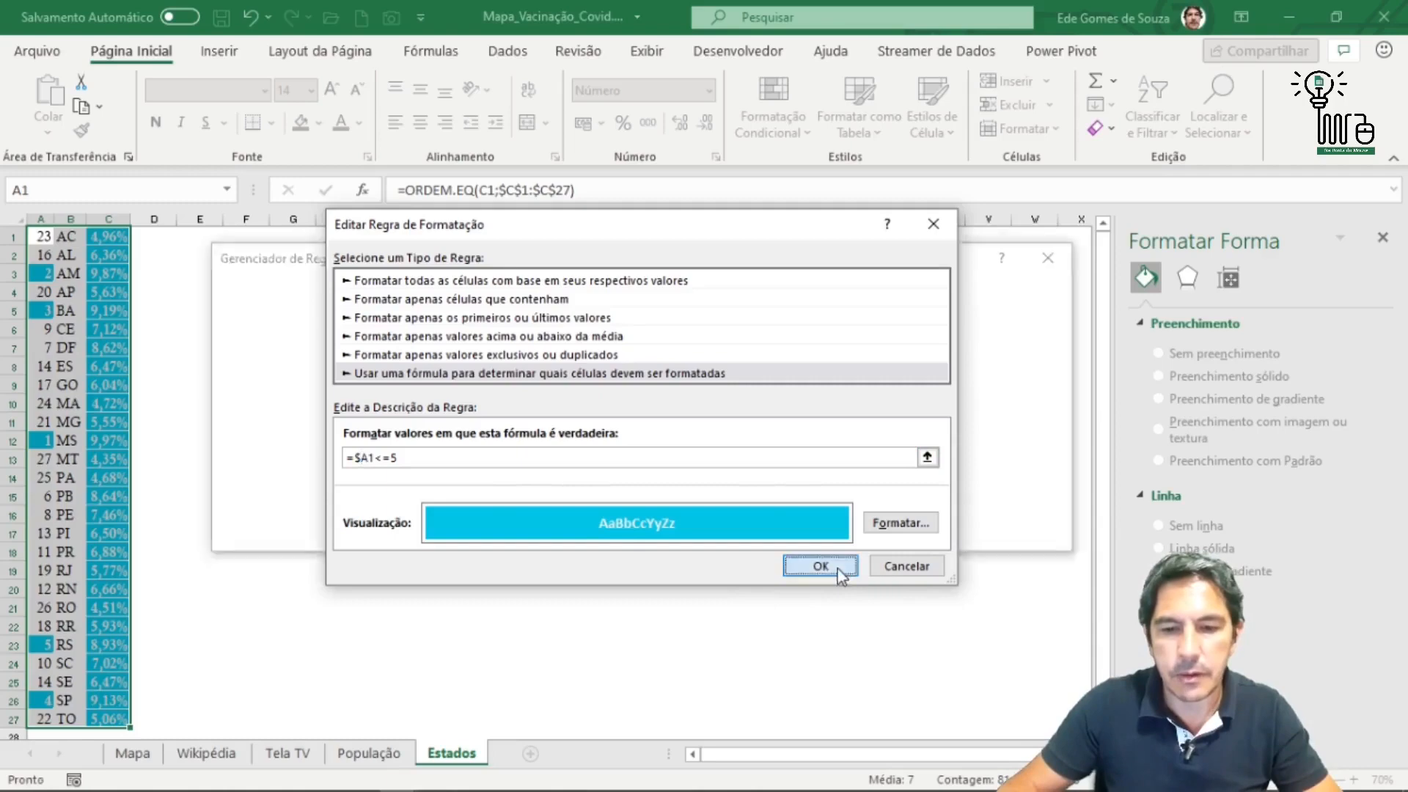
{"action": "left_click", "coordinate": [1037, 535]}
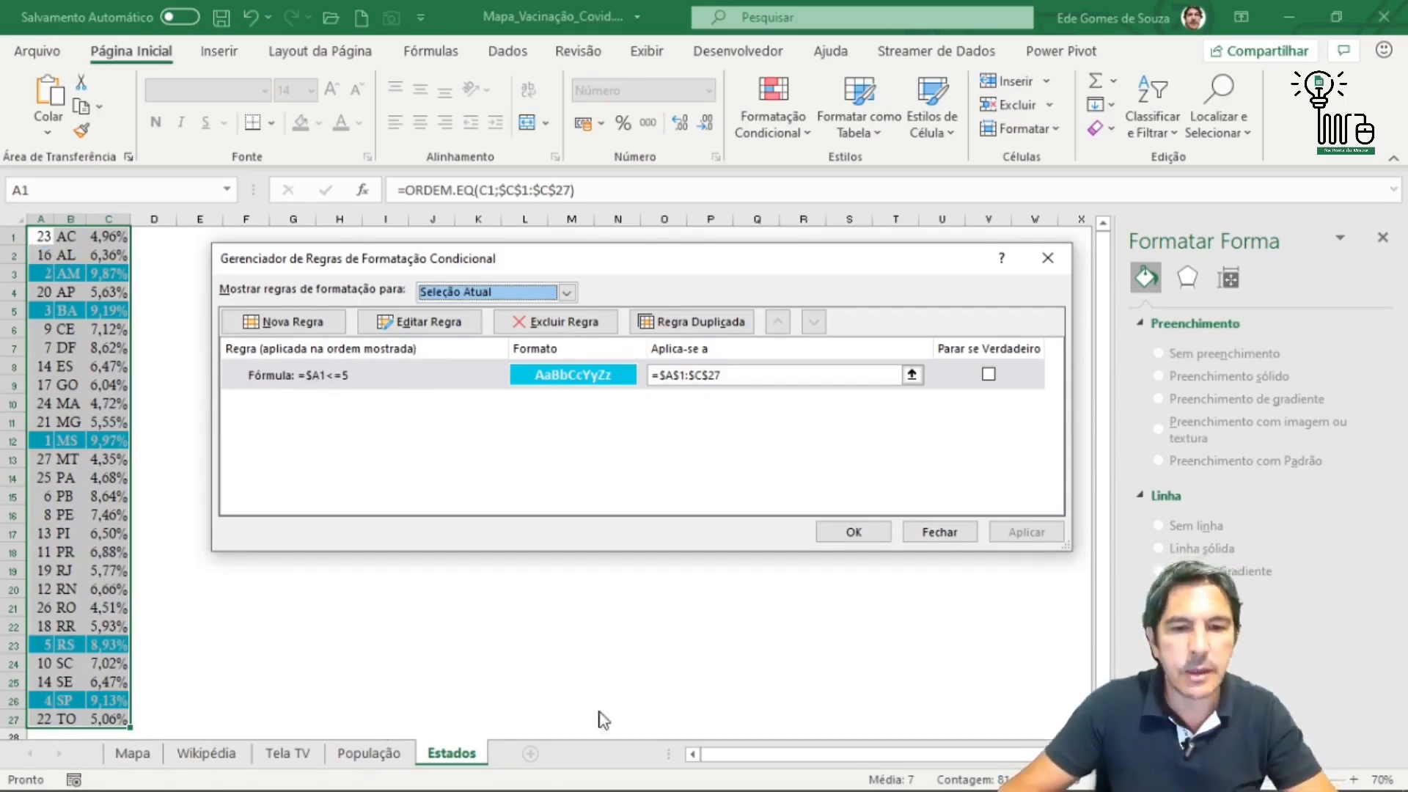
{"action": "left_click", "coordinate": [852, 537]}
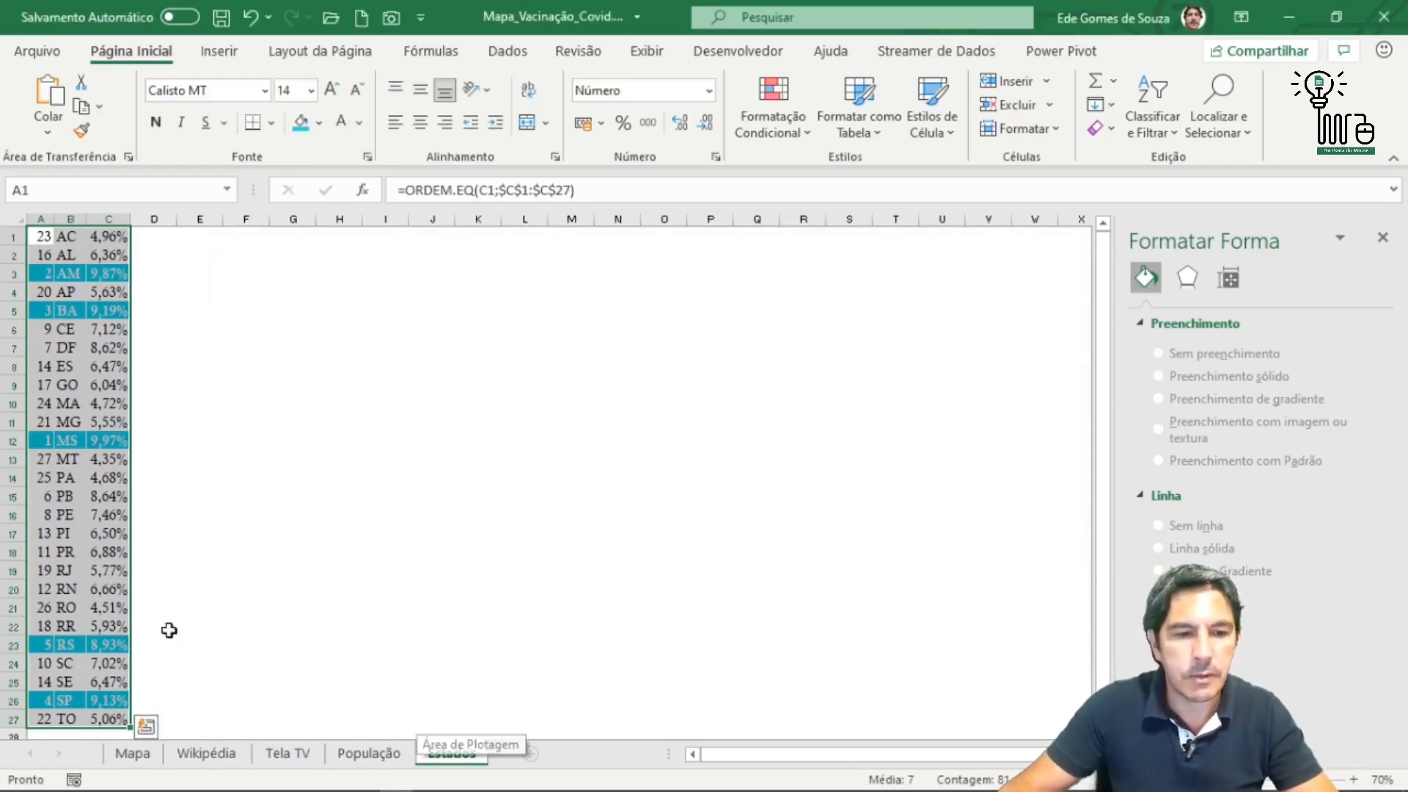
{"action": "scroll", "coordinate": [244, 579], "scroll_direction": "down", "scroll_amount": 3}
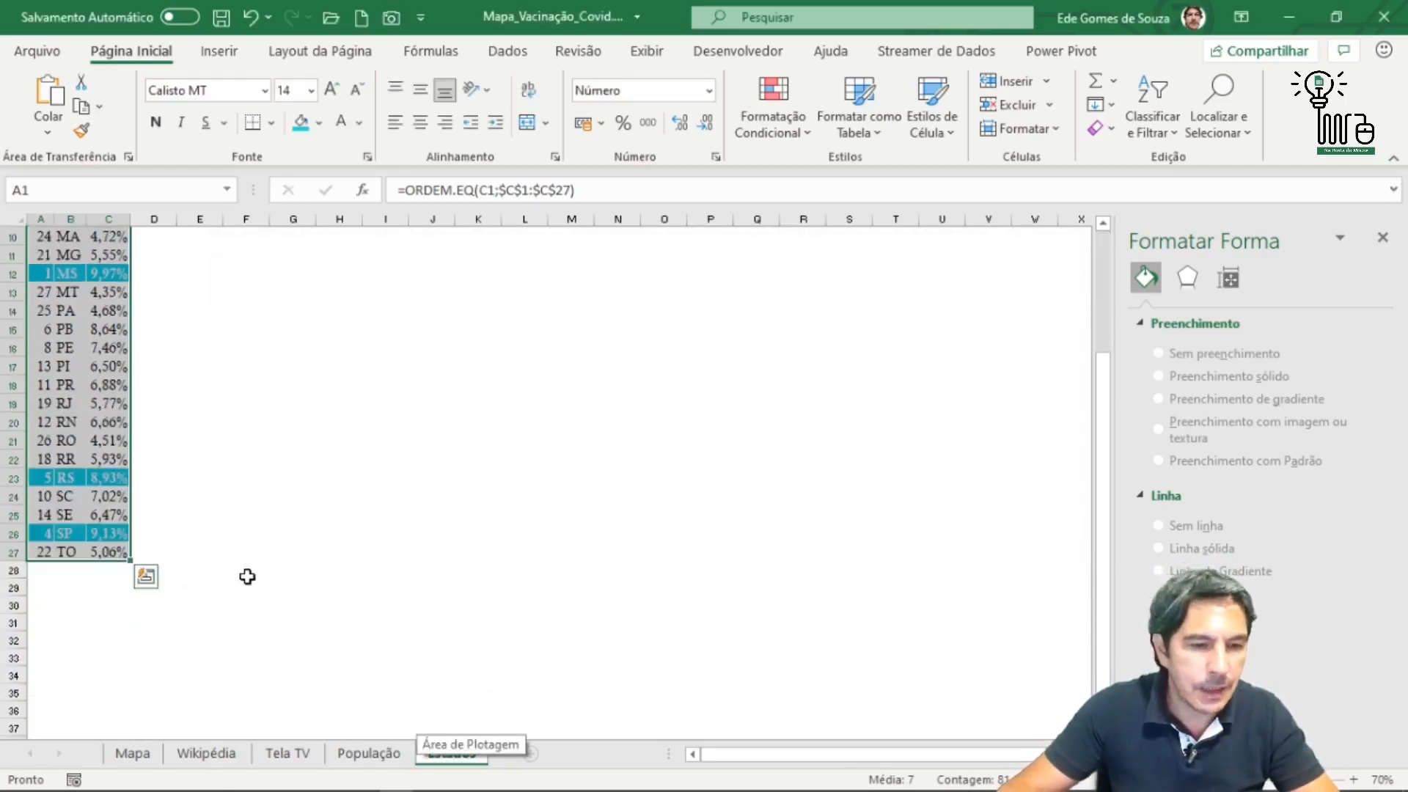
{"action": "scroll", "coordinate": [247, 578], "scroll_direction": "up", "scroll_amount": 3}
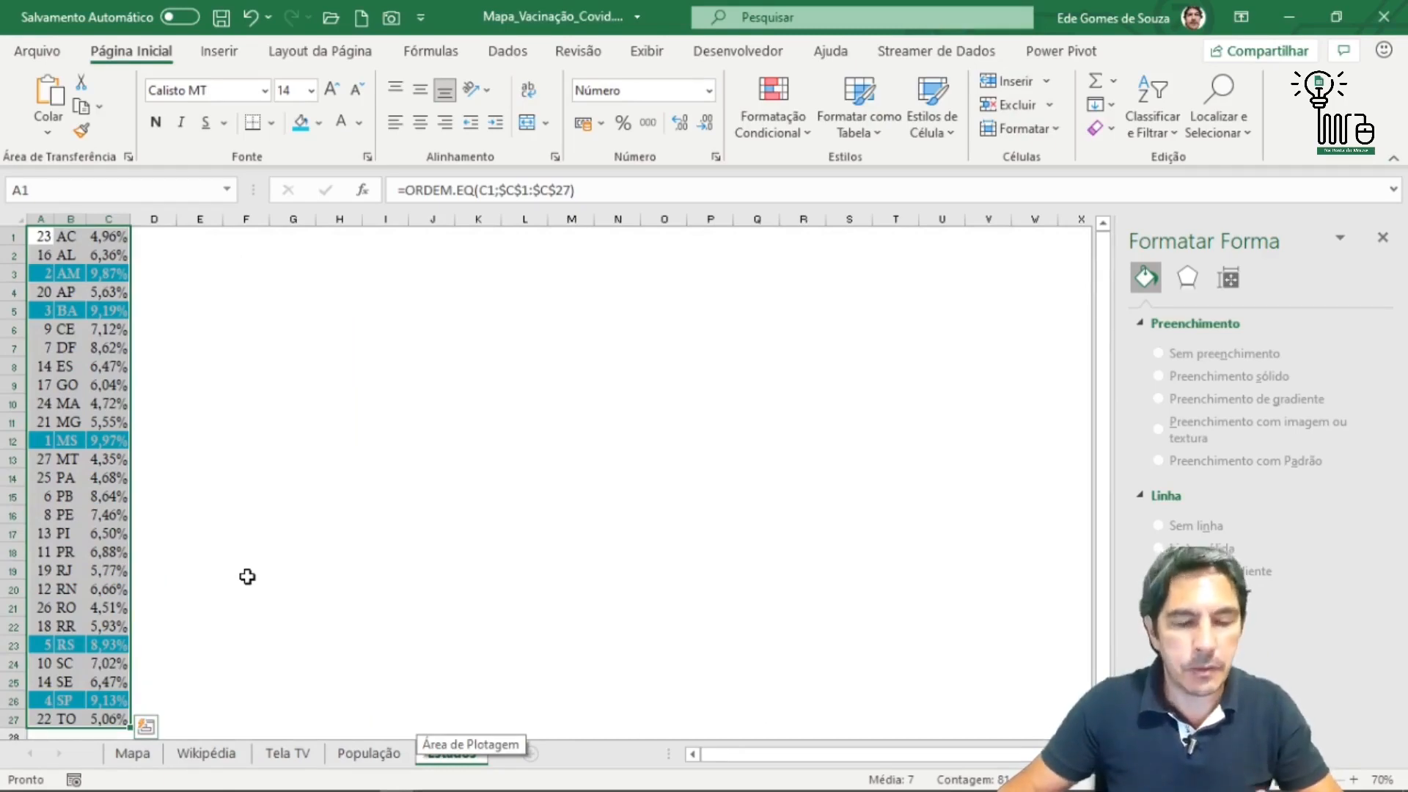
{"action": "left_click", "coordinate": [298, 755]}
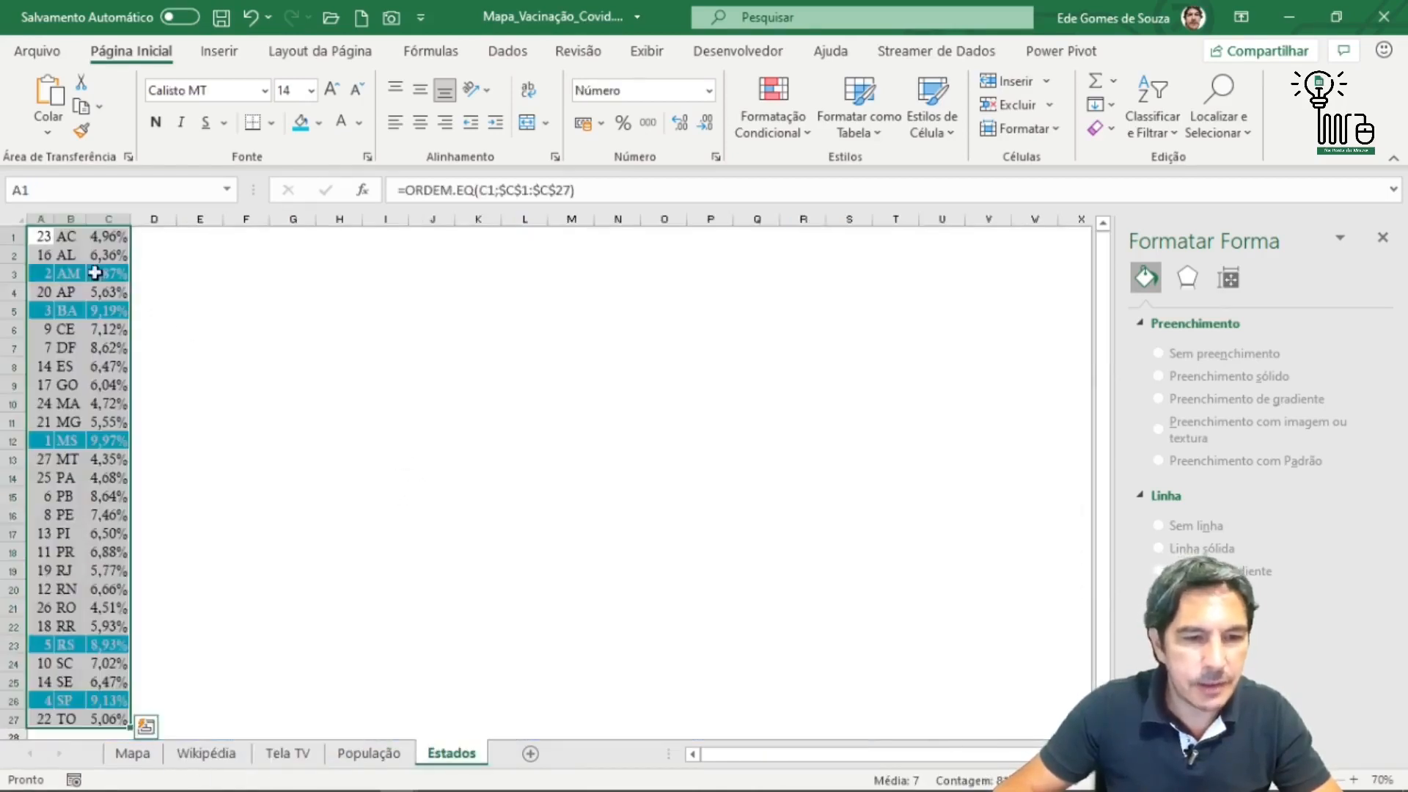
Fill the state codes and percentages in columns B and C, rows 1 to 27, with the theme's dark blue.
{"action": "left_click_drag", "start_coordinate": [68, 236], "coordinate": [117, 720]}
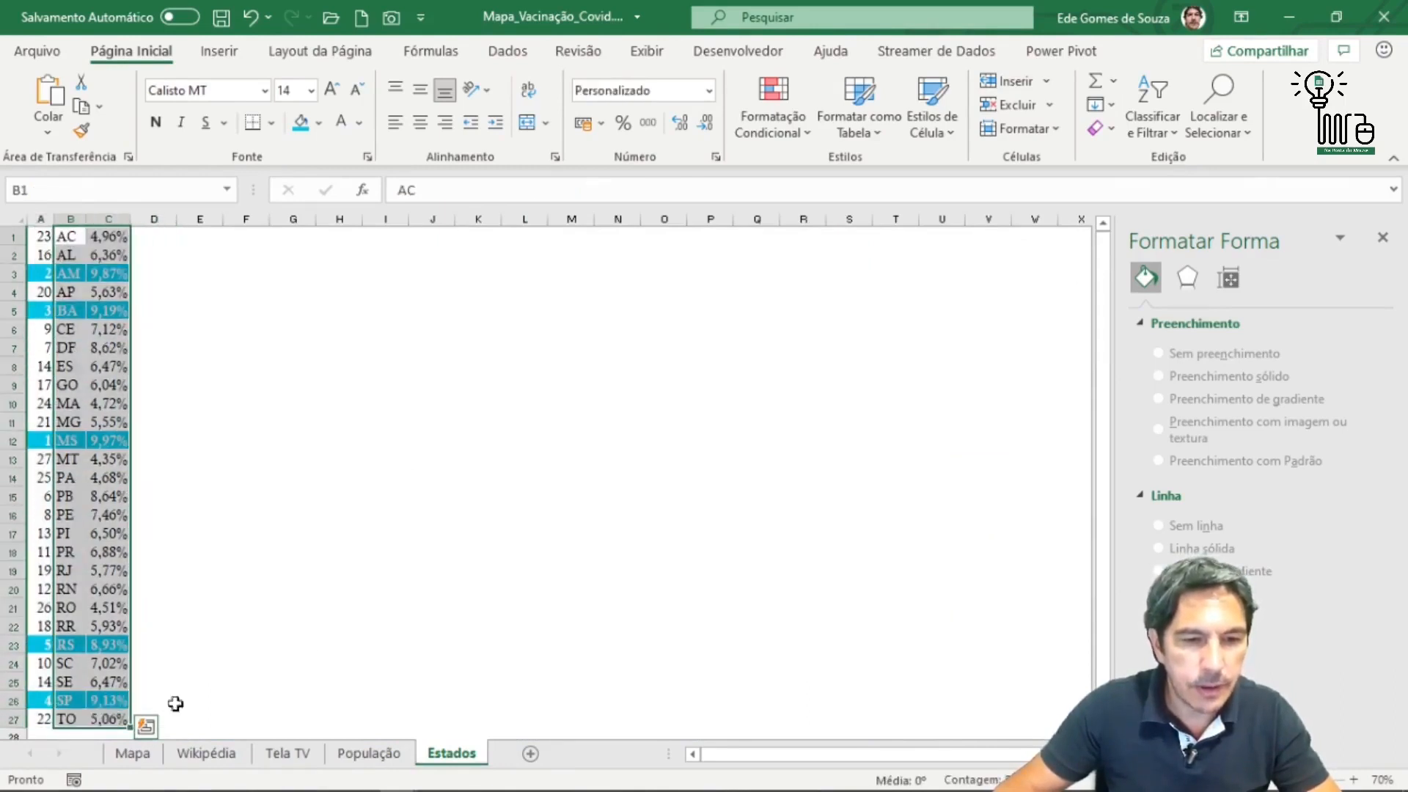
{"action": "left_click", "coordinate": [320, 124]}
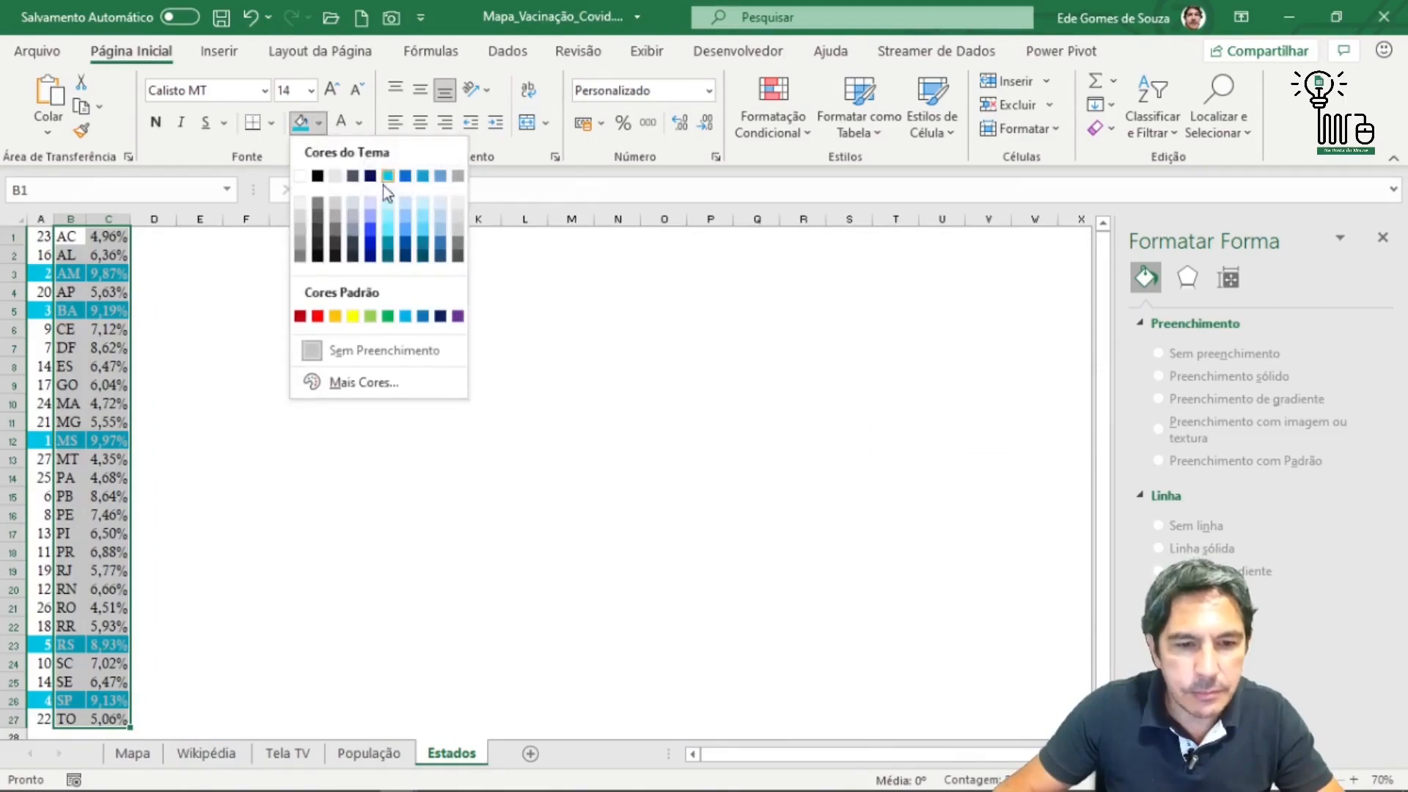
{"action": "left_click", "coordinate": [370, 177]}
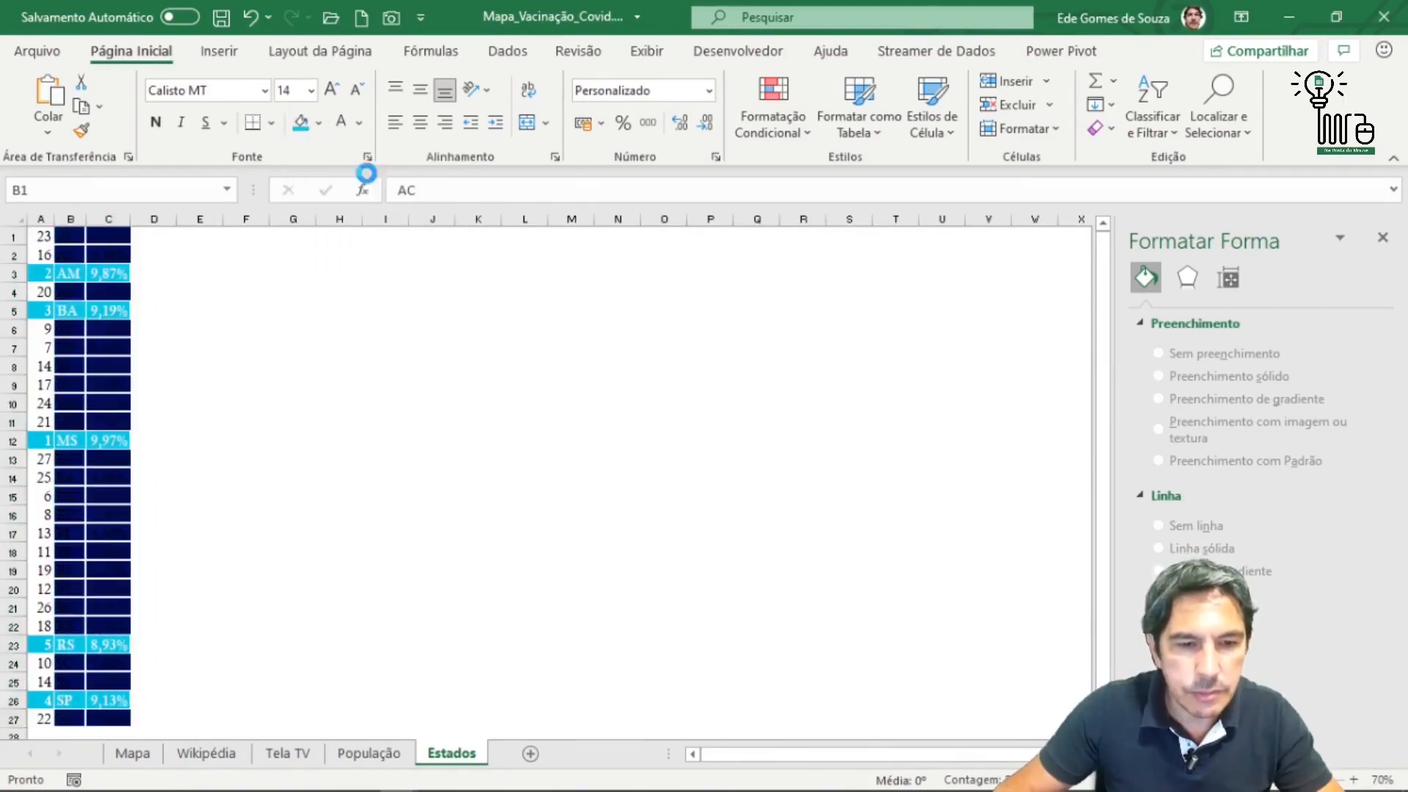
Make the state codes and percentages bold and enlarge their font to 22 points.
{"action": "left_click", "coordinate": [156, 122]}
{"action": "left_click", "coordinate": [333, 90]}
{"action": "left_click", "coordinate": [333, 89]}
{"action": "left_click", "coordinate": [333, 89]}
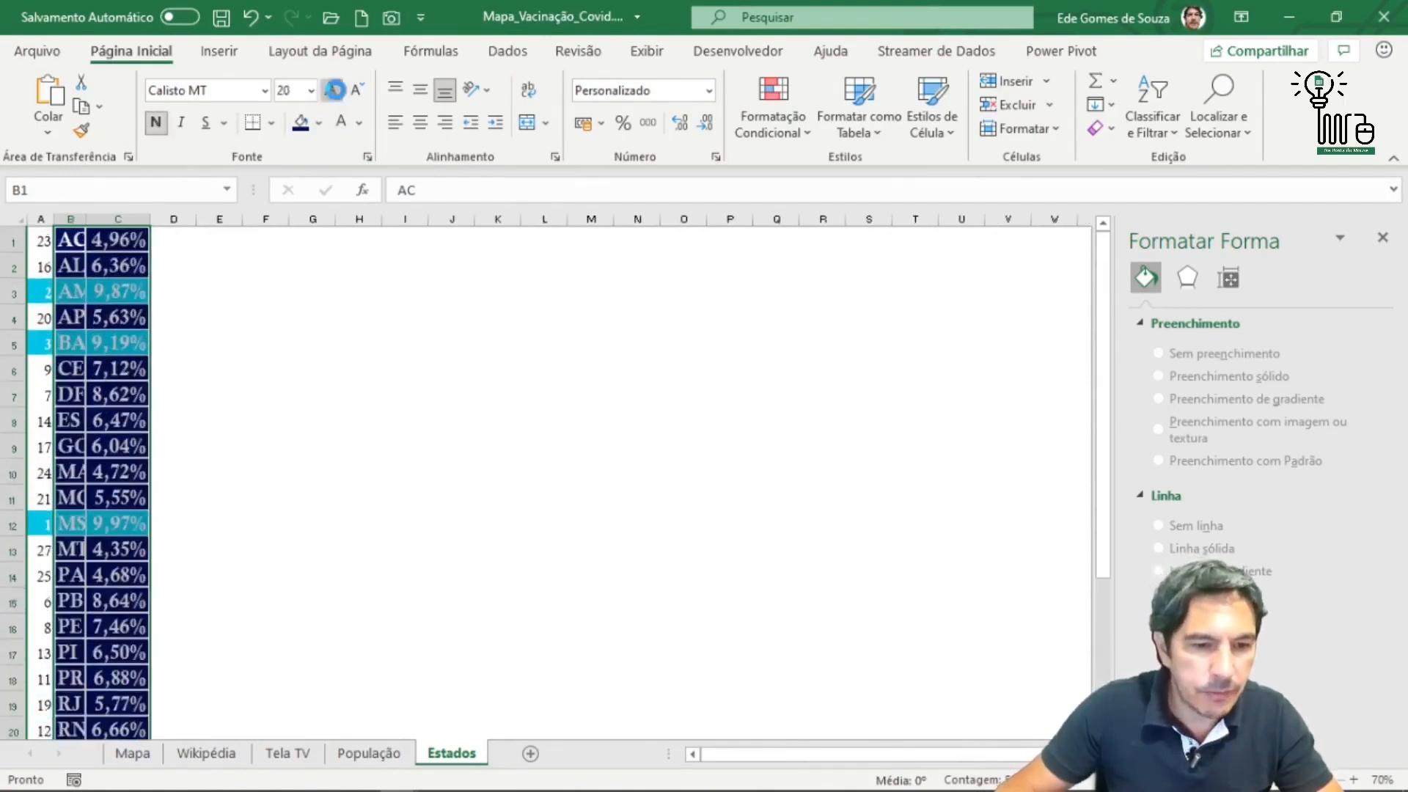
{"action": "left_click", "coordinate": [333, 89]}
Autofit the widths of columns B and C to the enlarged text.
{"action": "double_click", "coordinate": [151, 218]}
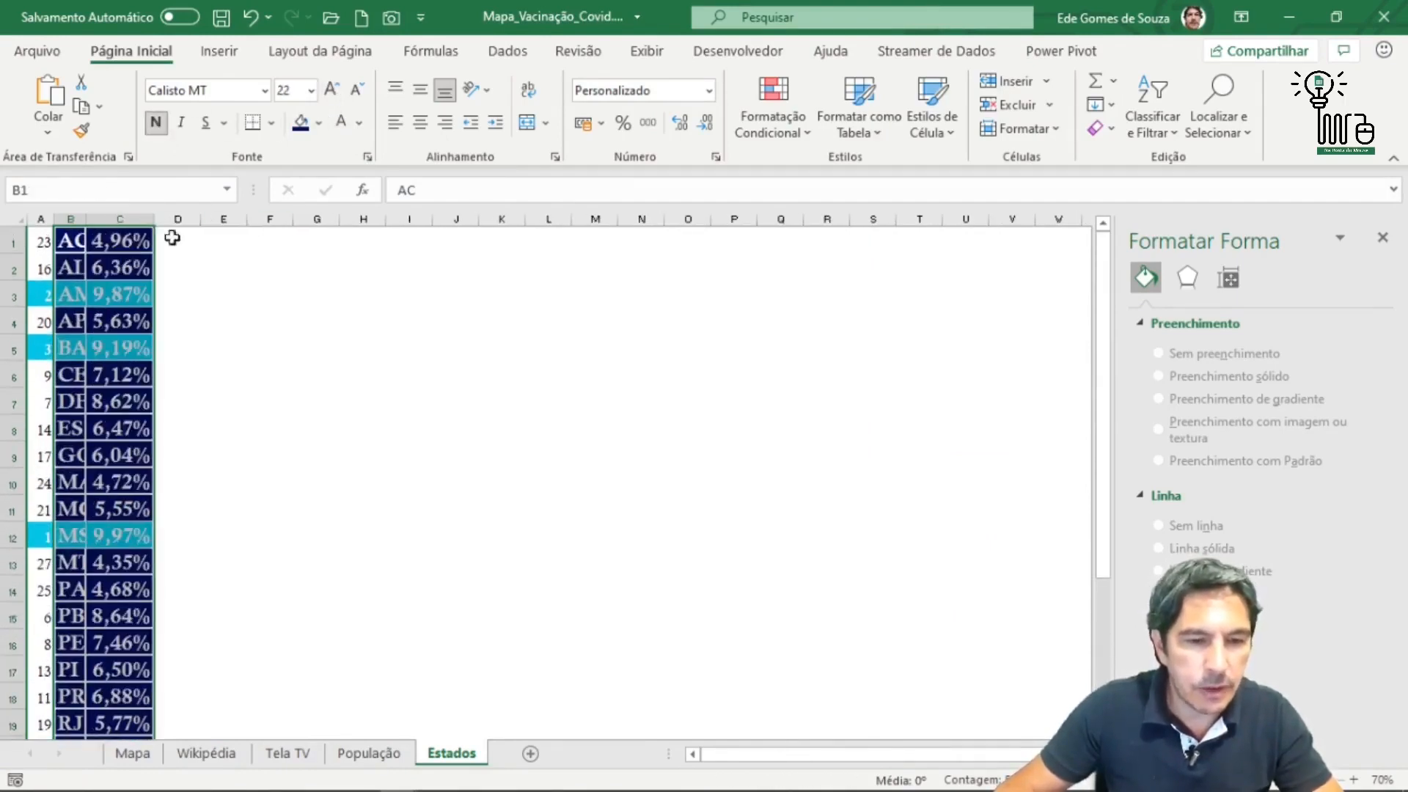
{"action": "double_click", "coordinate": [86, 219]}
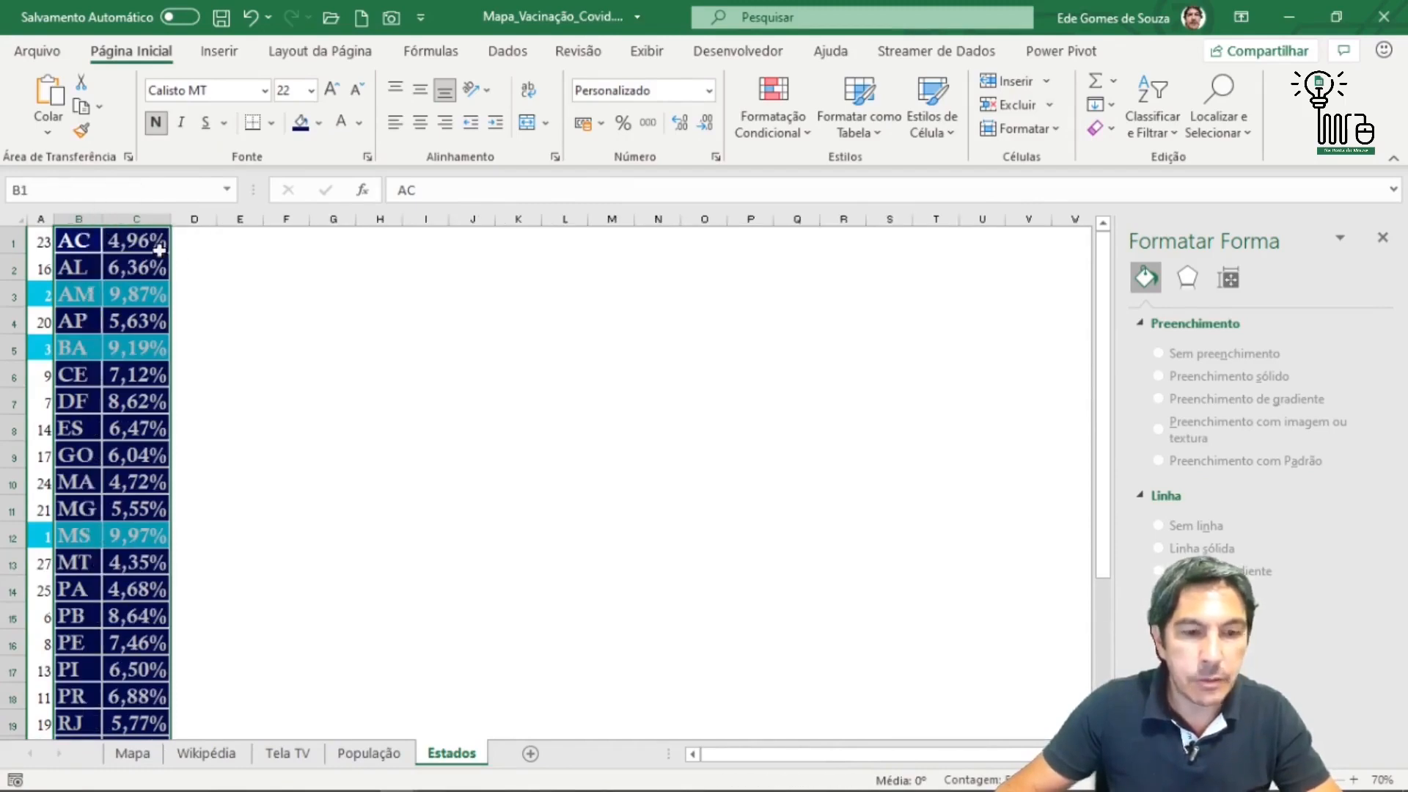
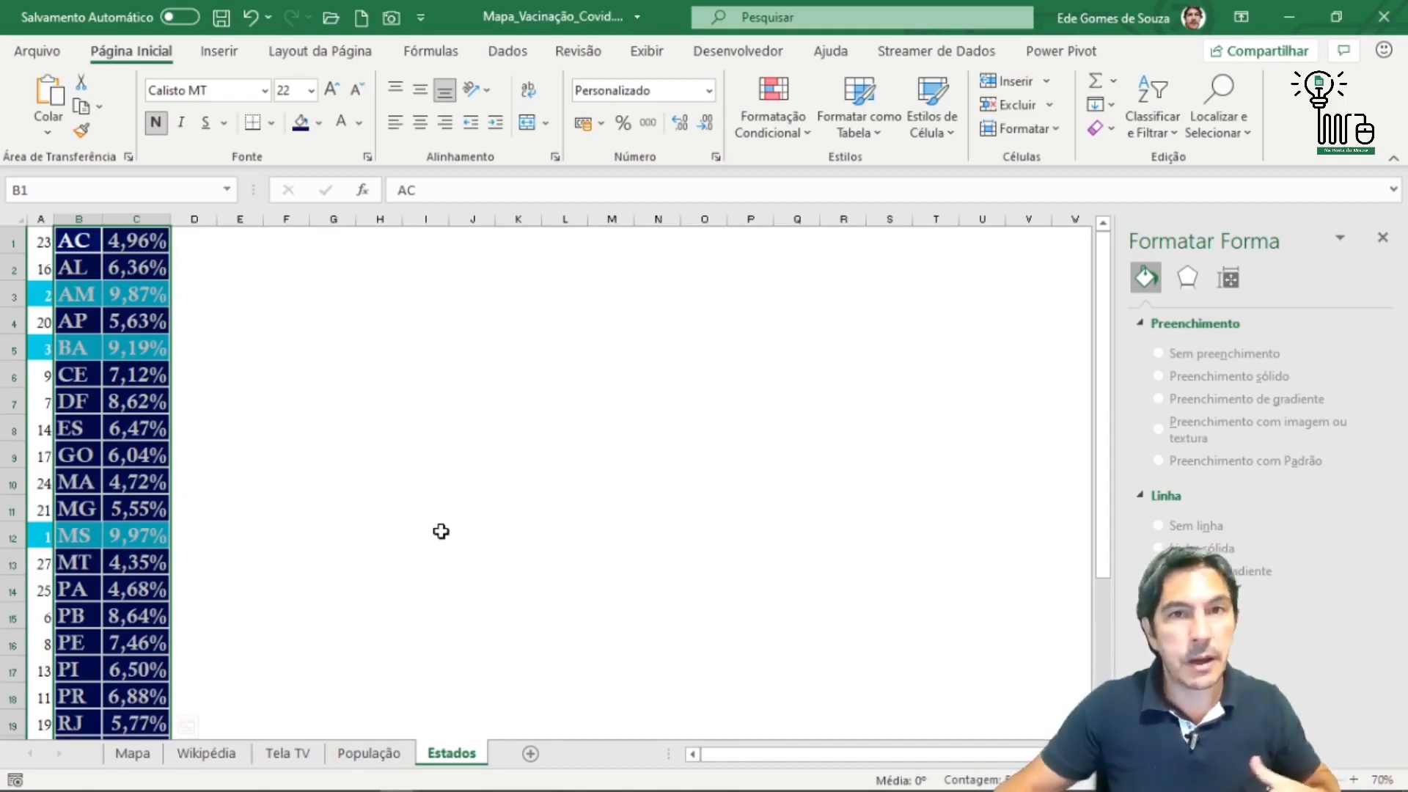
{"action": "left_click", "coordinate": [267, 322]}
{"action": "scroll", "coordinate": [371, 485], "scroll_direction": "down", "scroll_amount": 4}
{"action": "scroll", "coordinate": [373, 490], "scroll_direction": "up", "scroll_amount": 4}
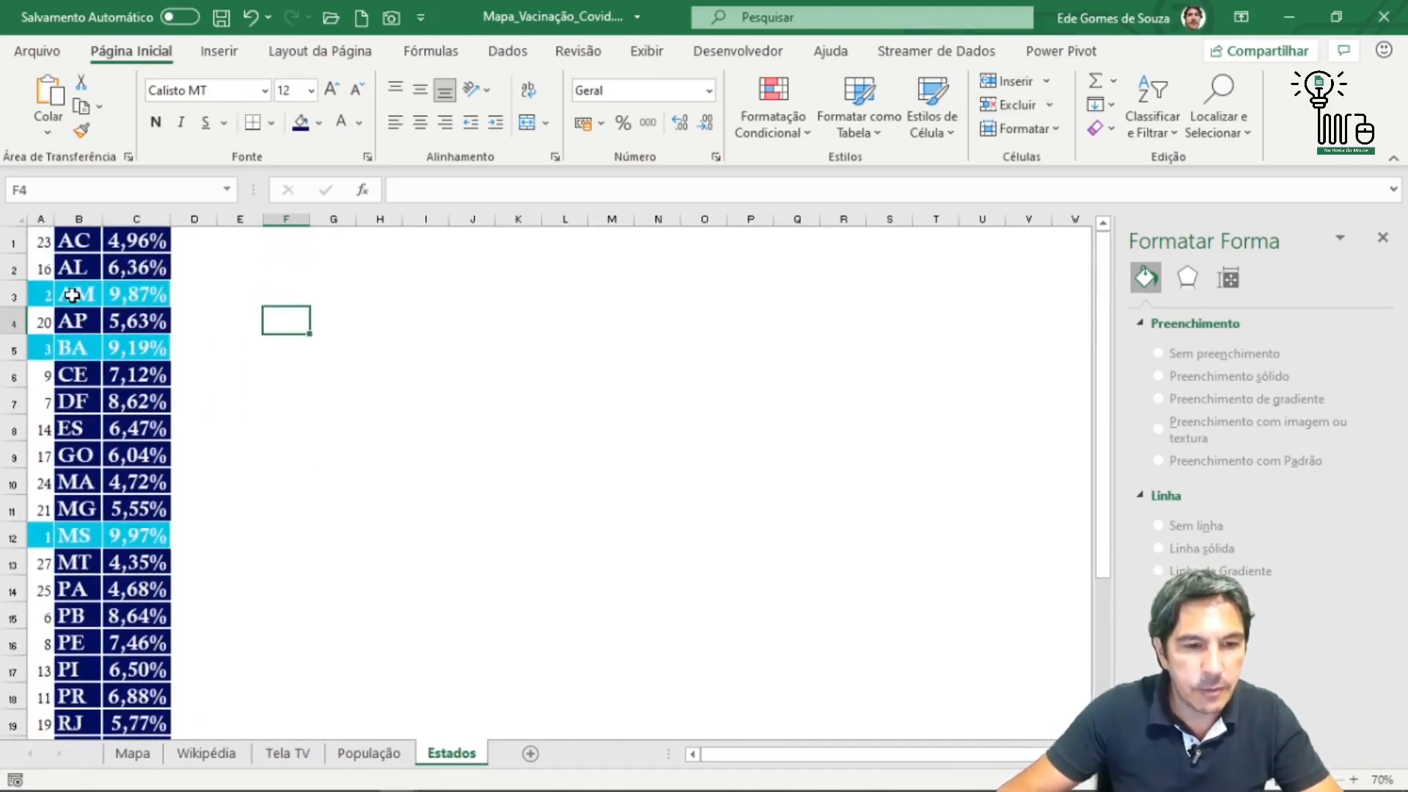
Enlarge the font of the ranking numbers in column A to 20 points.
{"action": "left_click", "coordinate": [41, 219]}
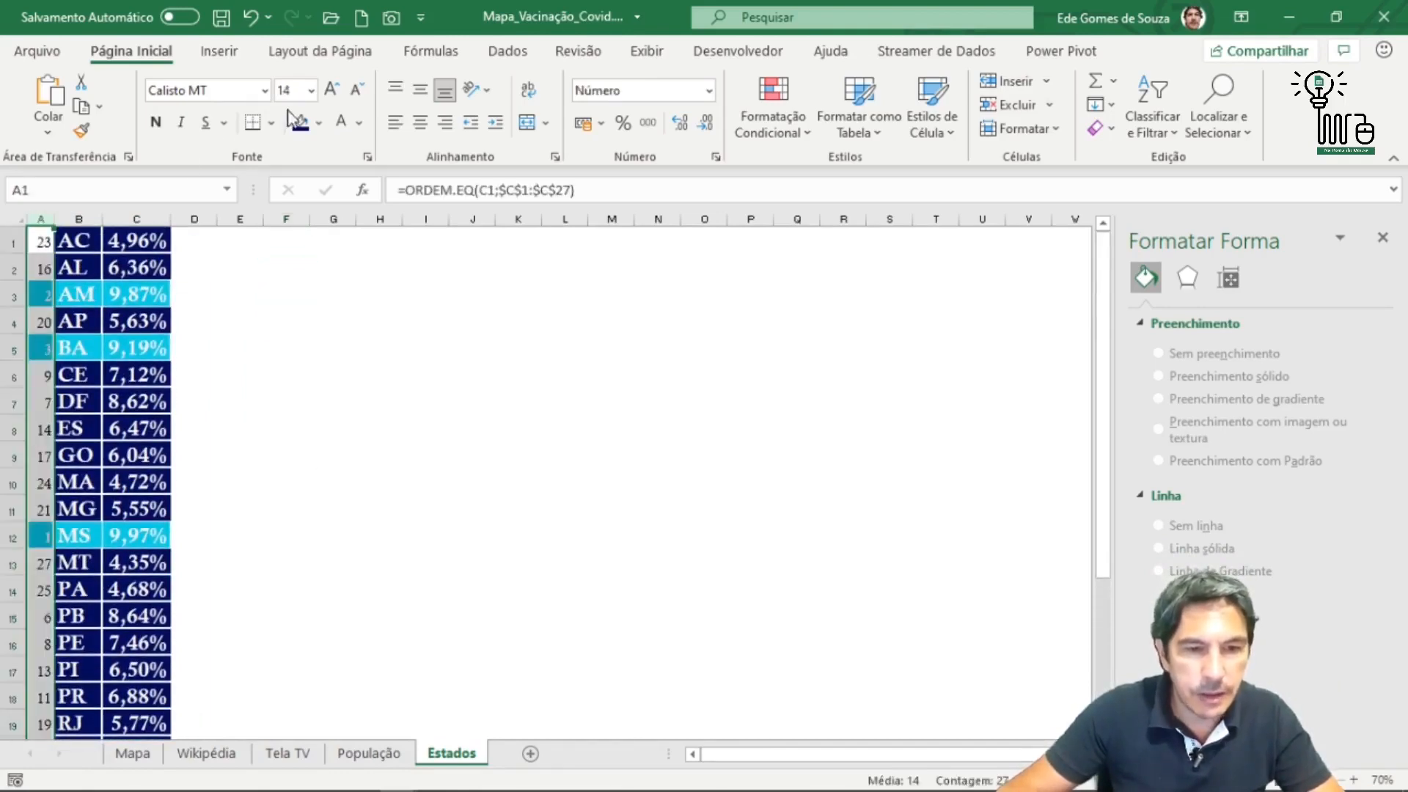
{"action": "left_click", "coordinate": [331, 90]}
{"action": "left_click", "coordinate": [331, 90]}
{"action": "left_click", "coordinate": [332, 90]}
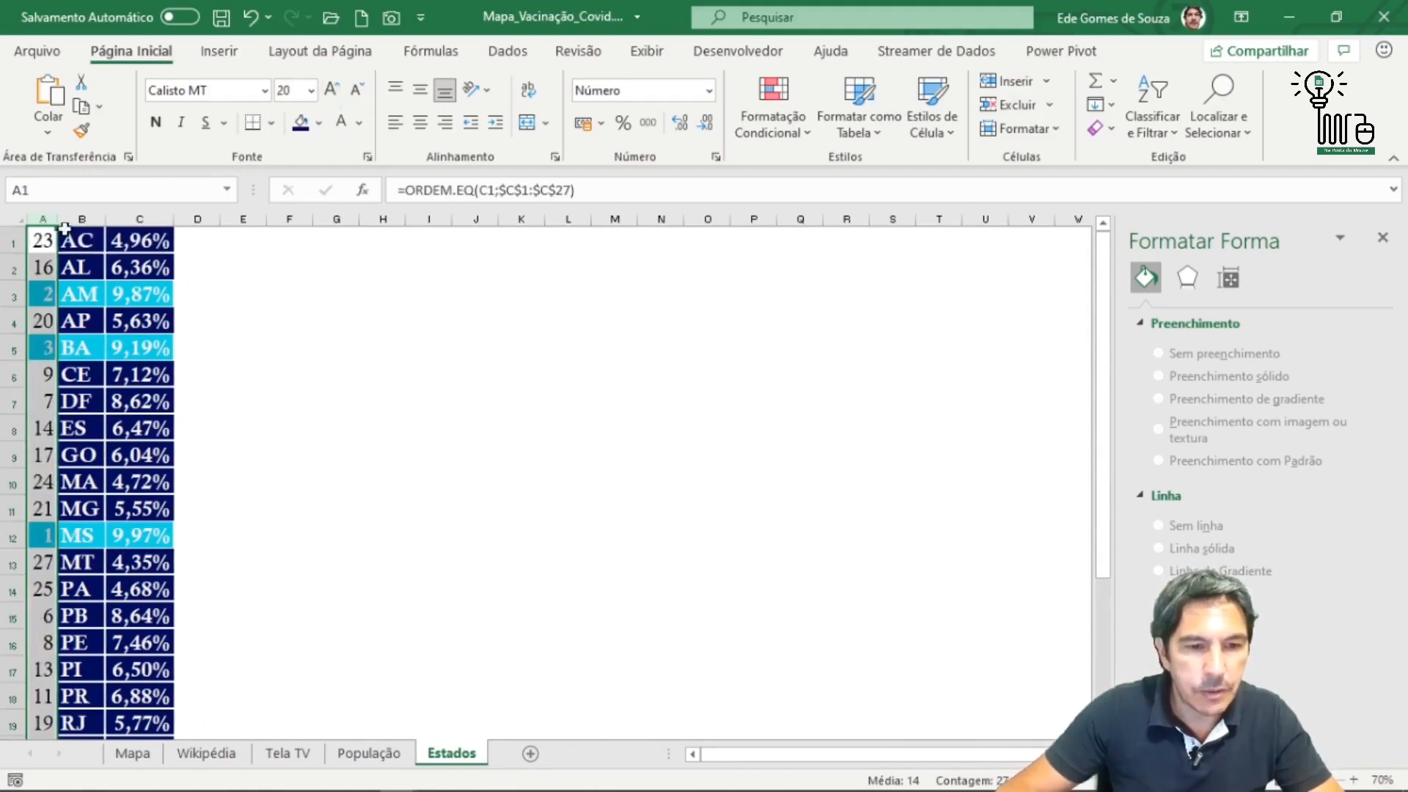
{"action": "left_click", "coordinate": [336, 374]}
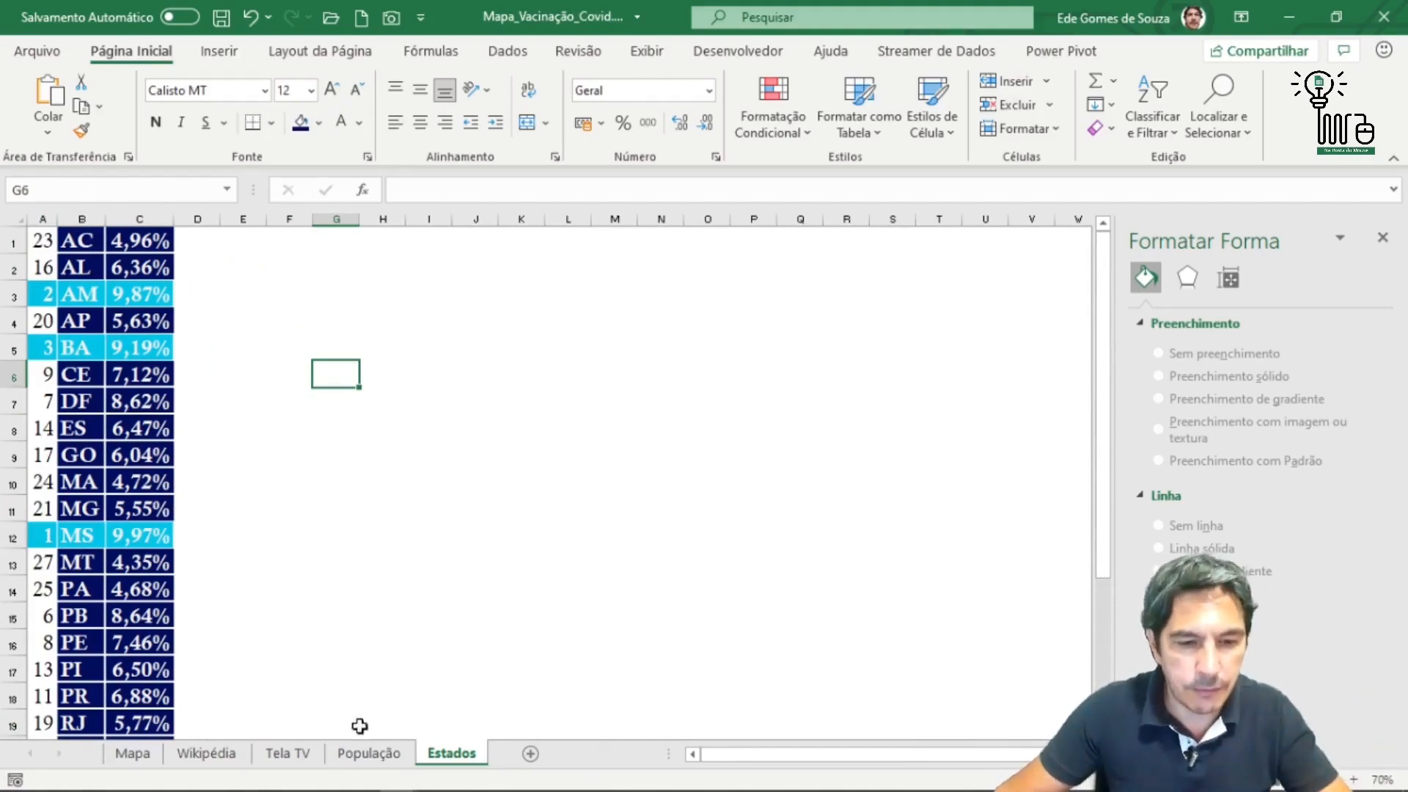
Compare the Estados ranking table with the reference graphic on the Tela TV sheet.
{"action": "left_click", "coordinate": [286, 753]}
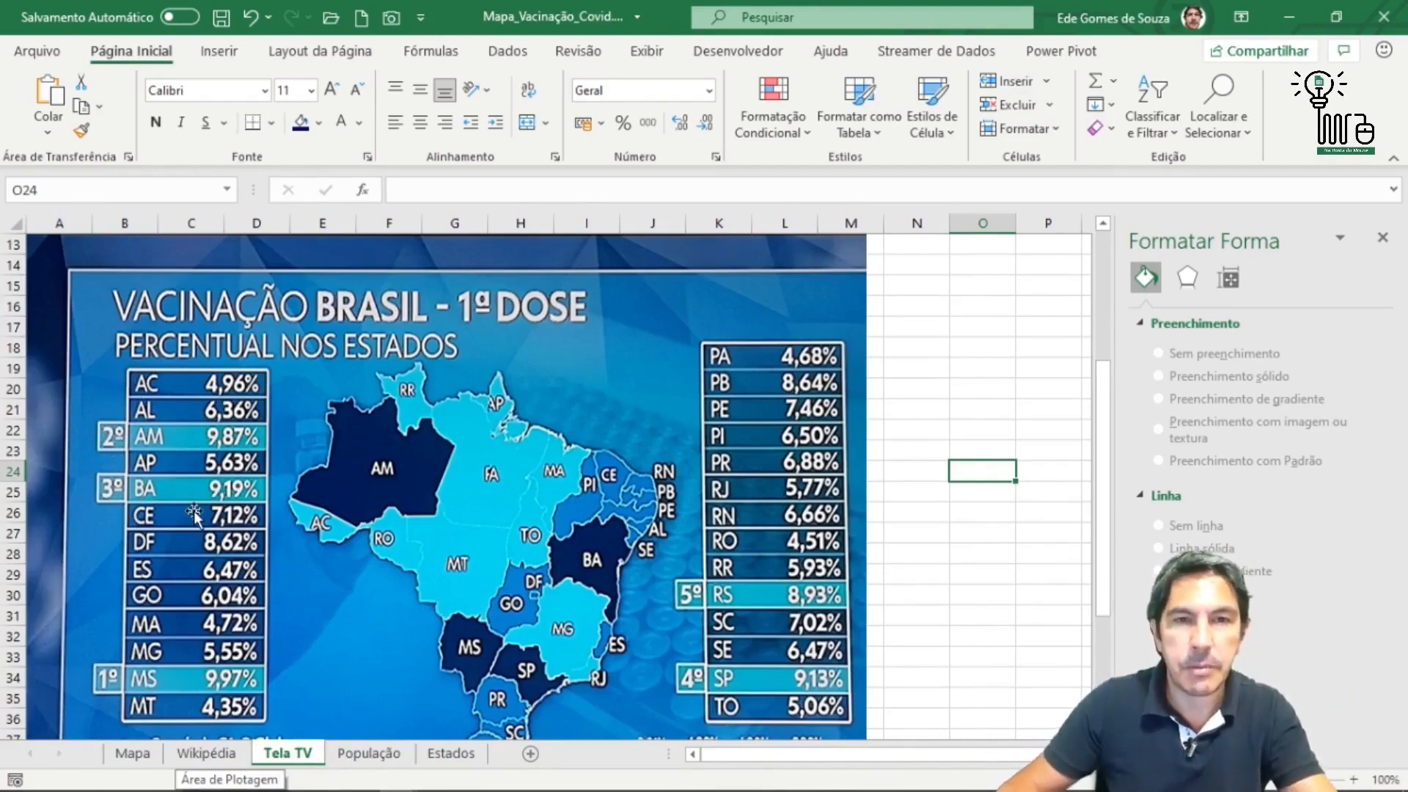
{"action": "left_click", "coordinate": [451, 753]}
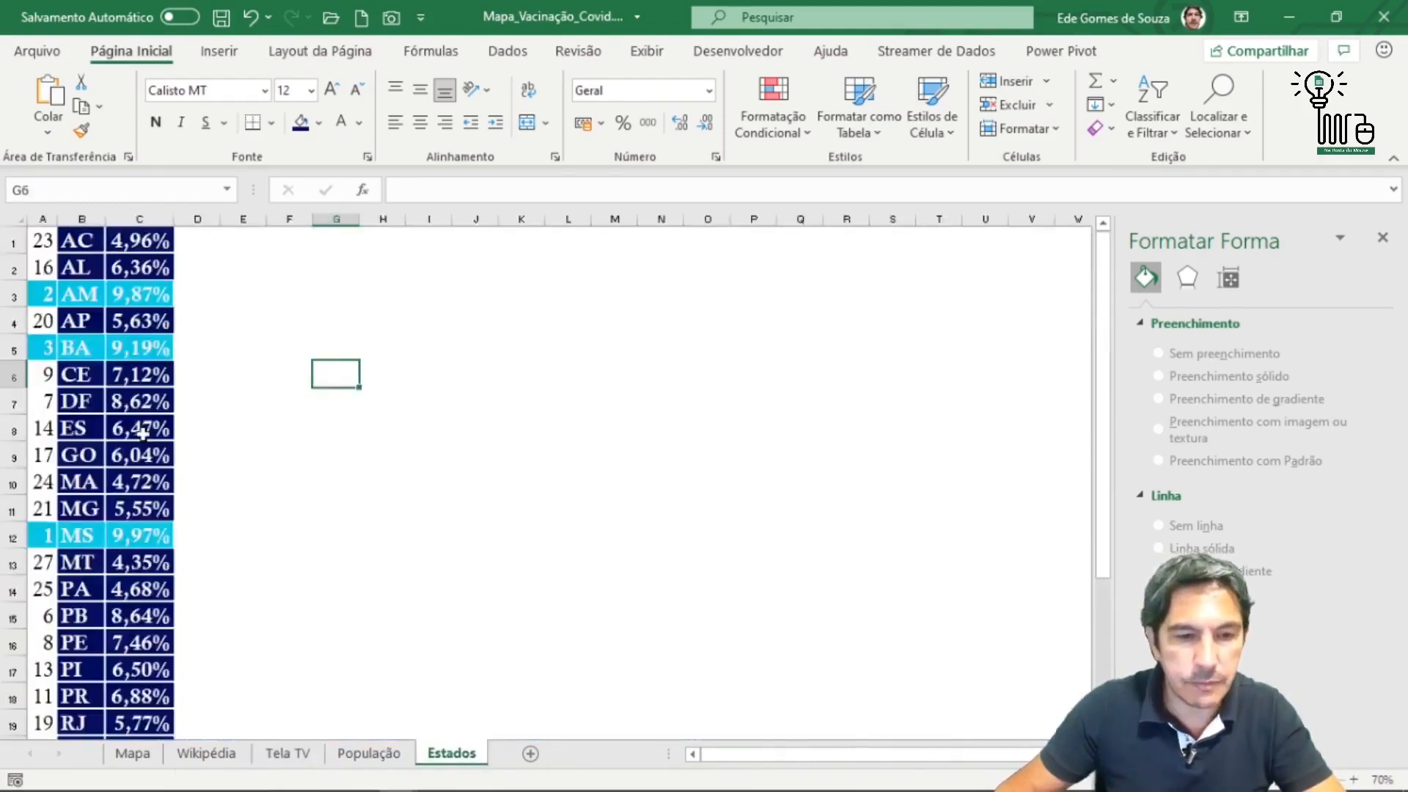
{"action": "left_click", "coordinate": [44, 240]}
{"action": "key", "text": "ctrl+shift+Down"}
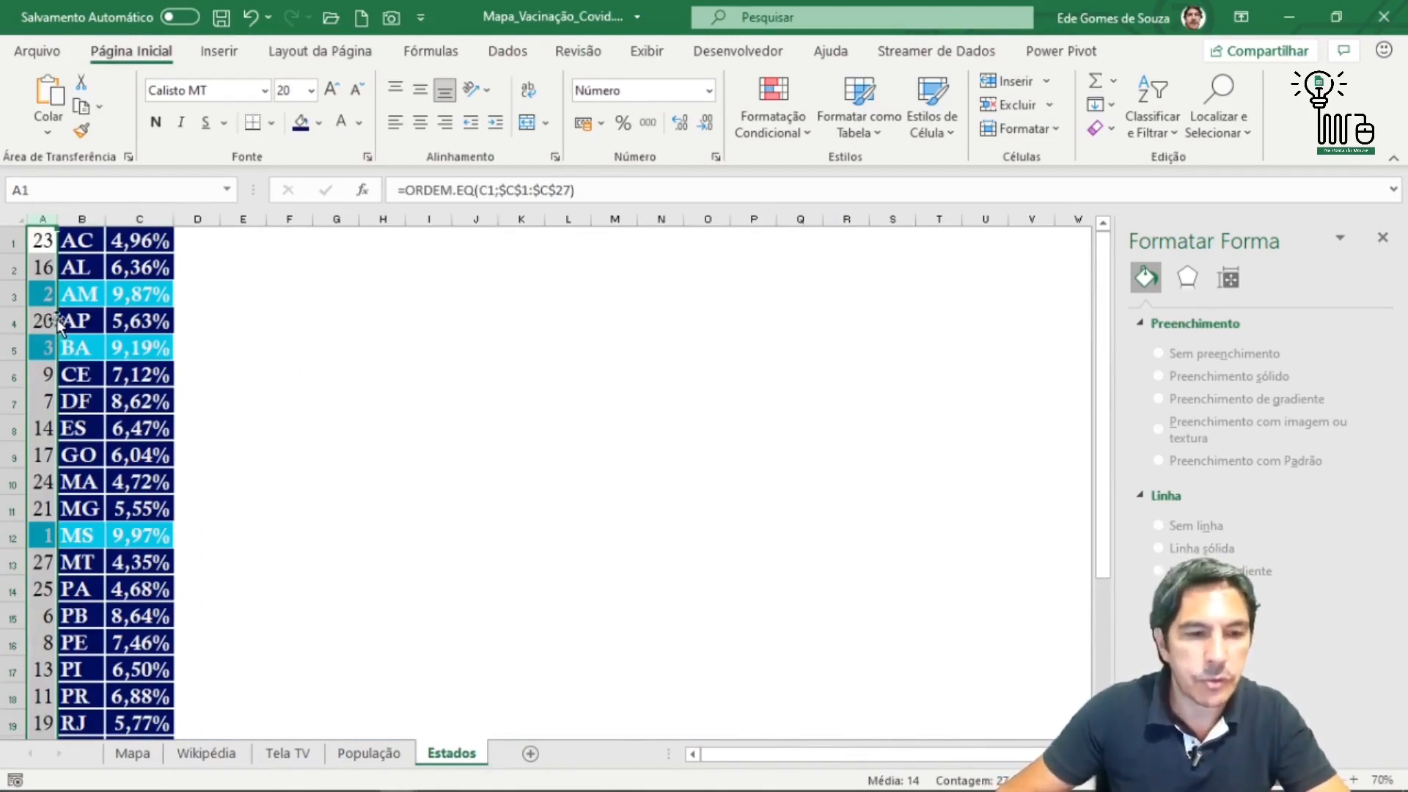
{"action": "right_click", "coordinate": [42, 266]}
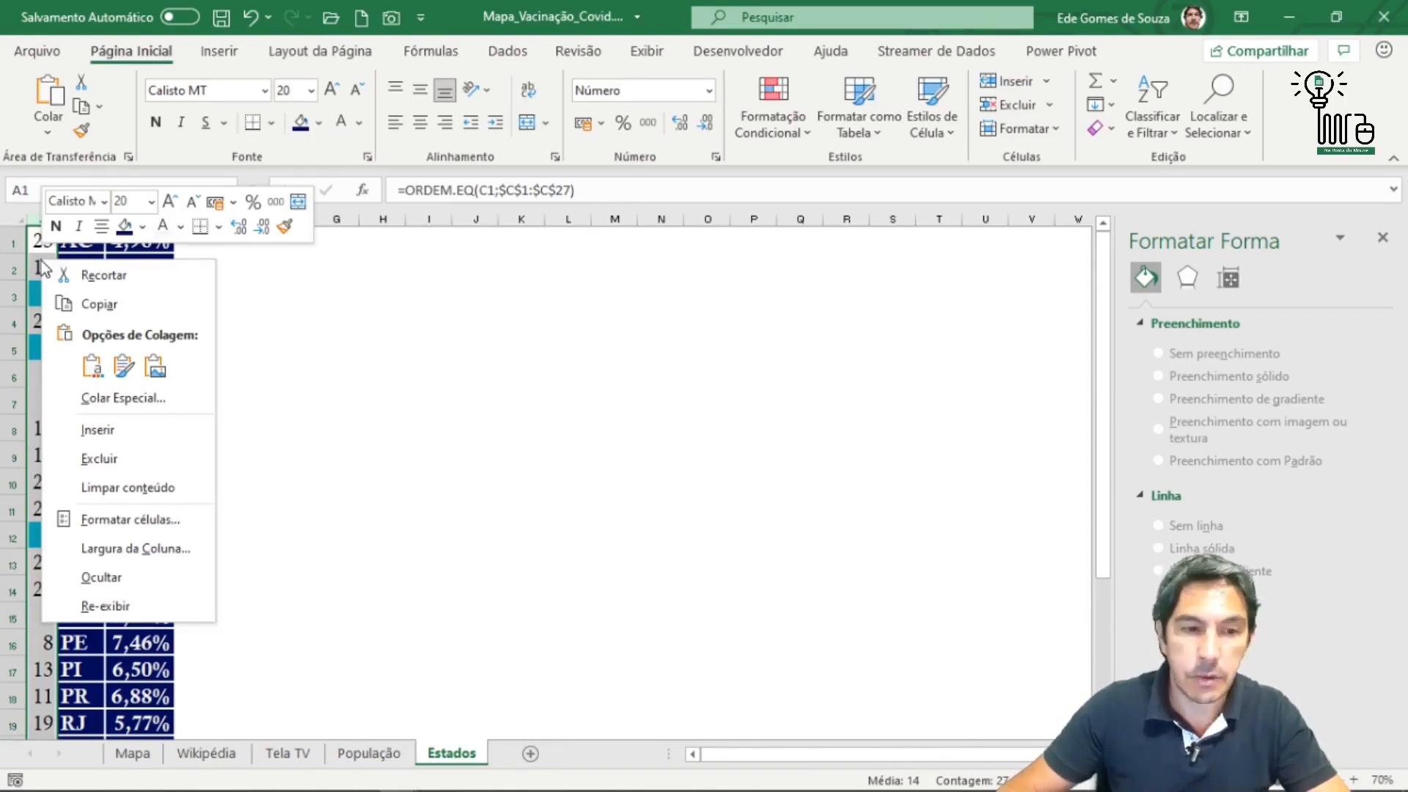
{"action": "left_click", "coordinate": [168, 522]}
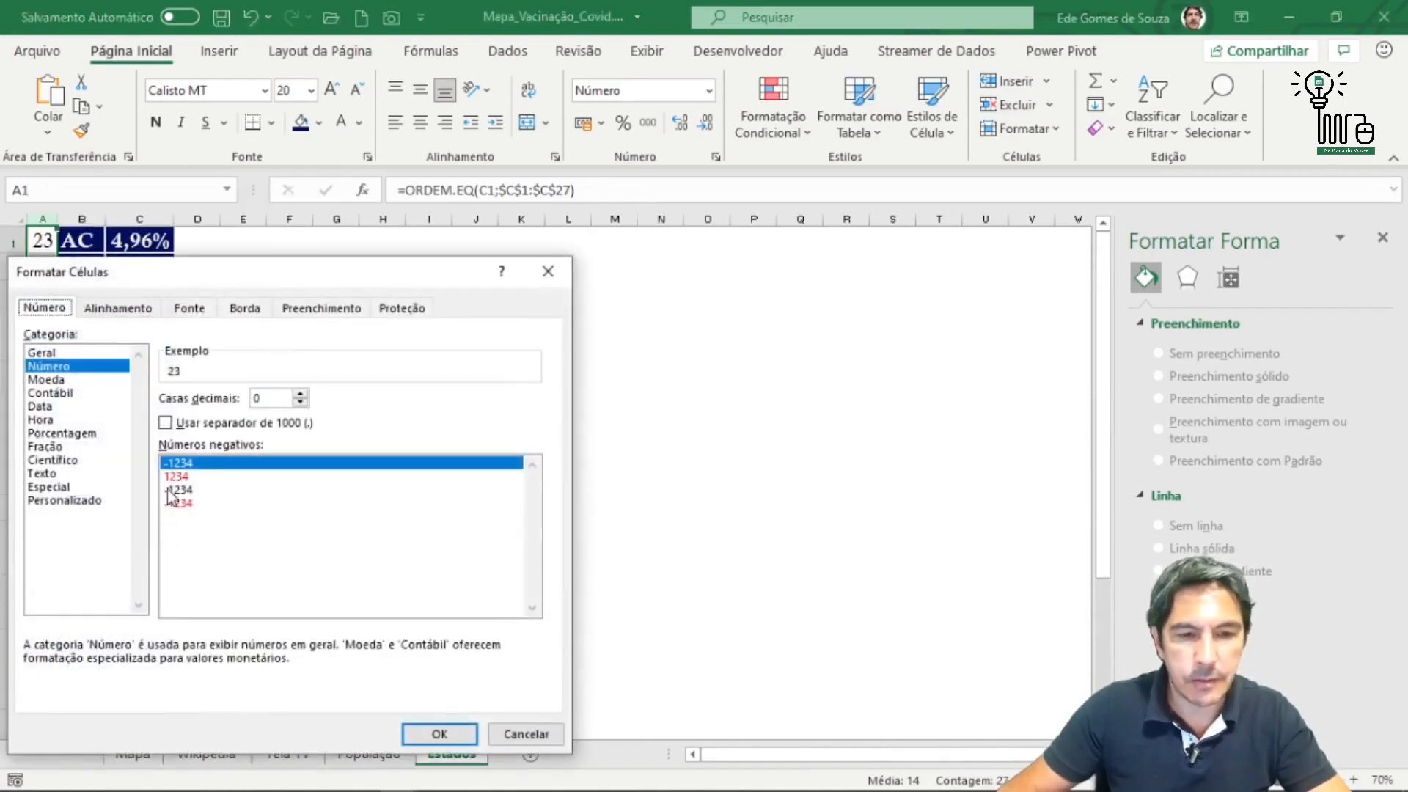
{"action": "left_click_drag", "start_coordinate": [240, 266], "coordinate": [417, 244]}
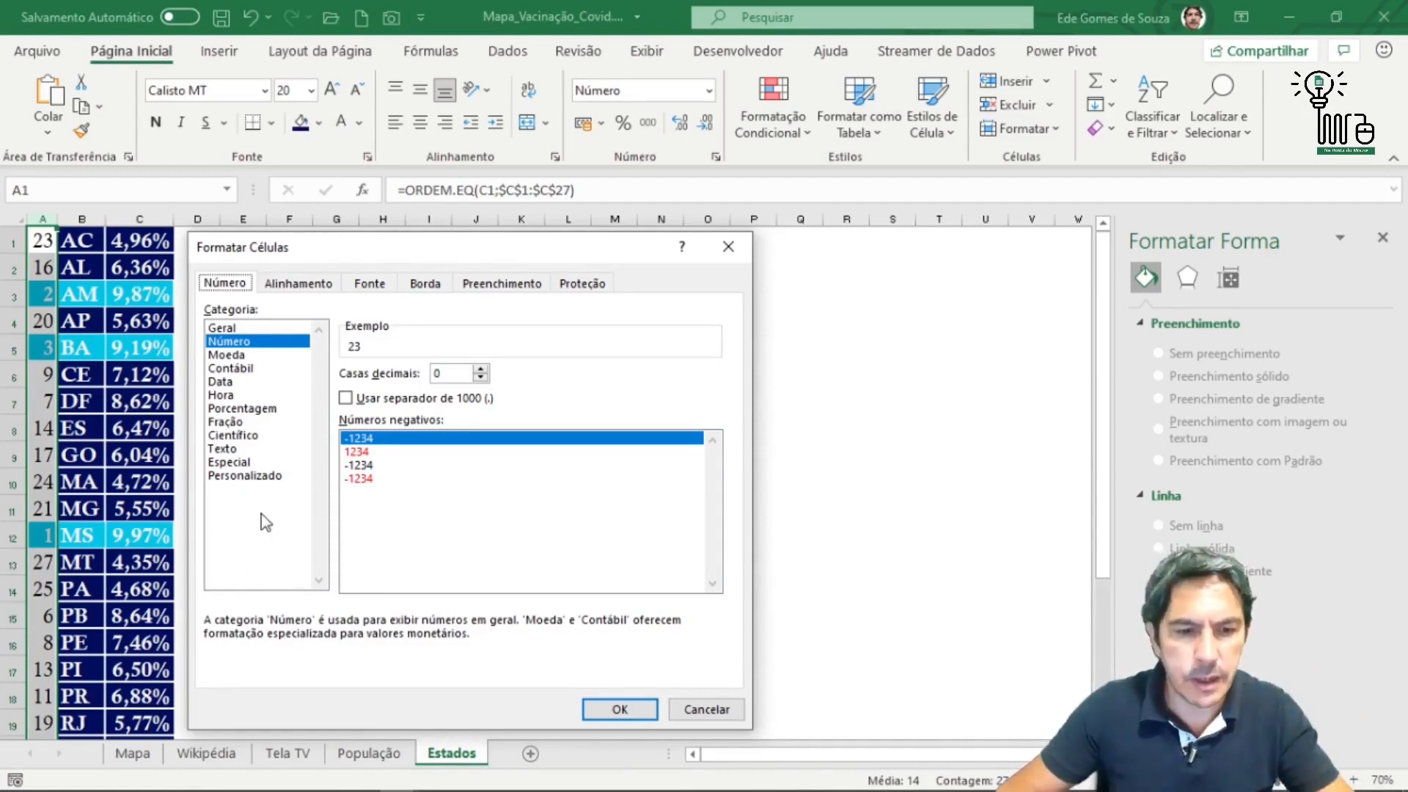
{"action": "left_click", "coordinate": [242, 476]}
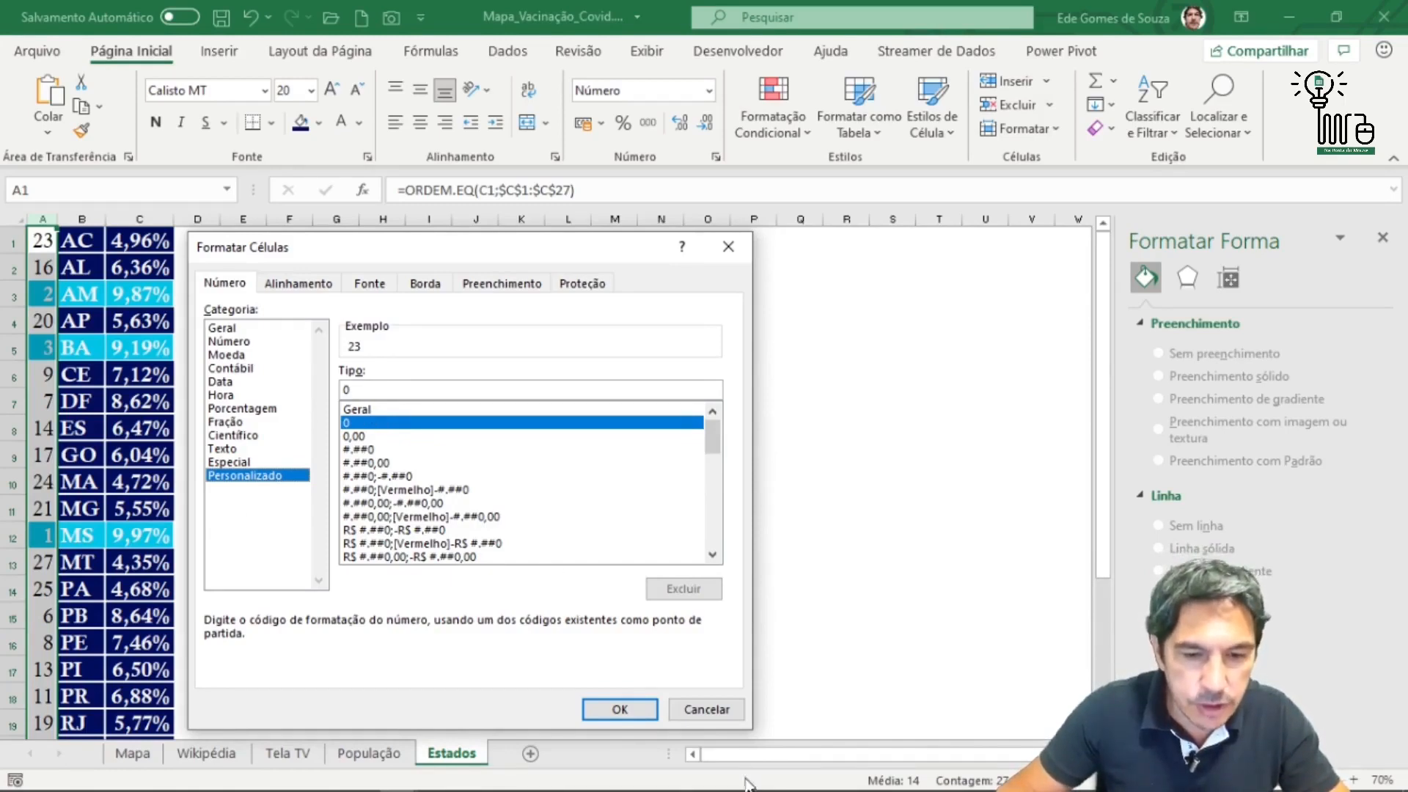
{"action": "left_click", "coordinate": [697, 710]}
{"action": "left_click", "coordinate": [287, 753]}
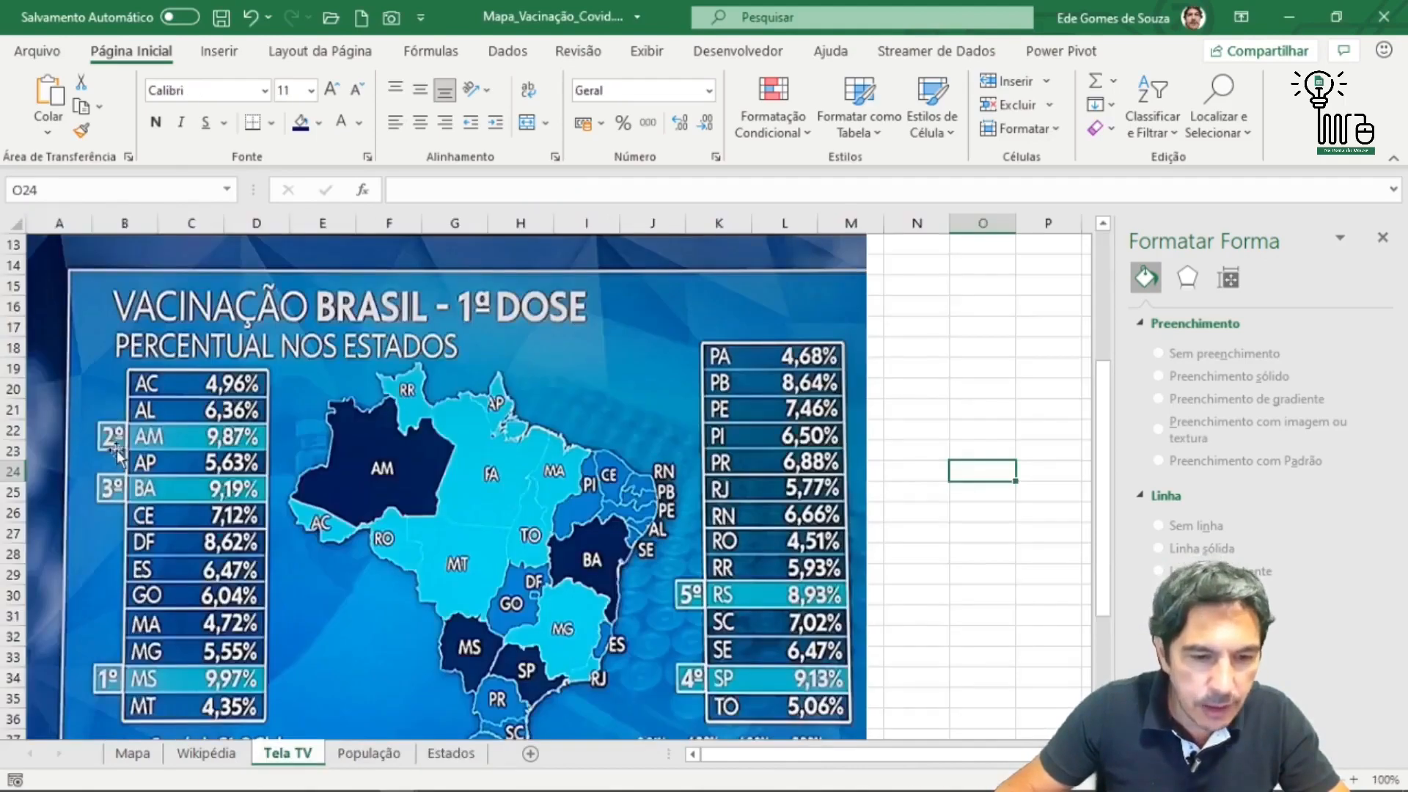
{"action": "left_click", "coordinate": [452, 752]}
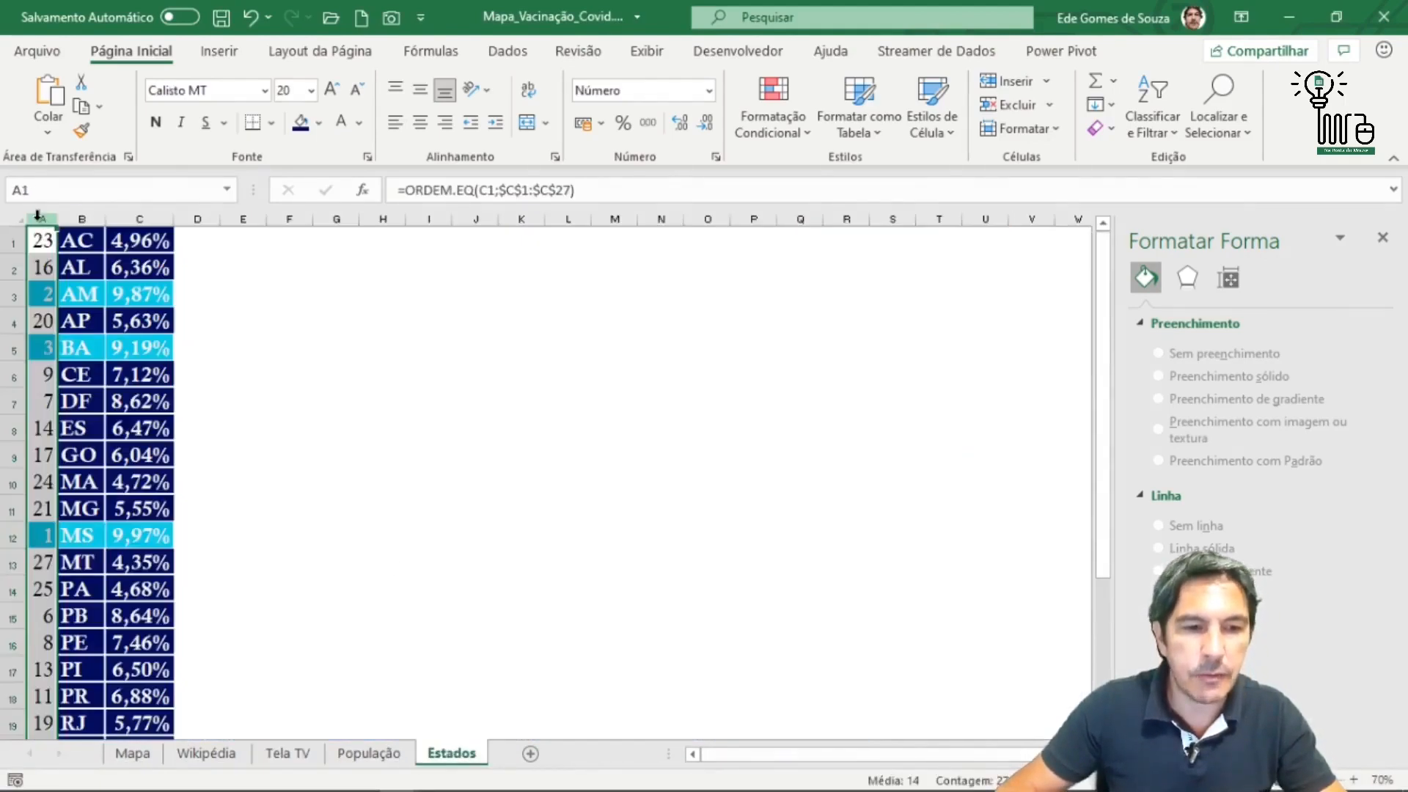
{"action": "right_click", "coordinate": [52, 260]}
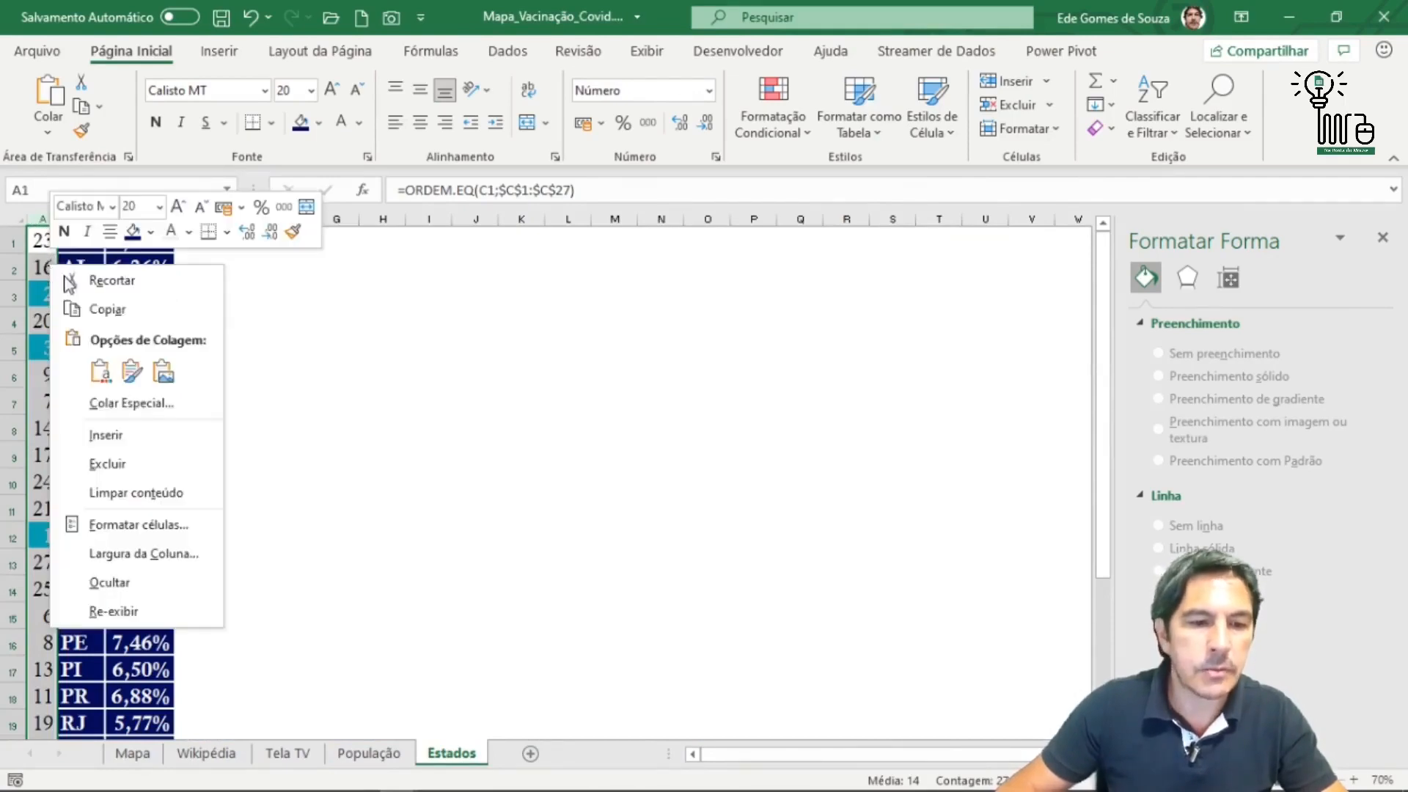
{"action": "left_click", "coordinate": [146, 525]}
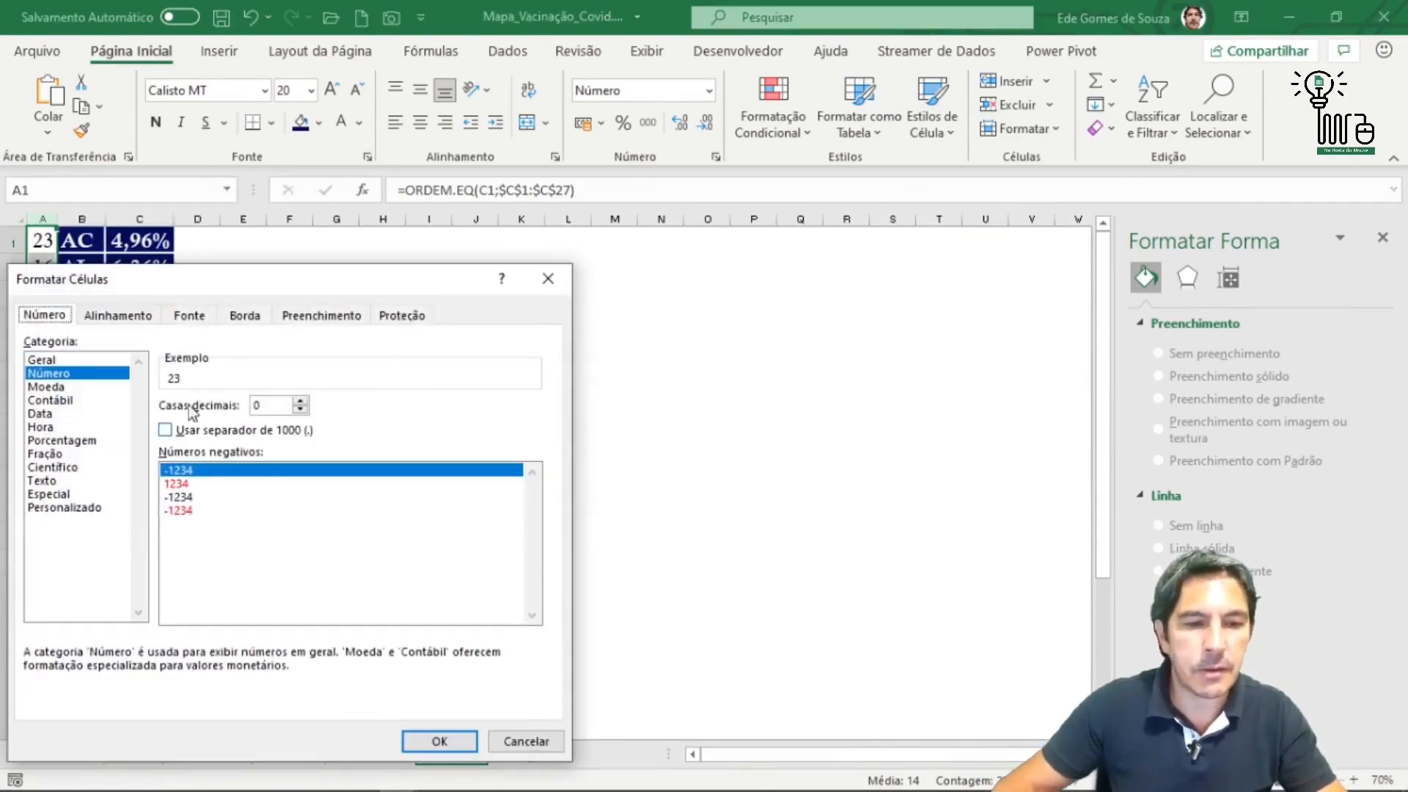
{"action": "left_click_drag", "start_coordinate": [176, 279], "coordinate": [371, 254]}
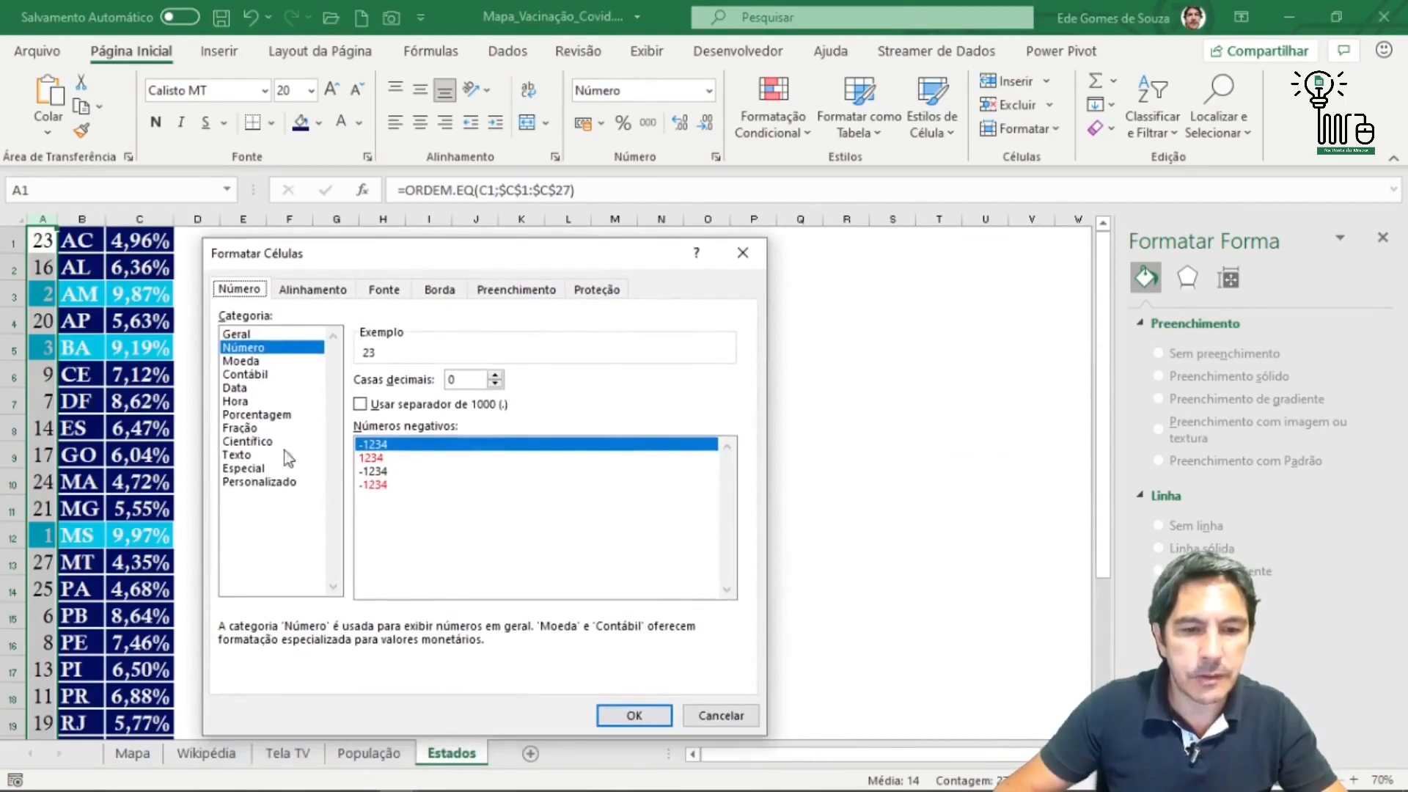
{"action": "left_click", "coordinate": [274, 483]}
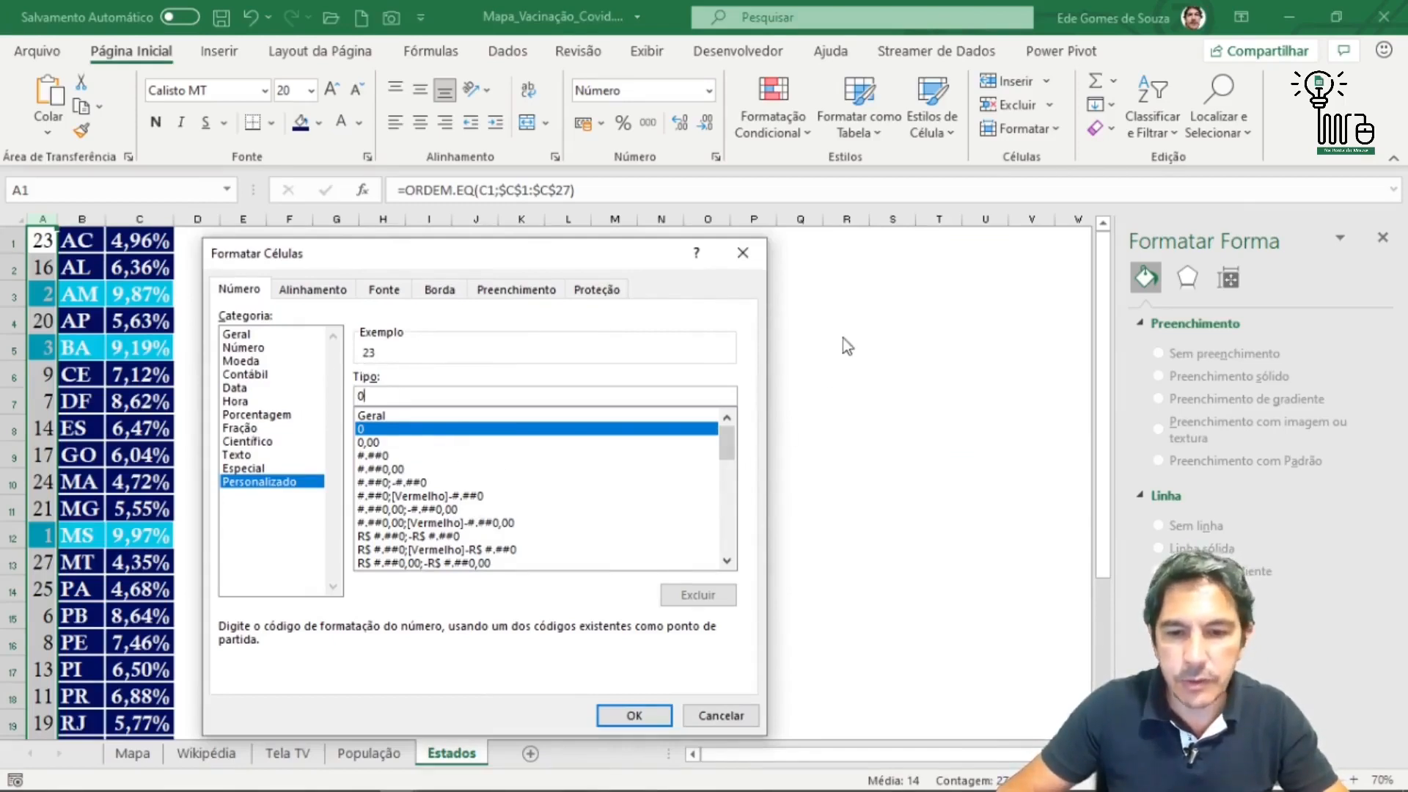
{"action": "left_click", "coordinate": [721, 715]}
Enter the ordinal symbol º in the empty cell J6.
{"action": "left_click_drag", "start_coordinate": [725, 375], "coordinate": [763, 376]}
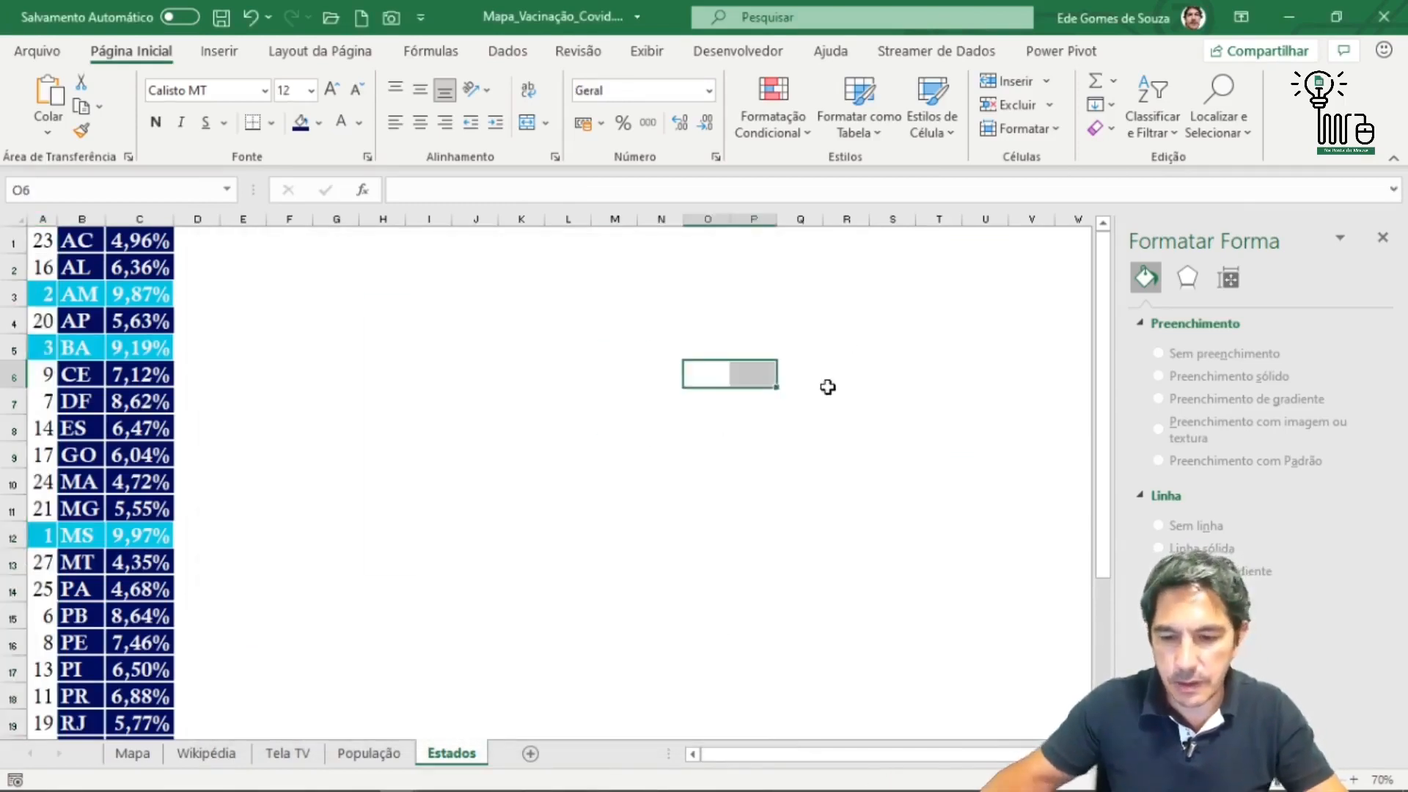
{"action": "key", "text": "Left"}
{"action": "key", "text": "Left"}
{"action": "key", "text": "Left"}
{"action": "key", "text": "Left"}
{"action": "key", "text": "Left"}
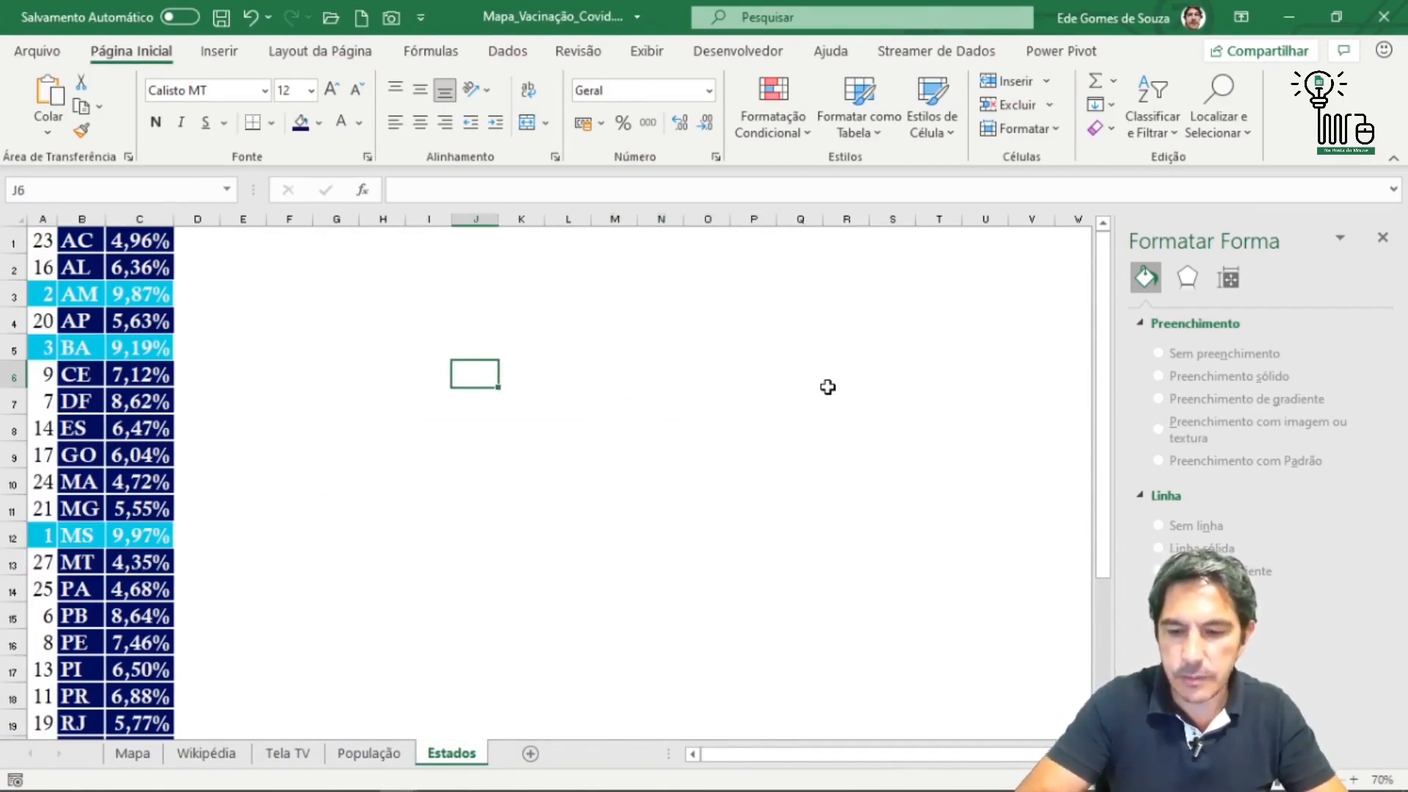
{"action": "type", "text": "1"}
{"action": "left_click", "coordinate": [612, 431]}
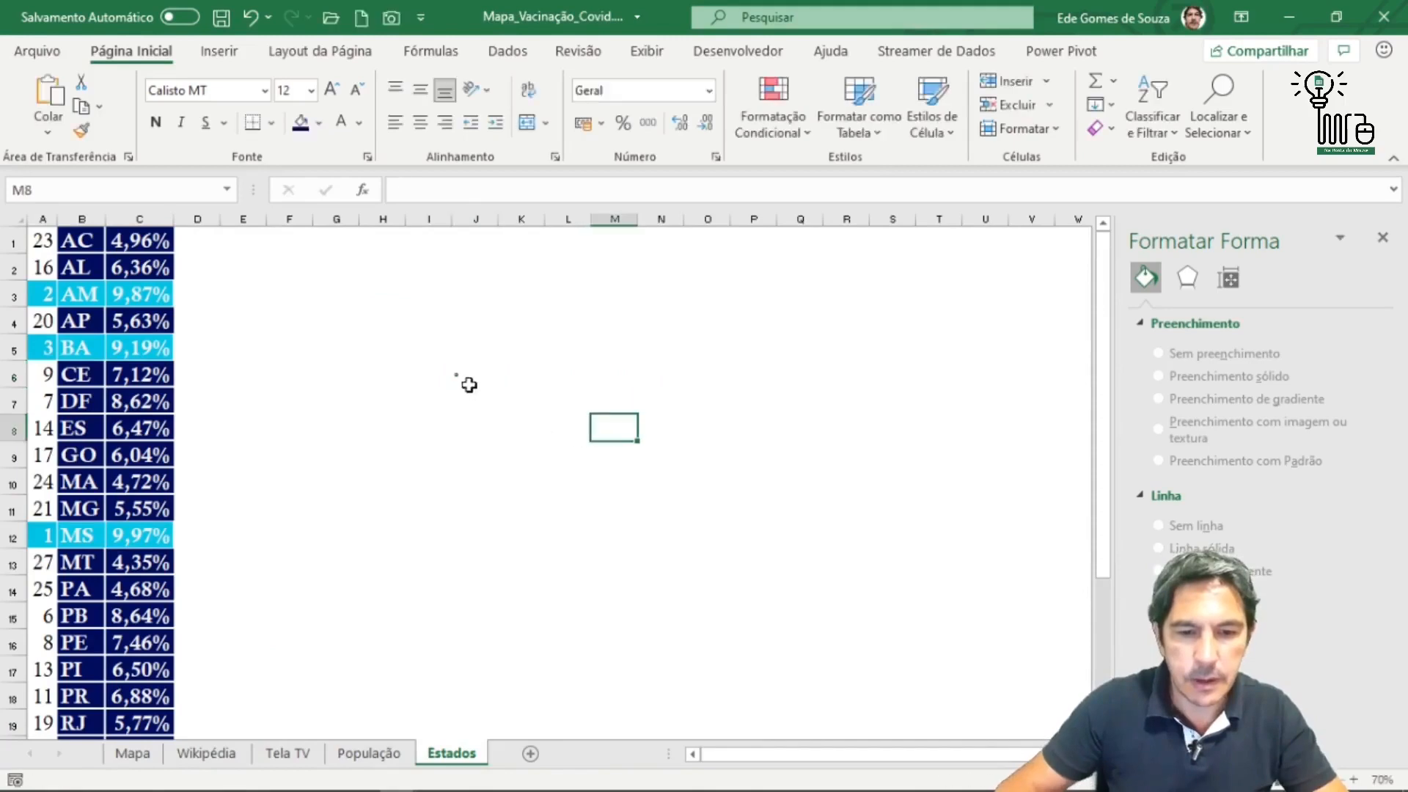
Enlarge the font of the ordinal symbol in cell J6 to 72 points.
{"action": "left_click", "coordinate": [470, 380]}
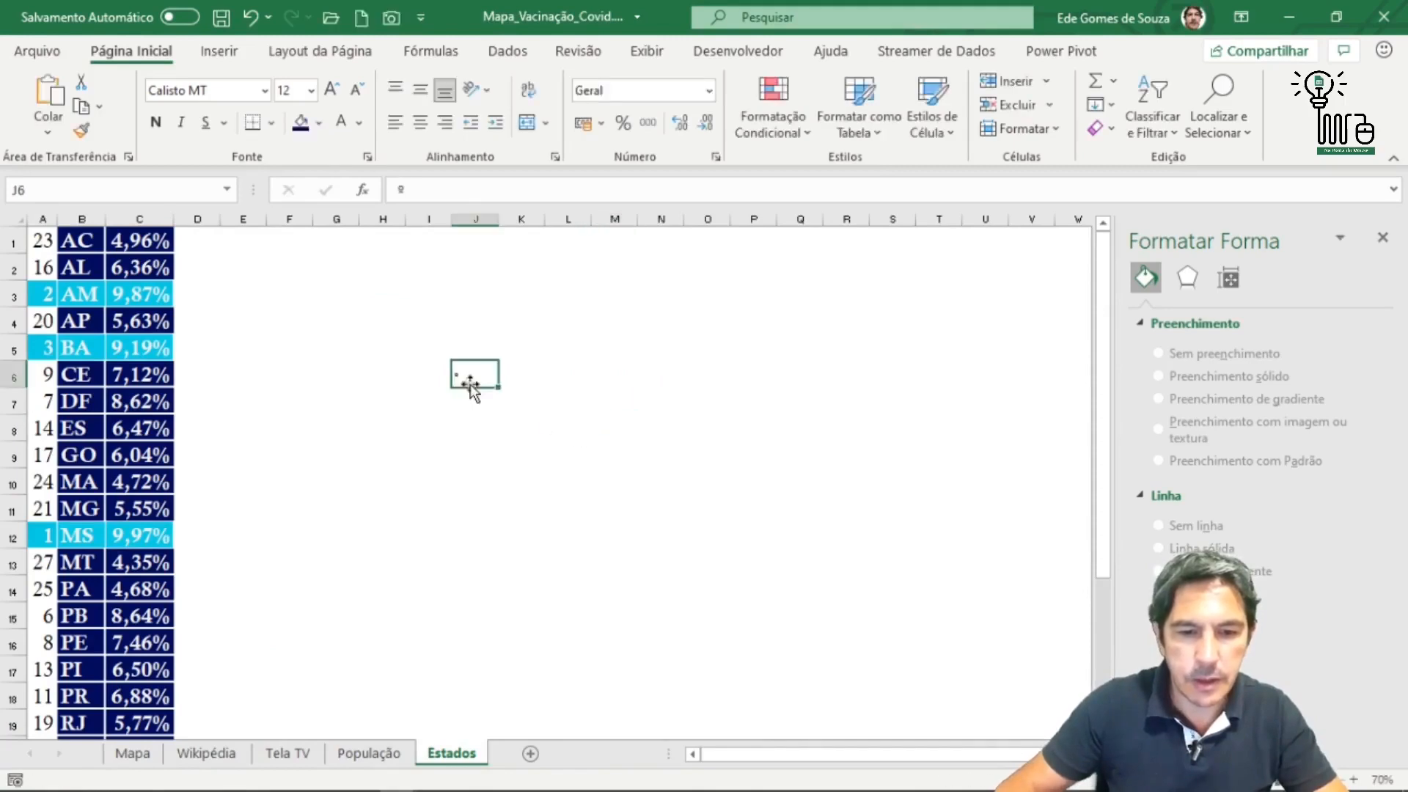
{"action": "left_click", "coordinate": [335, 94]}
{"action": "left_click", "coordinate": [335, 94]}
{"action": "double_click", "coordinate": [334, 94]}
{"action": "left_click", "coordinate": [334, 94]}
{"action": "left_click", "coordinate": [334, 94]}
{"action": "left_click", "coordinate": [334, 93]}
{"action": "left_click", "coordinate": [335, 94]}
{"action": "left_click", "coordinate": [335, 94]}
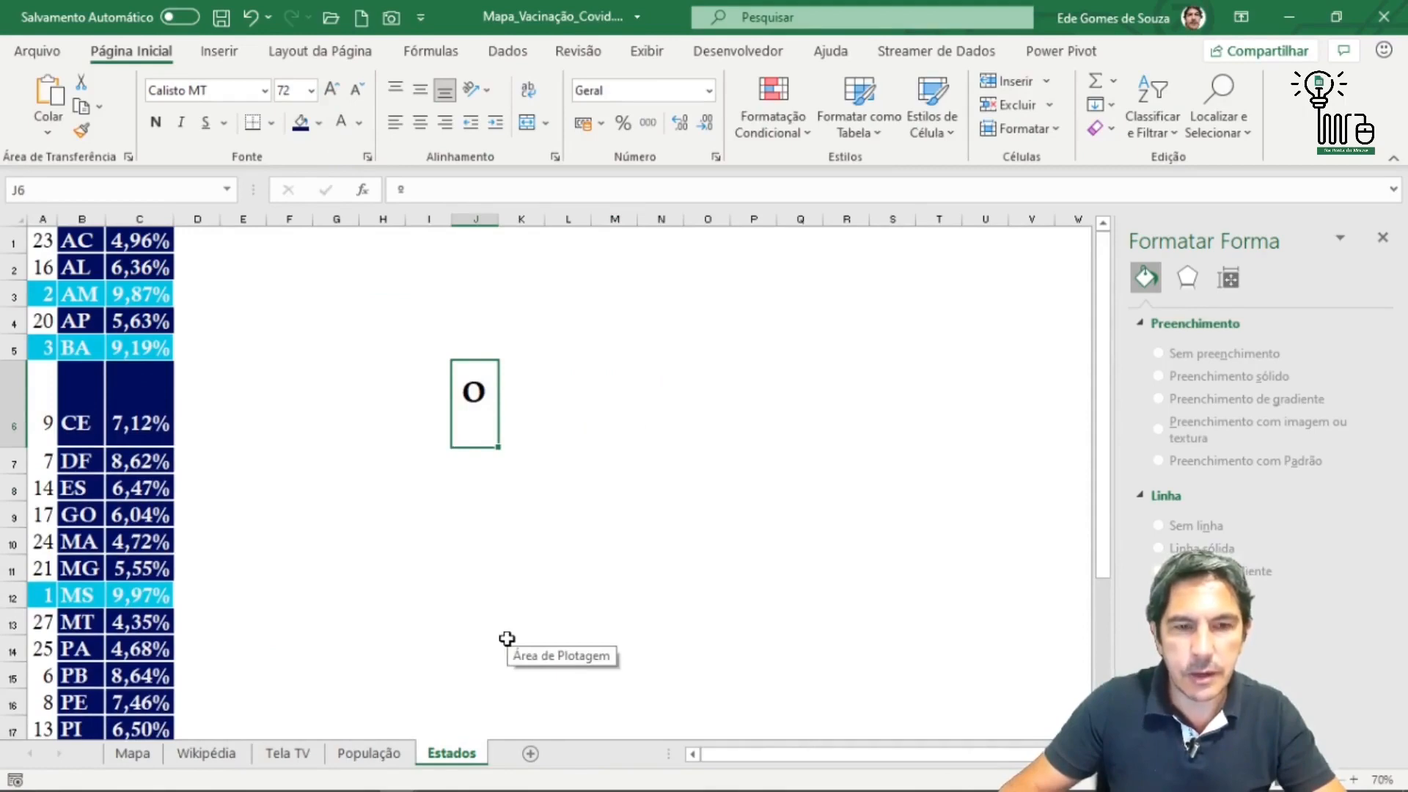
Set the font size of cell J6 to 12 points and clear its ordinal symbol.
{"action": "left_click", "coordinate": [298, 91]}
{"action": "left_click", "coordinate": [297, 91]}
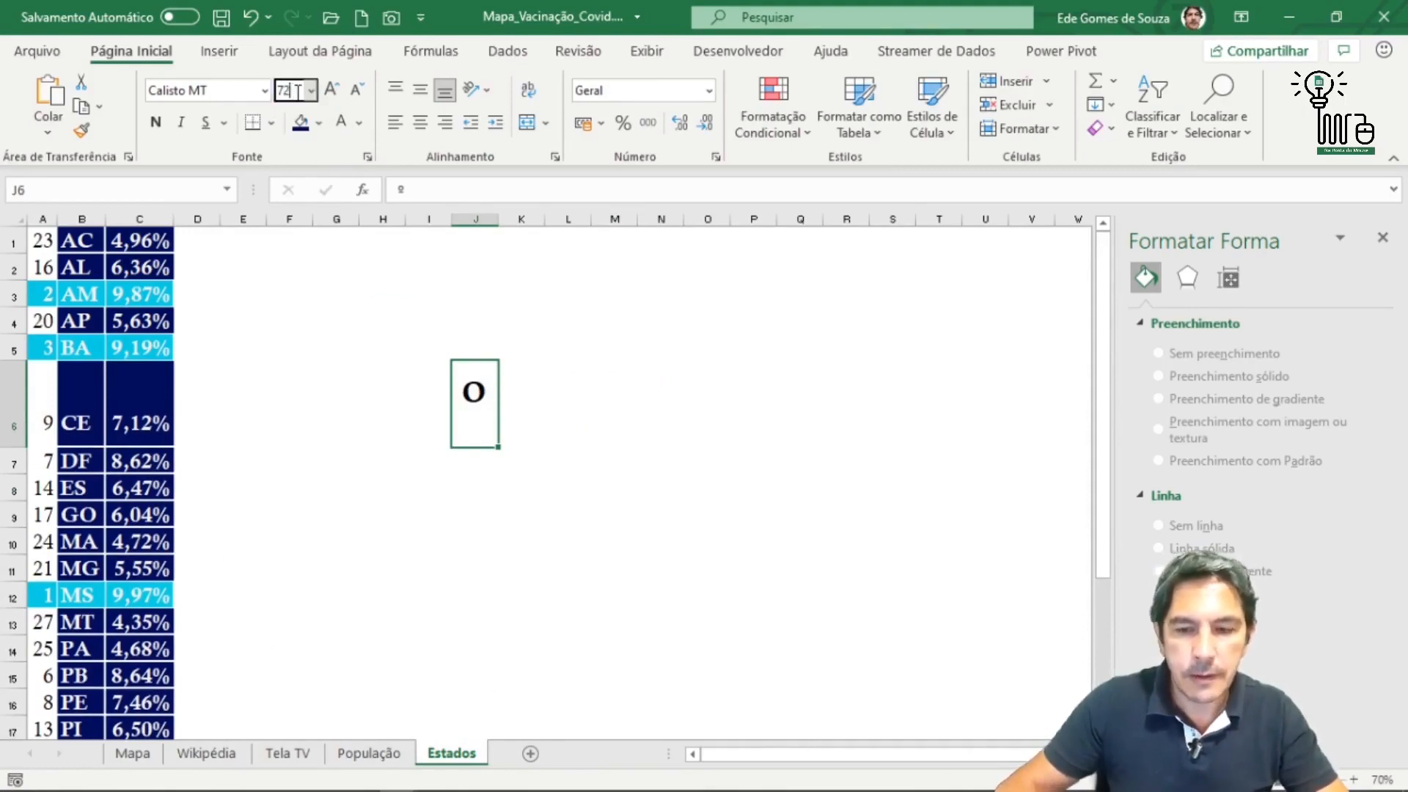
{"action": "key", "text": "BackSpace"}
{"action": "key", "text": "BackSpace"}
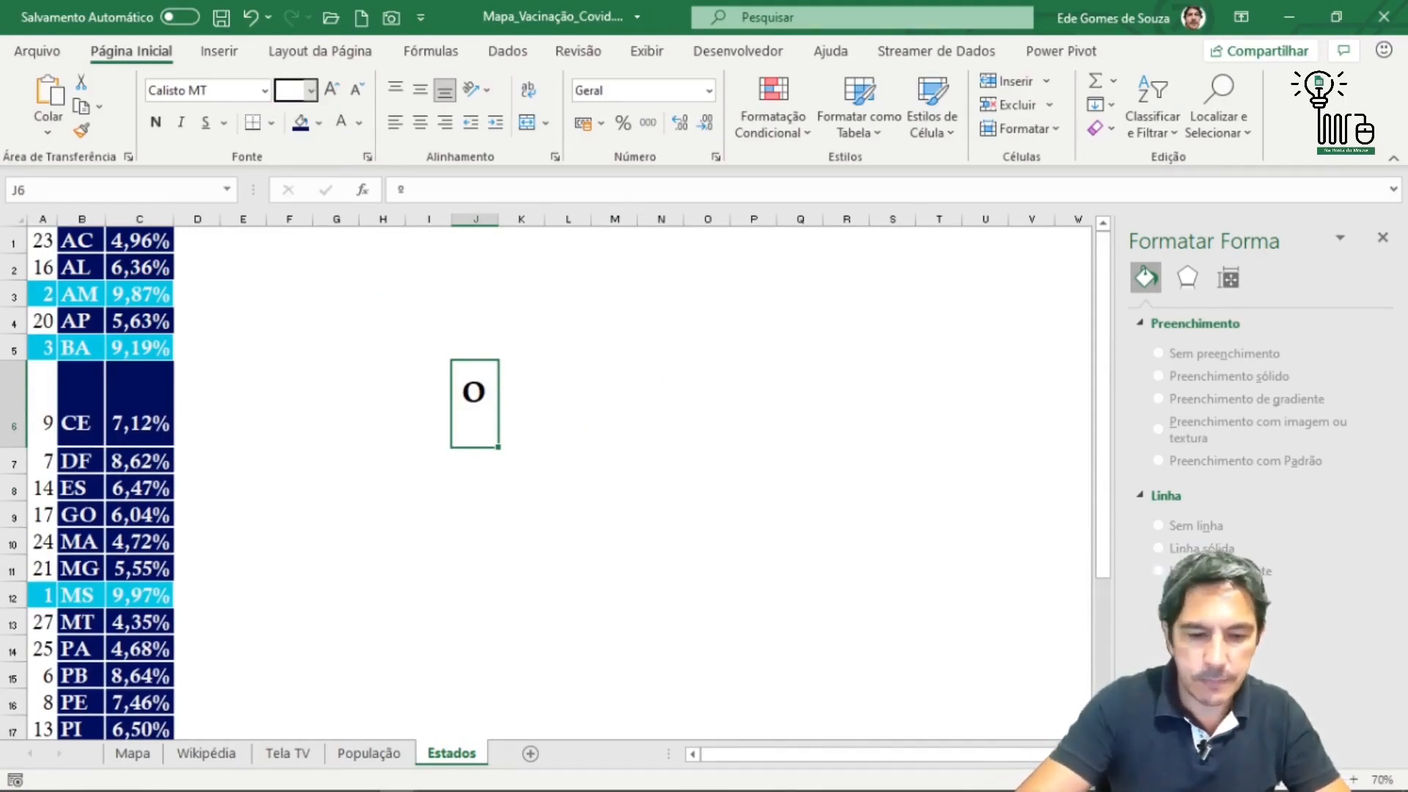
{"action": "type", "text": "12"}
{"action": "left_click", "coordinate": [574, 350]}
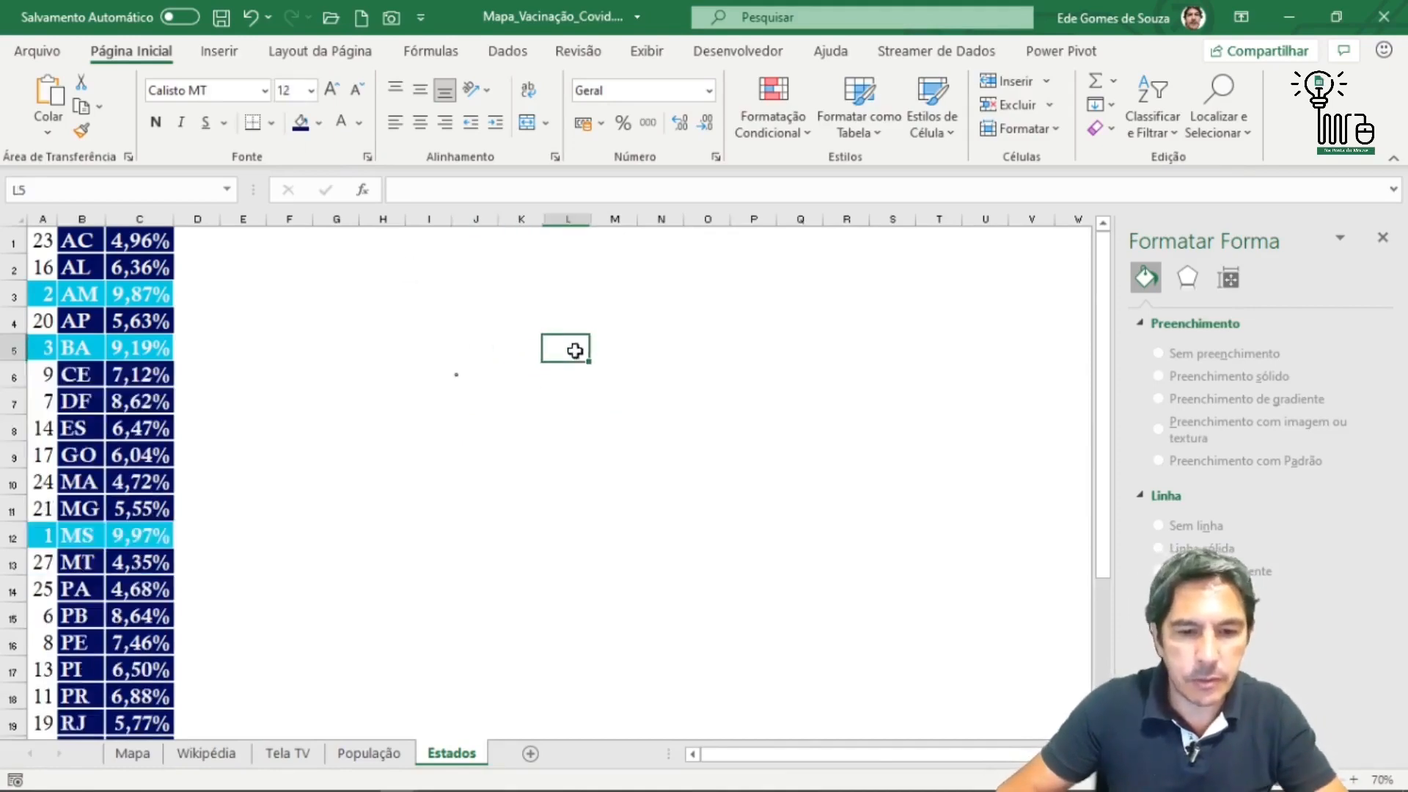
{"action": "left_click", "coordinate": [461, 375]}
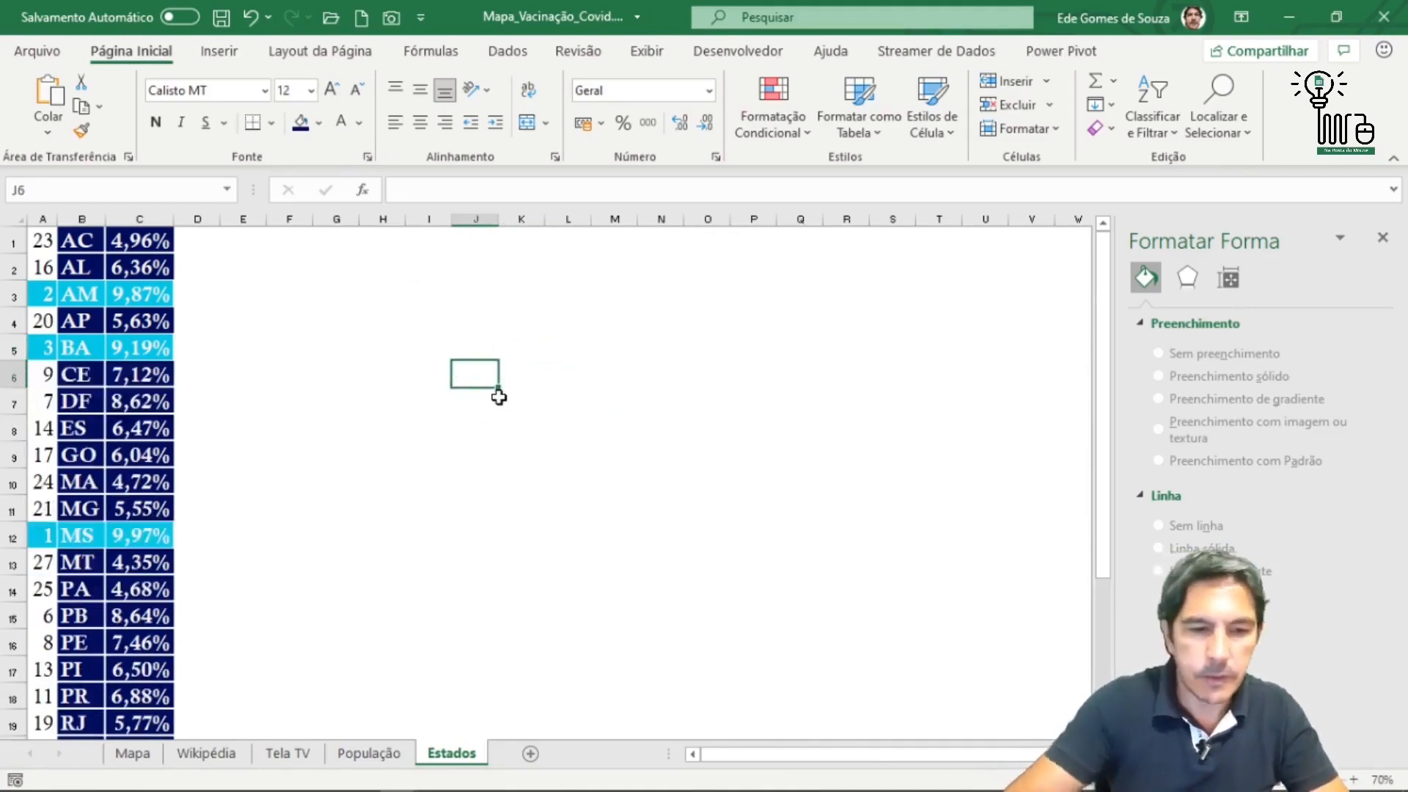
Apply the custom number format 0º to the ranking numbers in column A.
{"action": "left_click", "coordinate": [42, 215]}
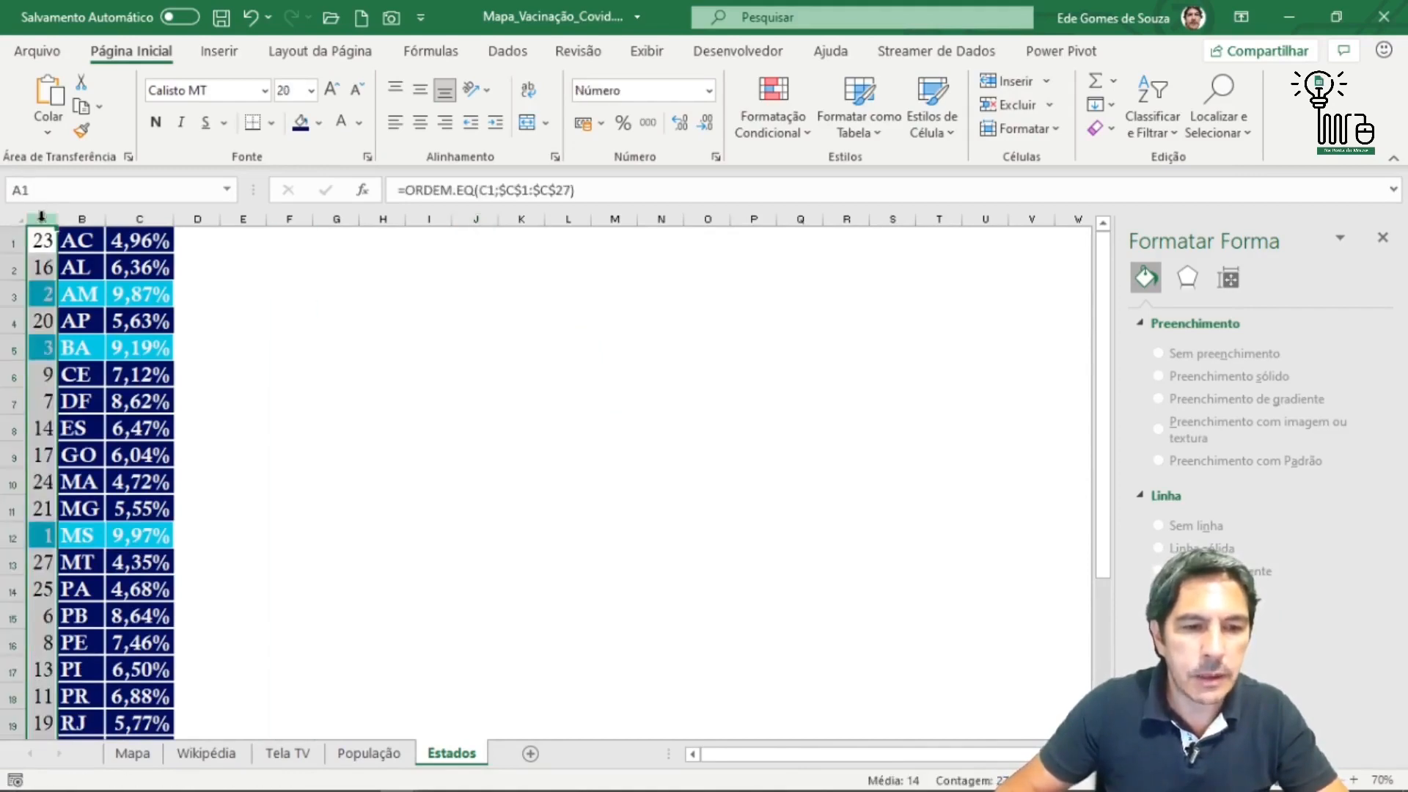
{"action": "right_click", "coordinate": [38, 220]}
{"action": "left_click", "coordinate": [143, 484]}
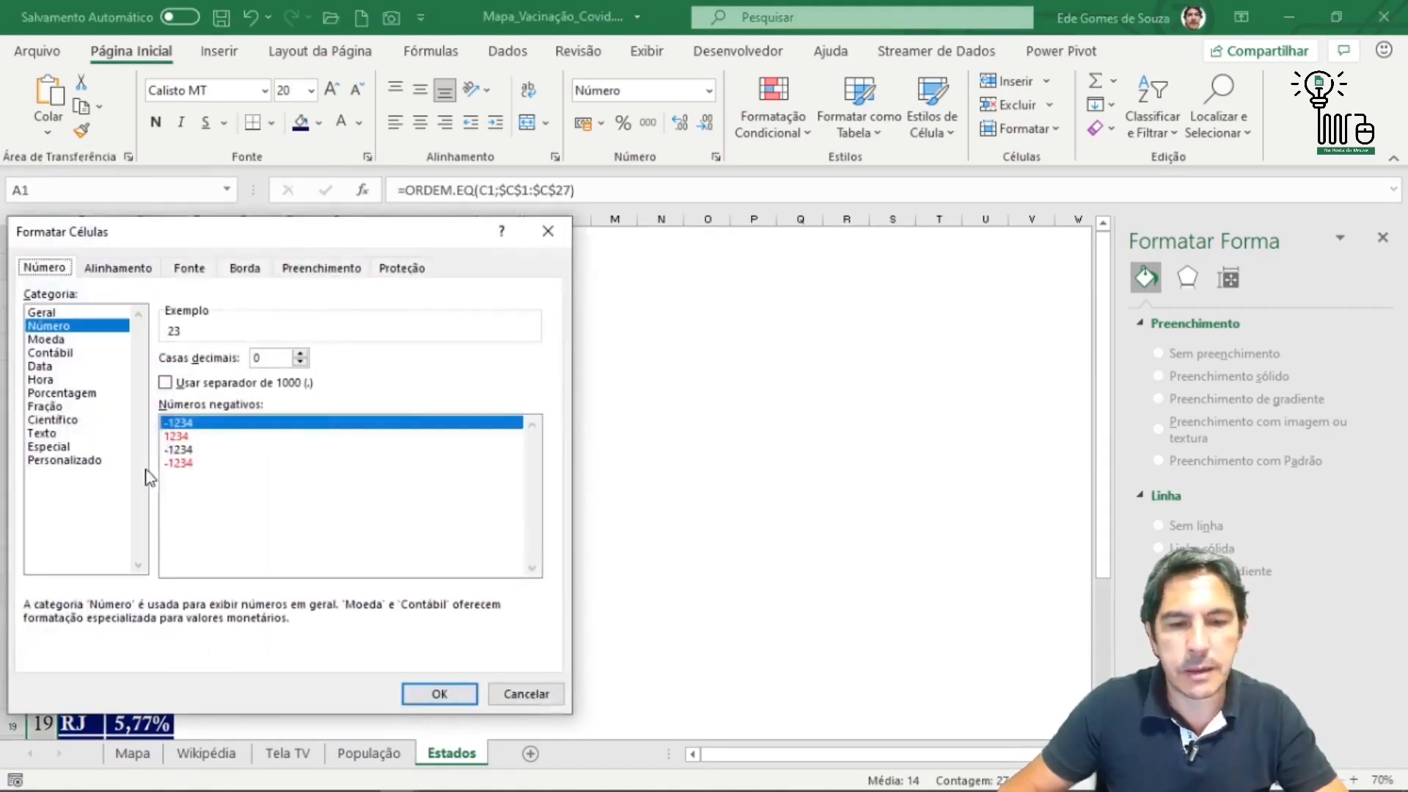
{"action": "left_click", "coordinate": [83, 462]}
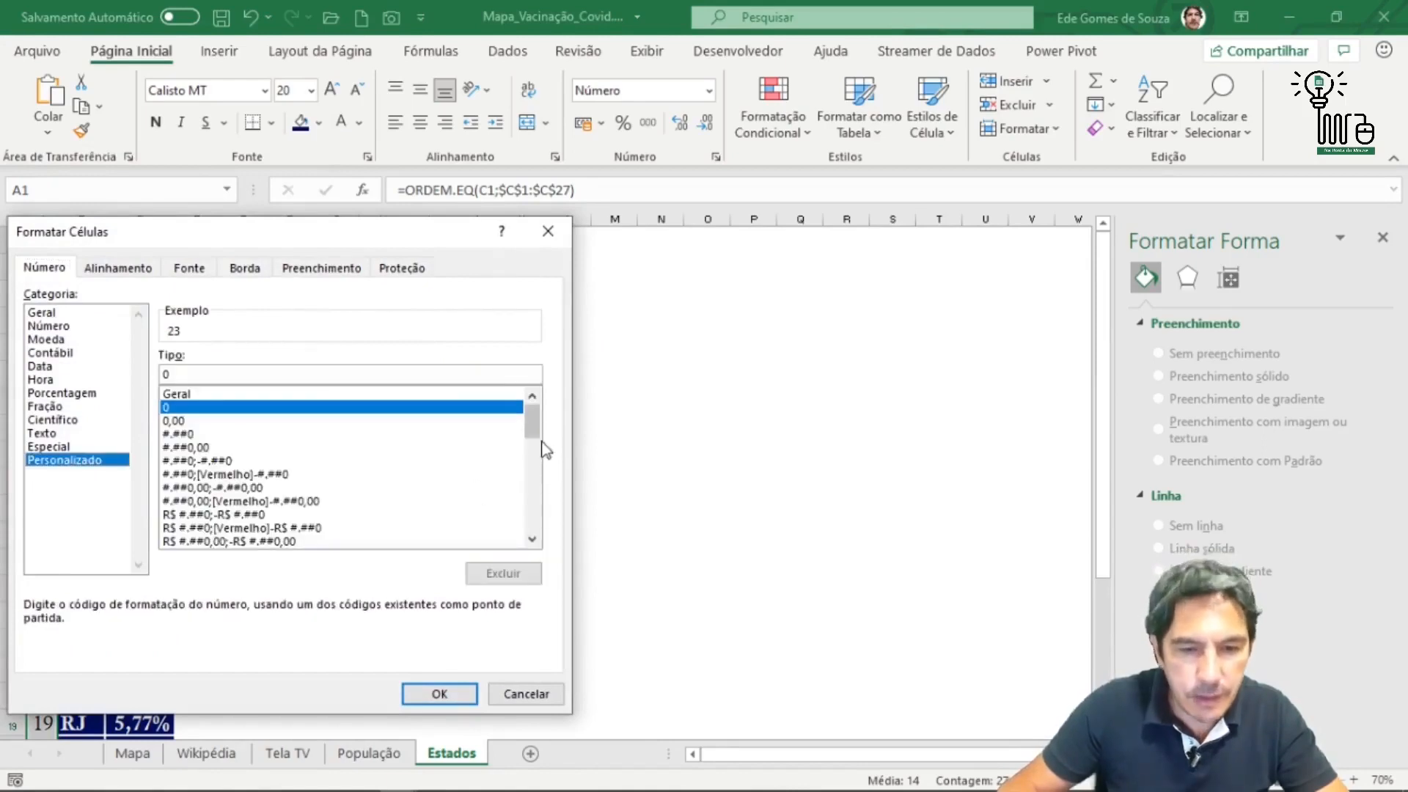
{"action": "left_click_drag", "start_coordinate": [539, 436], "coordinate": [541, 530]}
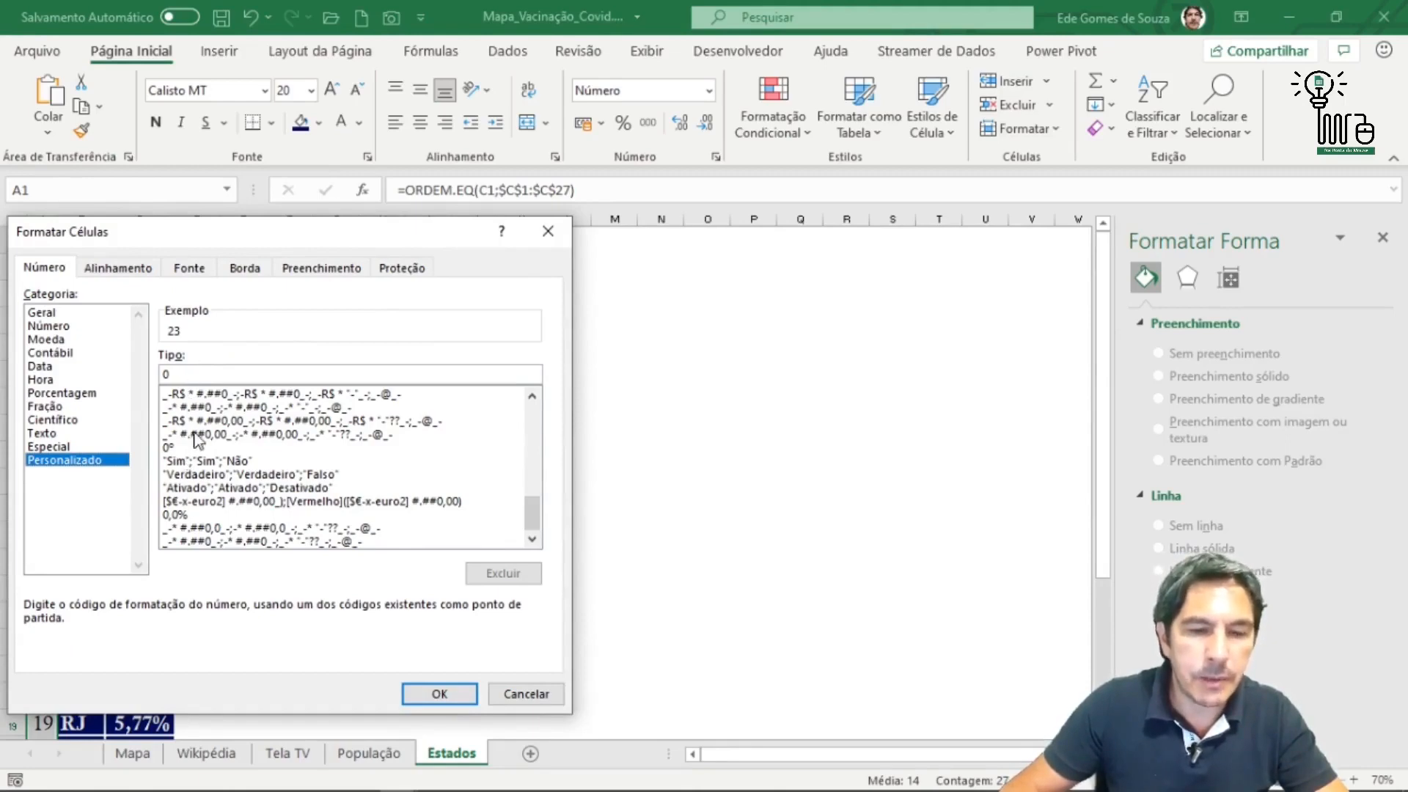
{"action": "left_click", "coordinate": [173, 449]}
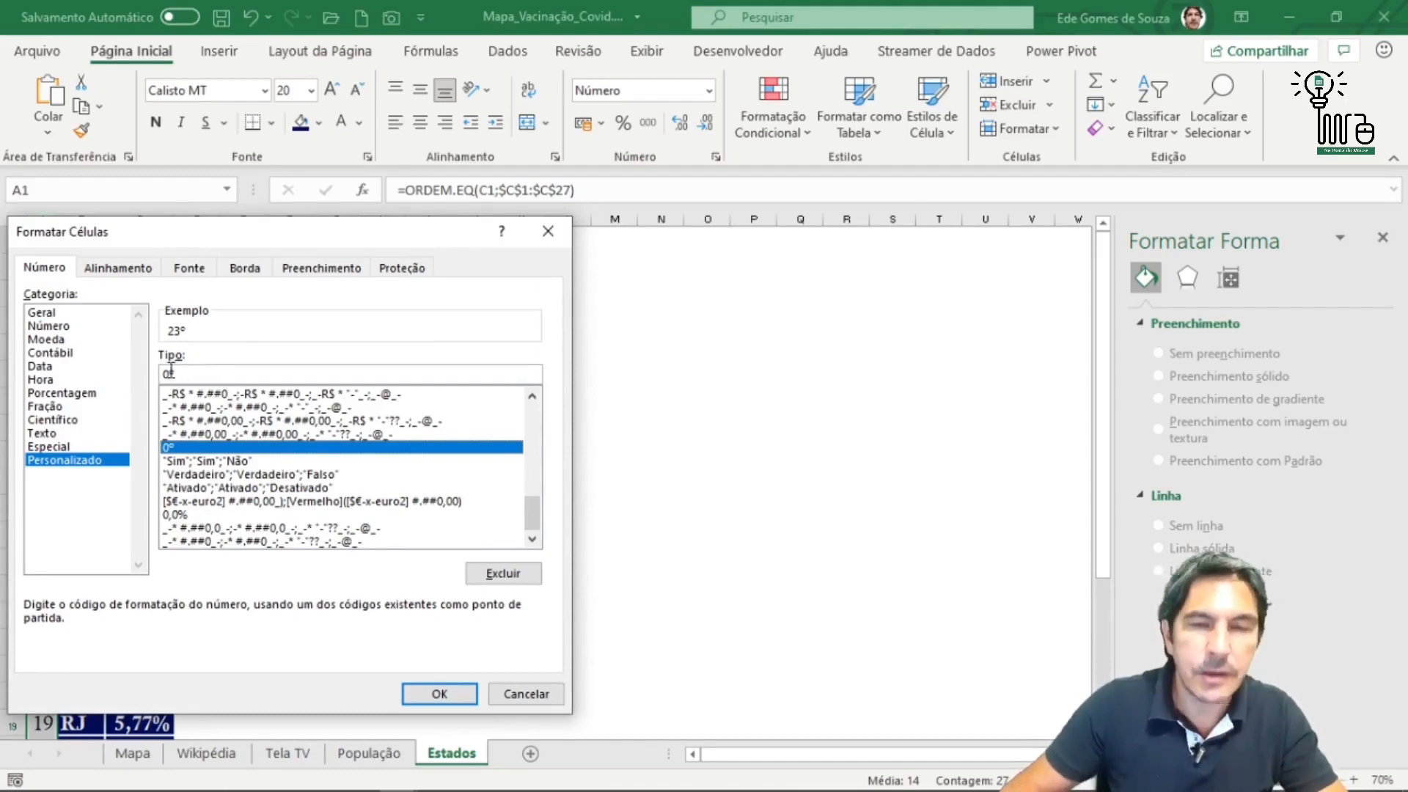
{"action": "left_click", "coordinate": [440, 693]}
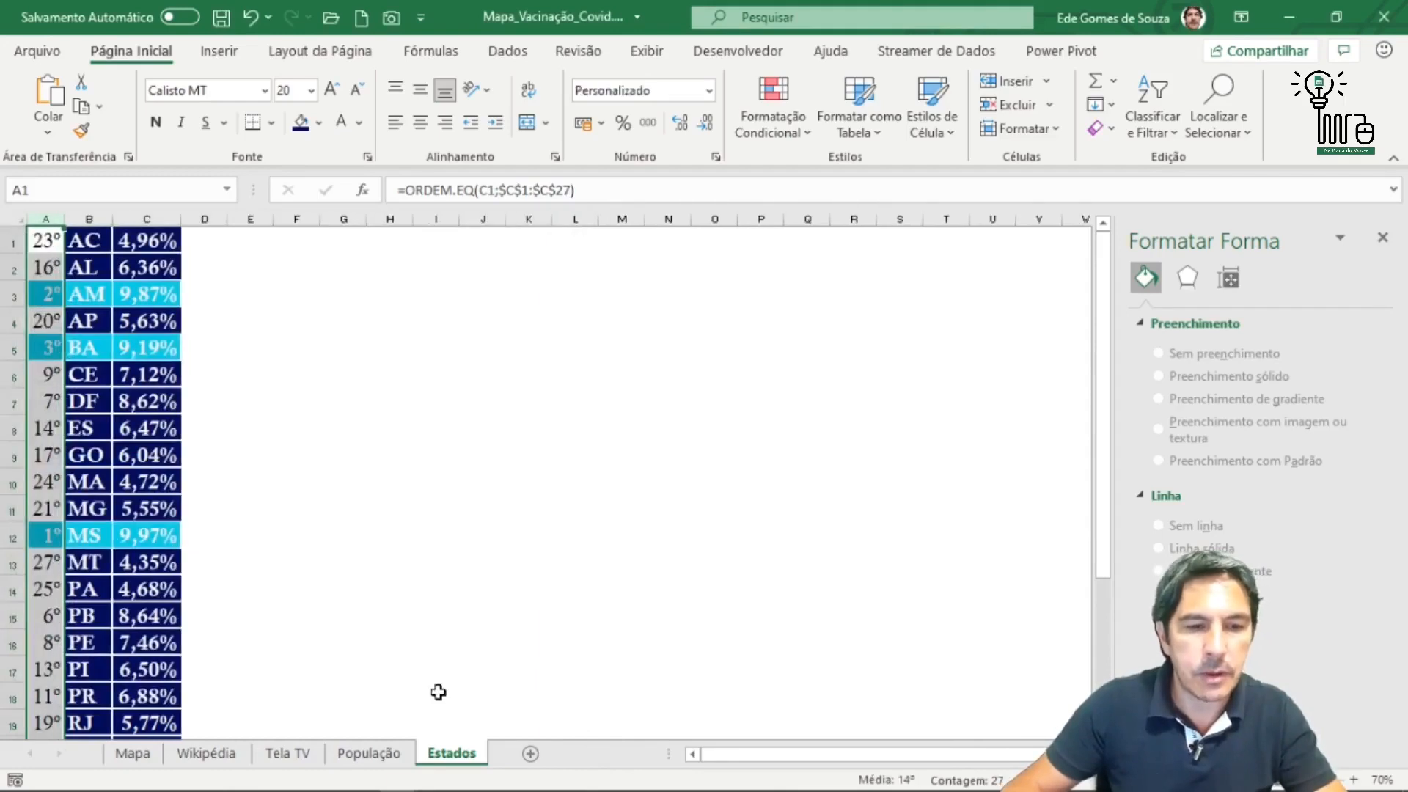
{"action": "left_click", "coordinate": [479, 543]}
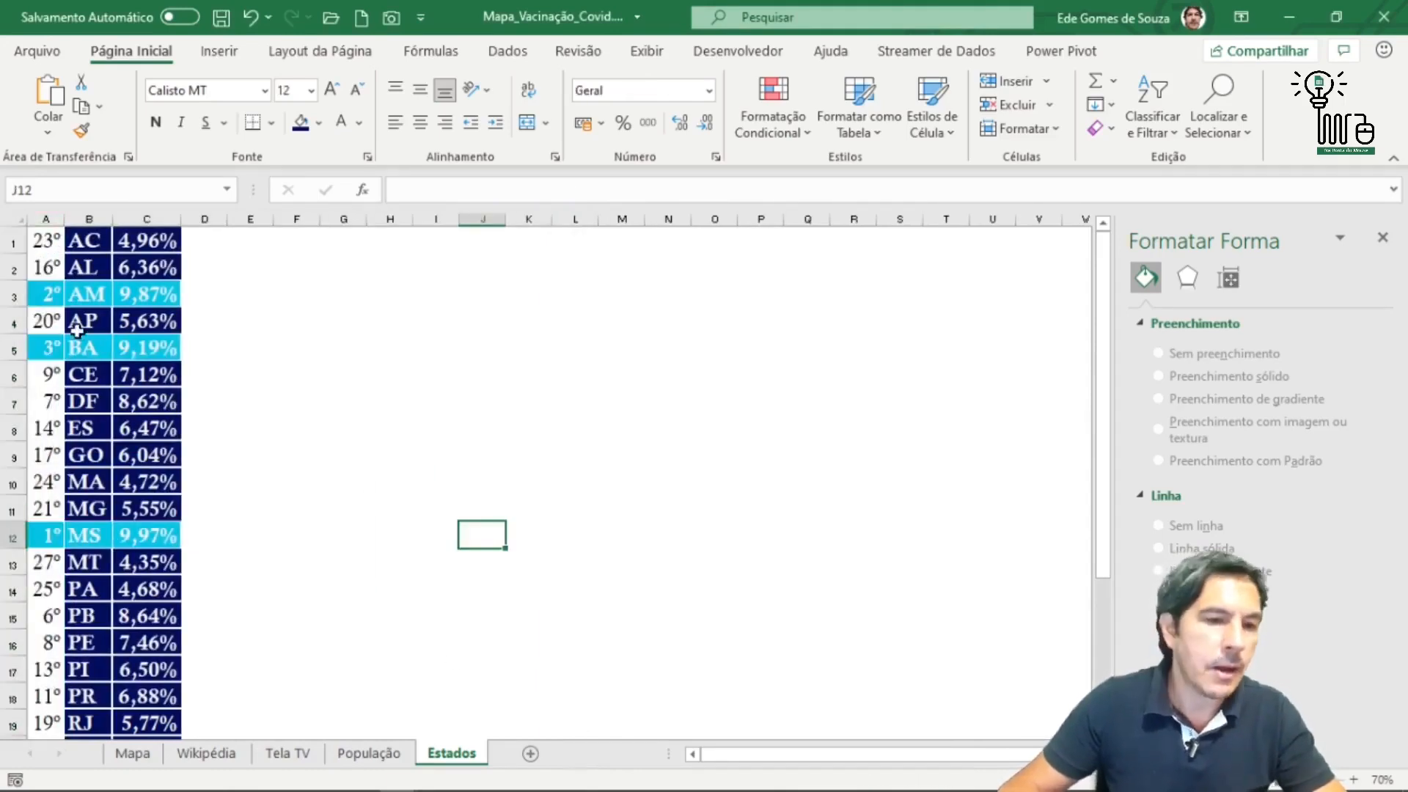
Wrap the ranking formula in A1 in an SE function that tests for a rank >5 and returns empty text "" when true.
{"action": "left_click", "coordinate": [374, 303]}
{"action": "left_click", "coordinate": [45, 242]}
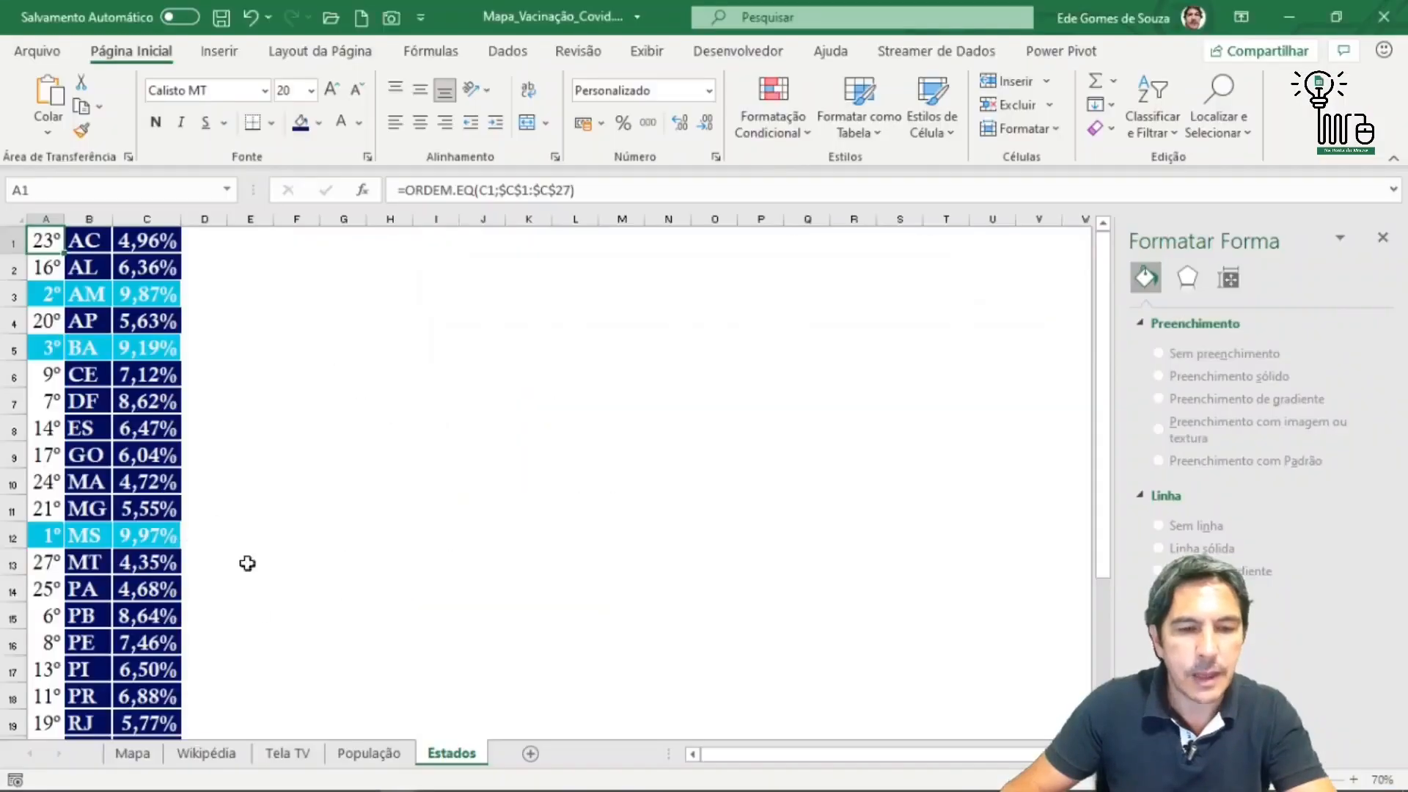
{"action": "left_click", "coordinate": [286, 755]}
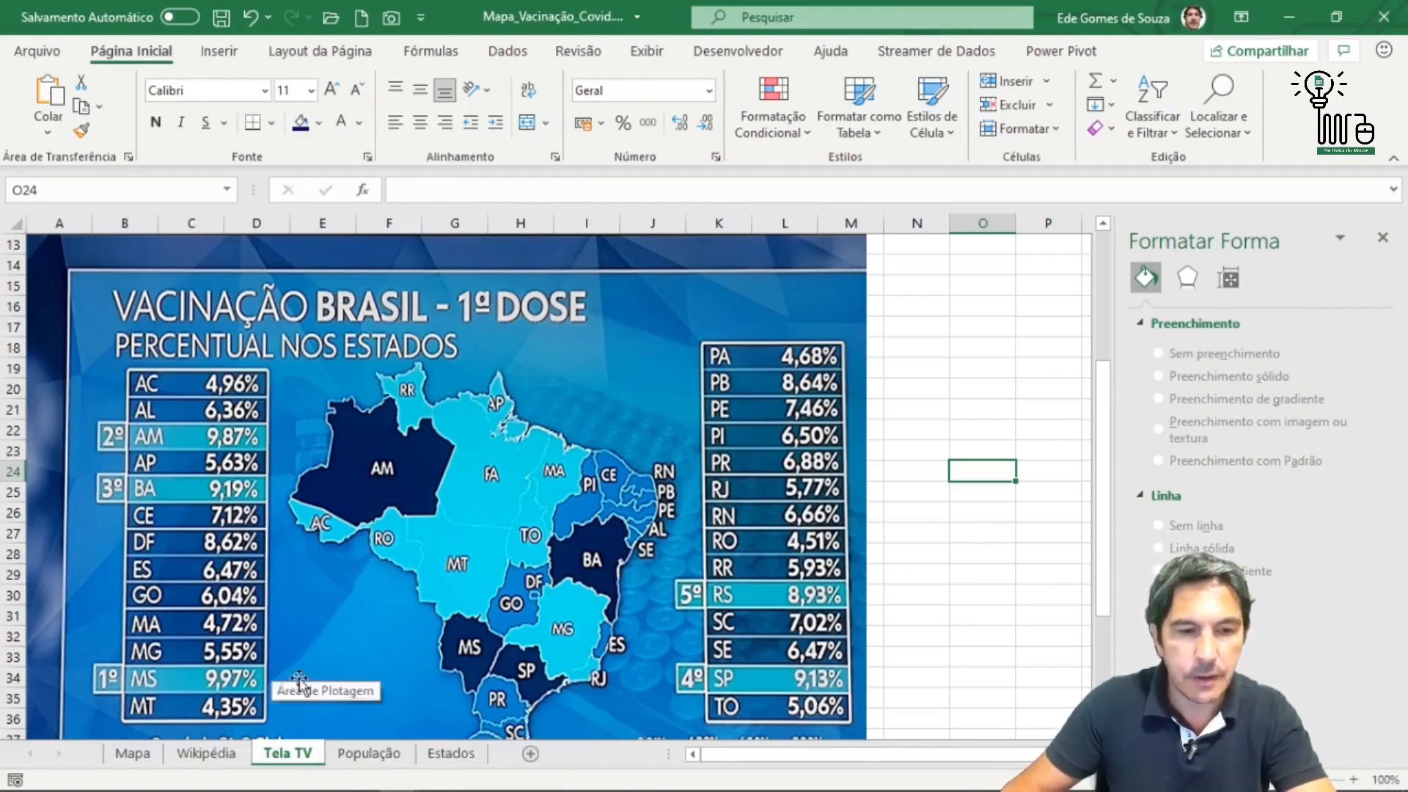
{"action": "left_click", "coordinate": [449, 755]}
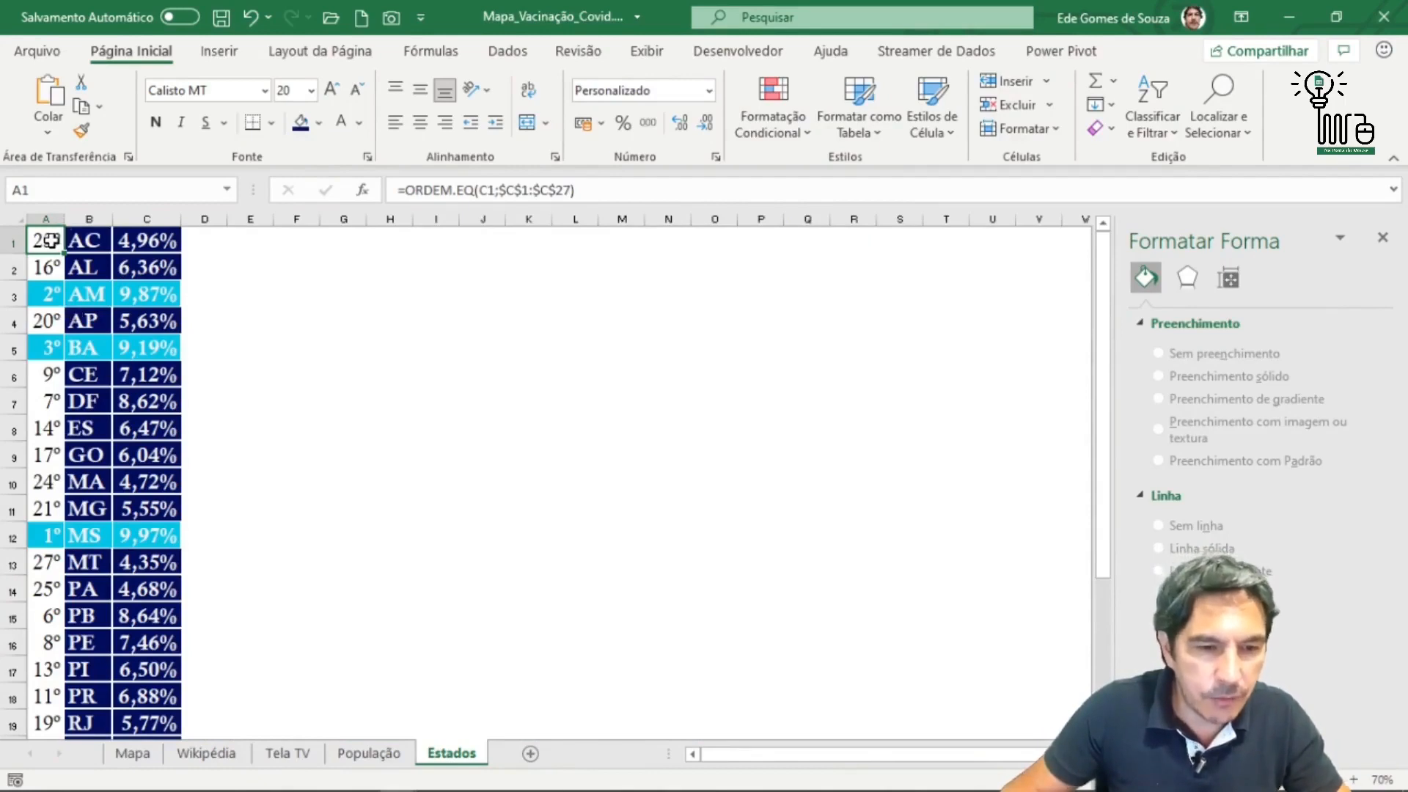
{"action": "left_click", "coordinate": [407, 190]}
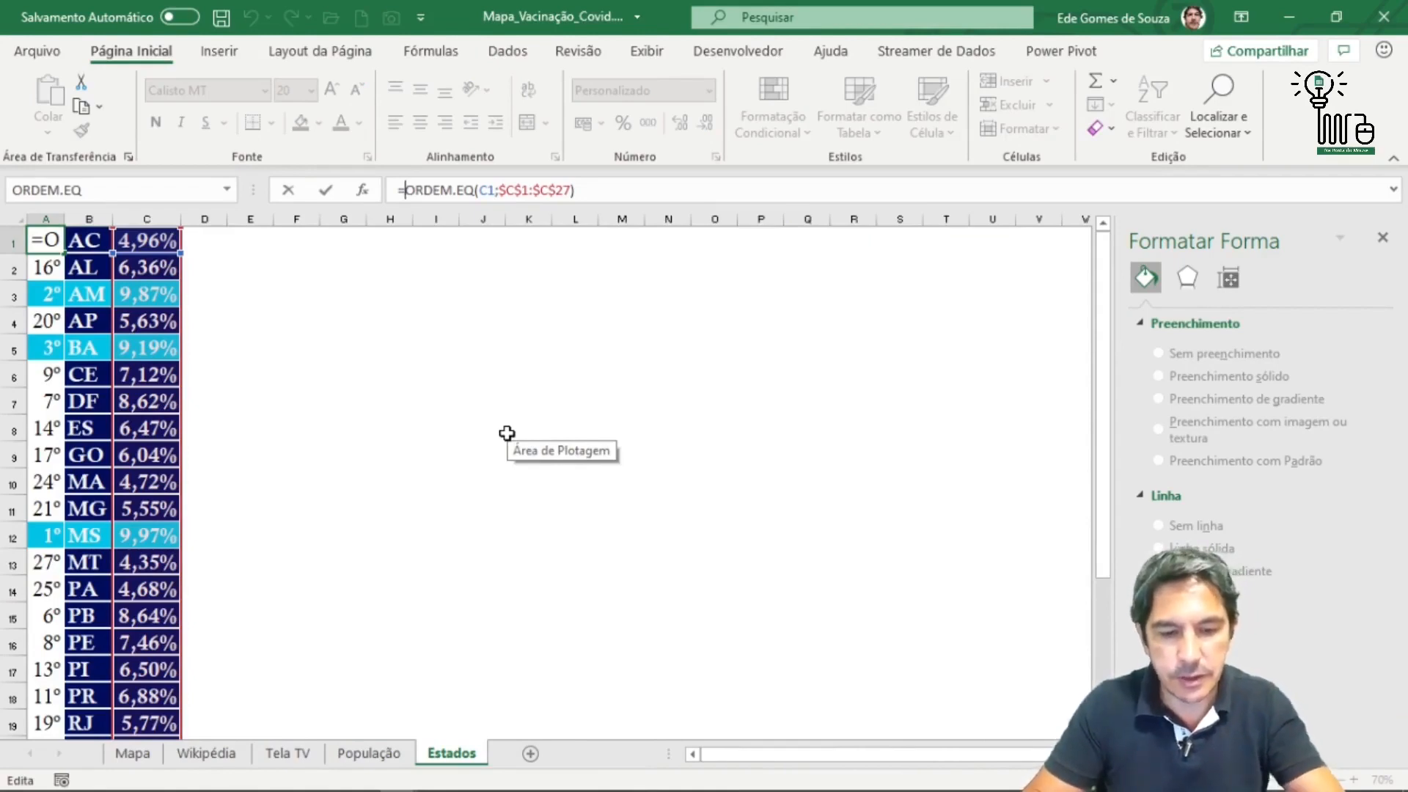
{"action": "type", "text": "SE("}
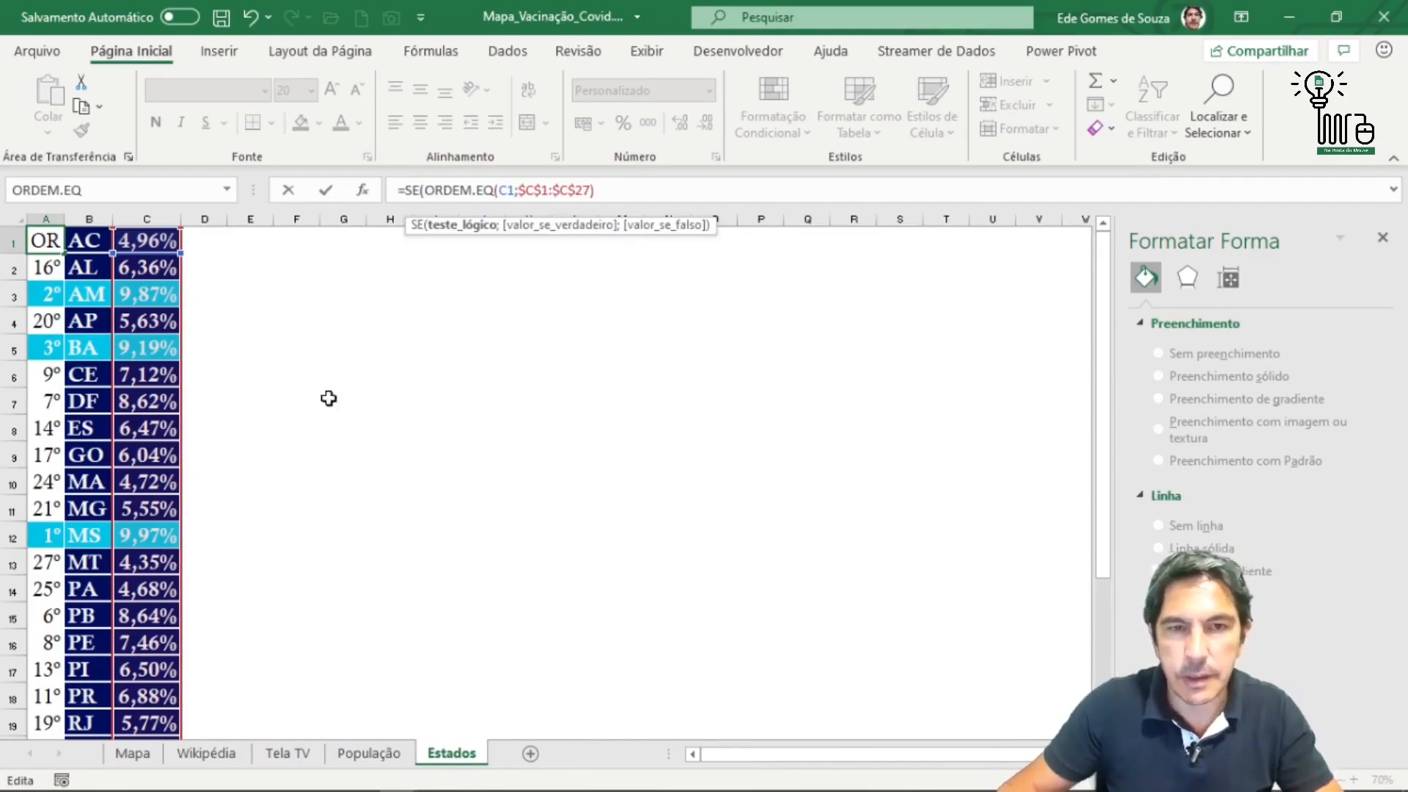
{"action": "key", "text": "End"}
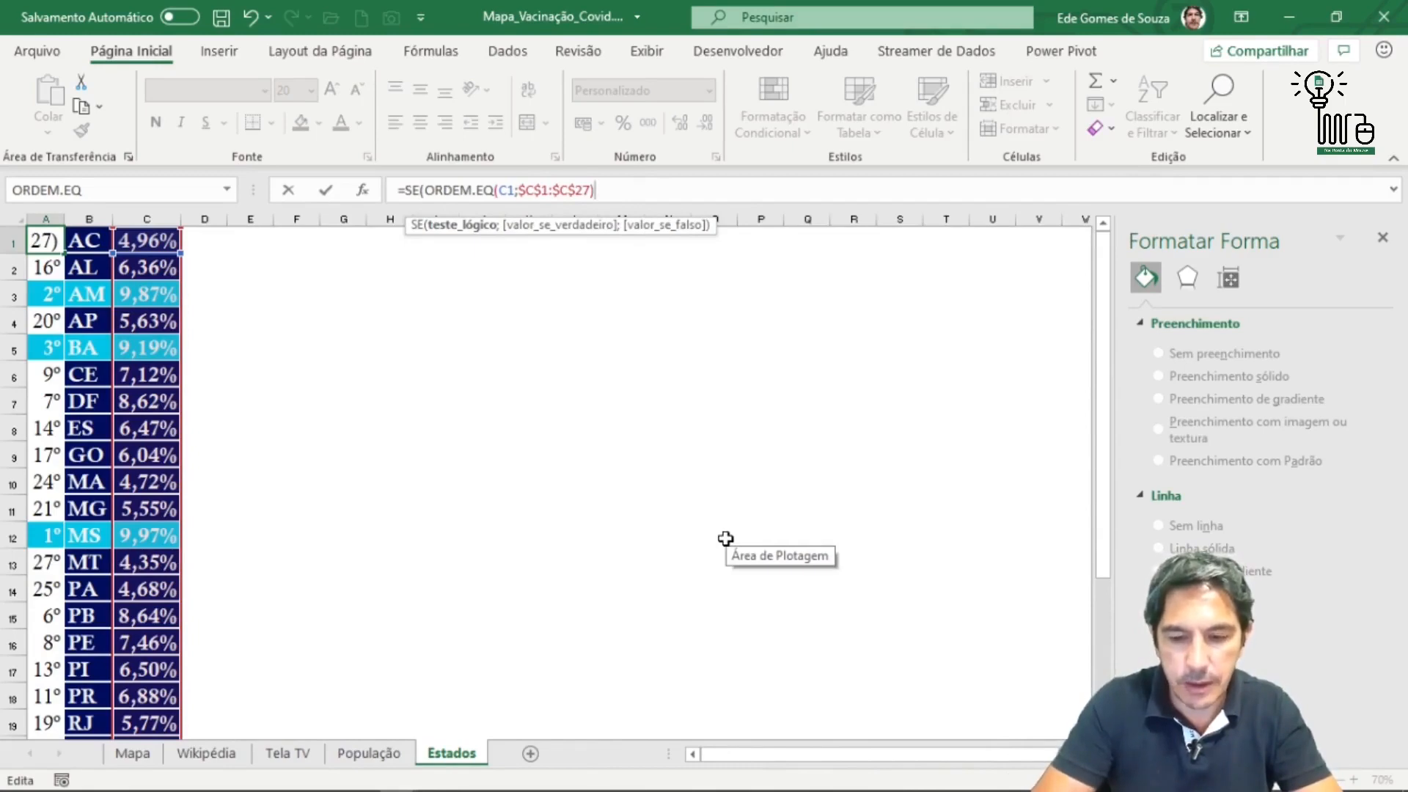
{"action": "type", "text": ">"}
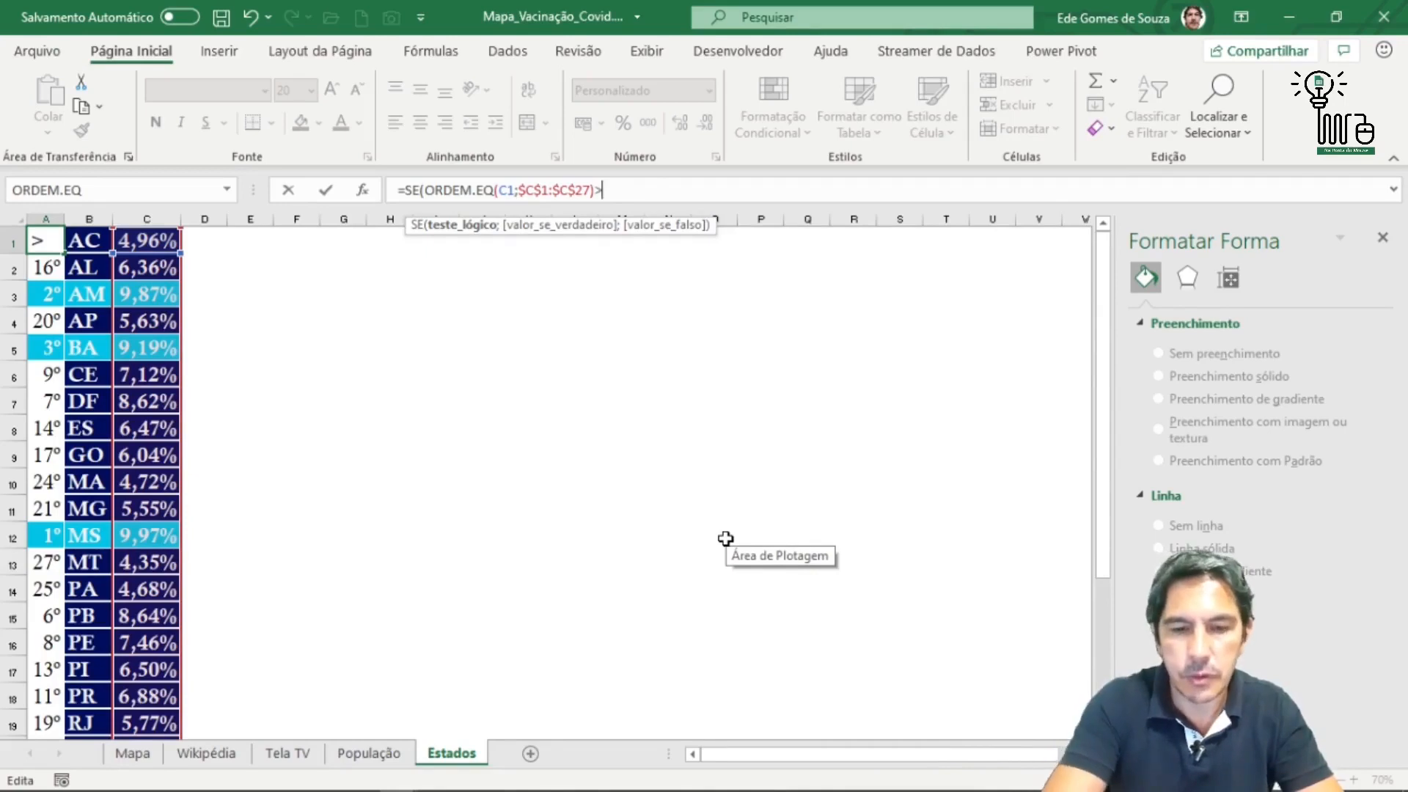
{"action": "type", "text": "5;"}
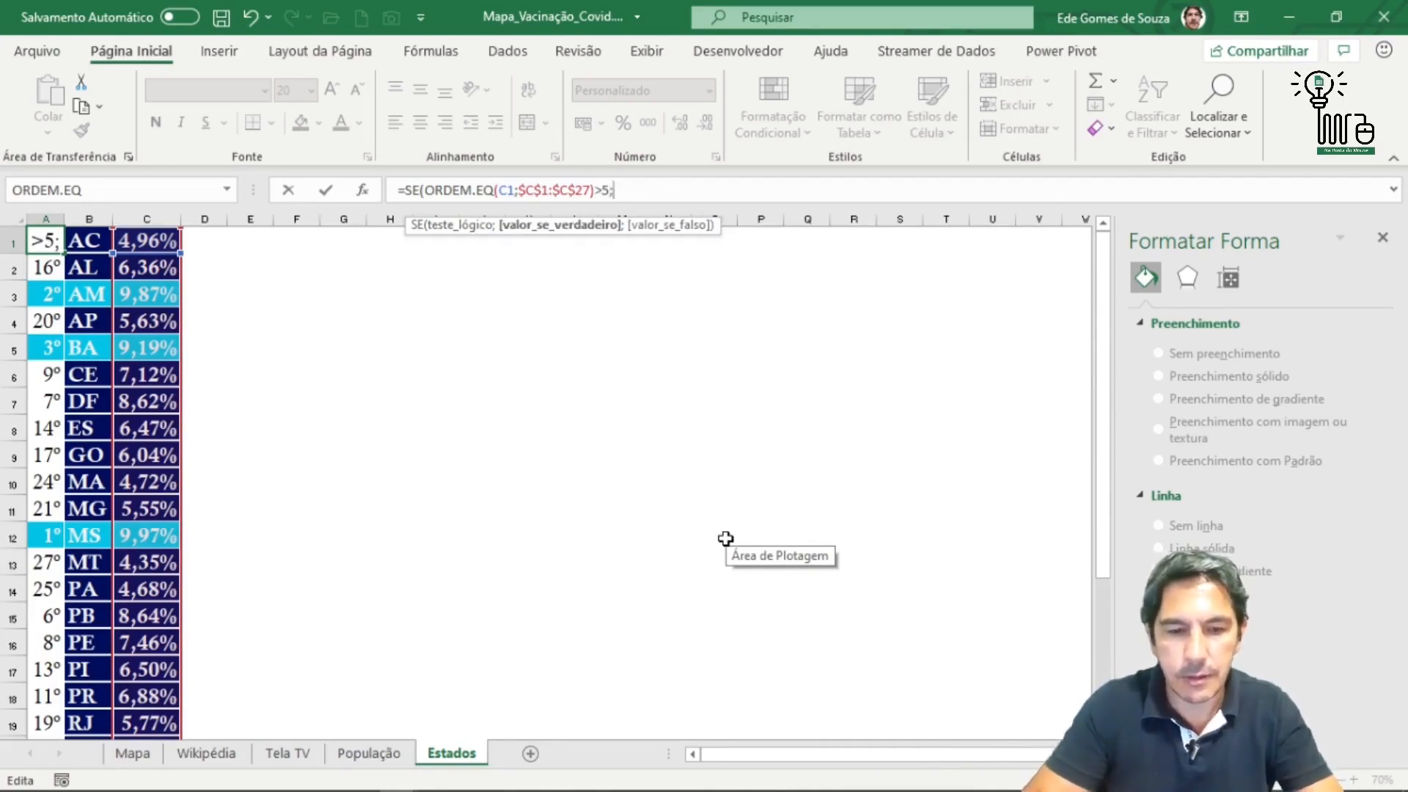
{"action": "type", "text": "\"\""}
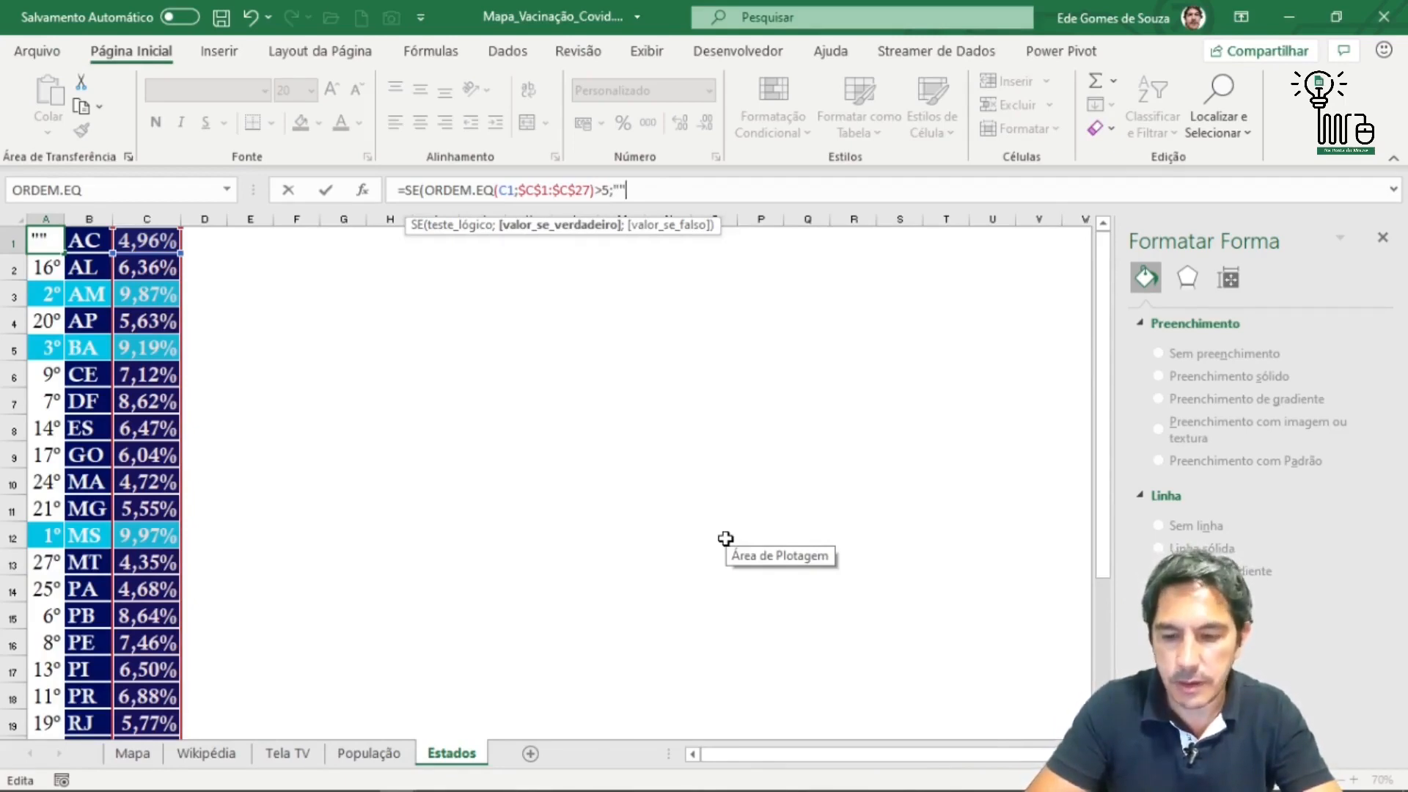
{"action": "type", "text": ";"}
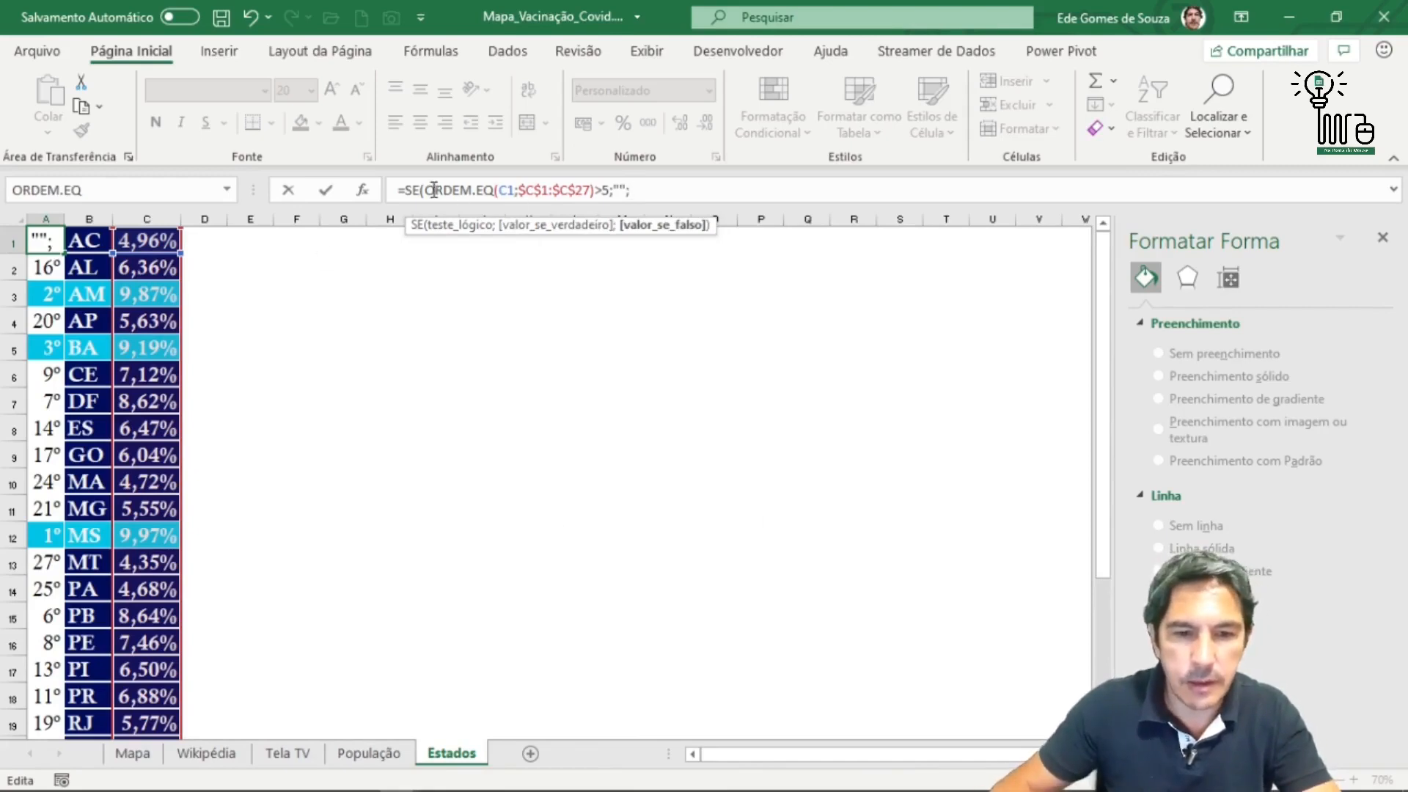
Complete the SE formula in A1 with a copy of ORDEM.EQ(C1;$C$1:$C$27) as the value if false.
{"action": "left_click_drag", "start_coordinate": [426, 191], "coordinate": [603, 191]}
{"action": "key", "text": "ctrl+c"}
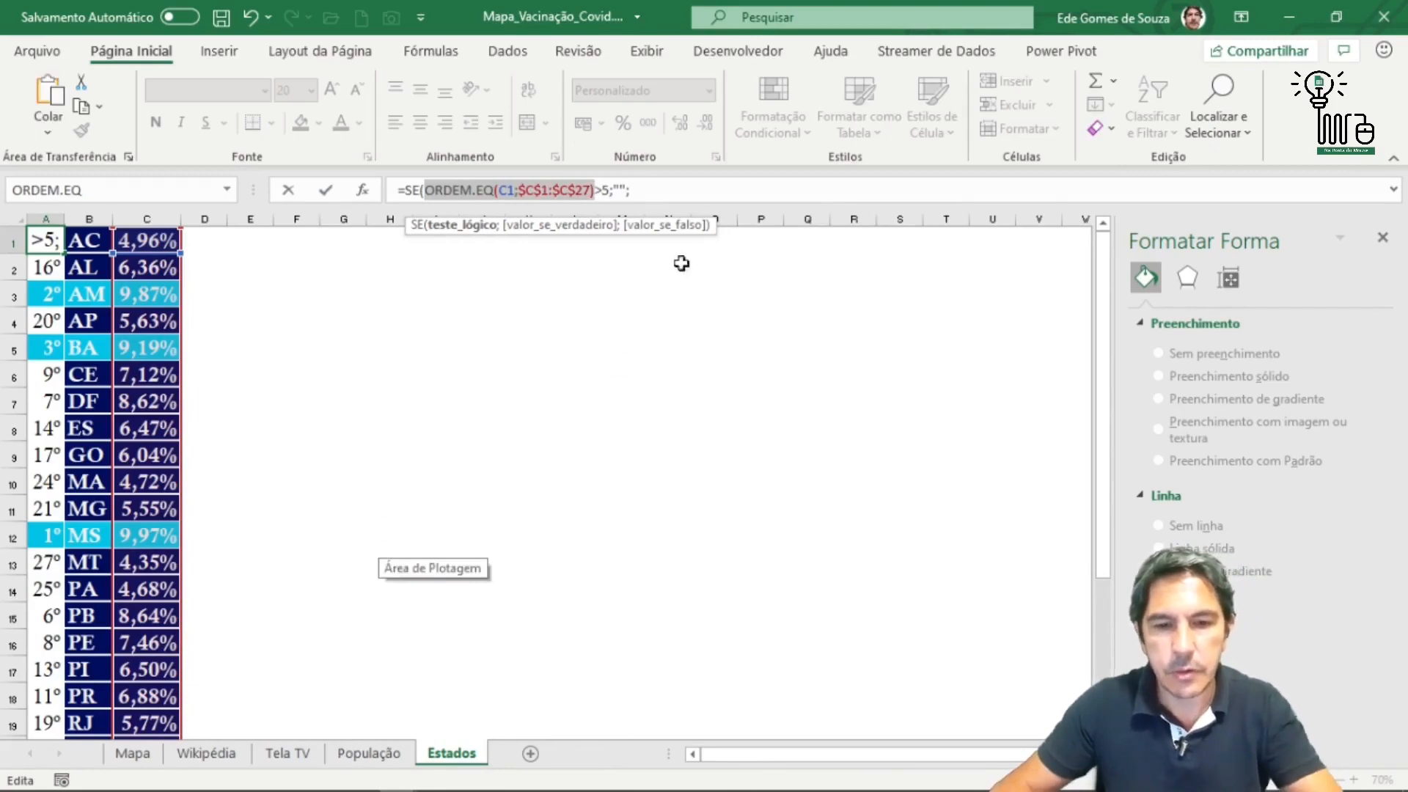
{"action": "left_click", "coordinate": [665, 187]}
{"action": "key", "text": "ctrl+v"}
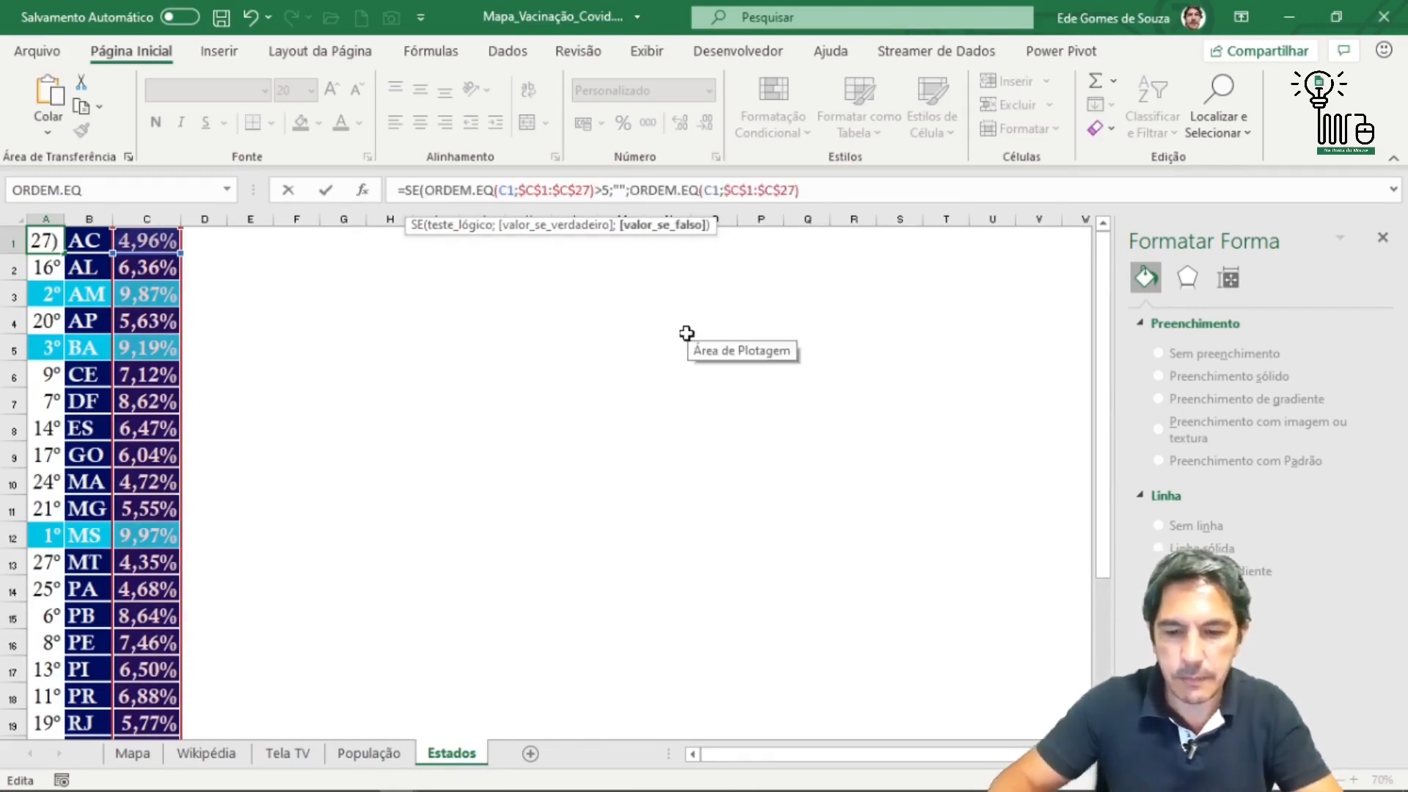
{"action": "type", "text": ")"}
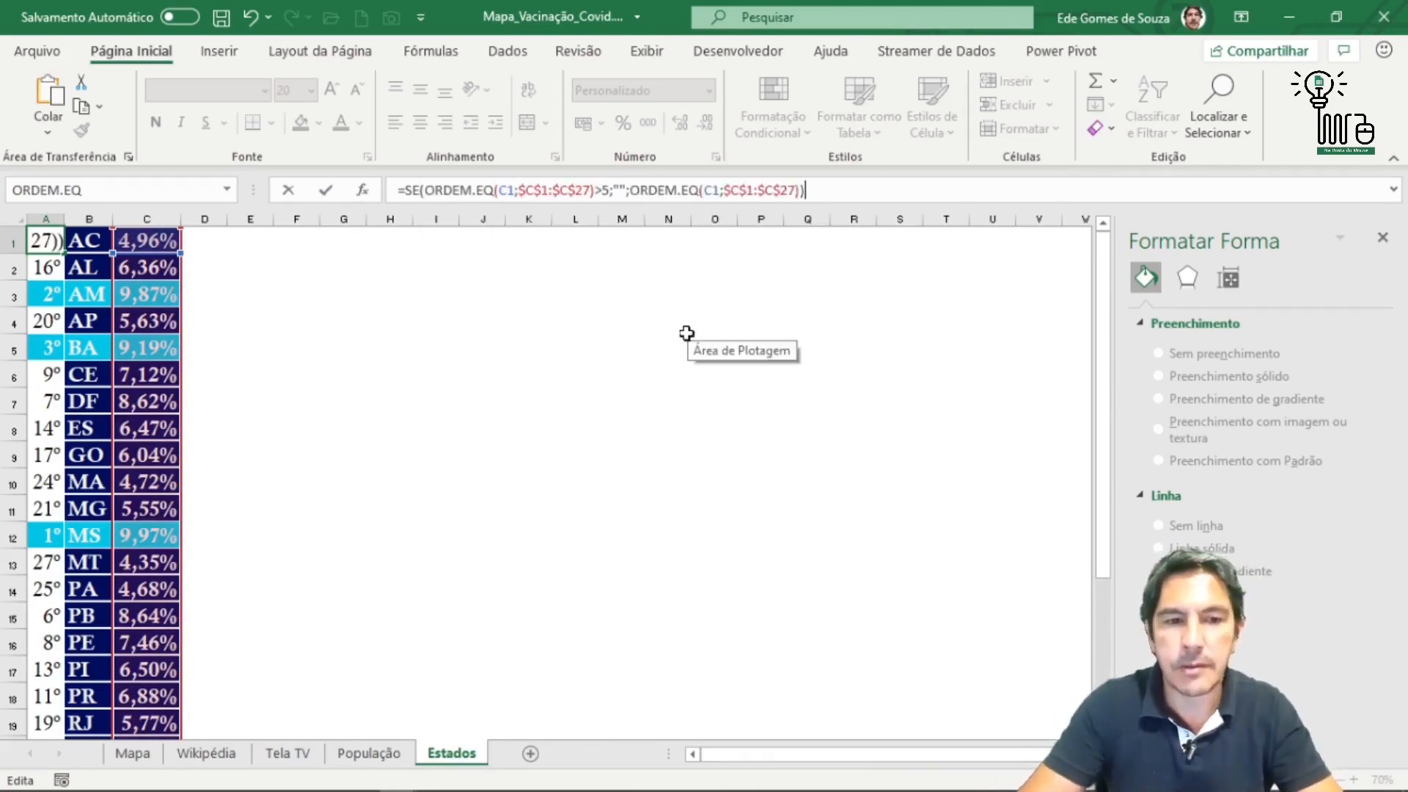
{"action": "key", "text": "Return"}
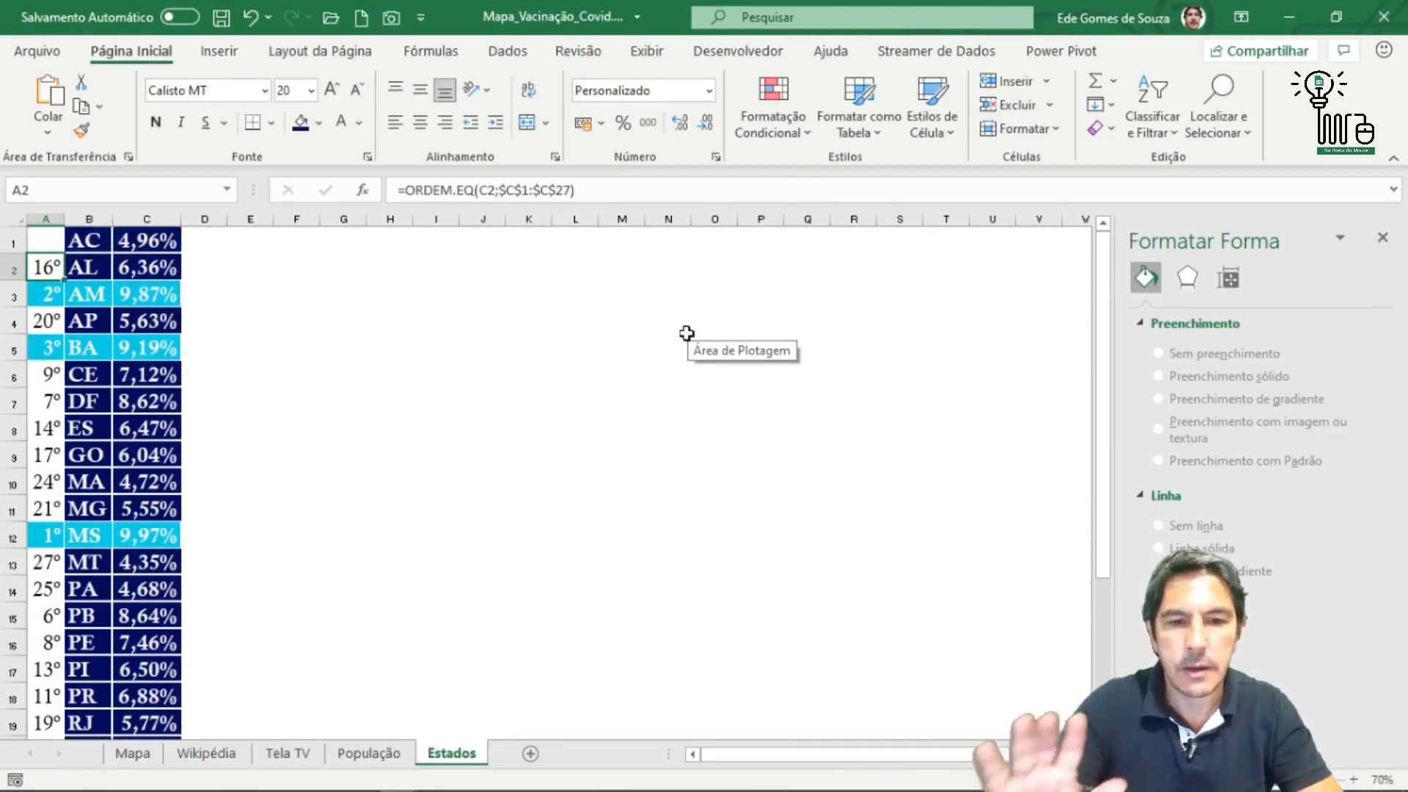
Fill the SE ranking formula from A1 down column A to the last state, TO, in row 27.
{"action": "left_click", "coordinate": [38, 240]}
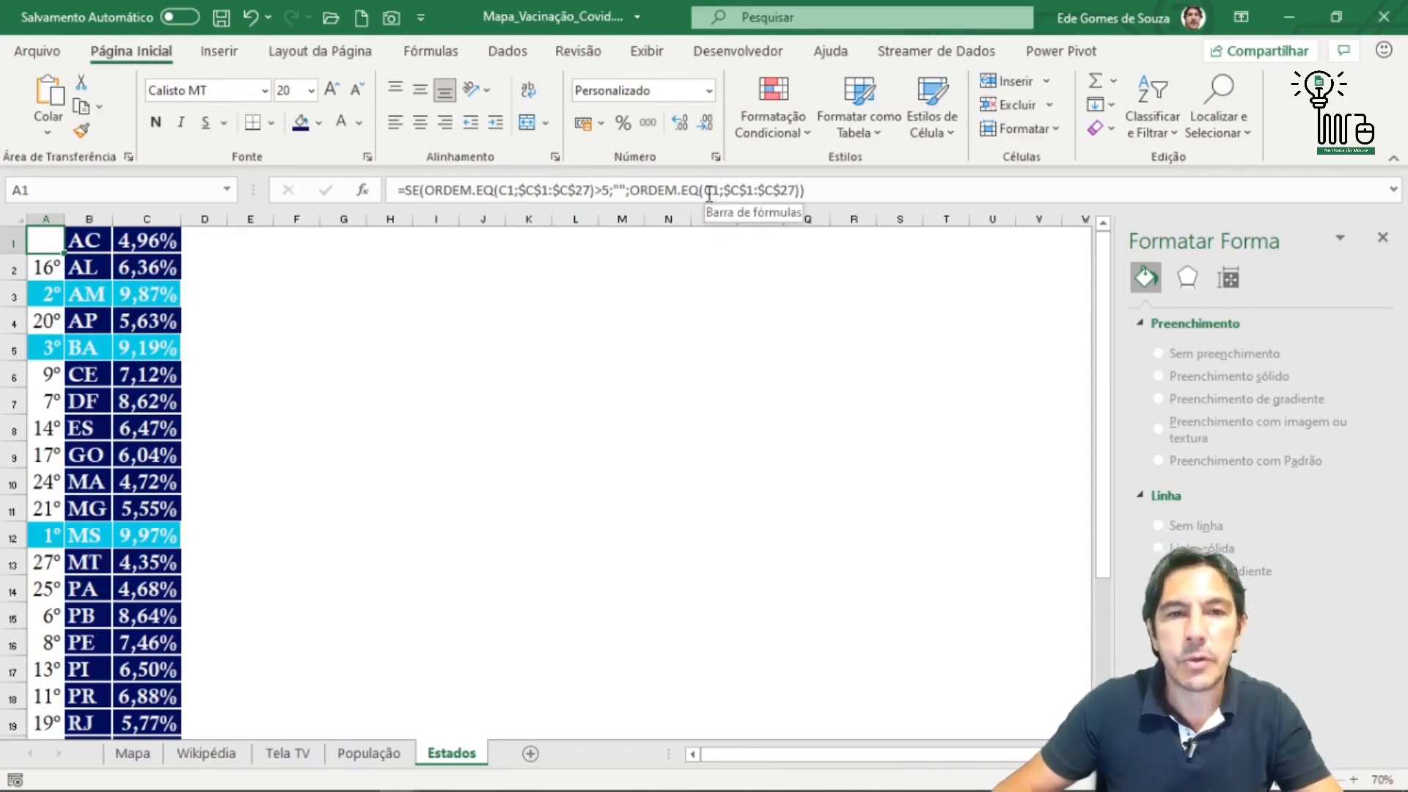
{"action": "left_click", "coordinate": [333, 343]}
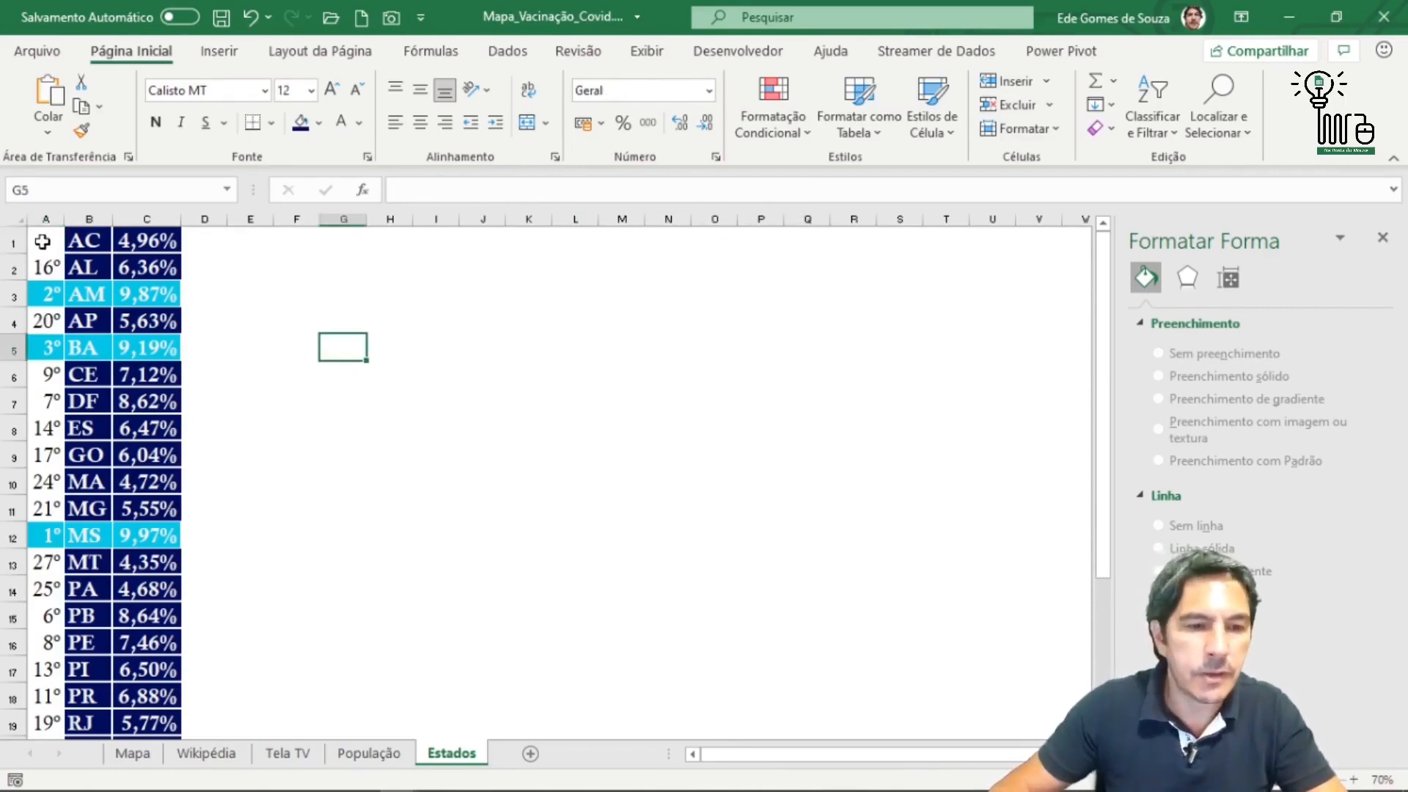
{"action": "left_click", "coordinate": [43, 244]}
{"action": "double_click", "coordinate": [63, 255]}
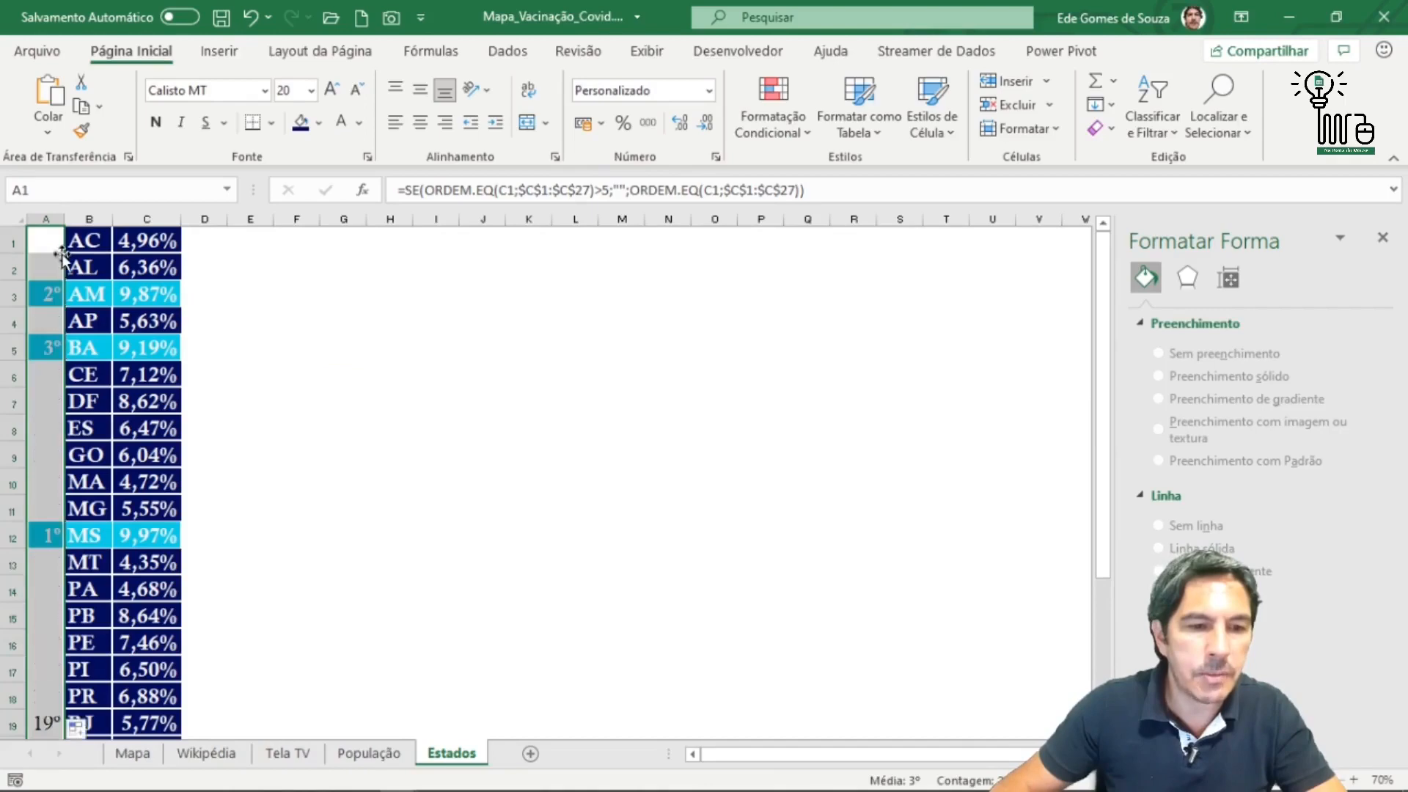
{"action": "scroll", "coordinate": [302, 353], "scroll_direction": "down", "scroll_amount": 4}
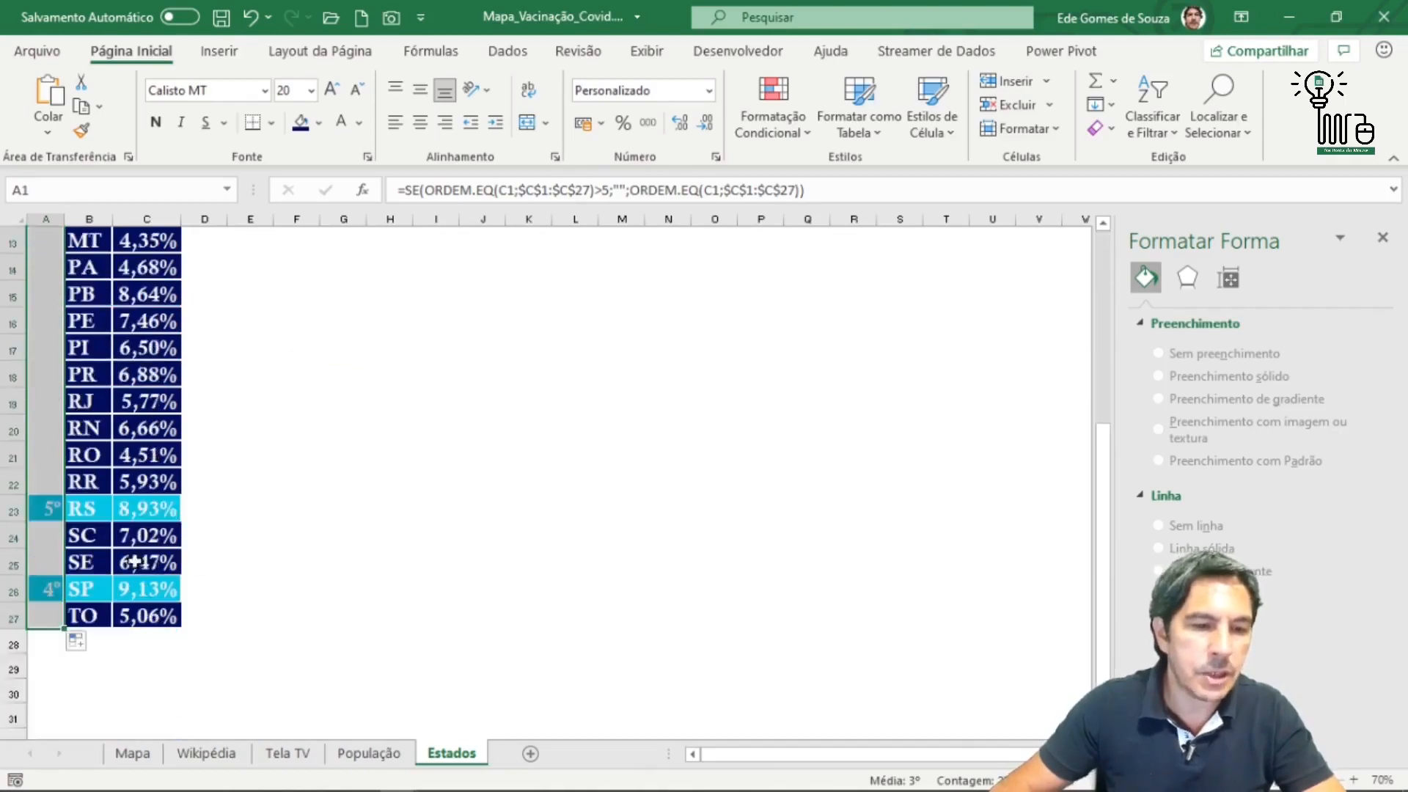
{"action": "left_click", "coordinate": [489, 531]}
{"action": "scroll", "coordinate": [410, 413], "scroll_direction": "up", "scroll_amount": 4}
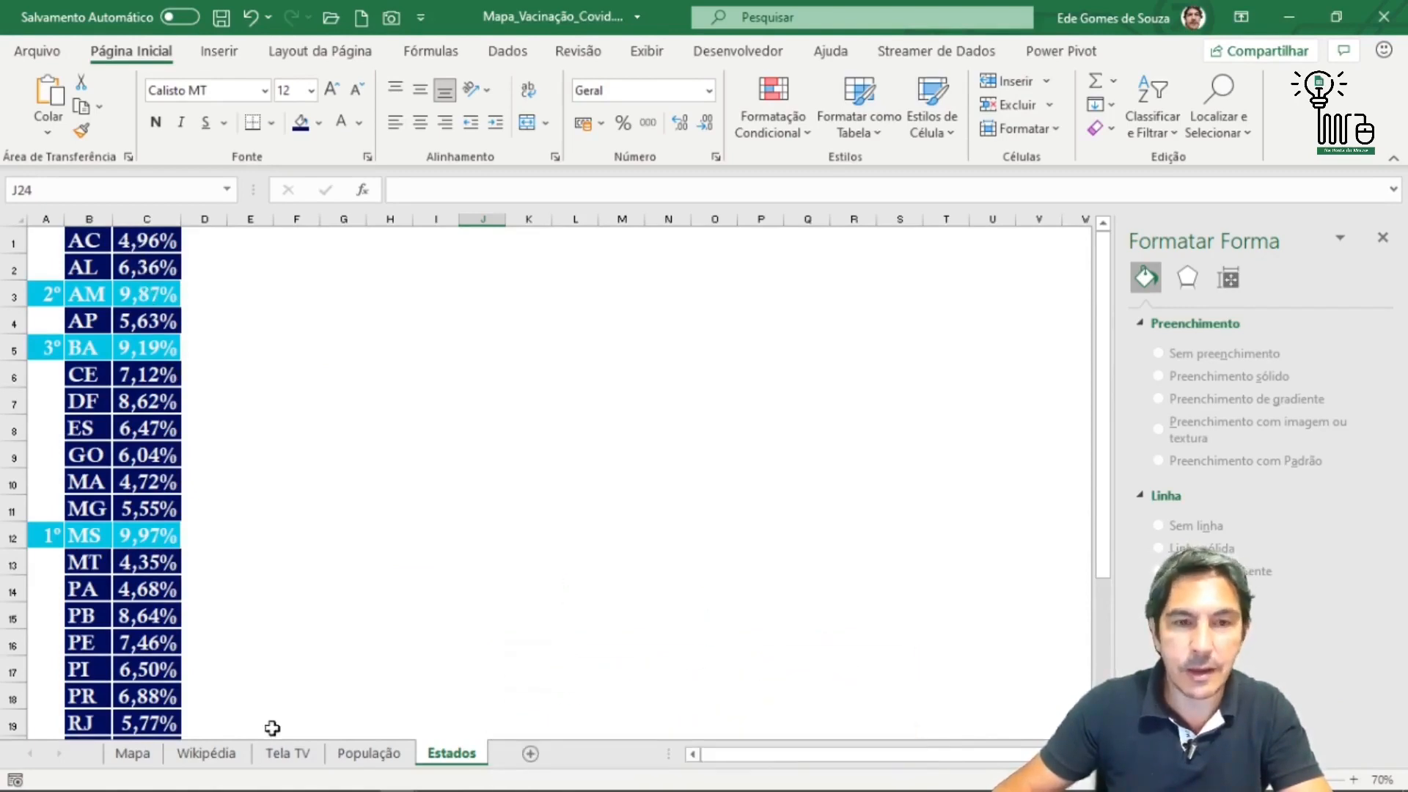
Compare the Estados table and the map on the Mapa sheet with the TV graphic on the Tela TV sheet.
{"action": "left_click", "coordinate": [279, 756]}
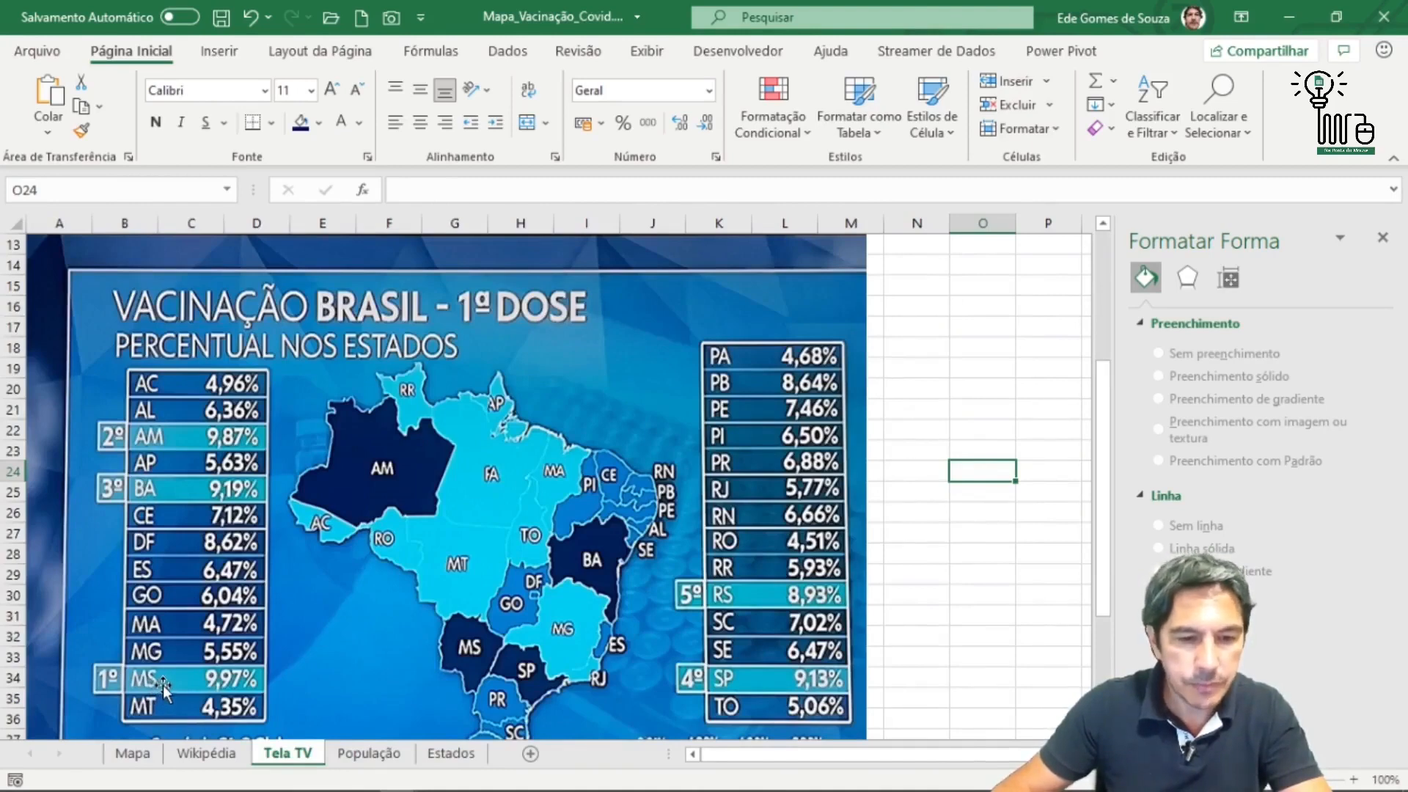
{"action": "left_click", "coordinate": [132, 754]}
{"action": "left_click", "coordinate": [301, 663]}
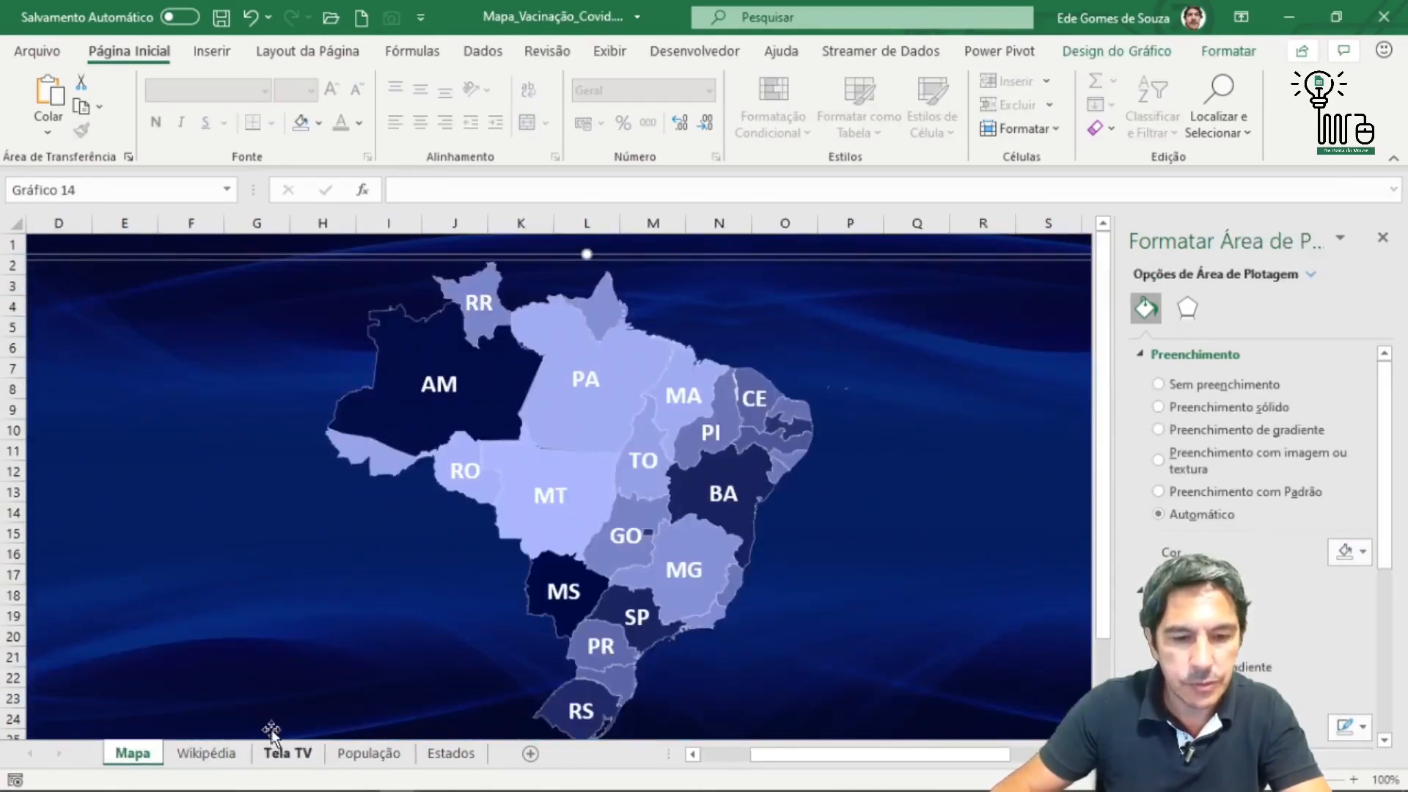
{"action": "left_click", "coordinate": [443, 754]}
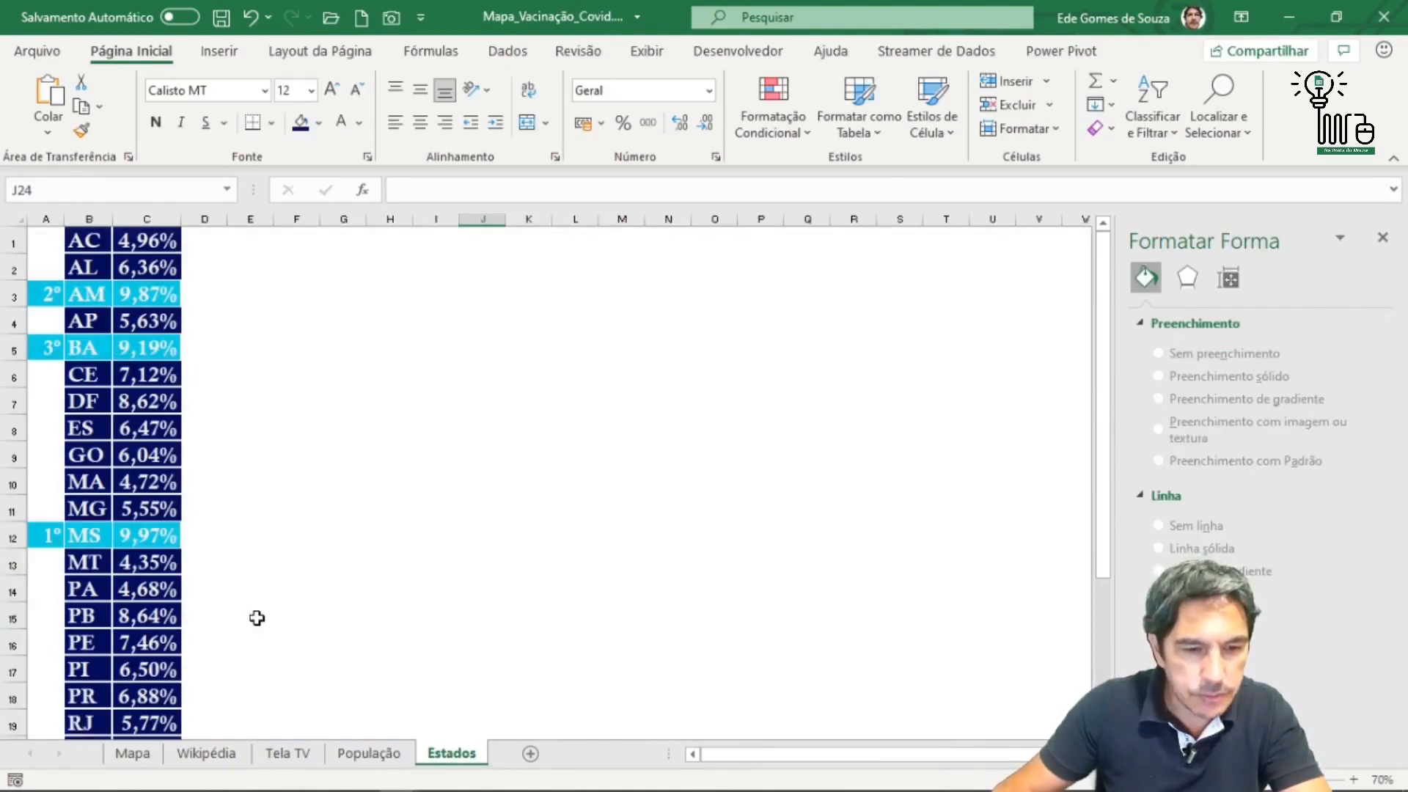
{"action": "scroll", "coordinate": [99, 486], "scroll_direction": "down", "scroll_amount": 1}
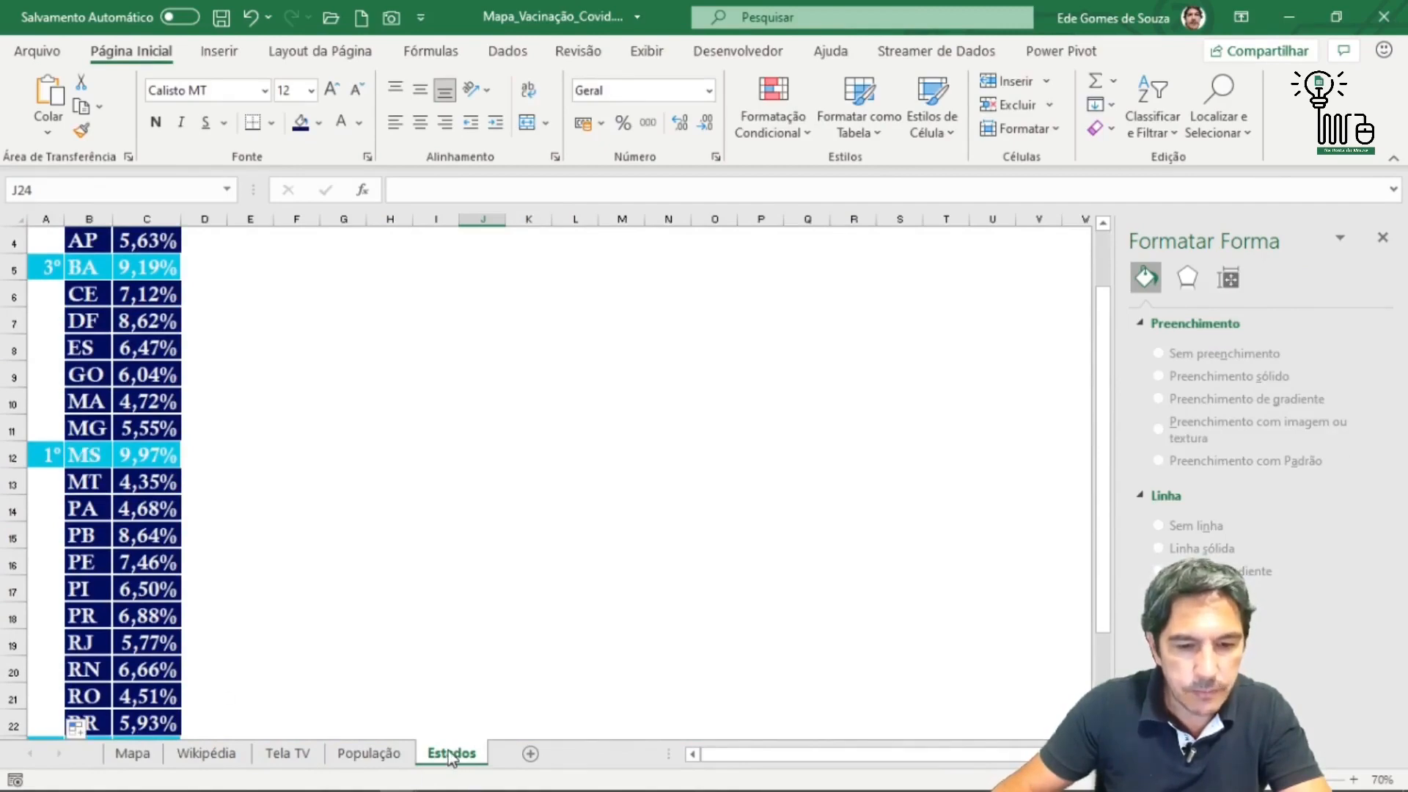
{"action": "left_click", "coordinate": [297, 755]}
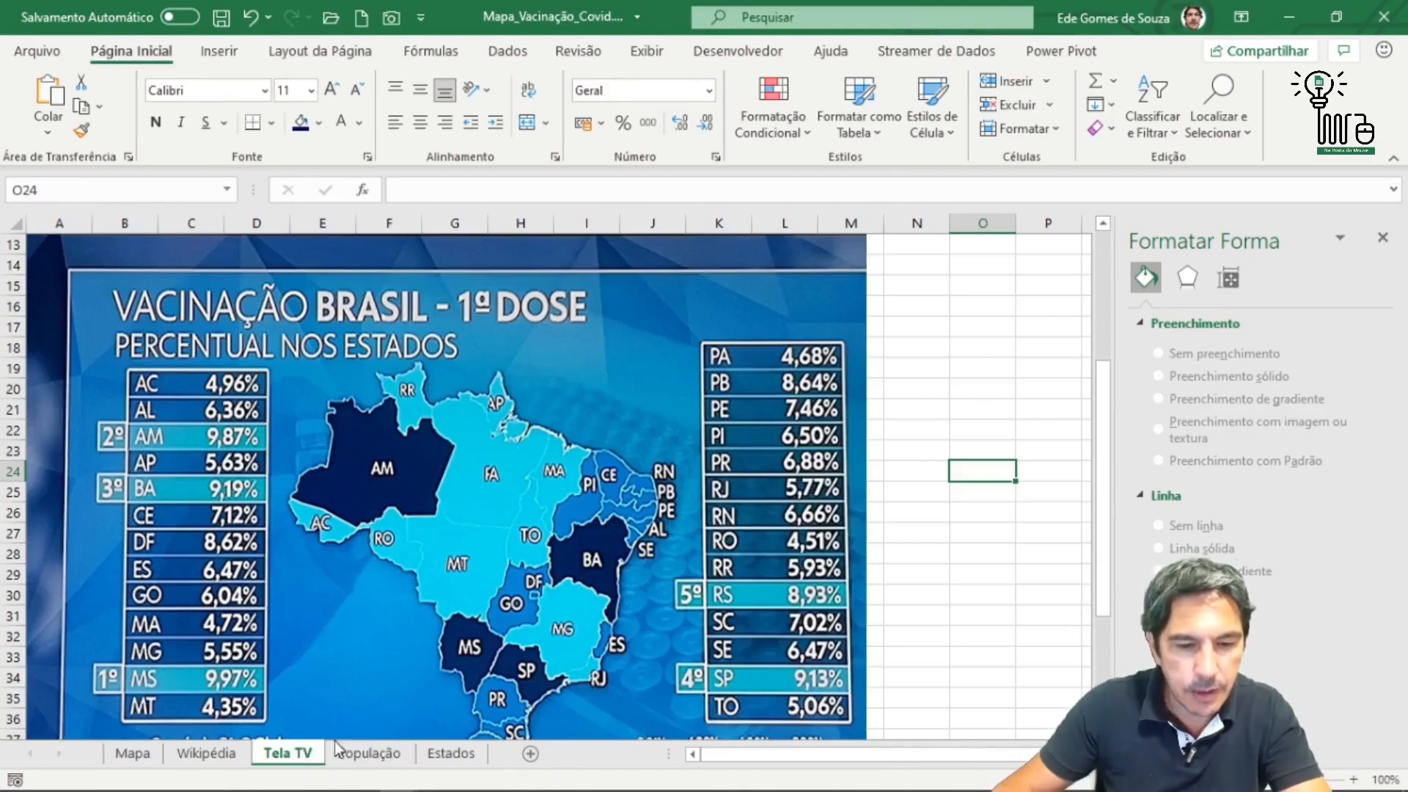
Compare the highlighted top-five states and rankings in the Estados table with the TV graphic on the Tela TV sheet.
{"action": "left_click", "coordinate": [447, 753]}
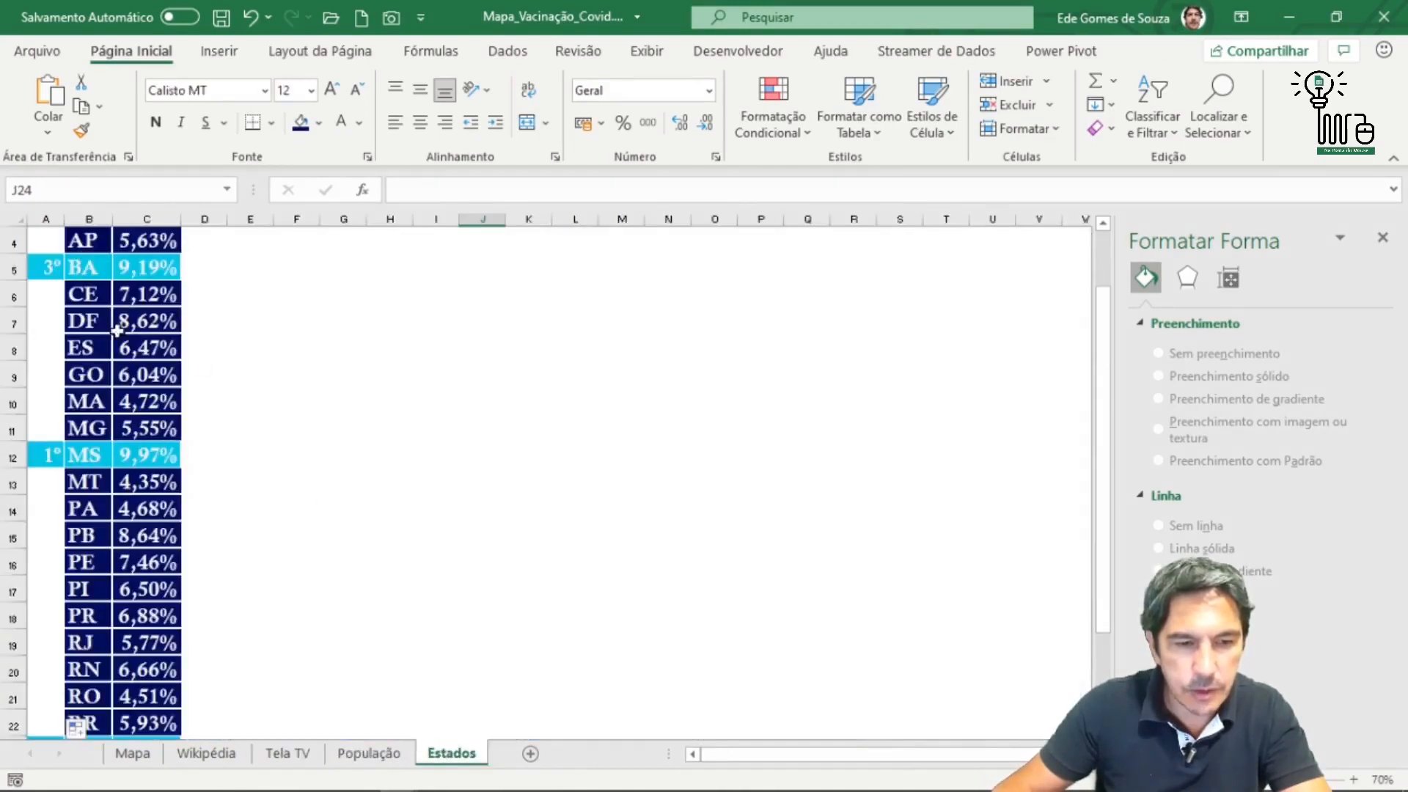
{"action": "scroll", "coordinate": [327, 497], "scroll_direction": "up", "scroll_amount": 1}
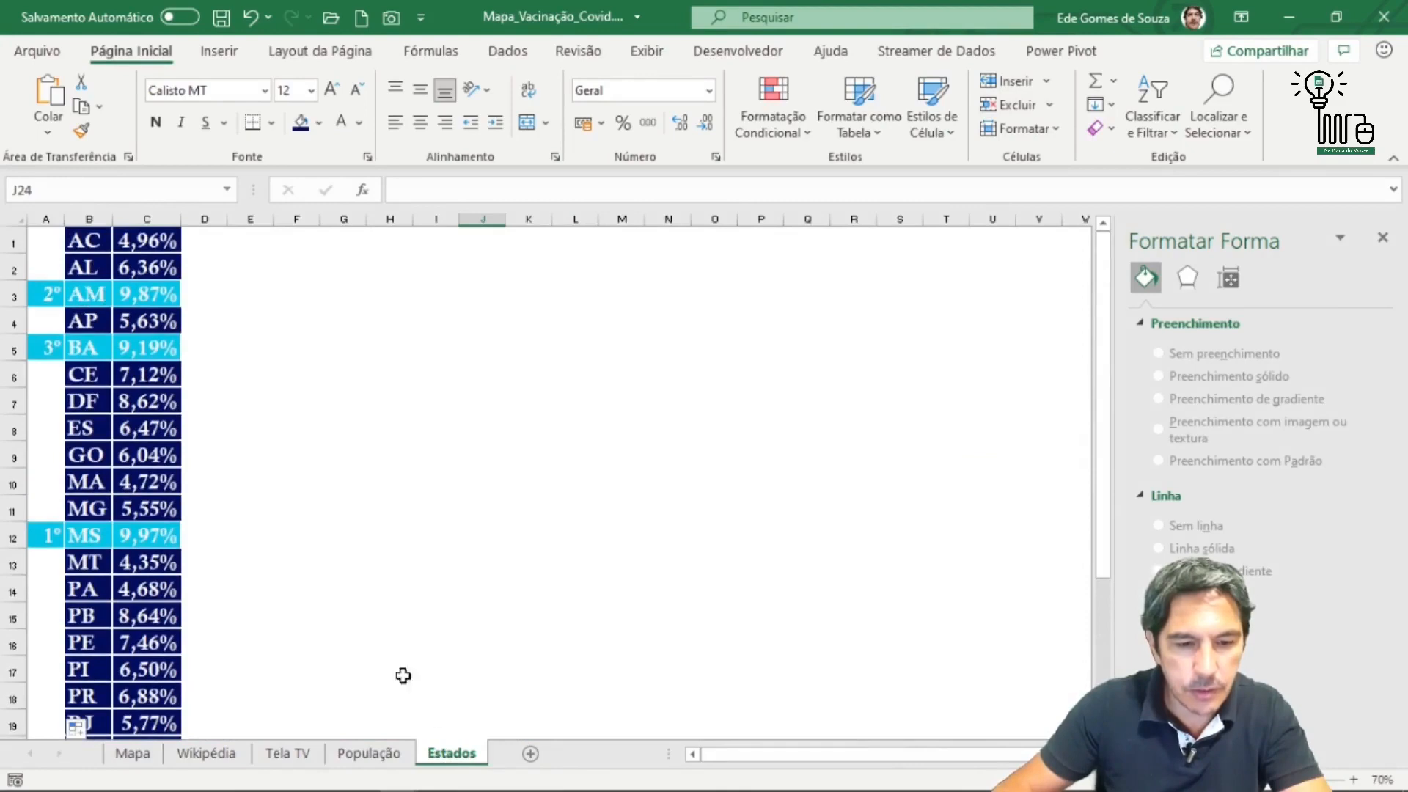
{"action": "left_click", "coordinate": [302, 753]}
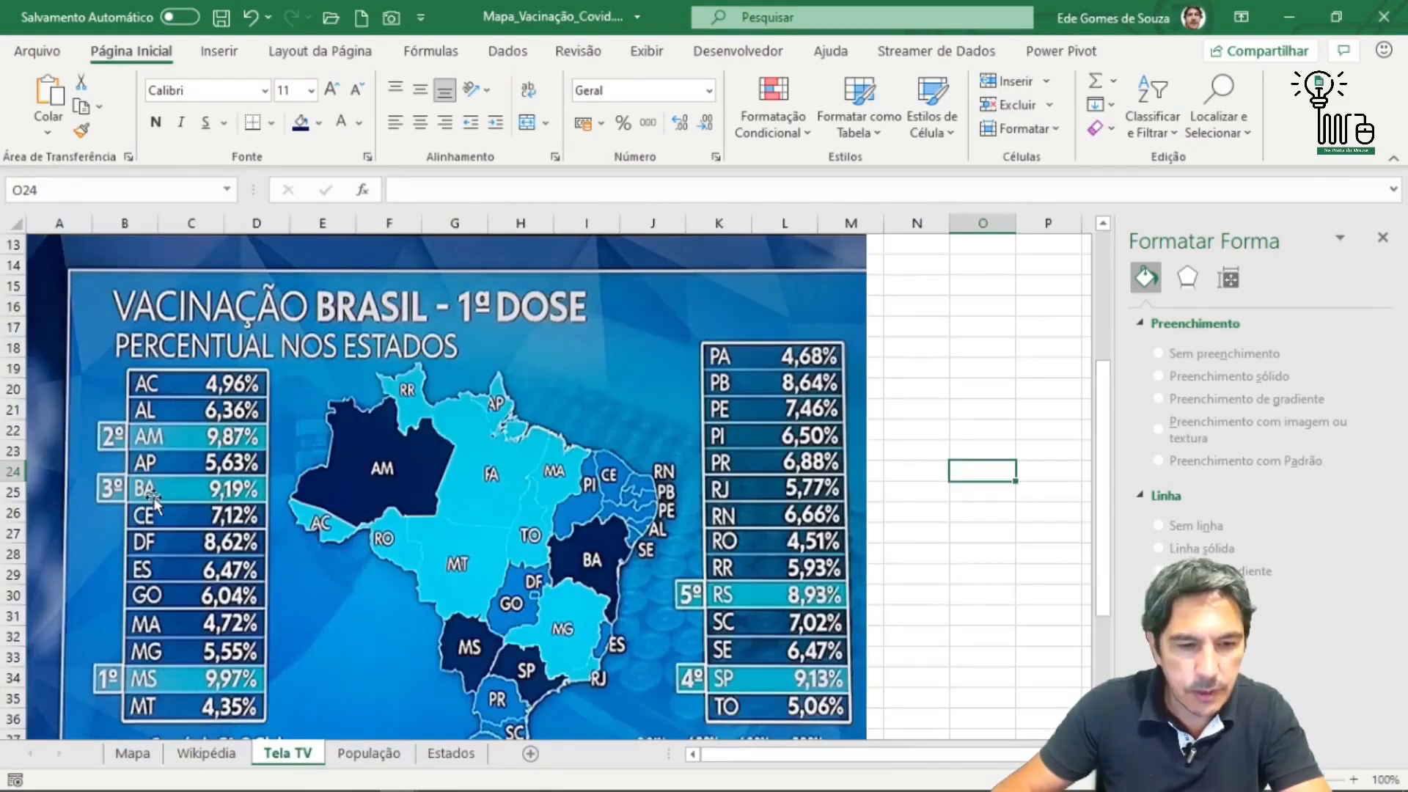
{"action": "left_click", "coordinate": [451, 753]}
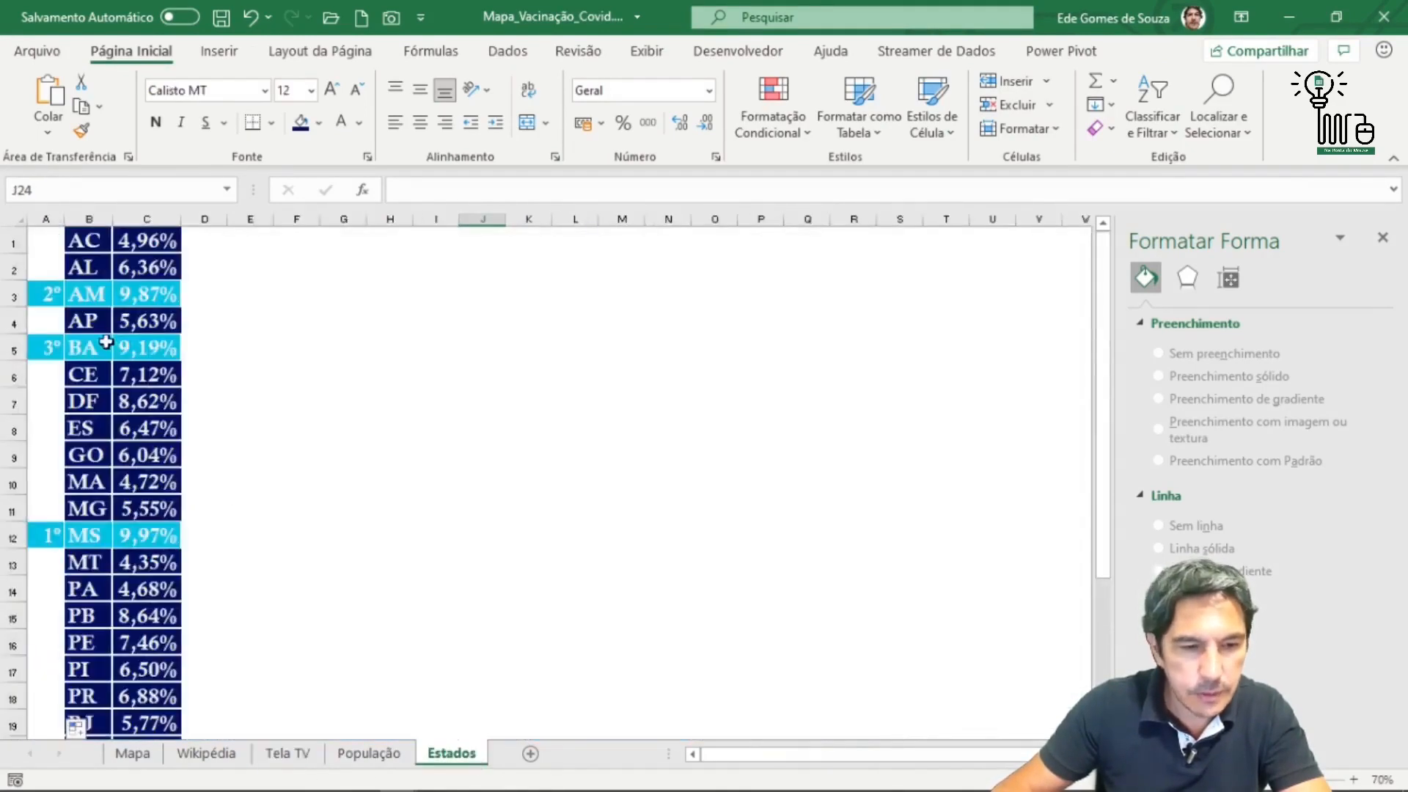
{"action": "scroll", "coordinate": [280, 601], "scroll_direction": "down", "scroll_amount": 4}
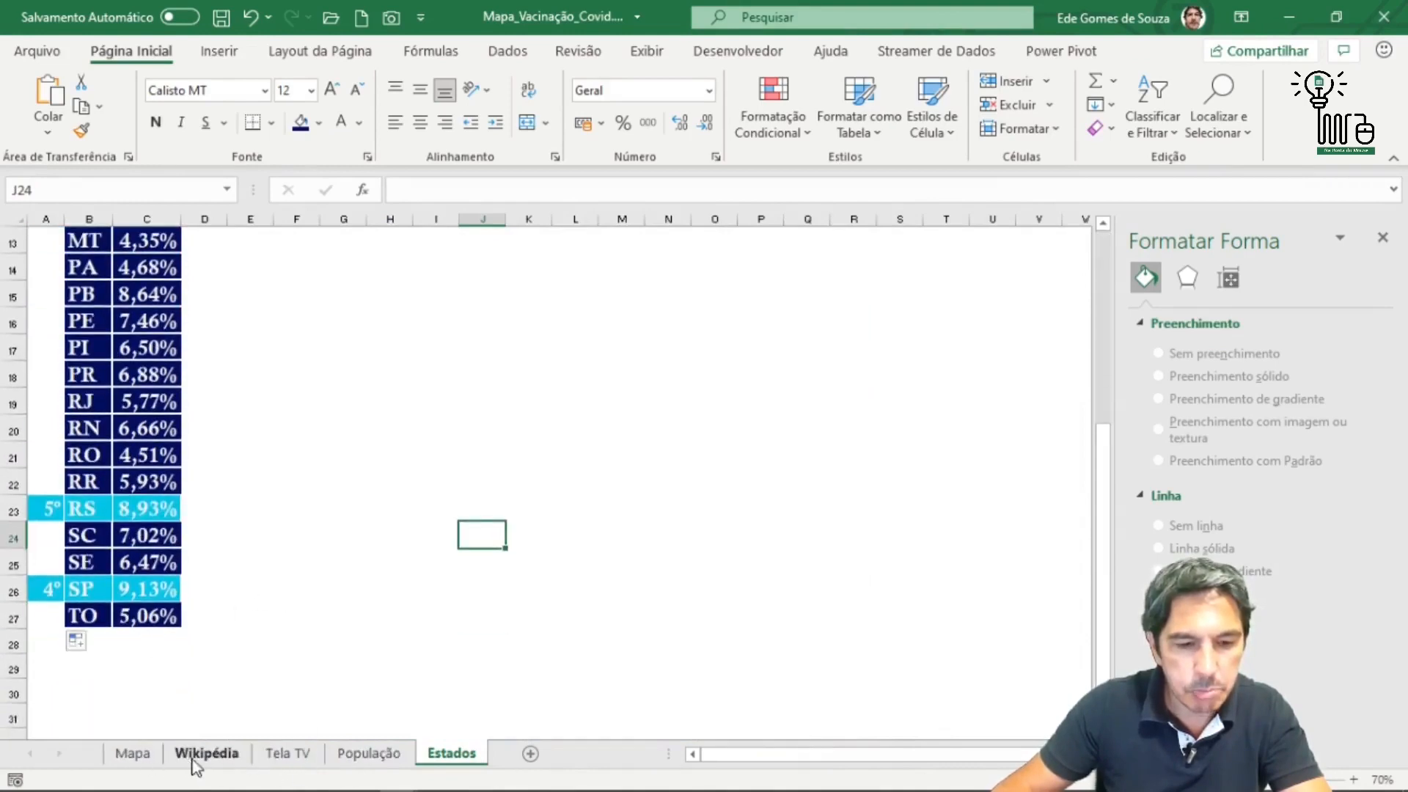
{"action": "left_click", "coordinate": [288, 755]}
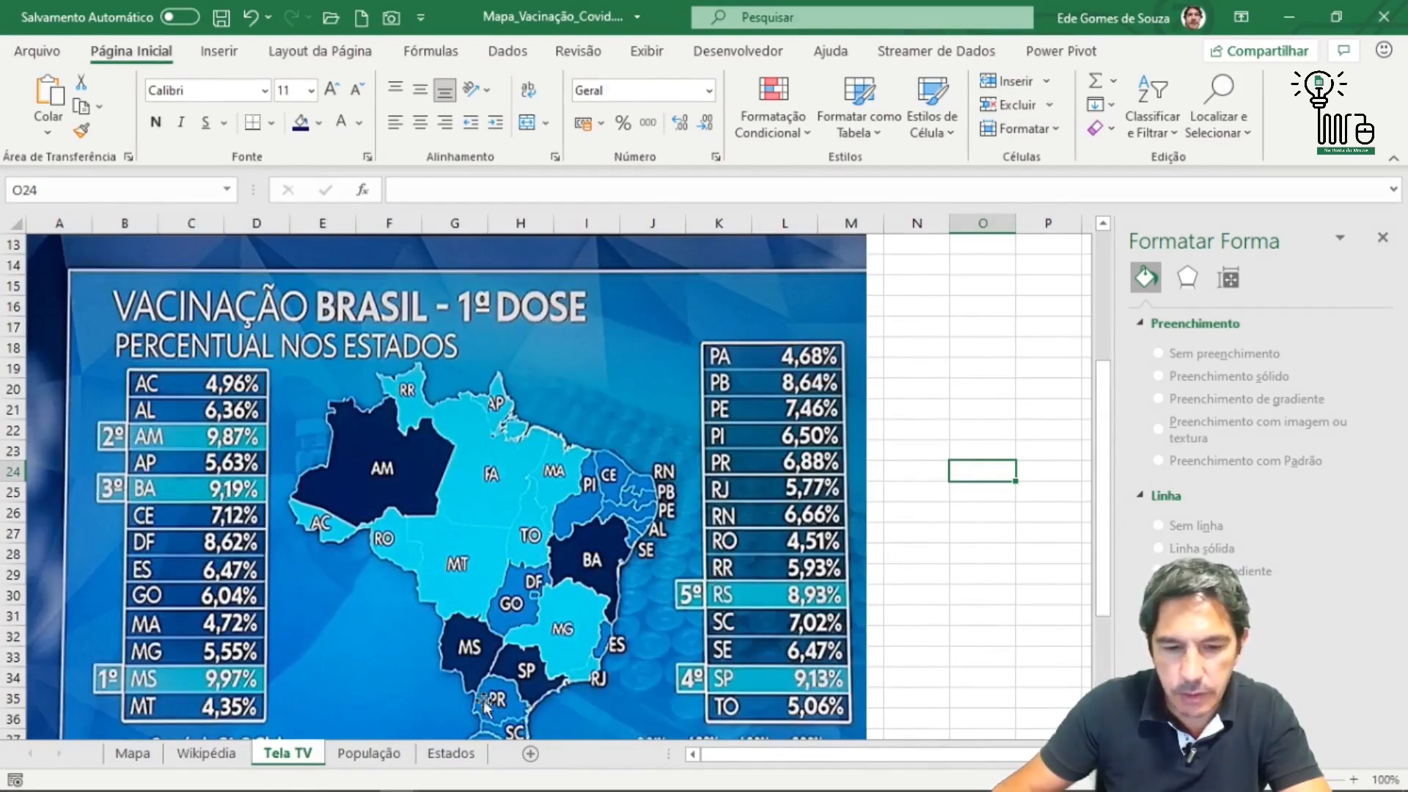
{"action": "left_click", "coordinate": [445, 755]}
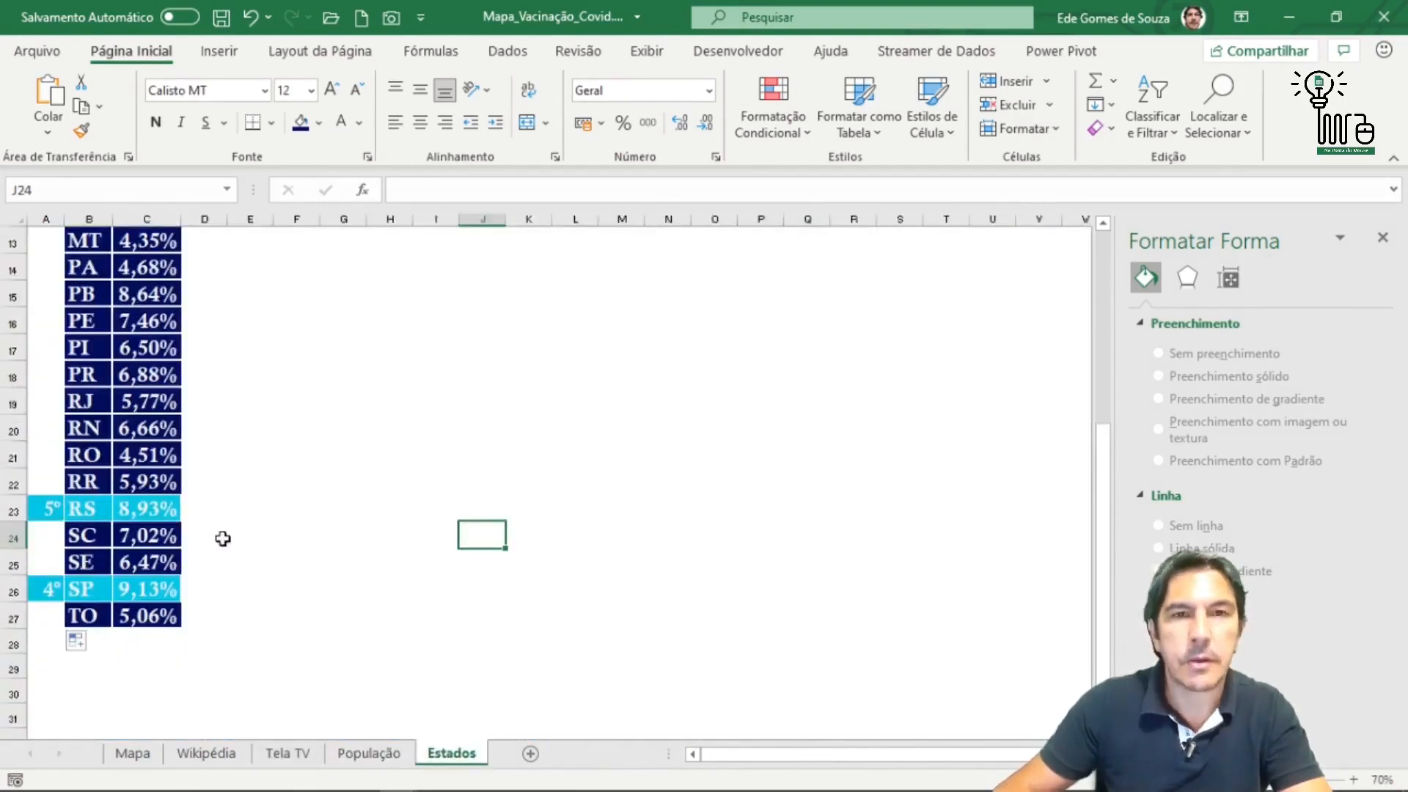
{"action": "scroll", "coordinate": [288, 521], "scroll_direction": "up", "scroll_amount": 4}
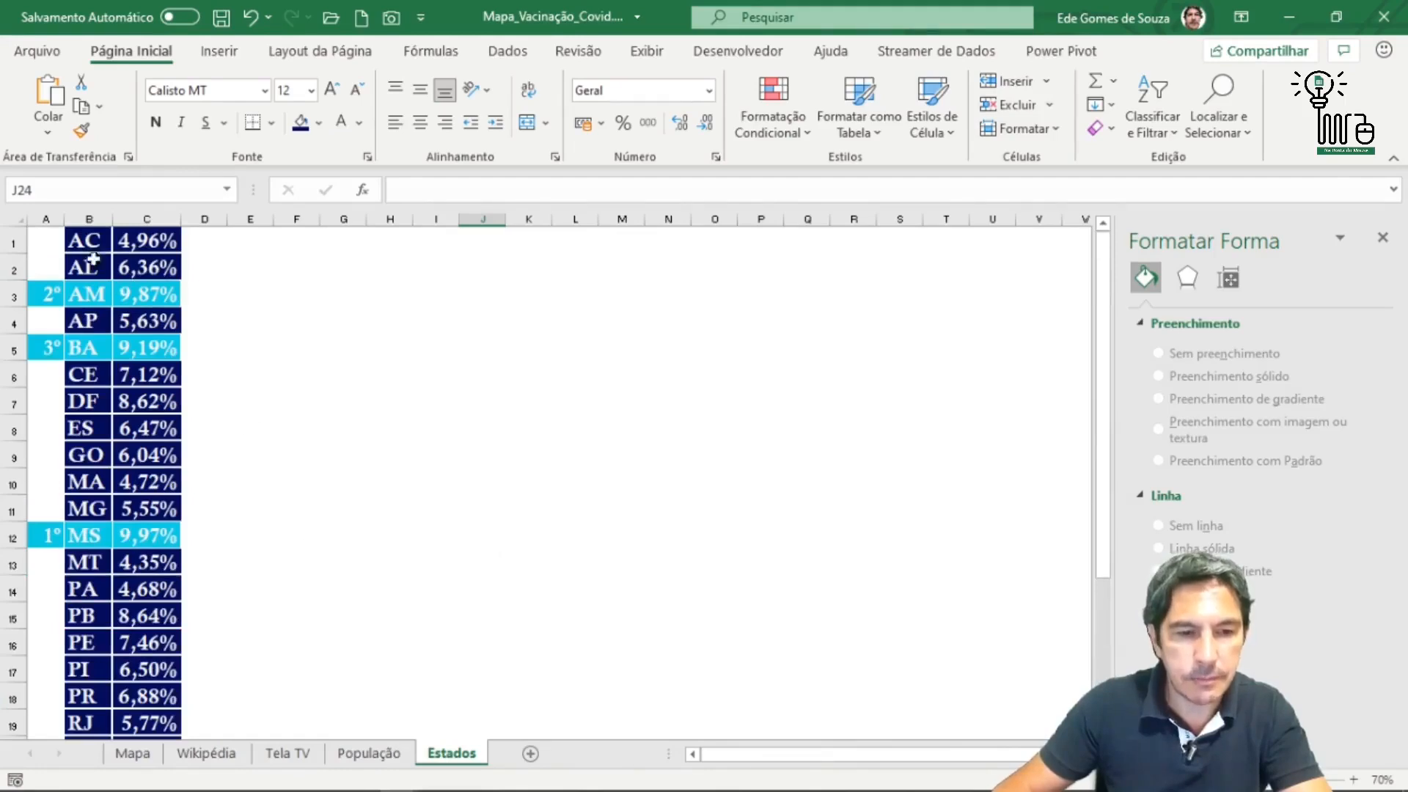
{"action": "left_click", "coordinate": [301, 759]}
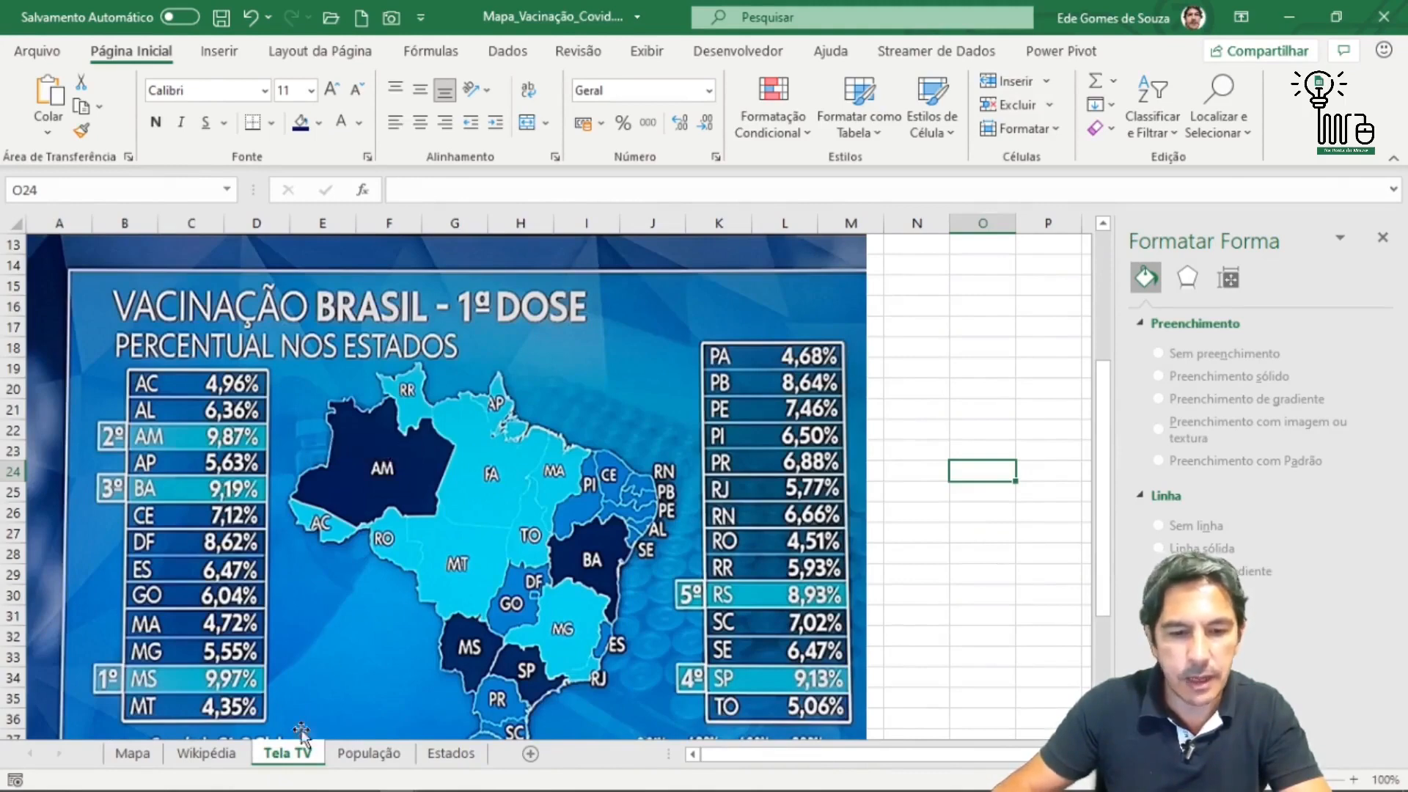
{"action": "left_click", "coordinate": [447, 753]}
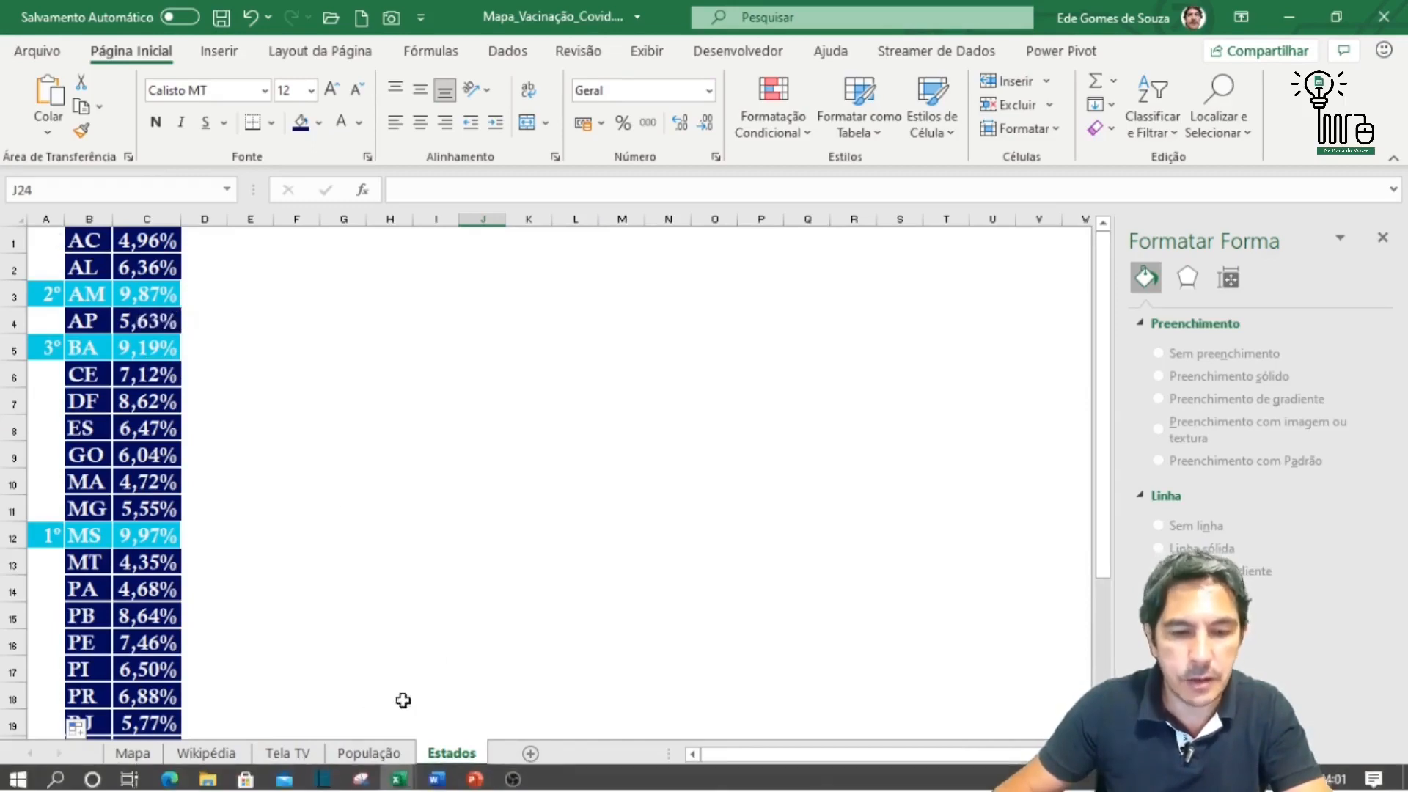
Set the ranking cells A1:A27 on the Estados sheet to no fill and clear their cell borders.
{"action": "left_click", "coordinate": [485, 642]}
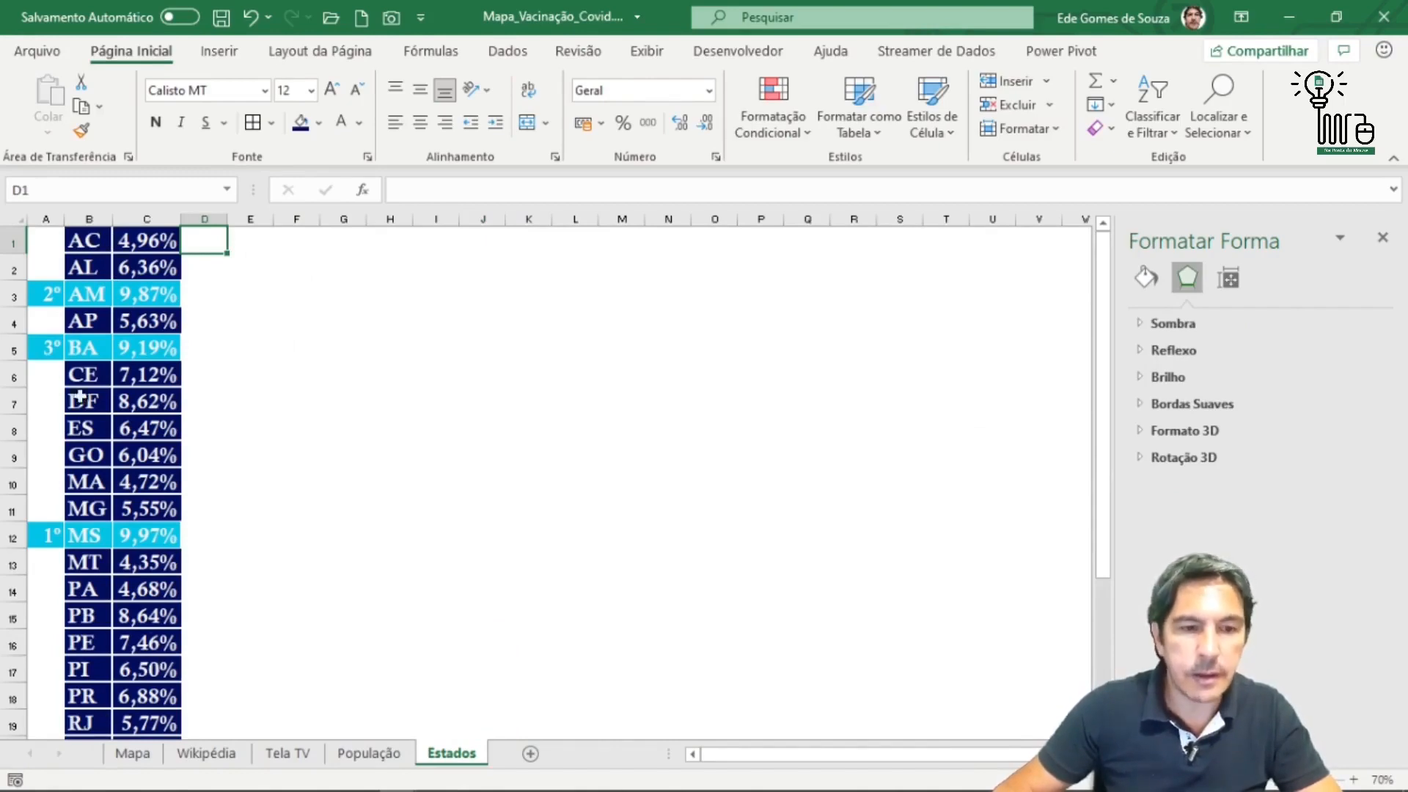
{"action": "left_click_drag", "start_coordinate": [50, 235], "coordinate": [43, 539]}
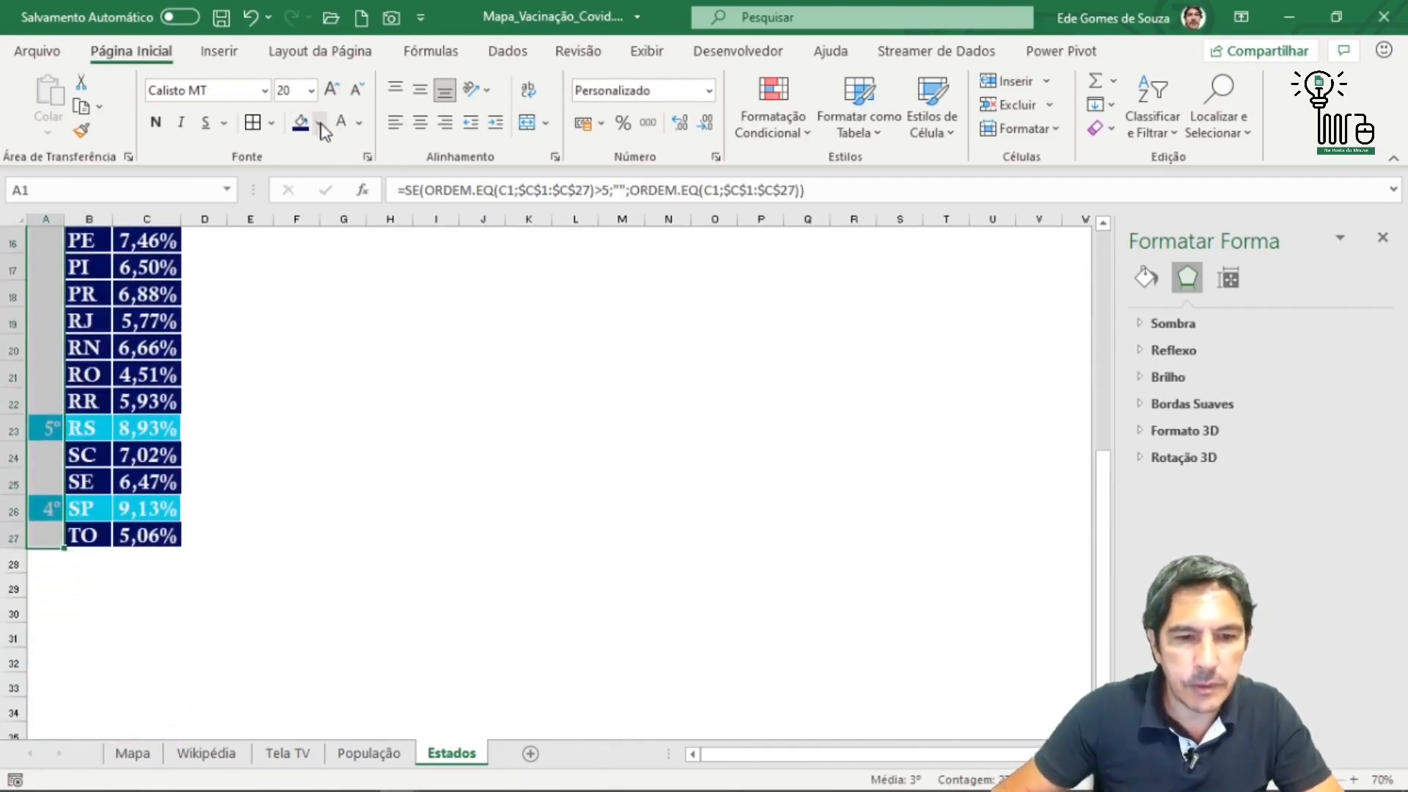
{"action": "left_click", "coordinate": [321, 126]}
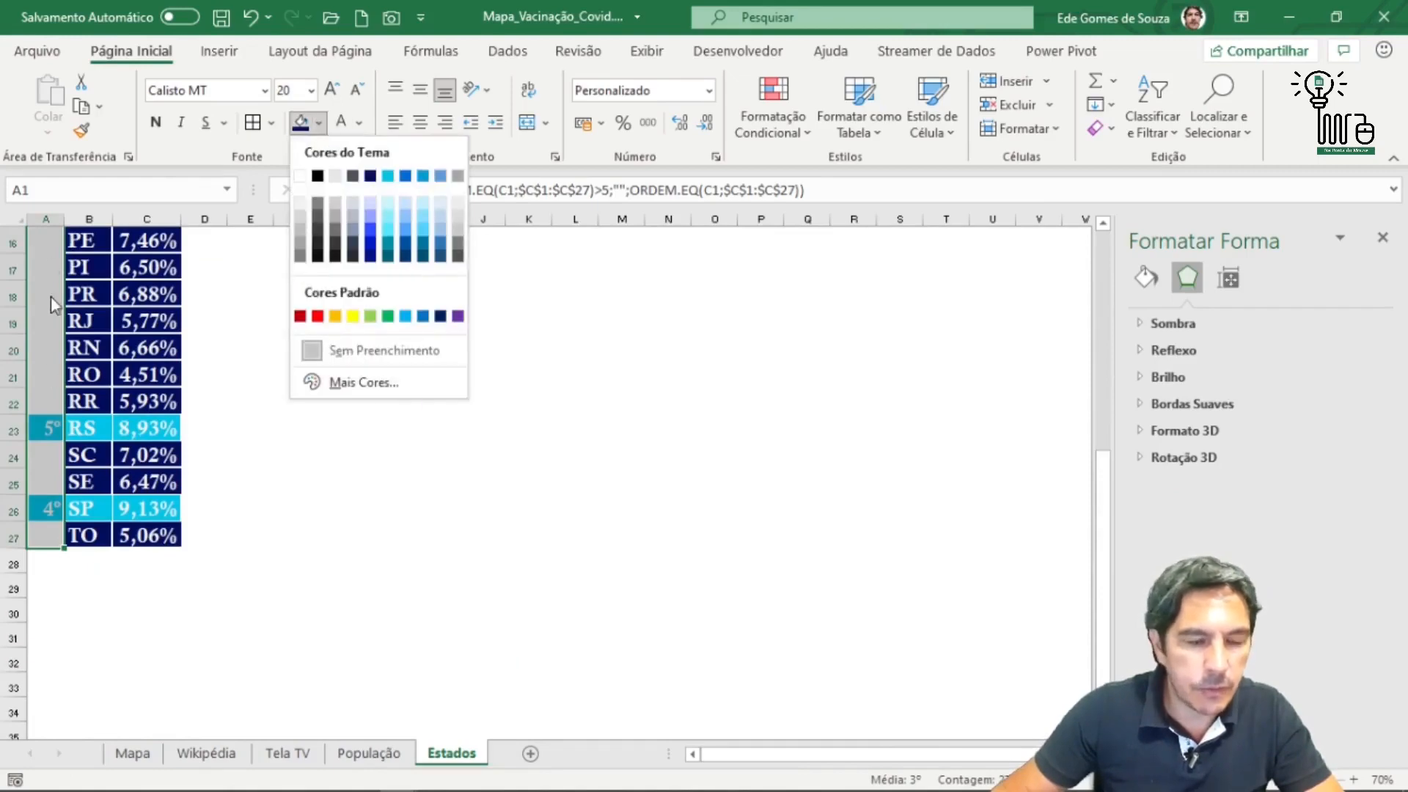
{"action": "left_click", "coordinate": [381, 350]}
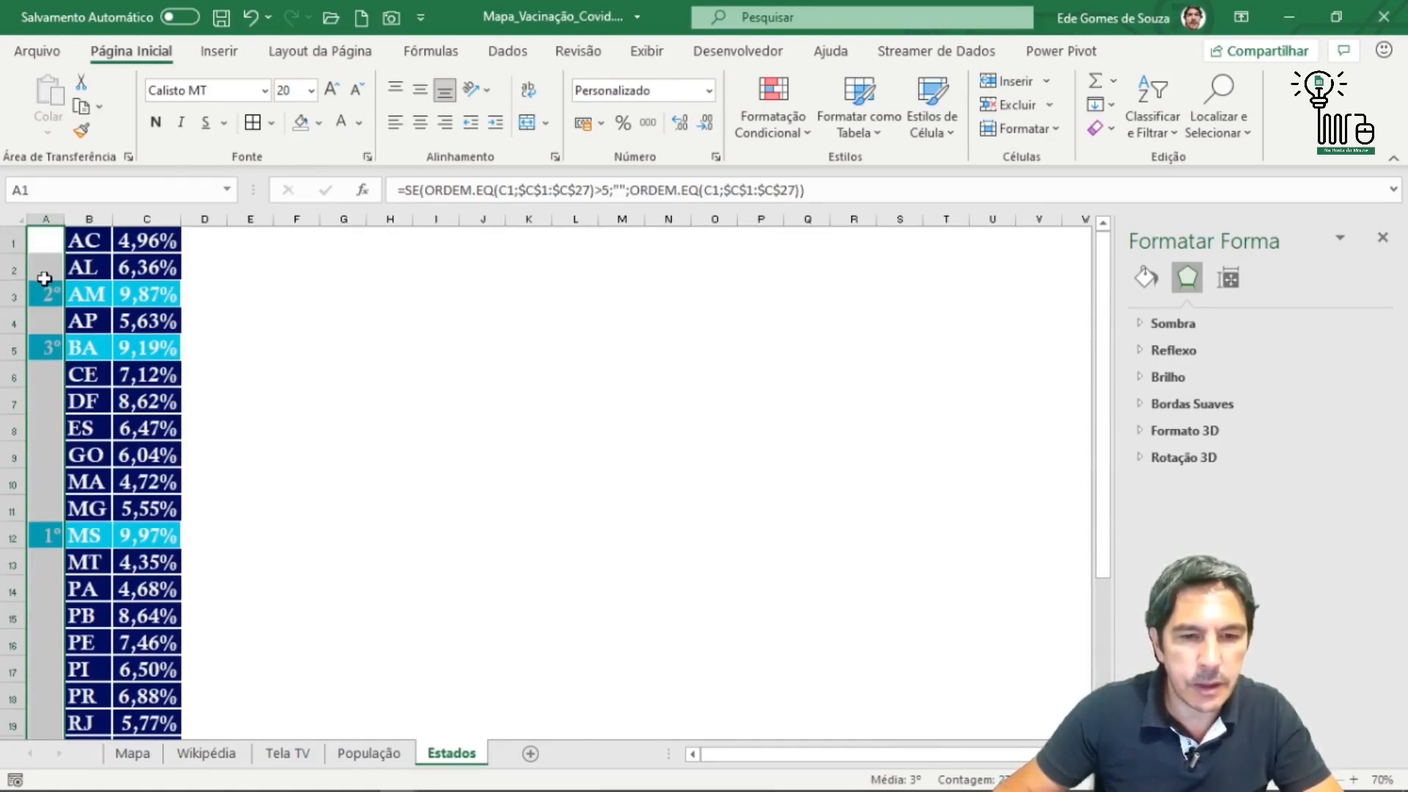
{"action": "left_click", "coordinate": [274, 125]}
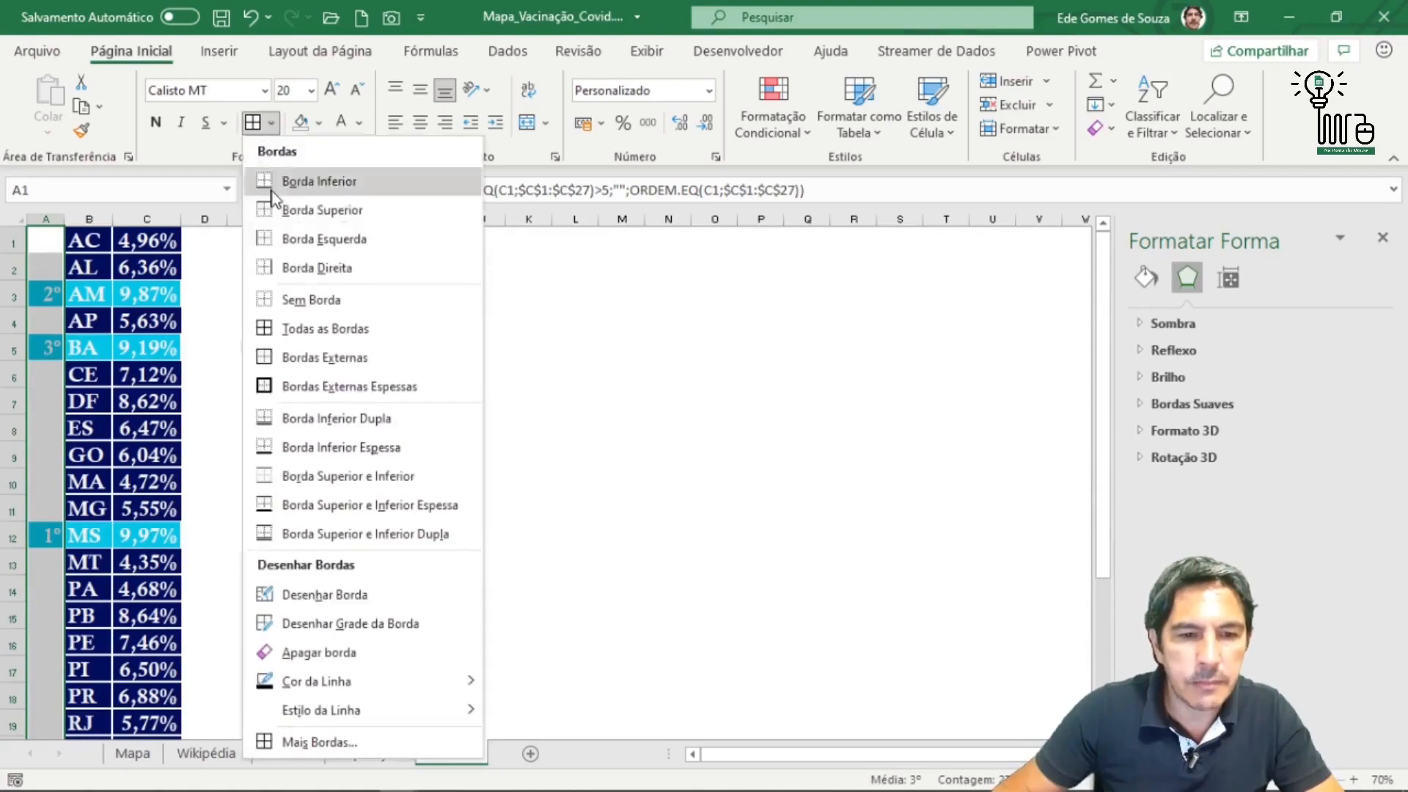
{"action": "left_click", "coordinate": [330, 750]}
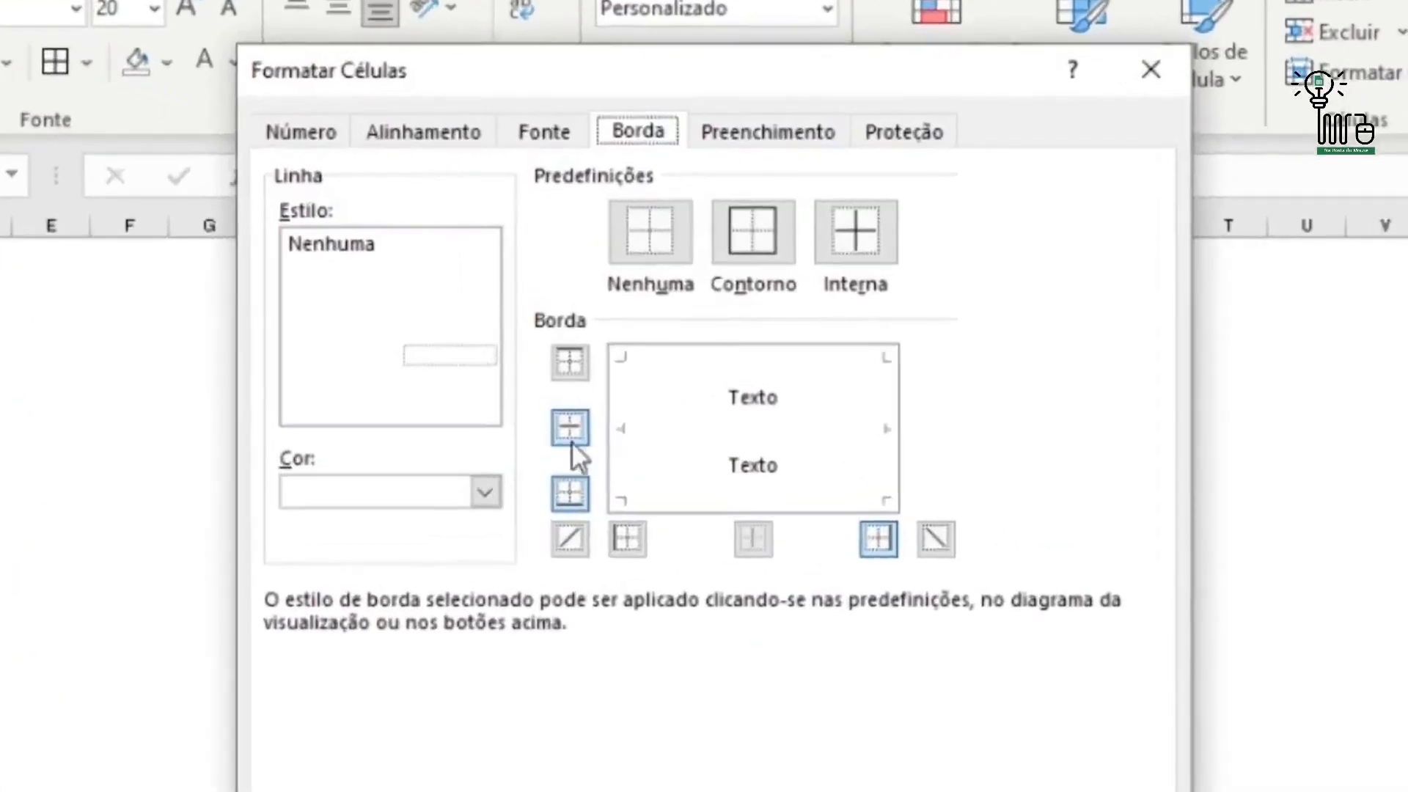
{"action": "left_click", "coordinate": [728, 430]}
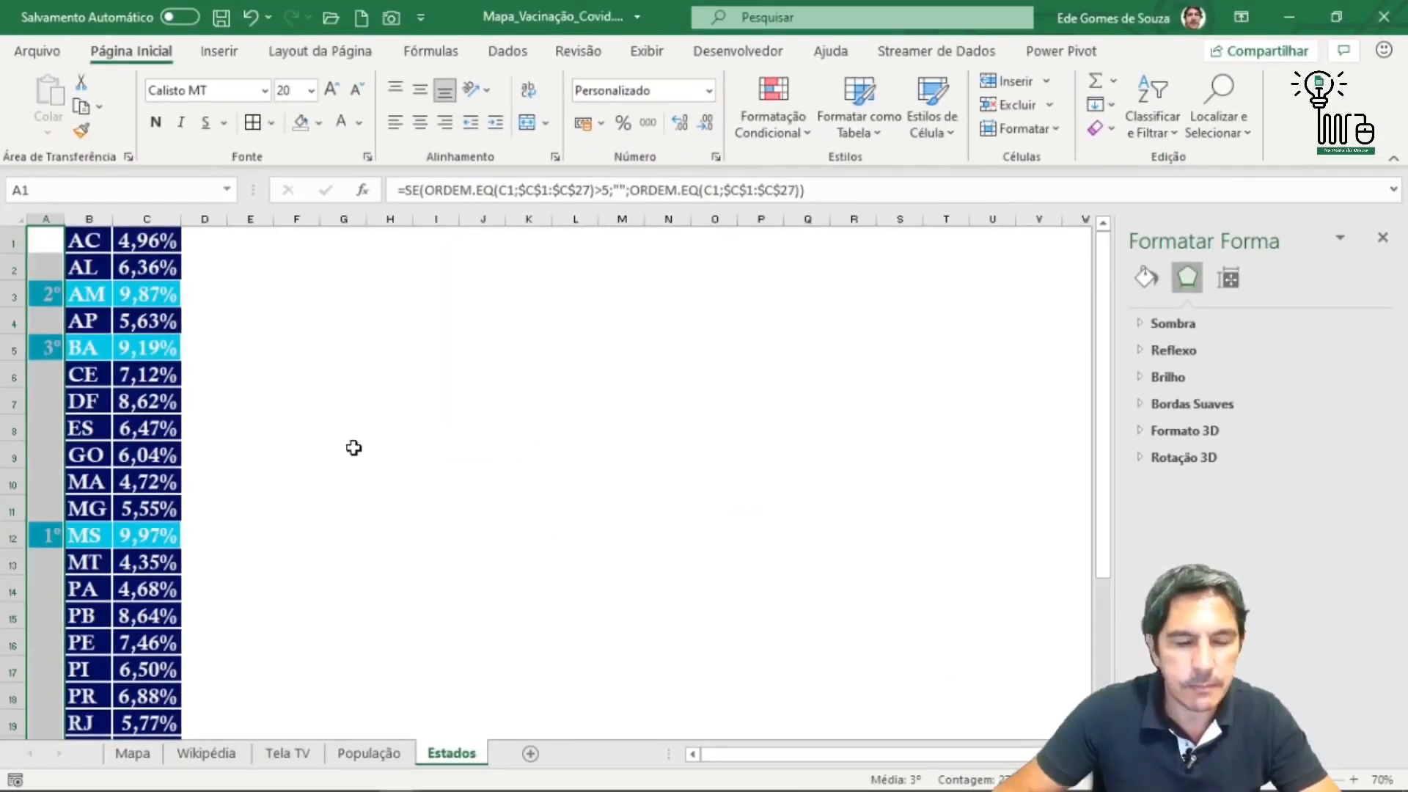
{"action": "left_click", "coordinate": [353, 447]}
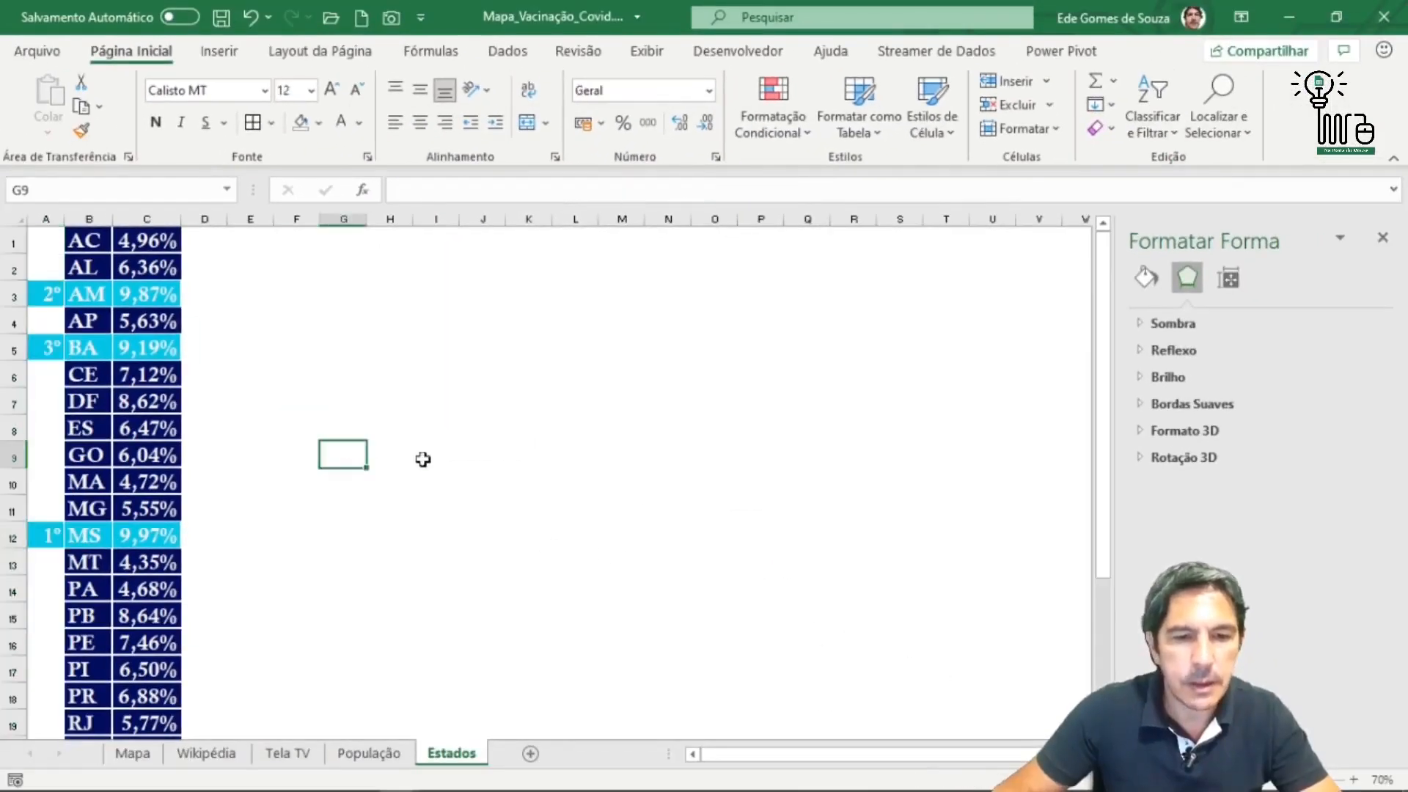
Replace the old table picture on the Mapa sheet with a picture copy of Estados range A1:C13, covering AC to MT.
{"action": "left_click_drag", "start_coordinate": [49, 238], "coordinate": [149, 573]}
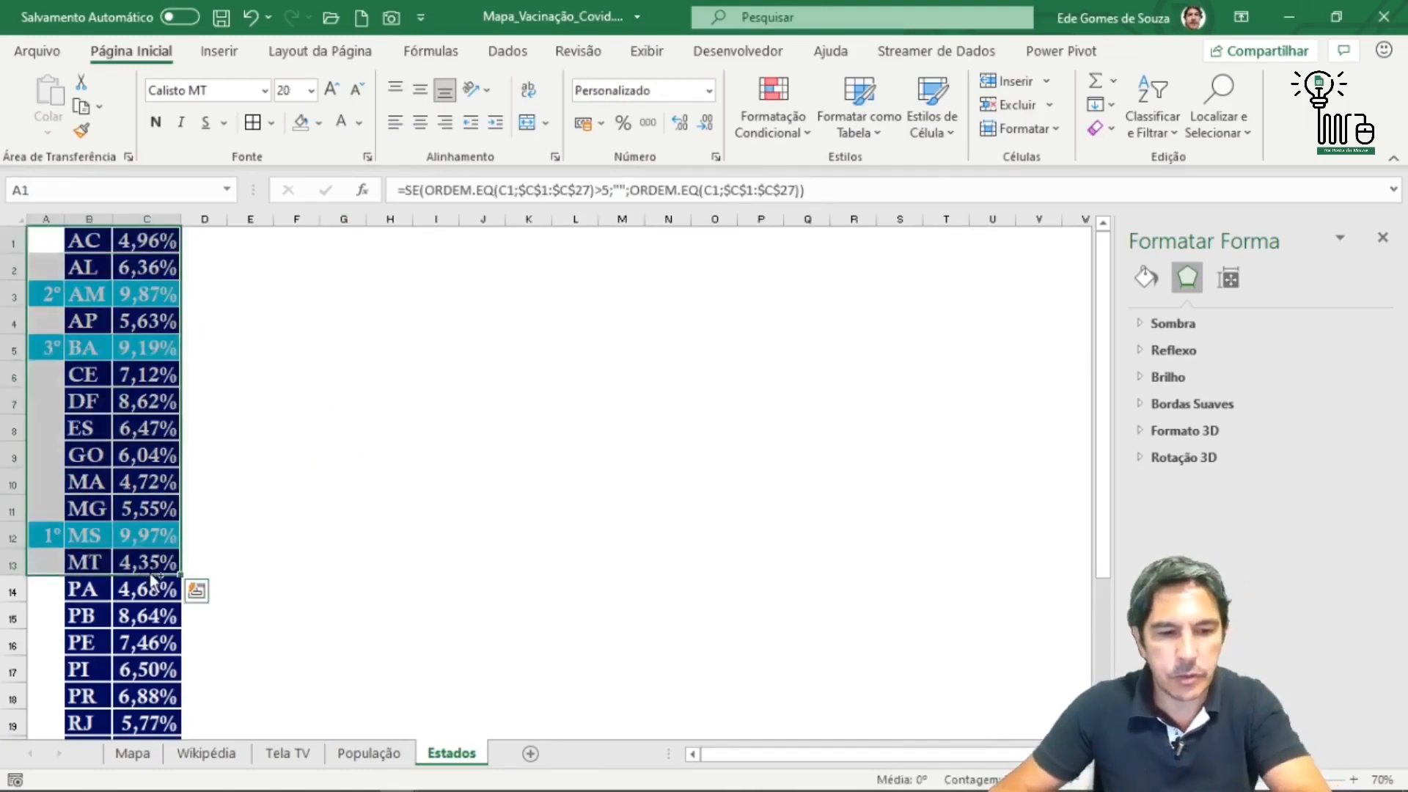
{"action": "key", "text": "ctrl+c"}
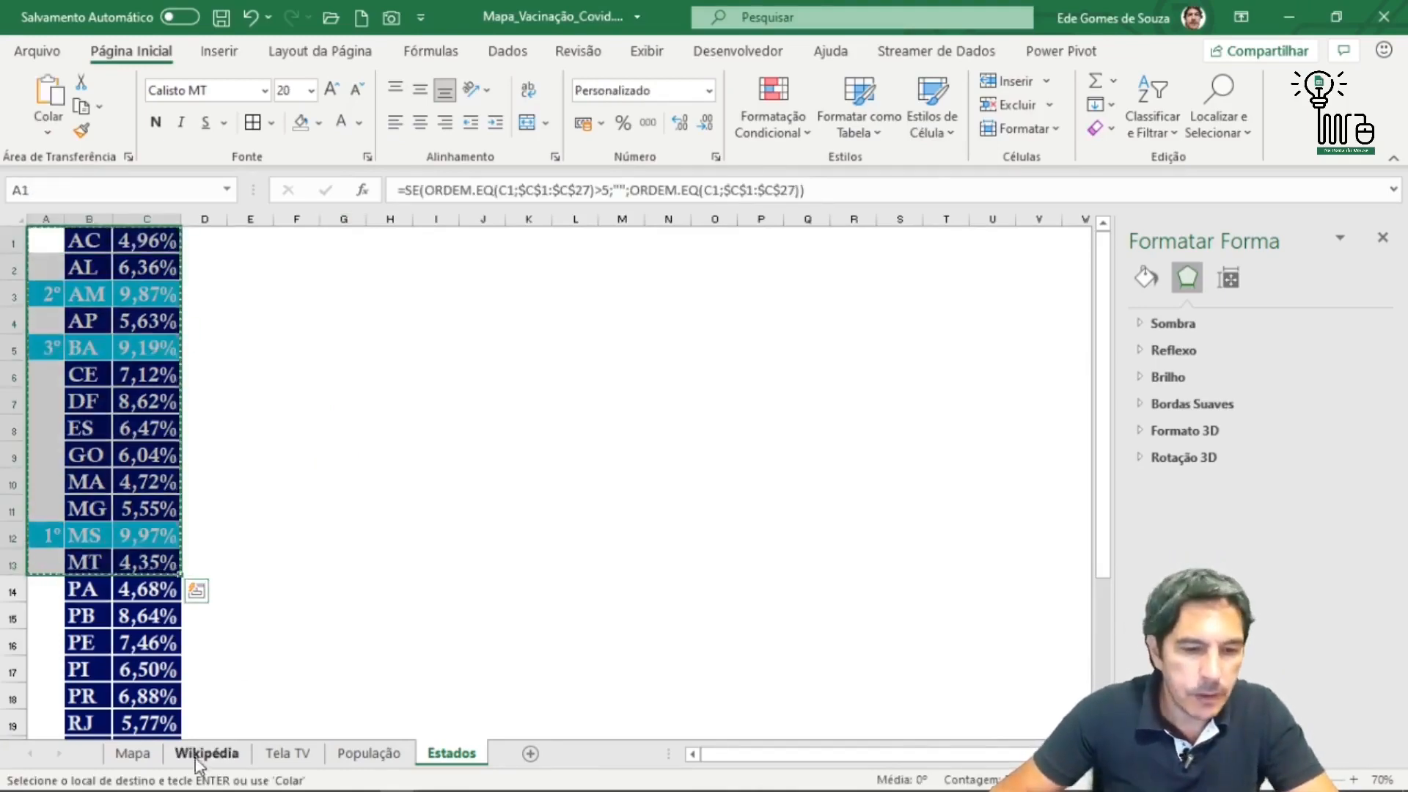
{"action": "left_click", "coordinate": [134, 755]}
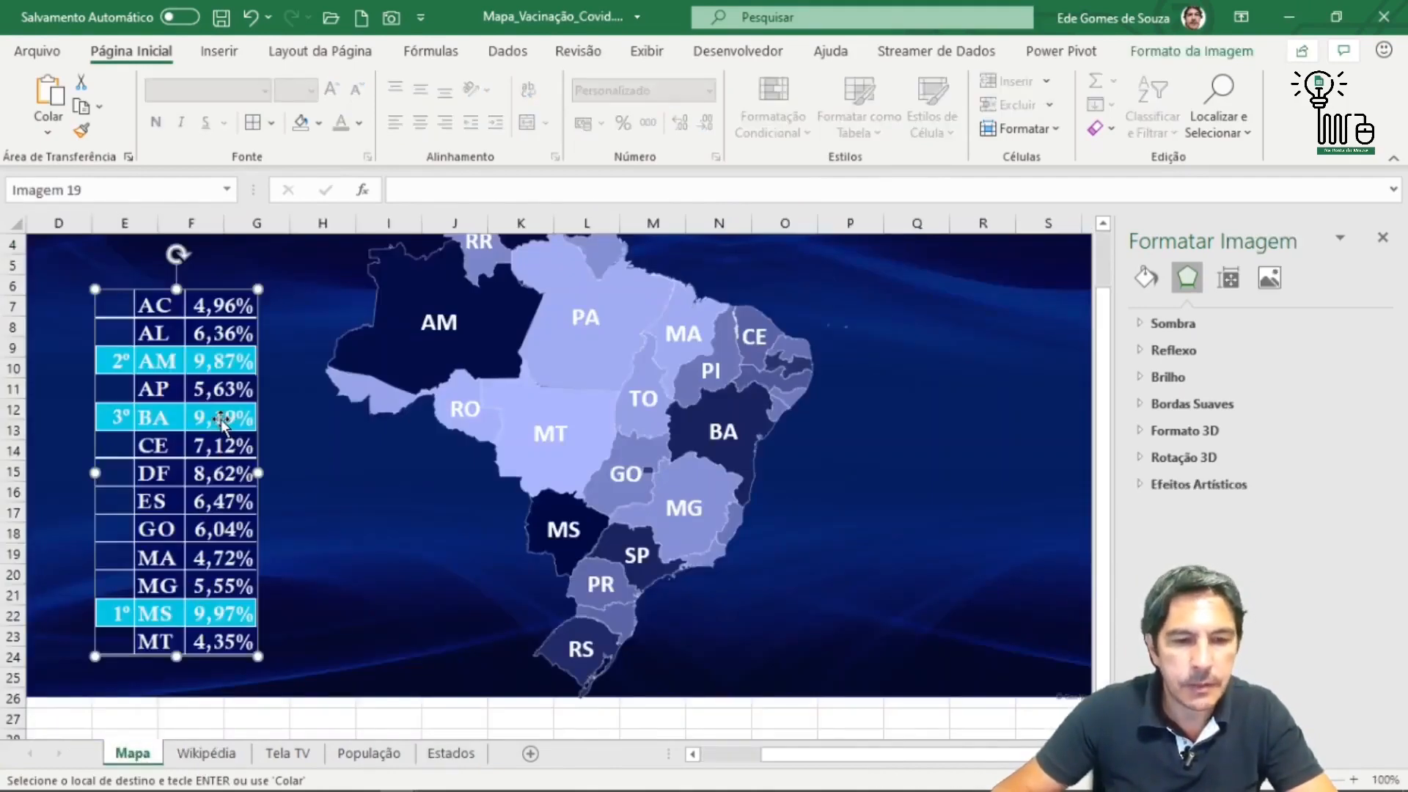
{"action": "key", "text": "Delete"}
{"action": "left_click", "coordinate": [170, 321]}
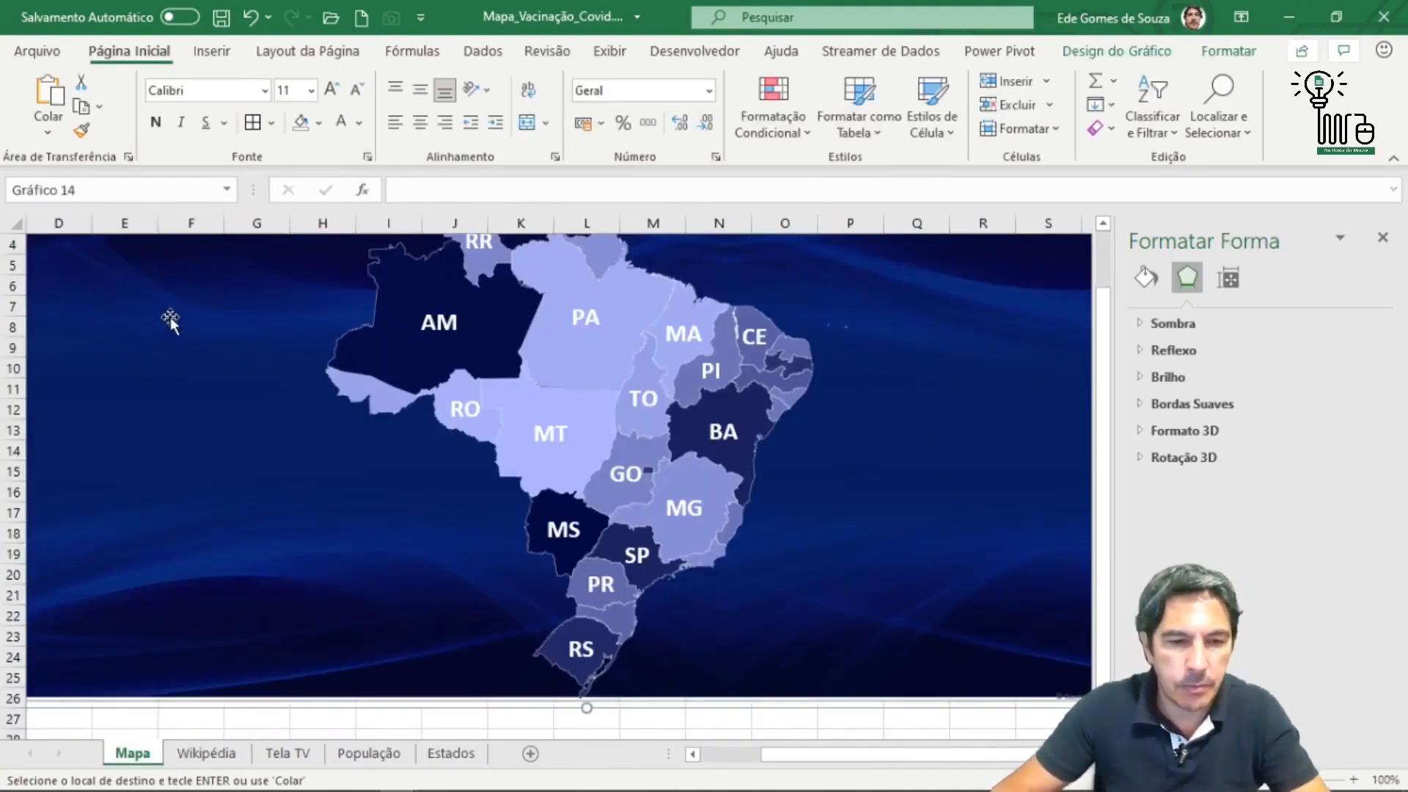
{"action": "left_click", "coordinate": [170, 320]}
{"action": "key", "text": "ctrl+v"}
Place the AC to MT table picture on the dark background west of the Brazil map and scale it to span about rows 3 to 22.
{"action": "scroll", "coordinate": [620, 568], "scroll_direction": "down", "scroll_amount": 2}
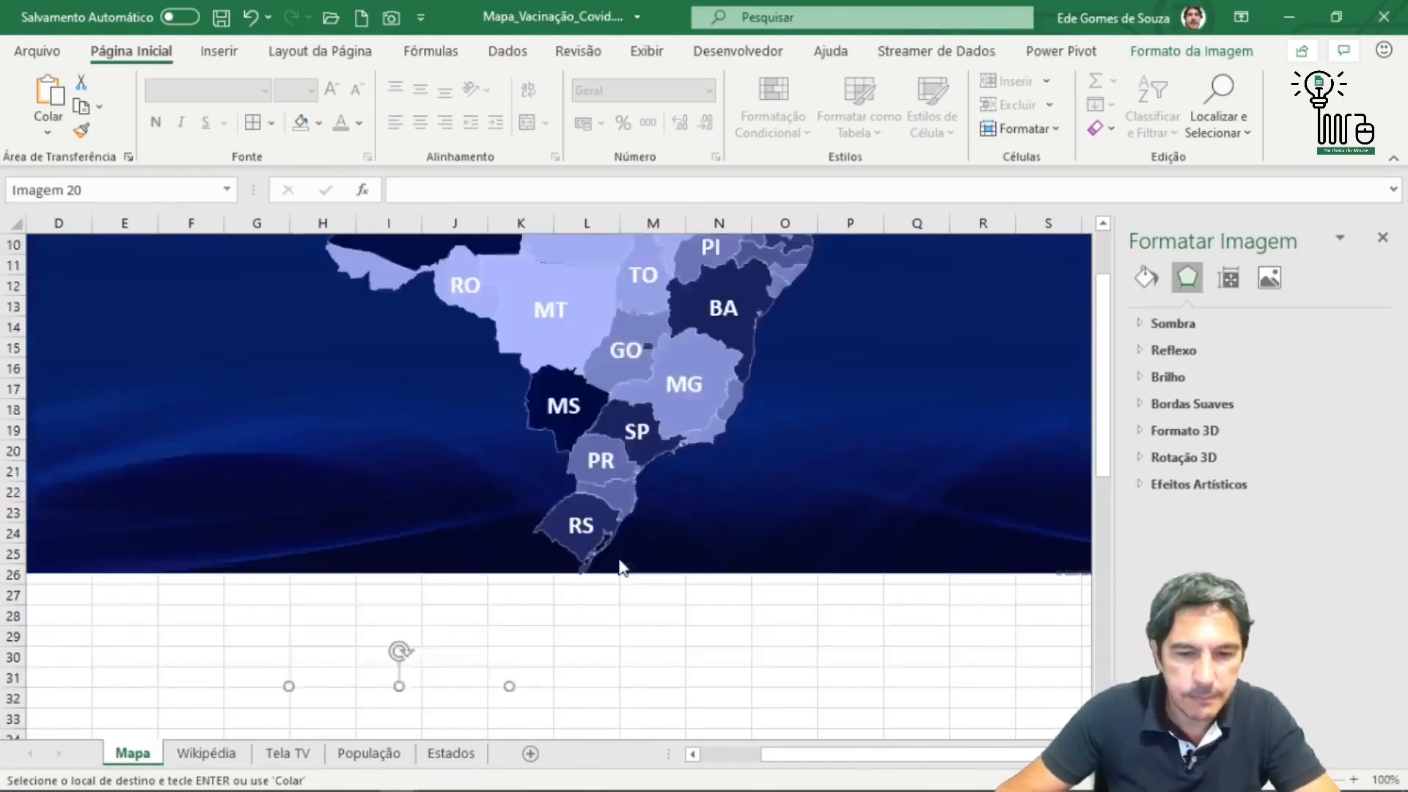
{"action": "scroll", "coordinate": [619, 563], "scroll_direction": "down", "scroll_amount": 2}
{"action": "left_click_drag", "start_coordinate": [431, 625], "coordinate": [369, 375]}
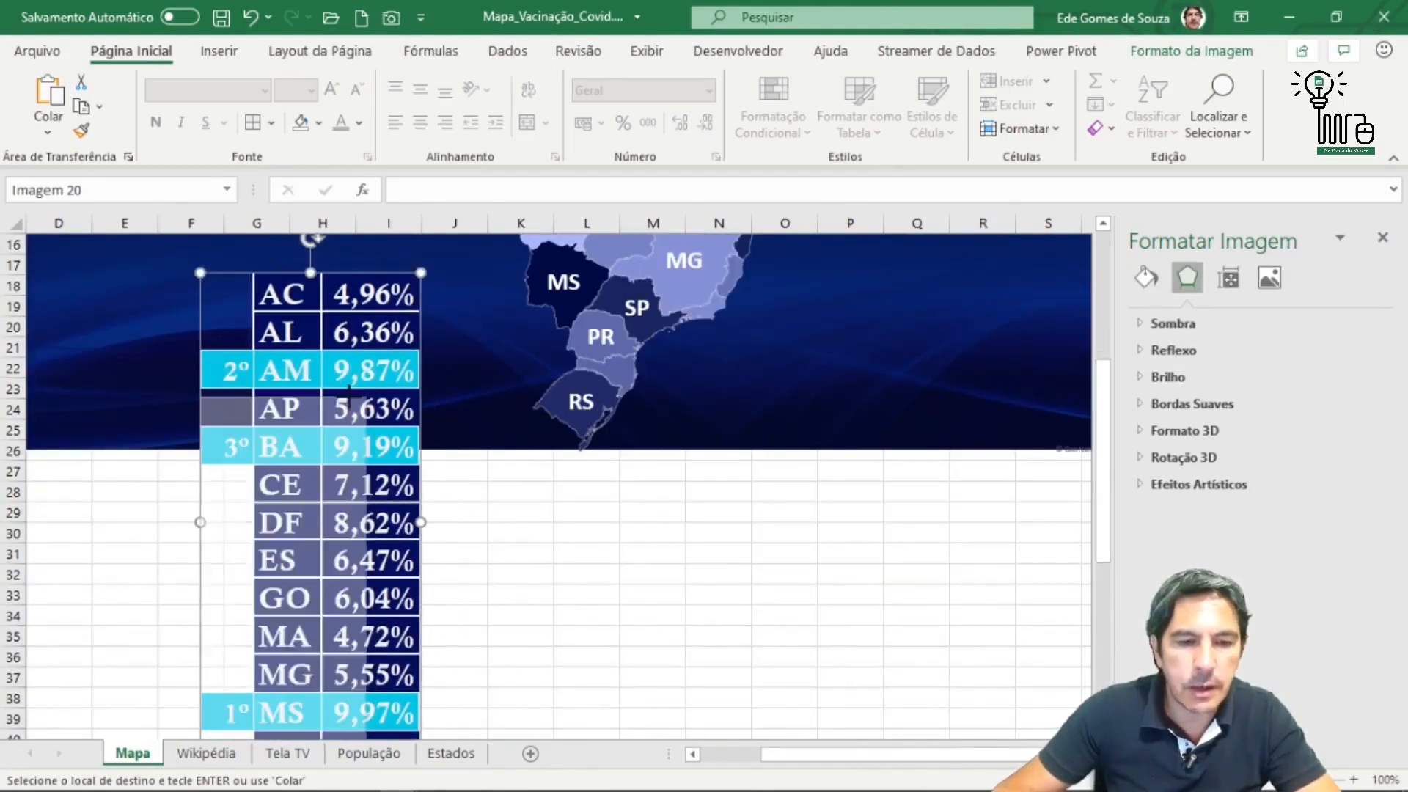
{"action": "left_click_drag", "start_coordinate": [418, 273], "coordinate": [352, 415]}
{"action": "left_click_drag", "start_coordinate": [303, 580], "coordinate": [243, 292]}
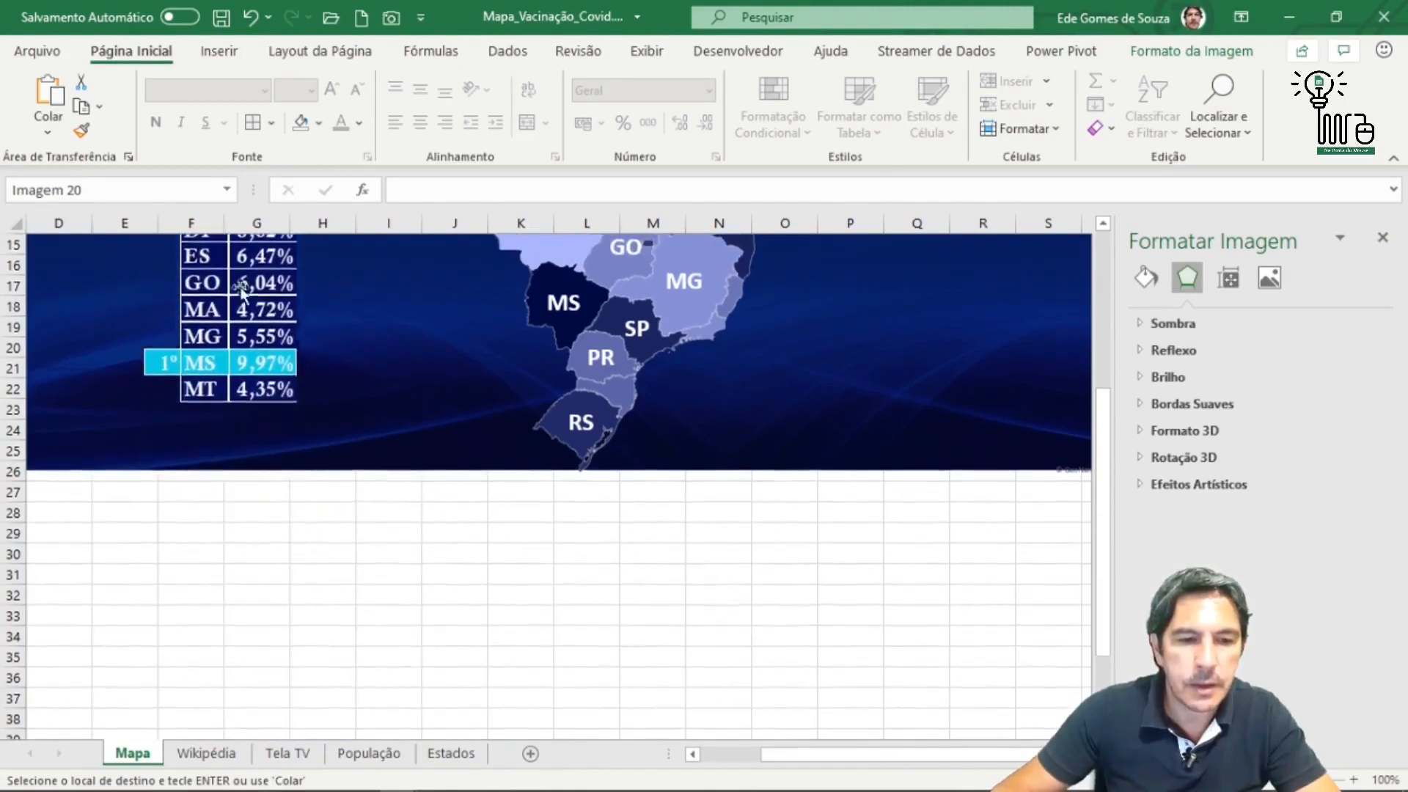
{"action": "scroll", "coordinate": [343, 525], "scroll_direction": "up", "scroll_amount": 3}
{"action": "left_click_drag", "start_coordinate": [236, 484], "coordinate": [165, 442]}
{"action": "scroll", "coordinate": [201, 500], "scroll_direction": "up", "scroll_amount": 2}
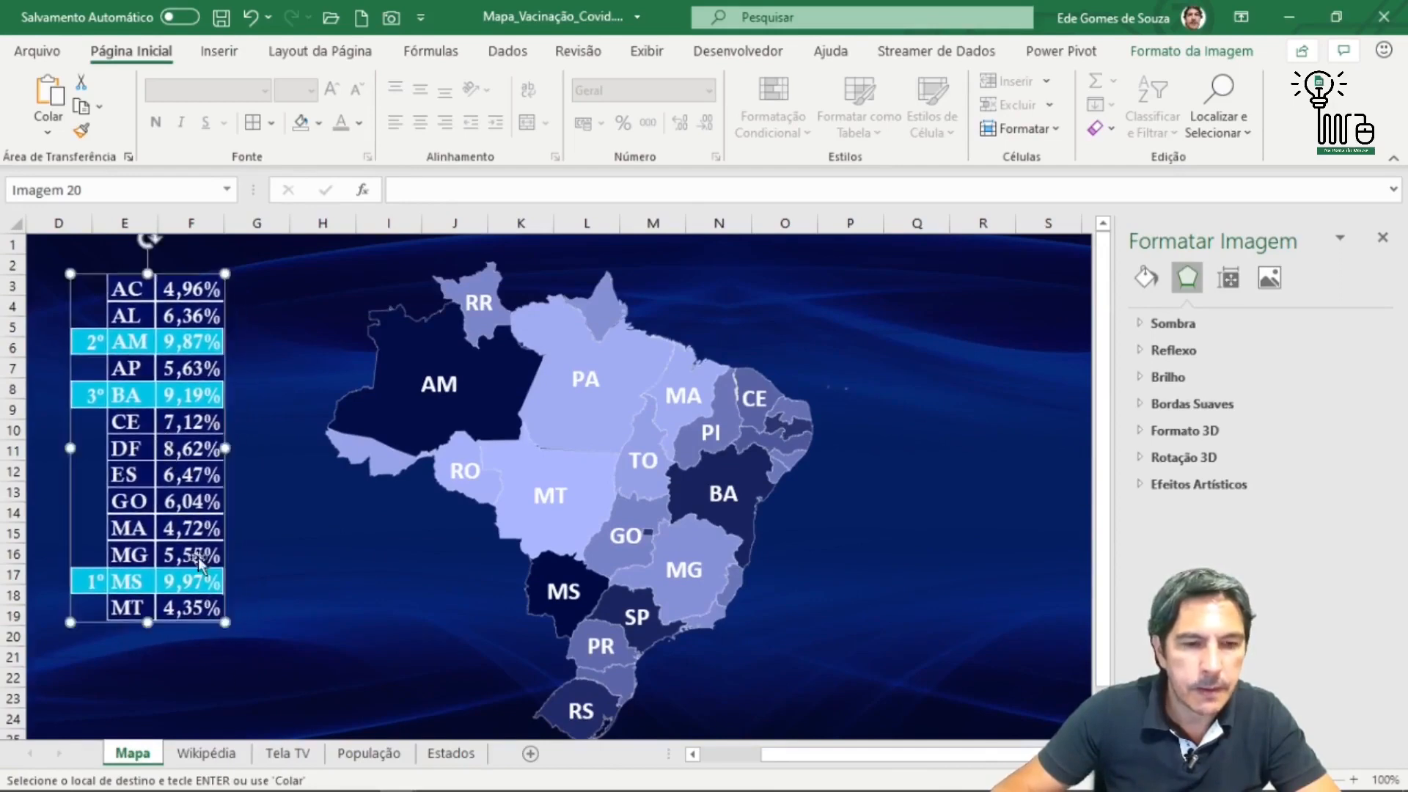
{"action": "left_click_drag", "start_coordinate": [226, 622], "coordinate": [250, 679]}
{"action": "left_click", "coordinate": [323, 666]}
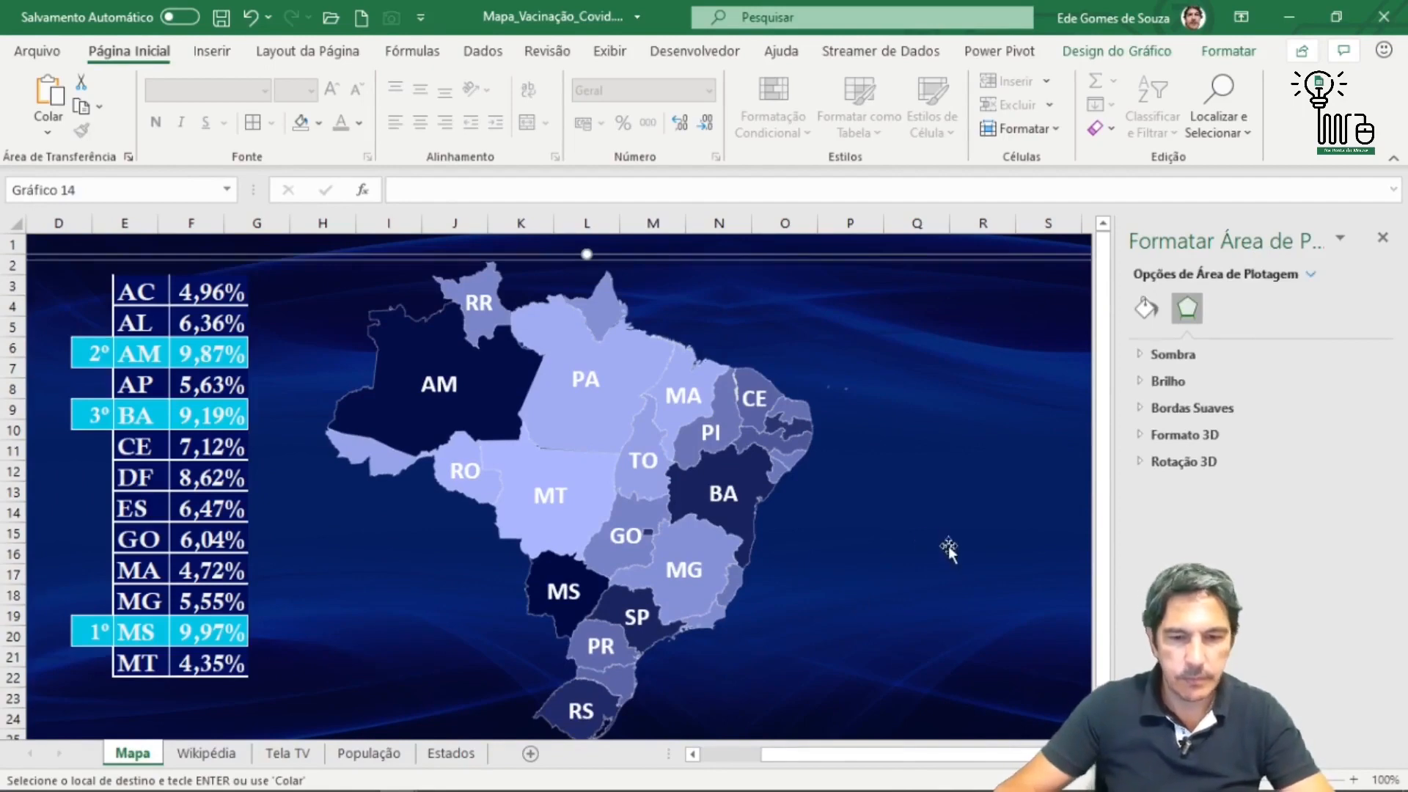
Copy Estados range A14:C27, covering PA to TO, and paste it as a picture on the Mapa sheet.
{"action": "scroll", "coordinate": [1032, 482], "scroll_direction": "down", "scroll_amount": 3}
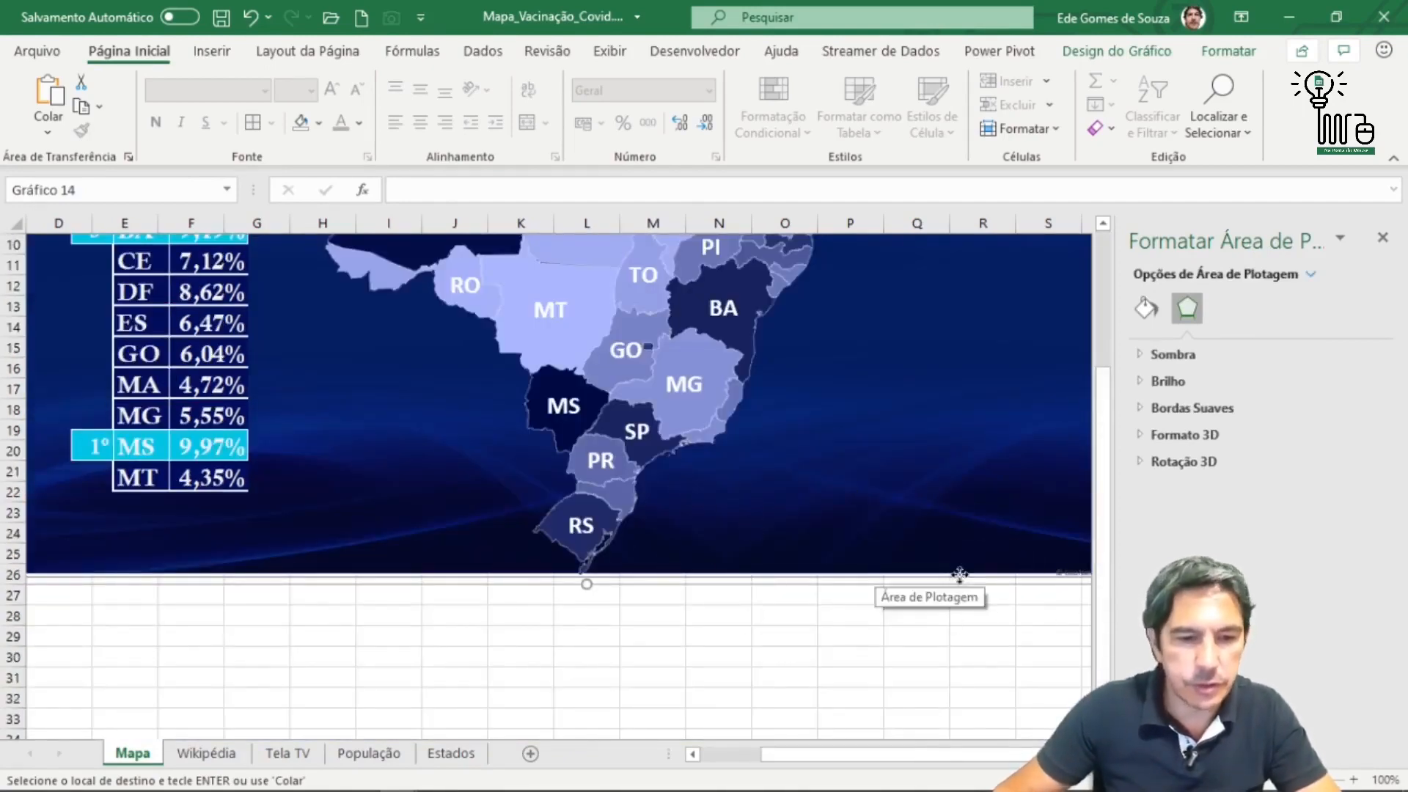
{"action": "scroll", "coordinate": [959, 575], "scroll_direction": "up", "scroll_amount": 1}
{"action": "scroll", "coordinate": [961, 576], "scroll_direction": "down", "scroll_amount": 4}
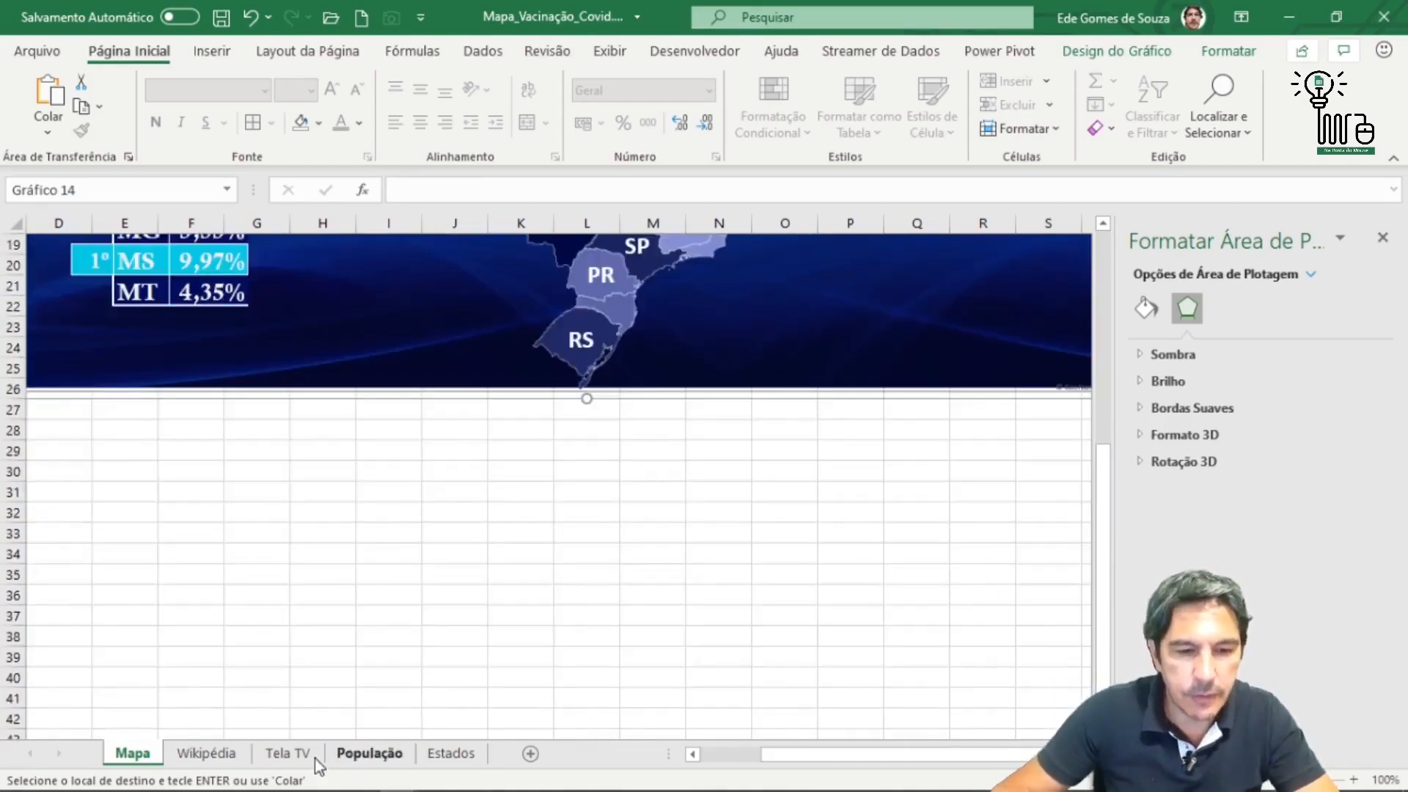
{"action": "left_click", "coordinate": [451, 753]}
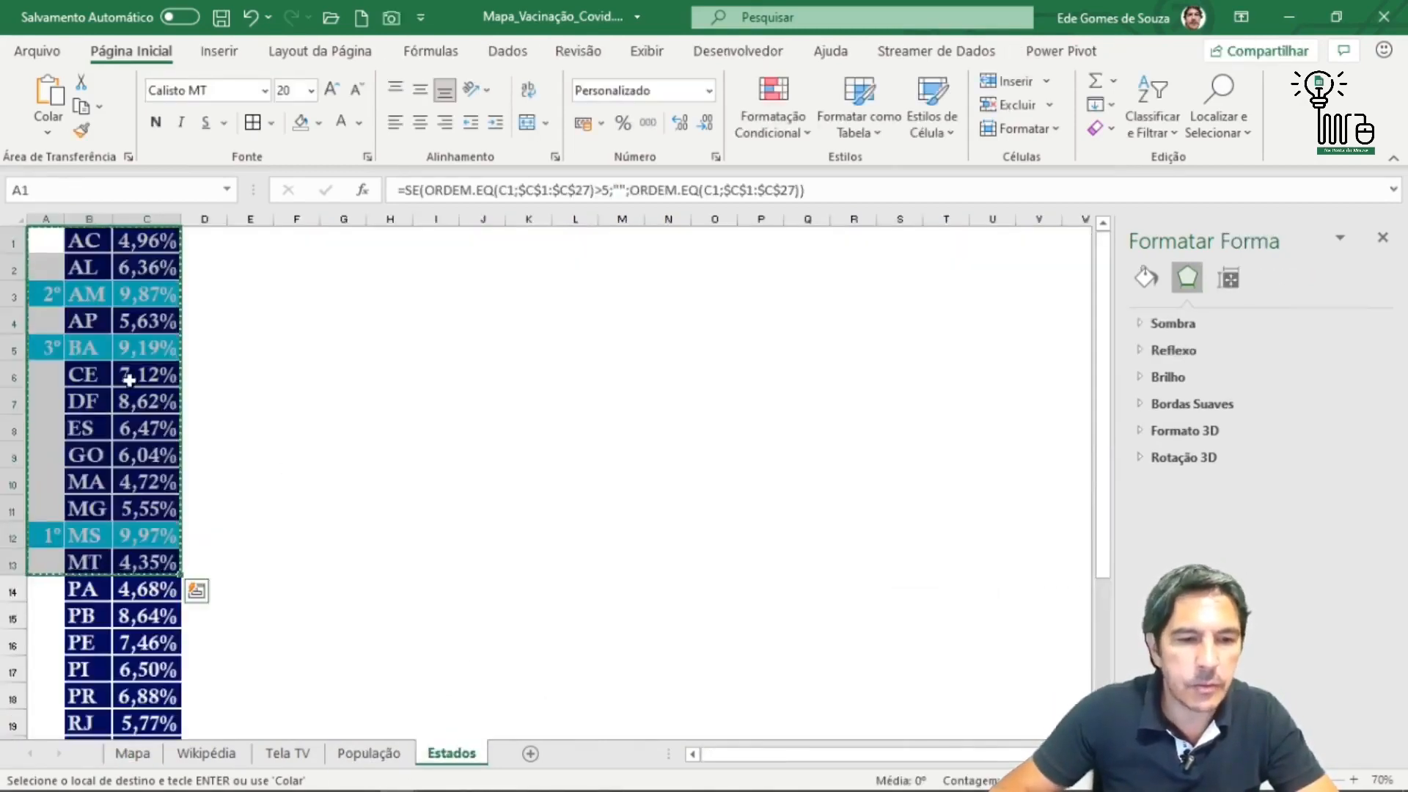
{"action": "left_click_drag", "start_coordinate": [45, 593], "coordinate": [149, 638]}
{"action": "key", "text": "ctrl+v"}
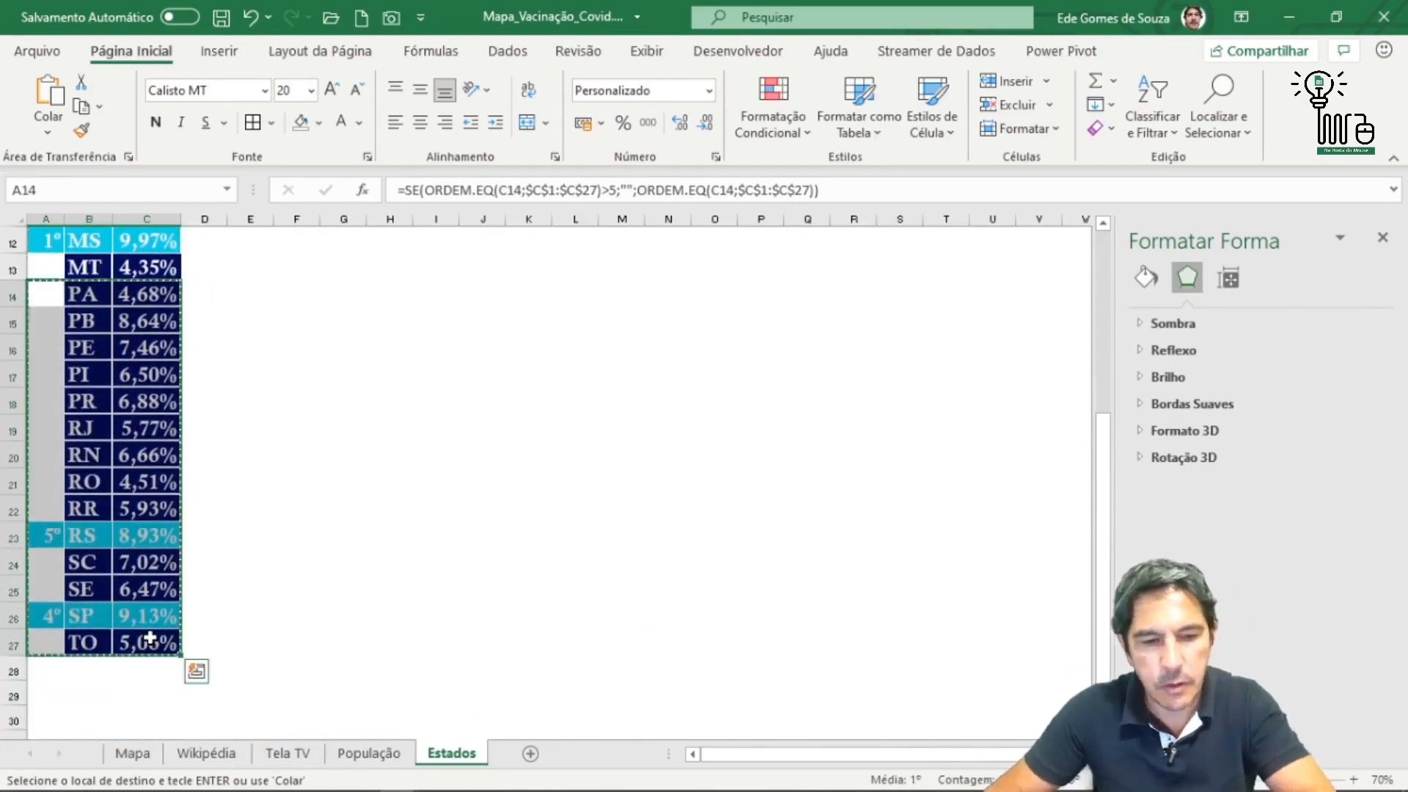
{"action": "left_click", "coordinate": [133, 753]}
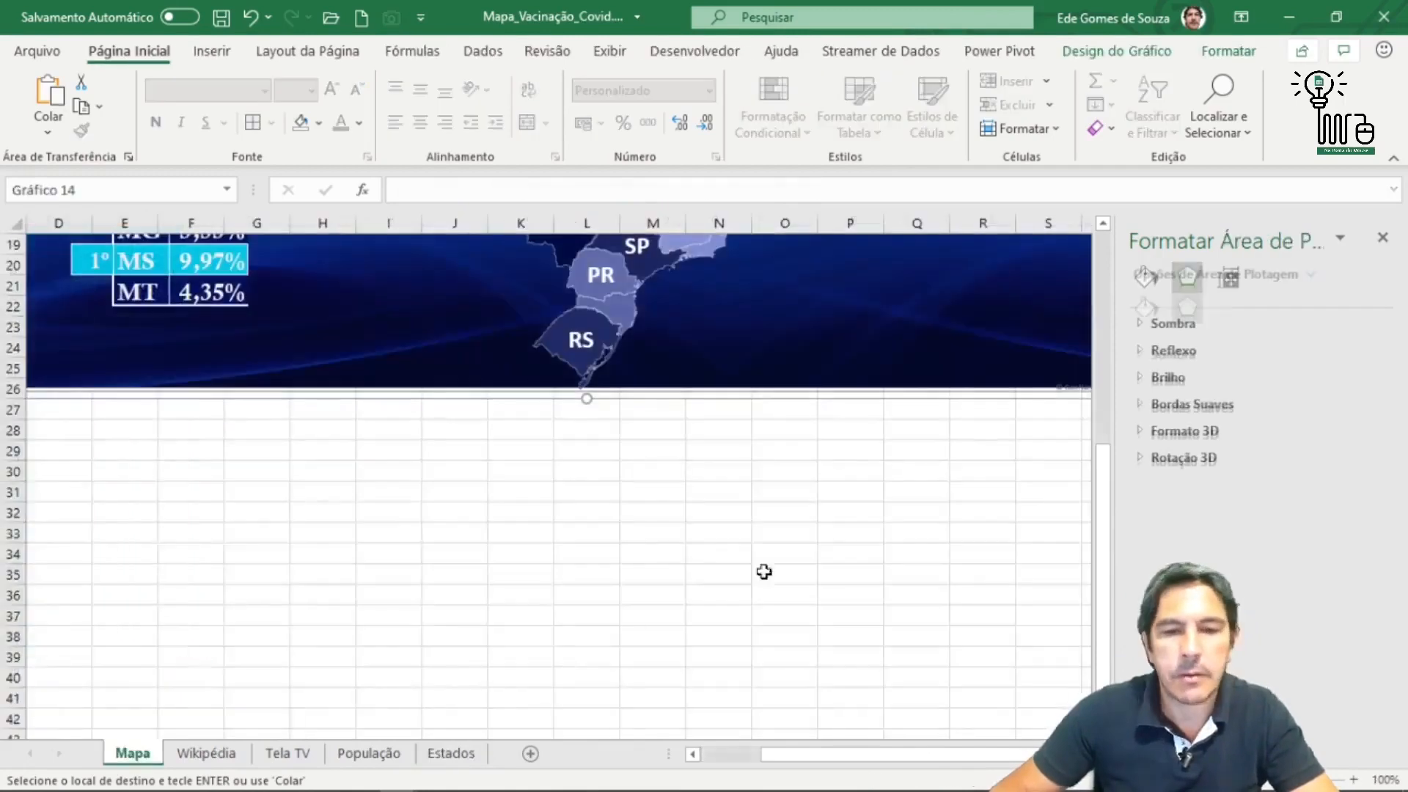
{"action": "scroll", "coordinate": [770, 583], "scroll_direction": "up", "scroll_amount": 6}
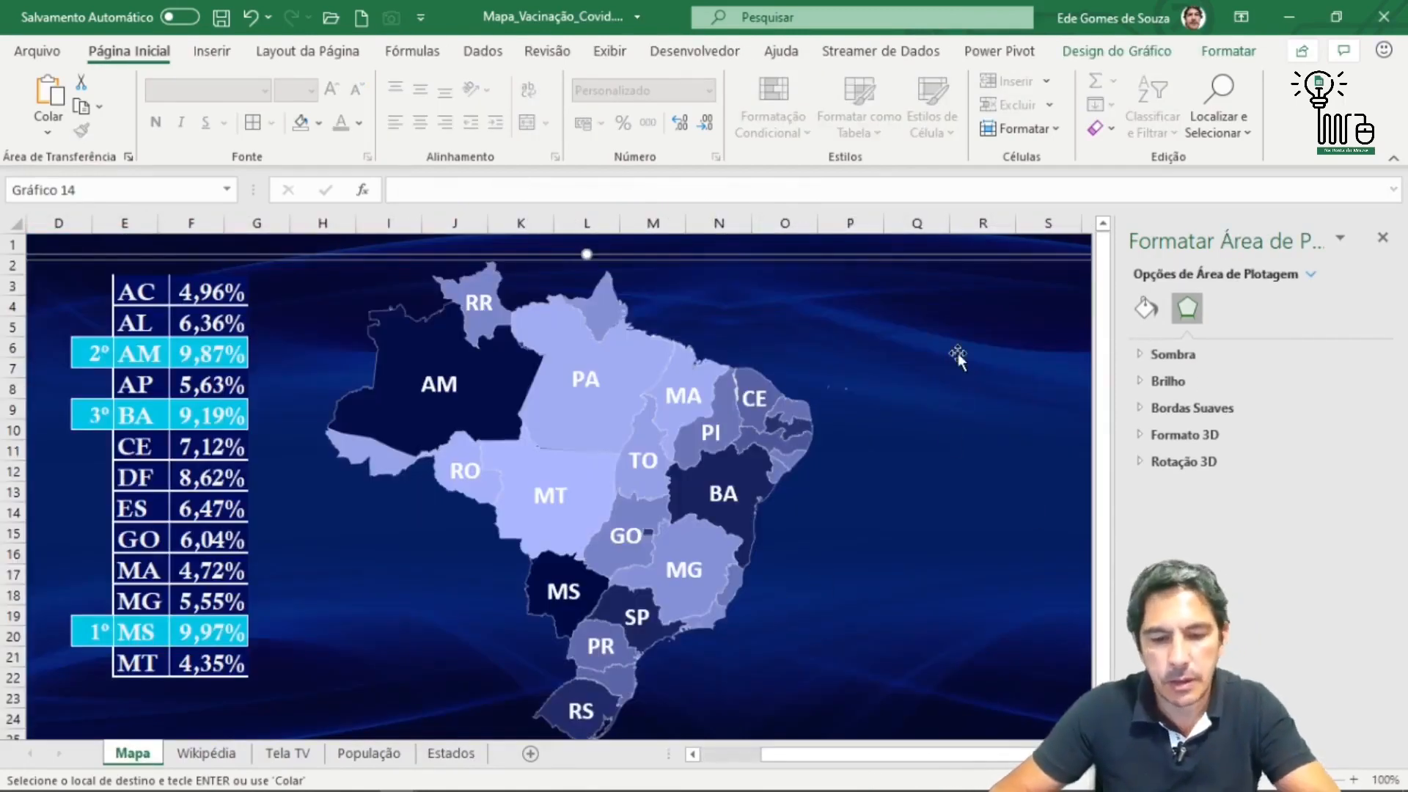
{"action": "left_click", "coordinate": [957, 353]}
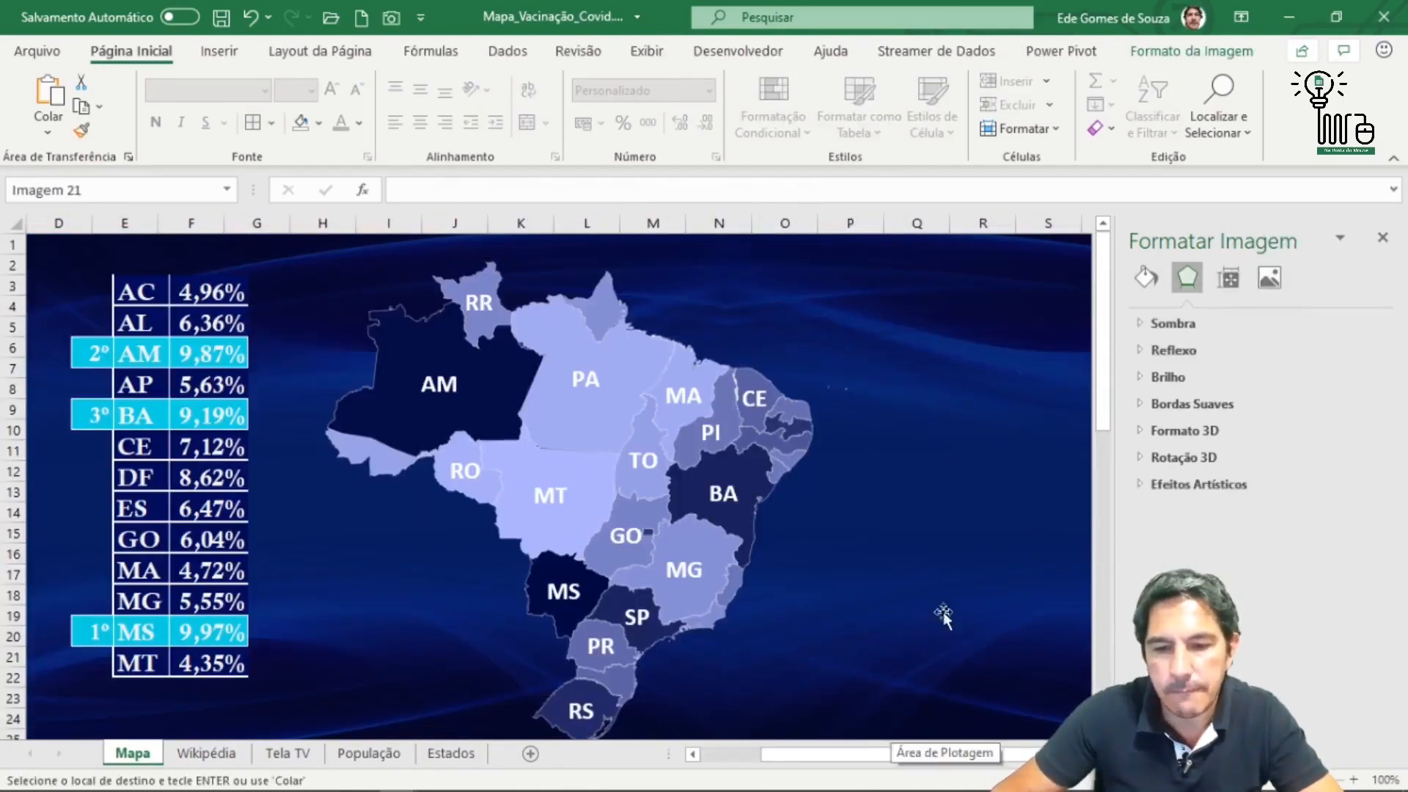
Place the PA to TO table picture on the dark background east of the Brazil map and scale it to span about rows 2 to 23.
{"action": "scroll", "coordinate": [938, 609], "scroll_direction": "down", "scroll_amount": 6}
{"action": "left_click_drag", "start_coordinate": [418, 629], "coordinate": [921, 221]}
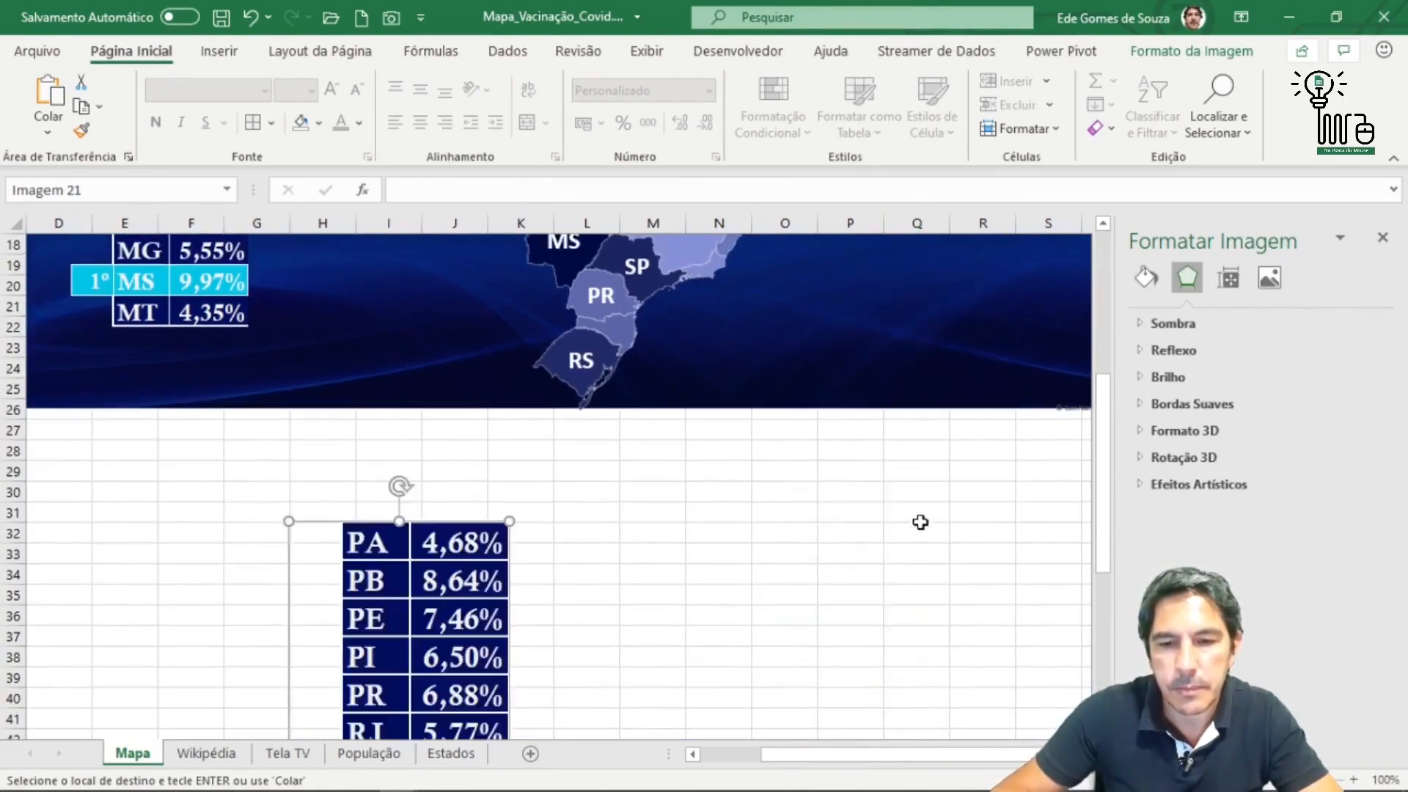
{"action": "scroll", "coordinate": [593, 640], "scroll_direction": "up", "scroll_amount": 4}
{"action": "scroll", "coordinate": [647, 606], "scroll_direction": "down", "scroll_amount": 6}
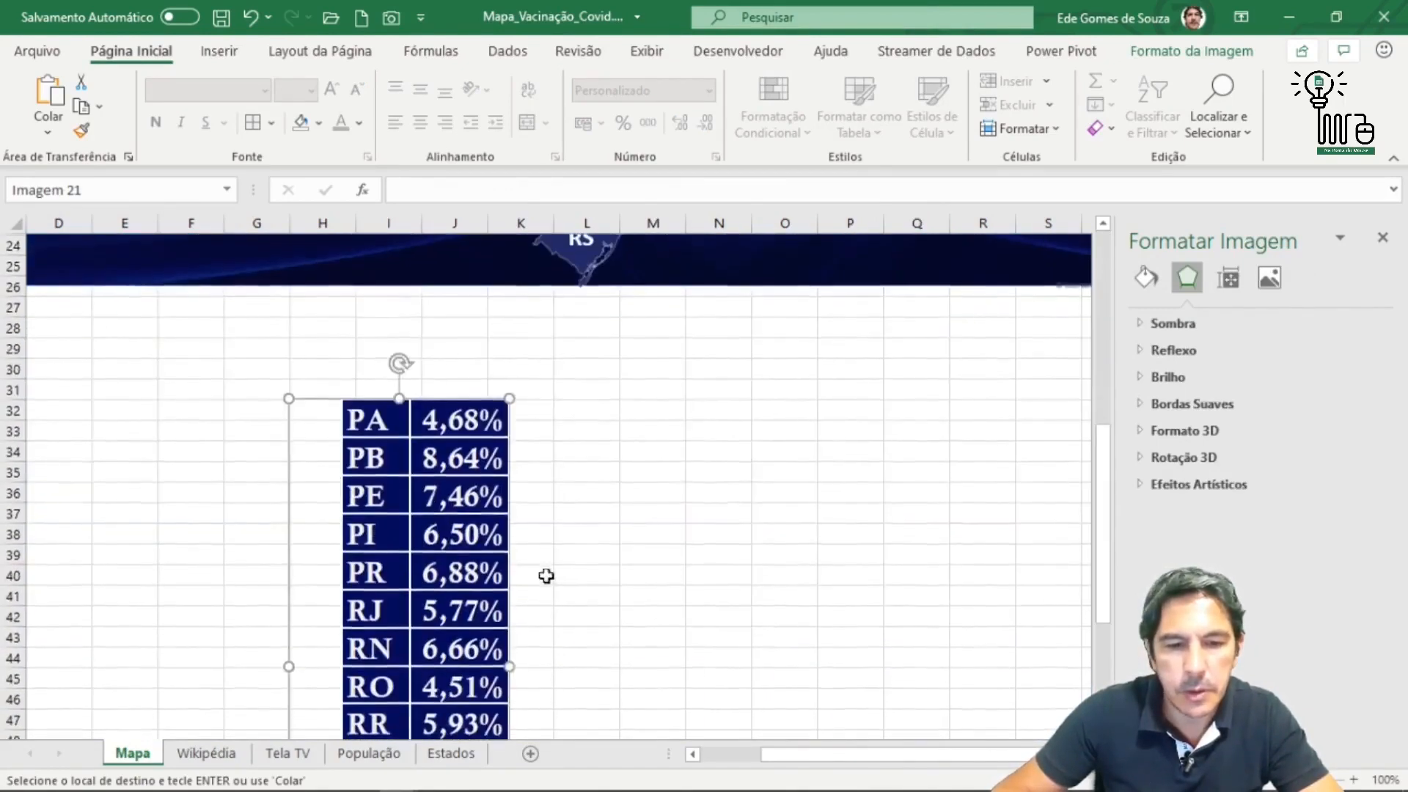
{"action": "left_click_drag", "start_coordinate": [482, 447], "coordinate": [967, 414]}
Lower the AC to MT table picture to start at about row 6 and shift the PA to TO picture east to columns U to W.
{"action": "left_click_drag", "start_coordinate": [165, 444], "coordinate": [162, 504]}
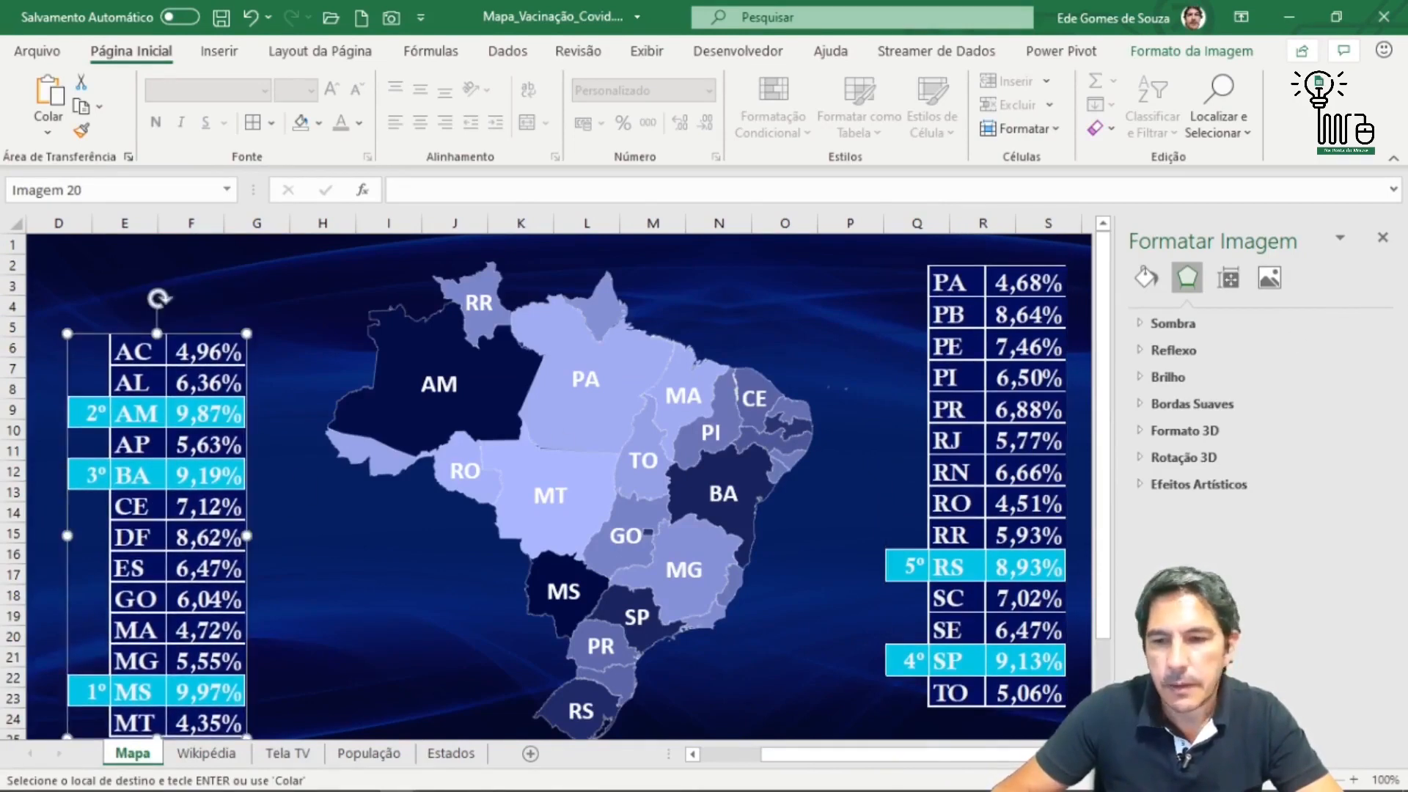
{"action": "left_click", "coordinate": [1382, 239]}
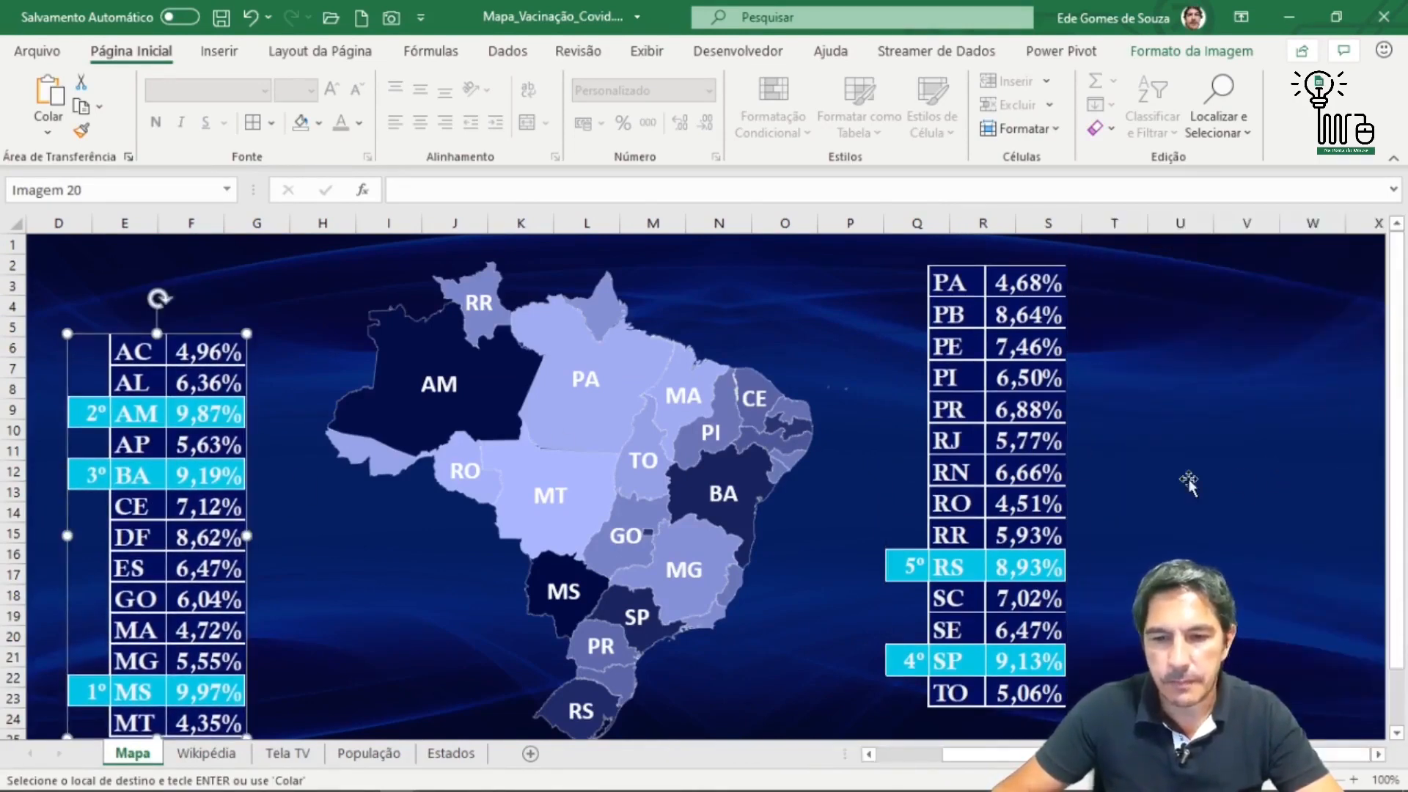
{"action": "left_click_drag", "start_coordinate": [1010, 423], "coordinate": [1260, 472]}
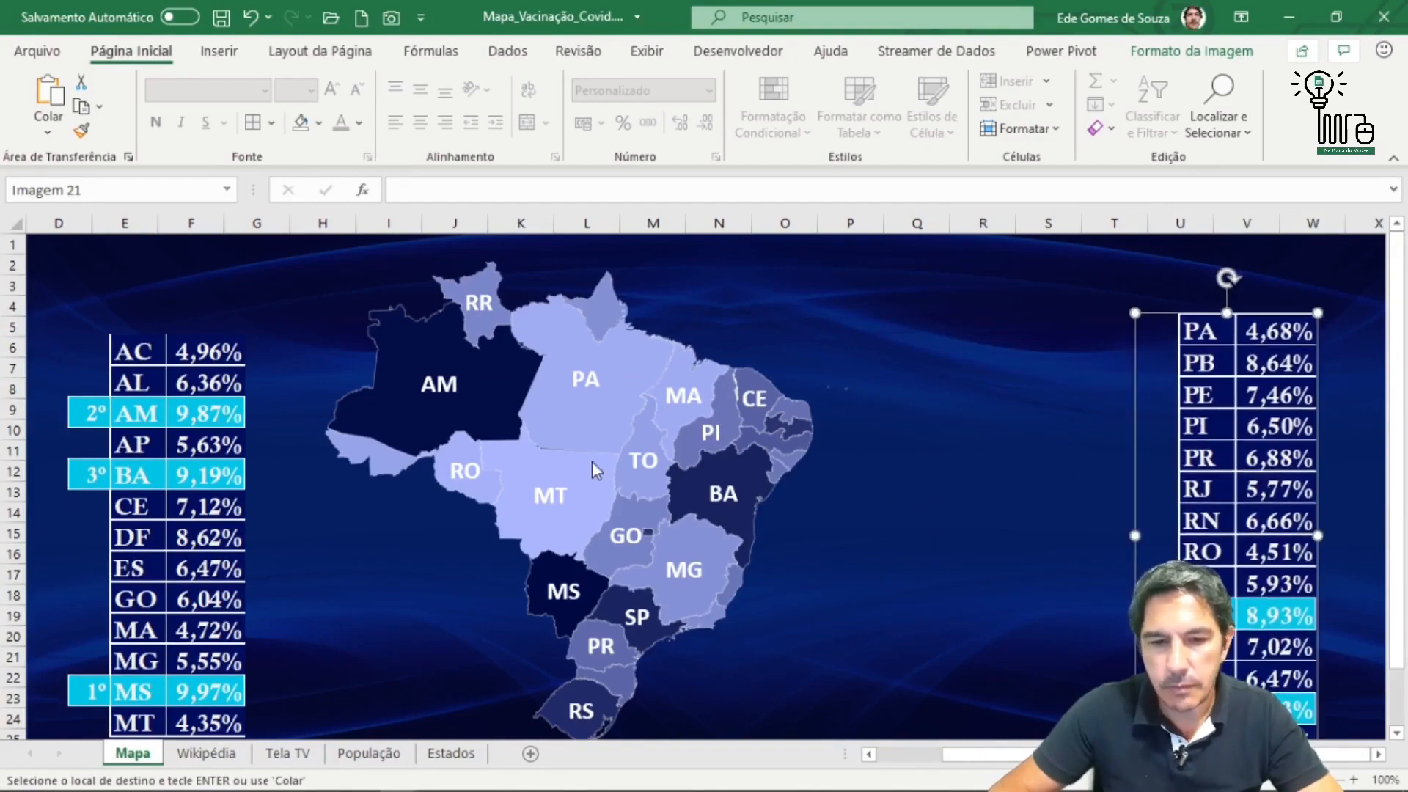
Move the map chart midway between the two tables and place the AC to MT picture across columns E to G, starting at row 5.
{"action": "left_click", "coordinate": [690, 299]}
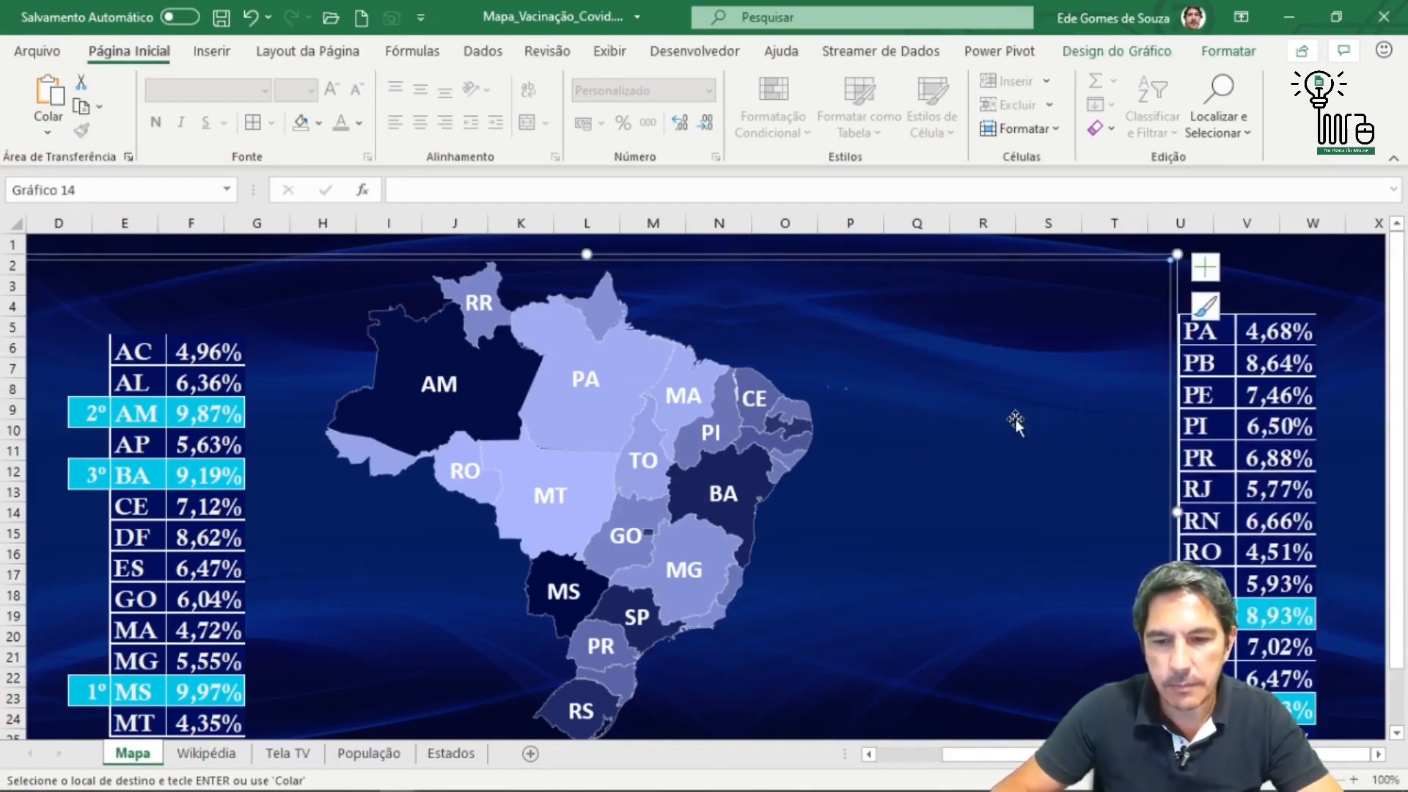
{"action": "scroll", "coordinate": [1015, 420], "scroll_direction": "down", "scroll_amount": 2}
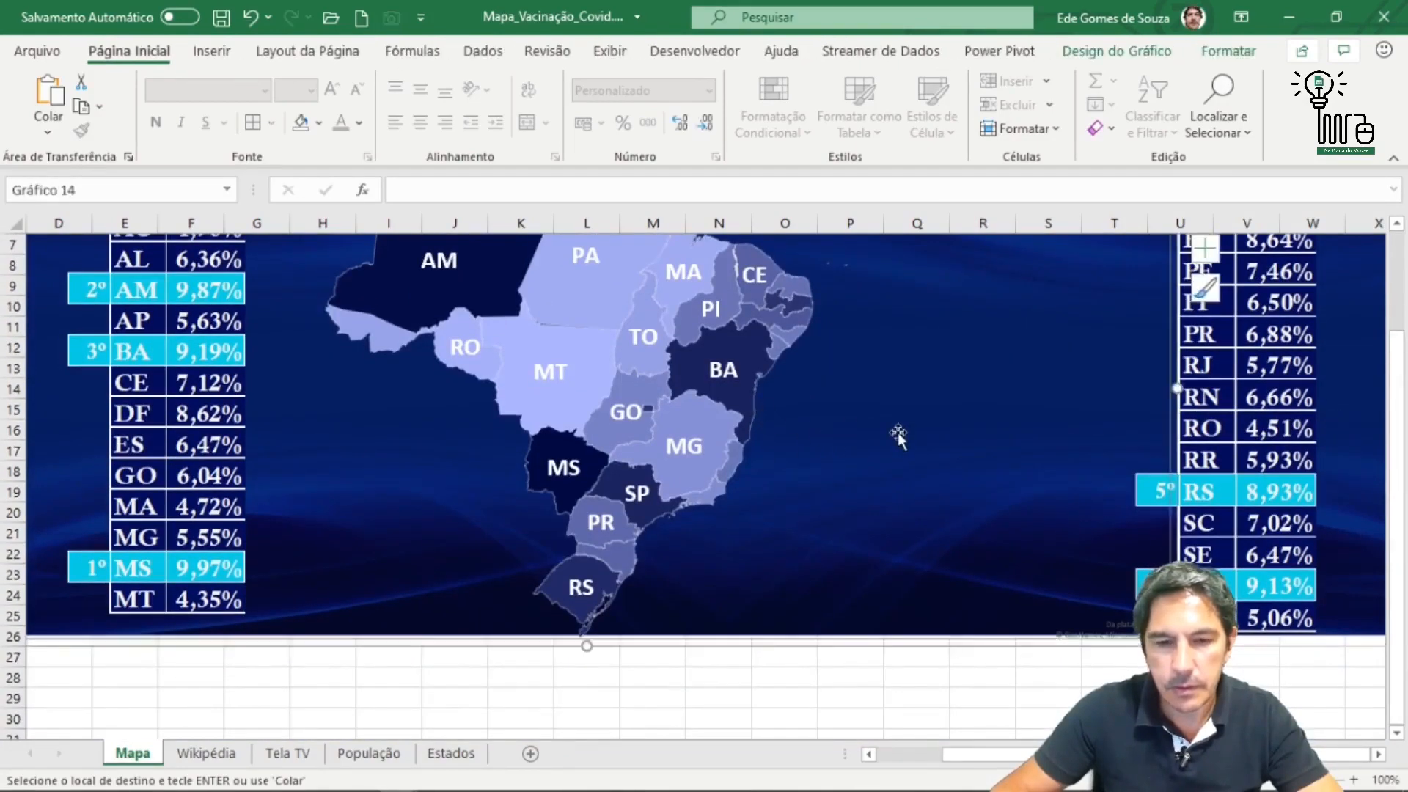
{"action": "left_click", "coordinate": [1339, 355]}
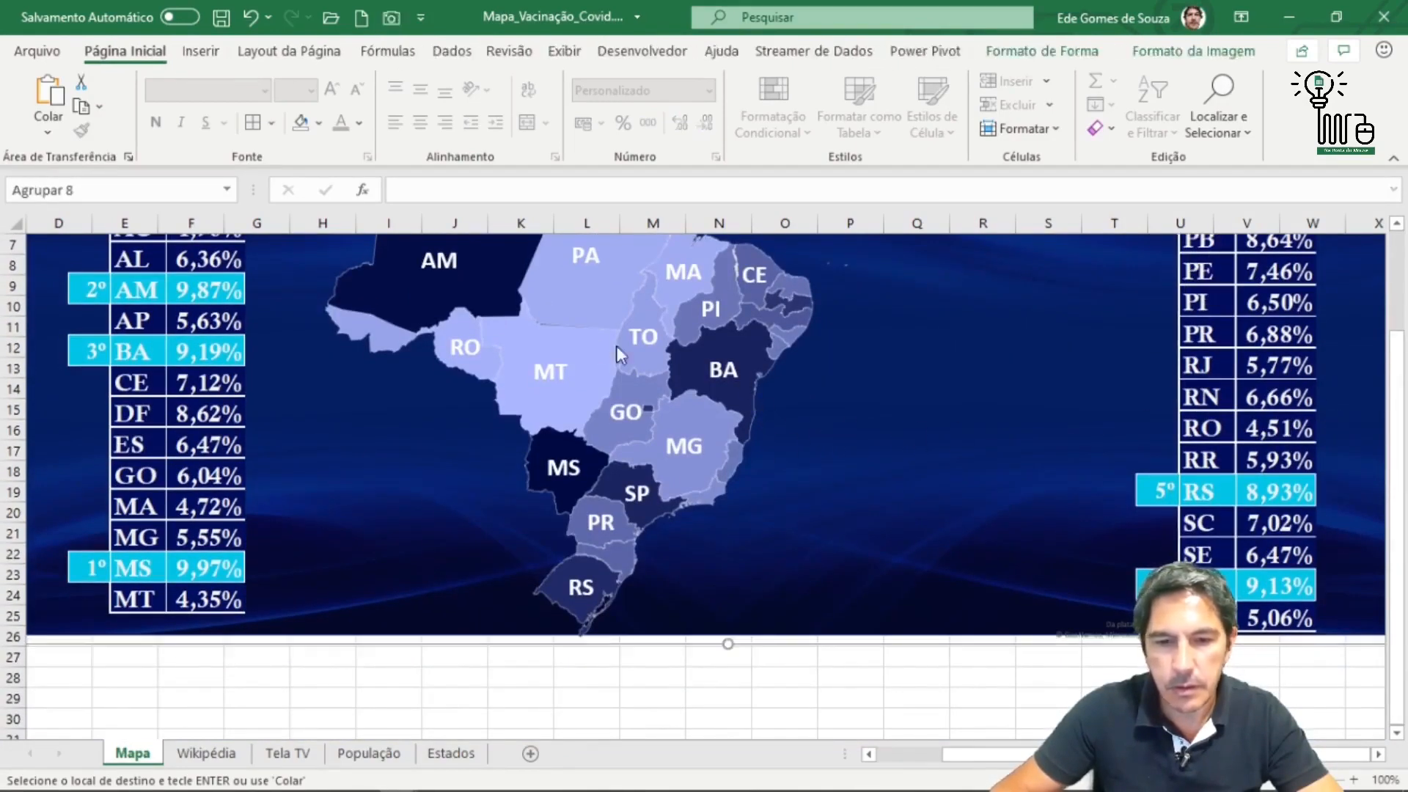
{"action": "left_click", "coordinate": [584, 340]}
{"action": "scroll", "coordinate": [597, 355], "scroll_direction": "up", "scroll_amount": 2}
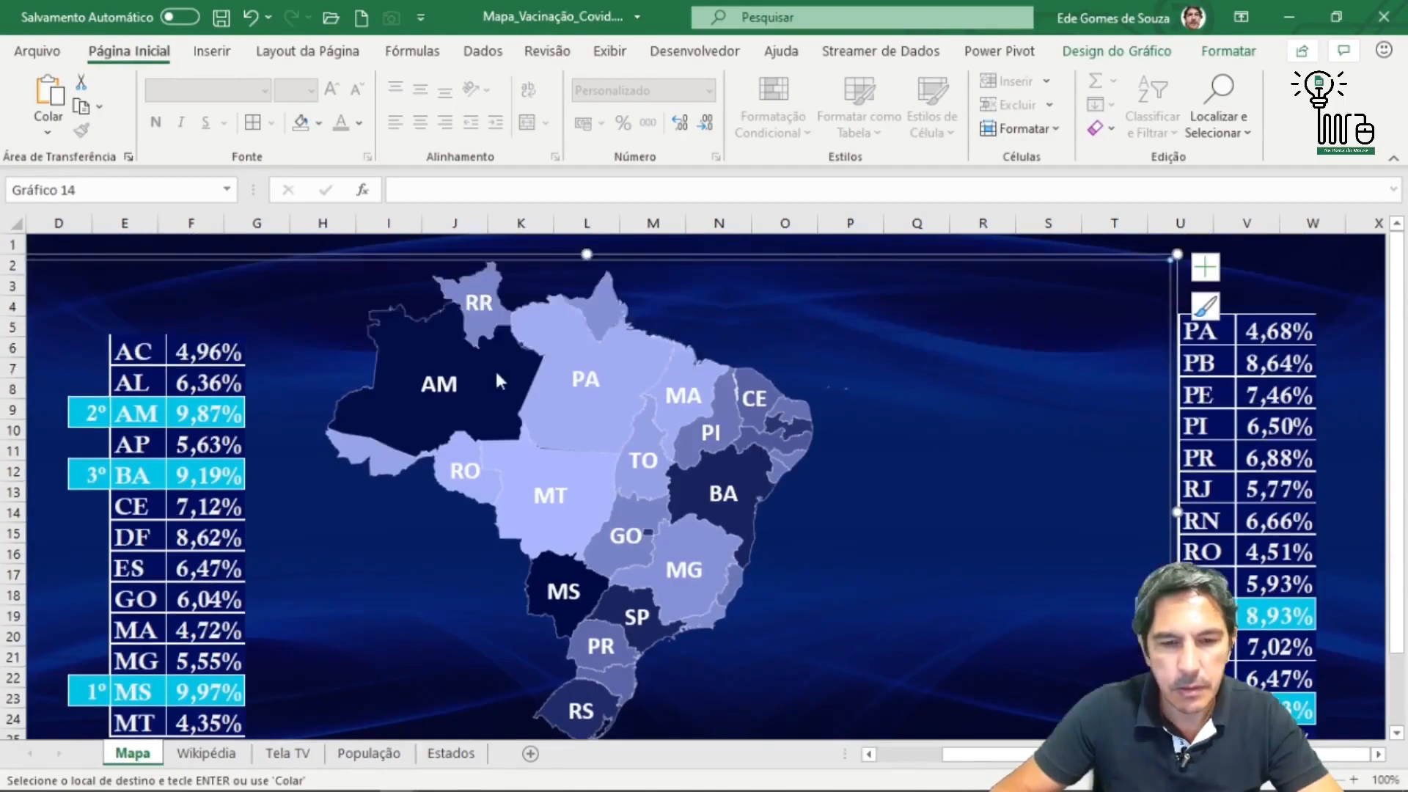
{"action": "left_click_drag", "start_coordinate": [446, 254], "coordinate": [585, 341]}
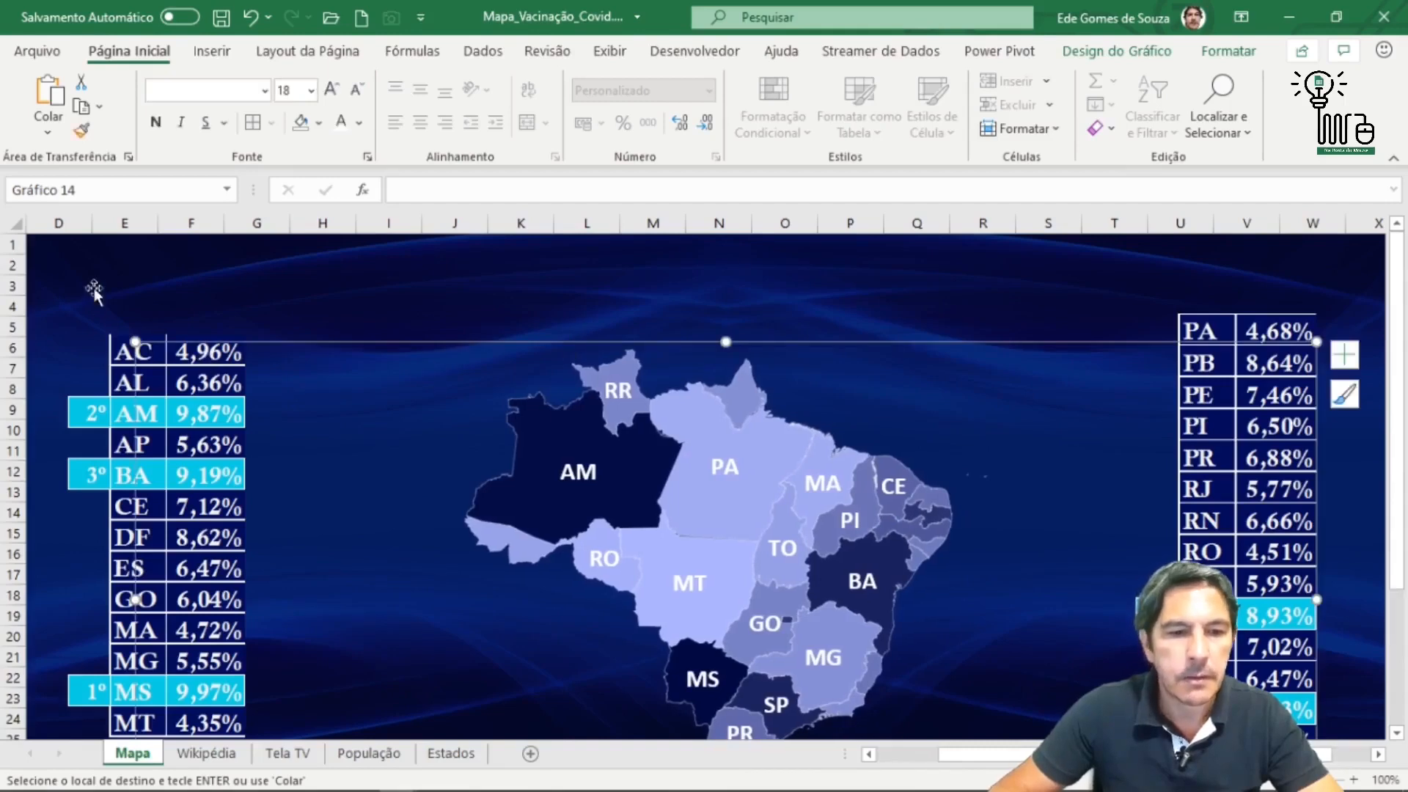
{"action": "left_click", "coordinate": [113, 374]}
{"action": "left_click_drag", "start_coordinate": [151, 380], "coordinate": [197, 357]}
Stretch the dark background group down to about row 33 so it covers the southern part of the map.
{"action": "scroll", "coordinate": [661, 451], "scroll_direction": "down", "scroll_amount": 5}
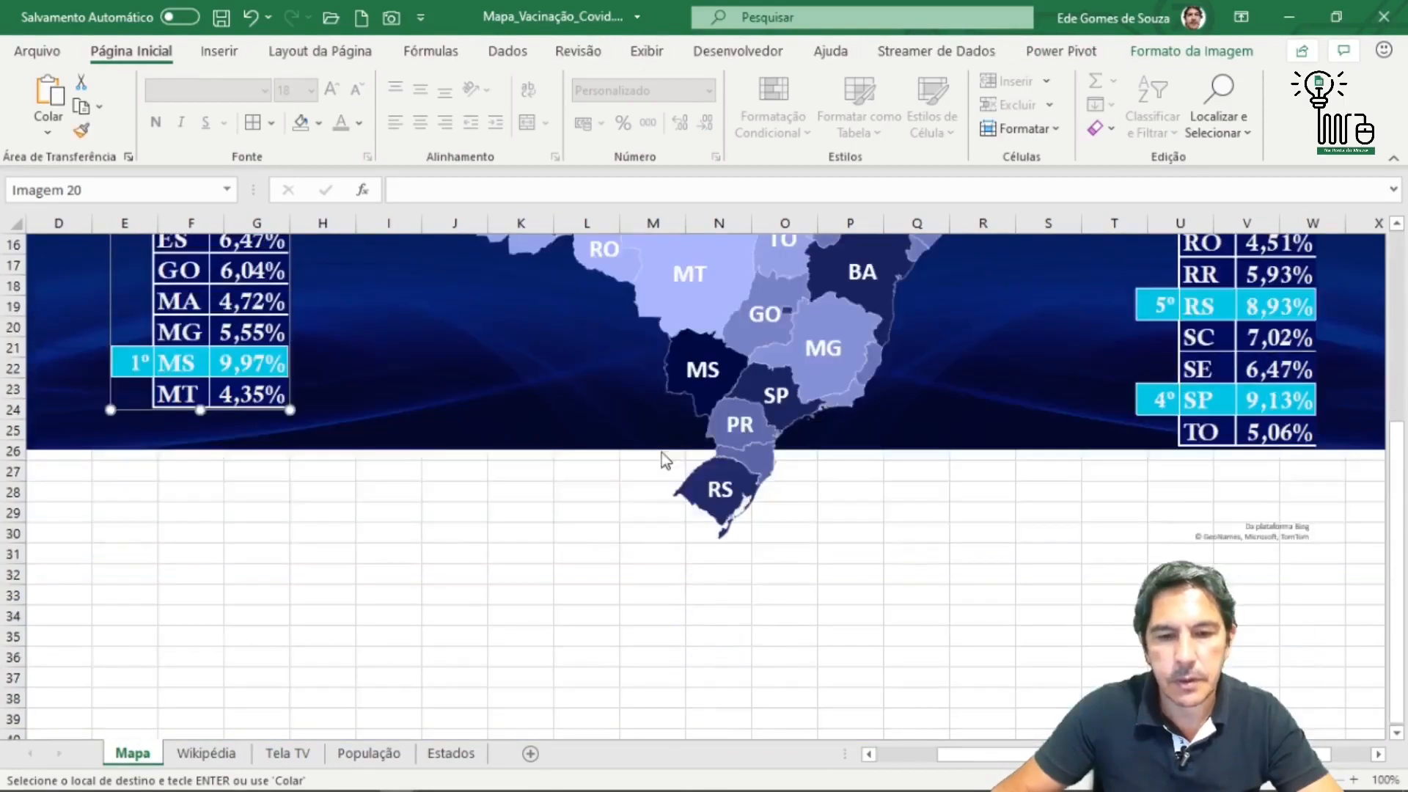
{"action": "left_click", "coordinate": [1032, 414]}
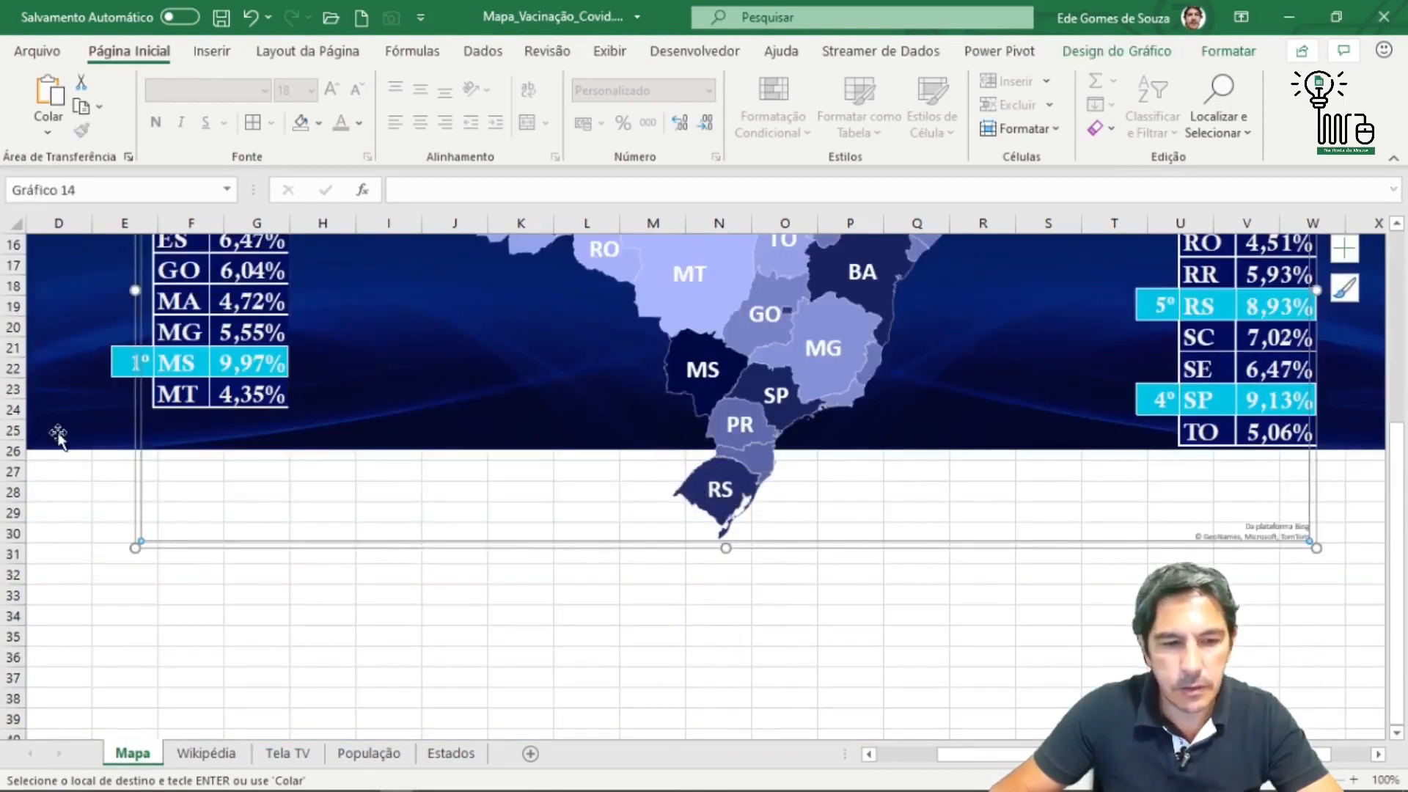
{"action": "left_click", "coordinate": [159, 432]}
{"action": "left_click_drag", "start_coordinate": [727, 462], "coordinate": [728, 603]}
{"action": "scroll", "coordinate": [570, 551], "scroll_direction": "up", "scroll_amount": 5}
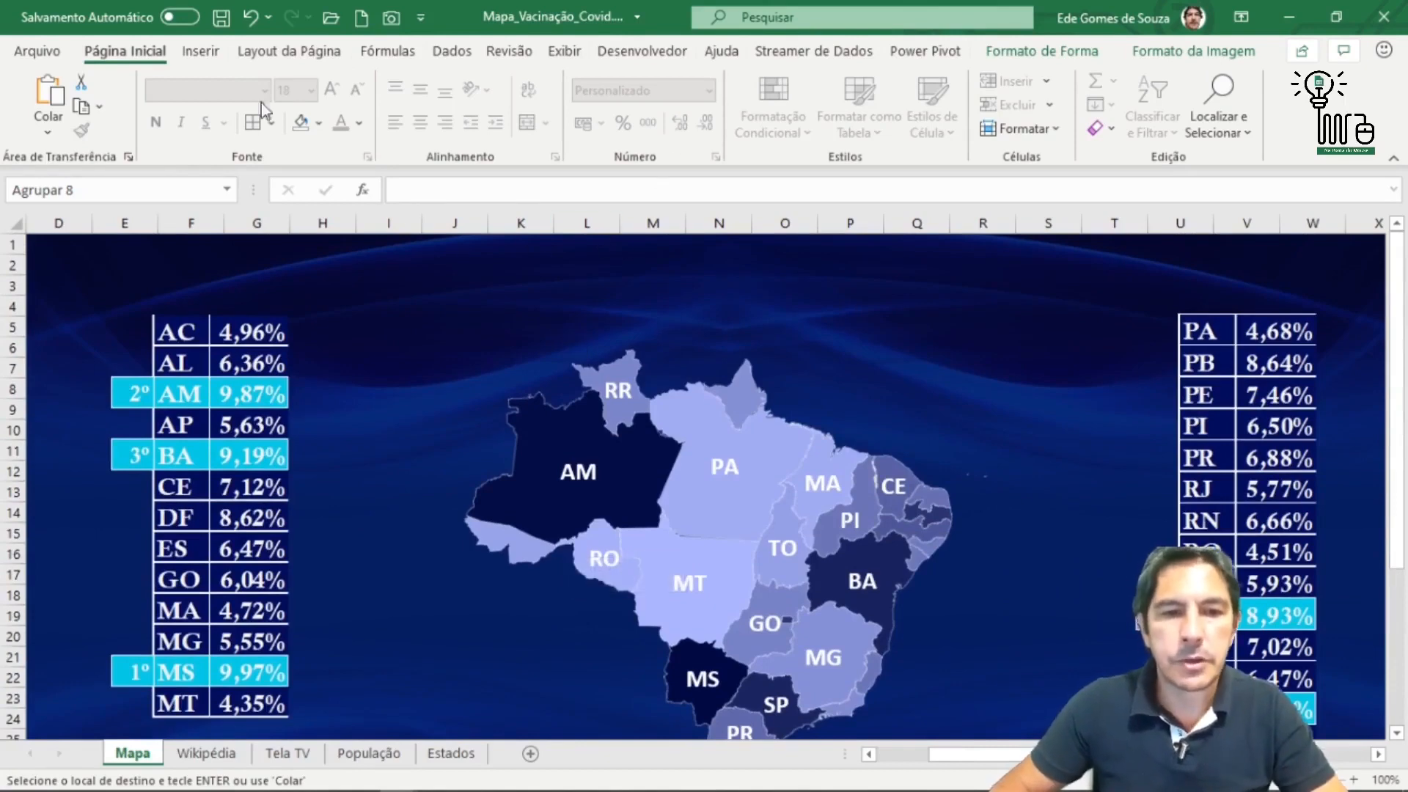
Insert a text box about 2.09 cm high and 22.44 cm wide above the map and center it between the two tables.
{"action": "left_click", "coordinate": [516, 337]}
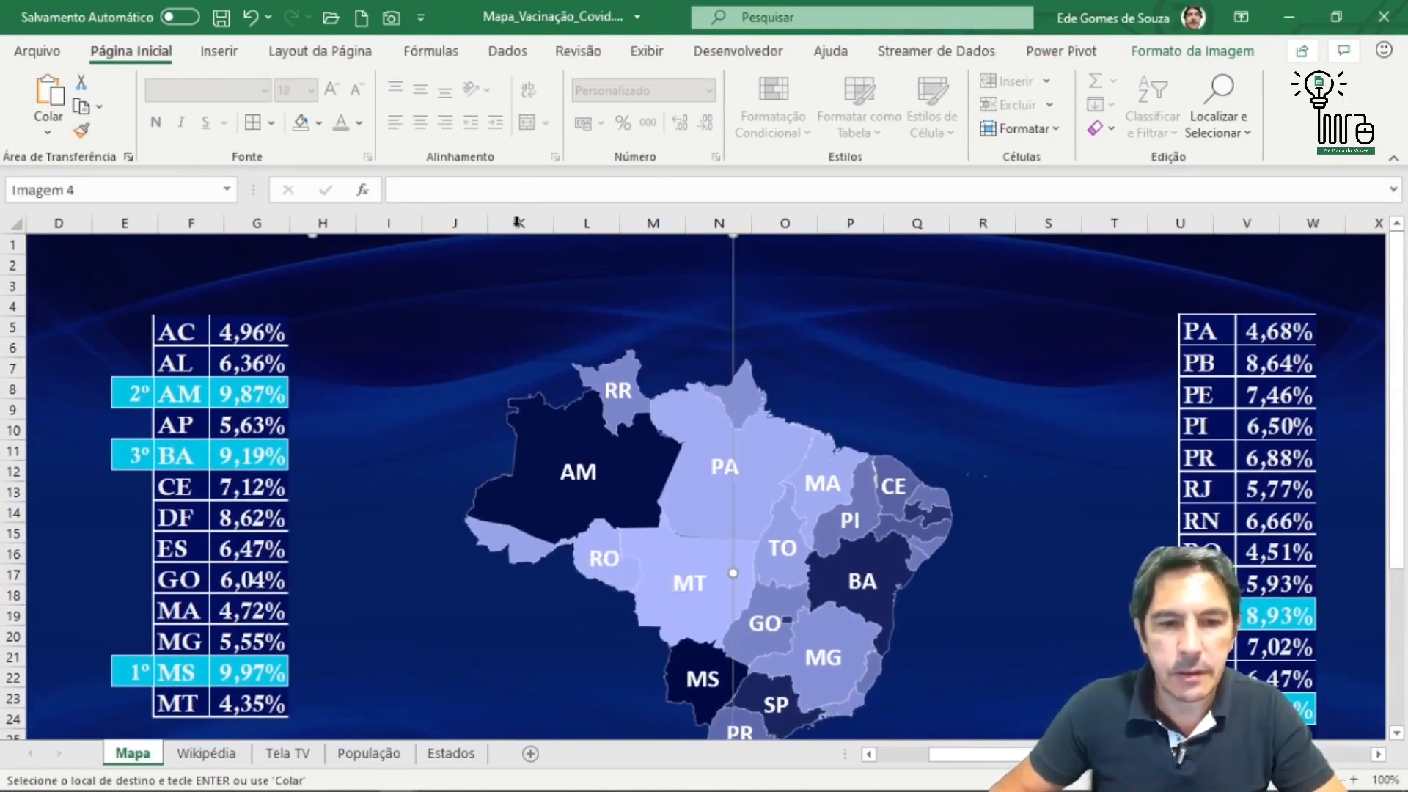
{"action": "left_click", "coordinate": [219, 51]}
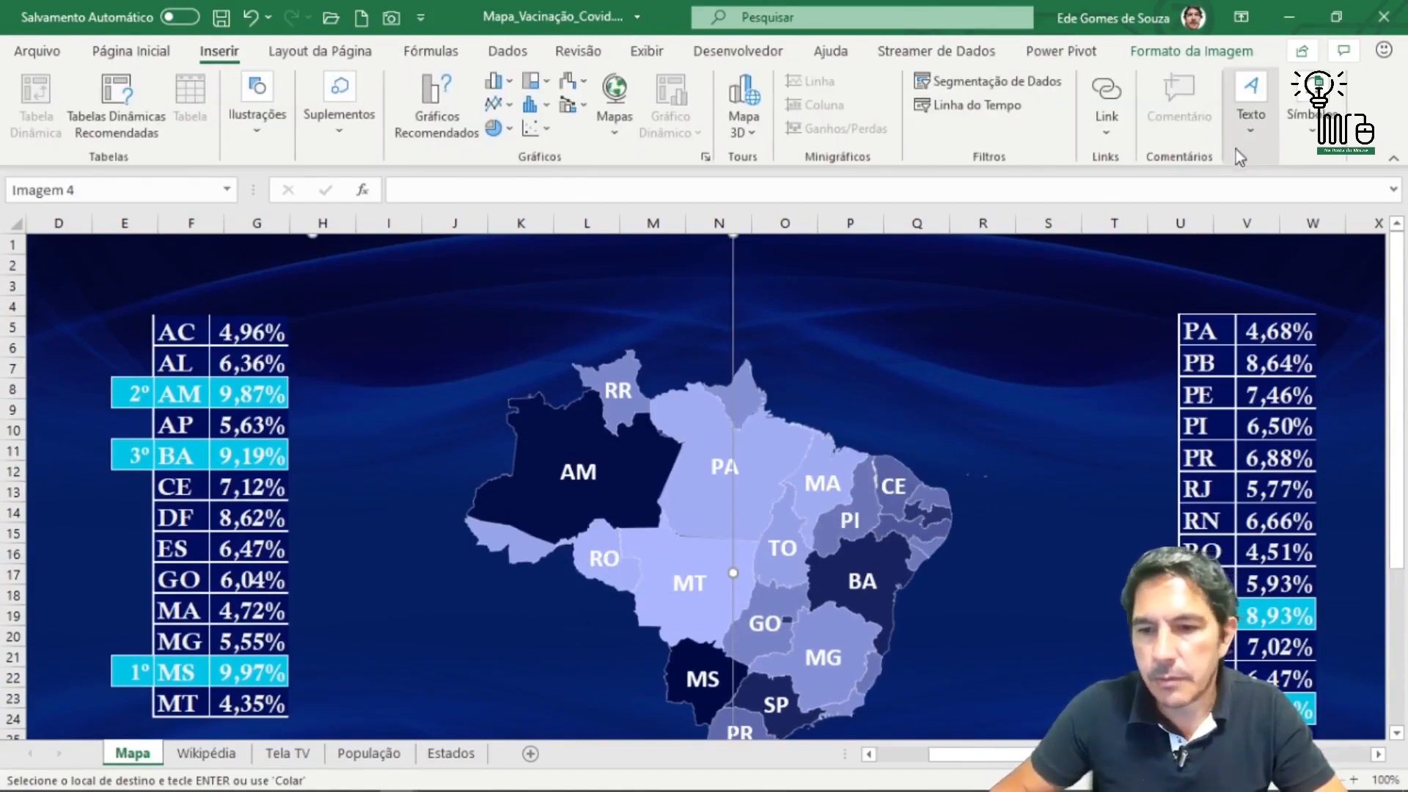
{"action": "left_click", "coordinate": [1252, 132]}
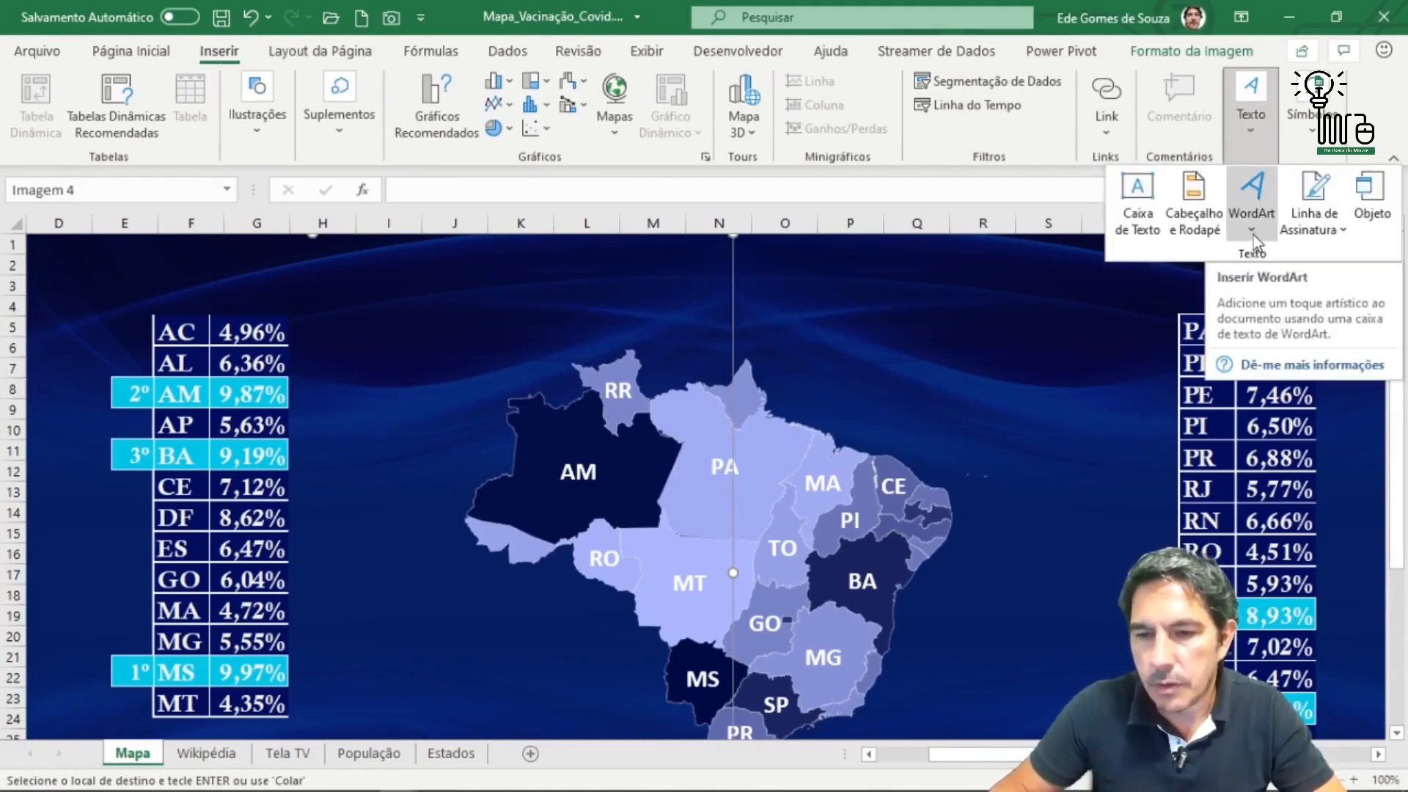
{"action": "left_click", "coordinate": [1136, 202]}
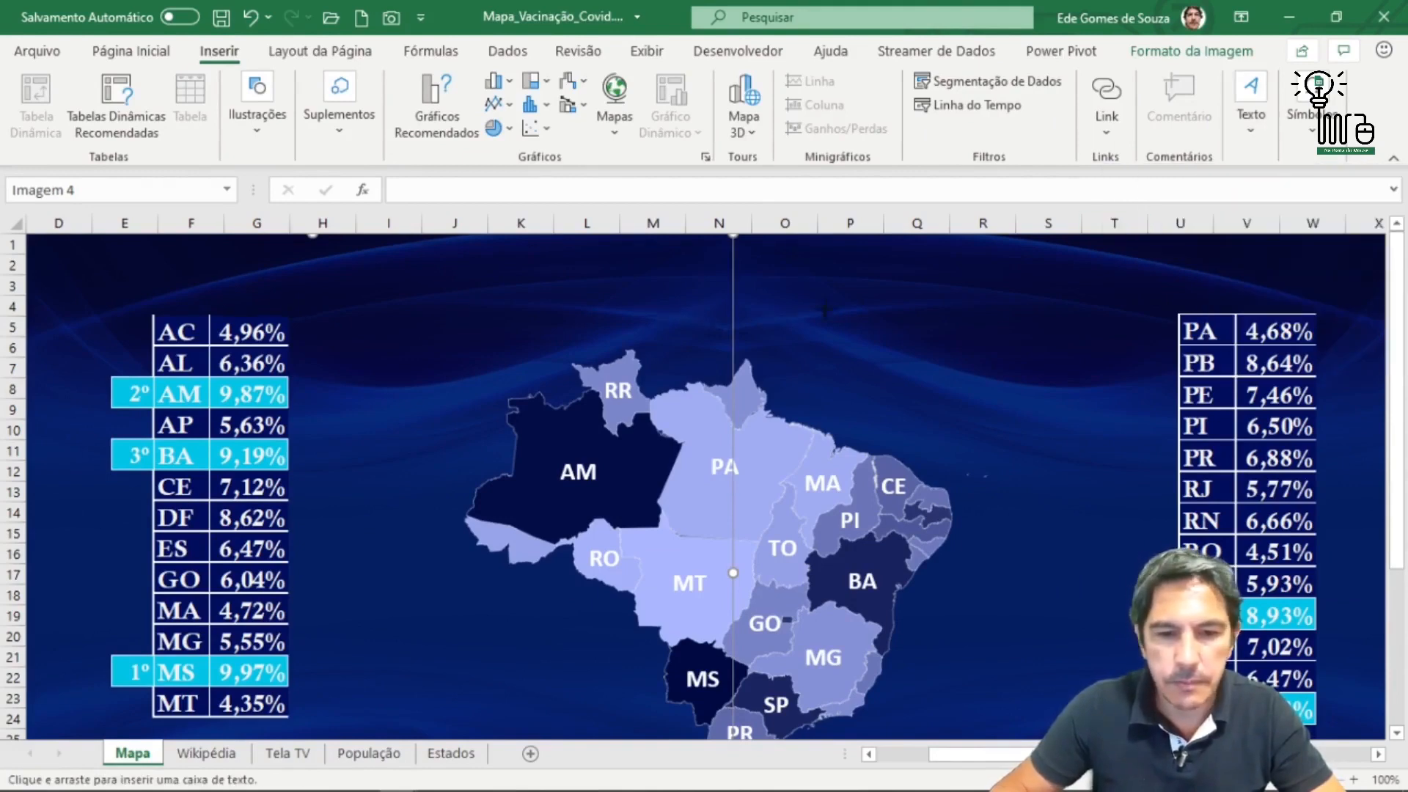
{"action": "left_click_drag", "start_coordinate": [220, 242], "coordinate": [1095, 323]}
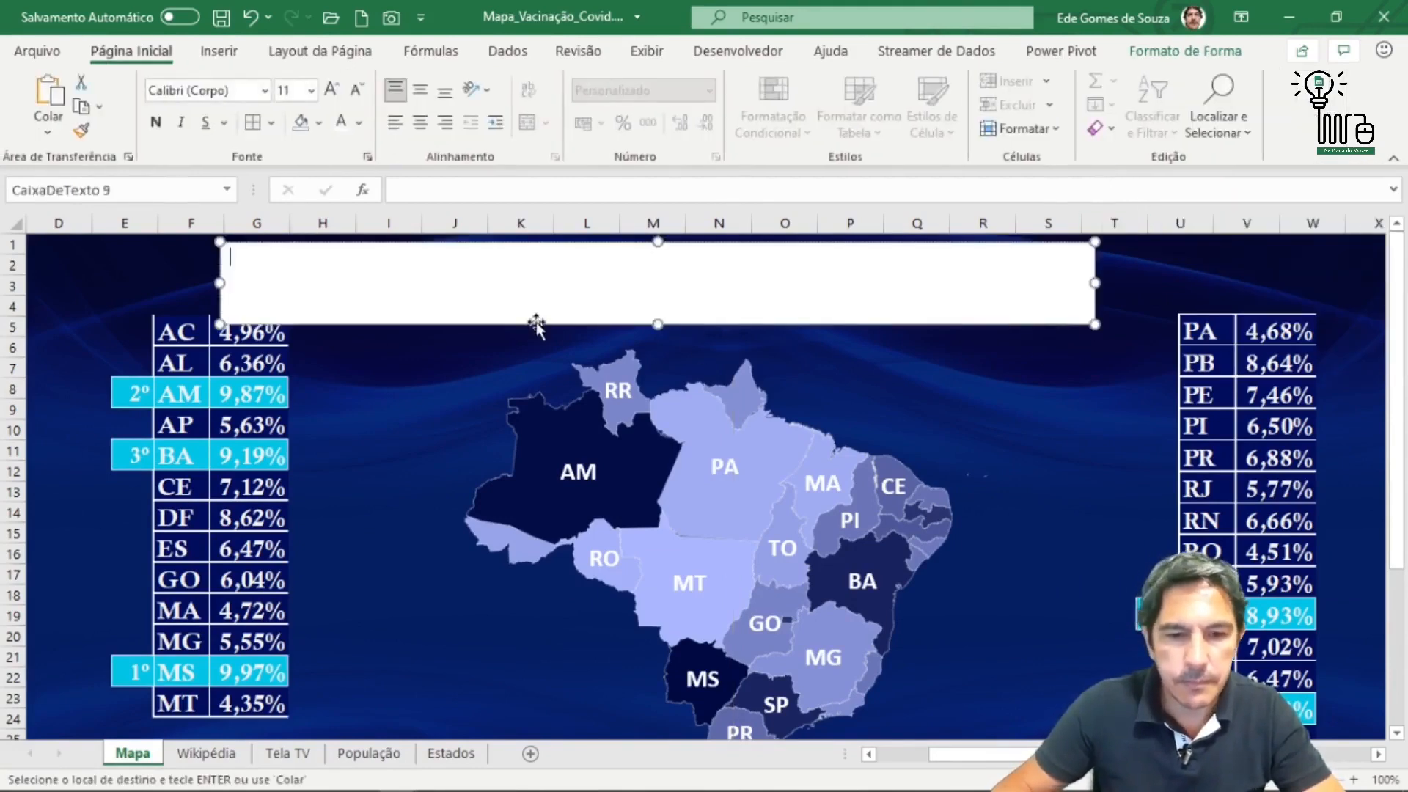
{"action": "mouse_move", "coordinate": [536, 323]}
{"action": "left_mouse_down"}
{"action": "mouse_move", "coordinate": [665, 333]}
{"action": "mouse_move", "coordinate": [539, 330]}
{"action": "mouse_move", "coordinate": [555, 332]}
{"action": "left_mouse_up"}
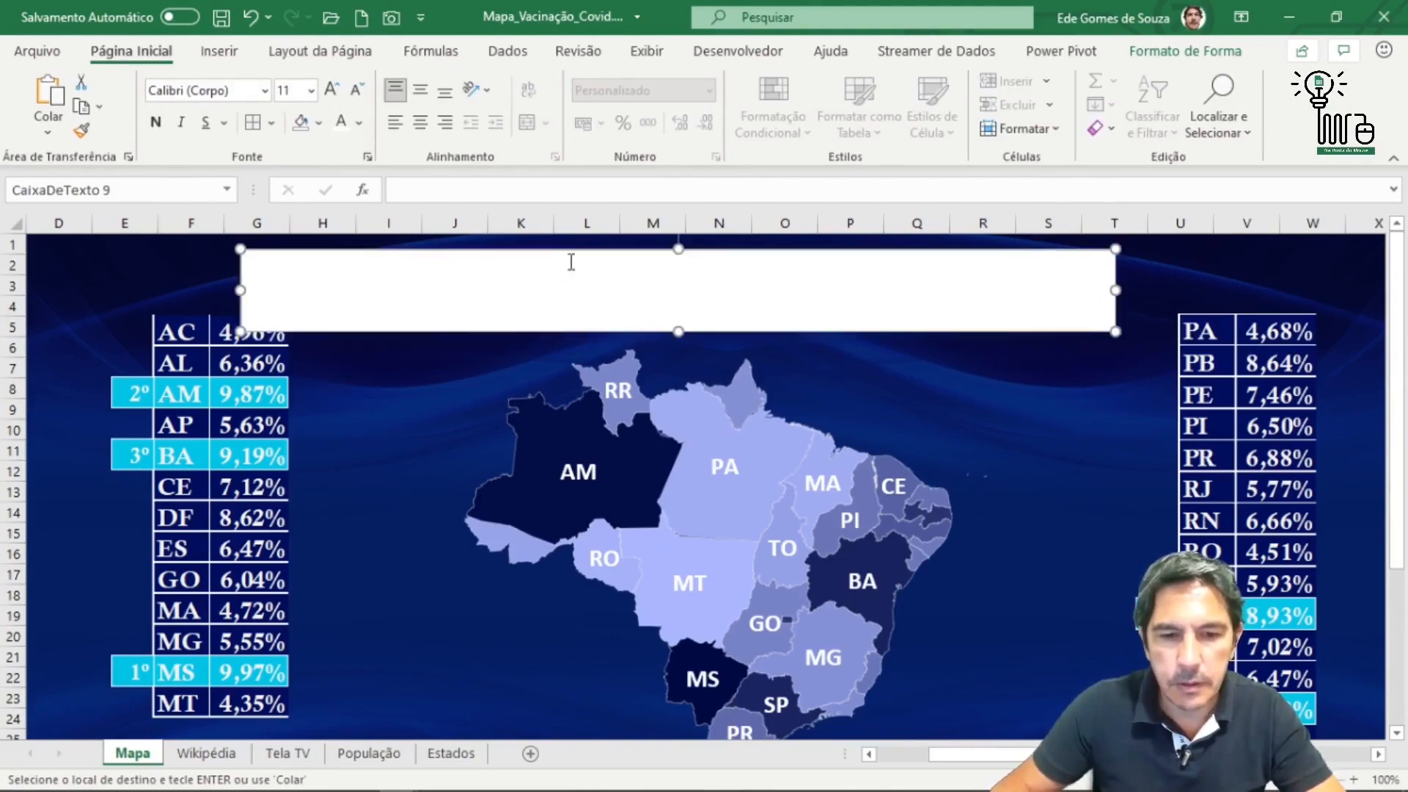
Set the title text box to no fill and no outline.
{"action": "left_click", "coordinate": [1185, 50]}
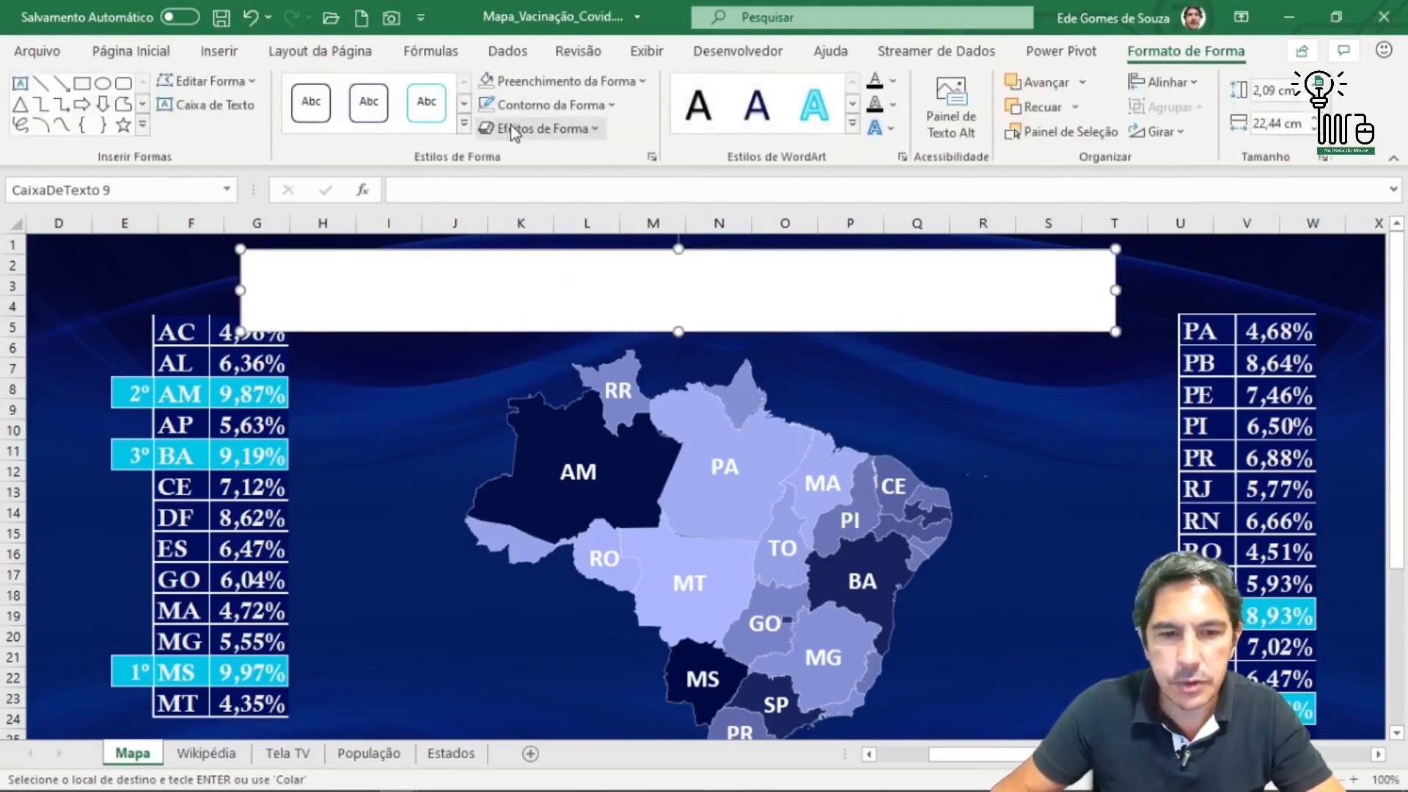
{"action": "left_click", "coordinate": [643, 82]}
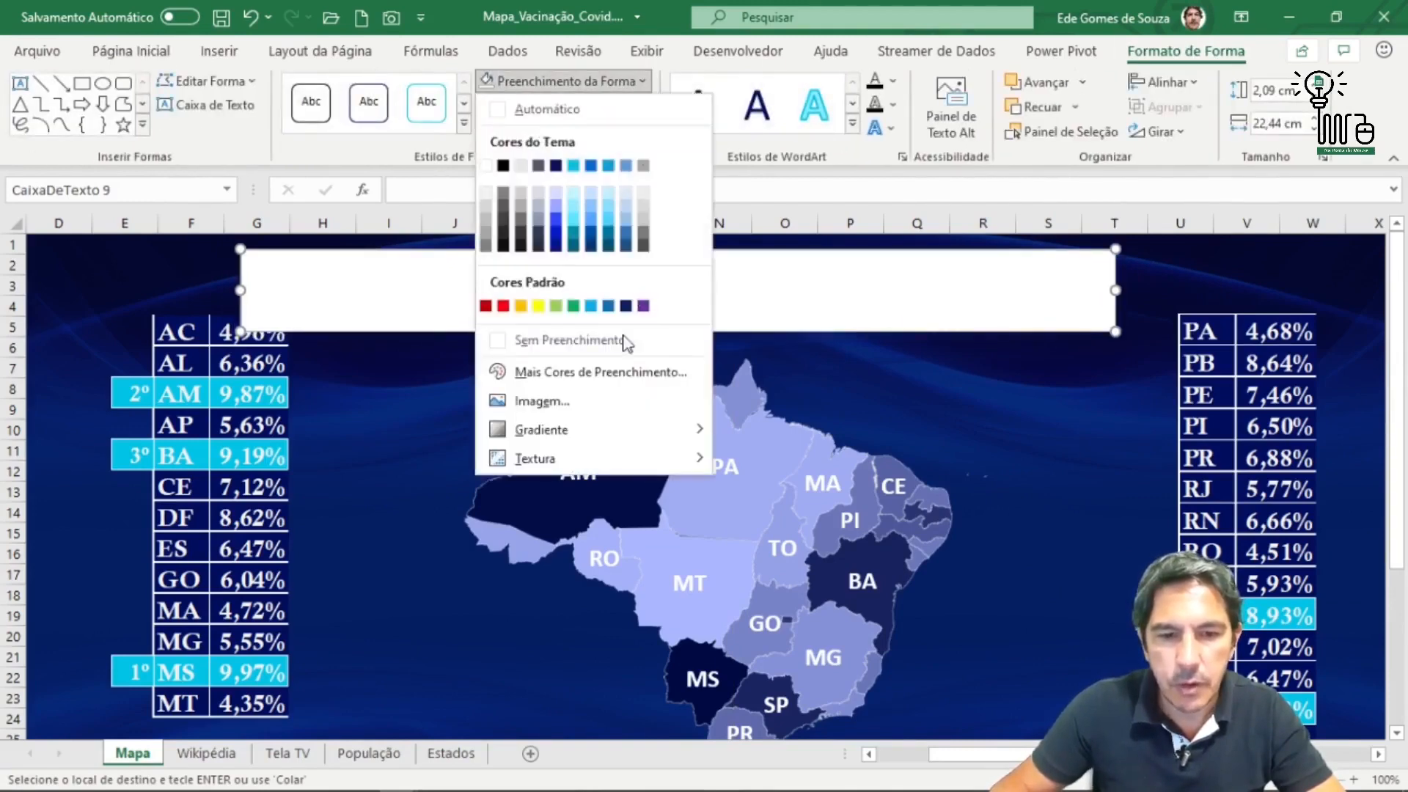
{"action": "left_click", "coordinate": [569, 342]}
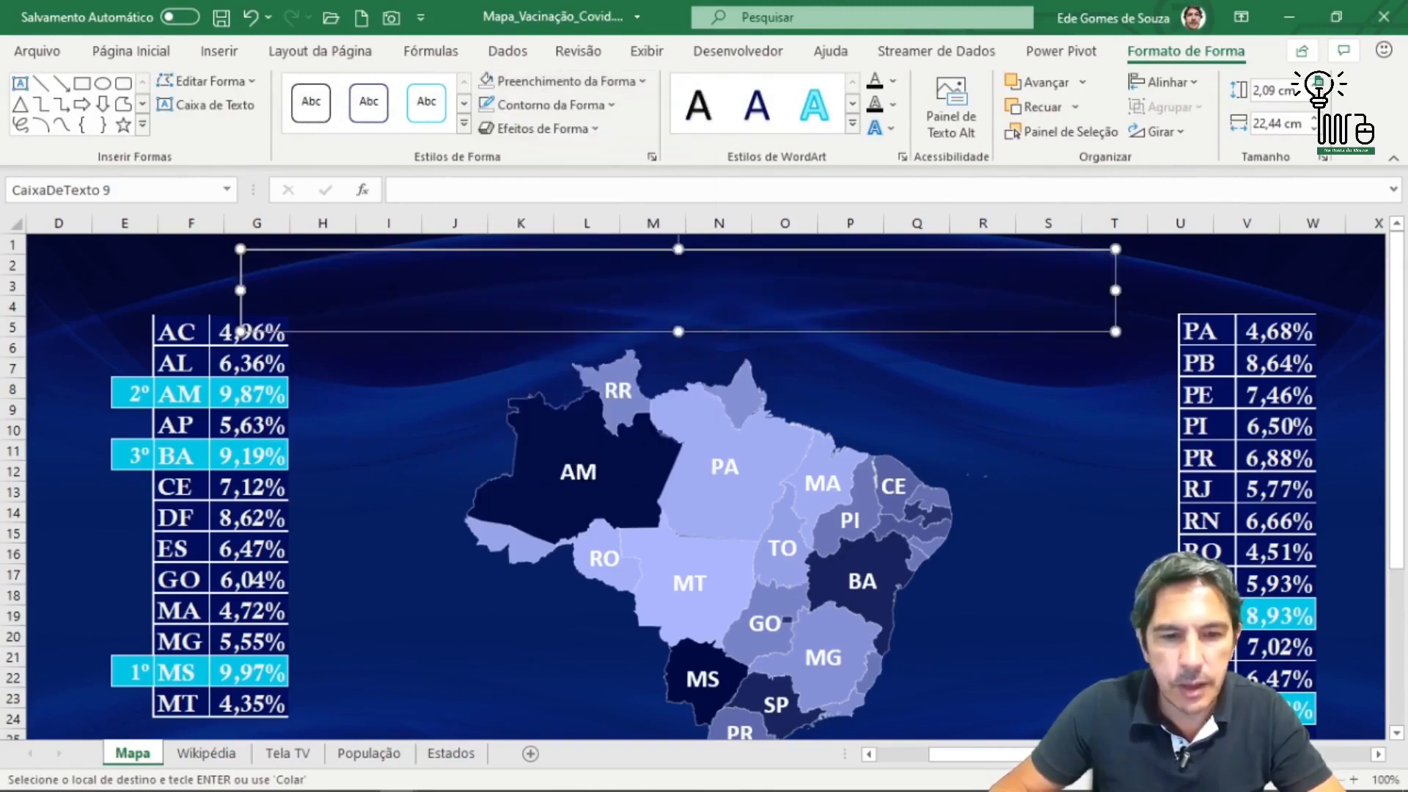
{"action": "left_click", "coordinate": [611, 105]}
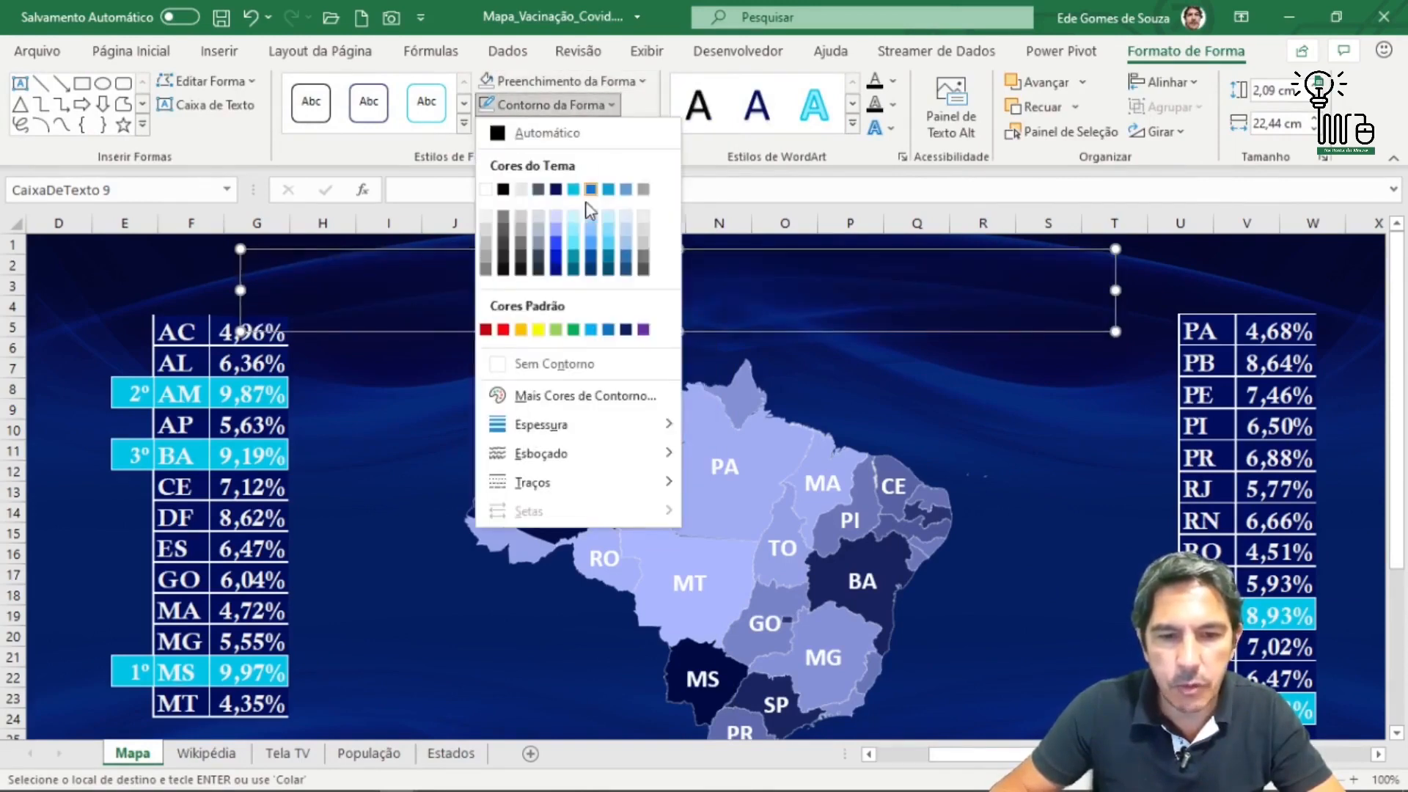
{"action": "left_click", "coordinate": [563, 366]}
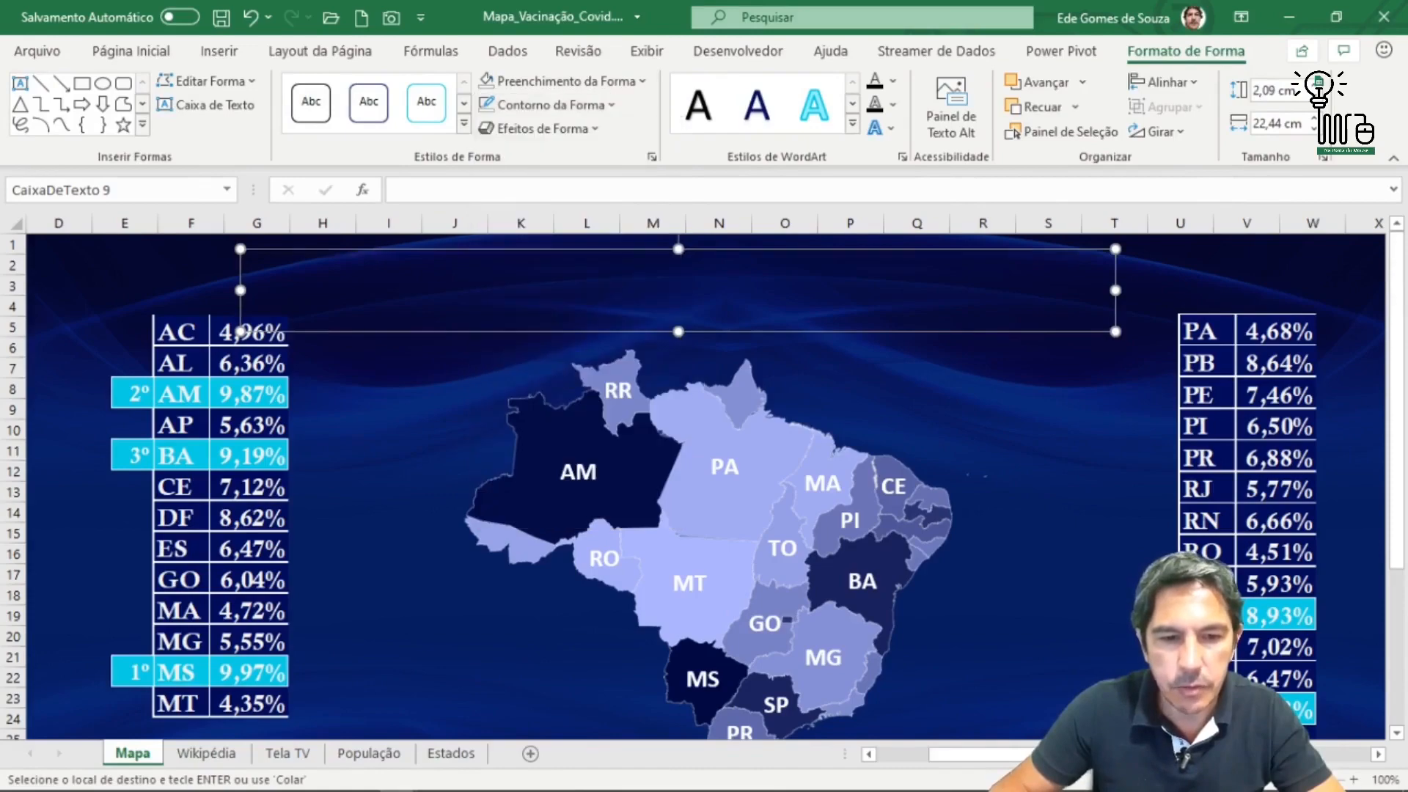
Check the title wording on the Tela TV sheet and enter "VACINAÇÃO - BRASIL - 1ª DOSE" in the text box on the Mapa sheet.
{"action": "left_click", "coordinate": [300, 789]}
{"action": "key", "text": "alt+Tab"}
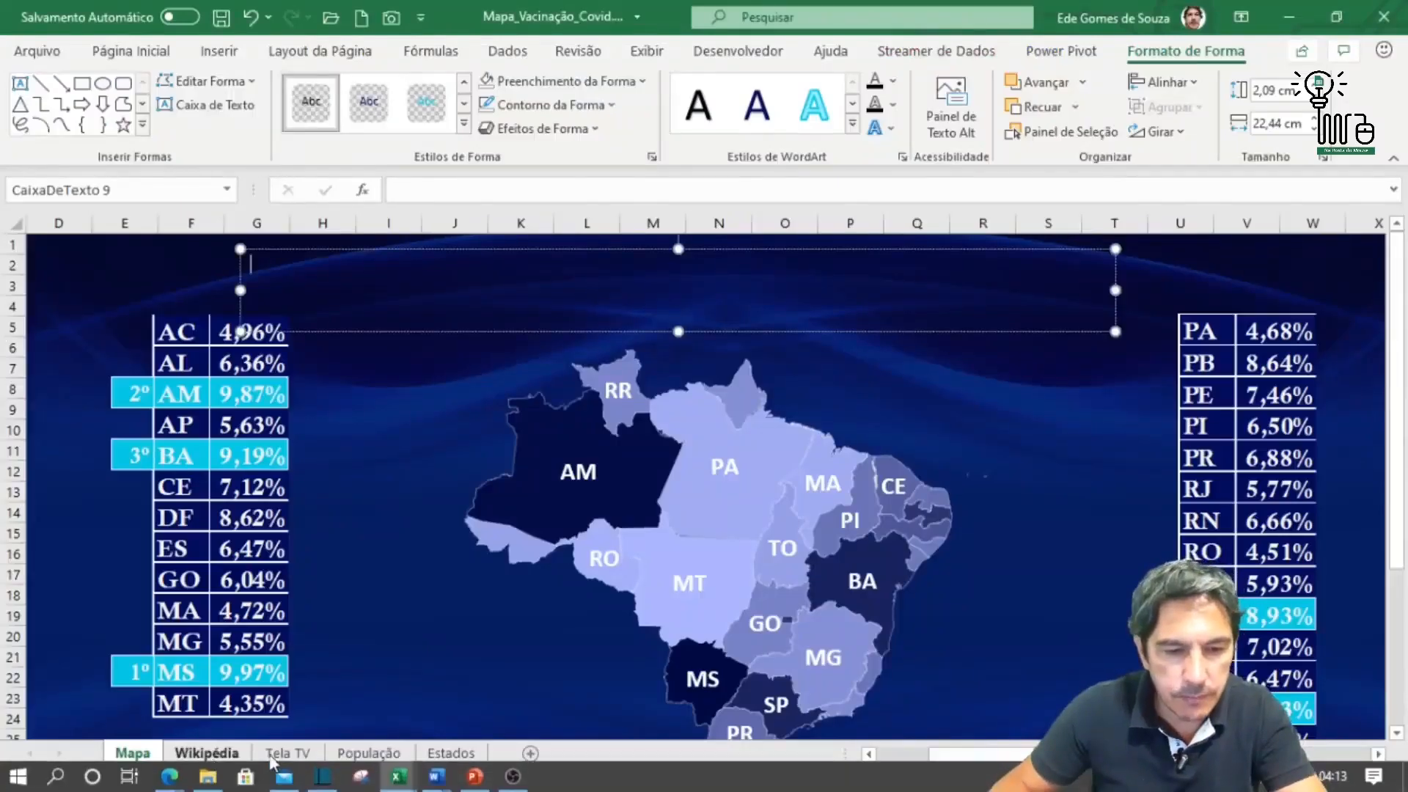
{"action": "left_click", "coordinate": [277, 755]}
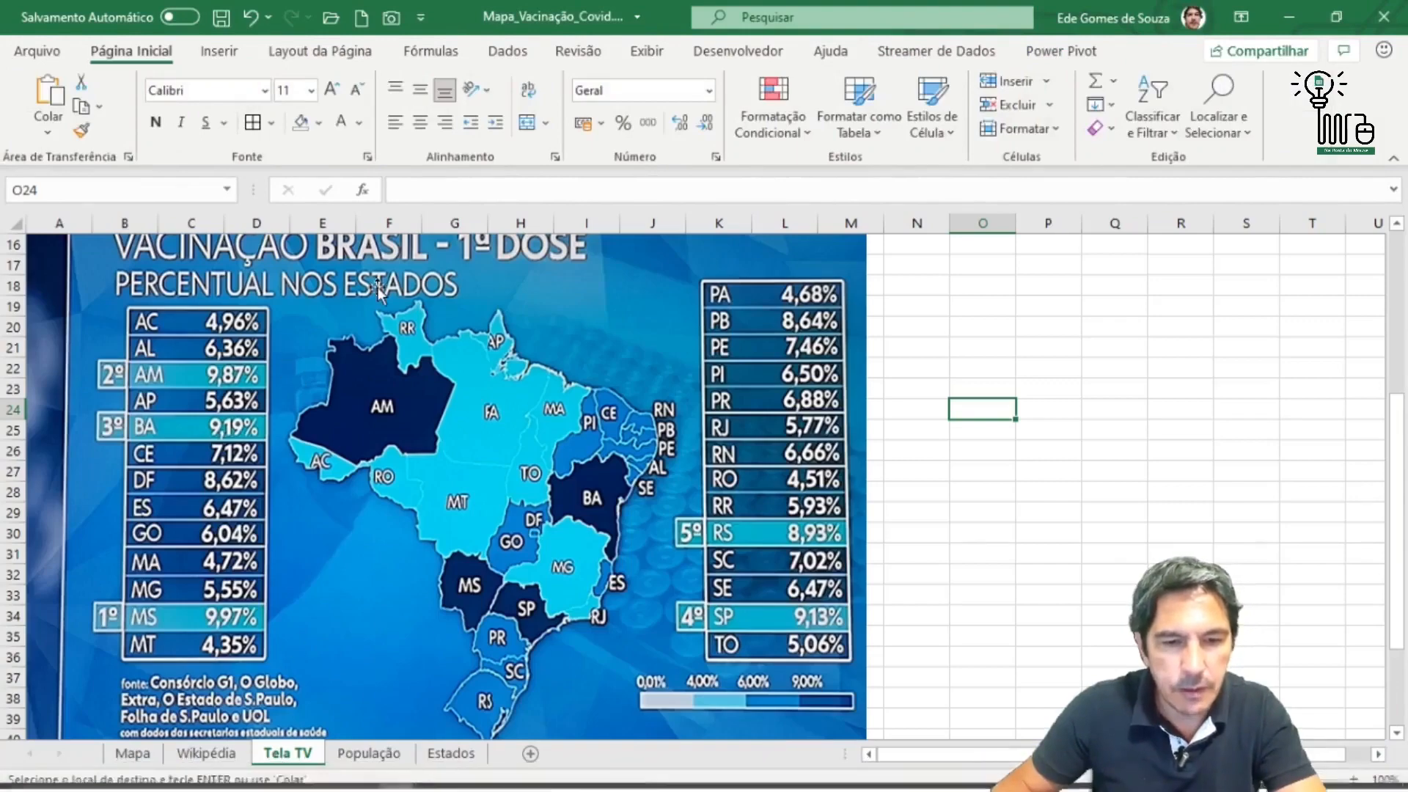
{"action": "key", "text": "alt+Tab"}
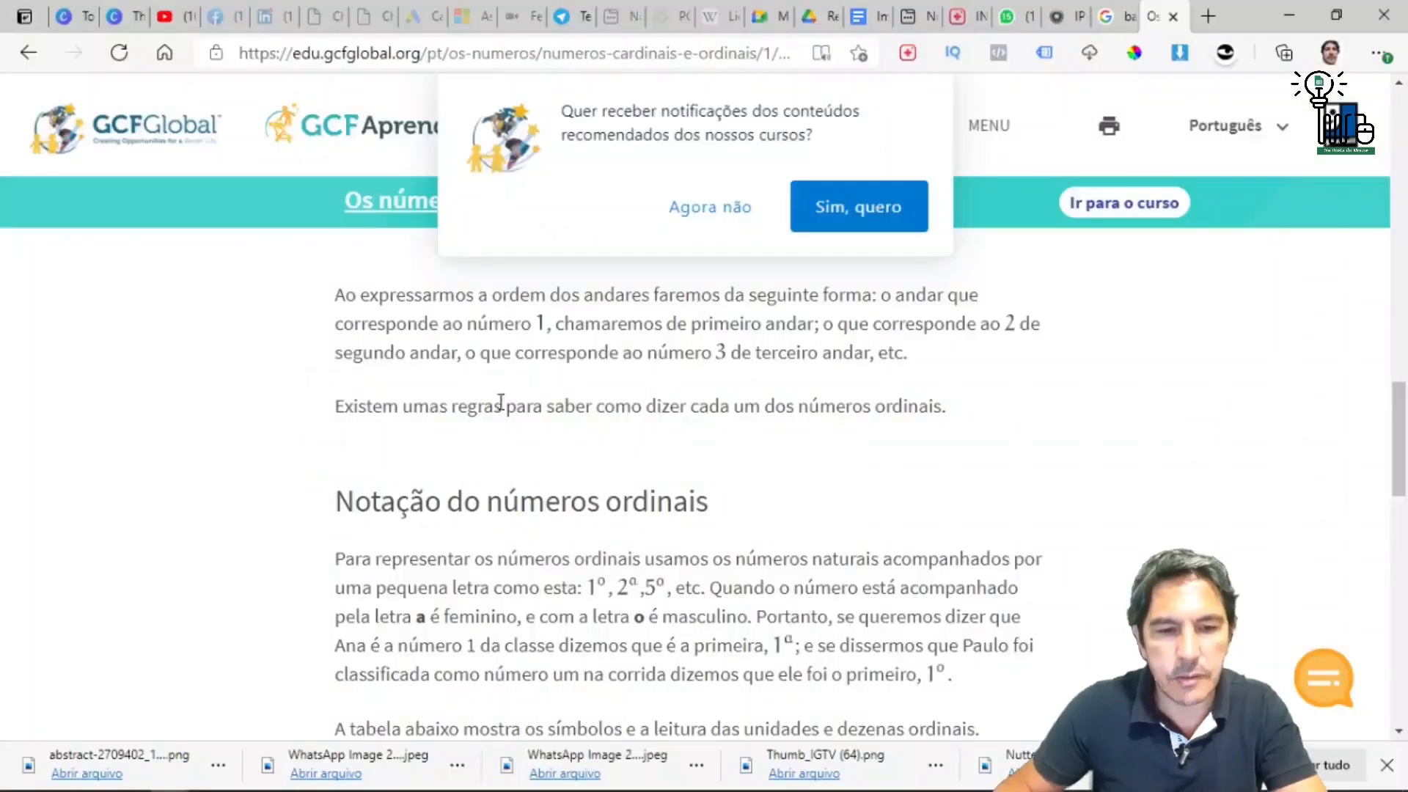
{"action": "key", "text": "alt+Tab"}
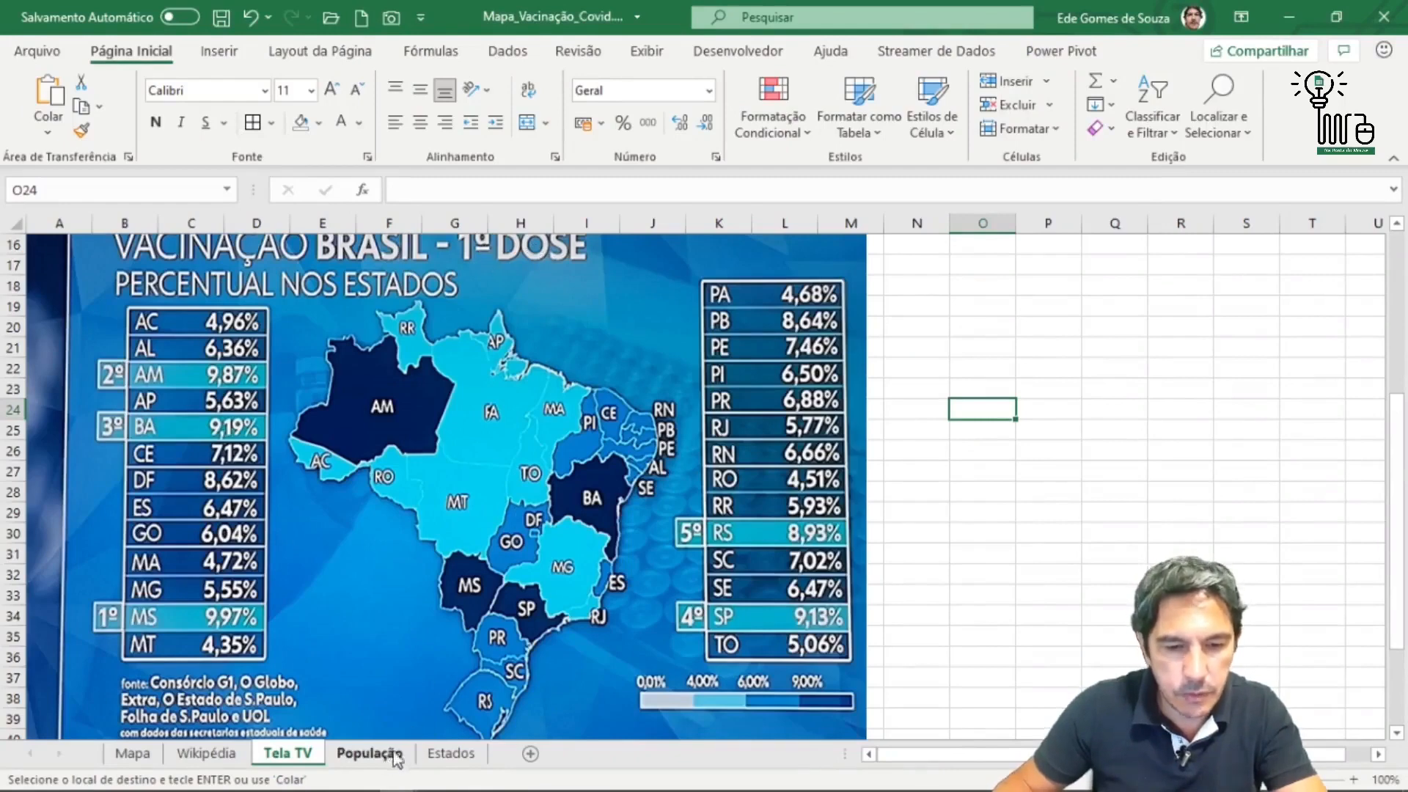
{"action": "left_click", "coordinate": [133, 753]}
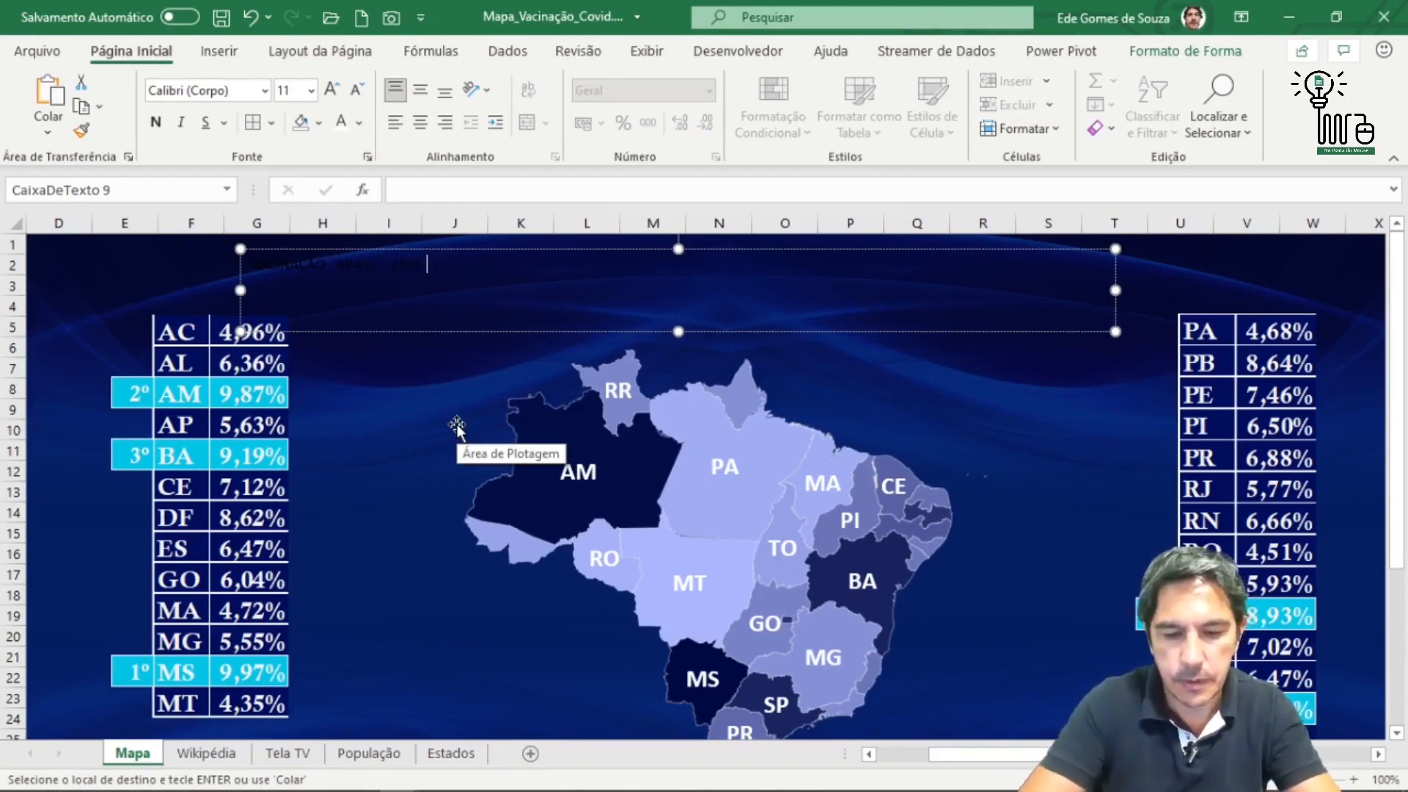
Make the title text white at size 32 and move its text box slightly up and east, spanning columns G to U.
{"action": "left_click", "coordinate": [400, 374]}
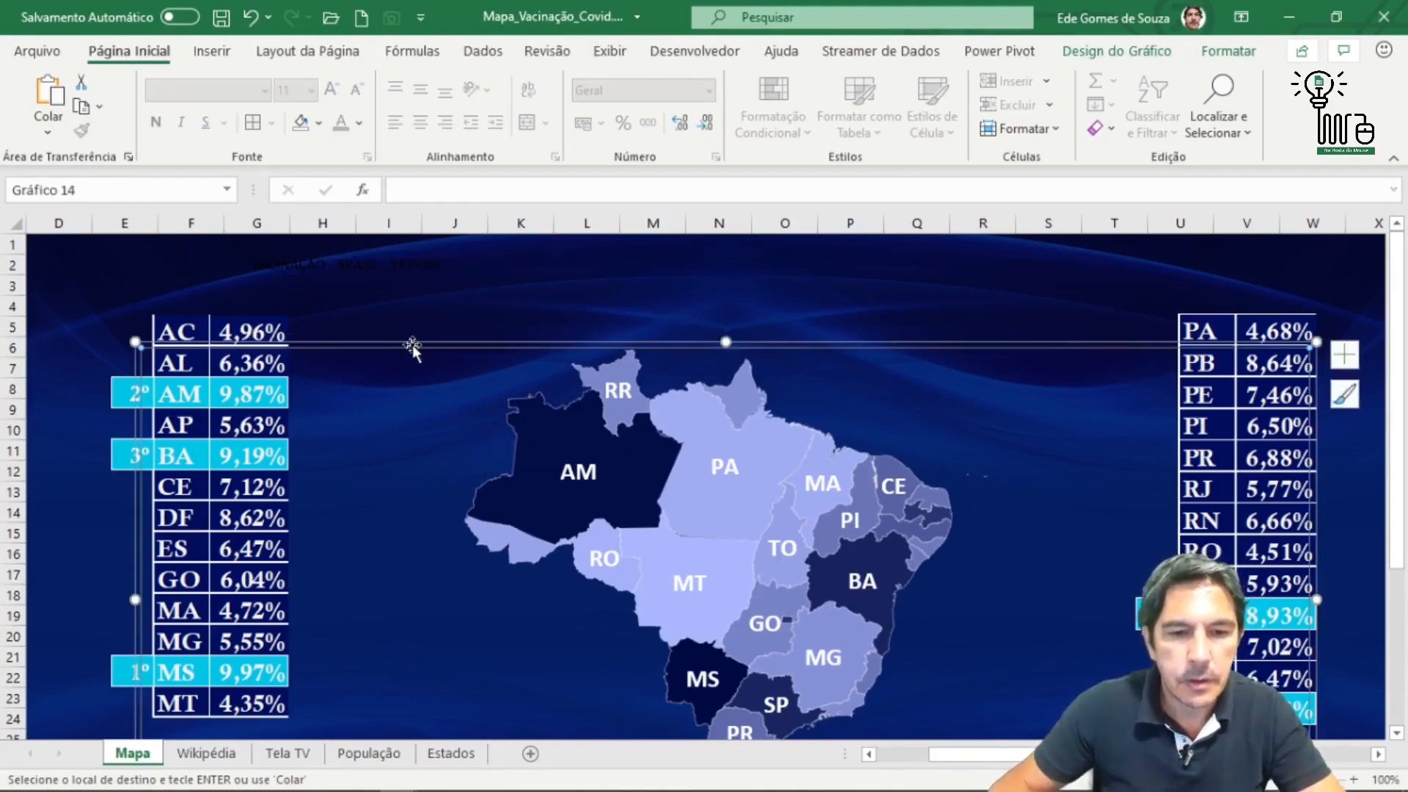
{"action": "left_click", "coordinate": [417, 265]}
{"action": "left_click", "coordinate": [260, 250]}
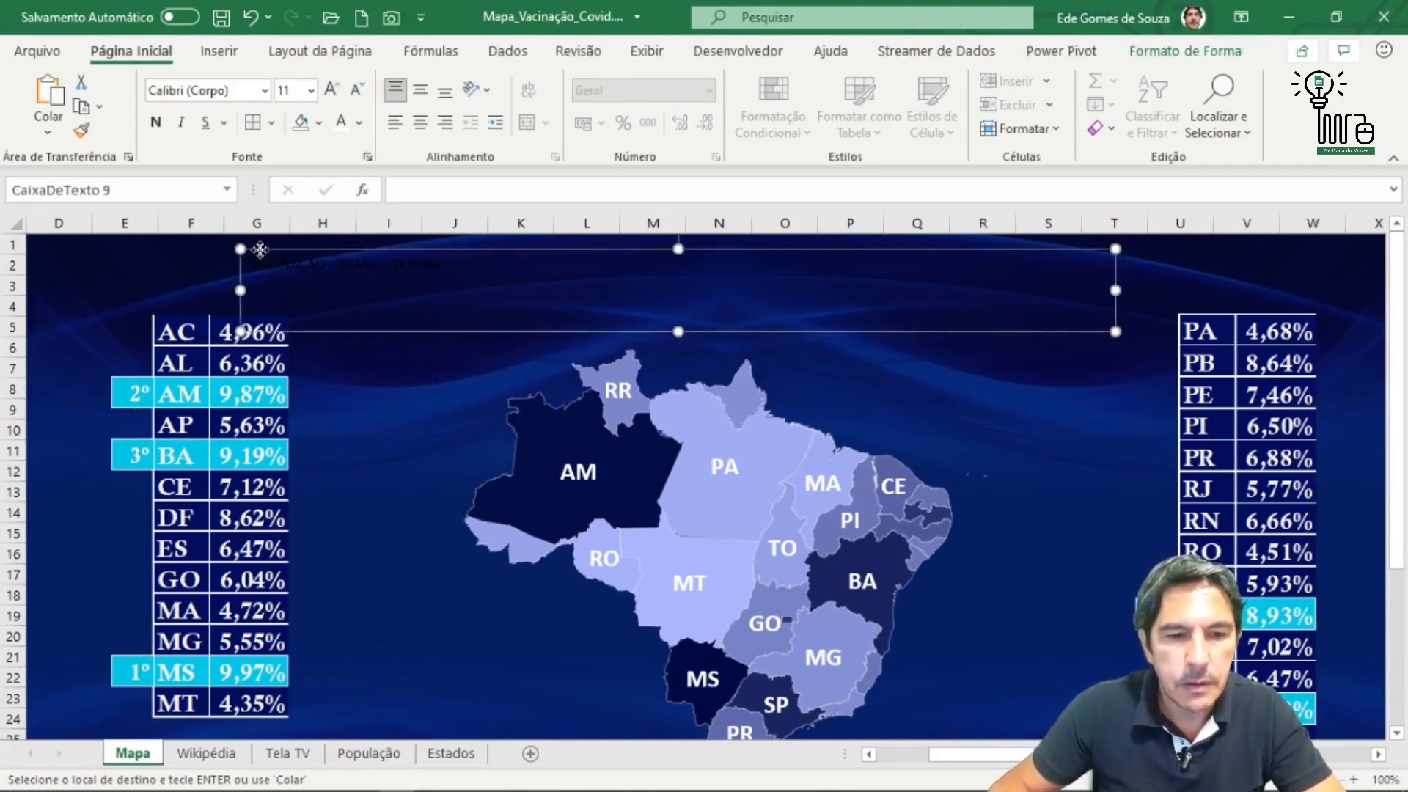
{"action": "left_click", "coordinate": [341, 124]}
{"action": "left_click", "coordinate": [331, 91]}
{"action": "left_click", "coordinate": [331, 90]}
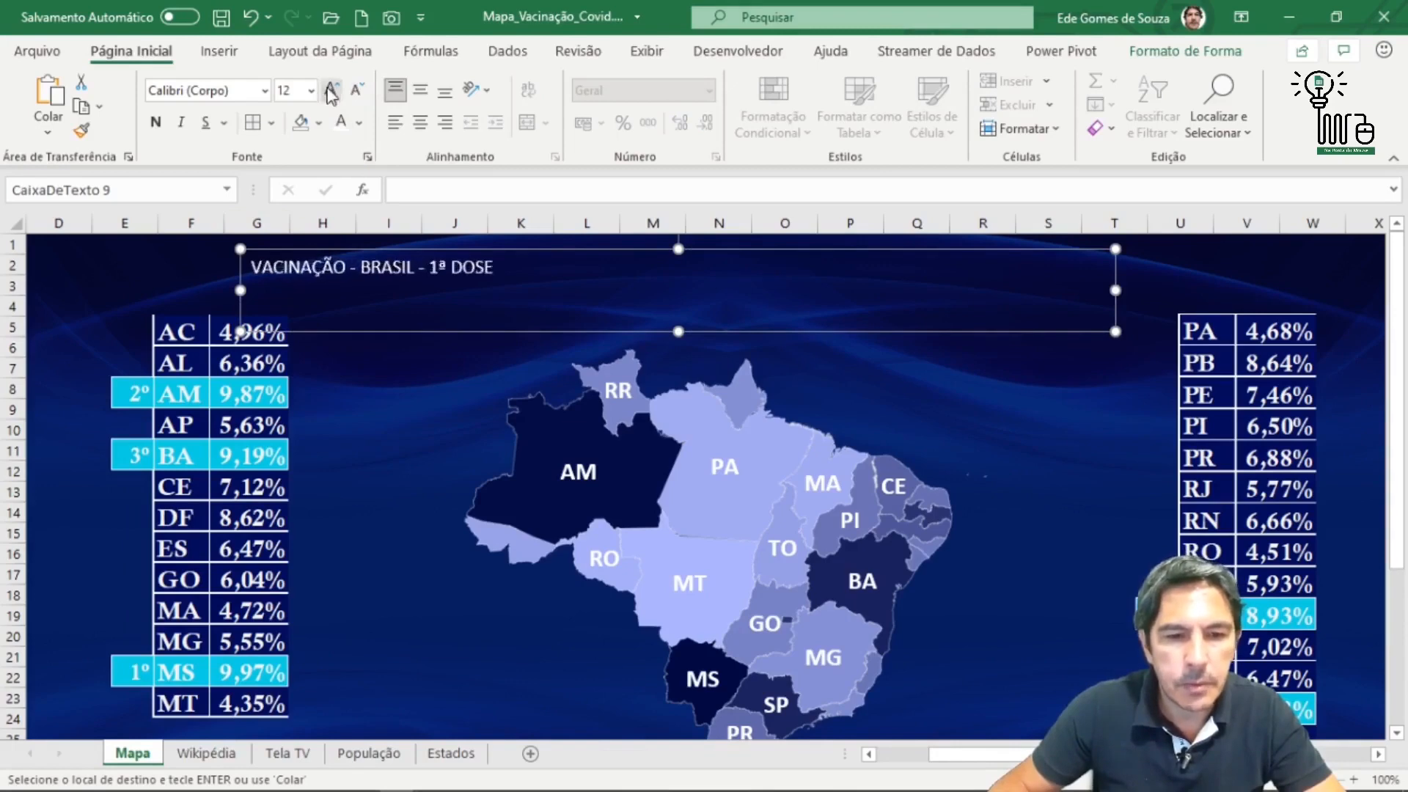
{"action": "left_click", "coordinate": [332, 91]}
{"action": "left_click", "coordinate": [332, 91]}
{"action": "left_click", "coordinate": [332, 91]}
{"action": "left_click", "coordinate": [332, 91]}
{"action": "left_click", "coordinate": [331, 91]}
{"action": "left_click", "coordinate": [332, 91]}
{"action": "left_click", "coordinate": [332, 91]}
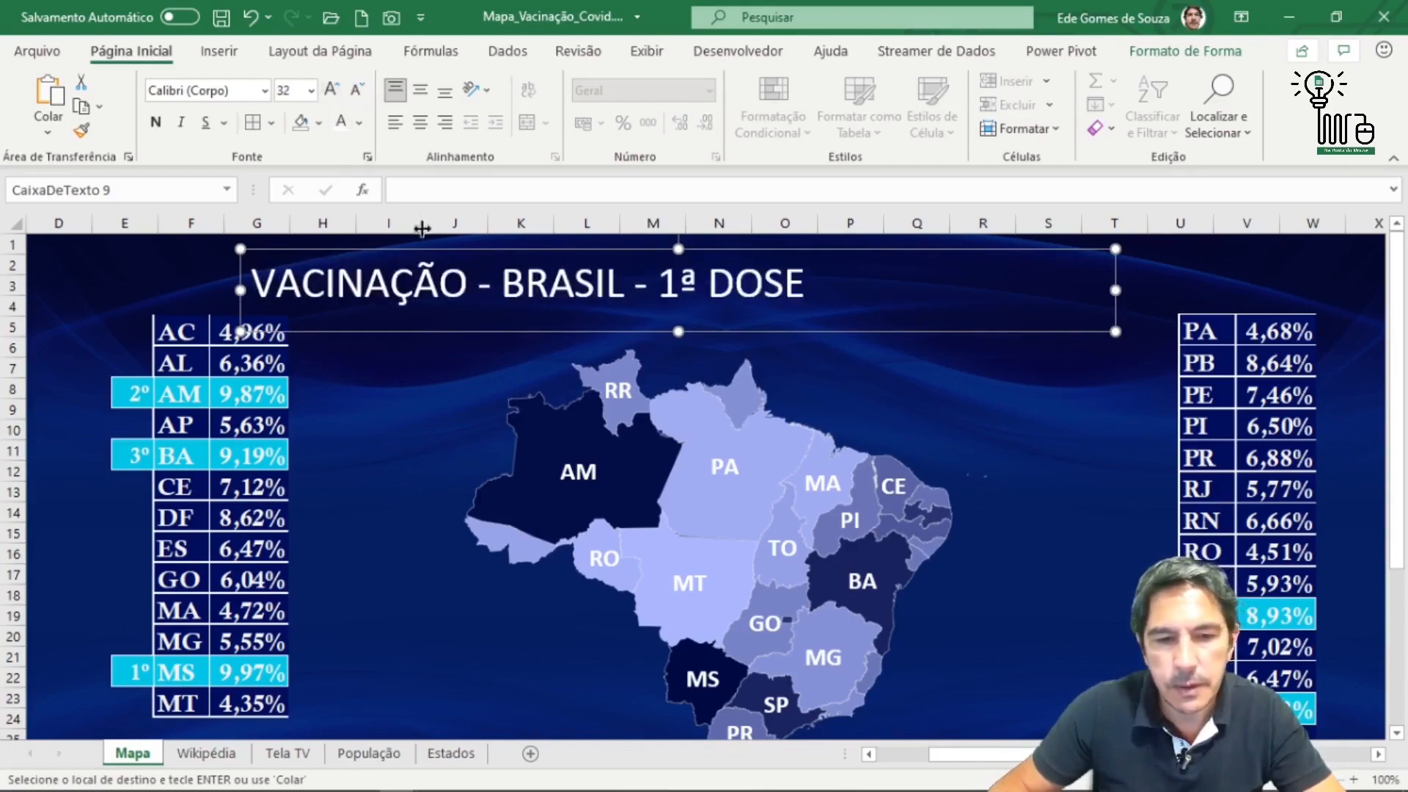
{"action": "left_click_drag", "start_coordinate": [476, 250], "coordinate": [516, 241]}
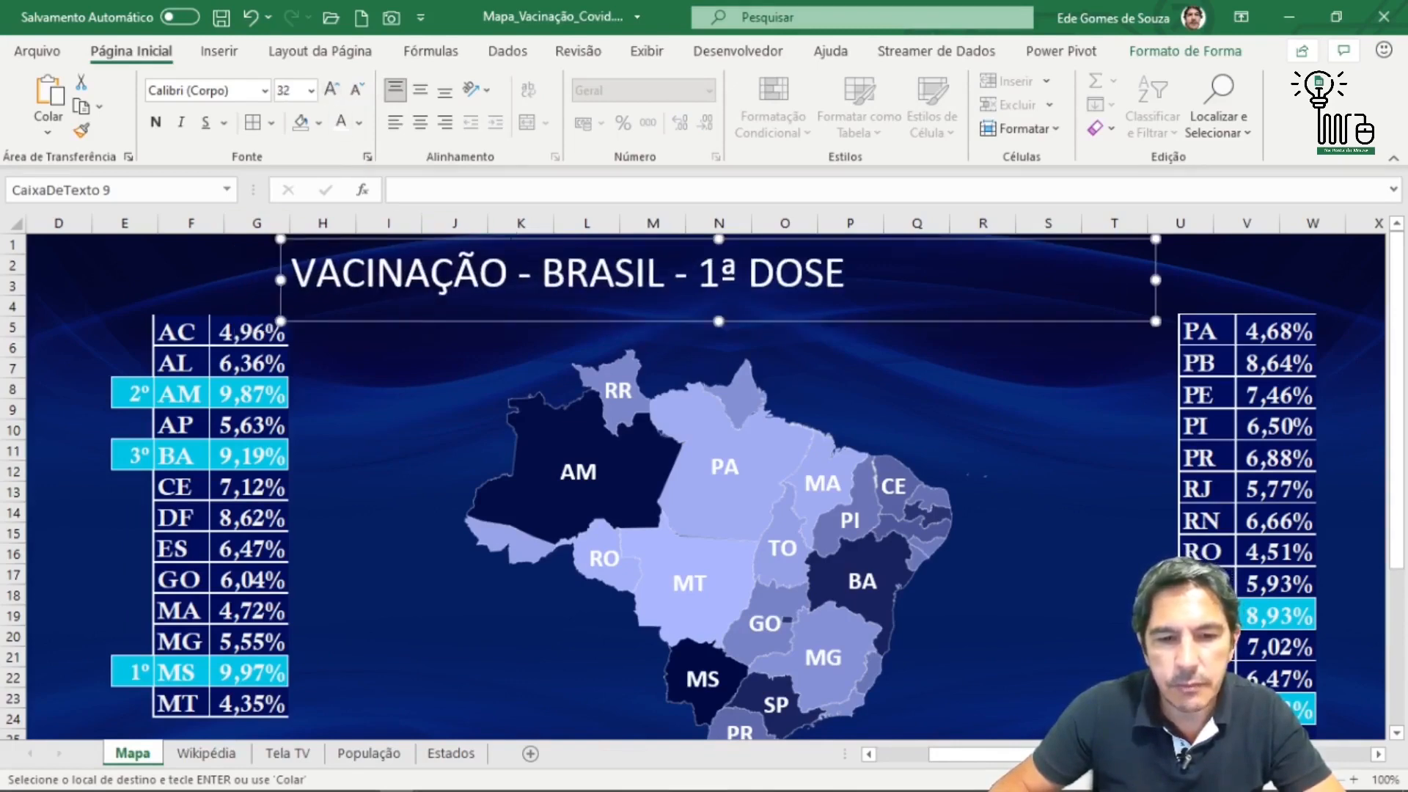
Check how the title is styled in the original graphic on the Tela TV sheet and return to the Mapa sheet.
{"action": "key", "text": "alt+Tab"}
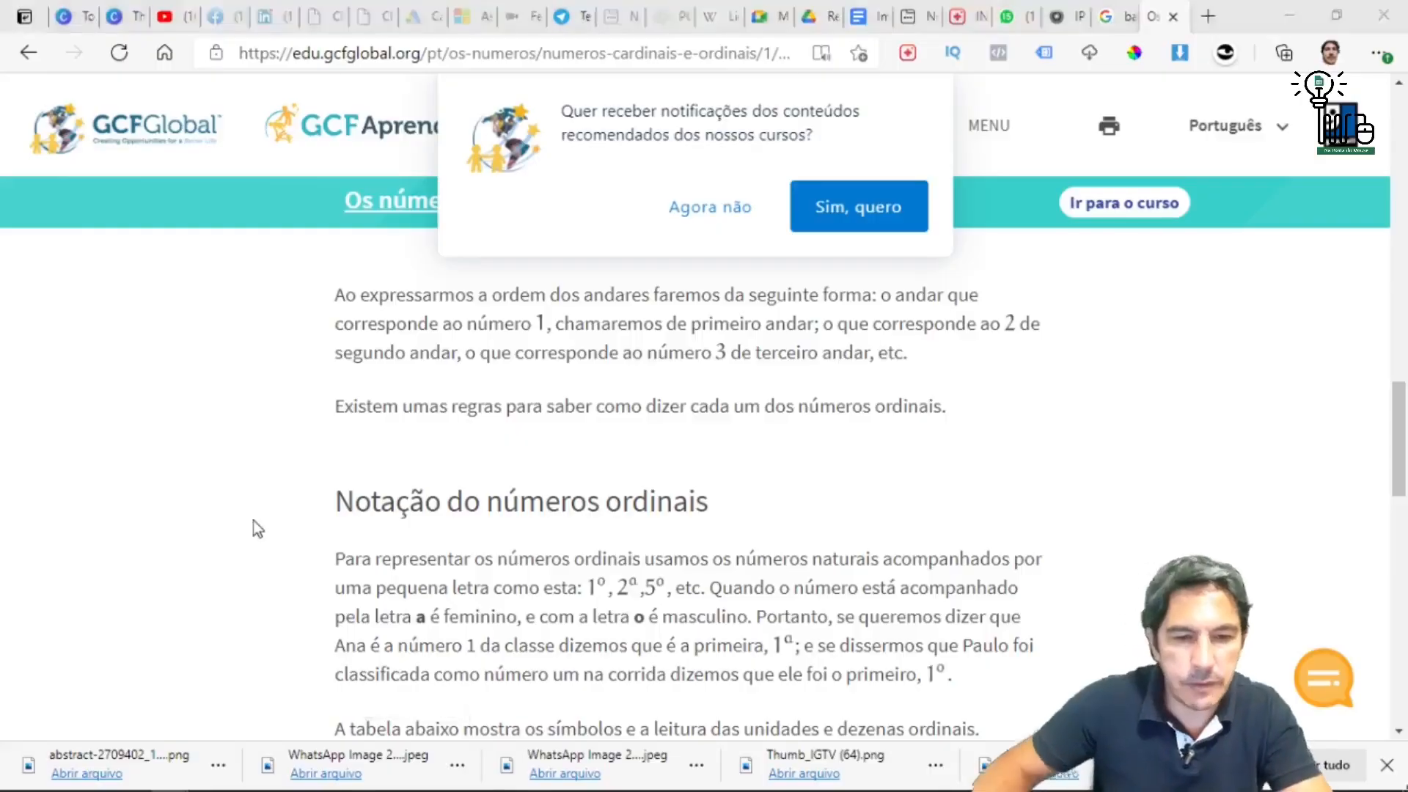
{"action": "key", "text": "alt+Tab"}
{"action": "left_click", "coordinate": [289, 754]}
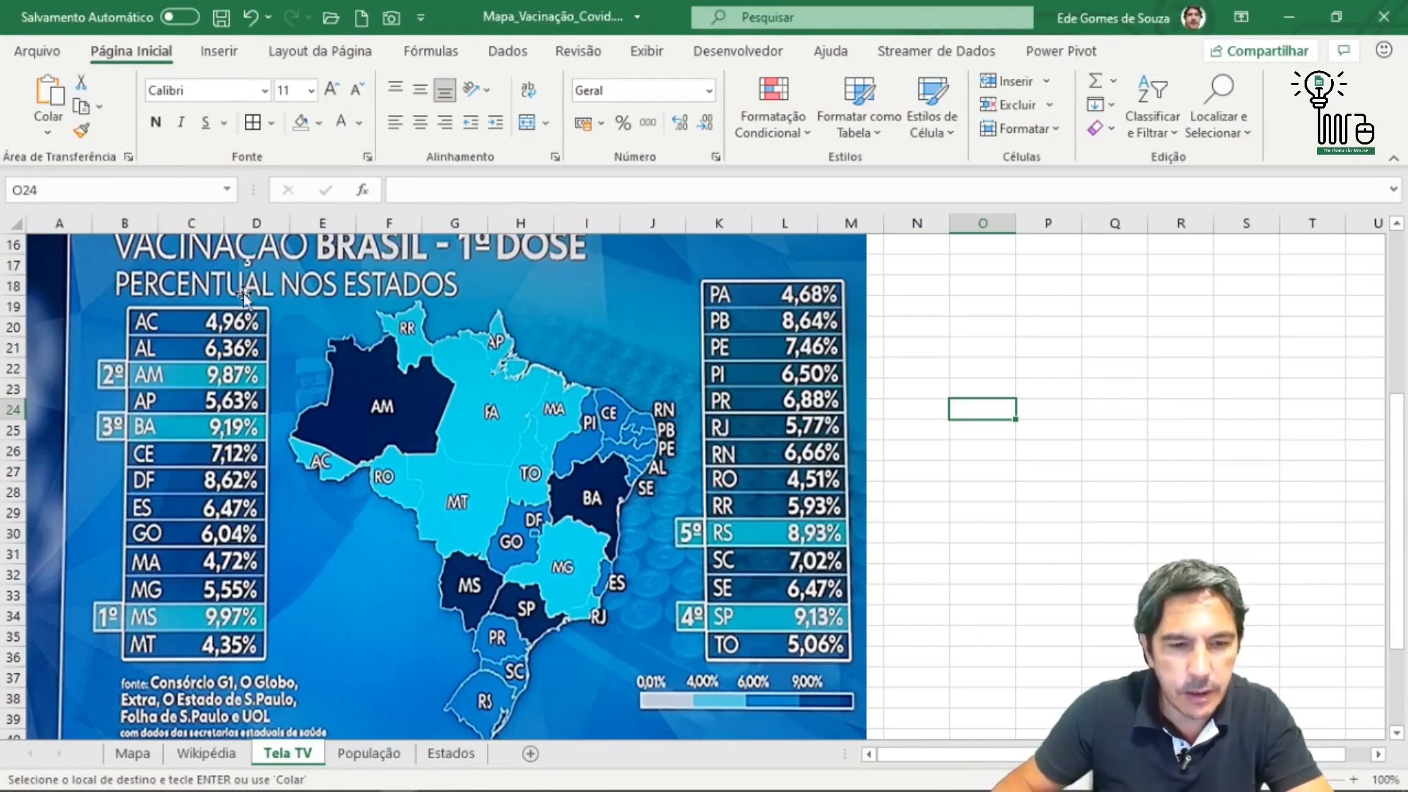
{"action": "key", "text": "alt+Tab"}
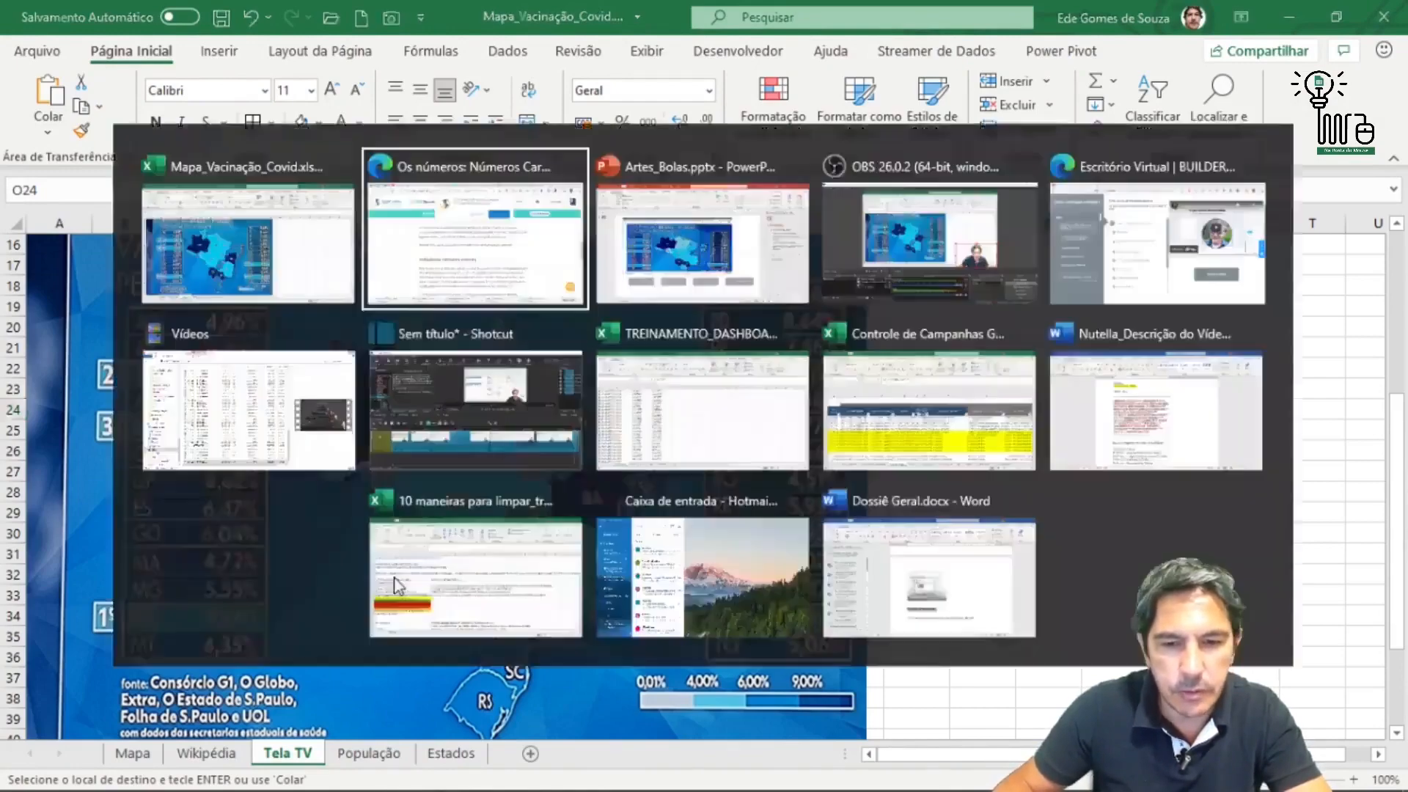
{"action": "key", "text": "alt+Tab"}
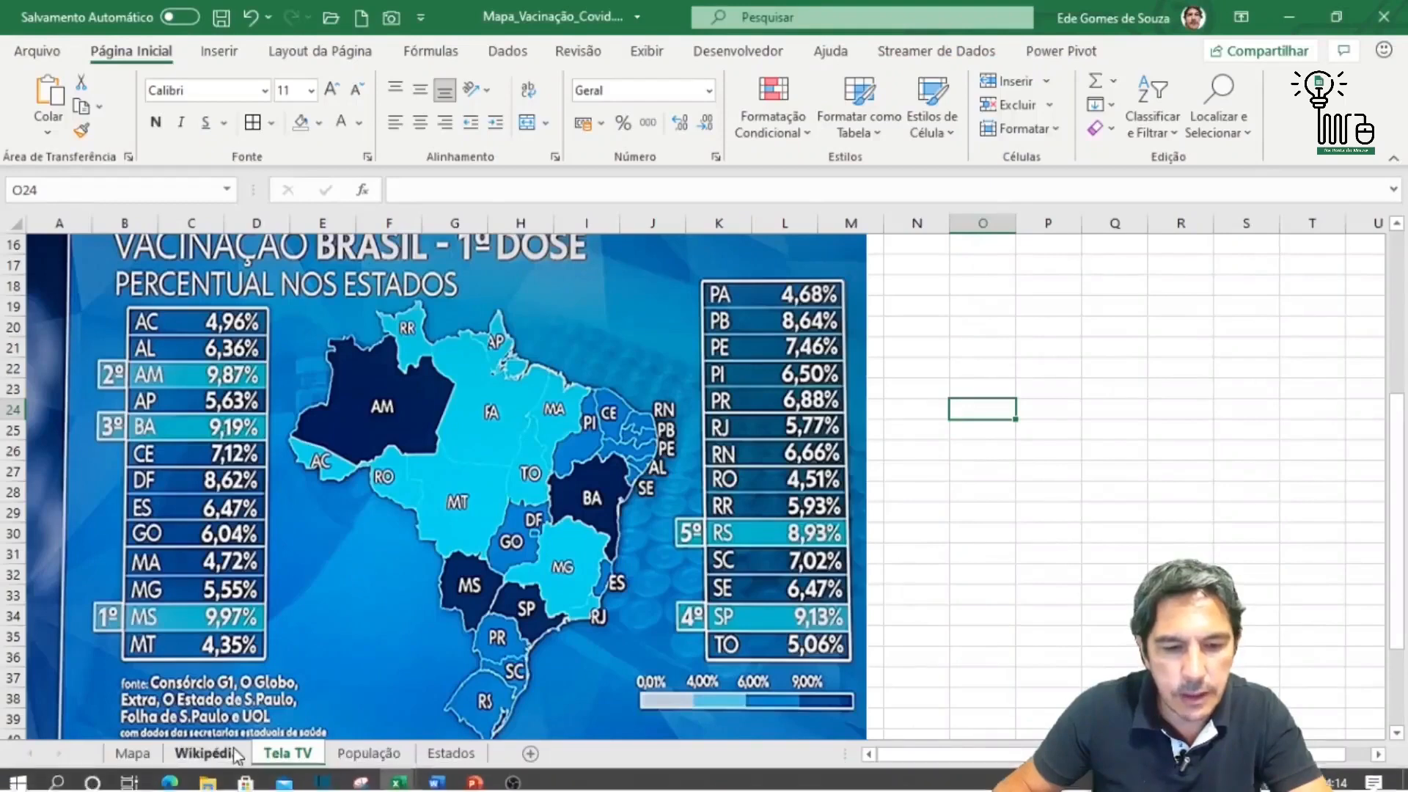
{"action": "left_click", "coordinate": [132, 753]}
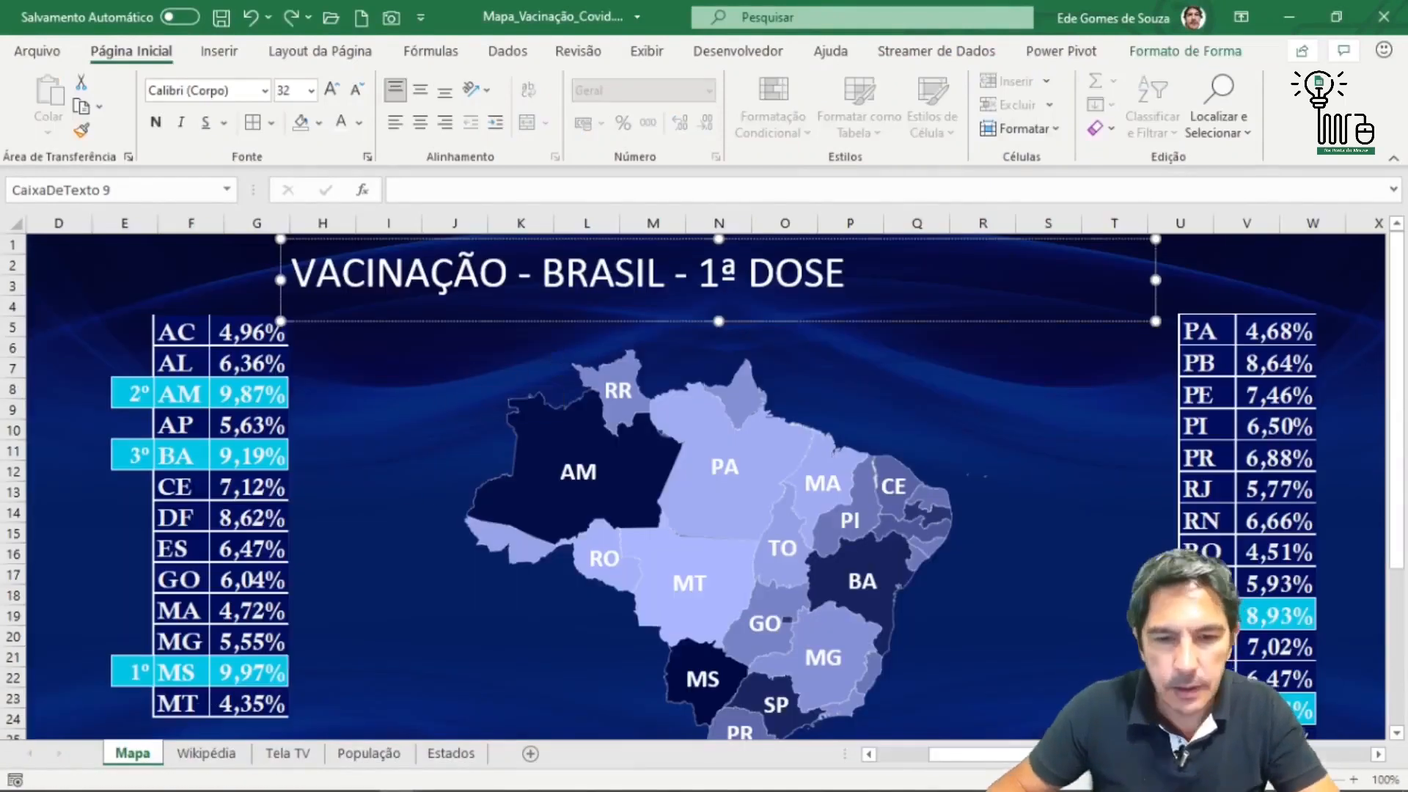
Enlarge the "BRASIL - 1ª DOSE" part of the title to font size 44.
{"action": "key", "text": "ctrl+z"}
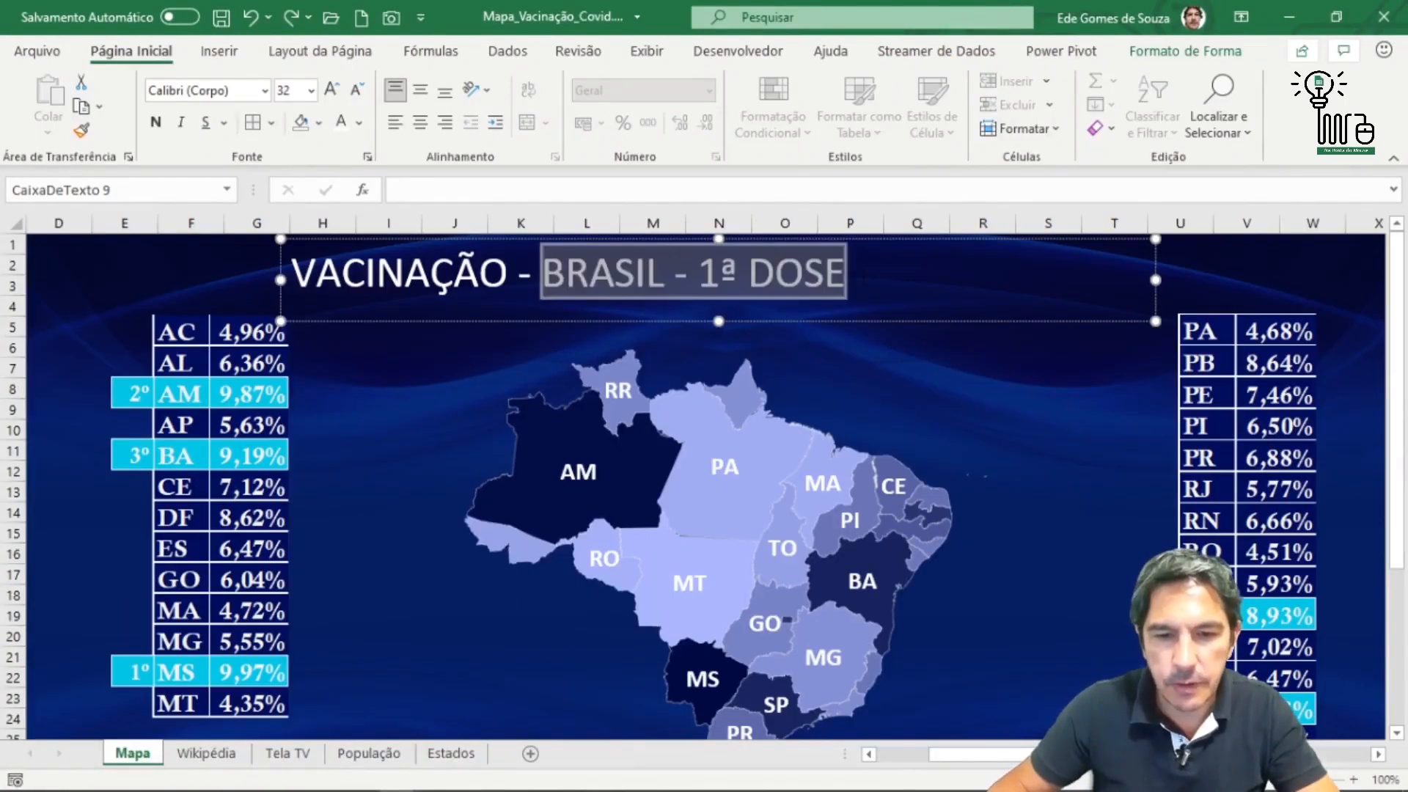
{"action": "left_click", "coordinate": [334, 89]}
{"action": "left_click", "coordinate": [333, 89]}
{"action": "left_click", "coordinate": [334, 89]}
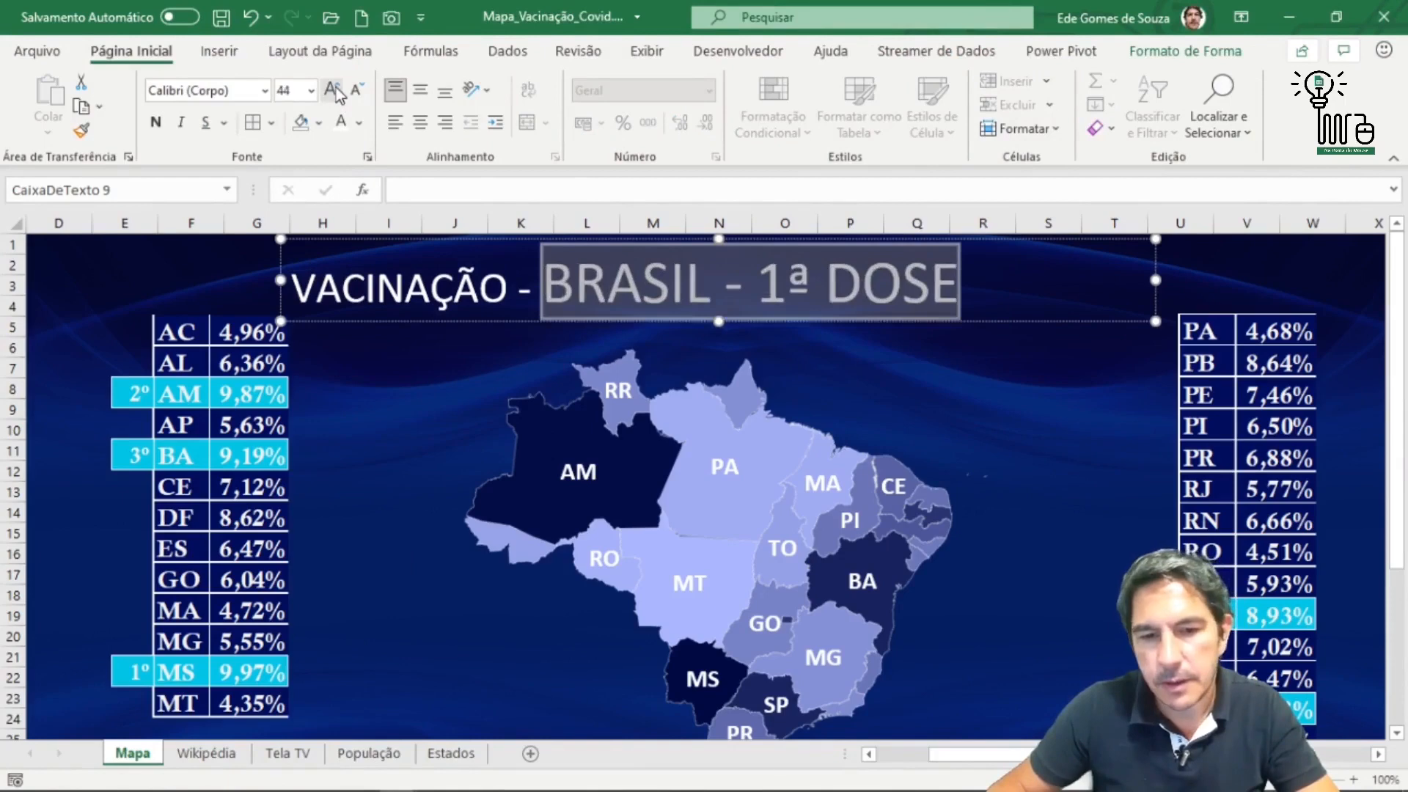
{"action": "left_click", "coordinate": [404, 323]}
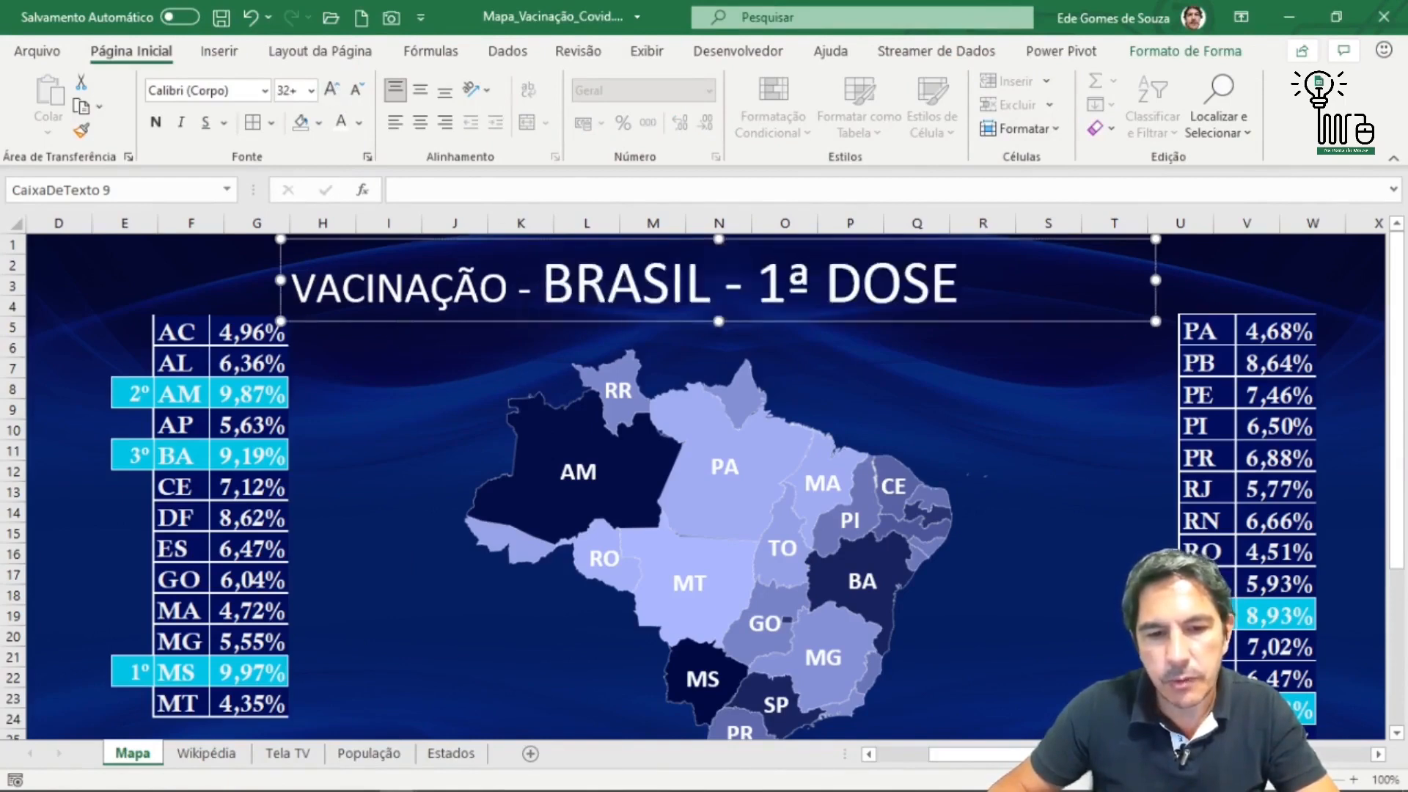
Delete "- BRASIL - 1ª DOSE" from the title text box, keeping only the word "VACINAÇÃO".
{"action": "left_click", "coordinate": [517, 289]}
{"action": "triple_click", "coordinate": [778, 293]}
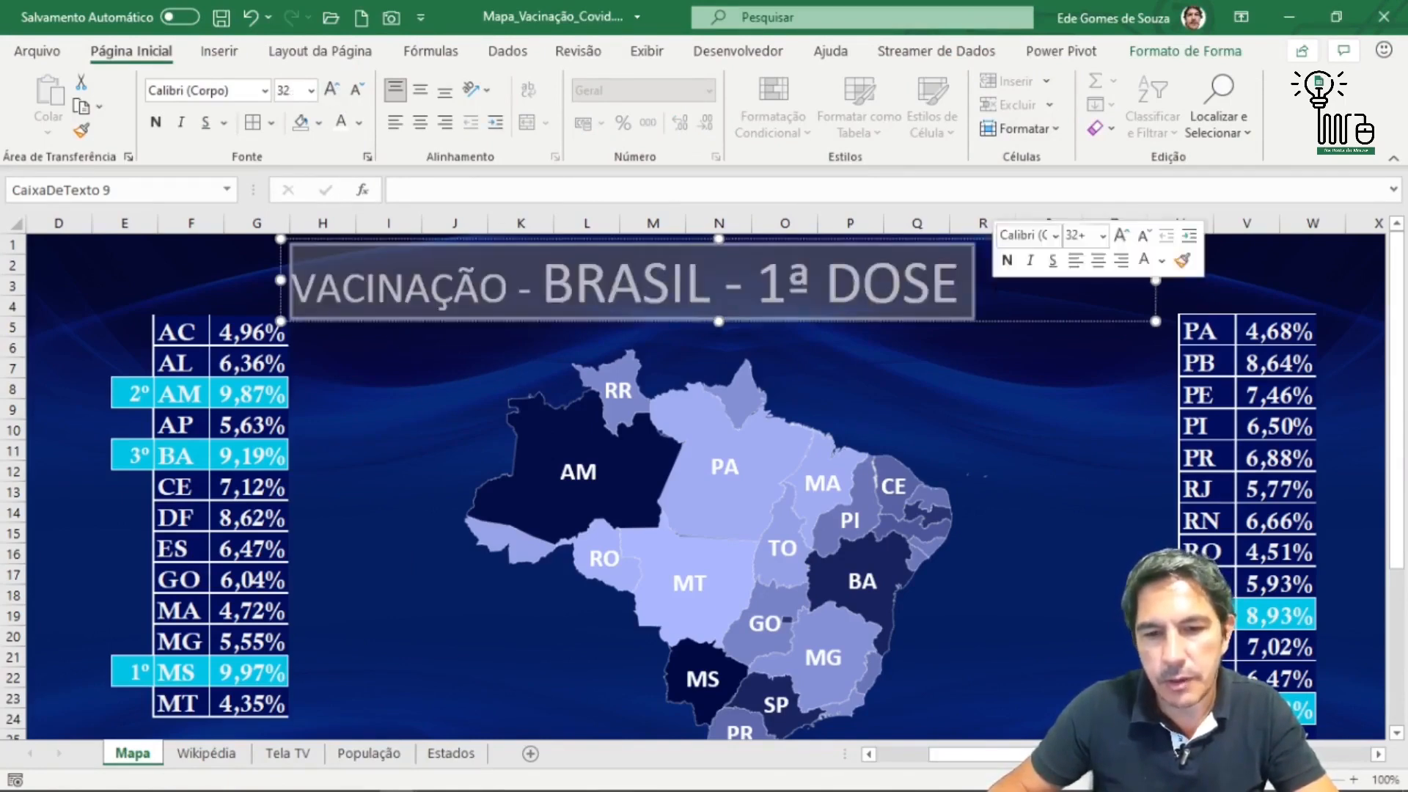
{"action": "left_click", "coordinate": [992, 308]}
{"action": "key", "text": "BackSpace"}
{"action": "key", "text": "BackSpace"}
{"action": "key", "text": "BackSpace"}
{"action": "key", "text": "BackSpace"}
{"action": "key", "text": "BackSpace"}
{"action": "key", "text": "BackSpace"}
{"action": "key", "text": "BackSpace"}
{"action": "key", "text": "BackSpace"}
{"action": "key", "text": "BackSpace"}
{"action": "key", "text": "BackSpace"}
{"action": "key", "text": "BackSpace"}
{"action": "key", "text": "BackSpace"}
{"action": "key", "text": "BackSpace"}
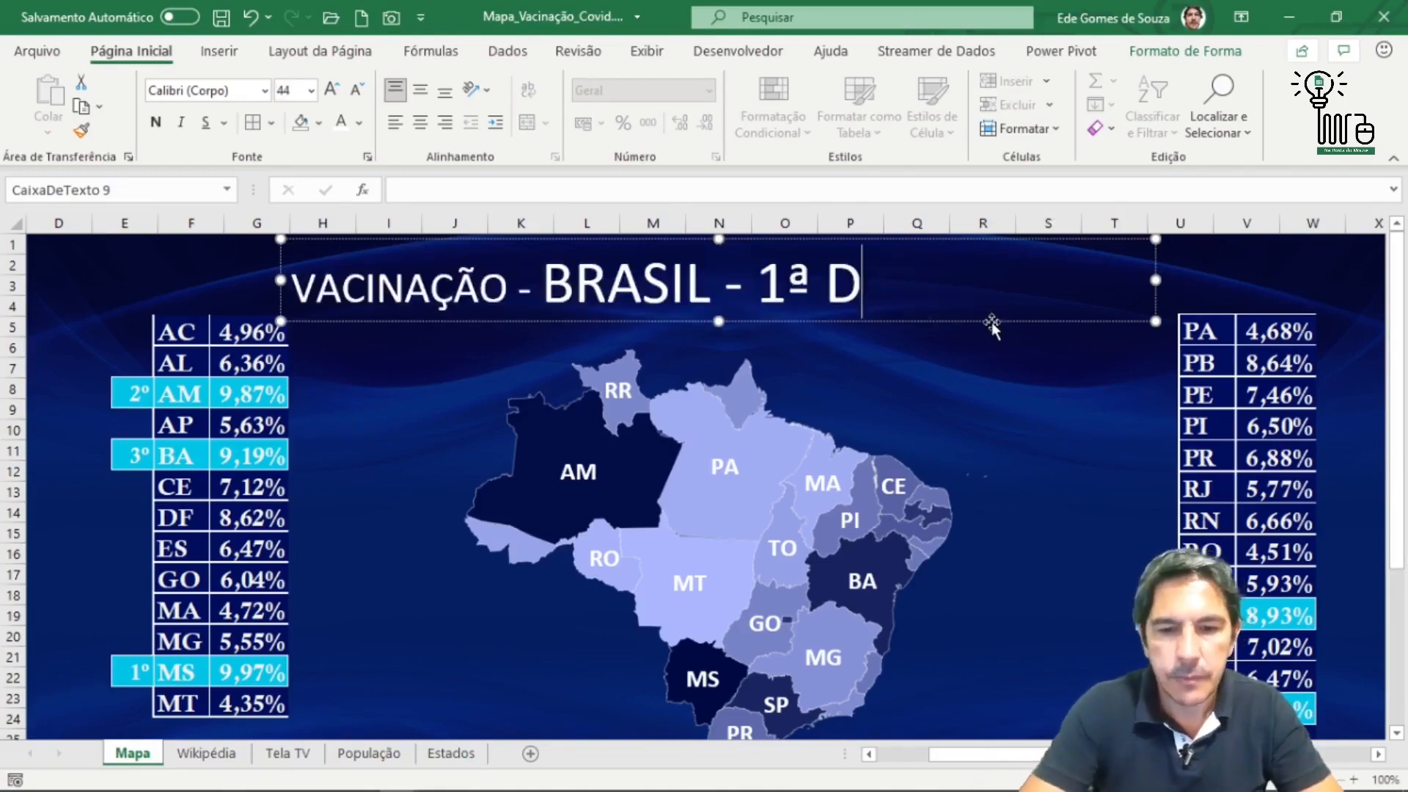
{"action": "key", "text": "BackSpace"}
{"action": "key", "text": "BackSpace"}
{"action": "key", "text": "BackSpace"}
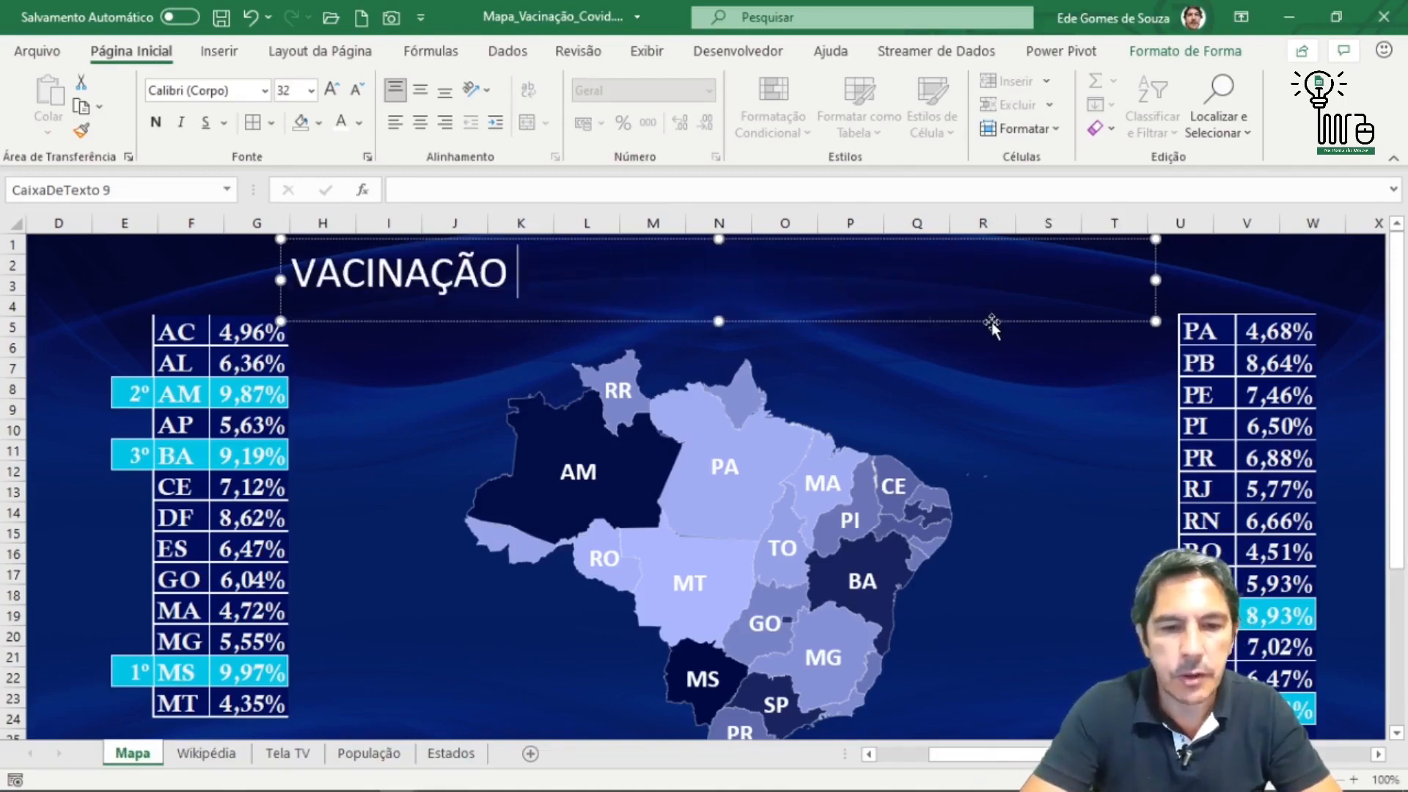
{"action": "left_click", "coordinate": [478, 370]}
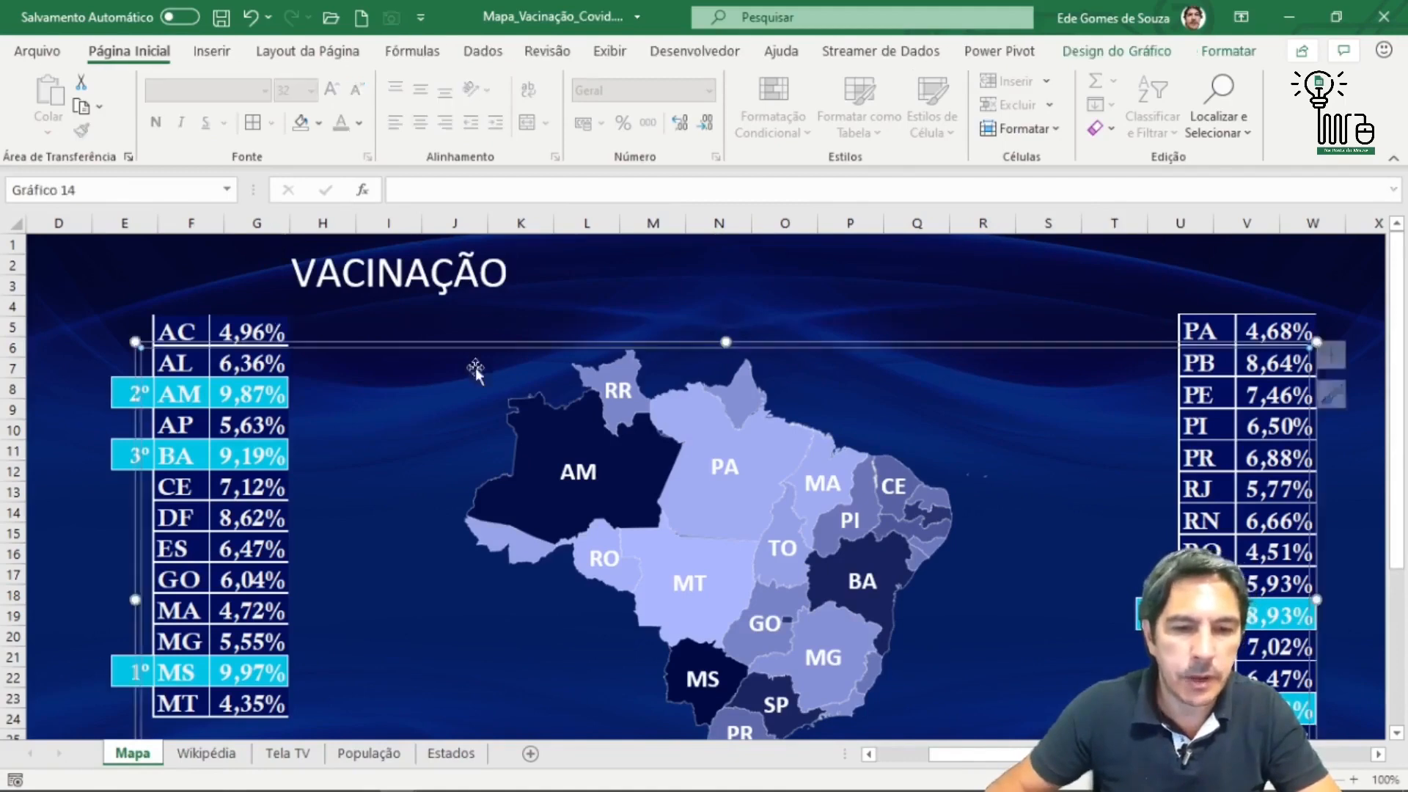
Narrow the title text box to fit "VACINAÇÃO" and move it slightly up and west, following the layout on the Tela TV sheet.
{"action": "left_click", "coordinate": [504, 276]}
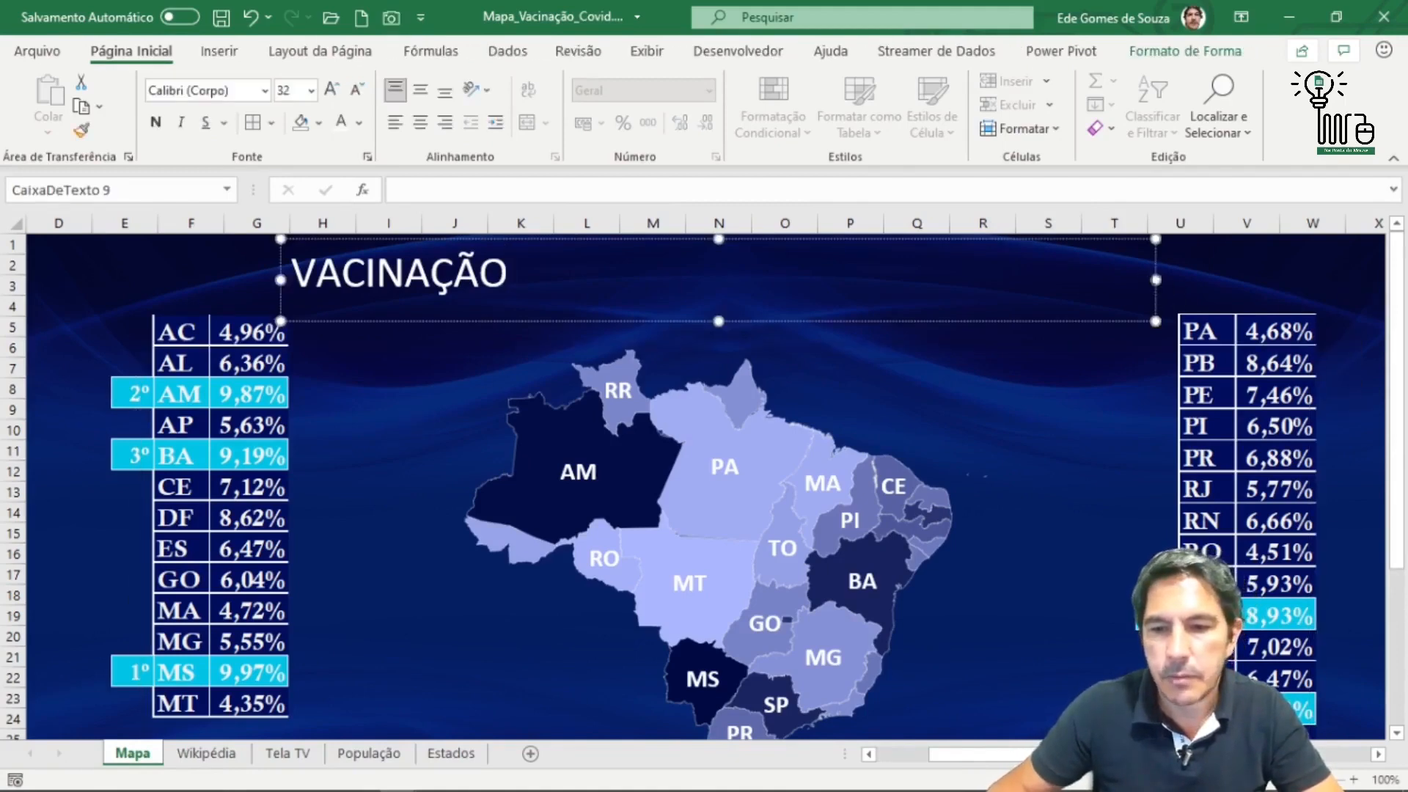
{"action": "left_click_drag", "start_coordinate": [1156, 279], "coordinate": [557, 282]}
{"action": "left_click", "coordinate": [401, 345]}
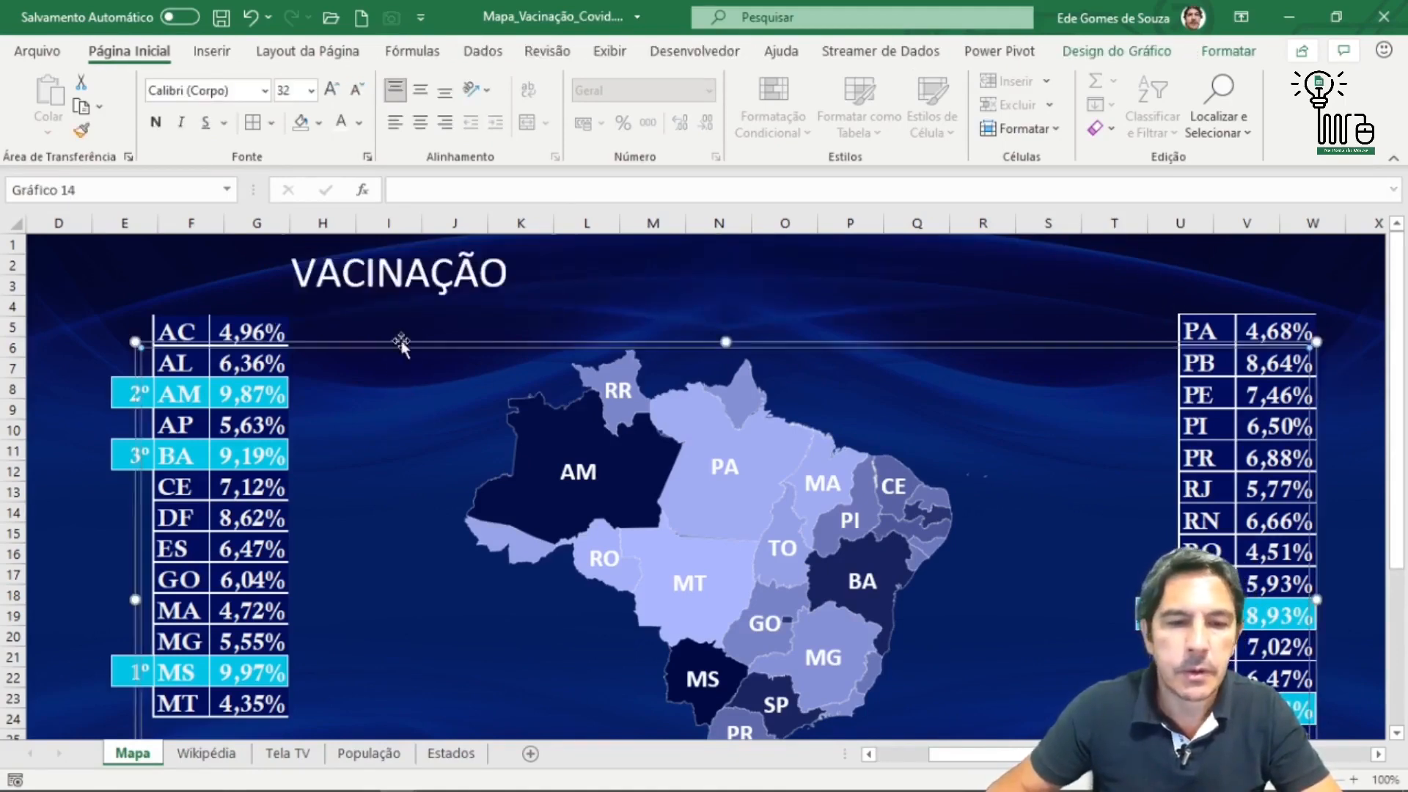
{"action": "left_click", "coordinate": [374, 311]}
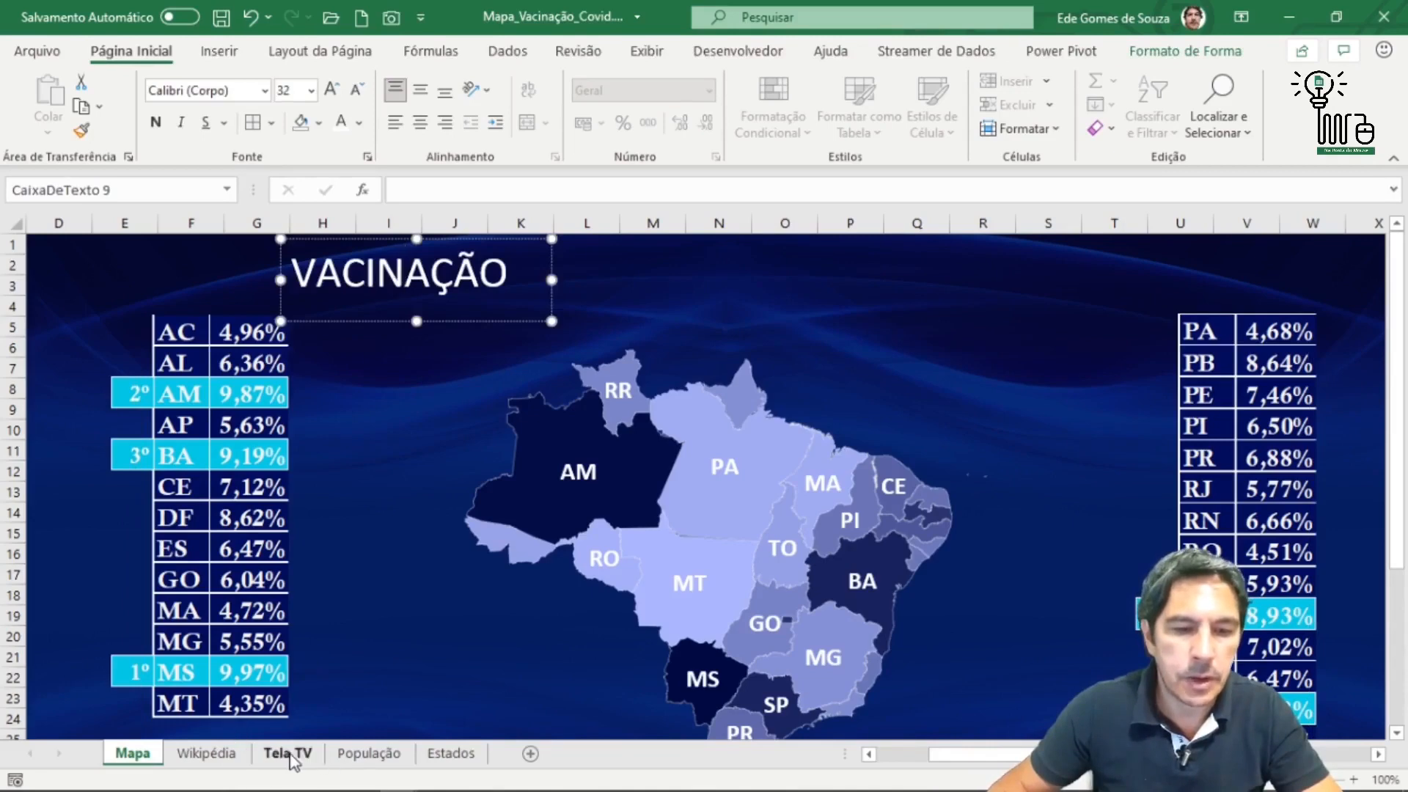
{"action": "left_click", "coordinate": [288, 753]}
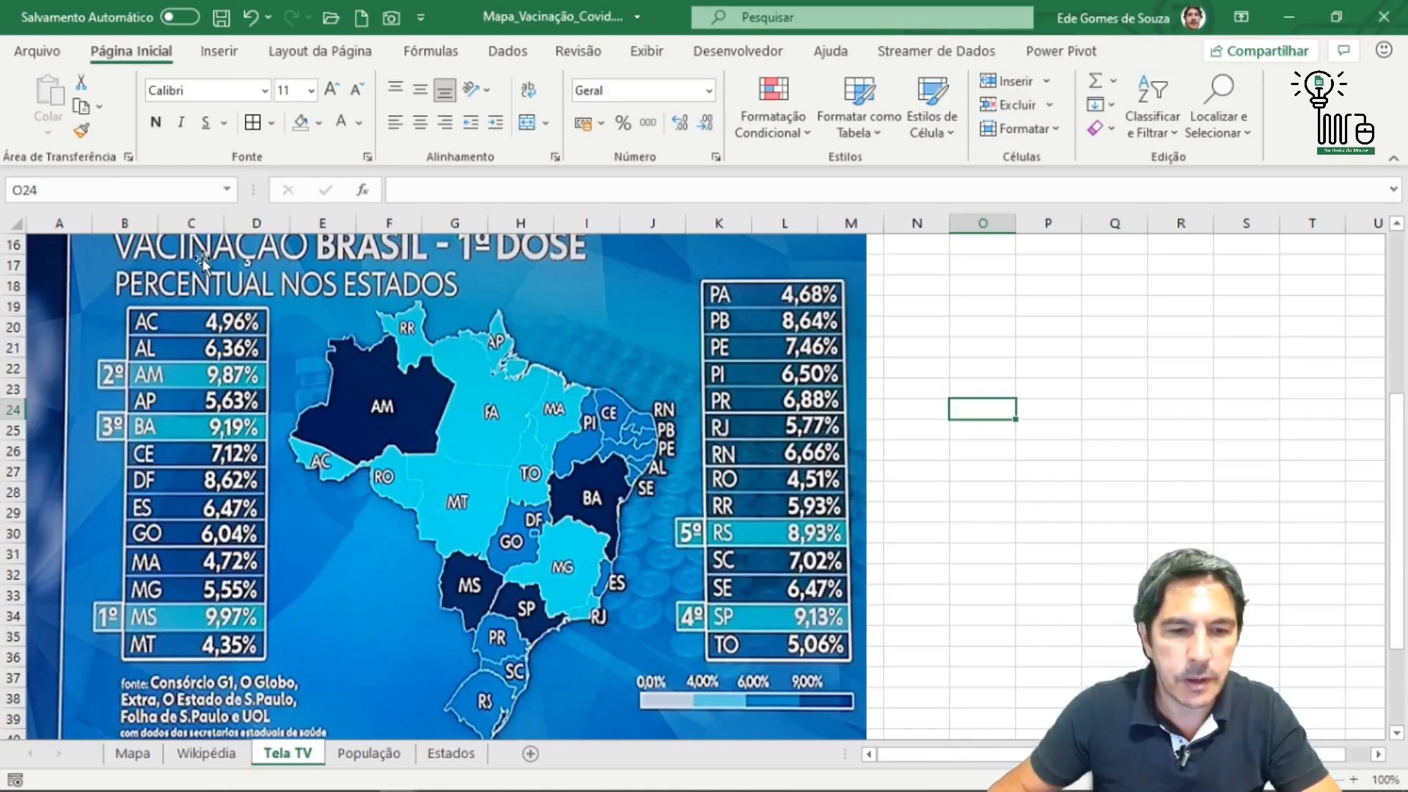
{"action": "left_click", "coordinate": [134, 755]}
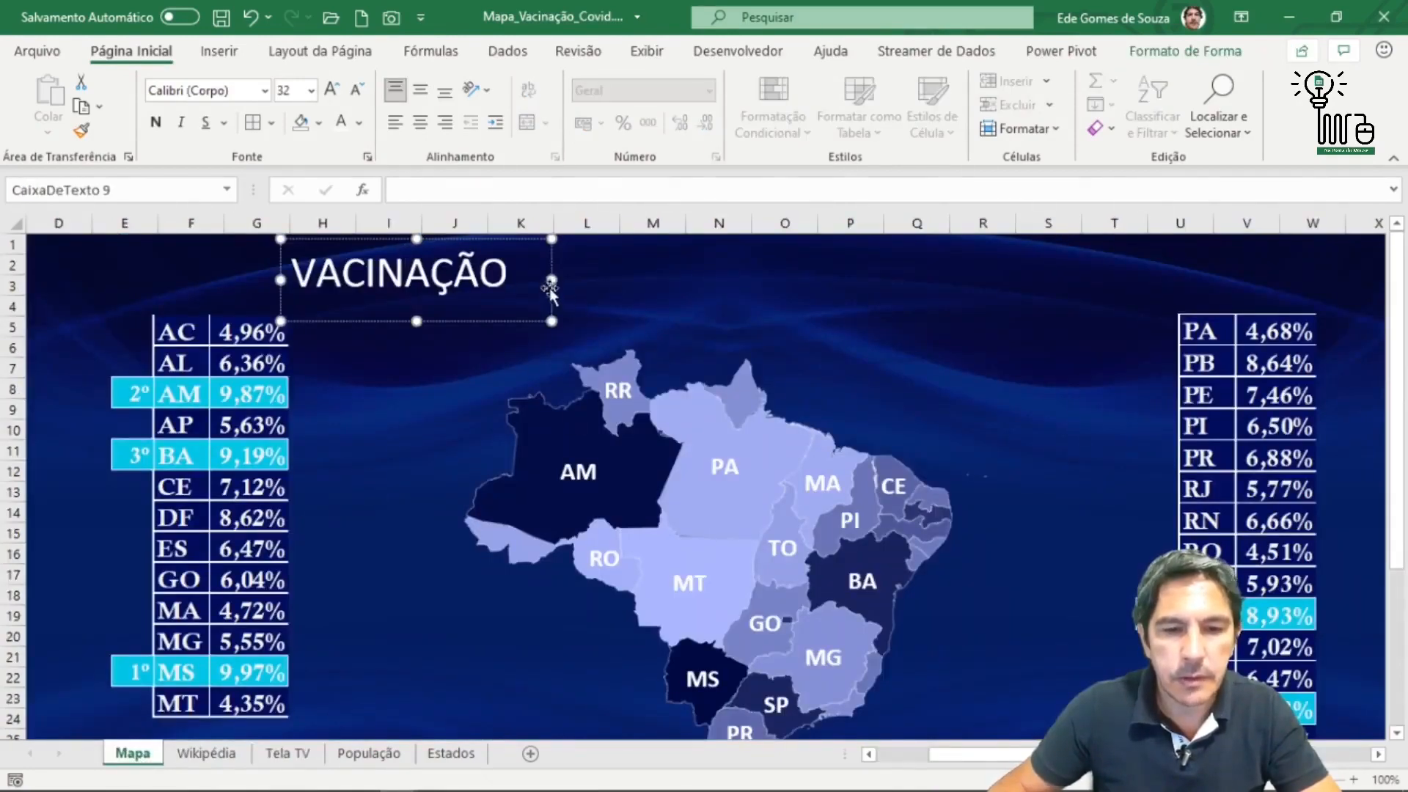
{"action": "left_click_drag", "start_coordinate": [552, 280], "coordinate": [536, 280]}
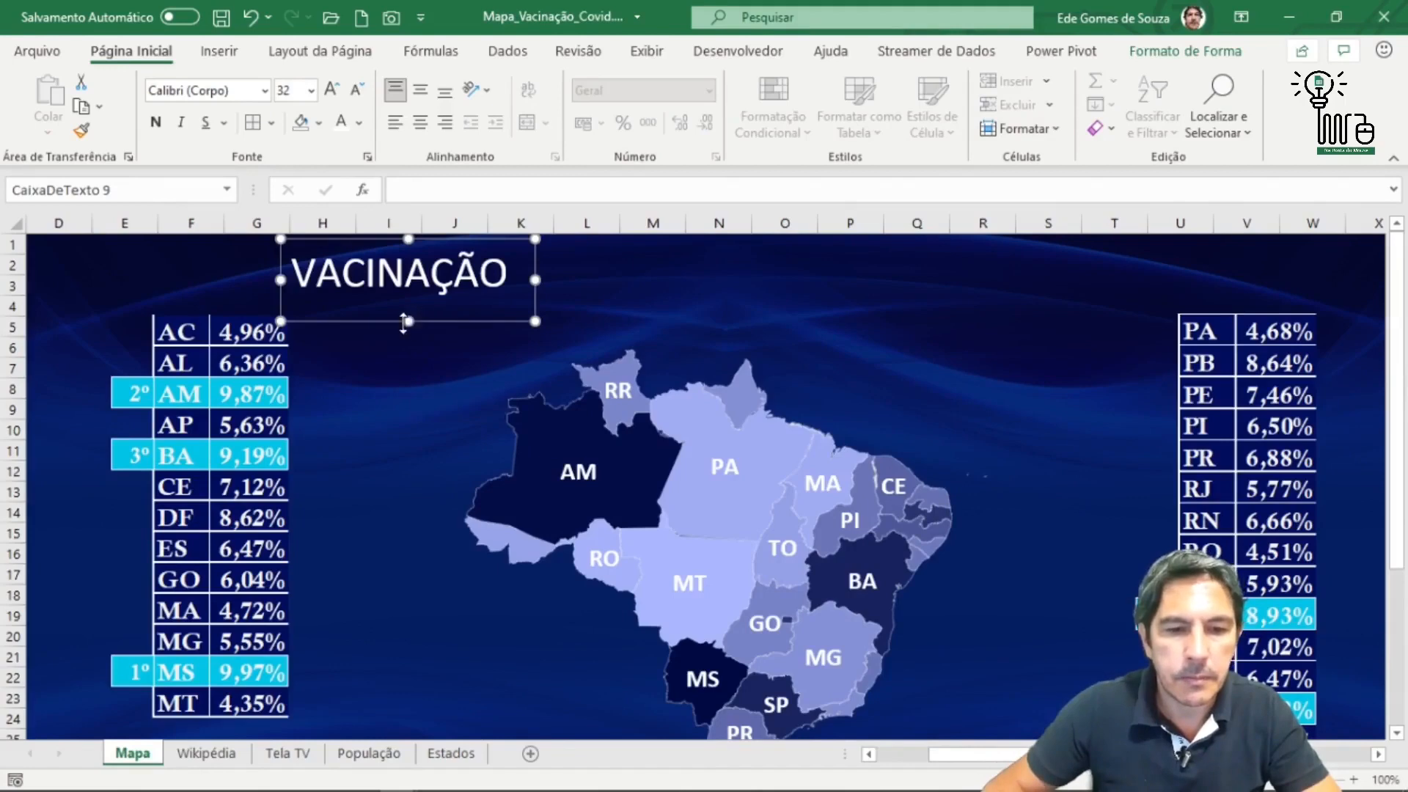
{"action": "left_click_drag", "start_coordinate": [477, 308], "coordinate": [438, 304]}
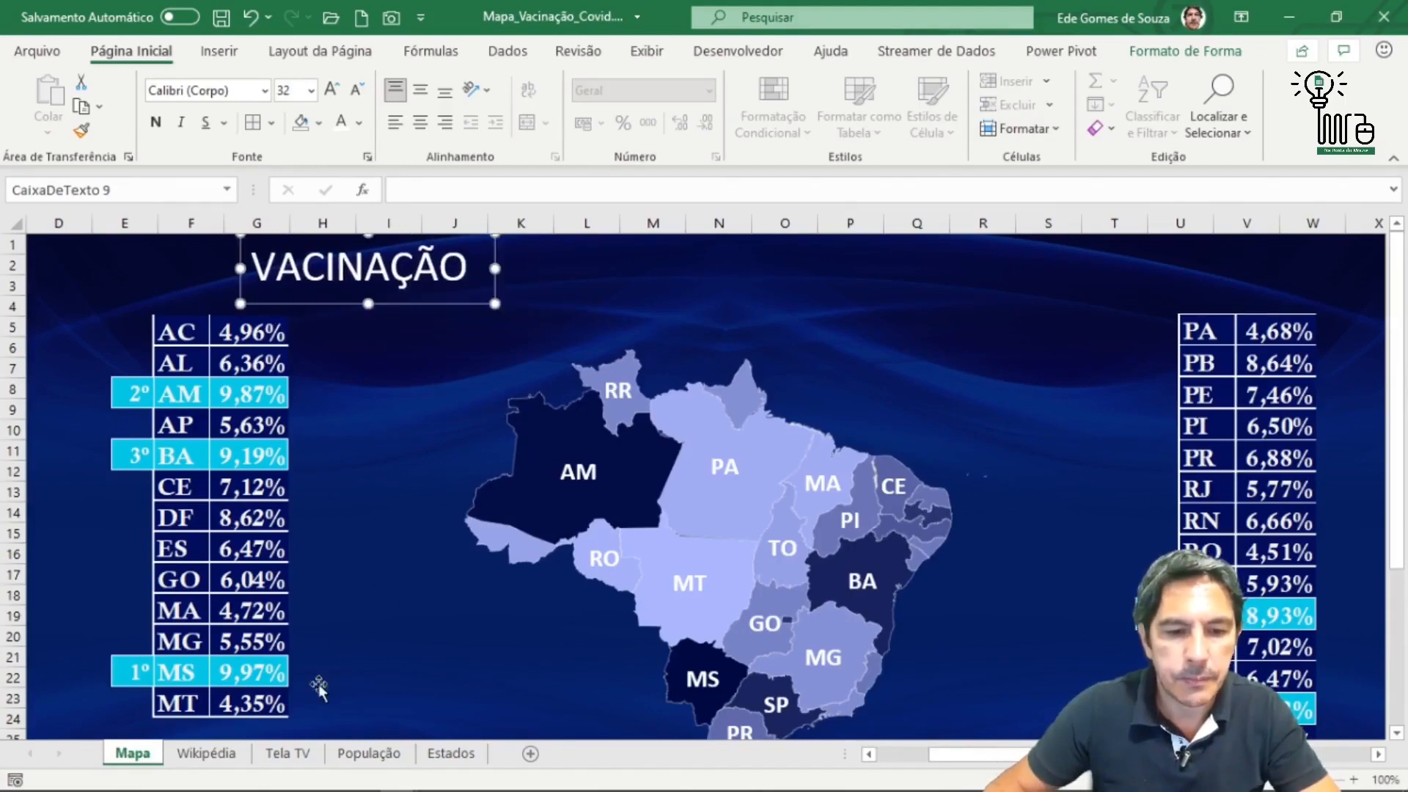
Check the title on the Tela TV sheet, insert a dark blue WordArt on the Mapa sheet and place it above the map beside "VACINAÇÃO".
{"action": "left_click", "coordinate": [288, 753]}
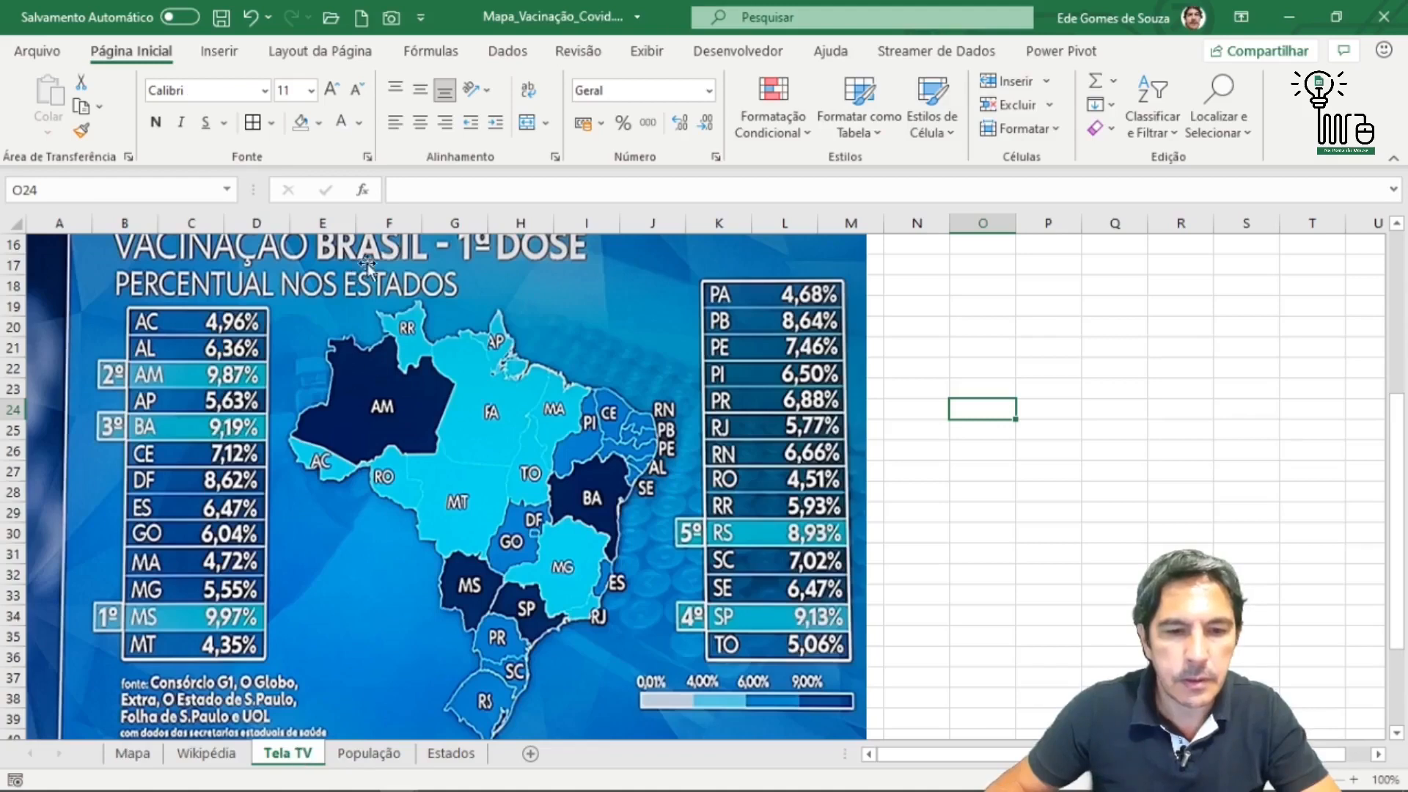
{"action": "left_click", "coordinate": [132, 755]}
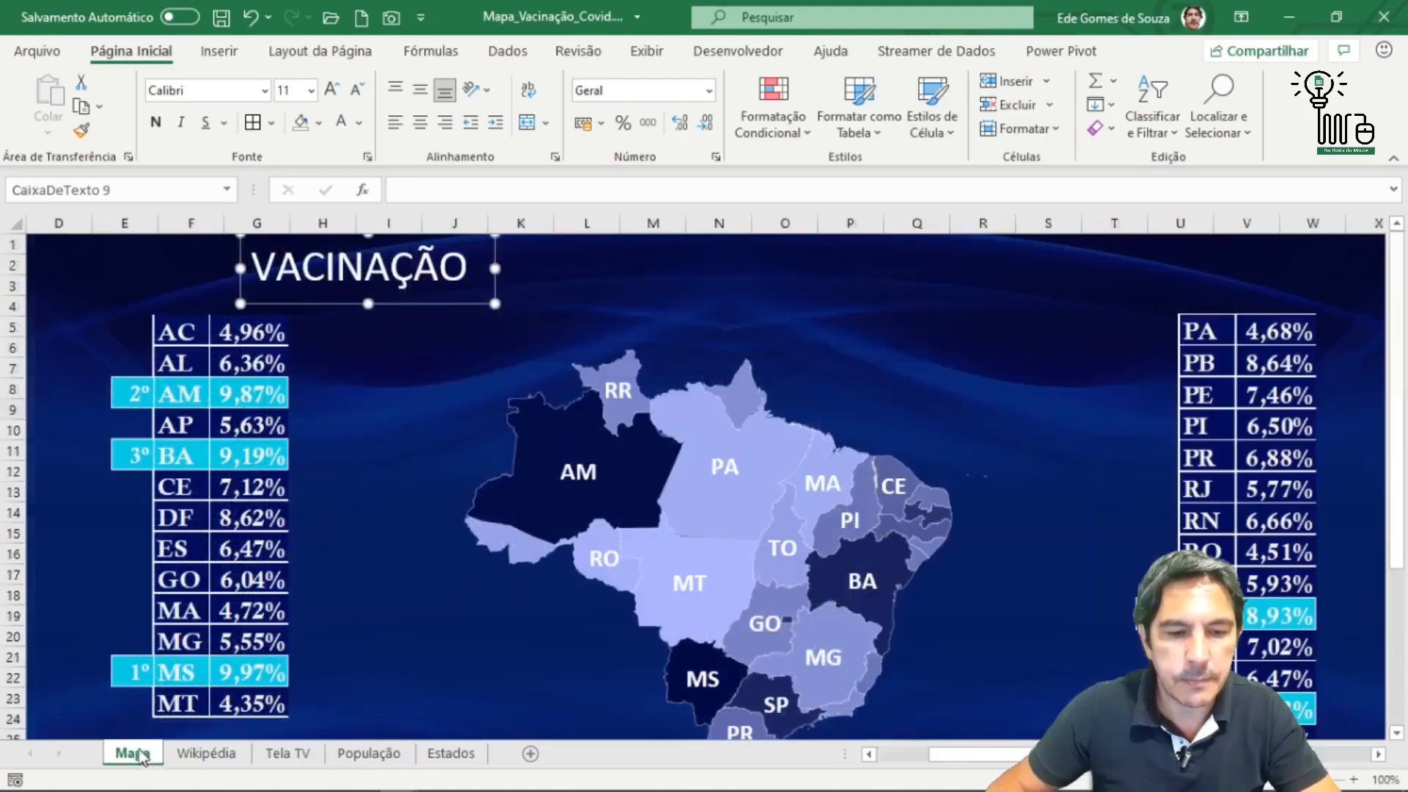
{"action": "left_click", "coordinate": [220, 52]}
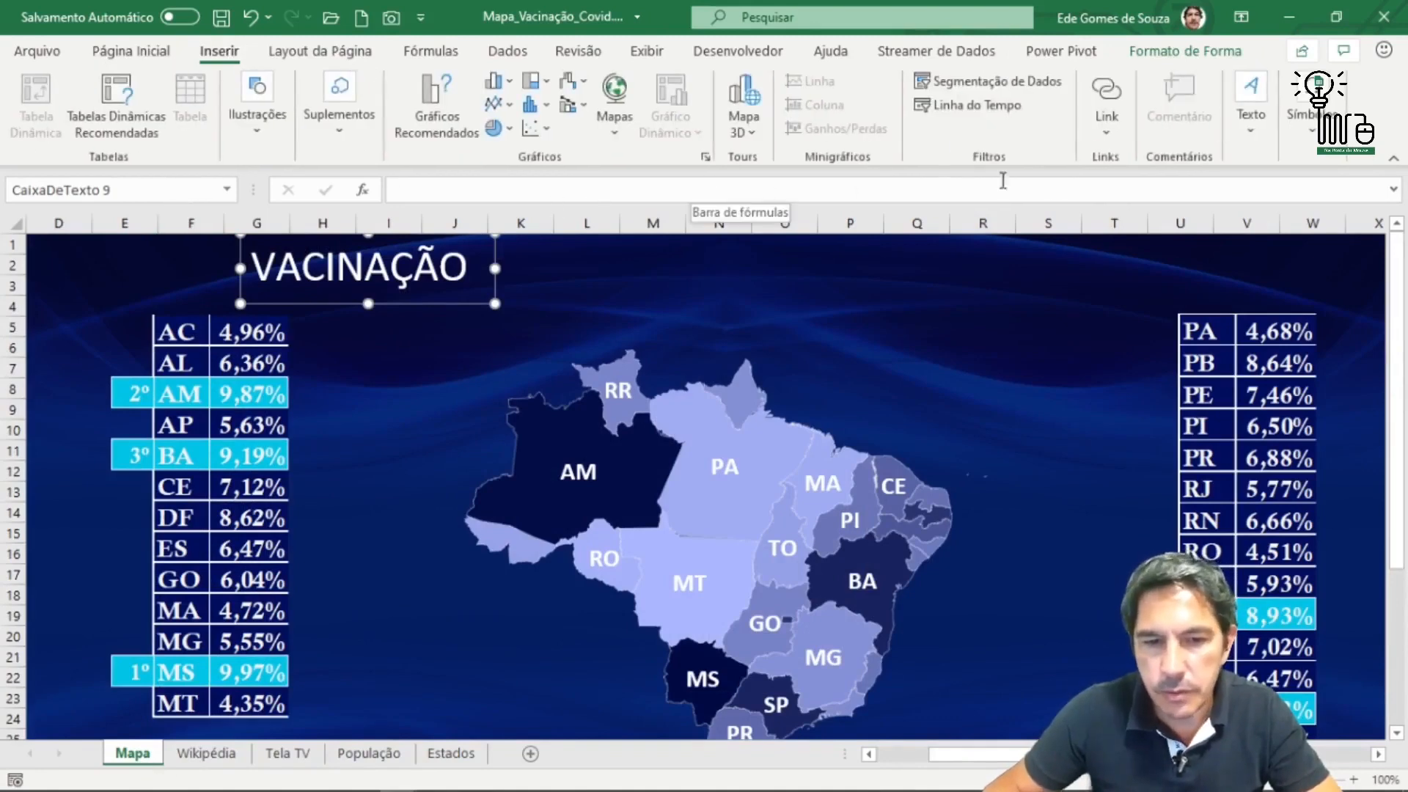
{"action": "left_click", "coordinate": [1254, 131]}
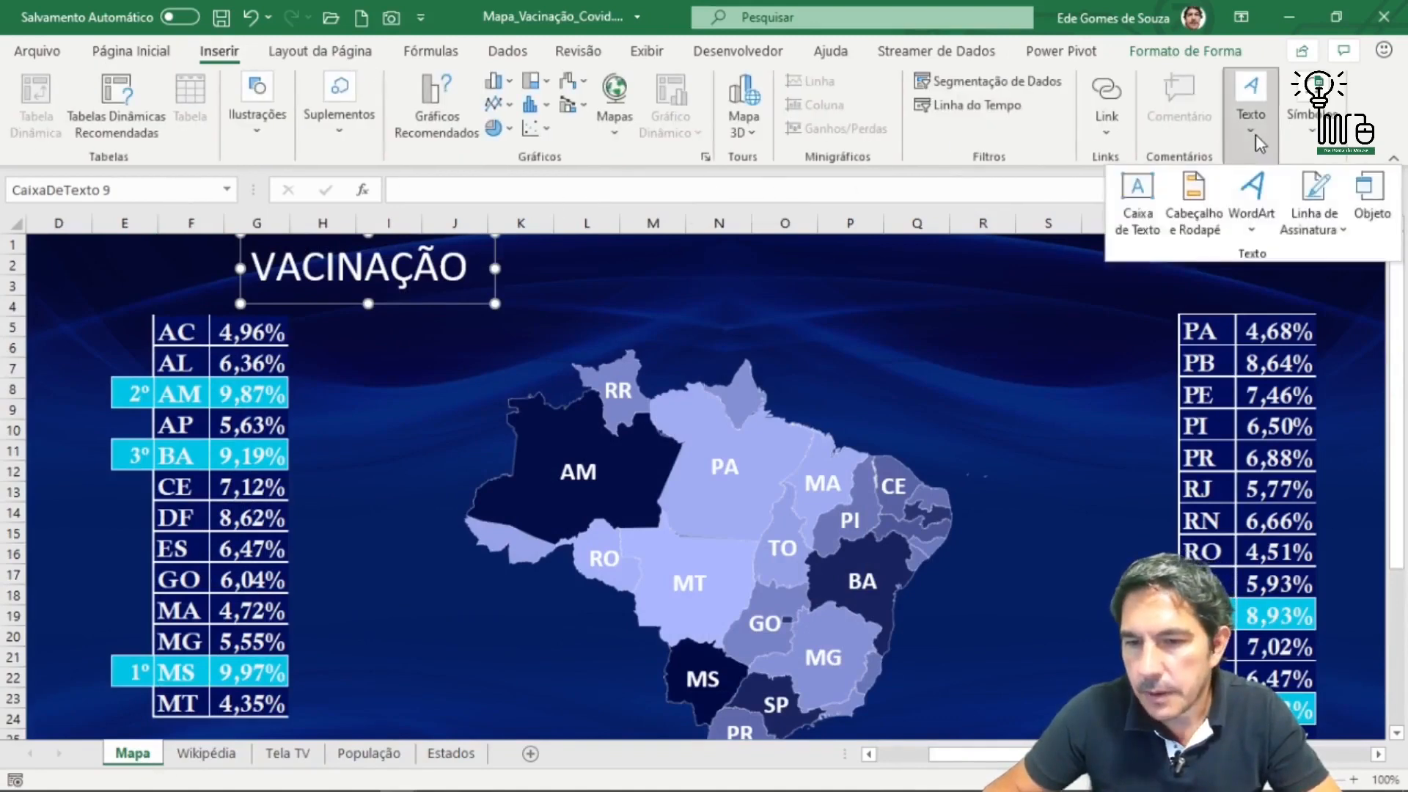
{"action": "left_click", "coordinate": [1253, 231]}
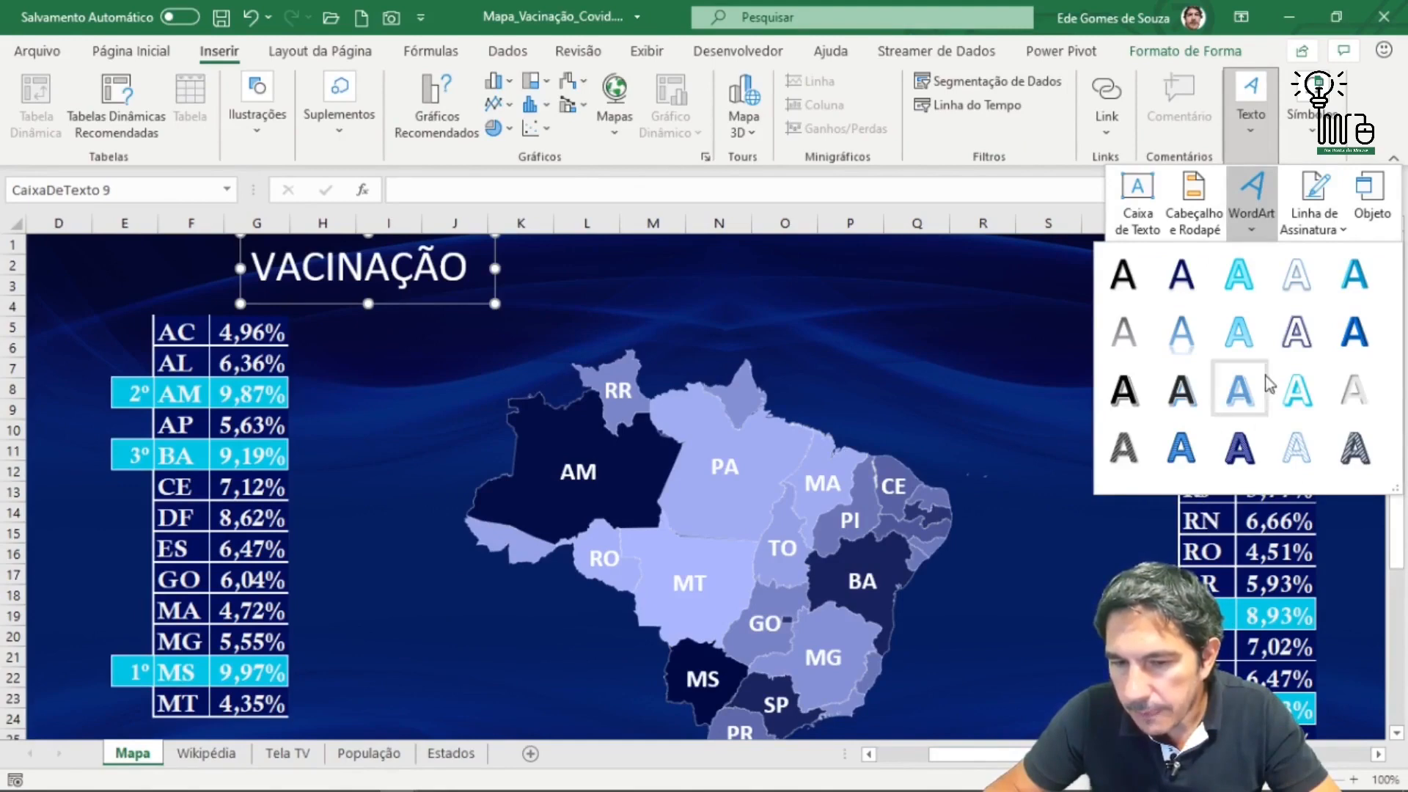
{"action": "left_click", "coordinate": [1180, 275]}
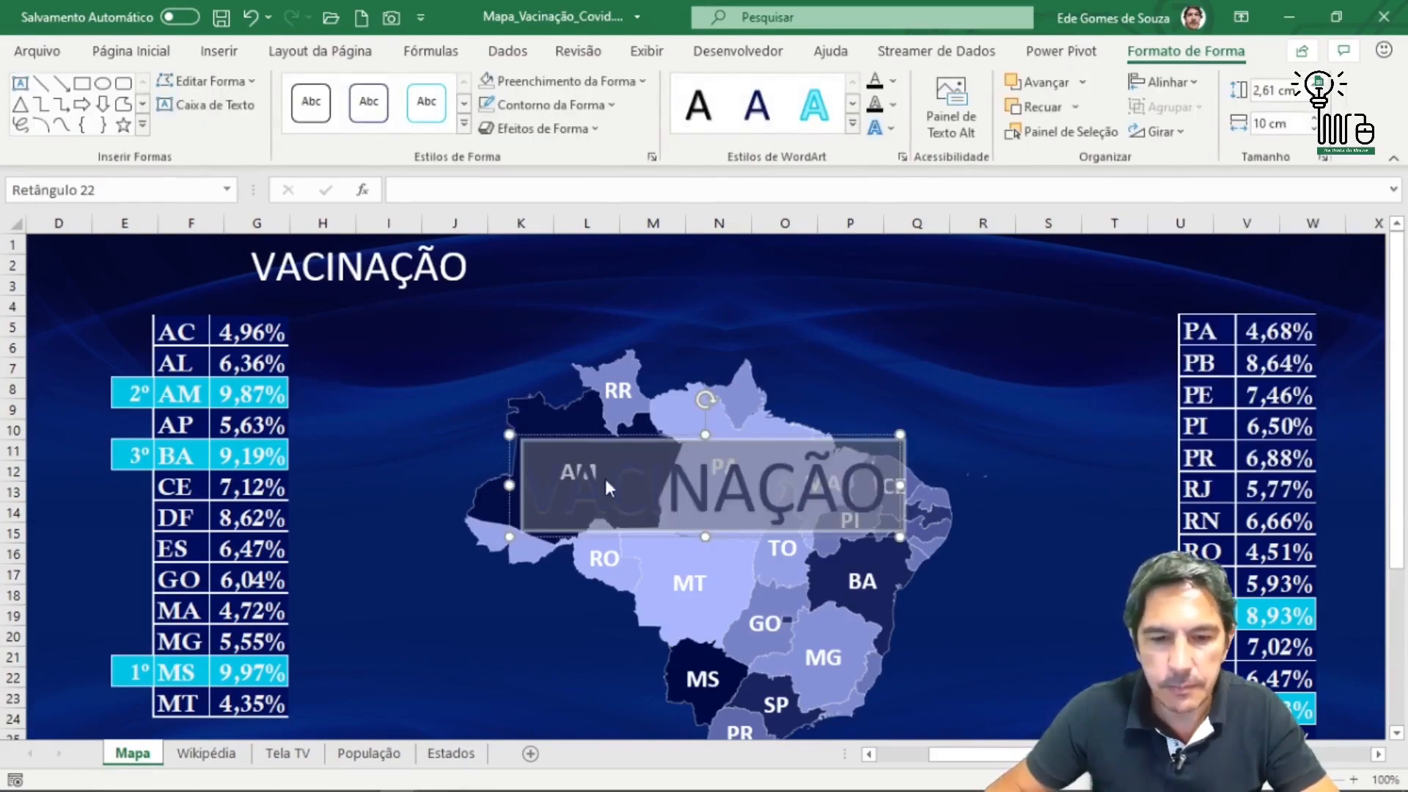
{"action": "left_click_drag", "start_coordinate": [658, 436], "coordinate": [658, 243]}
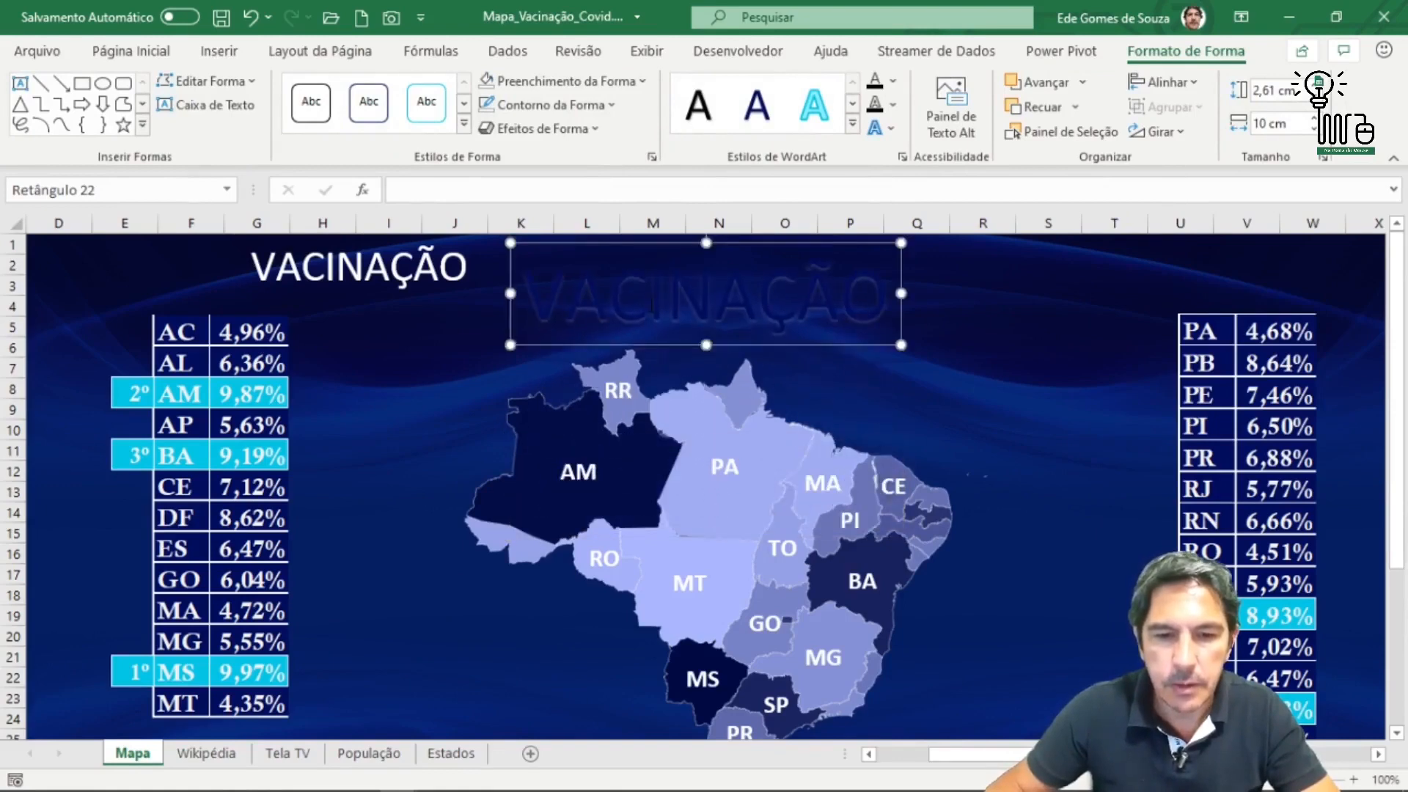
Replace the WordArt text with "BRASIL - 1ª DOSE".
{"action": "left_click", "coordinate": [651, 303]}
{"action": "left_click_drag", "start_coordinate": [528, 302], "coordinate": [869, 310]}
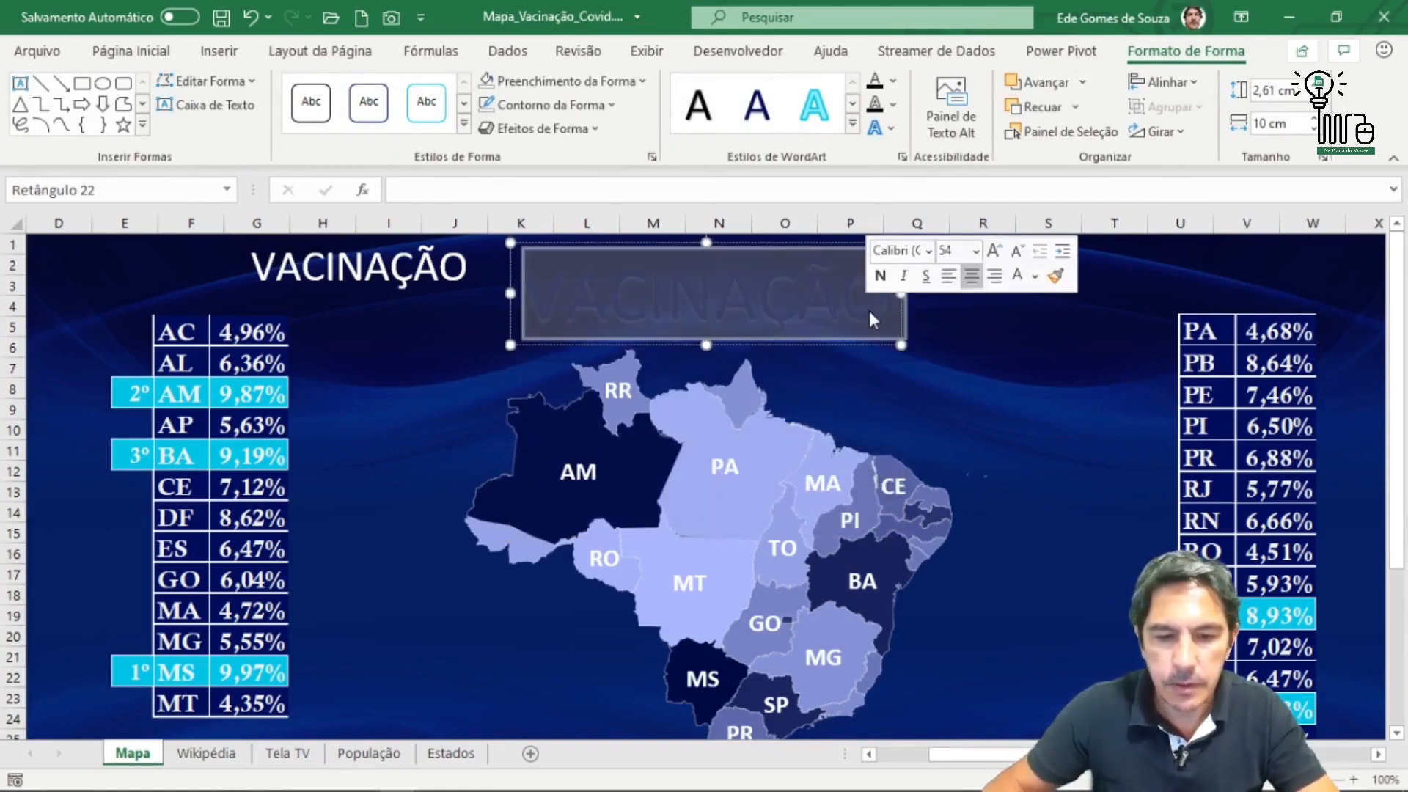
{"action": "type", "text": "BRASIL"}
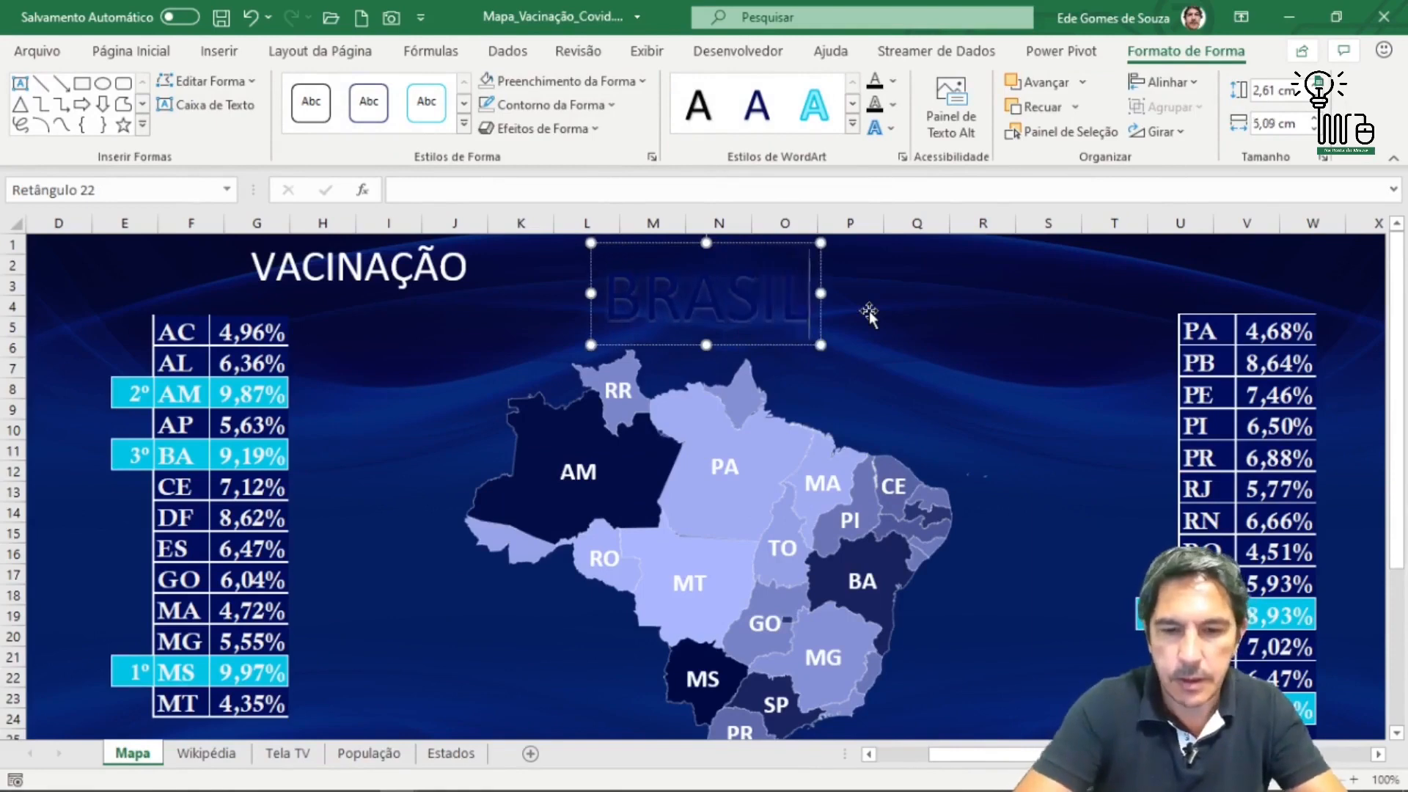
{"action": "type", "text": " - 1"}
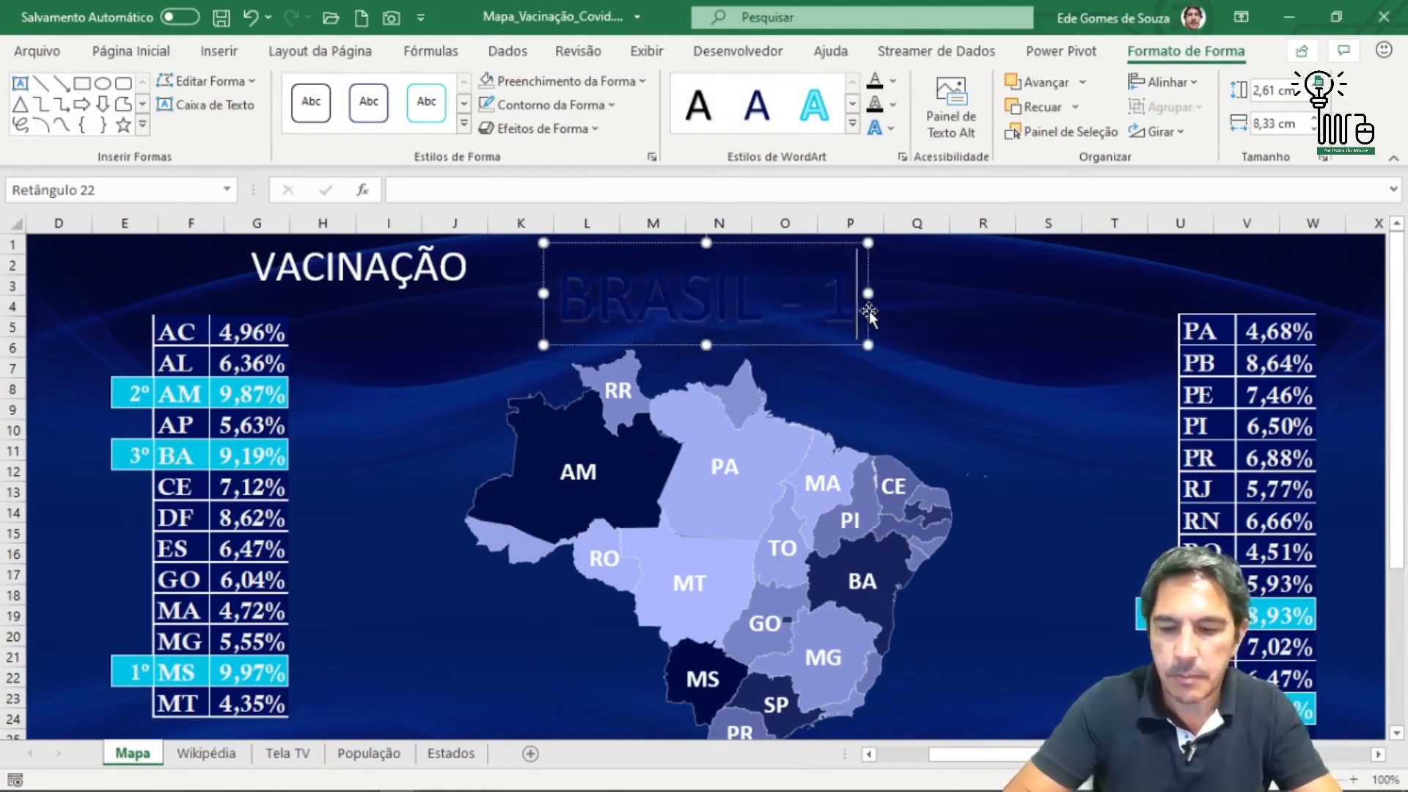
{"action": "type", "text": "ª "}
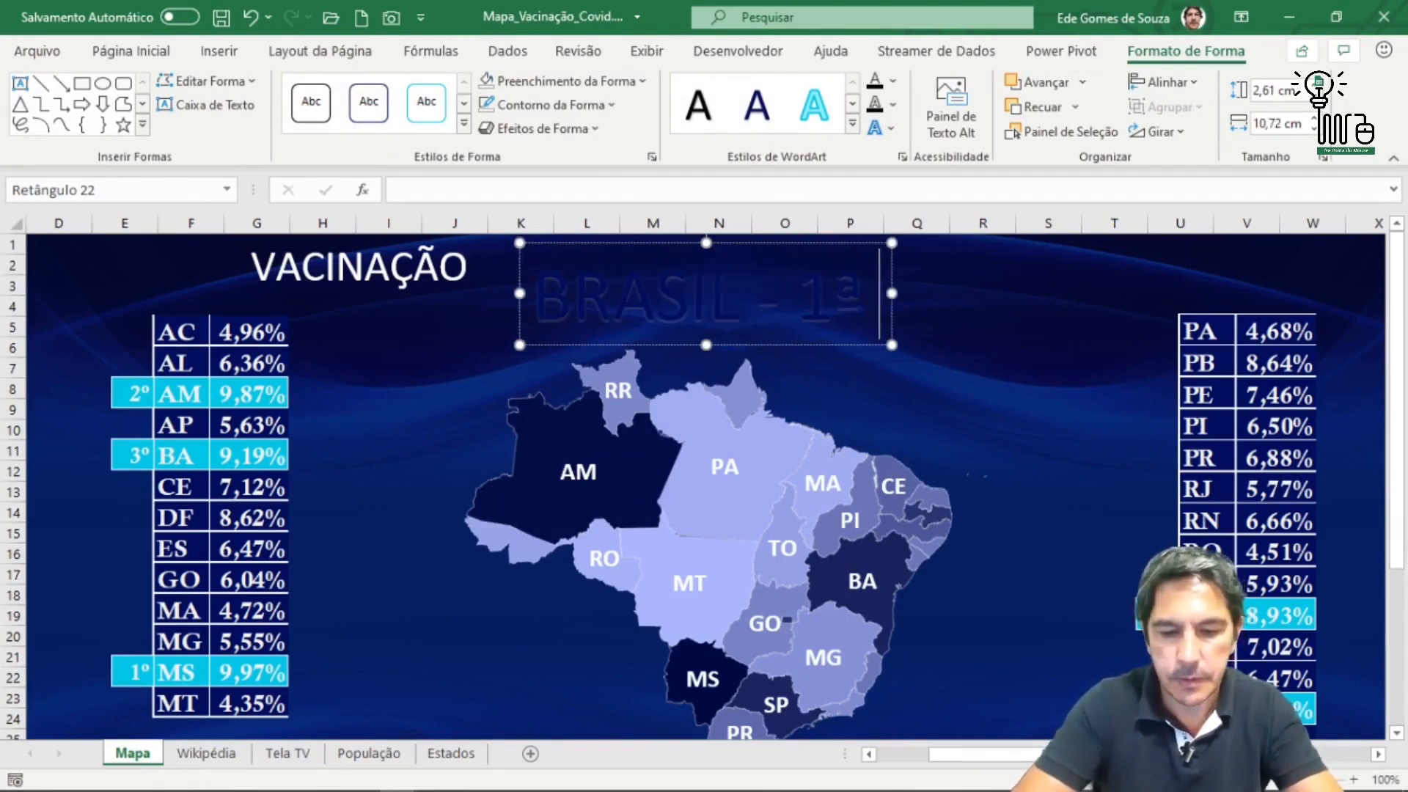
{"action": "type", "text": "DOSE"}
{"action": "left_click", "coordinate": [948, 348]}
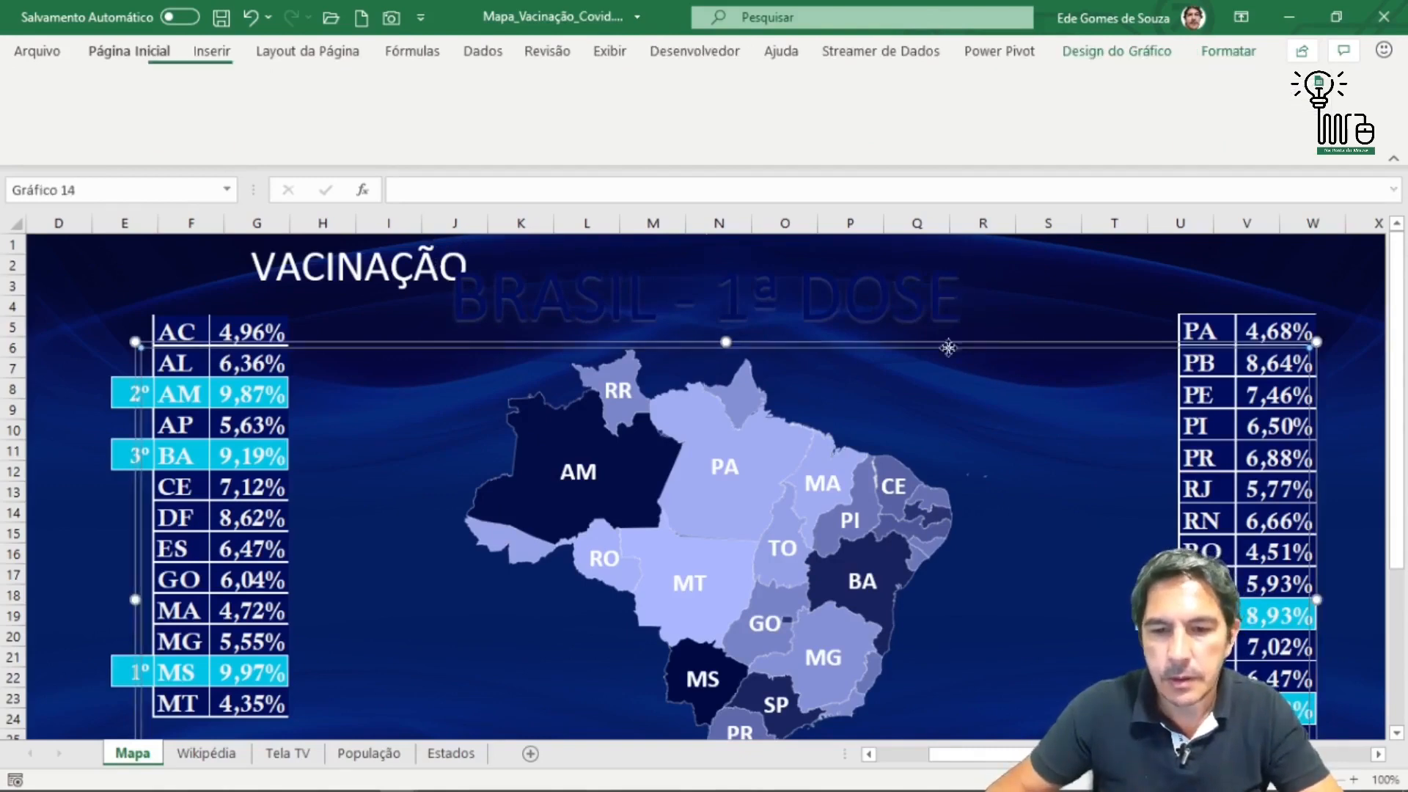
Change the text fill of the "BRASIL - 1ª DOSE" WordArt from dark blue to a slightly darkened white.
{"action": "left_click", "coordinate": [925, 301]}
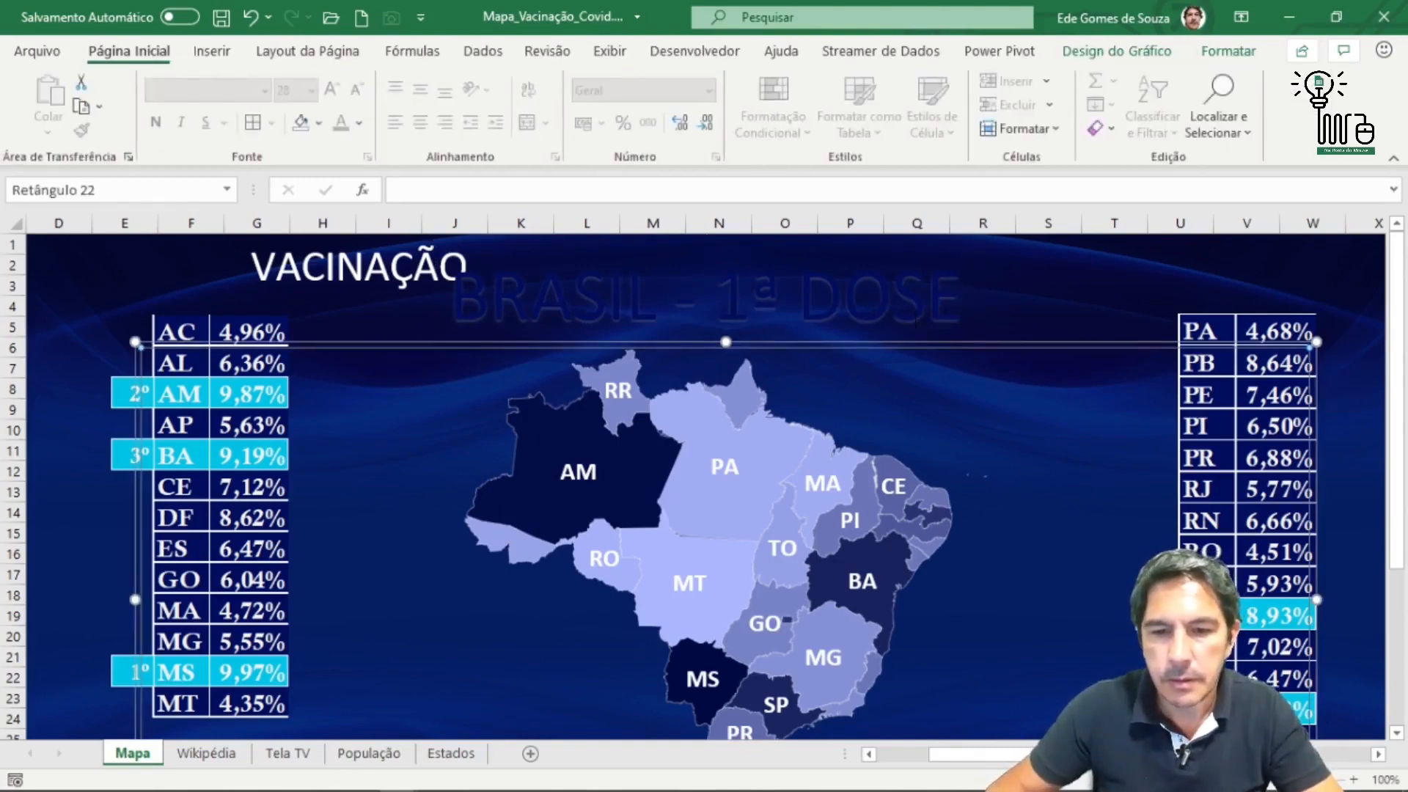
{"action": "left_click", "coordinate": [899, 247]}
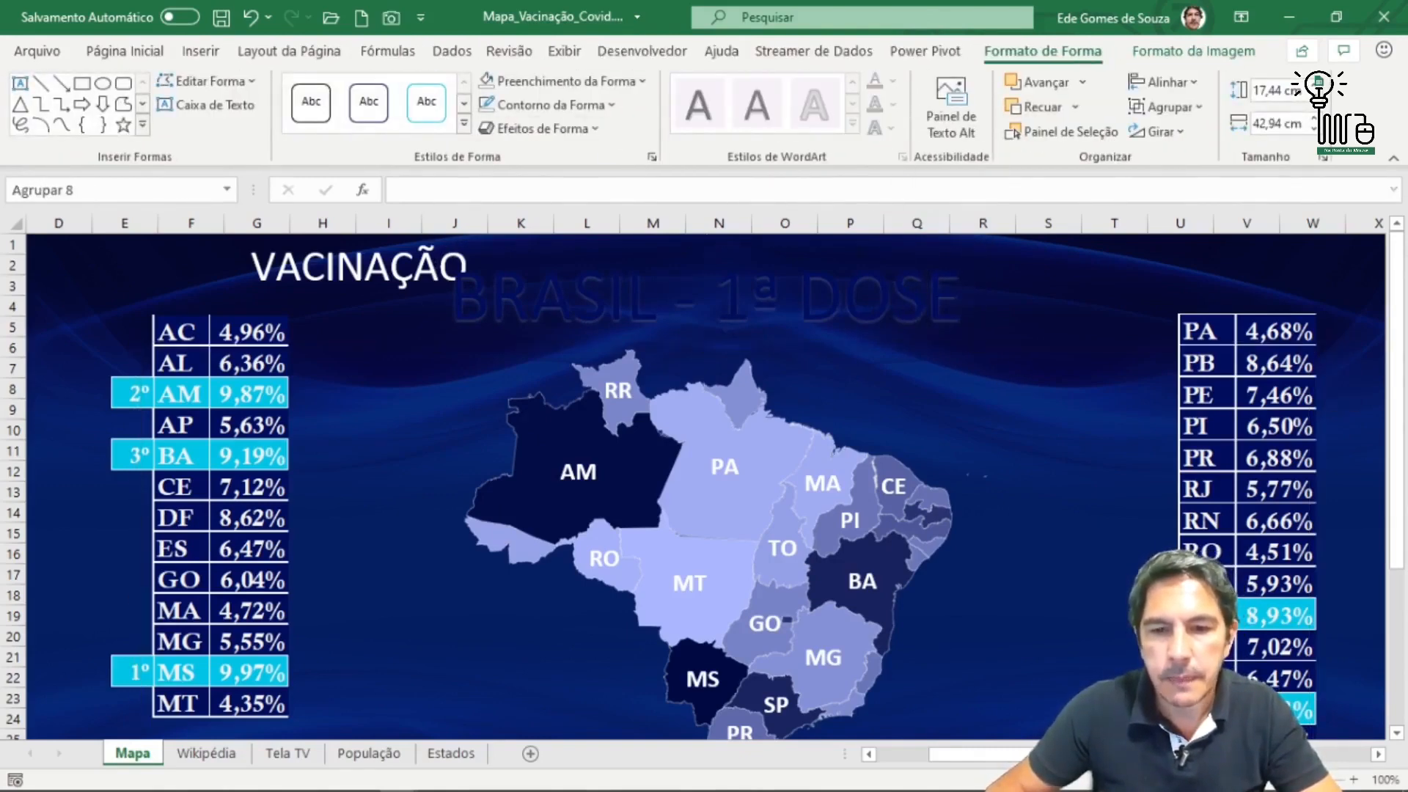
{"action": "left_click", "coordinate": [844, 297]}
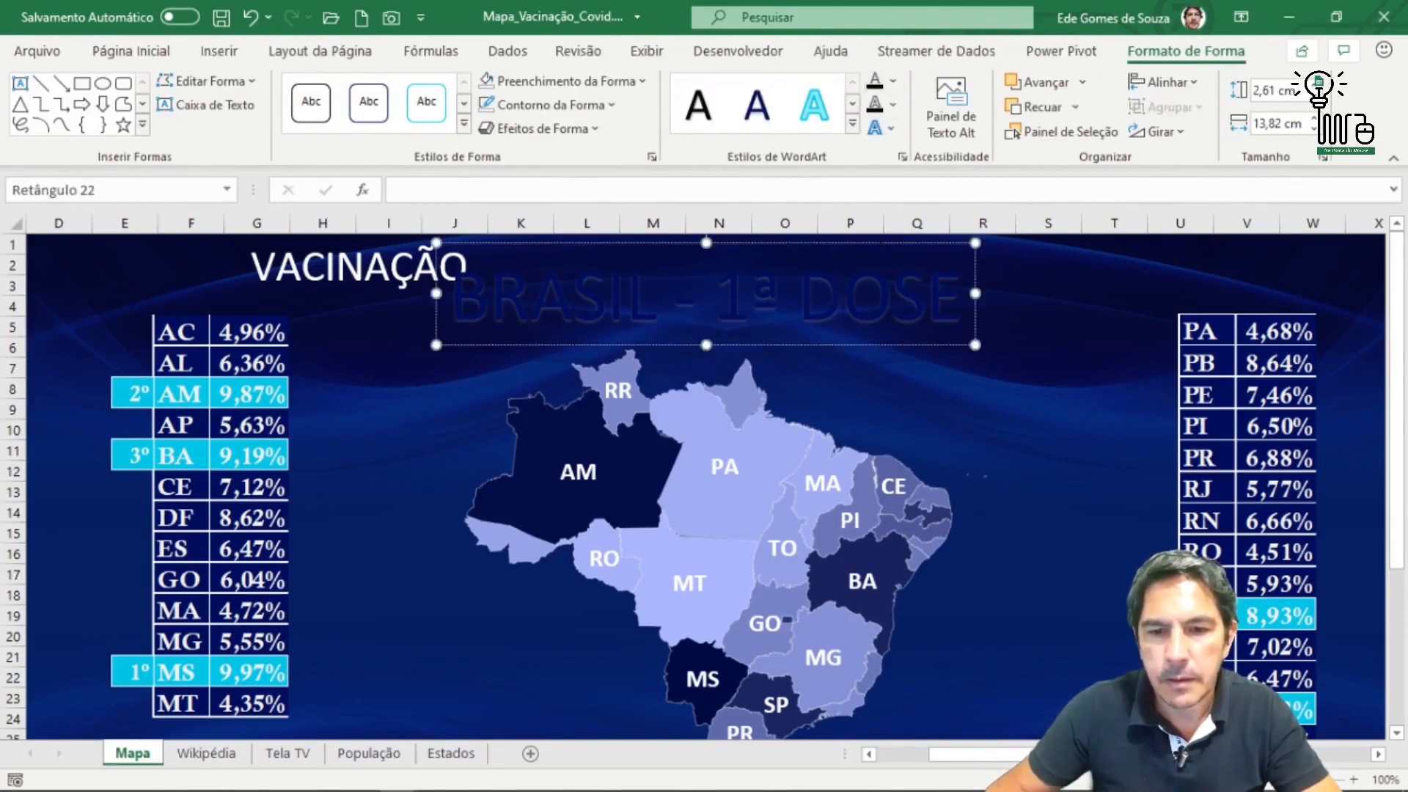
{"action": "left_click", "coordinate": [892, 82]}
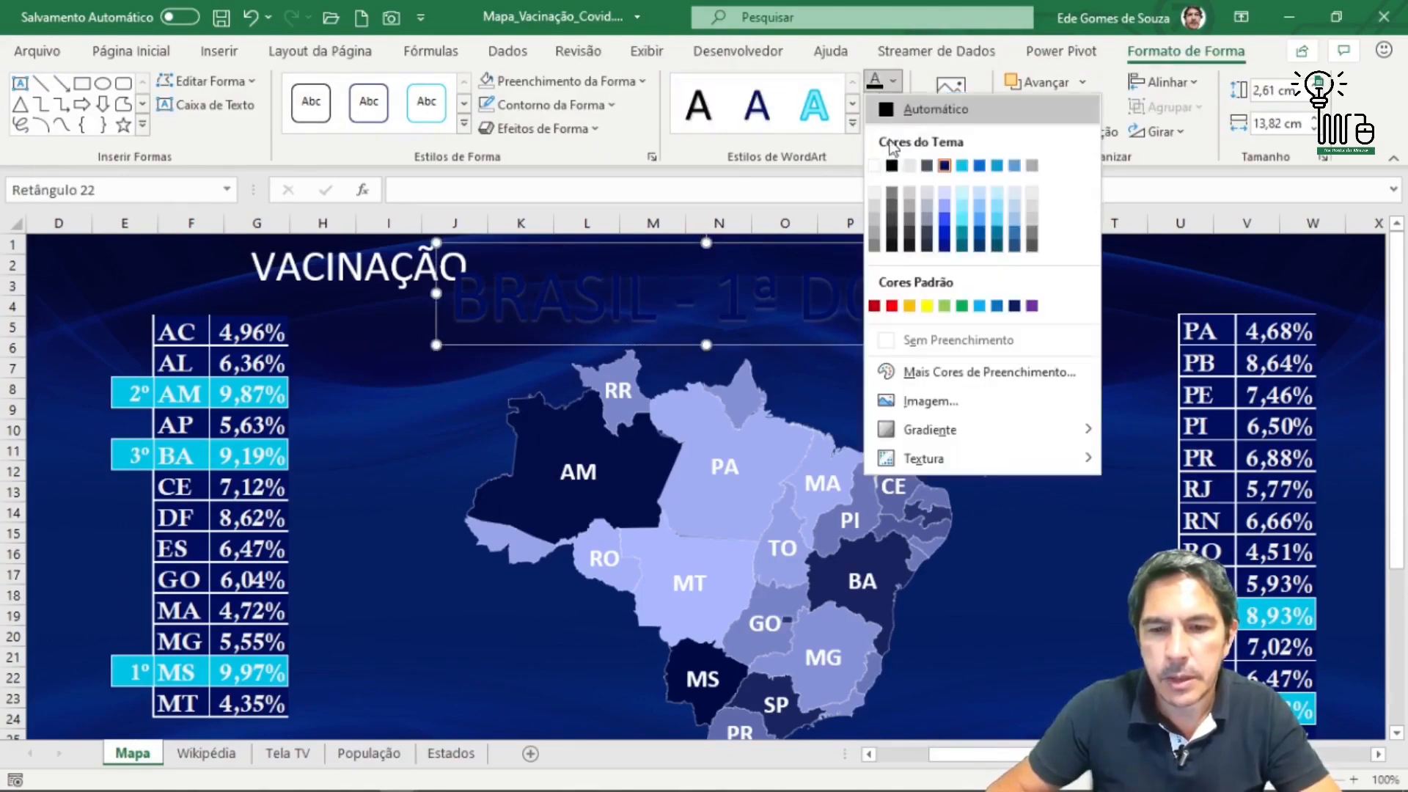
{"action": "left_click", "coordinate": [875, 193]}
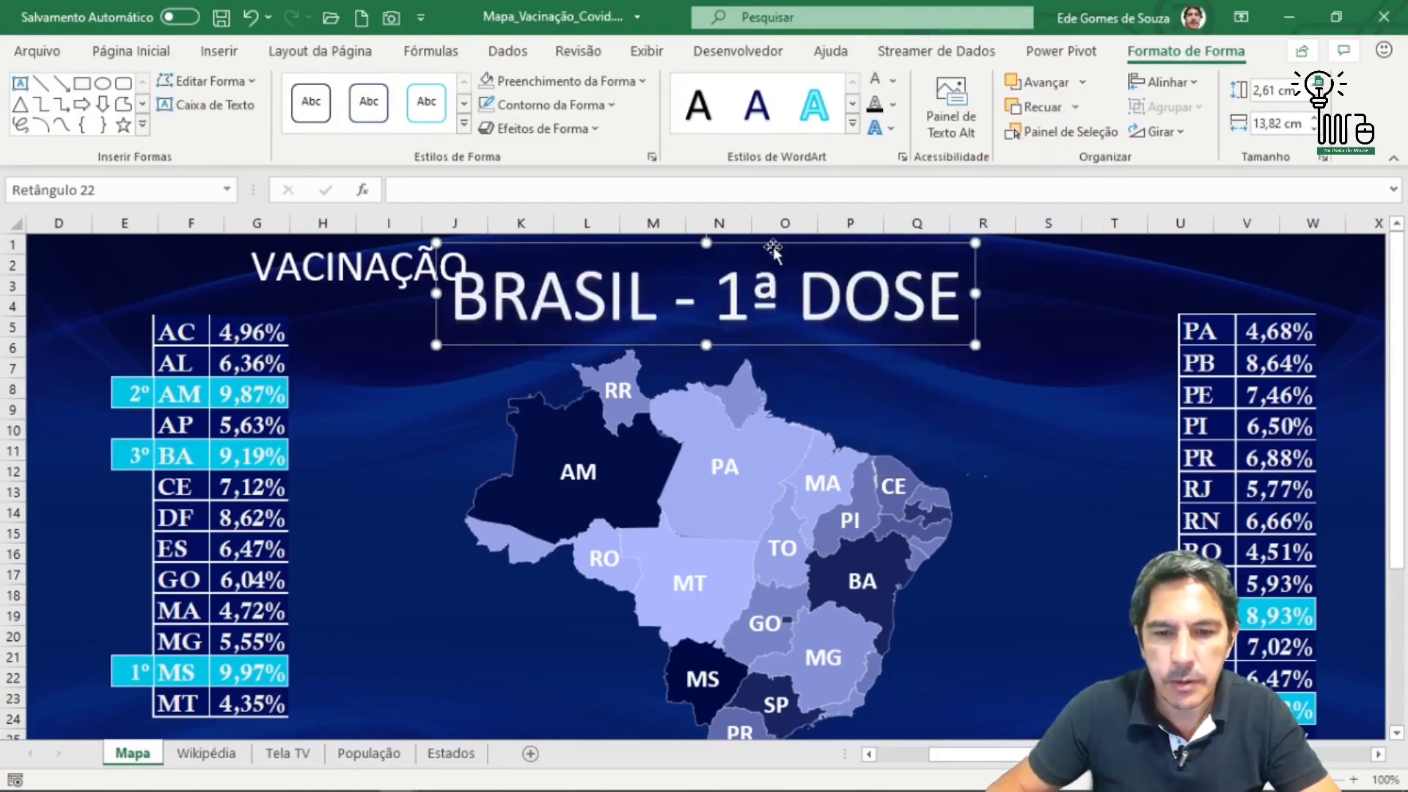
{"action": "left_click", "coordinate": [809, 247]}
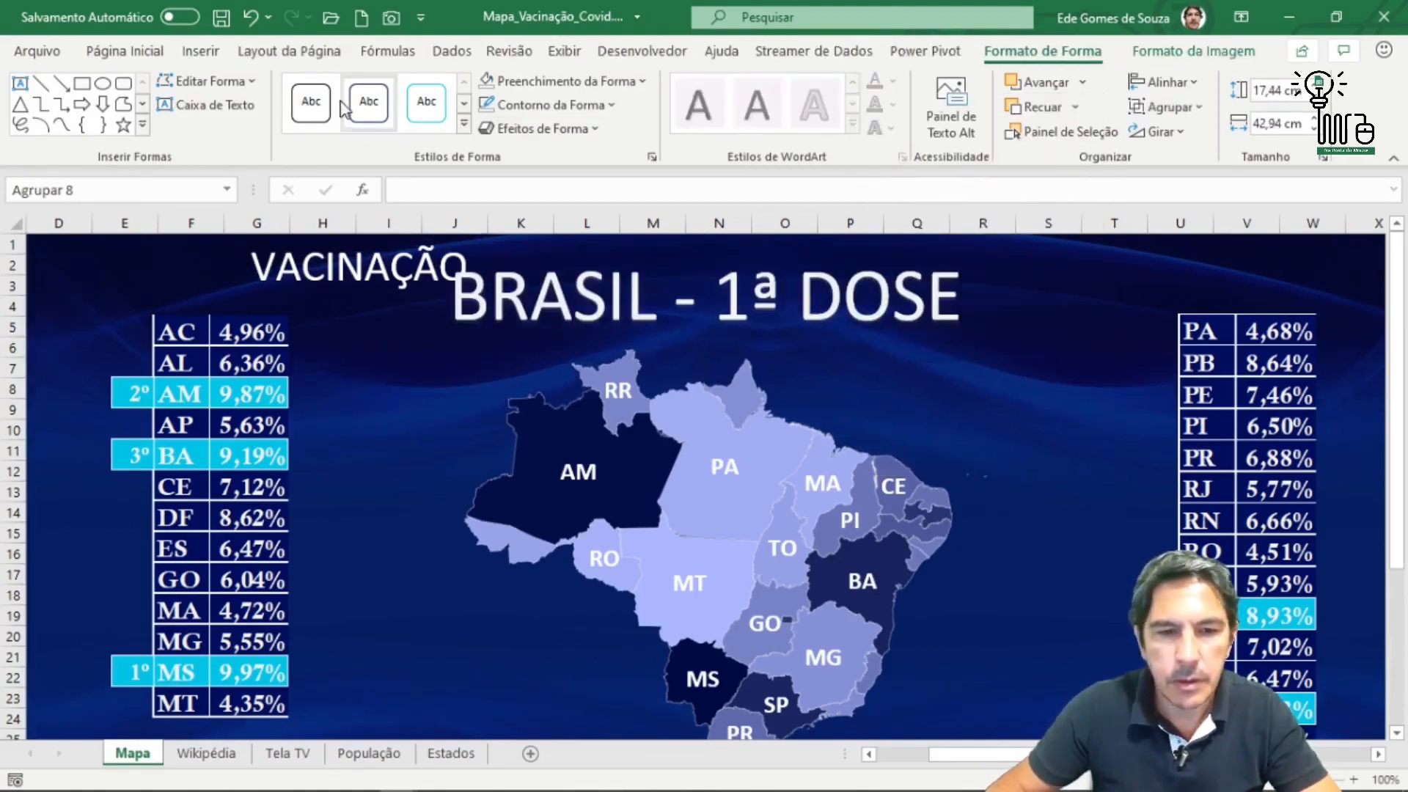
{"action": "left_click", "coordinate": [250, 18]}
{"action": "left_click", "coordinate": [798, 301]}
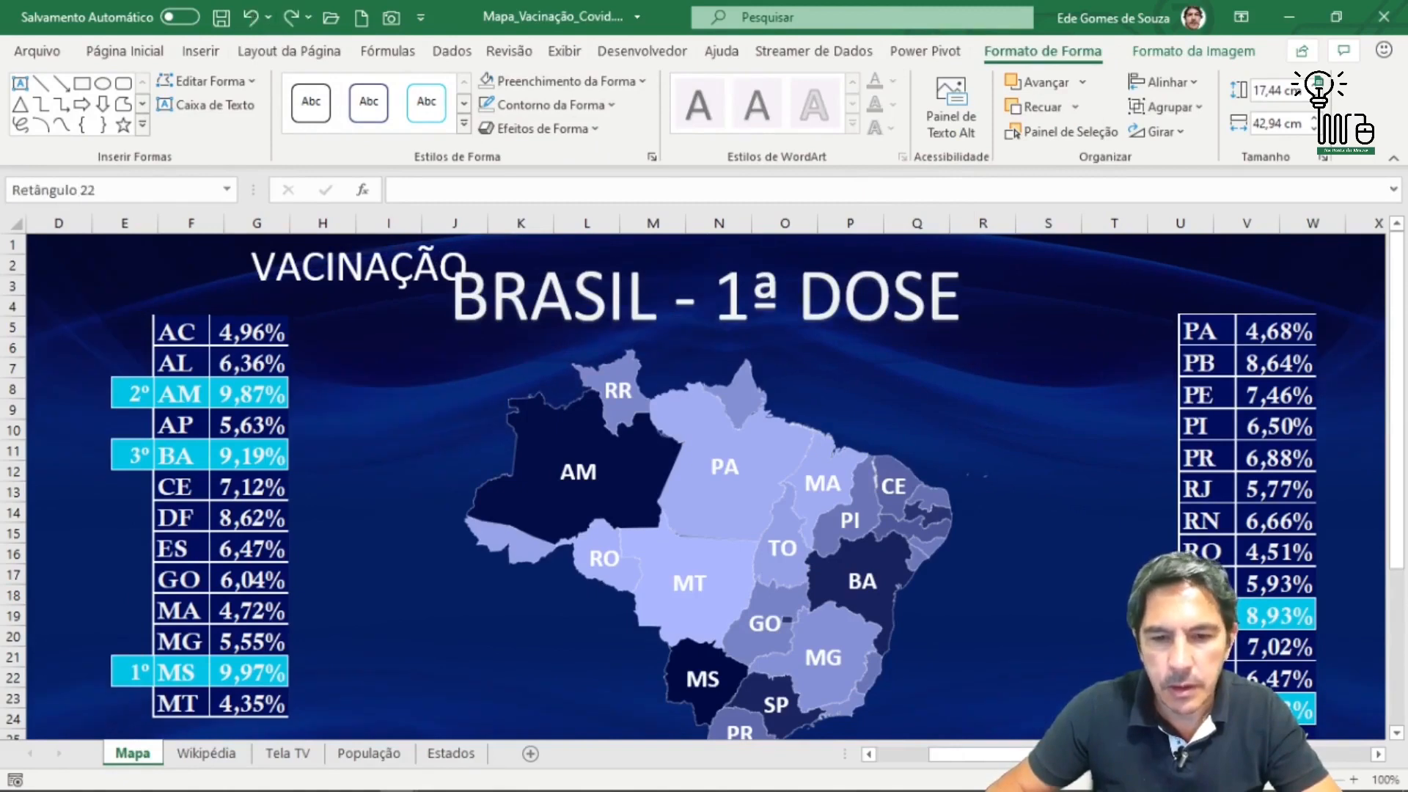
{"action": "left_click_drag", "start_coordinate": [564, 247], "coordinate": [617, 227]}
Move both state tables beside the Brazil map down to about row 8, leaving free space beneath the title.
{"action": "left_click", "coordinate": [365, 268]}
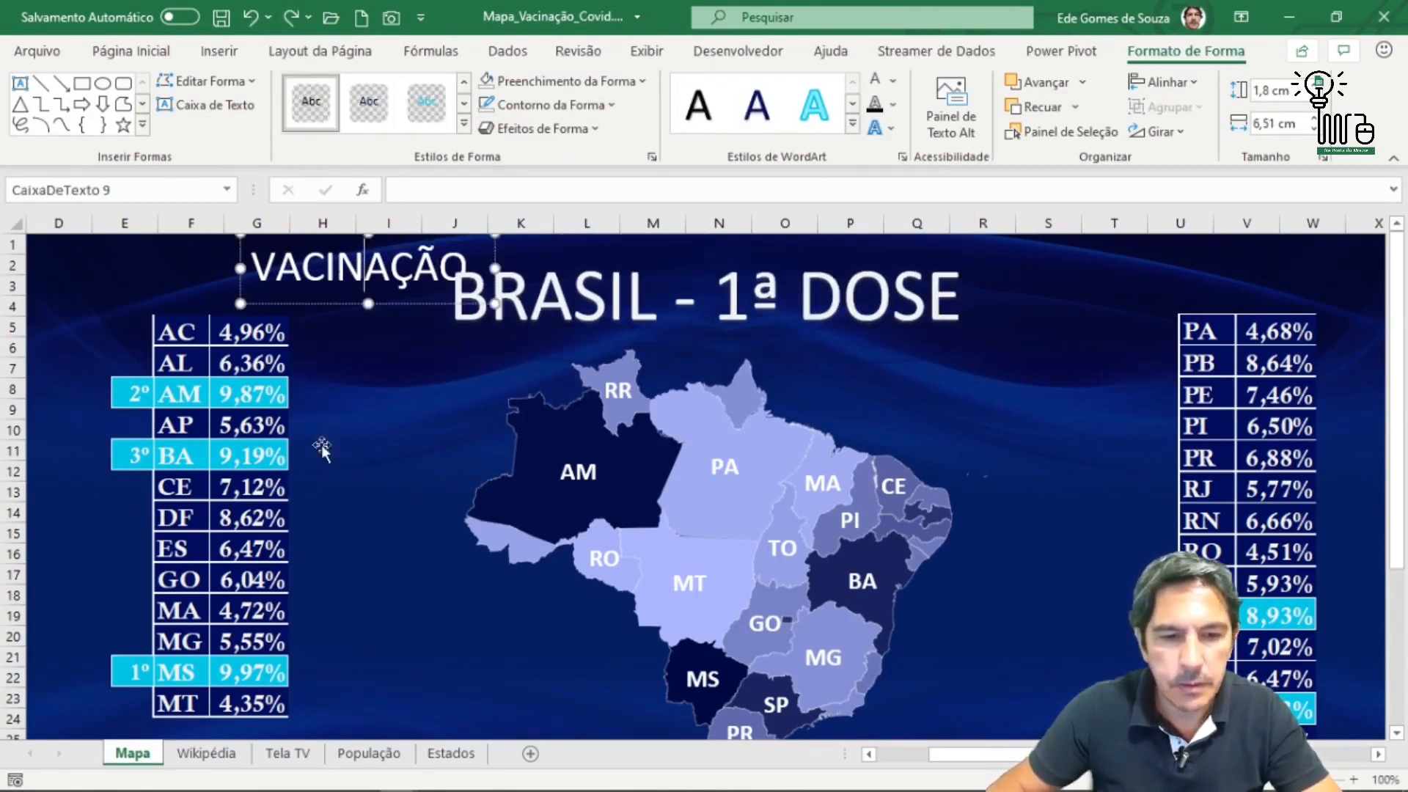
{"action": "left_click_drag", "start_coordinate": [223, 463], "coordinate": [225, 544]}
{"action": "left_click_drag", "start_coordinate": [1232, 439], "coordinate": [1217, 518]}
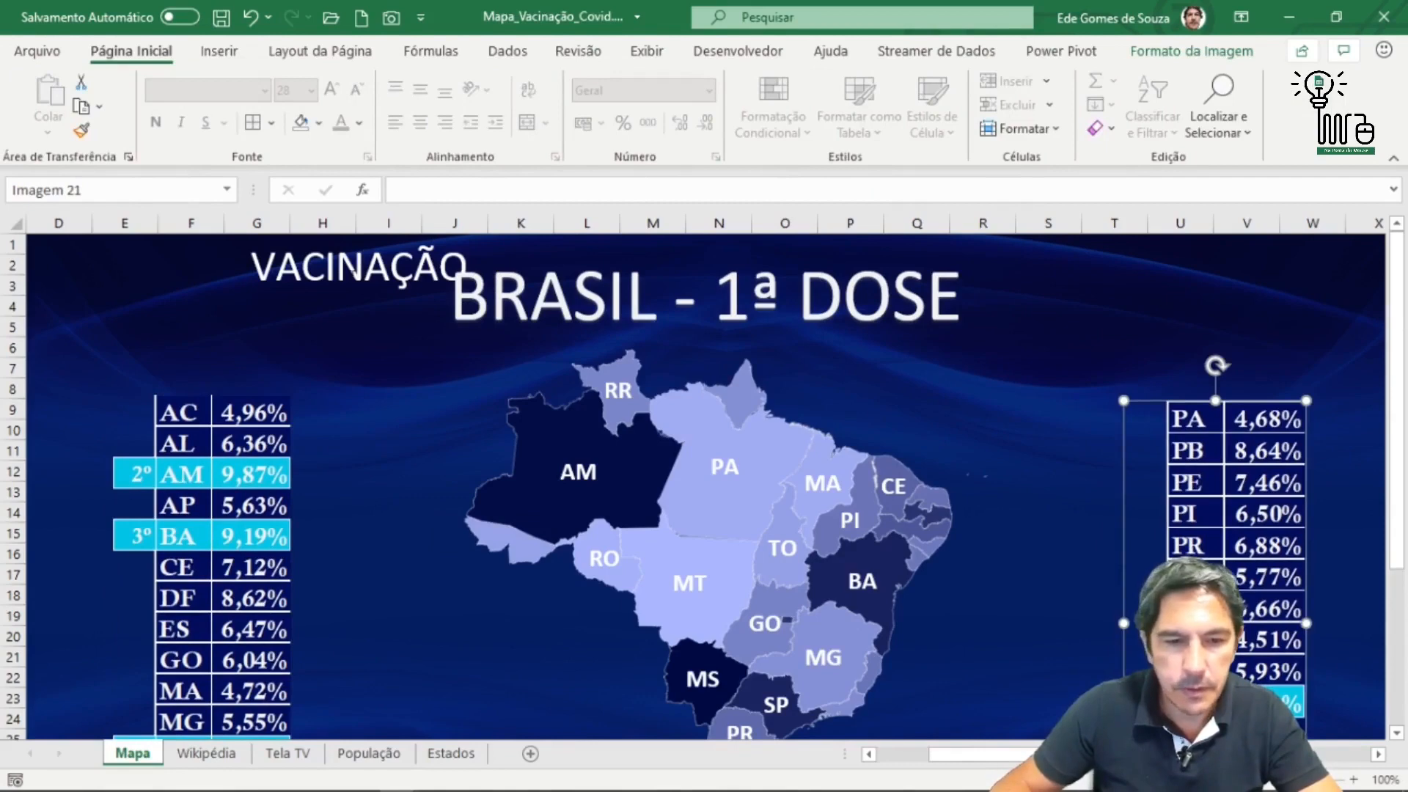
Line up "VACINAÇÃO" and the "BRASIL - 1ª DOSE" WordArt side by side on one line above the map, without overlap.
{"action": "left_click", "coordinate": [279, 275]}
{"action": "left_click_drag", "start_coordinate": [277, 308], "coordinate": [197, 339]}
{"action": "left_click", "coordinate": [625, 297]}
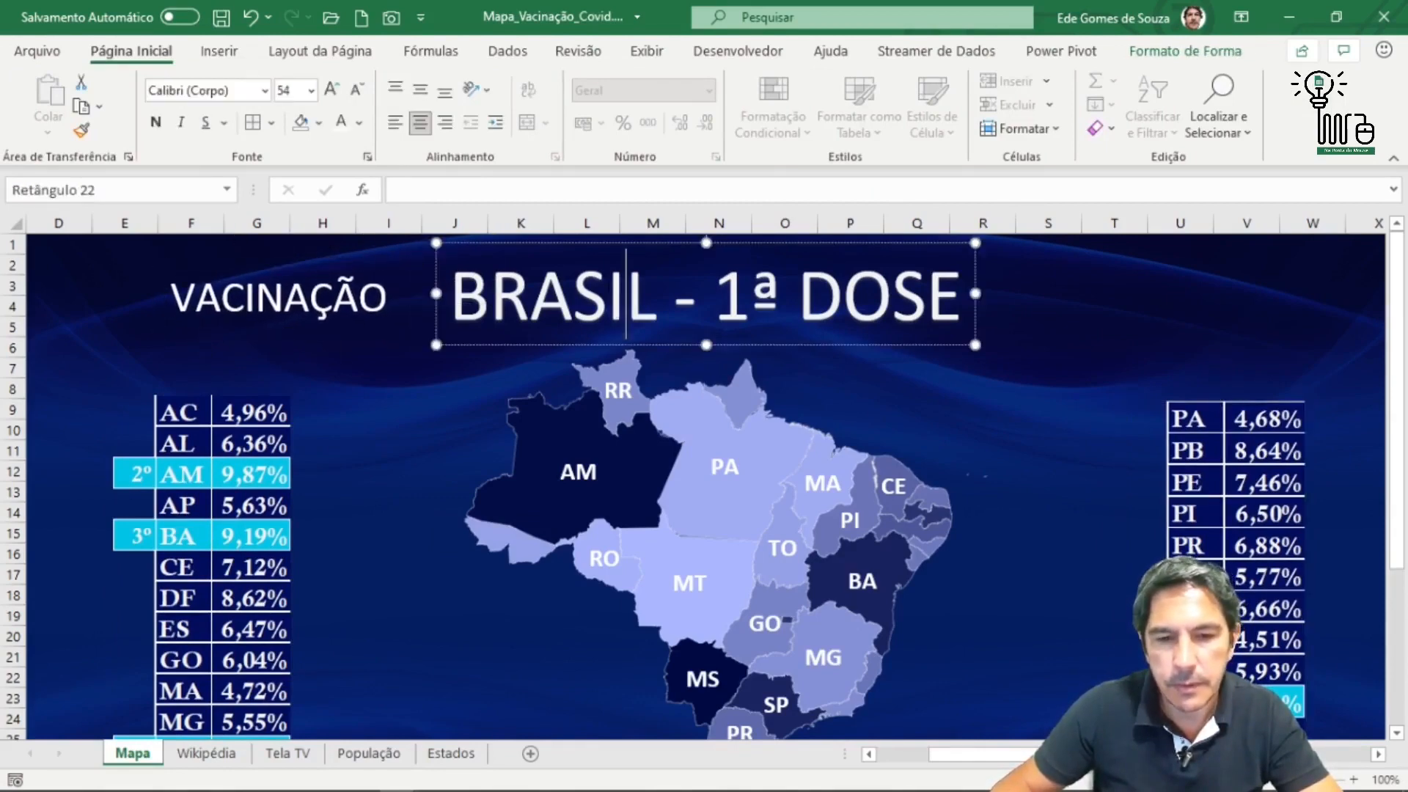
{"action": "left_click_drag", "start_coordinate": [597, 251], "coordinate": [593, 244]}
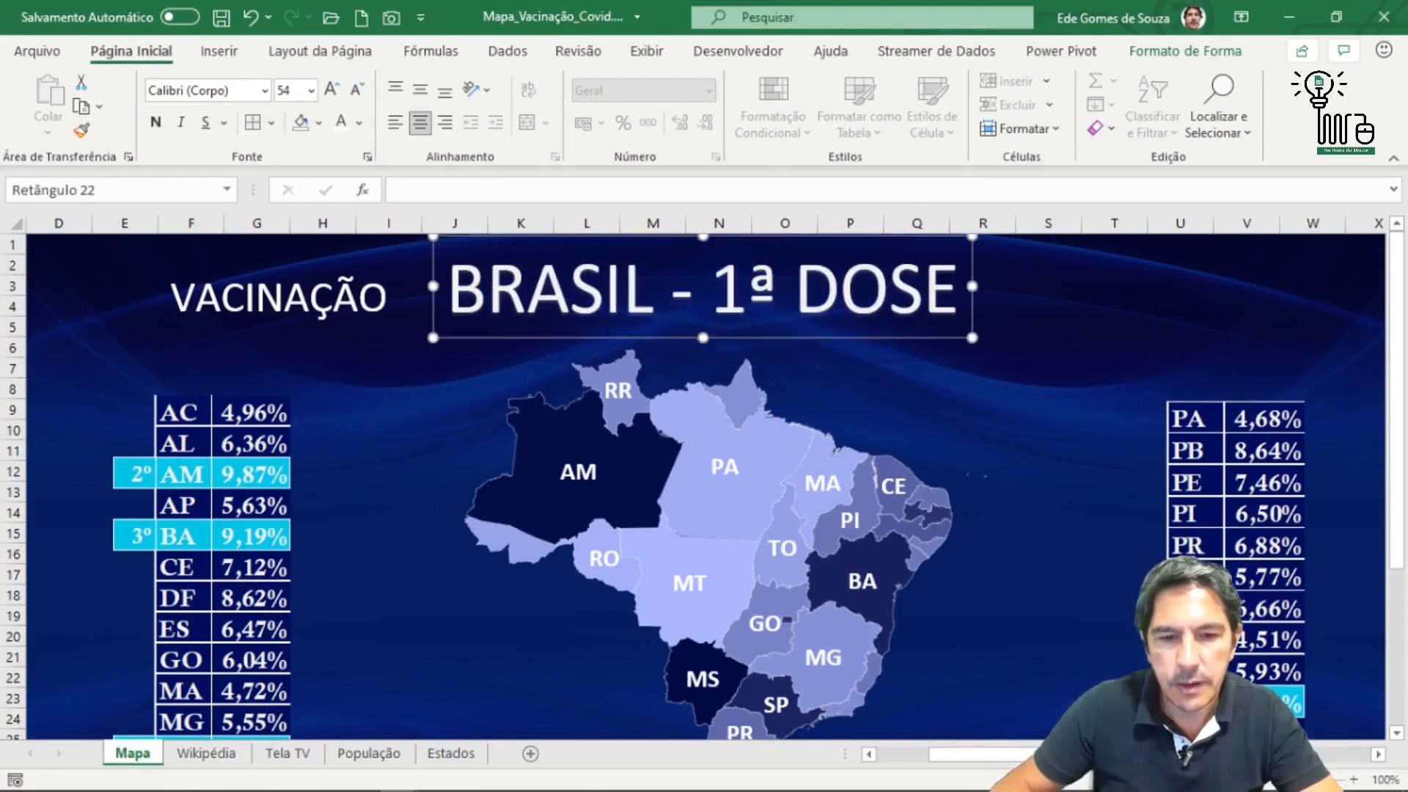
{"action": "left_click", "coordinate": [358, 297]}
{"action": "left_click_drag", "start_coordinate": [332, 267], "coordinate": [357, 259]}
{"action": "left_click", "coordinate": [996, 415]}
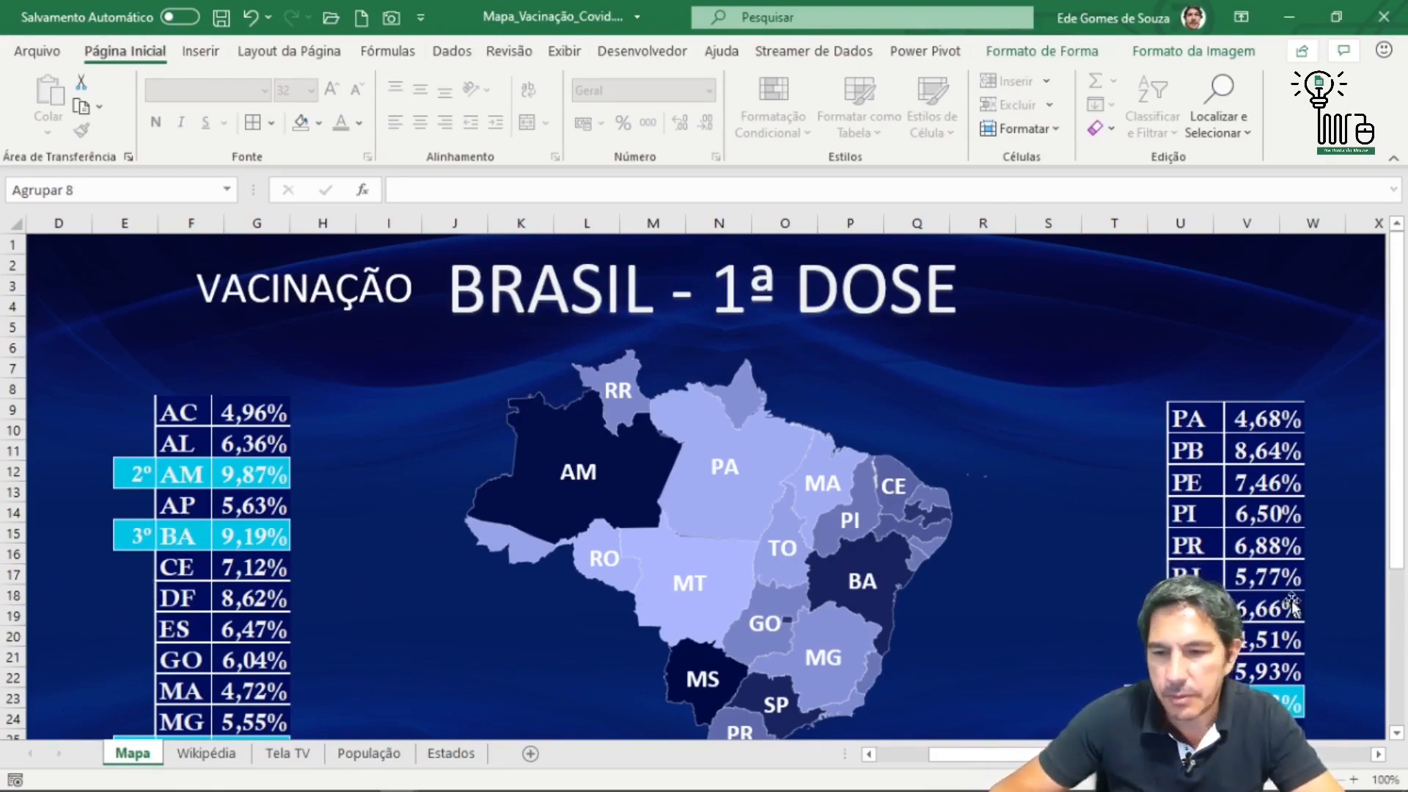
Review the finished Mapa layout, then look through the Wikipédia, Tela TV and Estados sheets.
{"action": "scroll", "coordinate": [1236, 596], "scroll_direction": "down", "scroll_amount": 3}
{"action": "scroll", "coordinate": [396, 561], "scroll_direction": "up", "scroll_amount": 3}
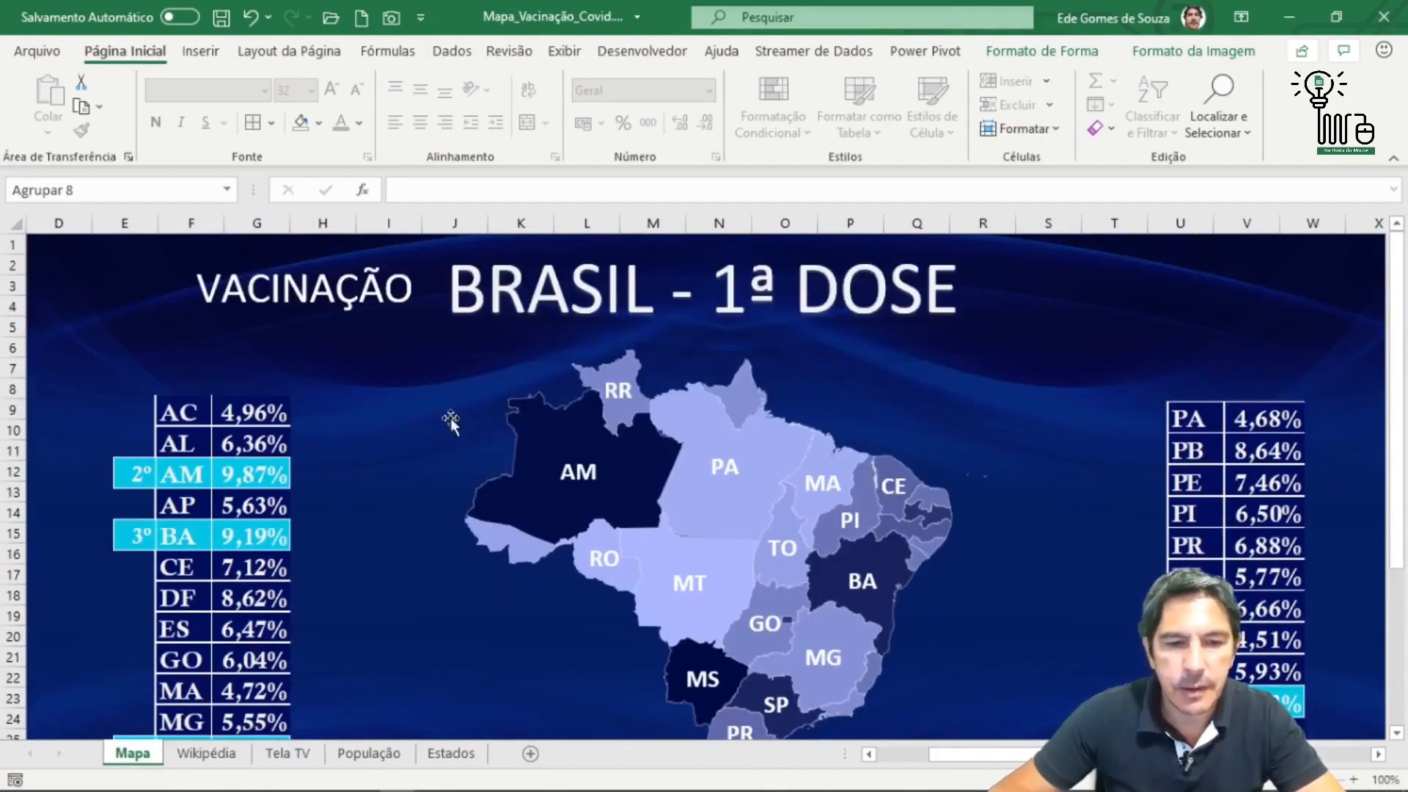
{"action": "left_click", "coordinate": [212, 759]}
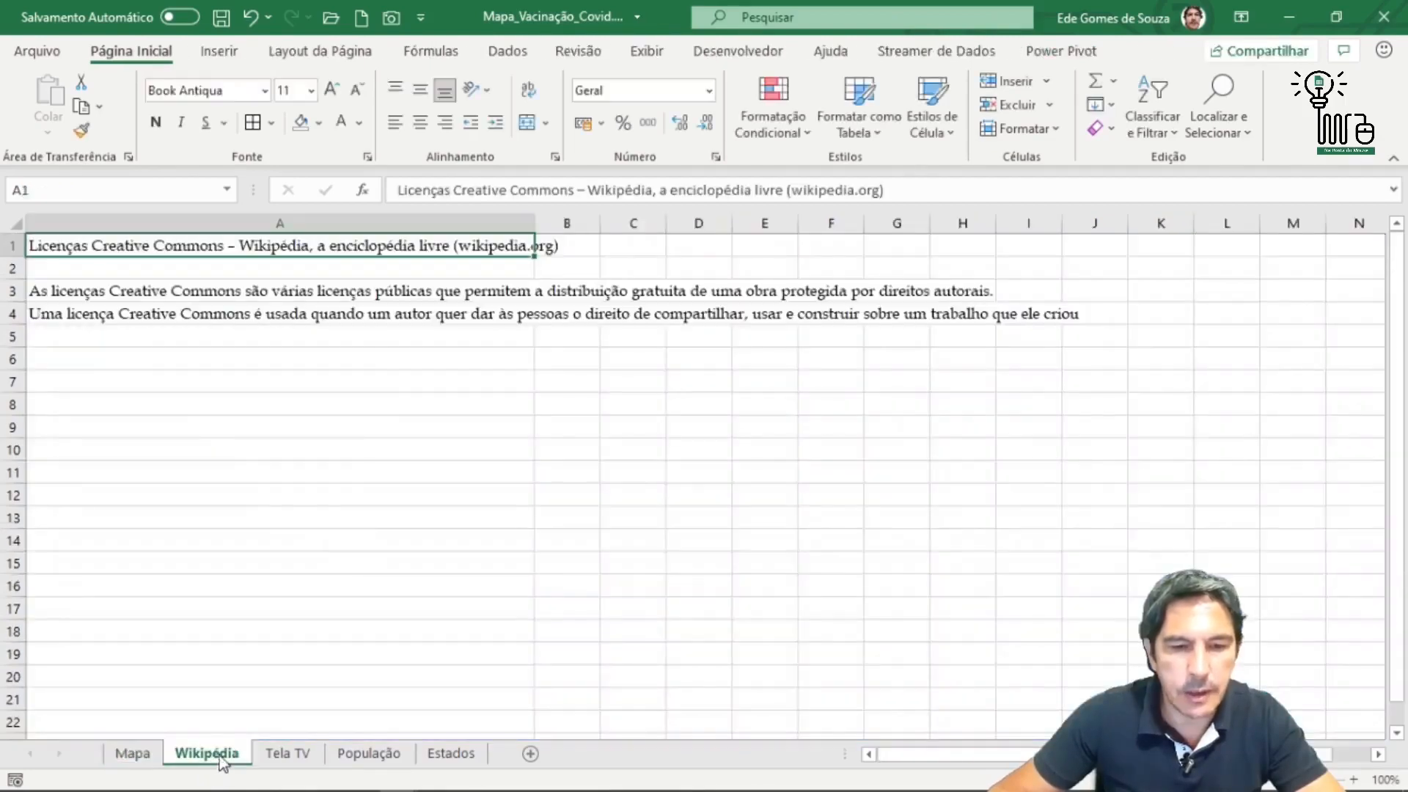
{"action": "left_click", "coordinate": [282, 756]}
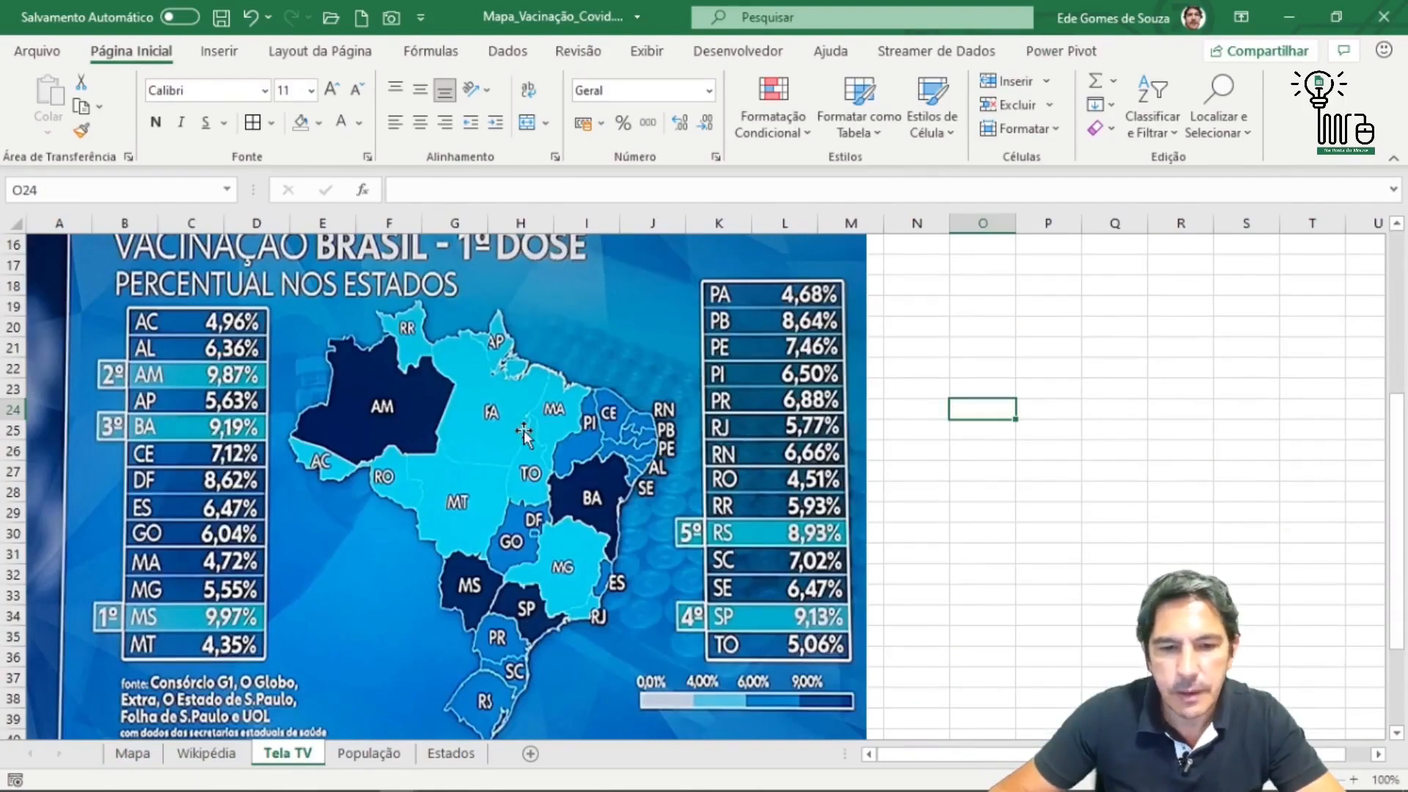
{"action": "scroll", "coordinate": [350, 429], "scroll_direction": "up", "scroll_amount": 5}
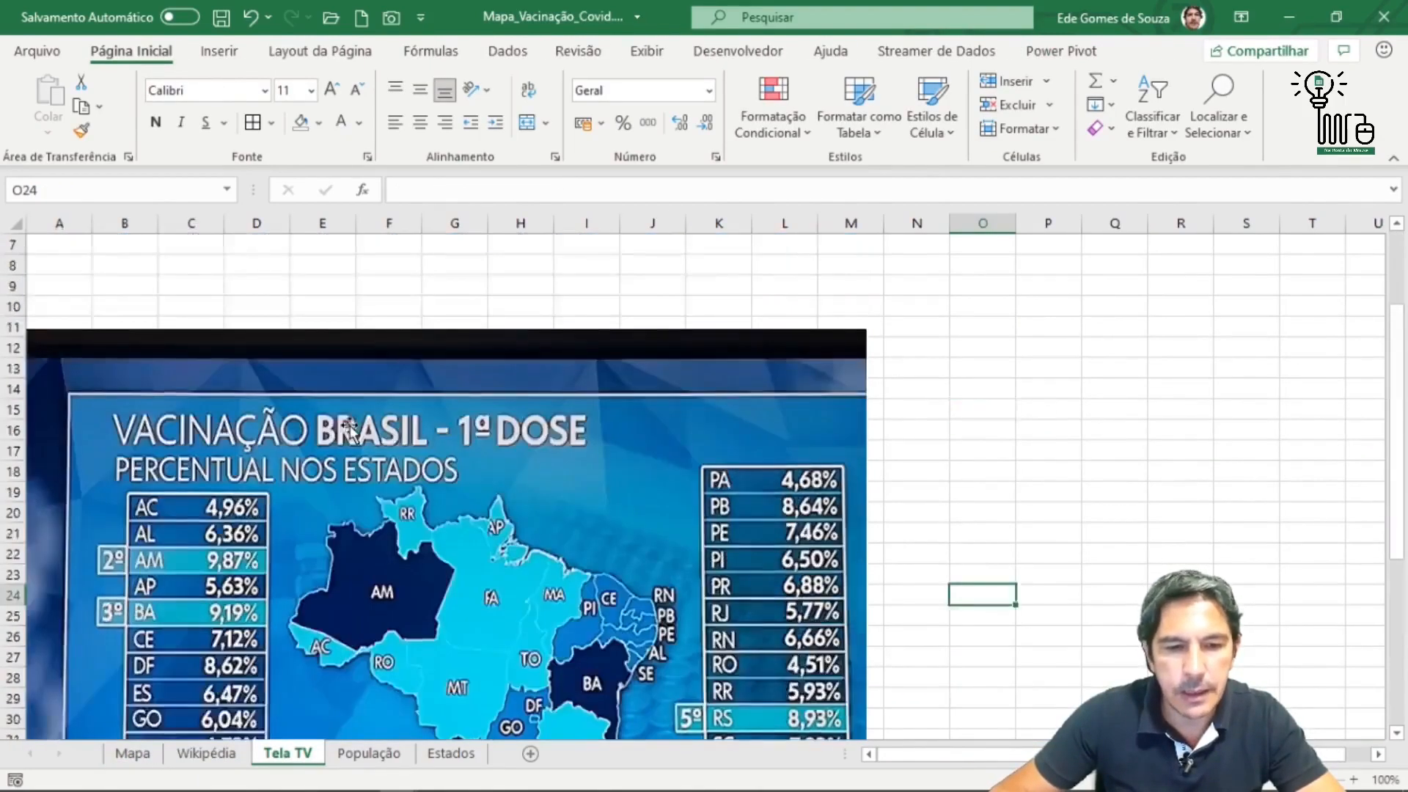
{"action": "scroll", "coordinate": [350, 429], "scroll_direction": "down", "scroll_amount": 5}
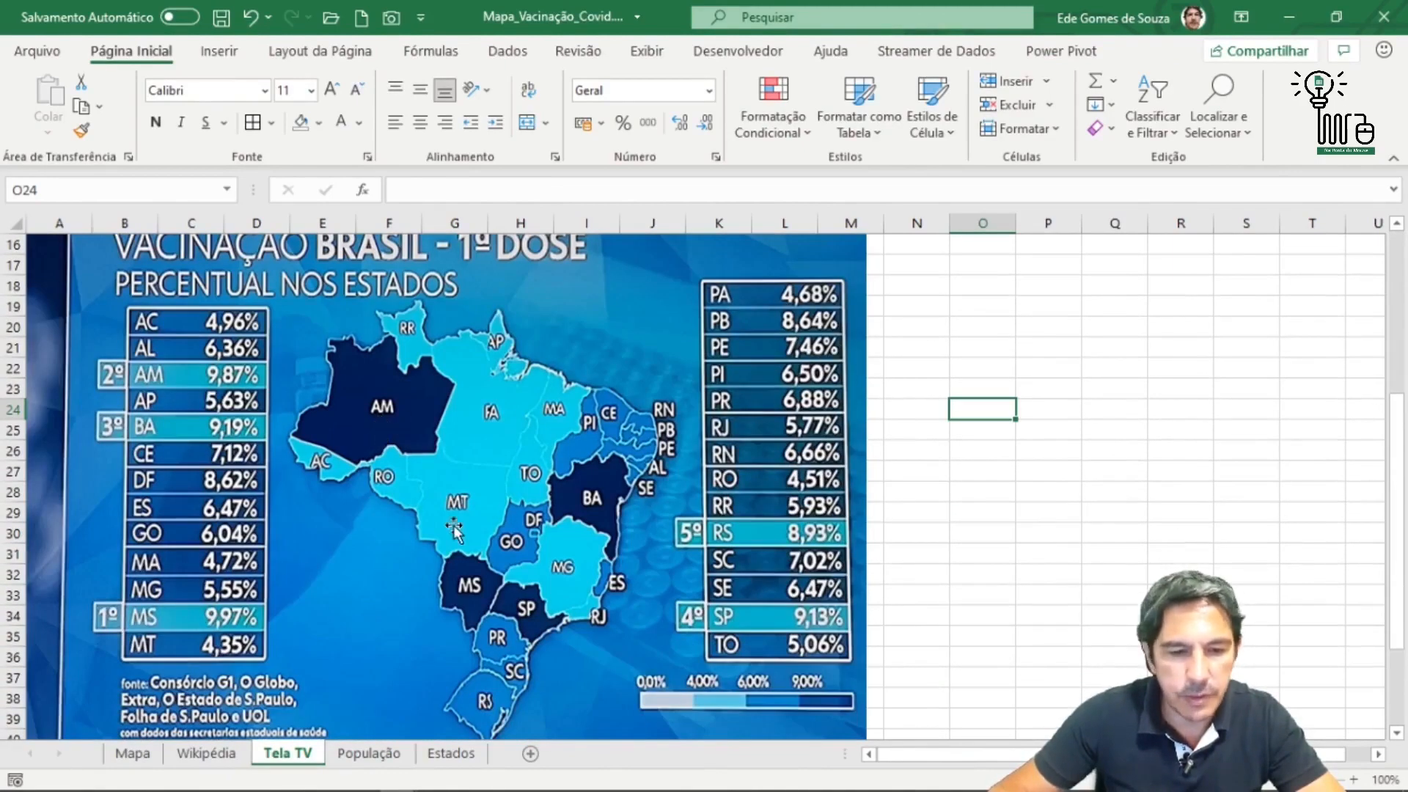
{"action": "scroll", "coordinate": [451, 532], "scroll_direction": "down", "scroll_amount": 2}
{"action": "scroll", "coordinate": [385, 620], "scroll_direction": "up", "scroll_amount": 2}
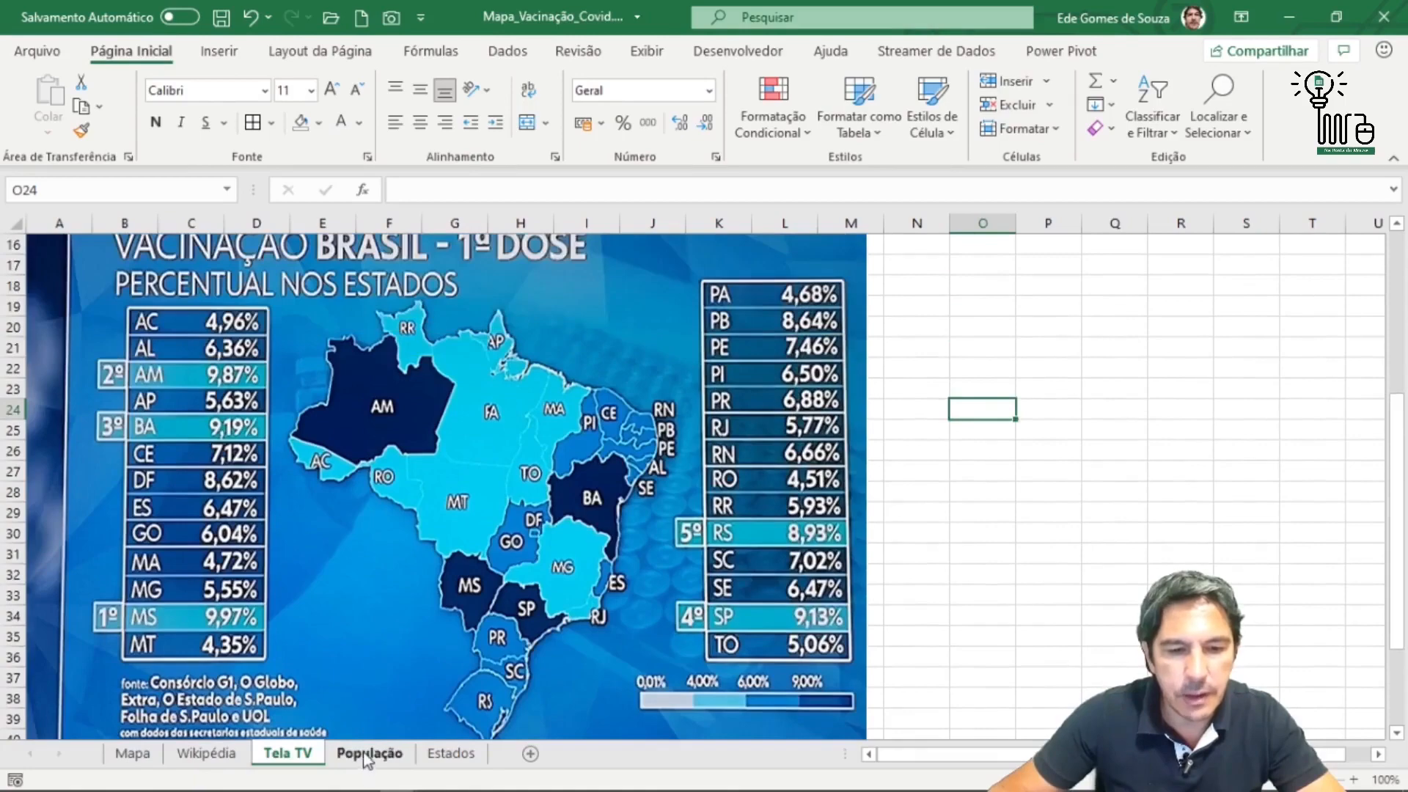
{"action": "left_click", "coordinate": [368, 753]}
{"action": "left_click", "coordinate": [450, 755]}
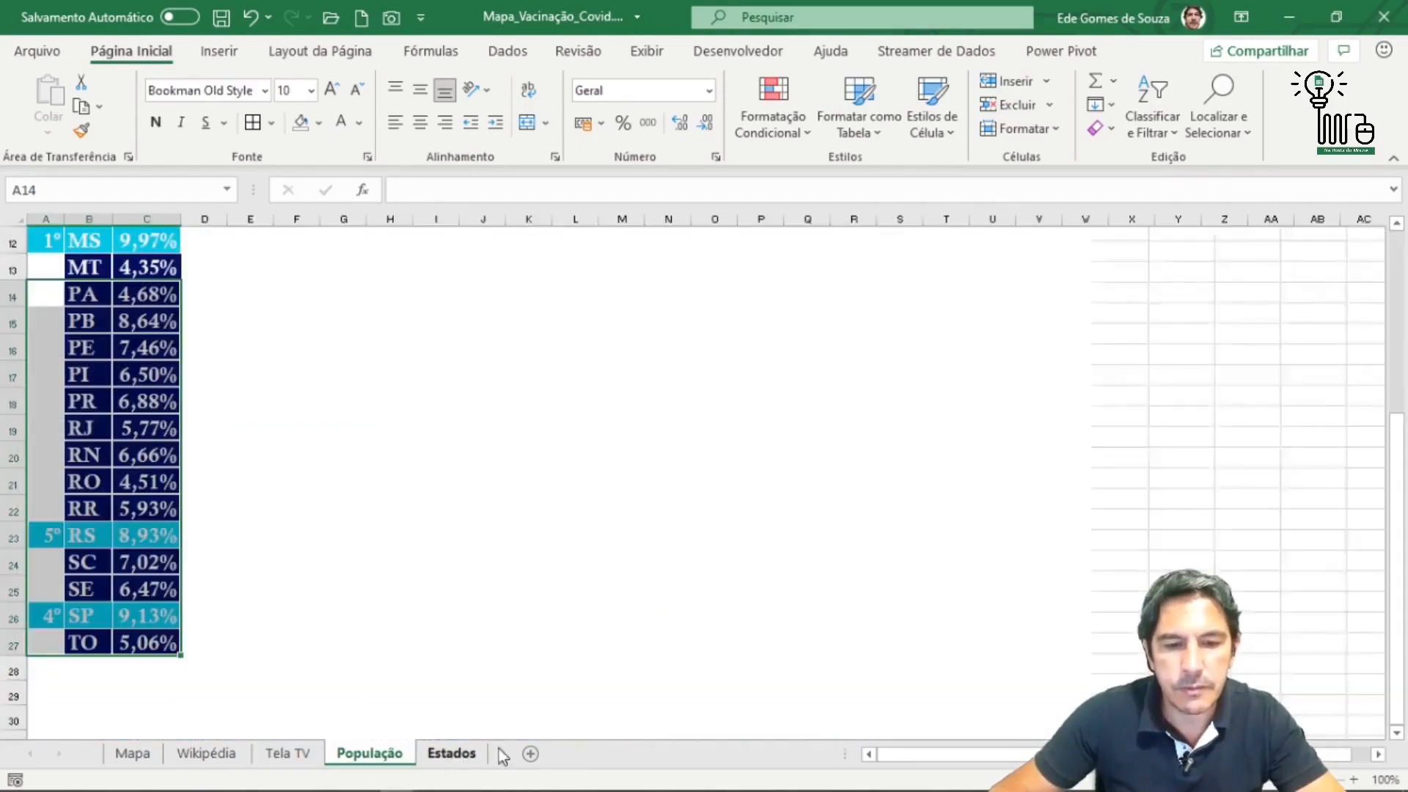
{"action": "left_click", "coordinate": [333, 357]}
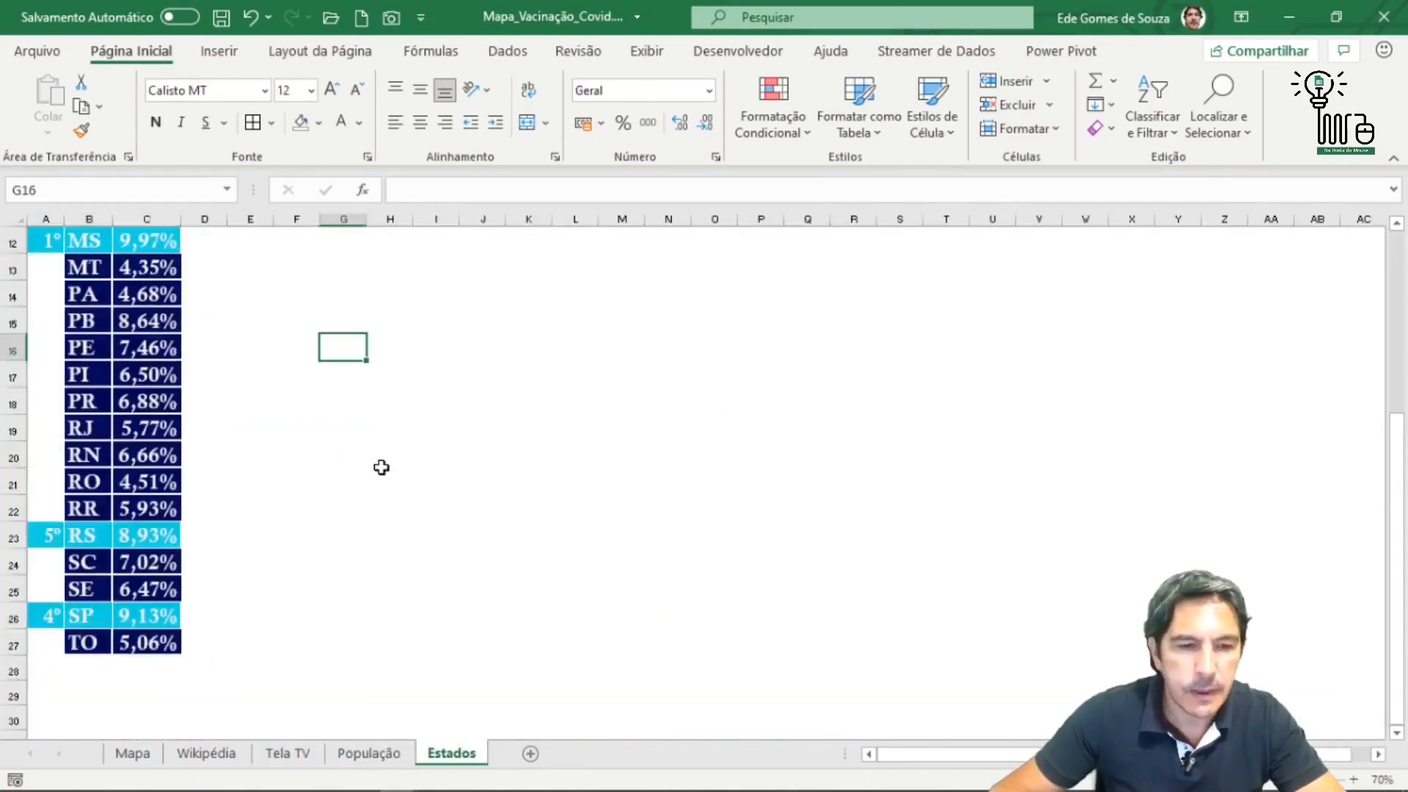
{"action": "scroll", "coordinate": [381, 465], "scroll_direction": "up", "scroll_amount": 4}
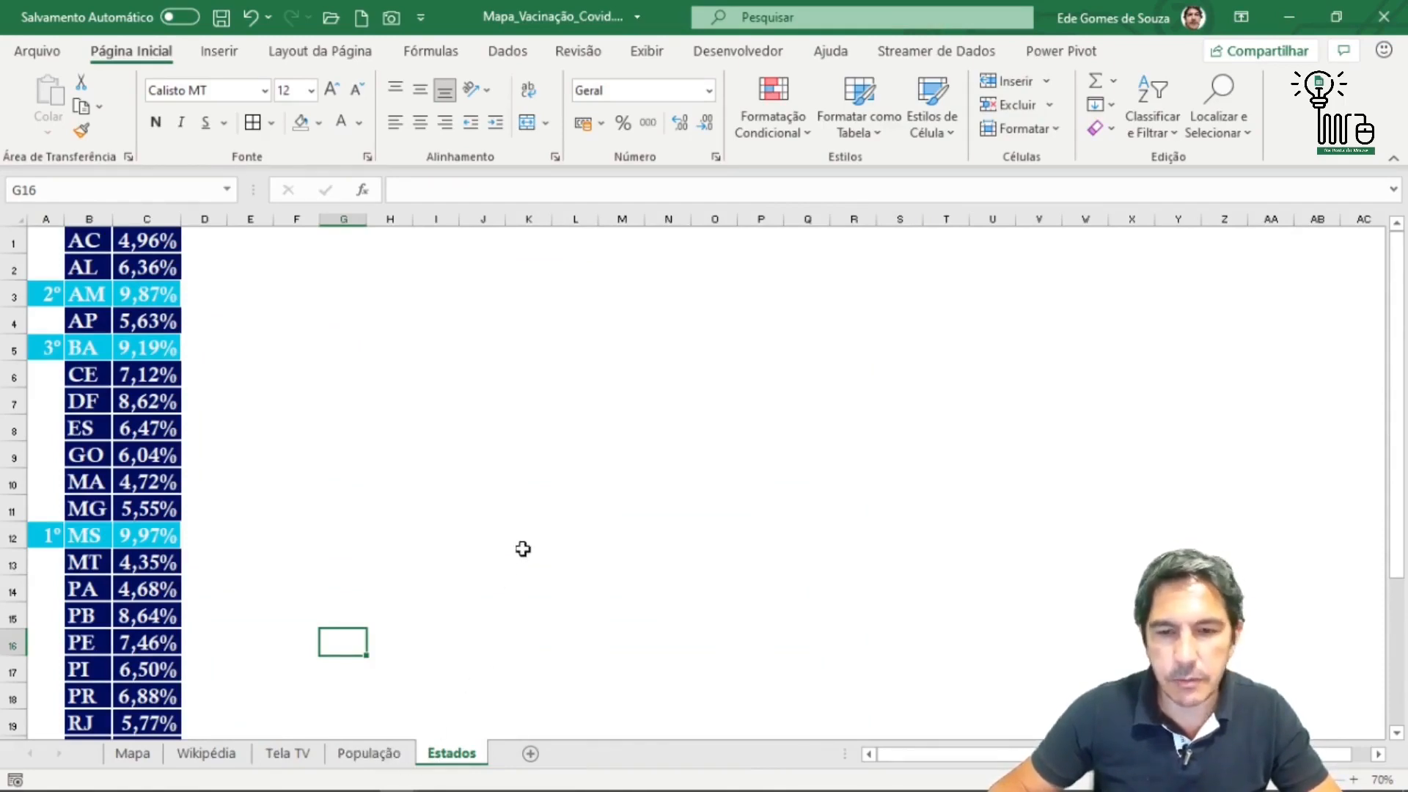
On the População sheet, examine cells K1 and K2 and the formula in K4 that relates them.
{"action": "left_click", "coordinate": [368, 755]}
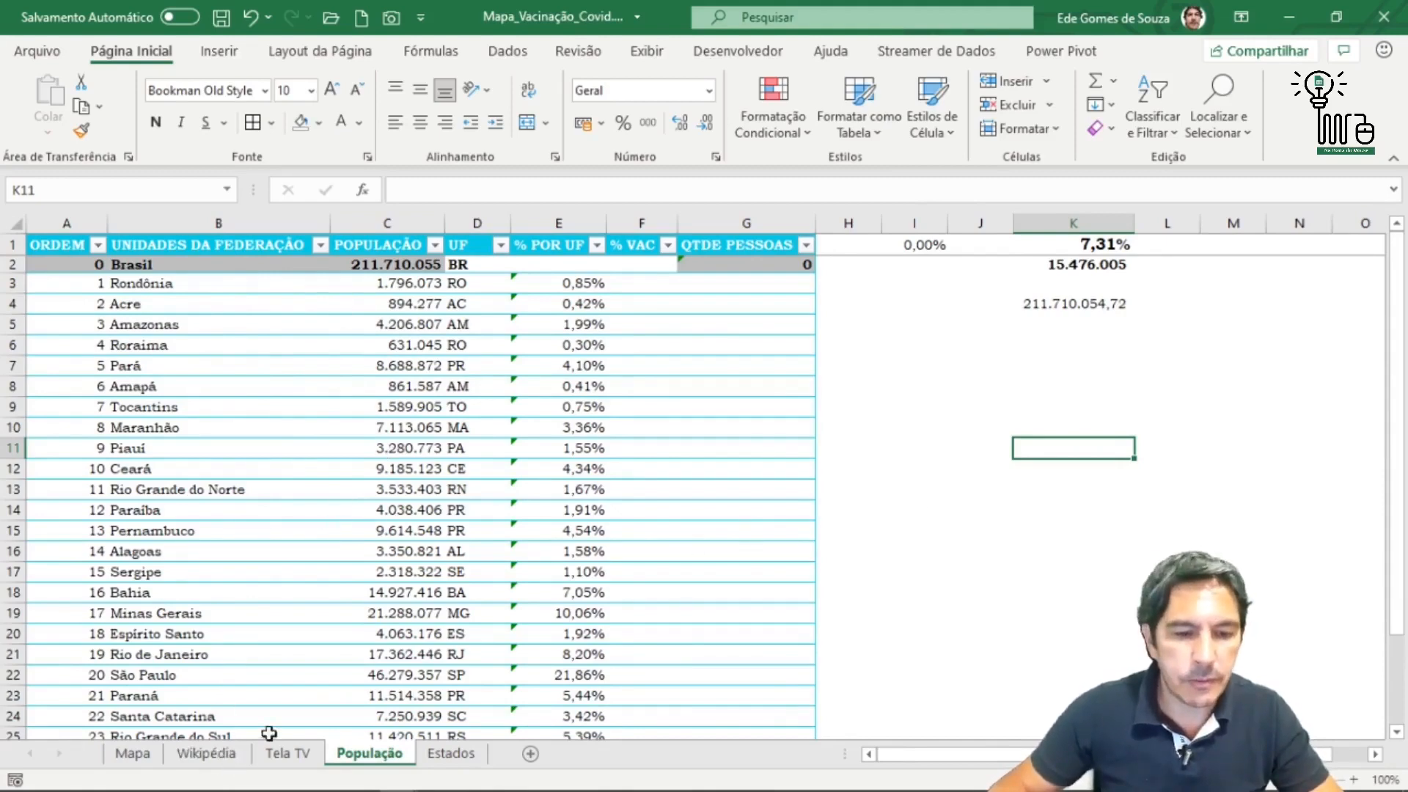
{"action": "left_click", "coordinate": [287, 753]}
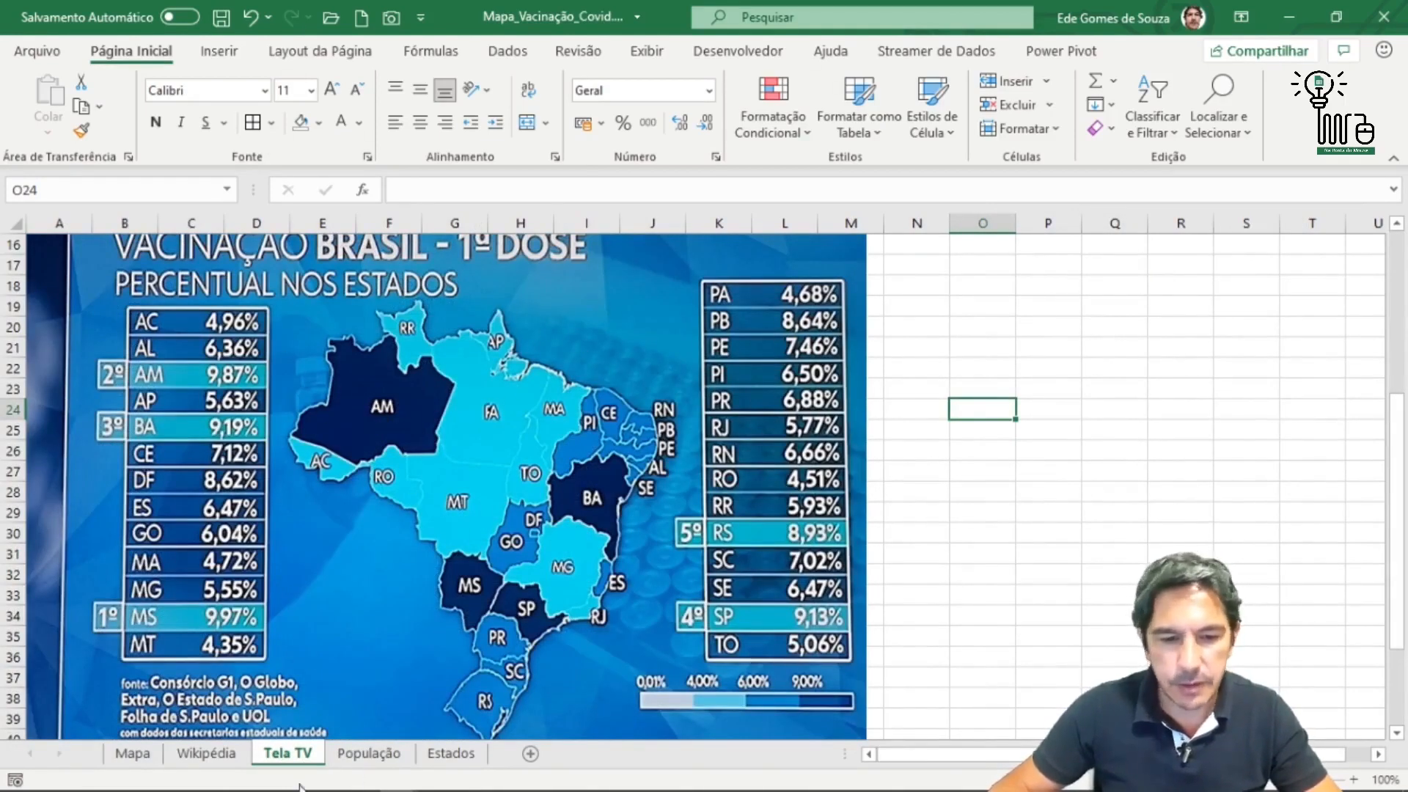
{"action": "left_click", "coordinate": [375, 756]}
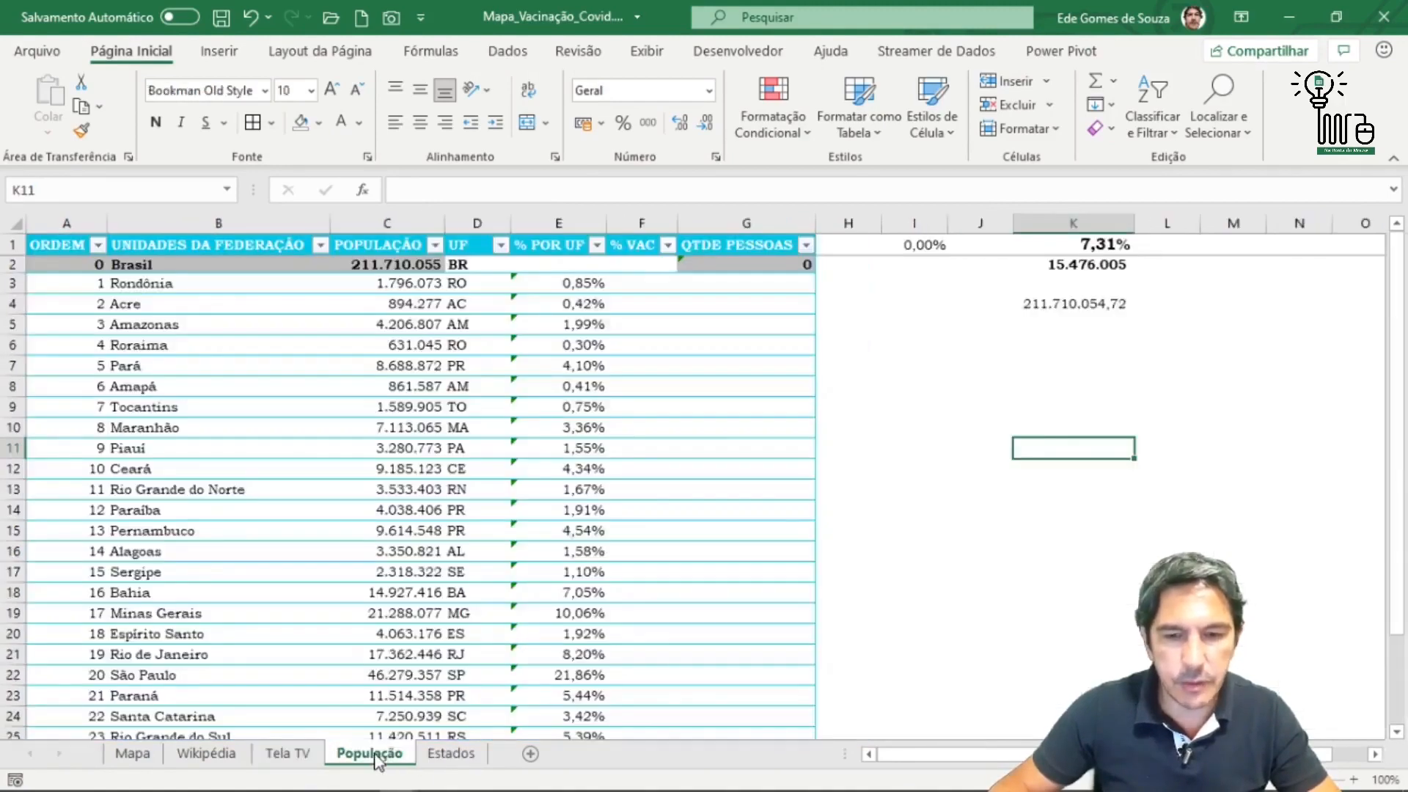
{"action": "left_click", "coordinate": [1088, 244]}
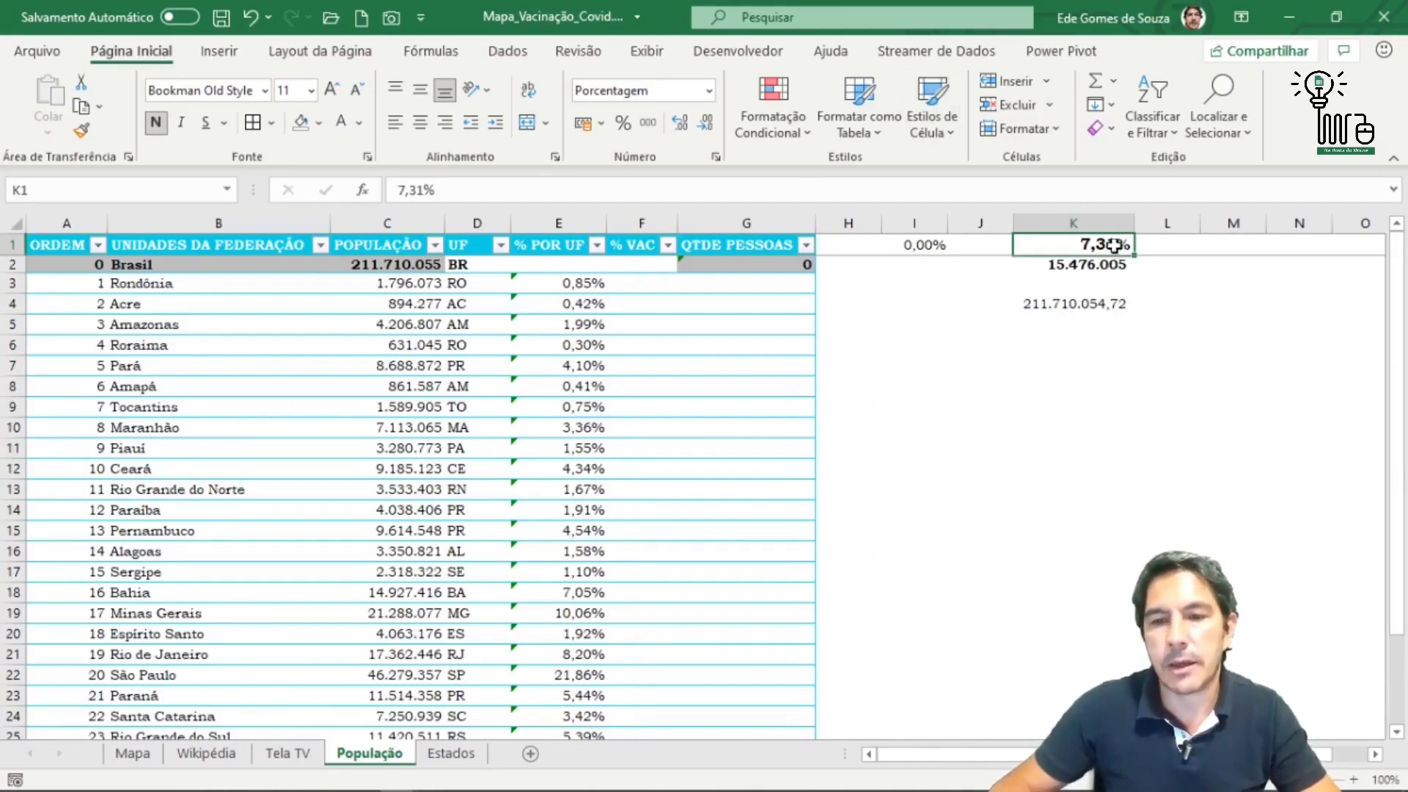
{"action": "left_click", "coordinate": [1091, 345]}
{"action": "left_click", "coordinate": [1026, 264]}
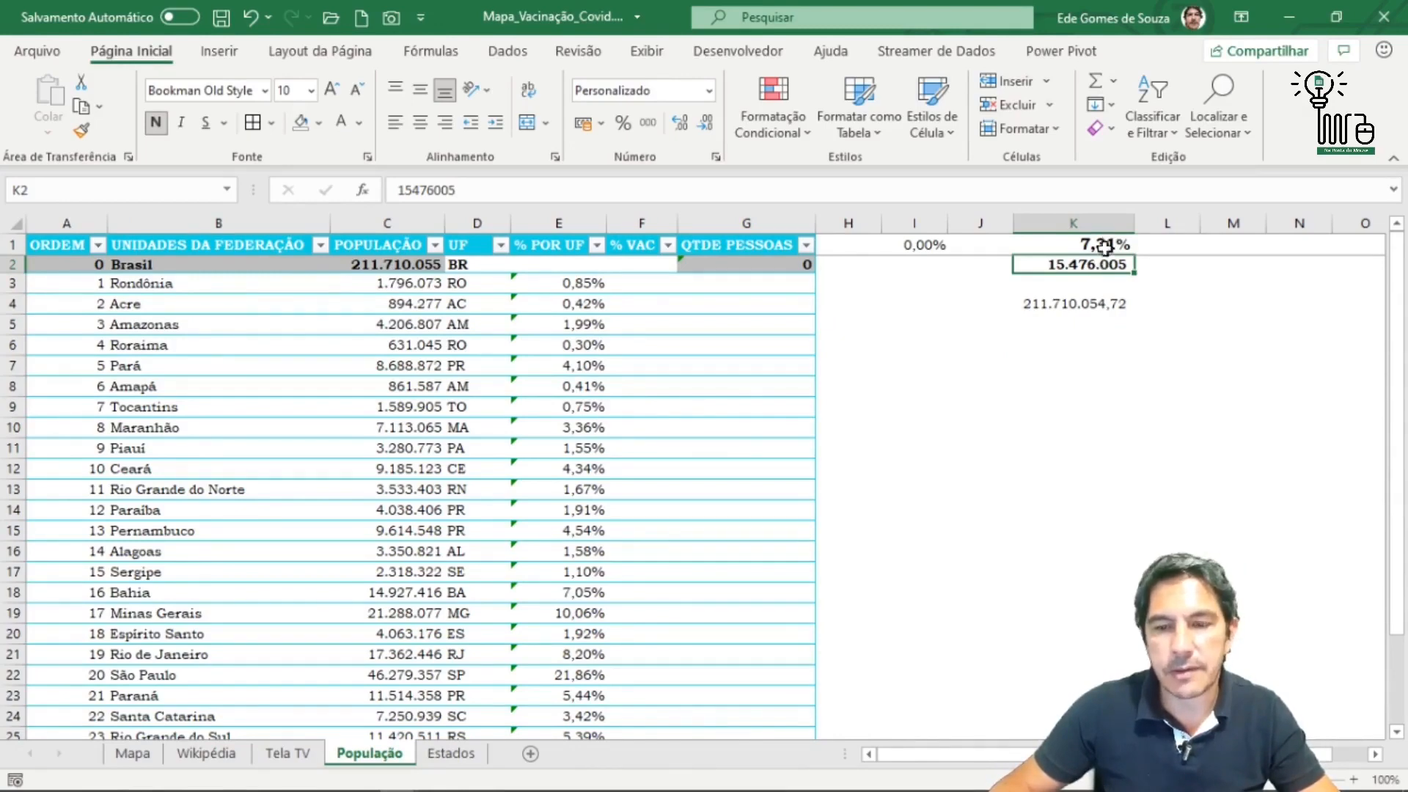
{"action": "left_click", "coordinate": [1068, 301]}
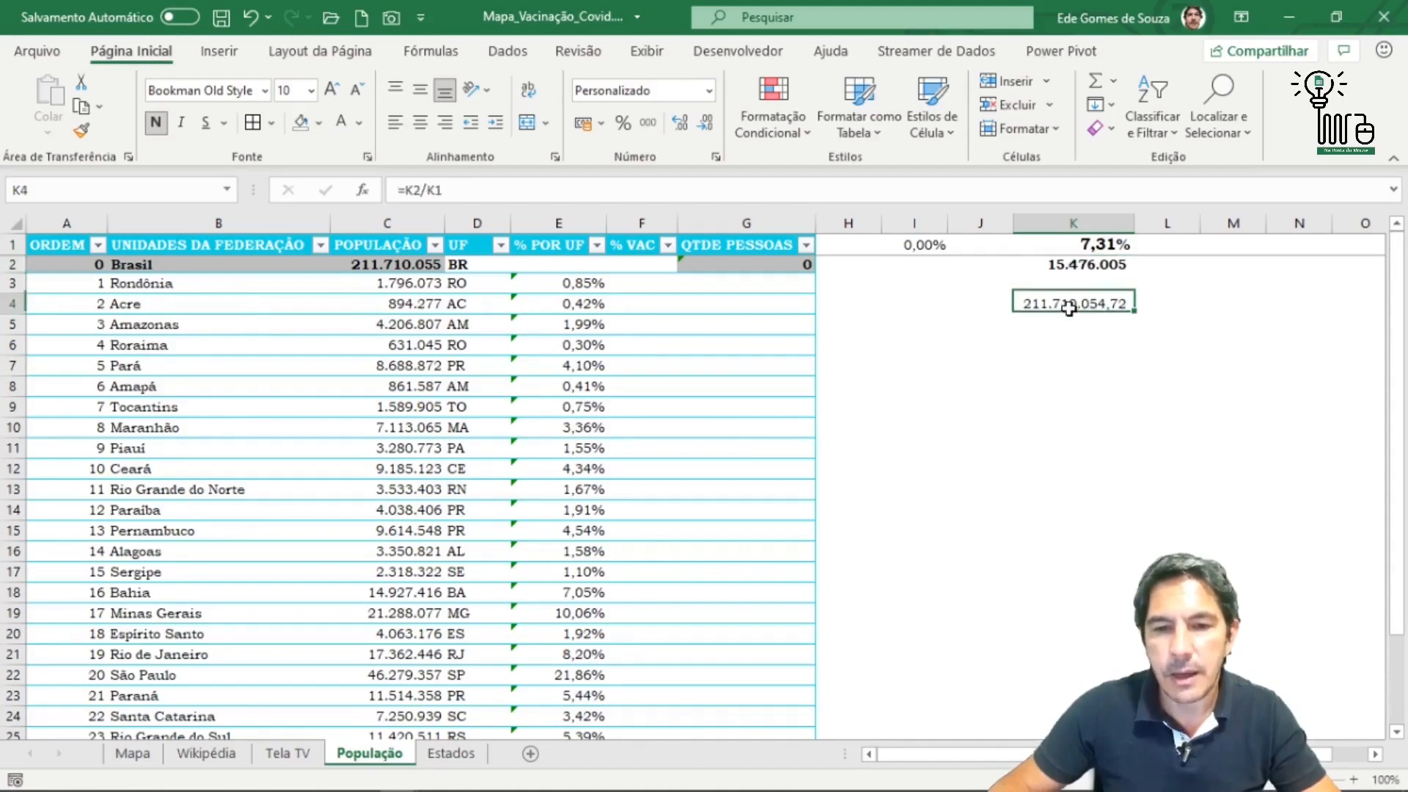
{"action": "key", "text": "F2"}
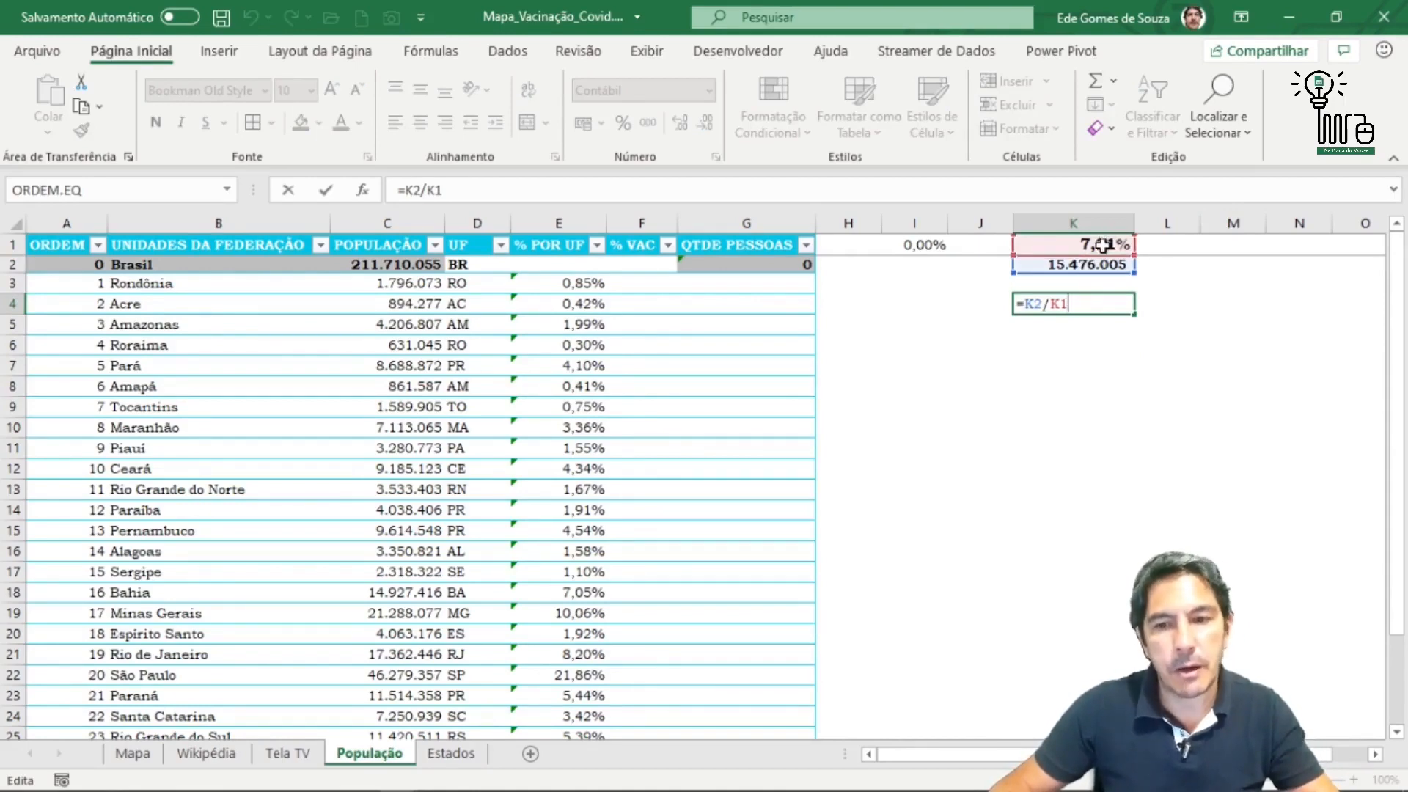
{"action": "key", "text": "Return"}
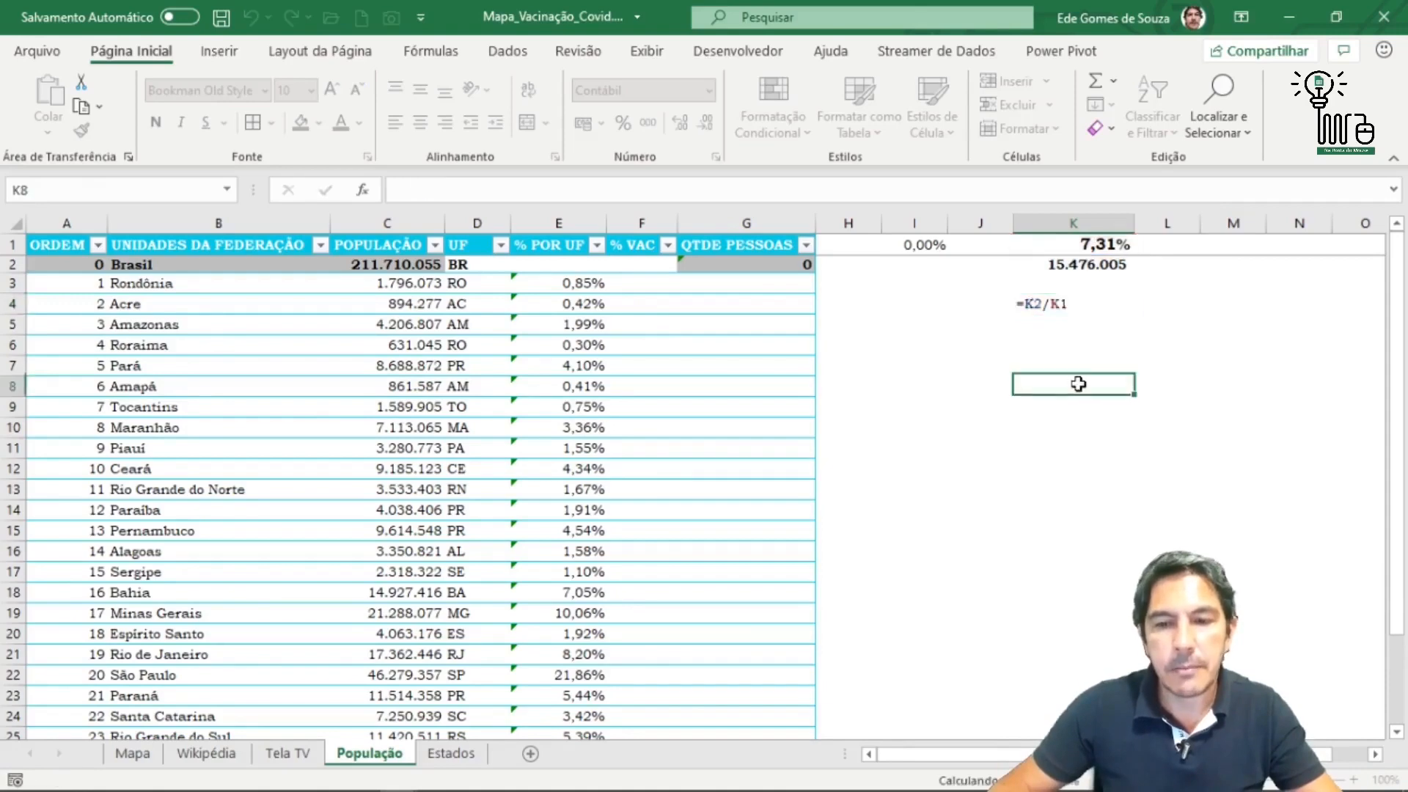
{"action": "left_click", "coordinate": [1065, 308]}
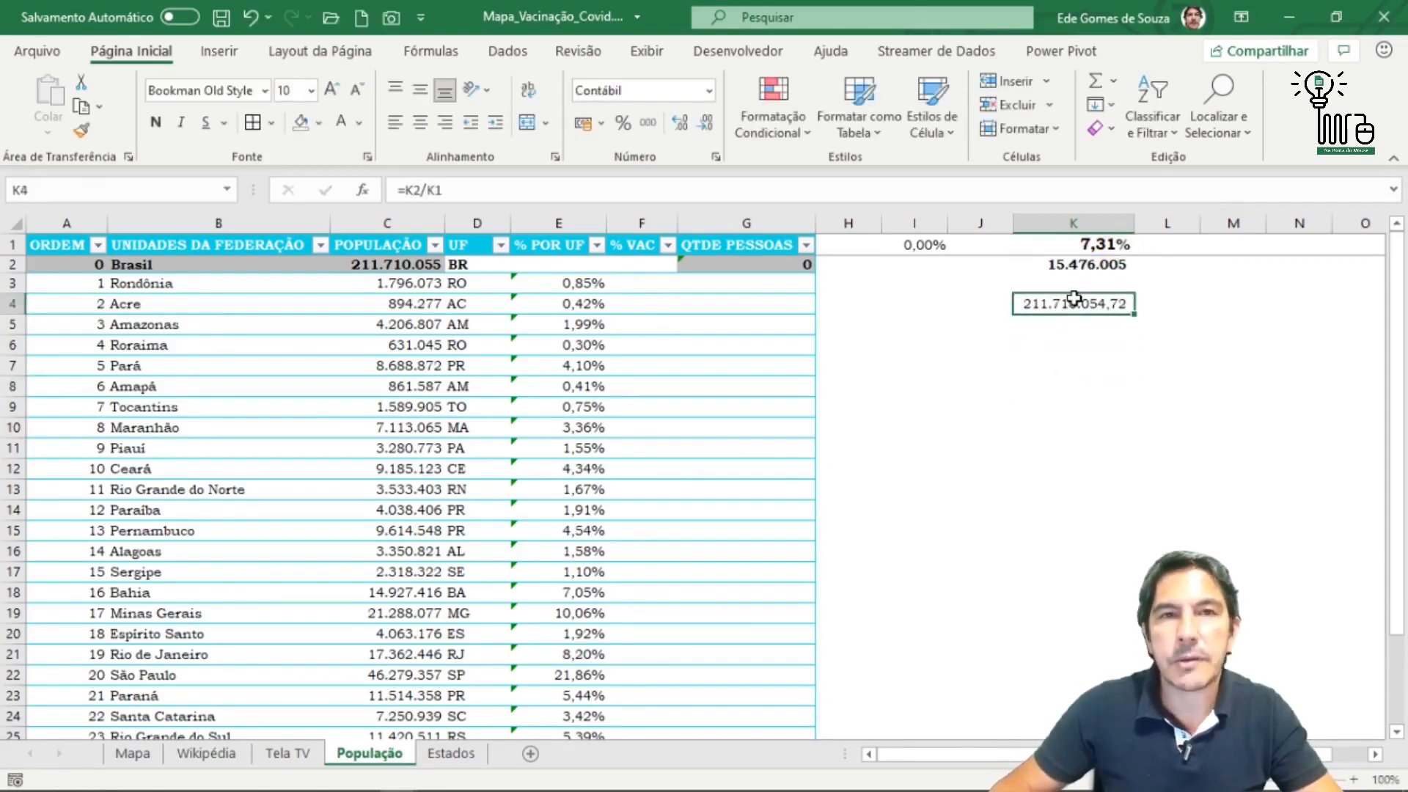
Examine the POPULAÇÃO and % POR UF columns of the população table and compare them with the state percentages on Tela TV.
{"action": "left_click", "coordinate": [378, 264]}
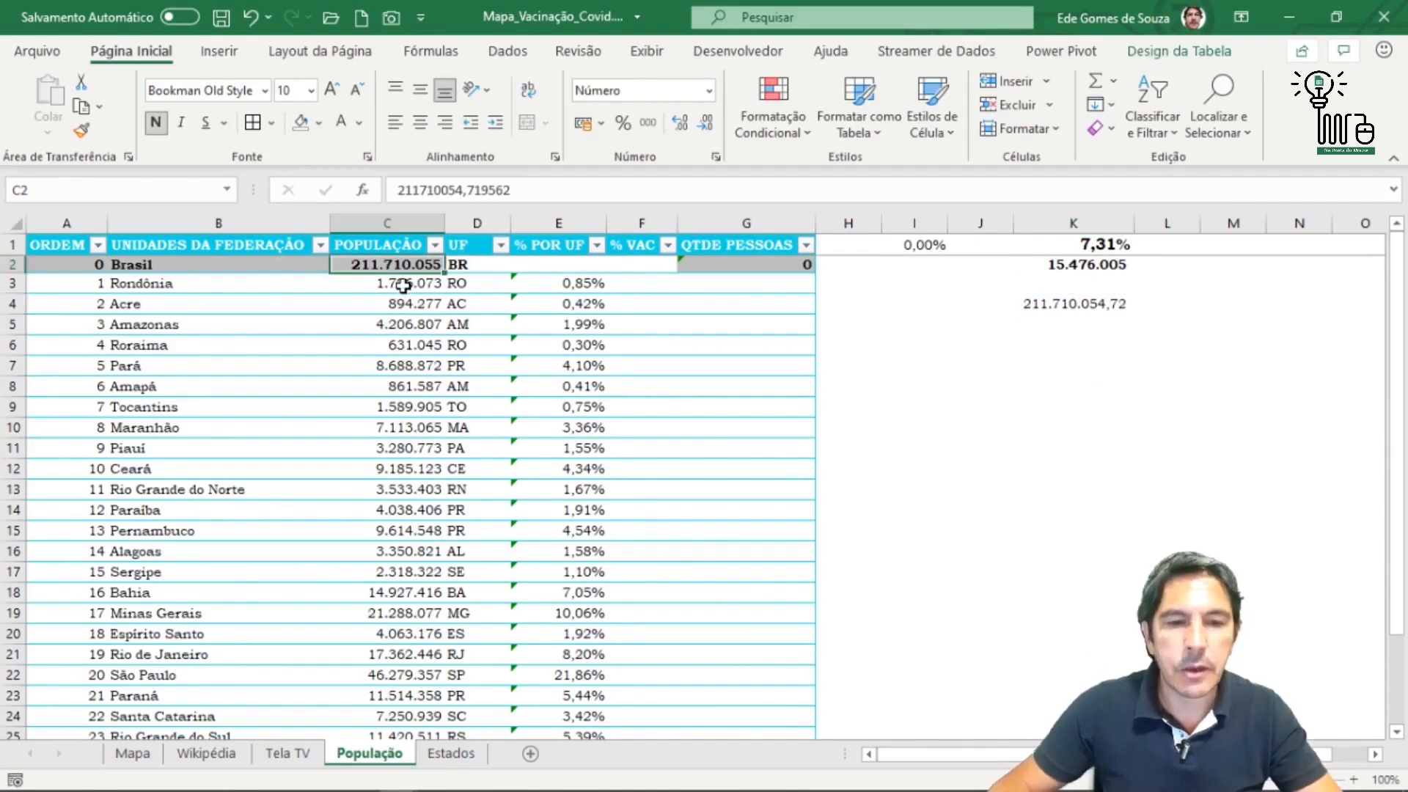
{"action": "left_click", "coordinate": [402, 286]}
{"action": "left_click", "coordinate": [562, 289]}
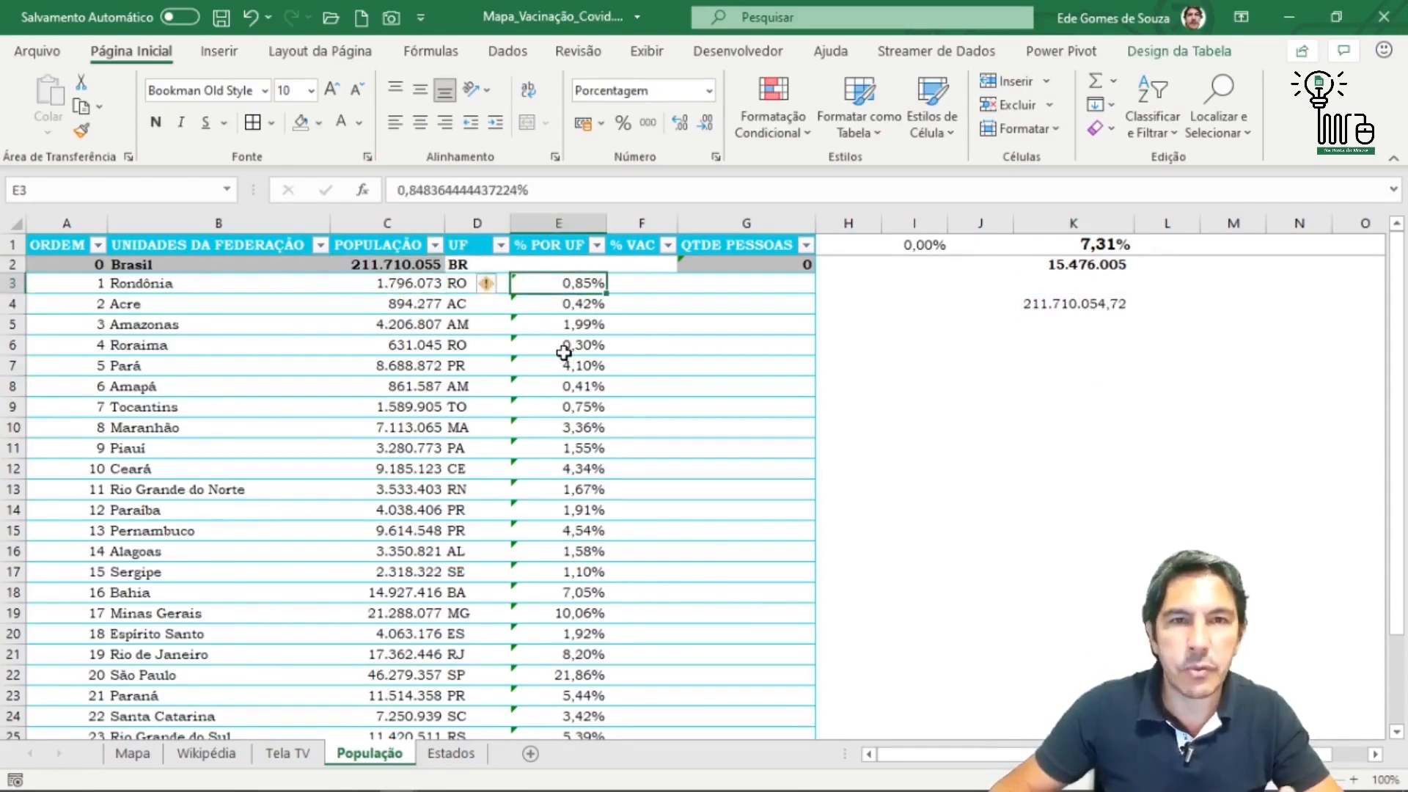
{"action": "left_click_drag", "start_coordinate": [559, 282], "coordinate": [561, 429]}
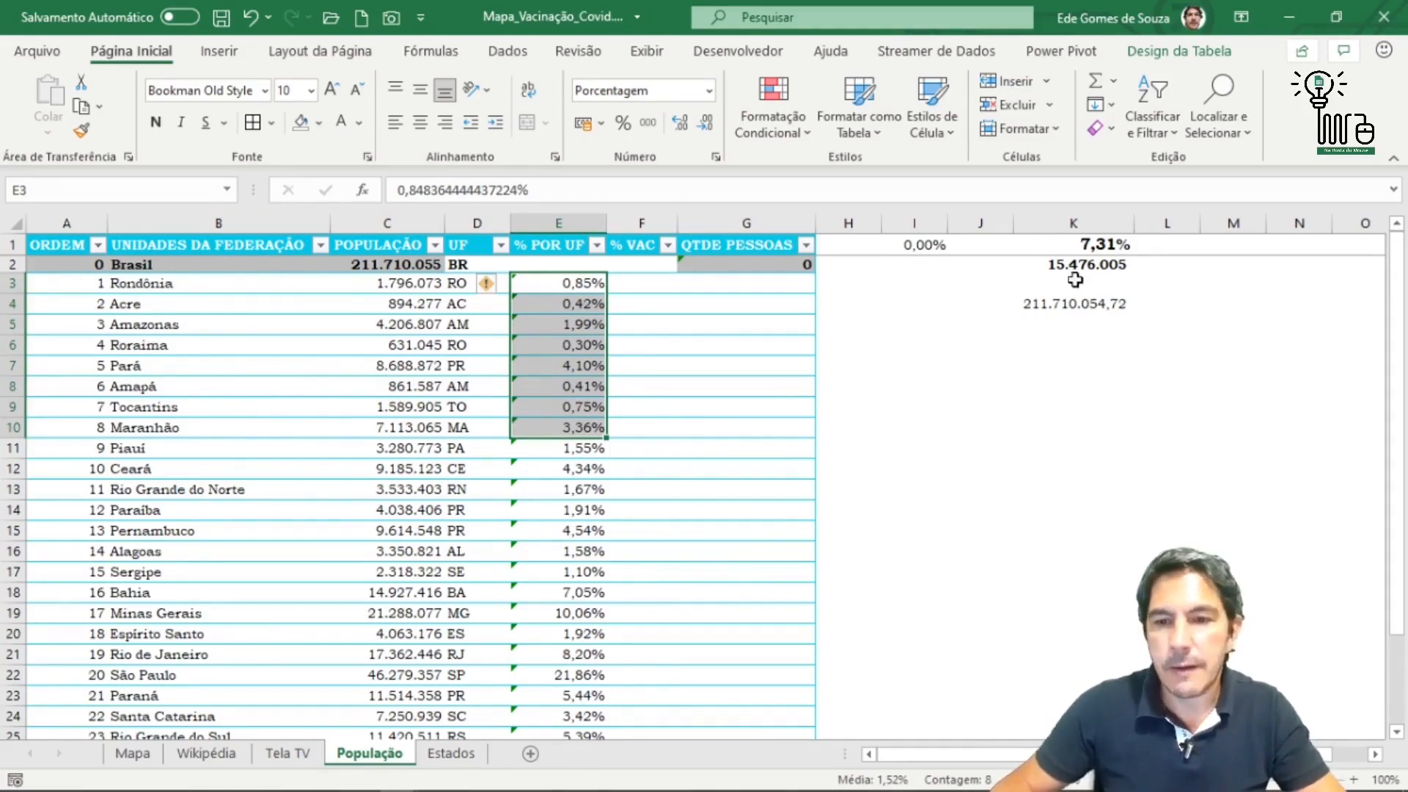
{"action": "left_click", "coordinate": [286, 754]}
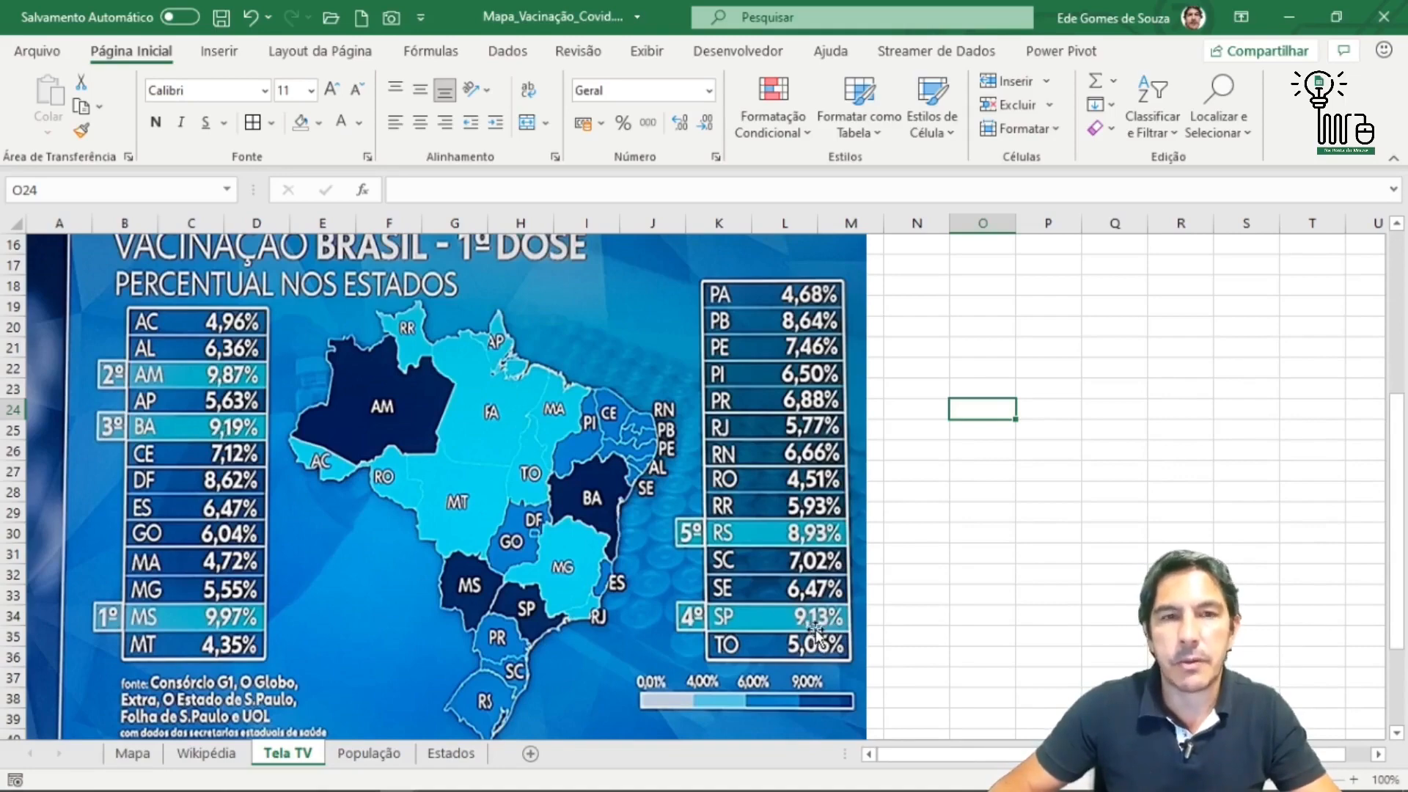
{"action": "left_click", "coordinate": [371, 753]}
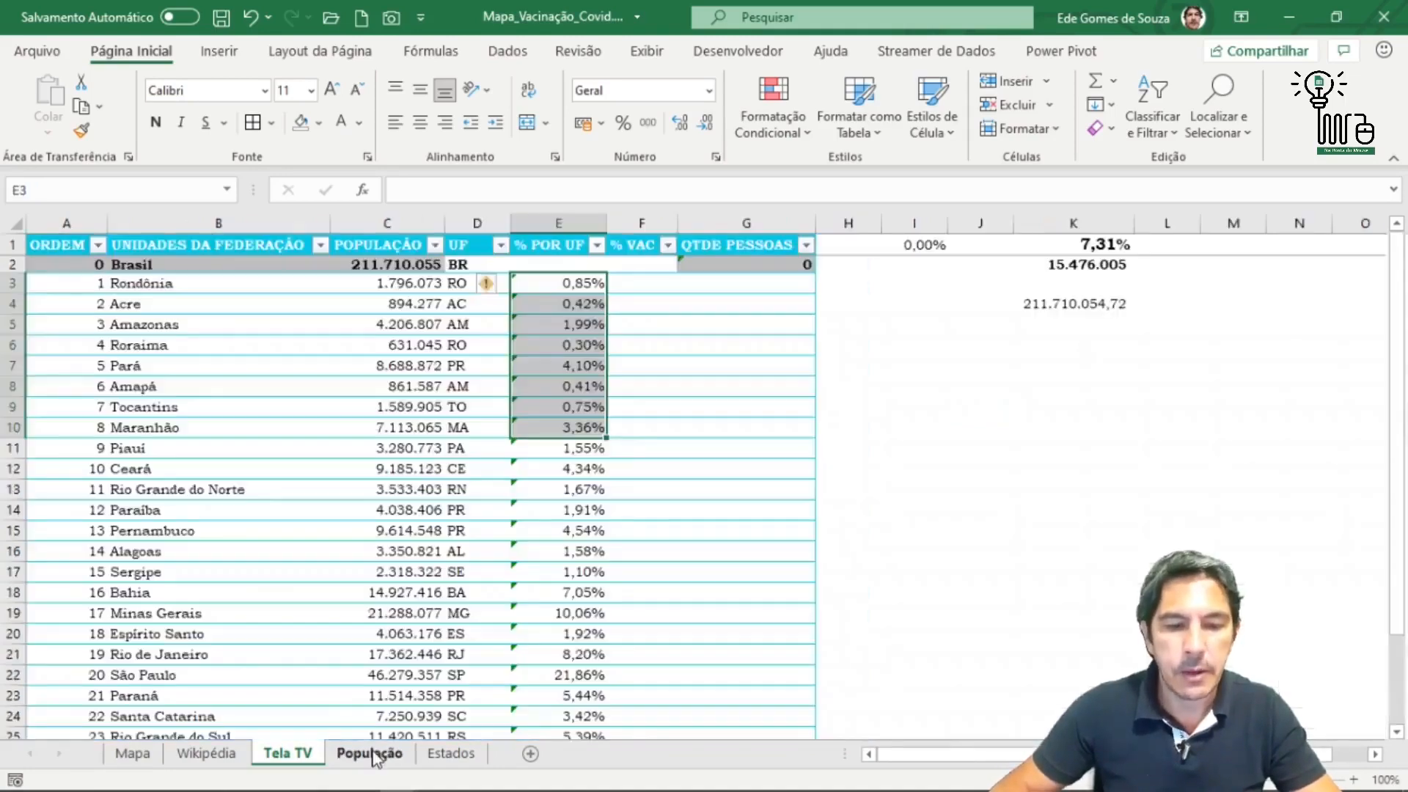
On the População sheet, review the state values in the POPULAÇÃO and % POR UF columns and the empty % VAC column.
{"action": "left_click_drag", "start_coordinate": [396, 300], "coordinate": [364, 530]}
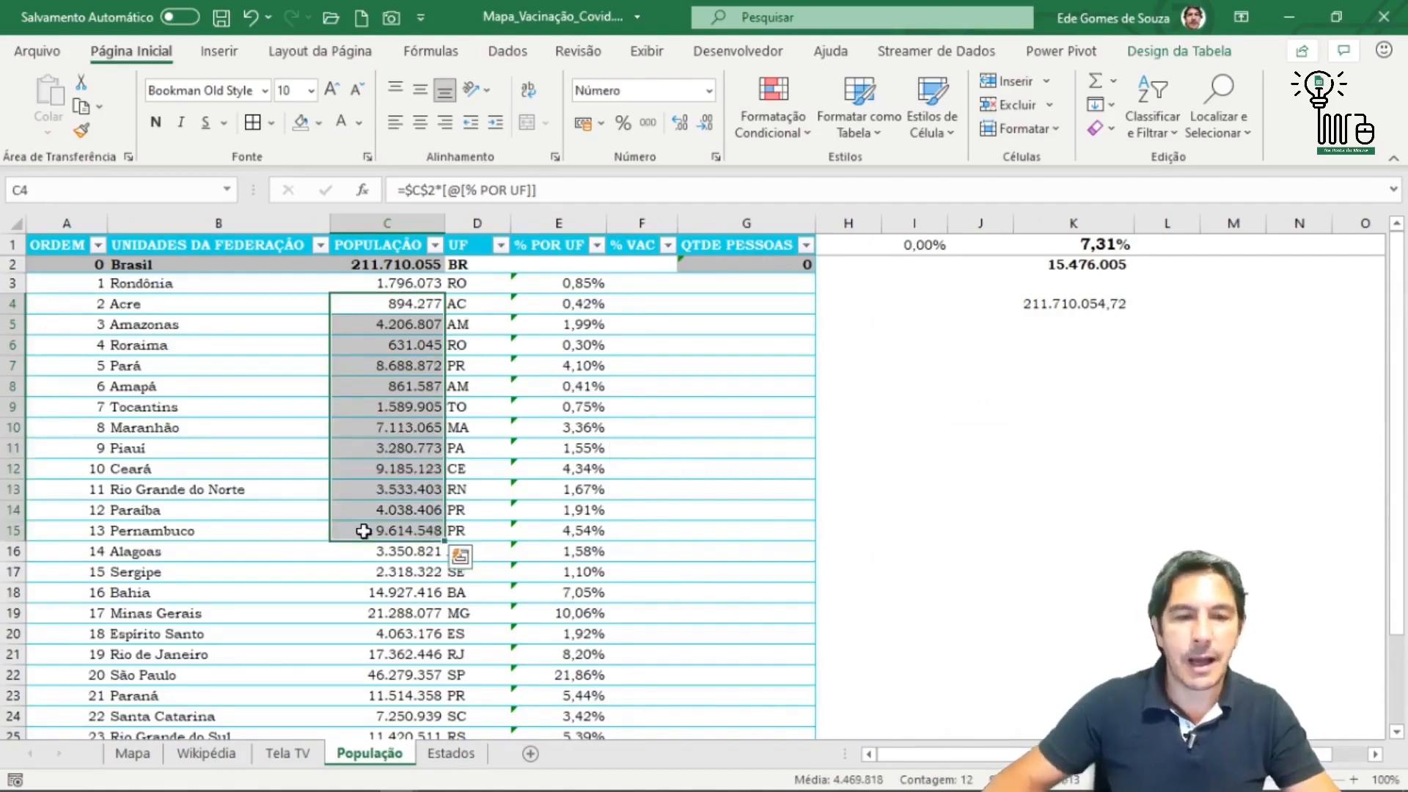
{"action": "left_click_drag", "start_coordinate": [383, 324], "coordinate": [394, 591]}
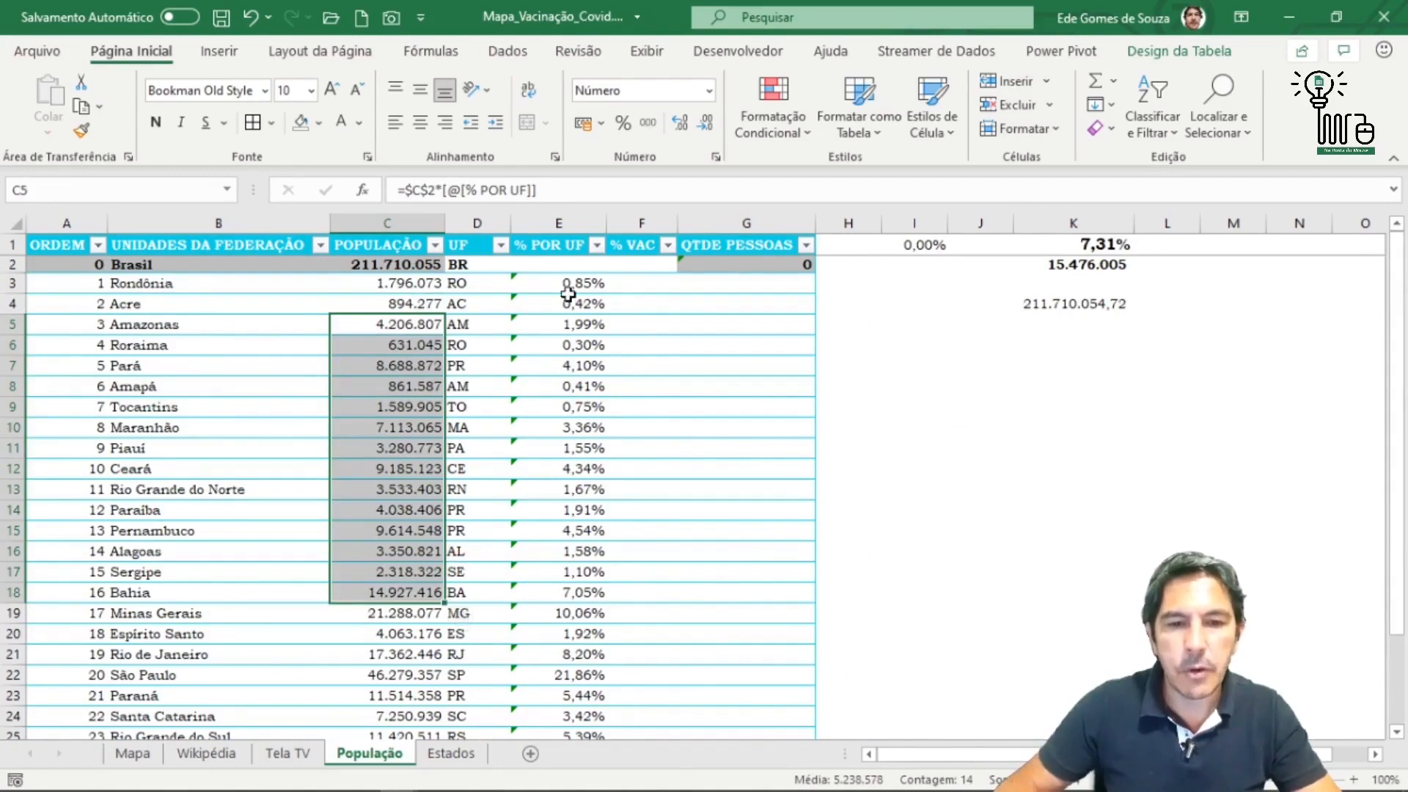
{"action": "left_click_drag", "start_coordinate": [569, 303], "coordinate": [560, 429]}
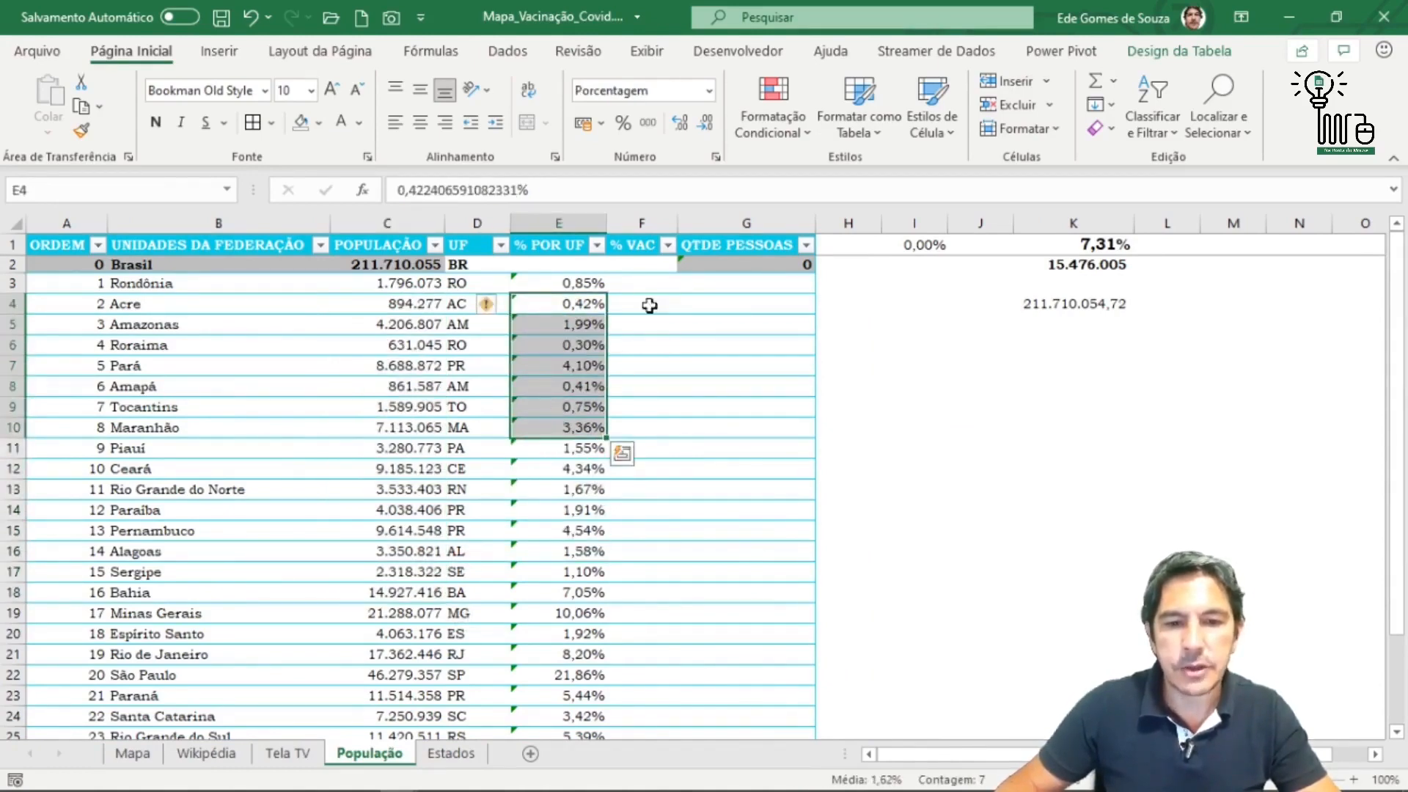
{"action": "left_click", "coordinate": [639, 284]}
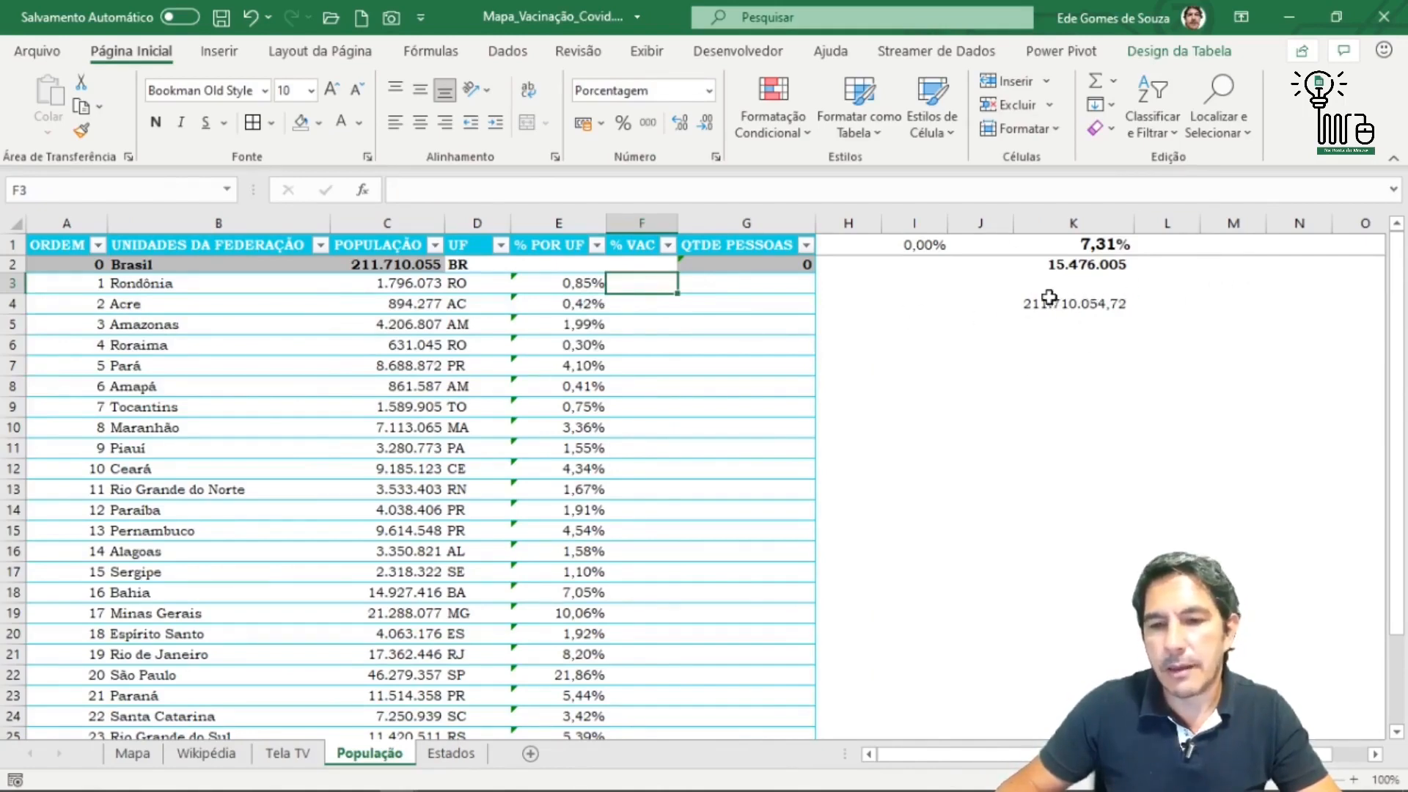
Inspect the formula =K2/K1 in K4 with its source cells, and review the state populations in the POPULAÇÃO column.
{"action": "left_click", "coordinate": [1102, 301]}
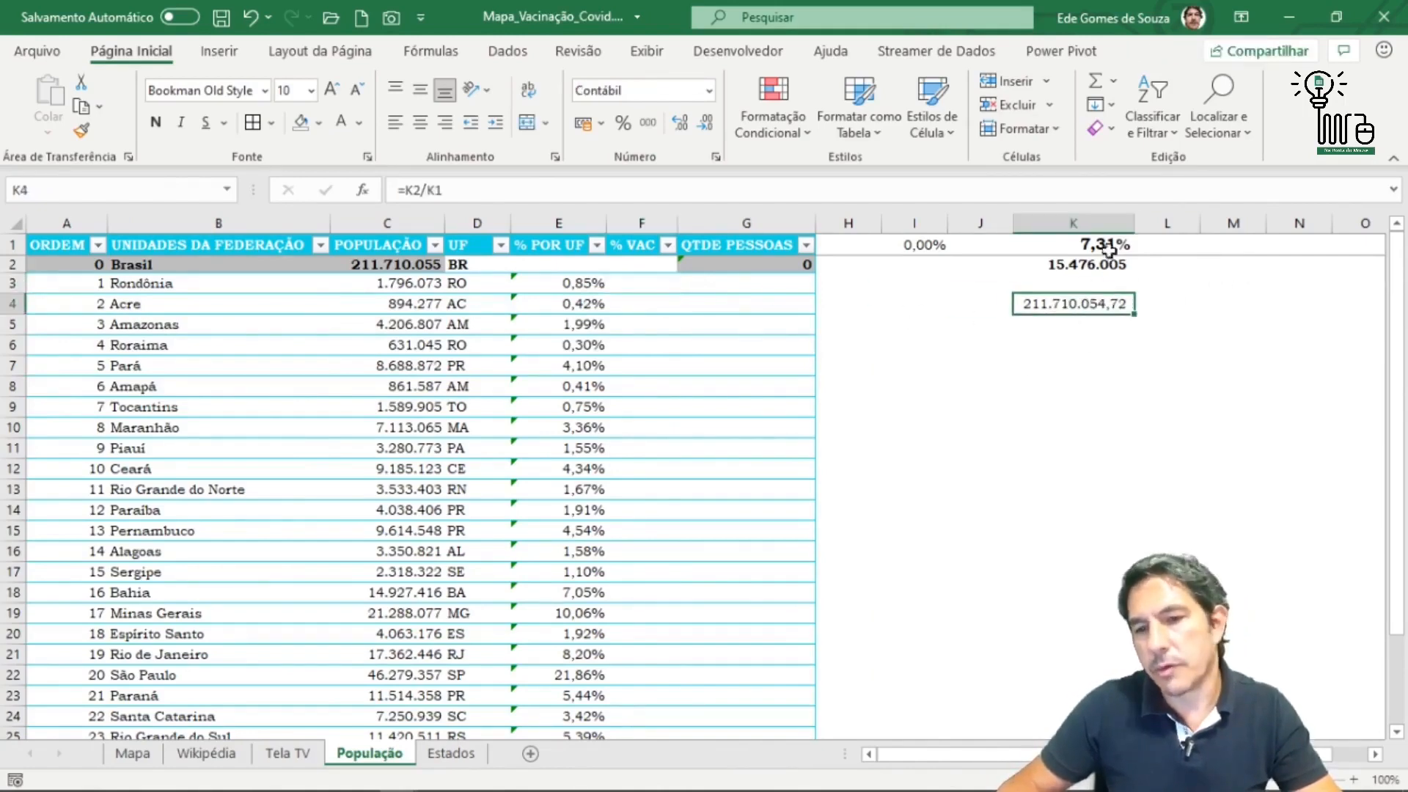
{"action": "left_click_drag", "start_coordinate": [1109, 252], "coordinate": [1101, 271]}
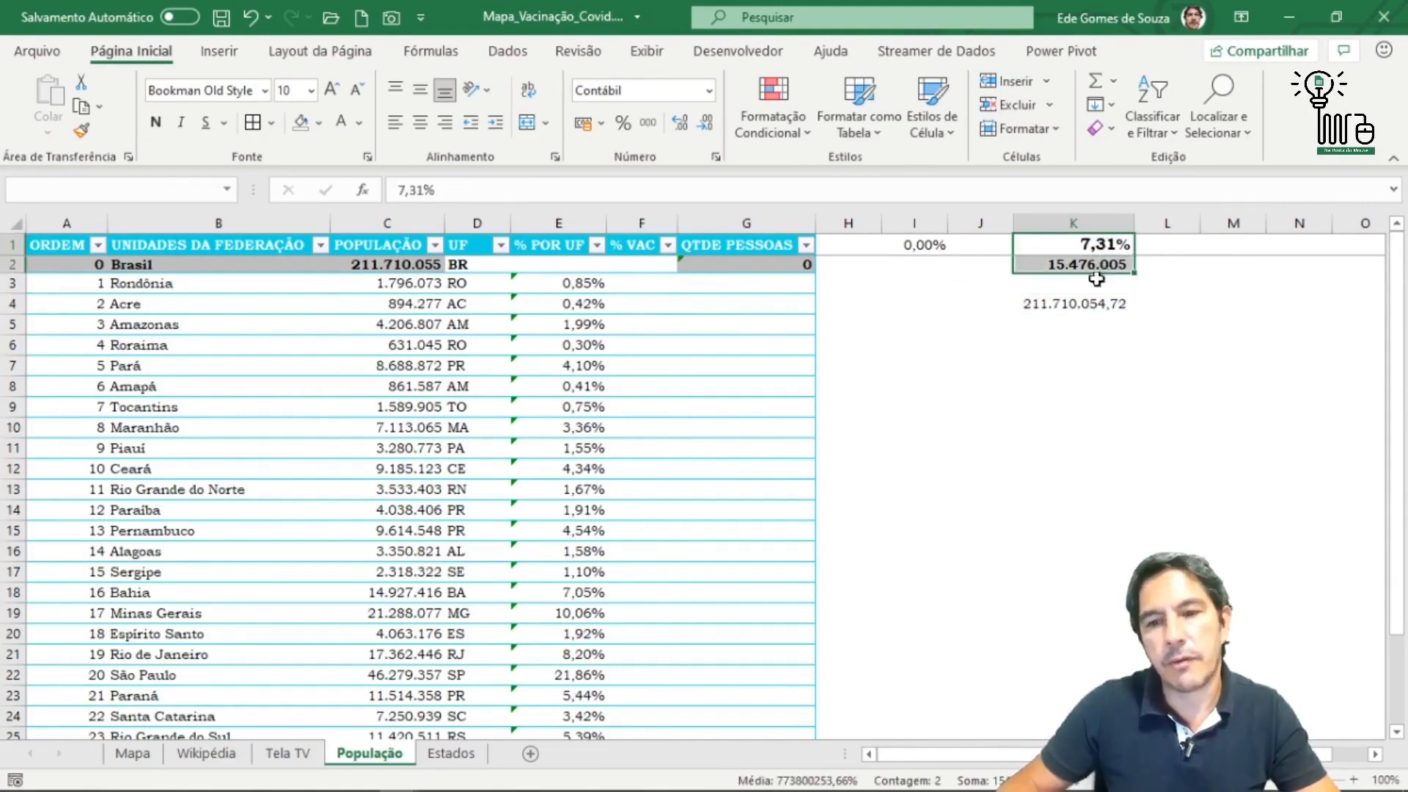
{"action": "left_click", "coordinate": [1064, 314]}
{"action": "key", "text": "F2"}
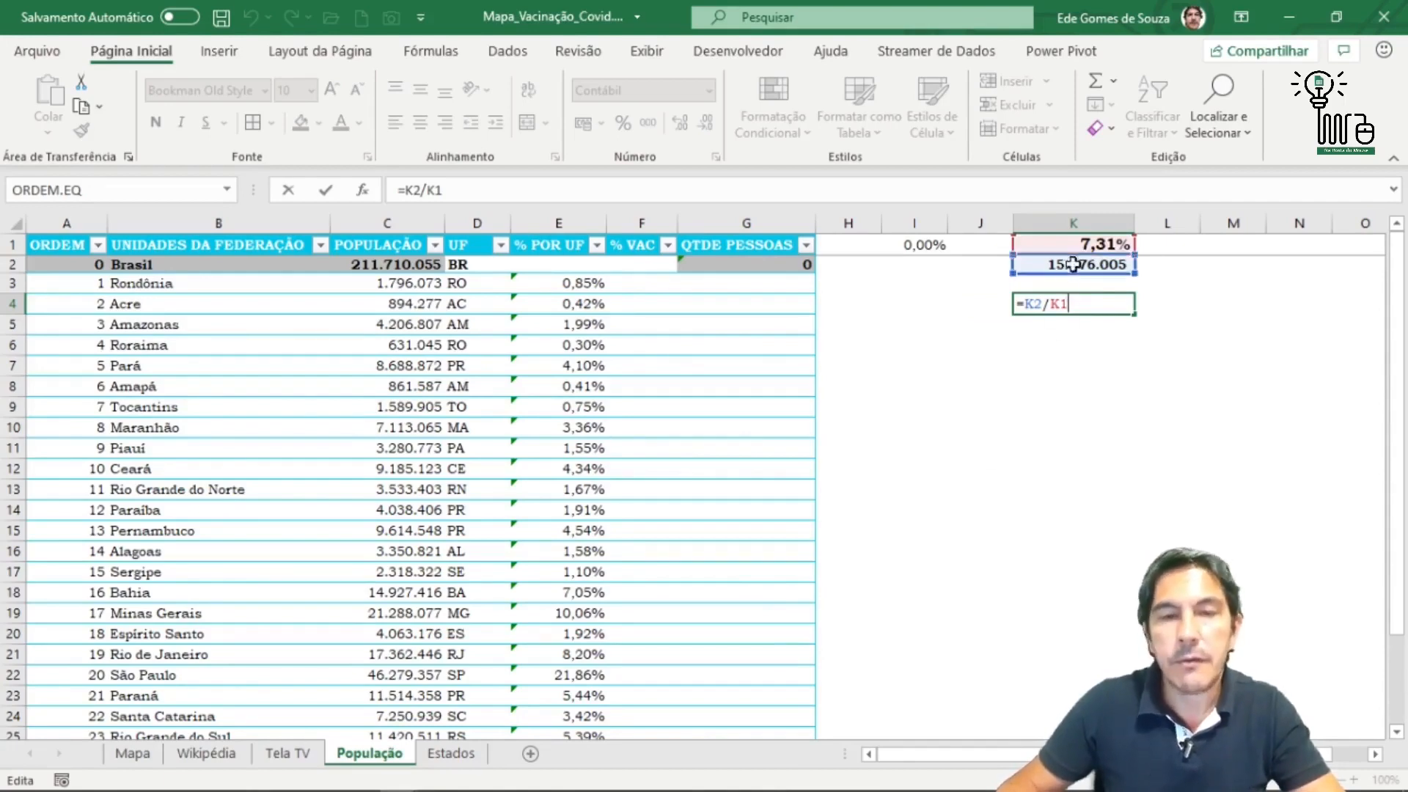
{"action": "key", "text": "ctrl+Return"}
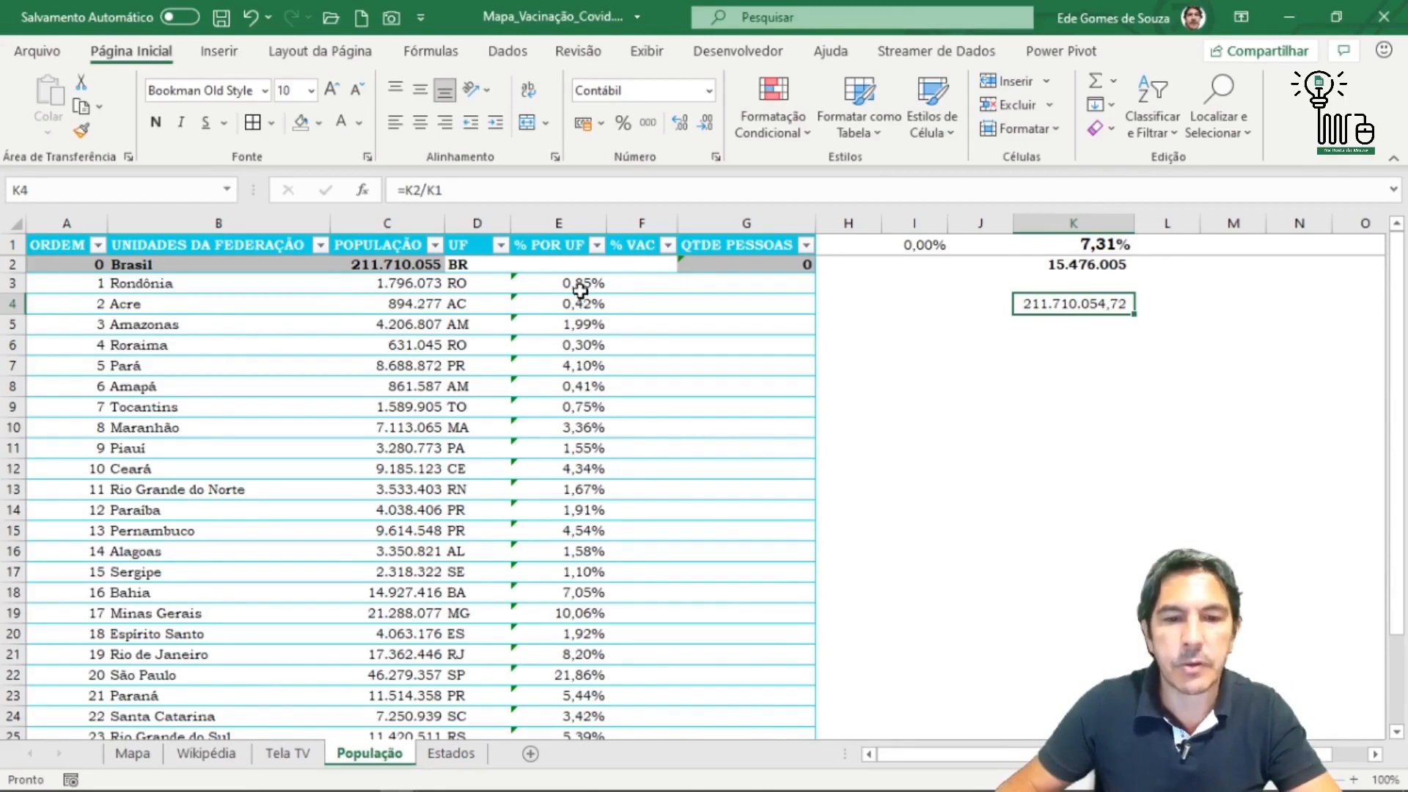
{"action": "left_click_drag", "start_coordinate": [383, 286], "coordinate": [381, 571]}
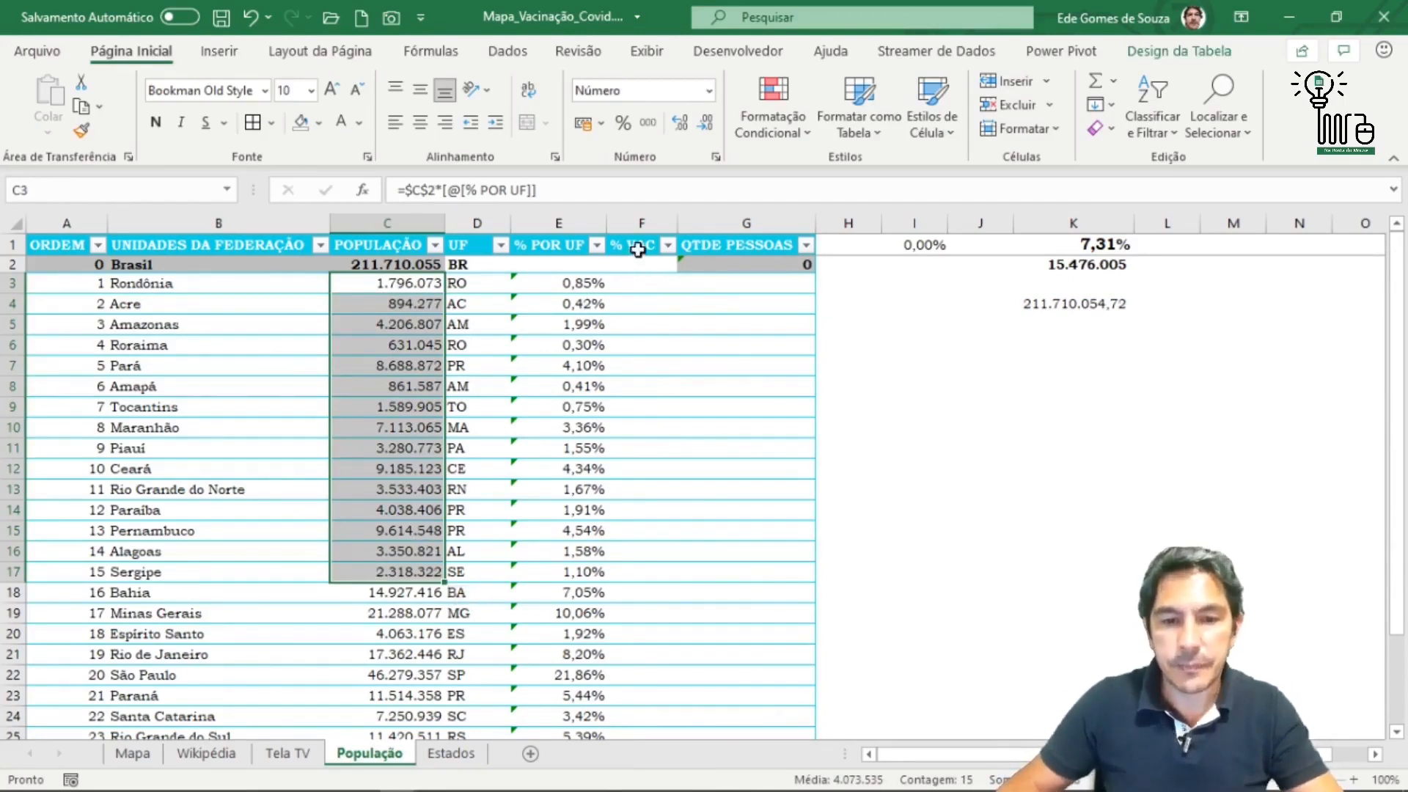
{"action": "left_click", "coordinate": [635, 286]}
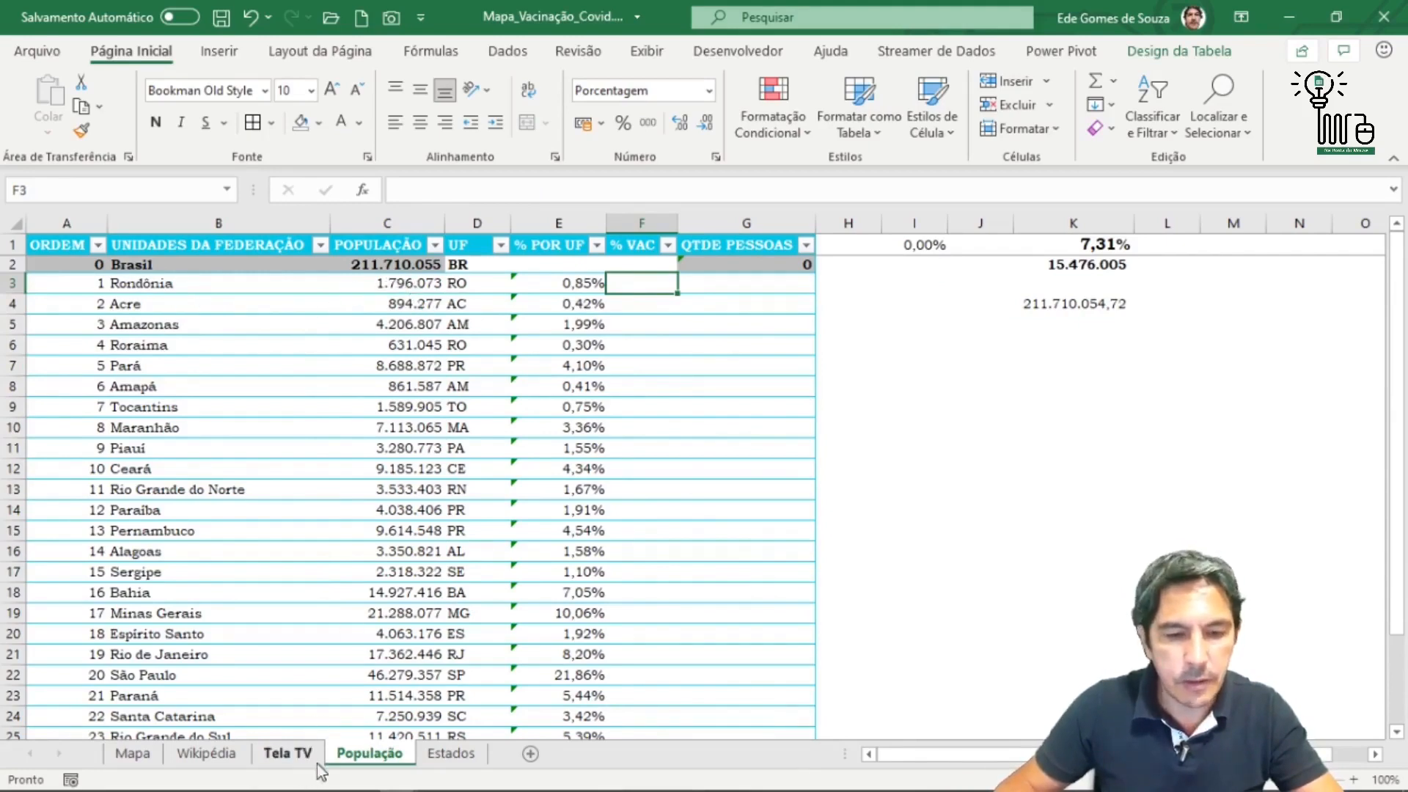
{"action": "left_click", "coordinate": [451, 754]}
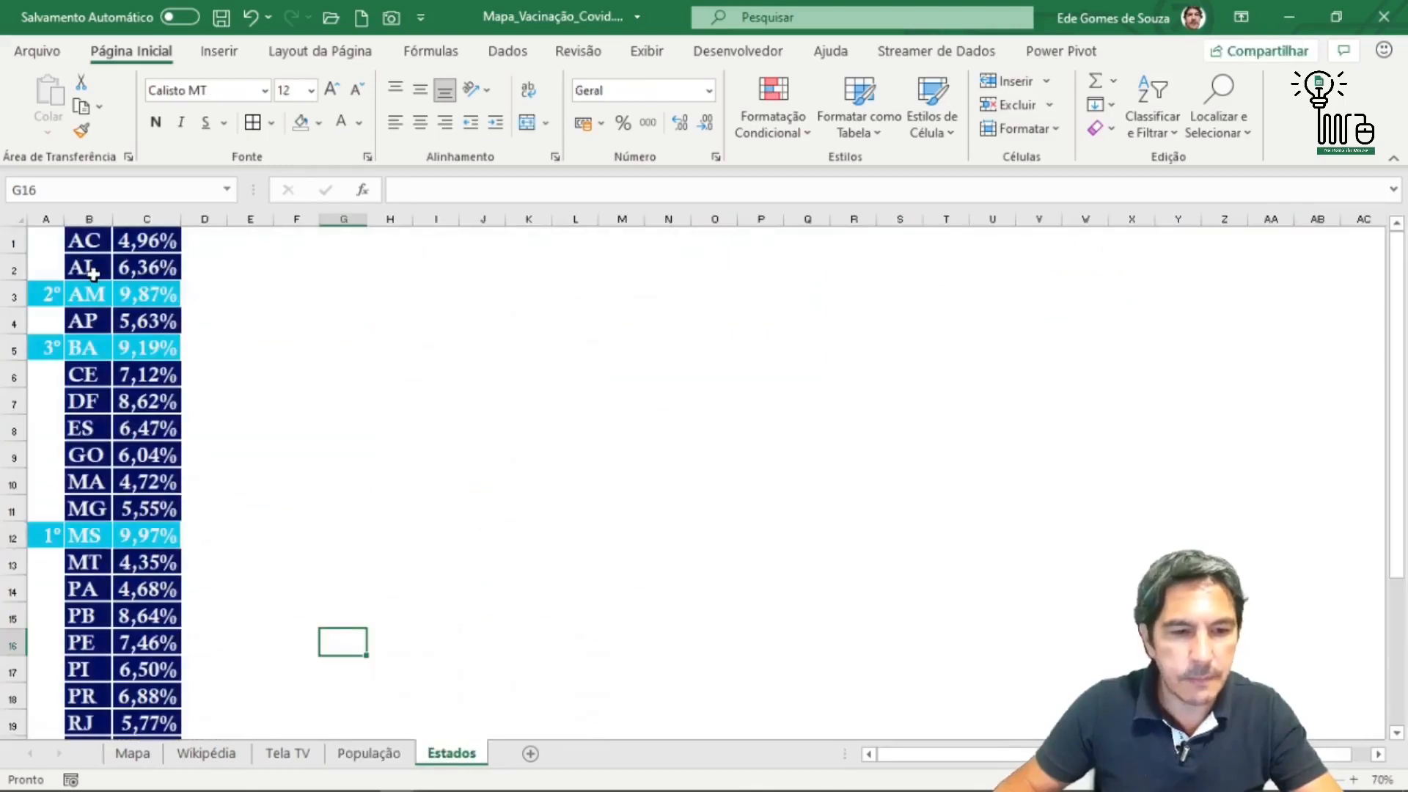
{"action": "left_click", "coordinate": [370, 755]}
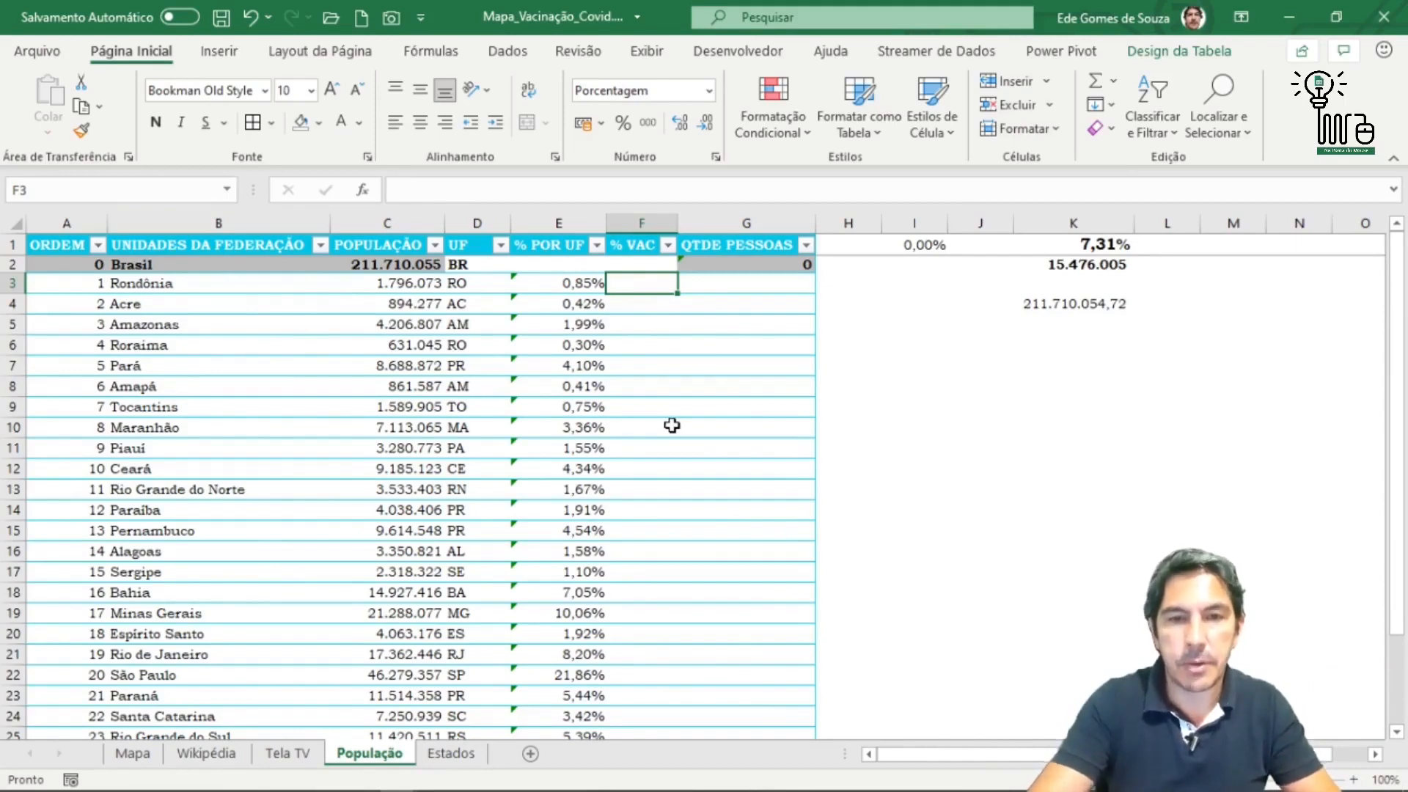
{"action": "type", "text": "=PROCV("}
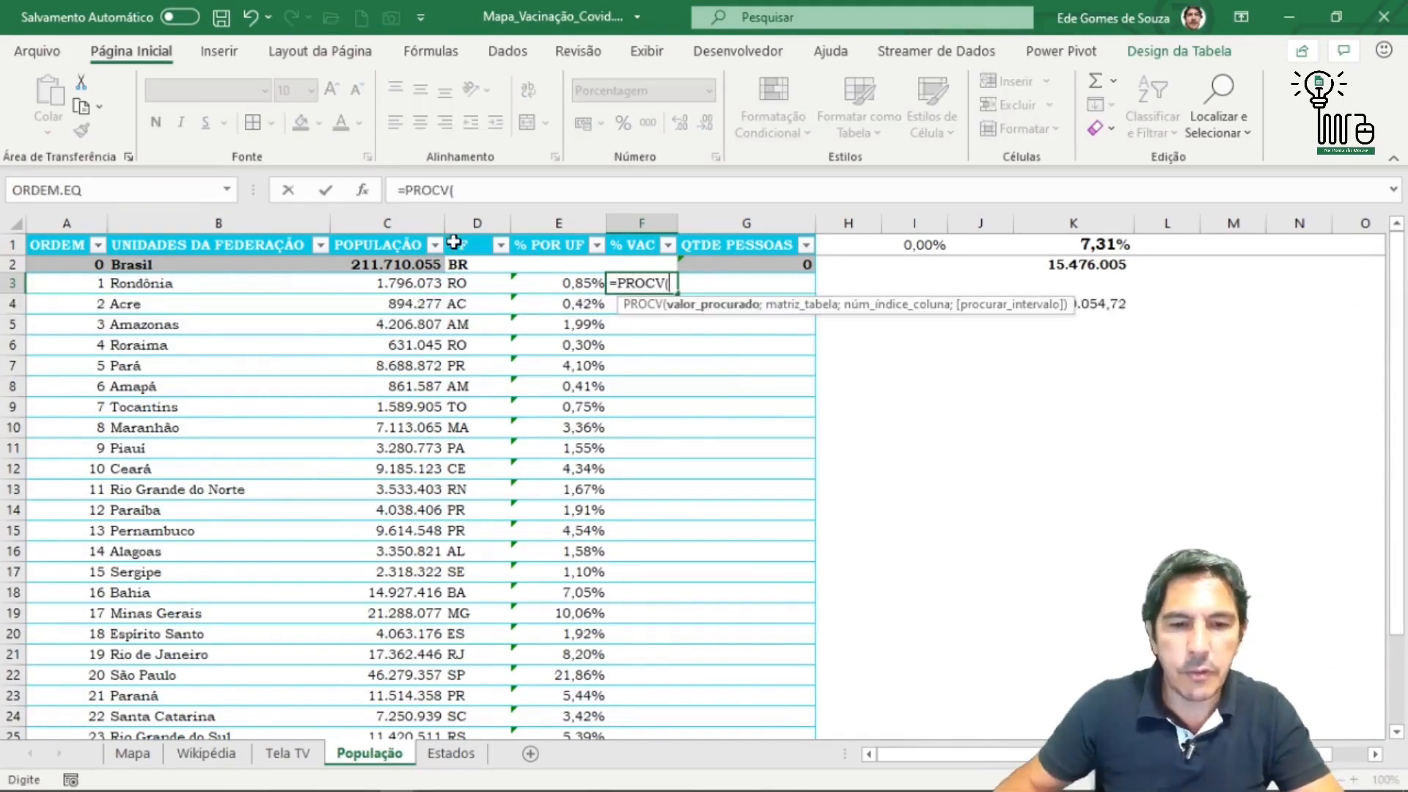
{"action": "left_click", "coordinate": [362, 190]}
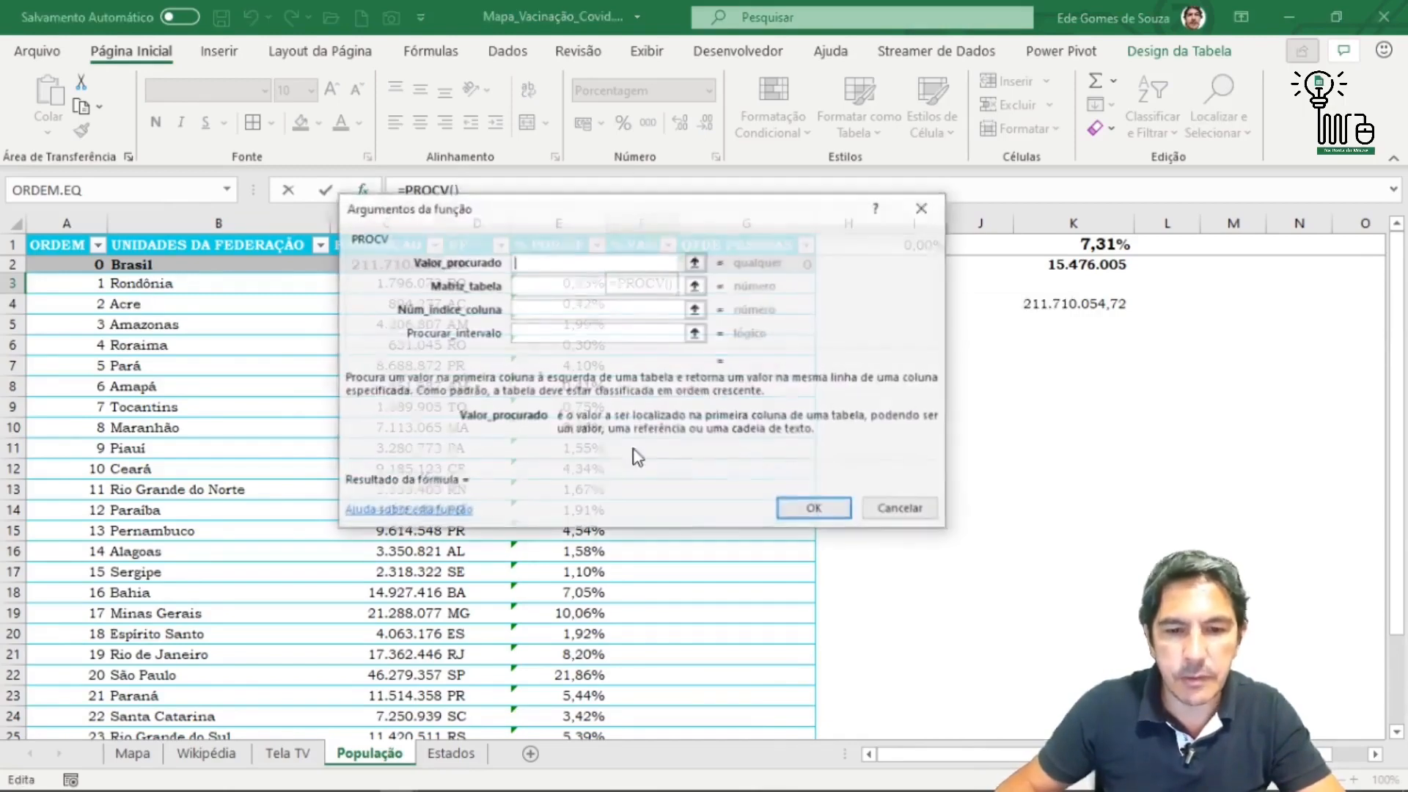
{"action": "left_click_drag", "start_coordinate": [717, 209], "coordinate": [639, 404]}
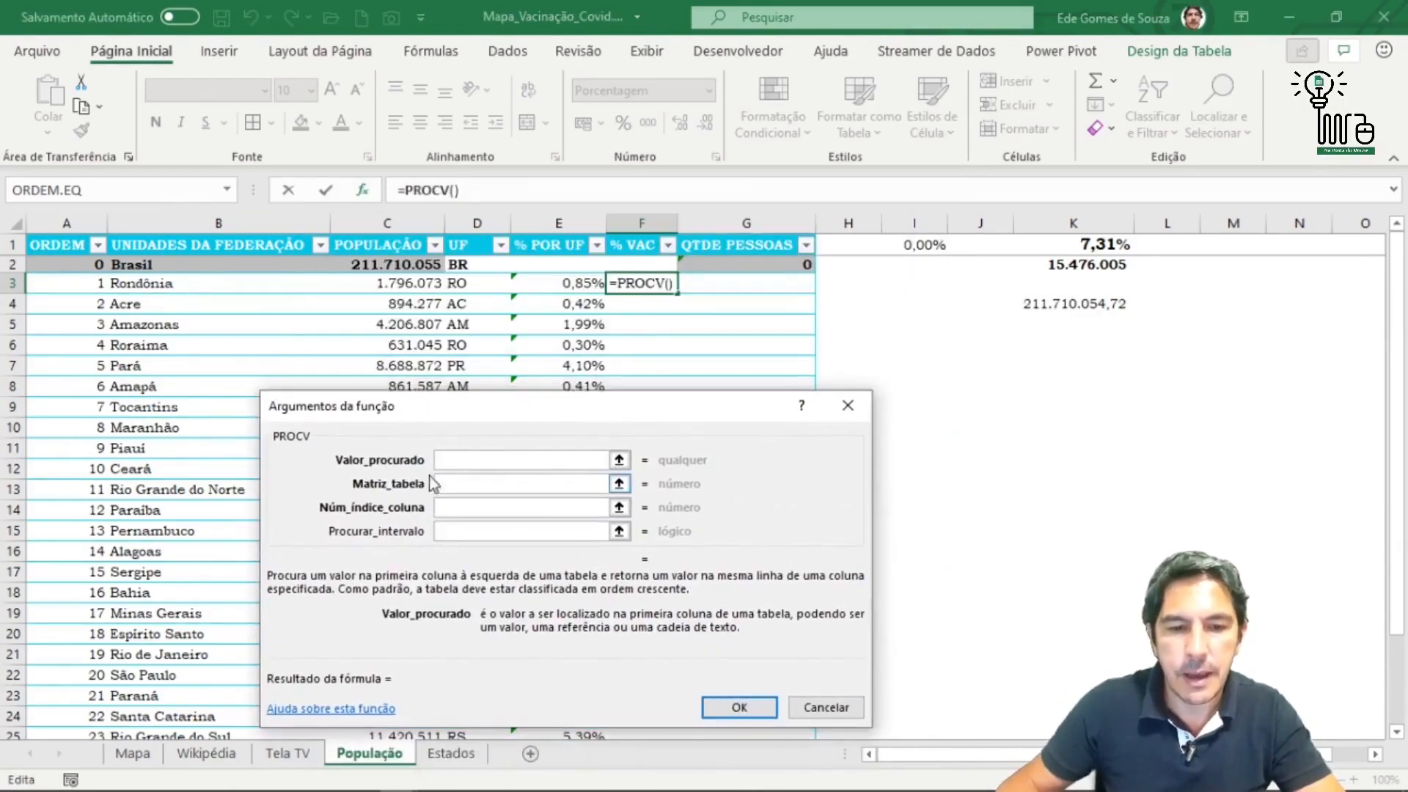
{"action": "left_click", "coordinate": [469, 286]}
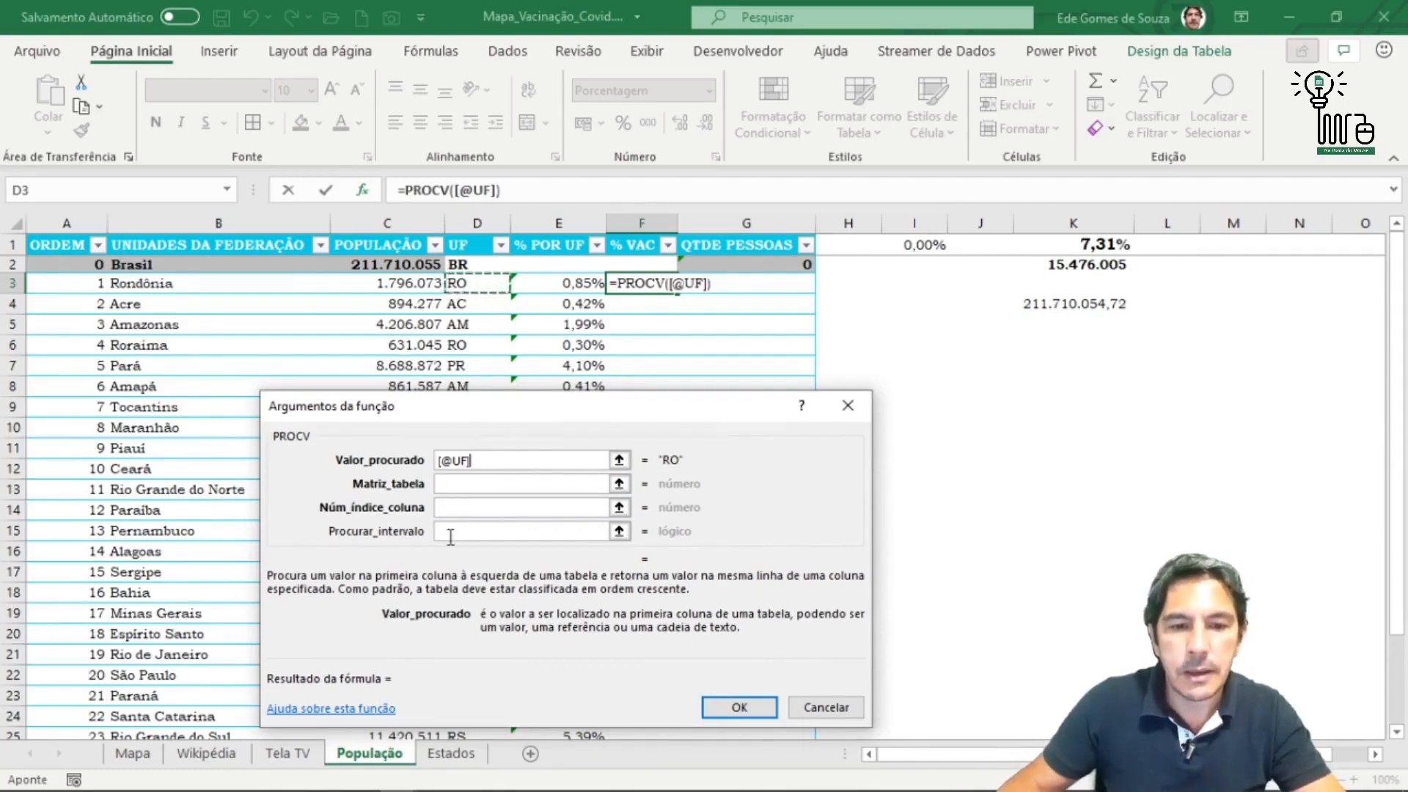
Set the PROCV table array to columns B:C of the Estados sheet.
{"action": "left_click", "coordinate": [456, 484]}
{"action": "left_click_drag", "start_coordinate": [458, 407], "coordinate": [360, 291]}
{"action": "left_click", "coordinate": [449, 760]}
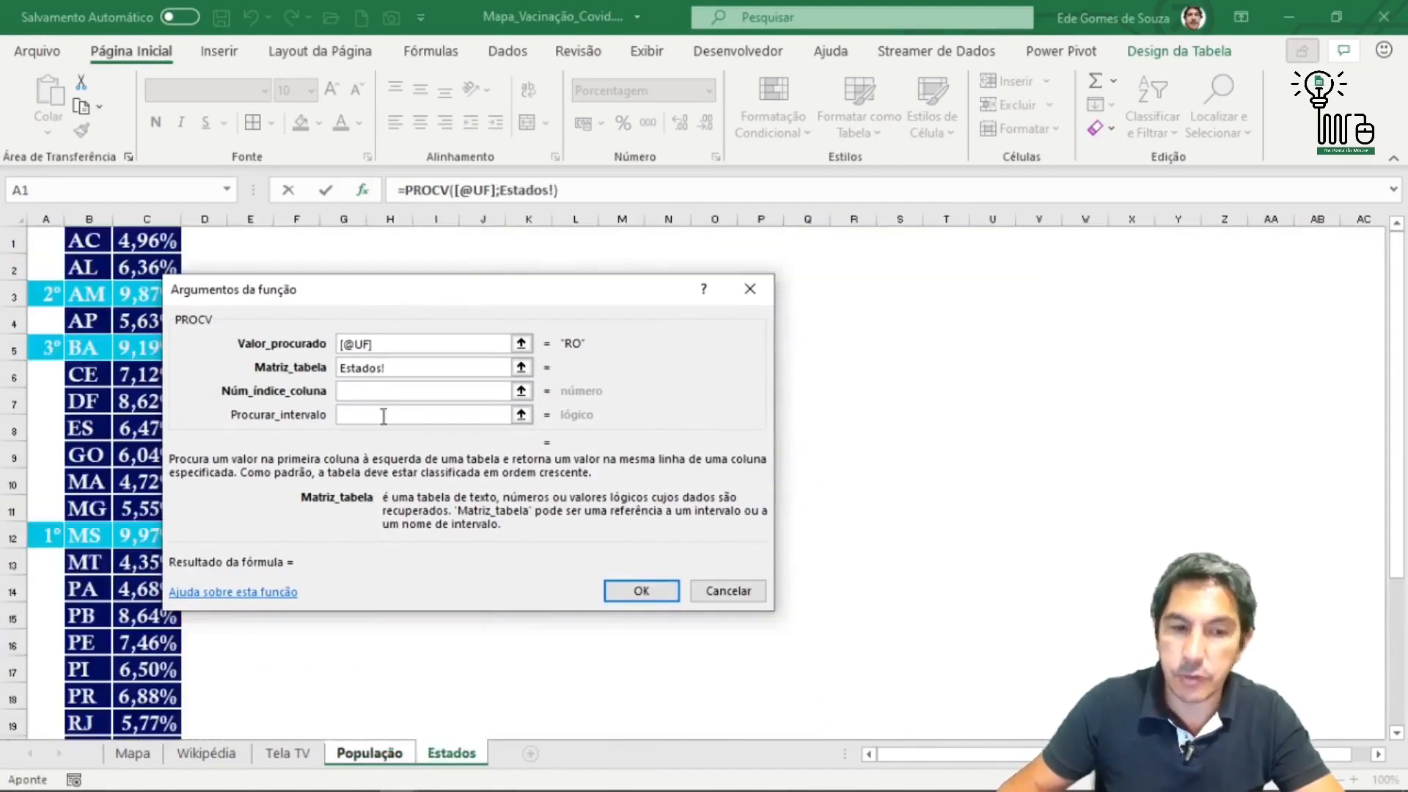
{"action": "left_click_drag", "start_coordinate": [96, 229], "coordinate": [146, 232]}
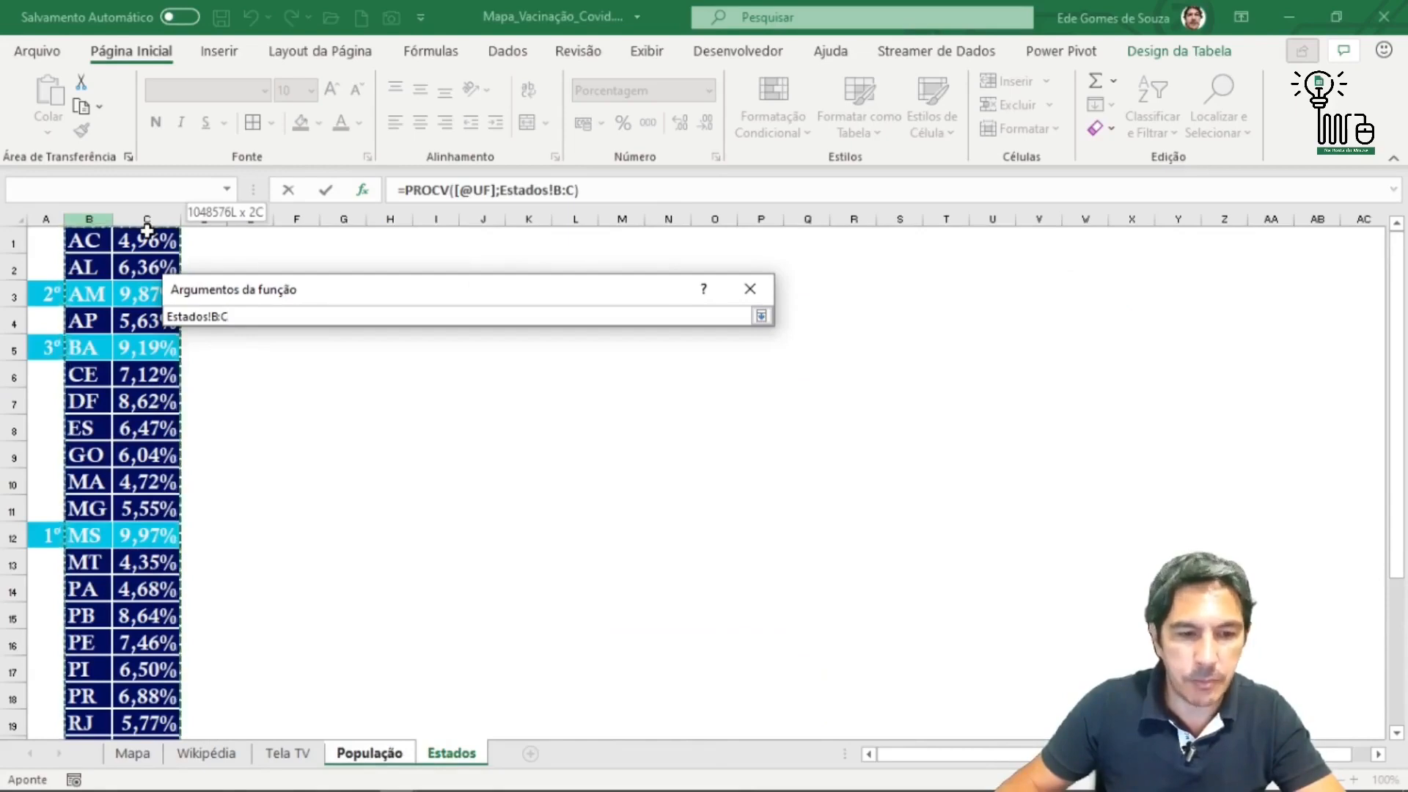
{"action": "left_click_drag", "start_coordinate": [146, 232], "coordinate": [147, 232]}
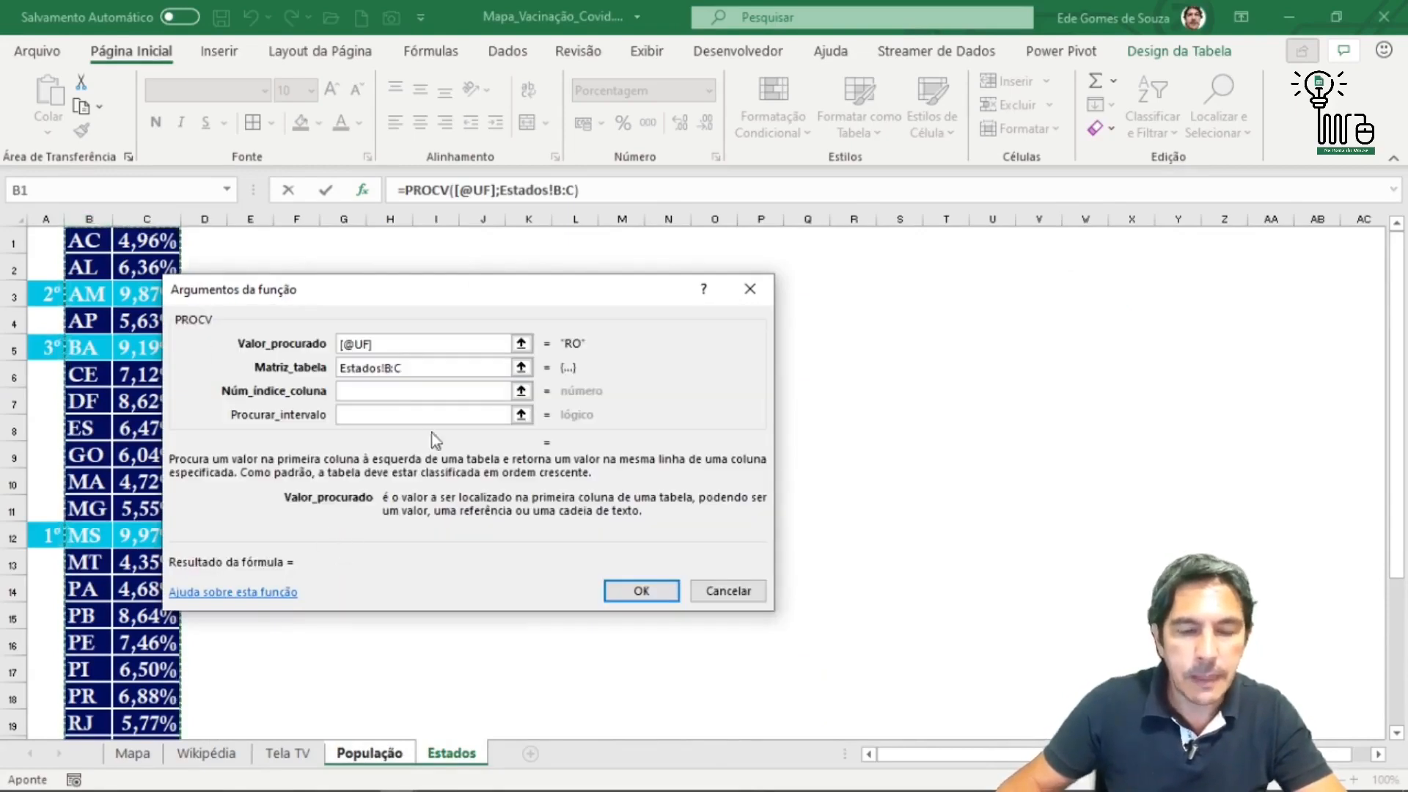
Set the PROCV column index to 2 so it returns the percentage column of Estados.
{"action": "left_click", "coordinate": [365, 390]}
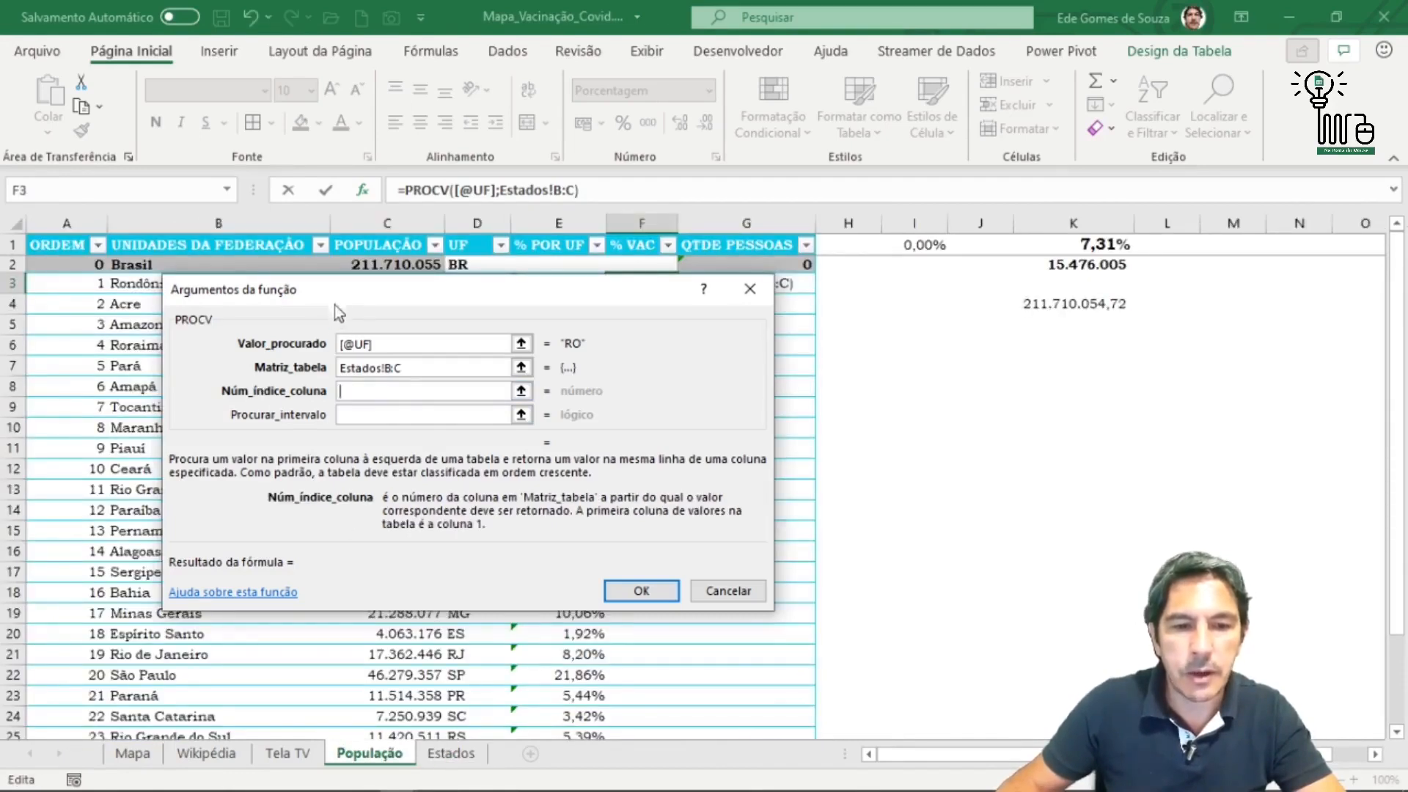
{"action": "left_click_drag", "start_coordinate": [335, 306], "coordinate": [497, 405]}
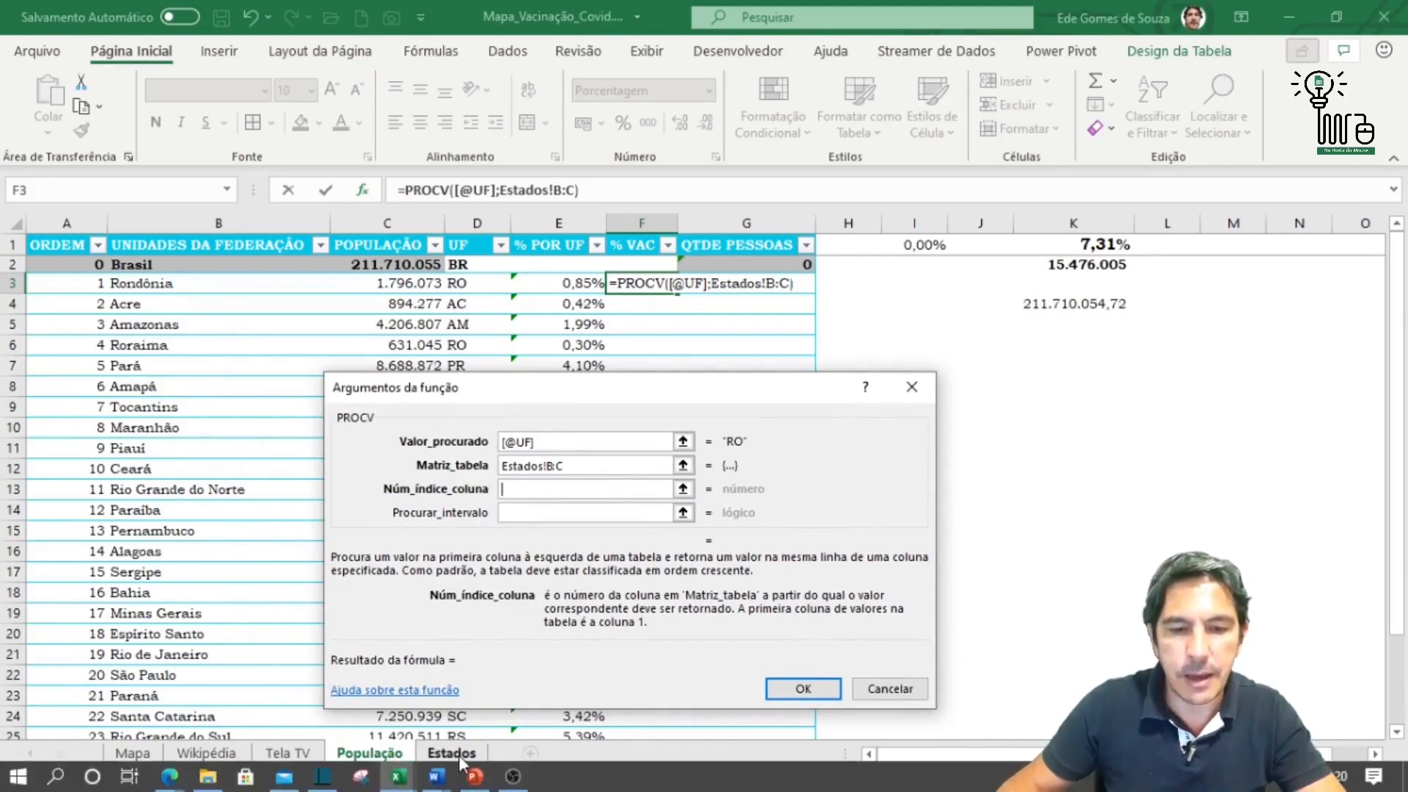
{"action": "left_click", "coordinate": [682, 489]}
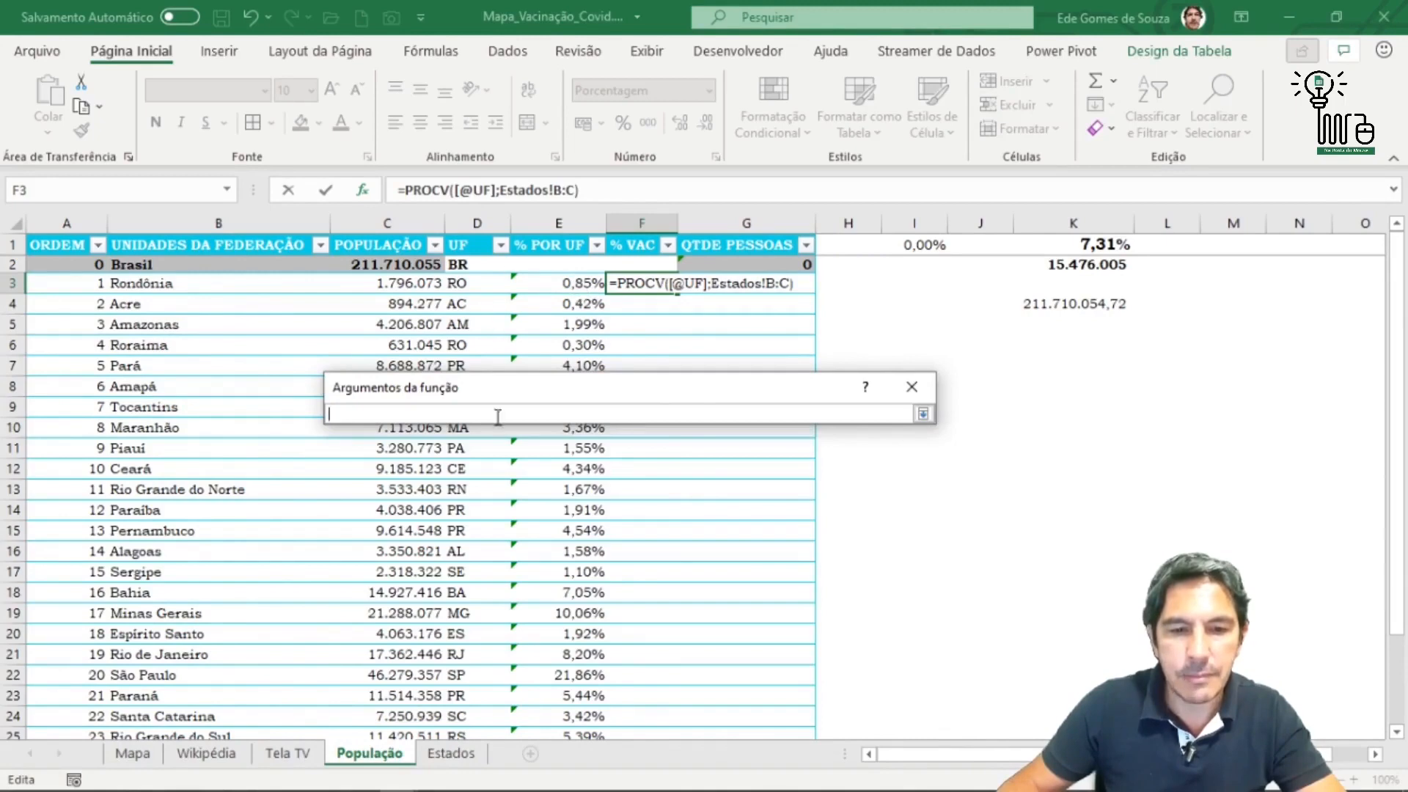
{"action": "left_click", "coordinate": [449, 755]}
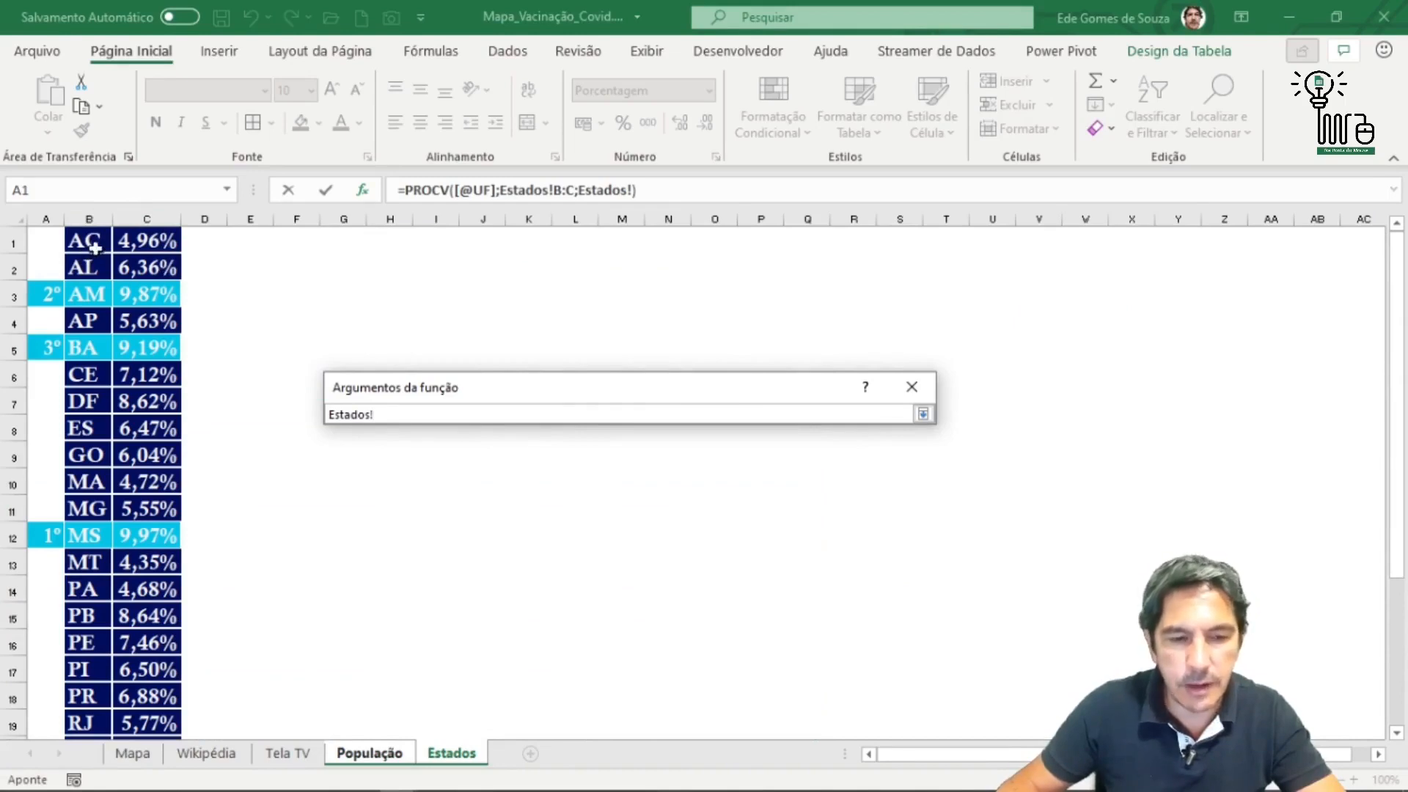
{"action": "left_click", "coordinate": [922, 414]}
{"action": "left_click_drag", "start_coordinate": [572, 488], "coordinate": [354, 468]}
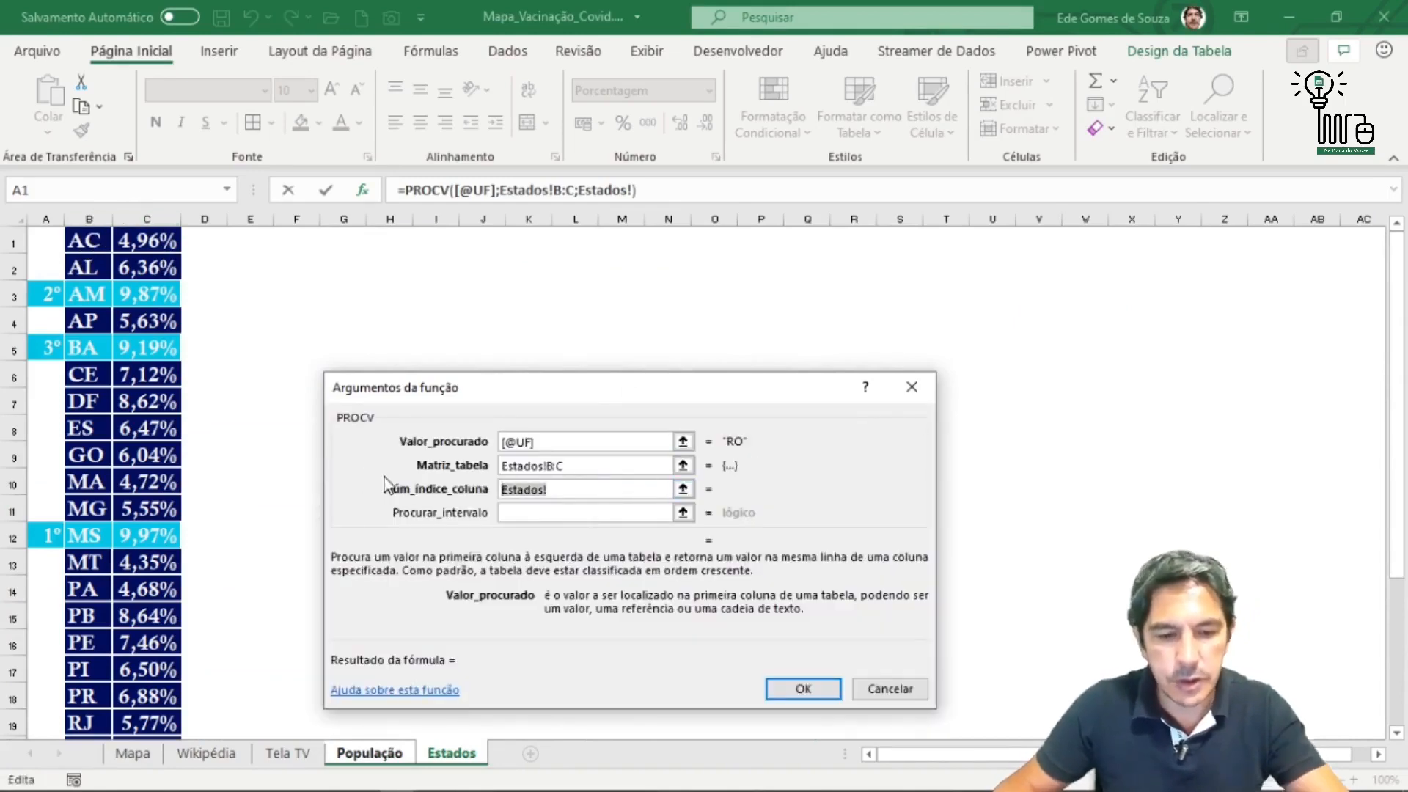
{"action": "type", "text": "2"}
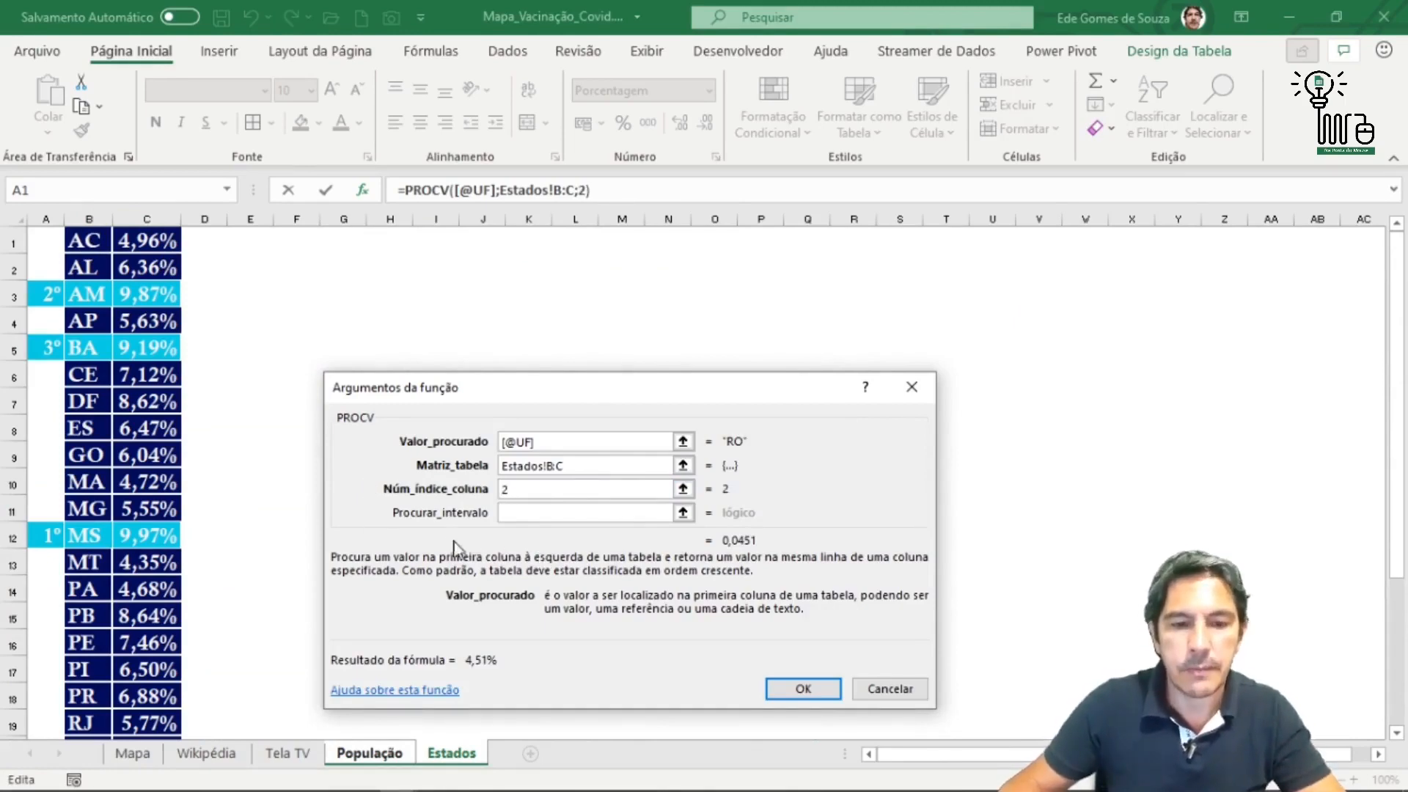
Set Procurar_intervalo to 0 for an exact match and apply the PROCV formula to the % VAC column.
{"action": "left_click", "coordinate": [534, 511]}
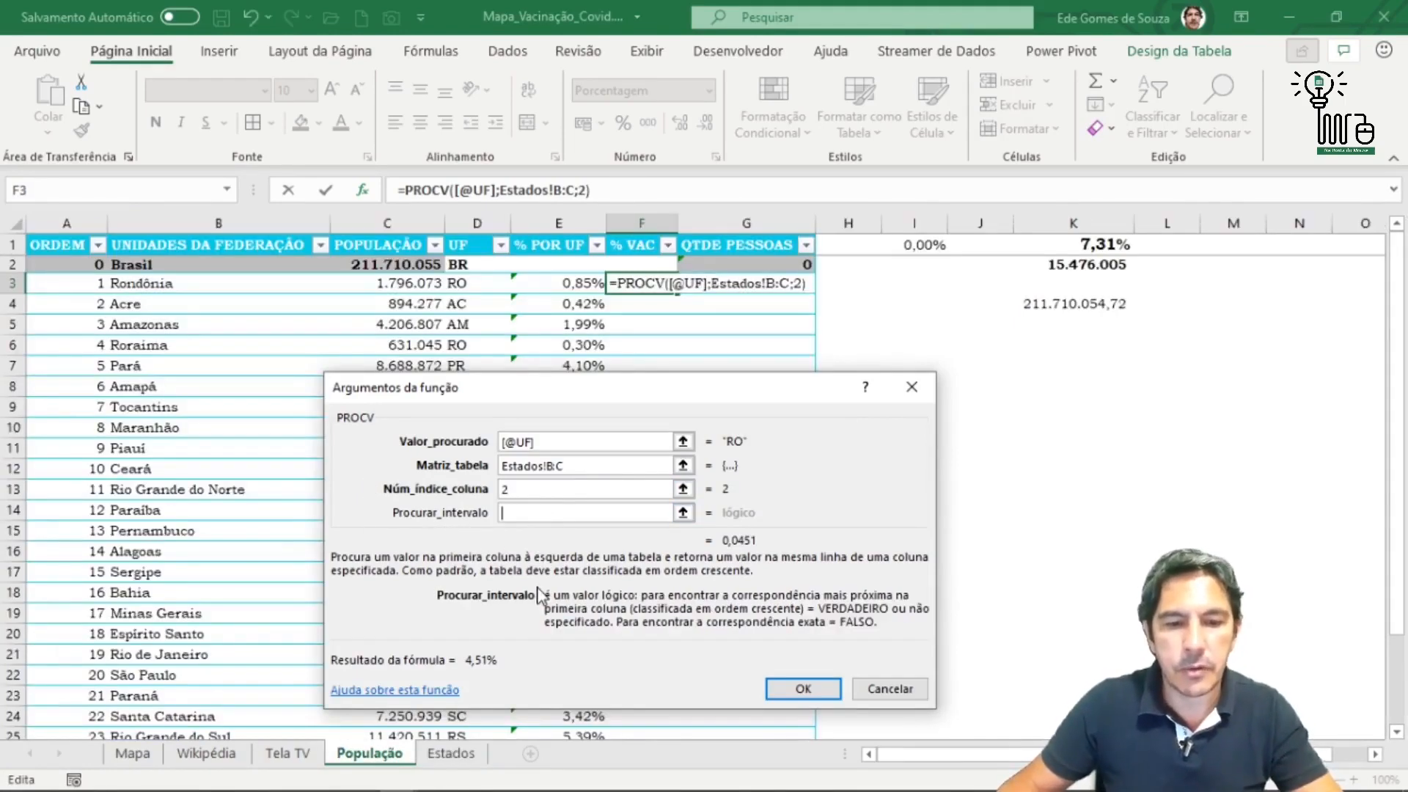
{"action": "type", "text": "0"}
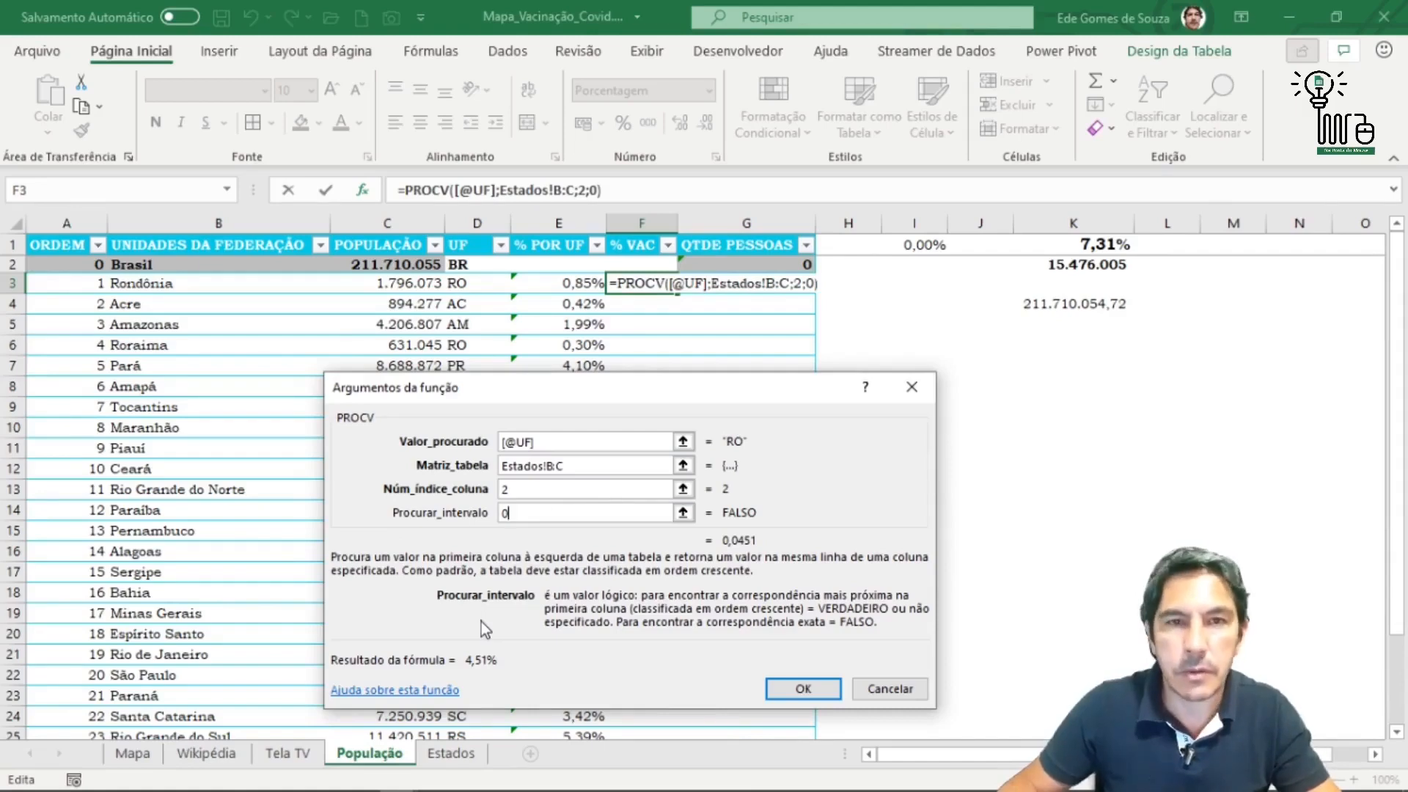
{"action": "left_click", "coordinate": [792, 694]}
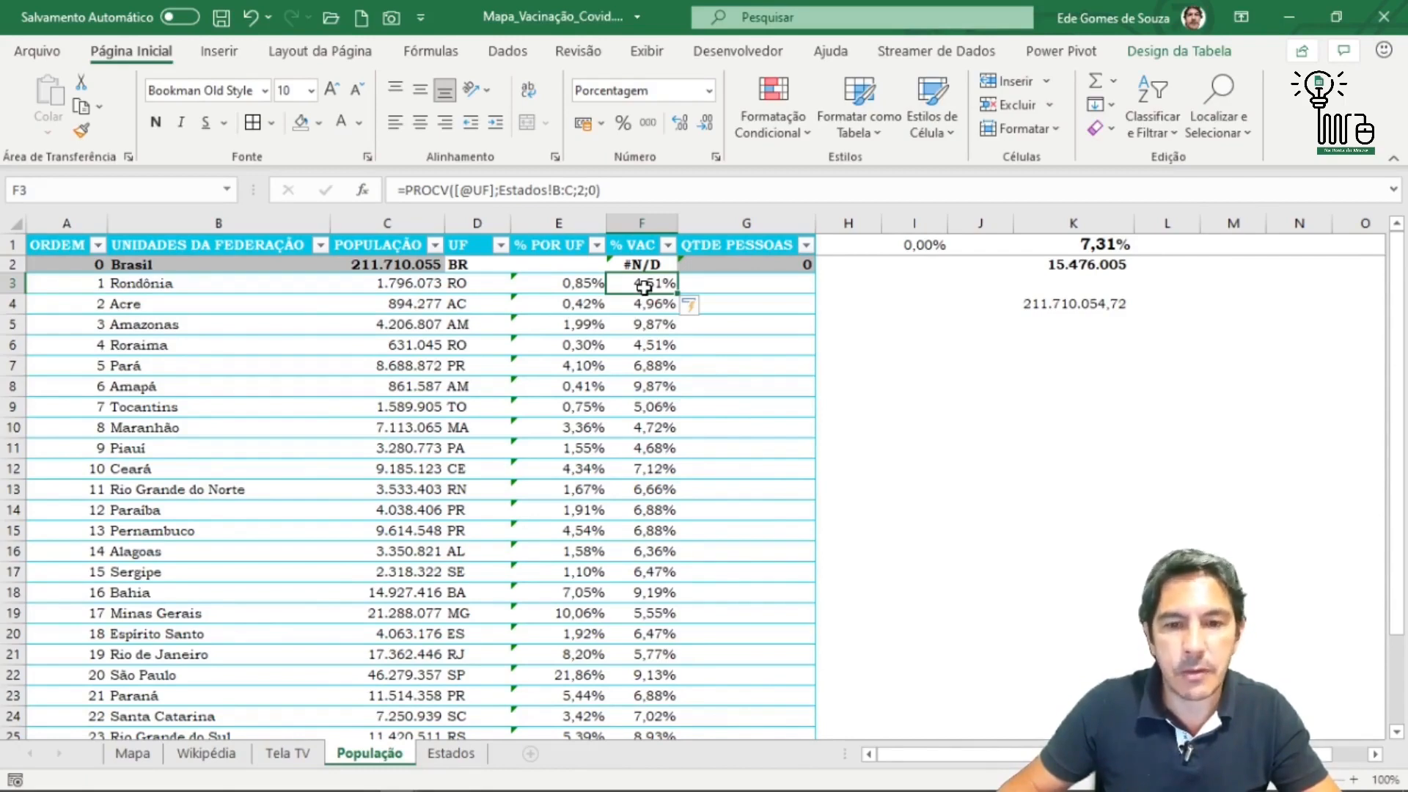
Examine the % VAC percentages and their PROCV formula for several states and compare them with the Estados sheet.
{"action": "scroll", "coordinate": [660, 660], "scroll_direction": "down", "scroll_amount": 5}
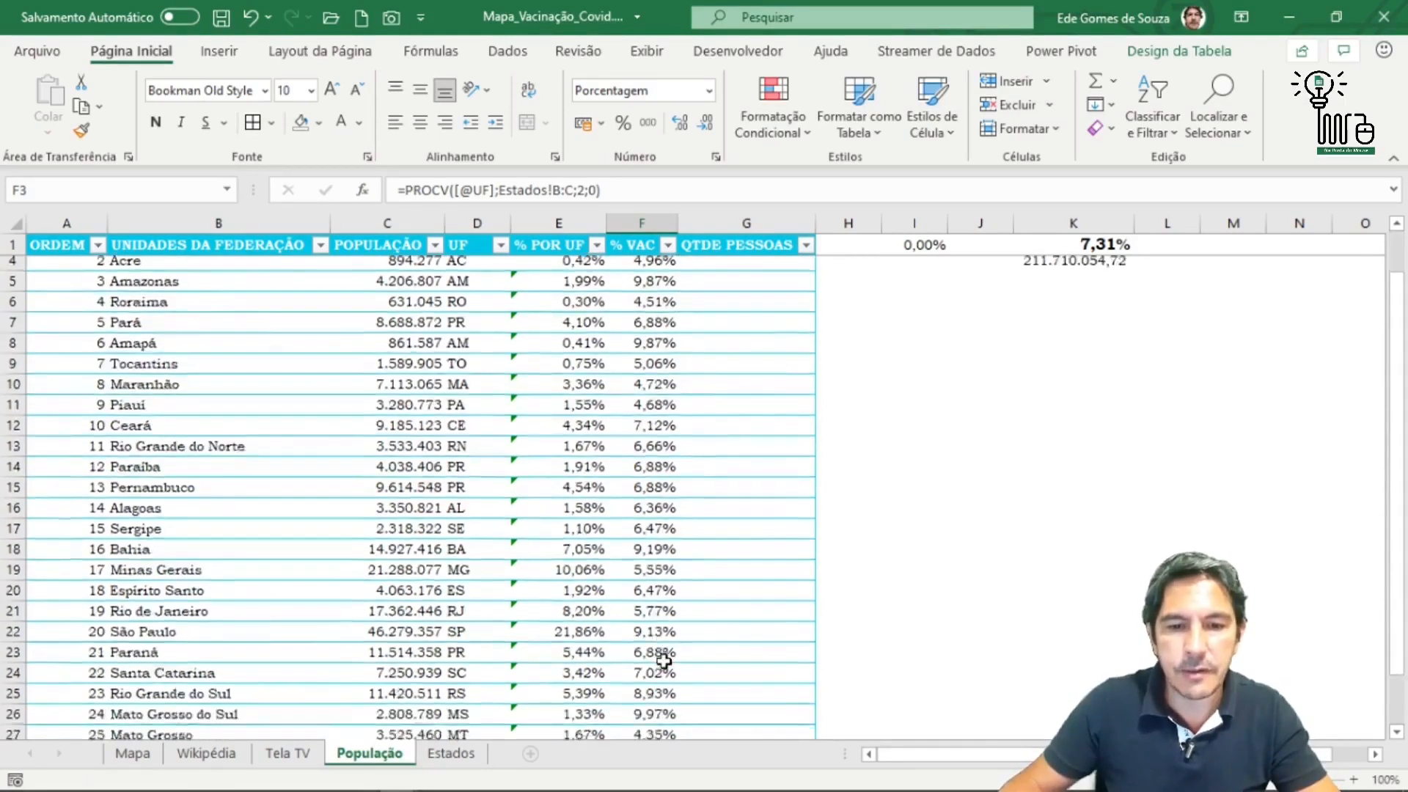
{"action": "scroll", "coordinate": [664, 660], "scroll_direction": "up", "scroll_amount": 5}
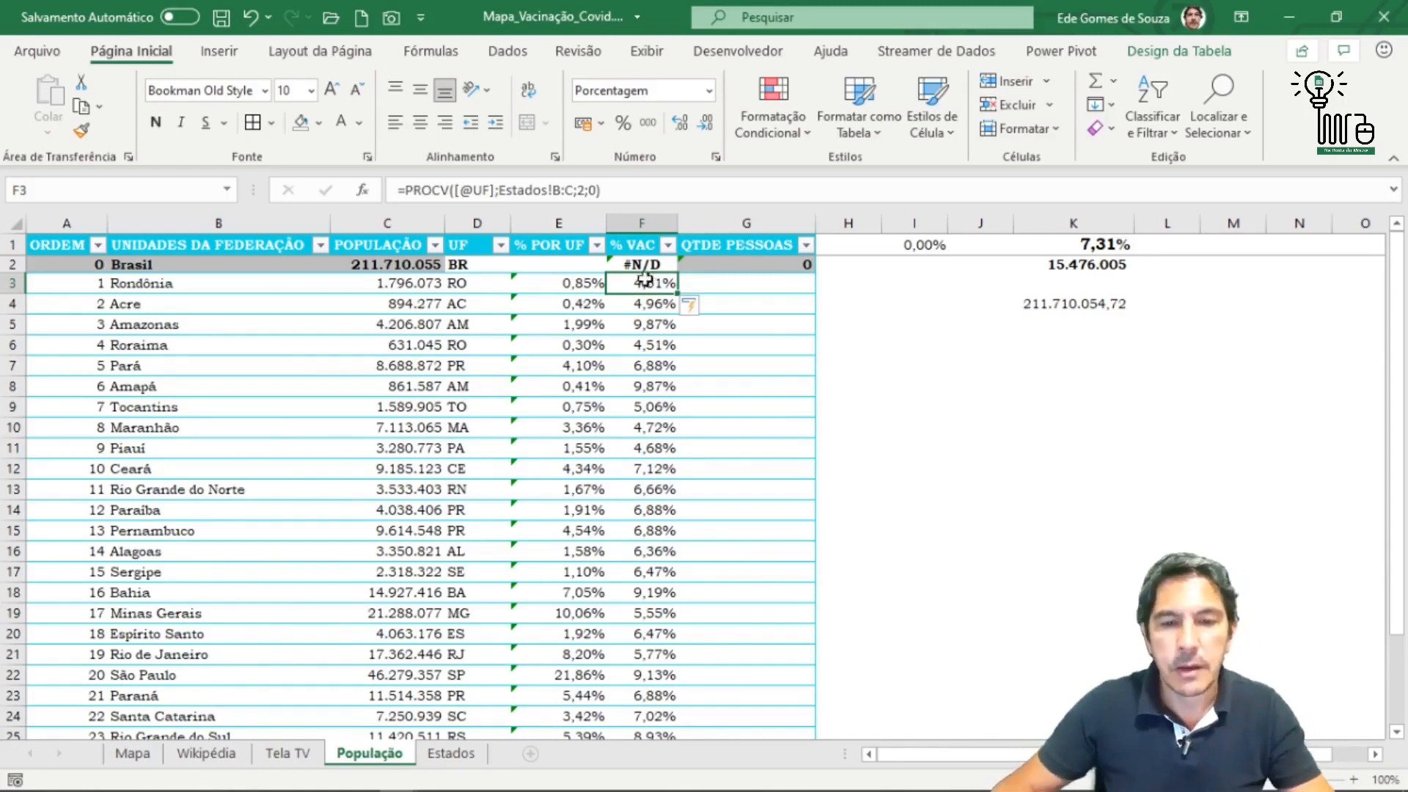
{"action": "left_click", "coordinate": [632, 244]}
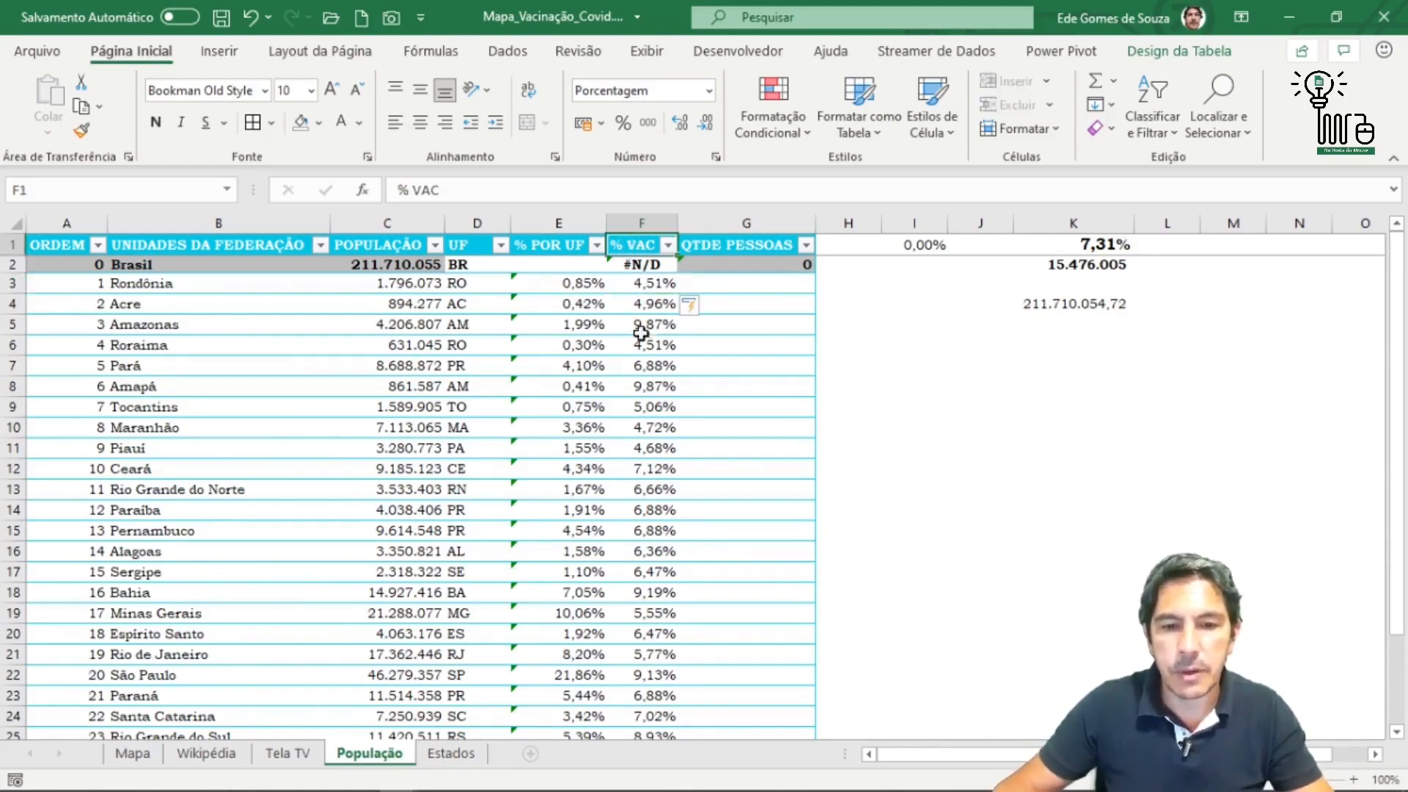
{"action": "left_click", "coordinate": [652, 368]}
{"action": "left_click", "coordinate": [662, 496]}
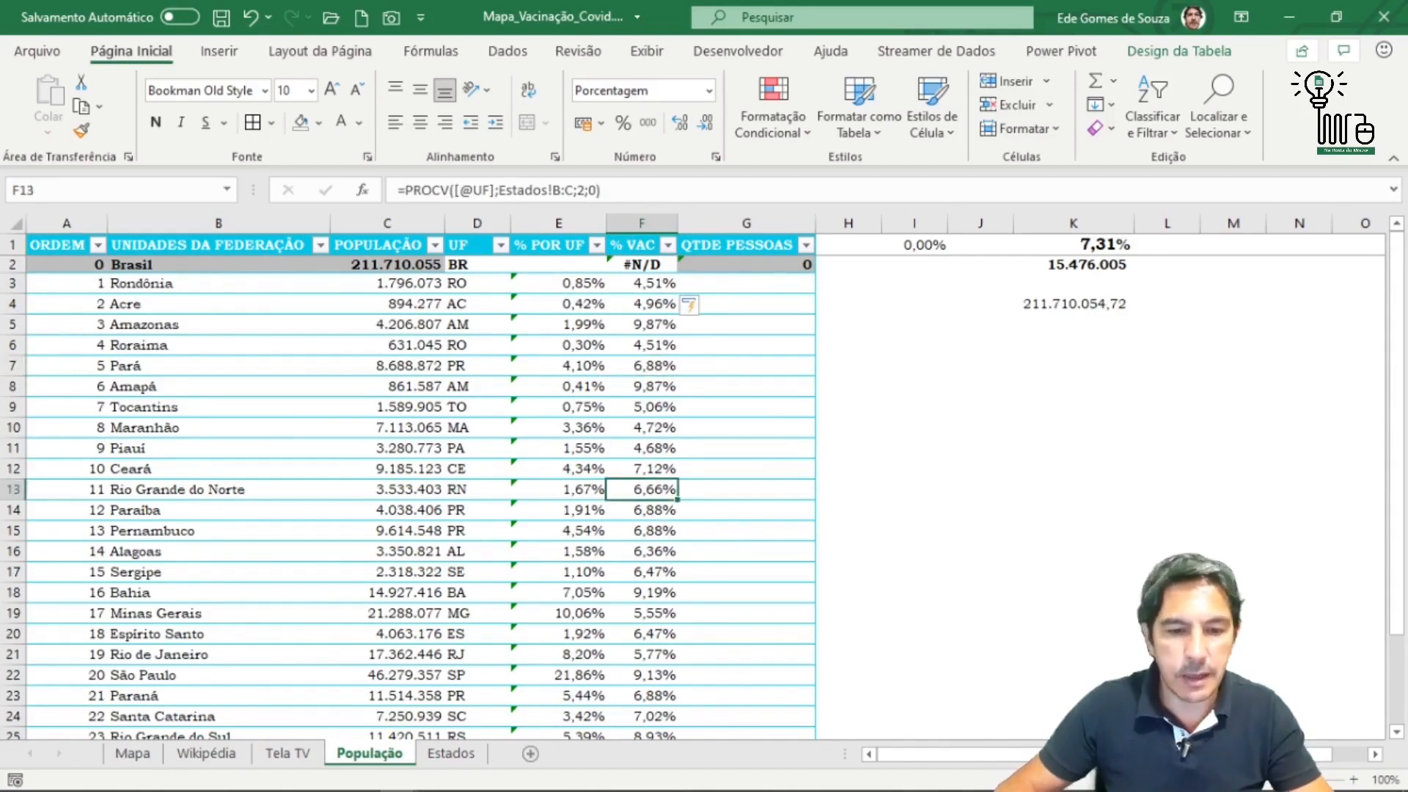
{"action": "left_click", "coordinate": [464, 755]}
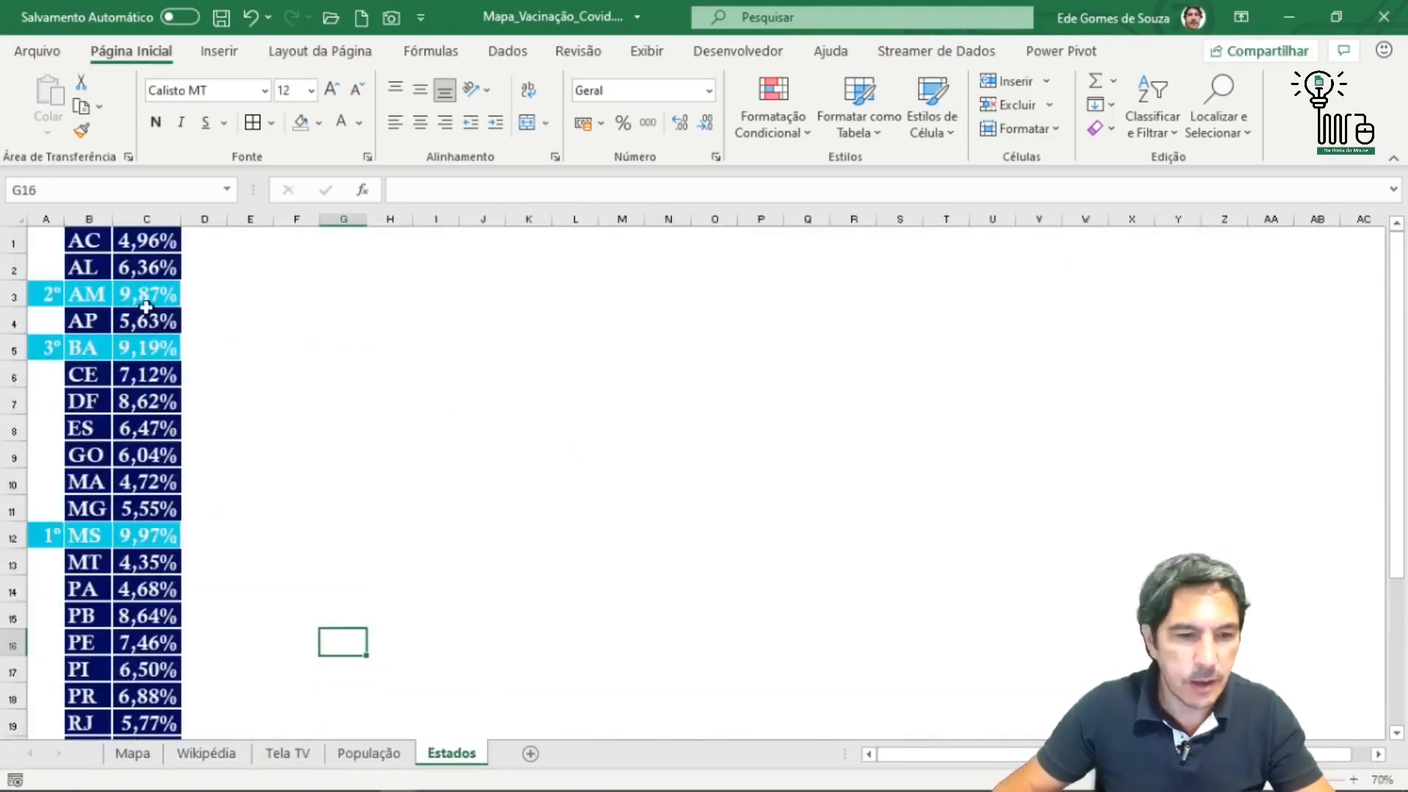
{"action": "left_click", "coordinate": [371, 755]}
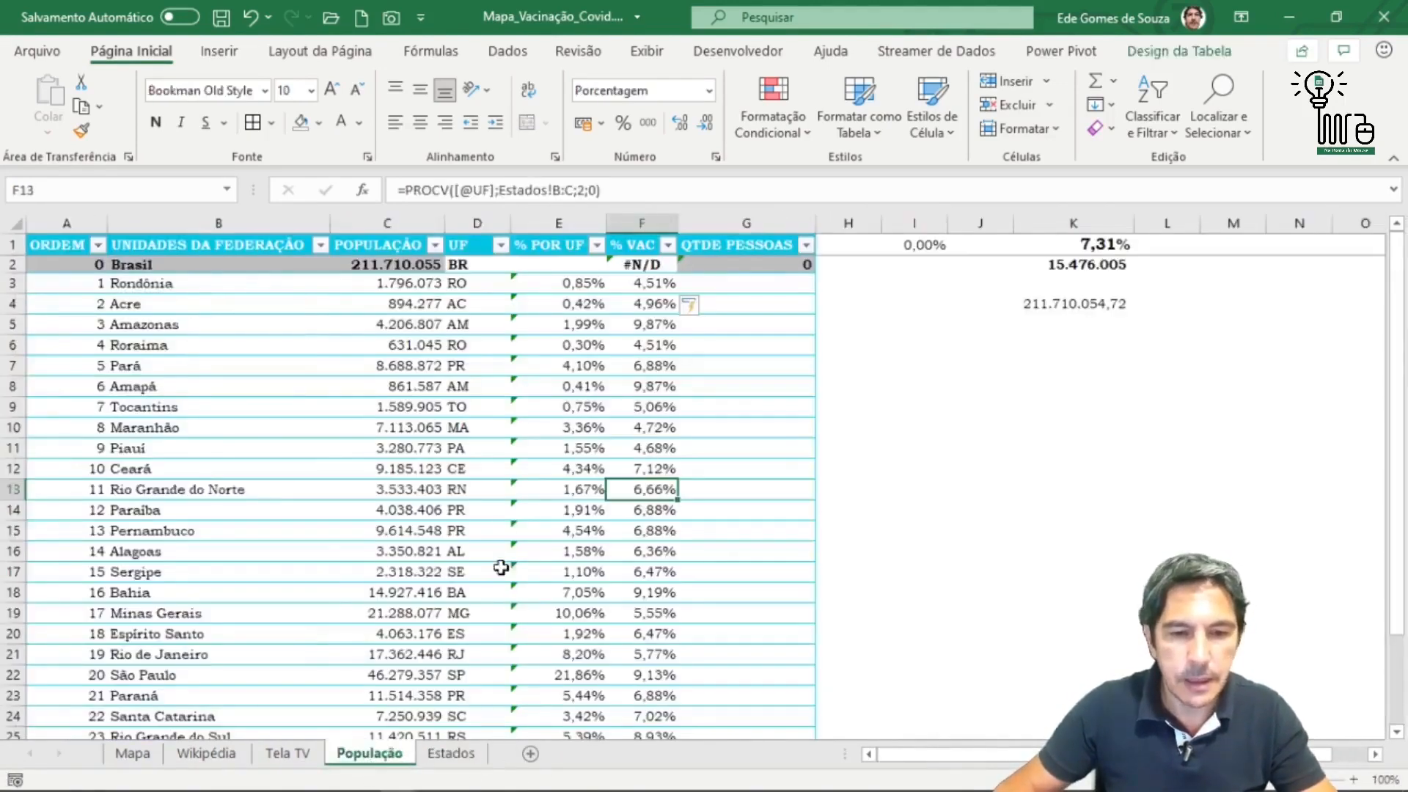
{"action": "left_click", "coordinate": [641, 367]}
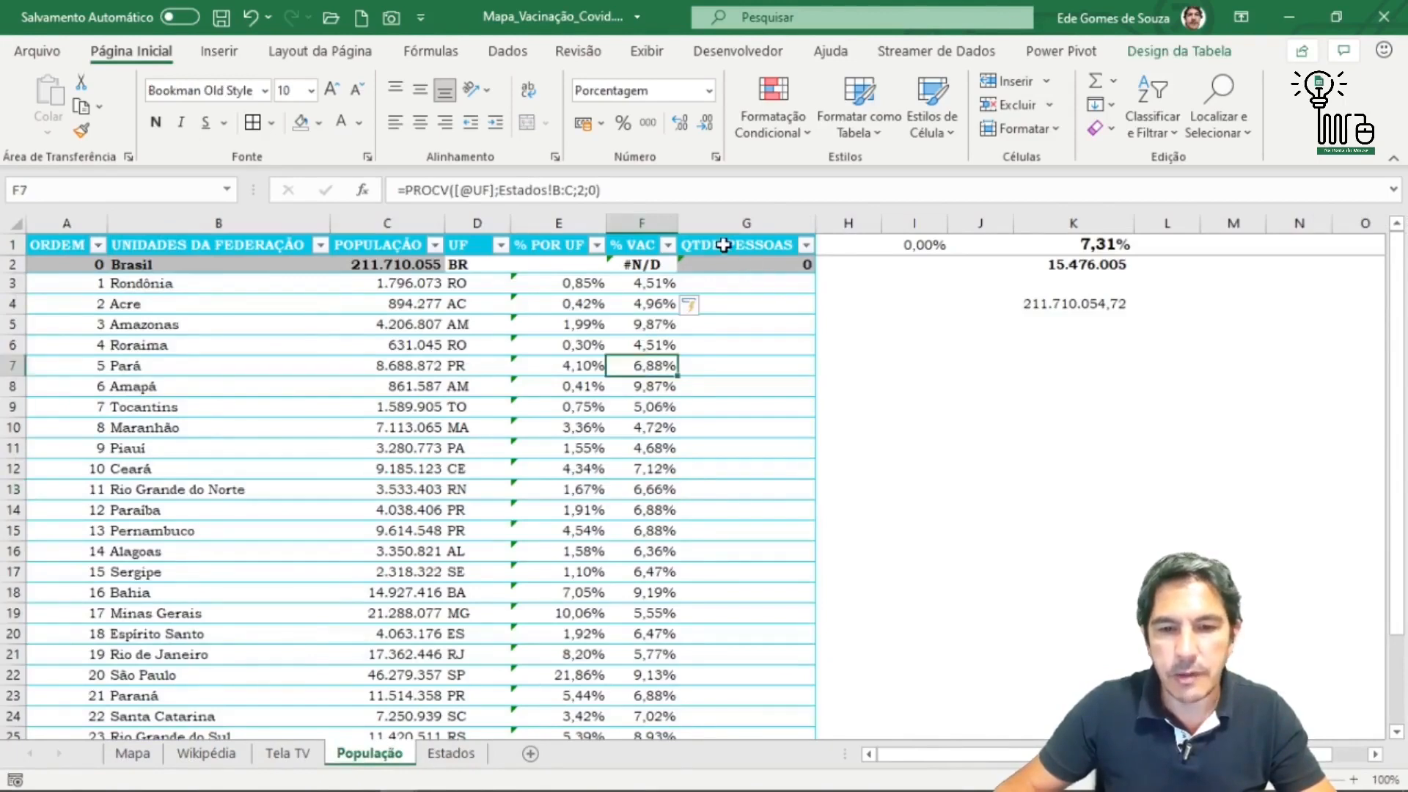
Enter a formula in Minas Gerais' QTDE PESSOAS cell that multiplies its POPULAÇÃO by its % VAC.
{"action": "left_click", "coordinate": [724, 245]}
{"action": "left_click", "coordinate": [744, 286]}
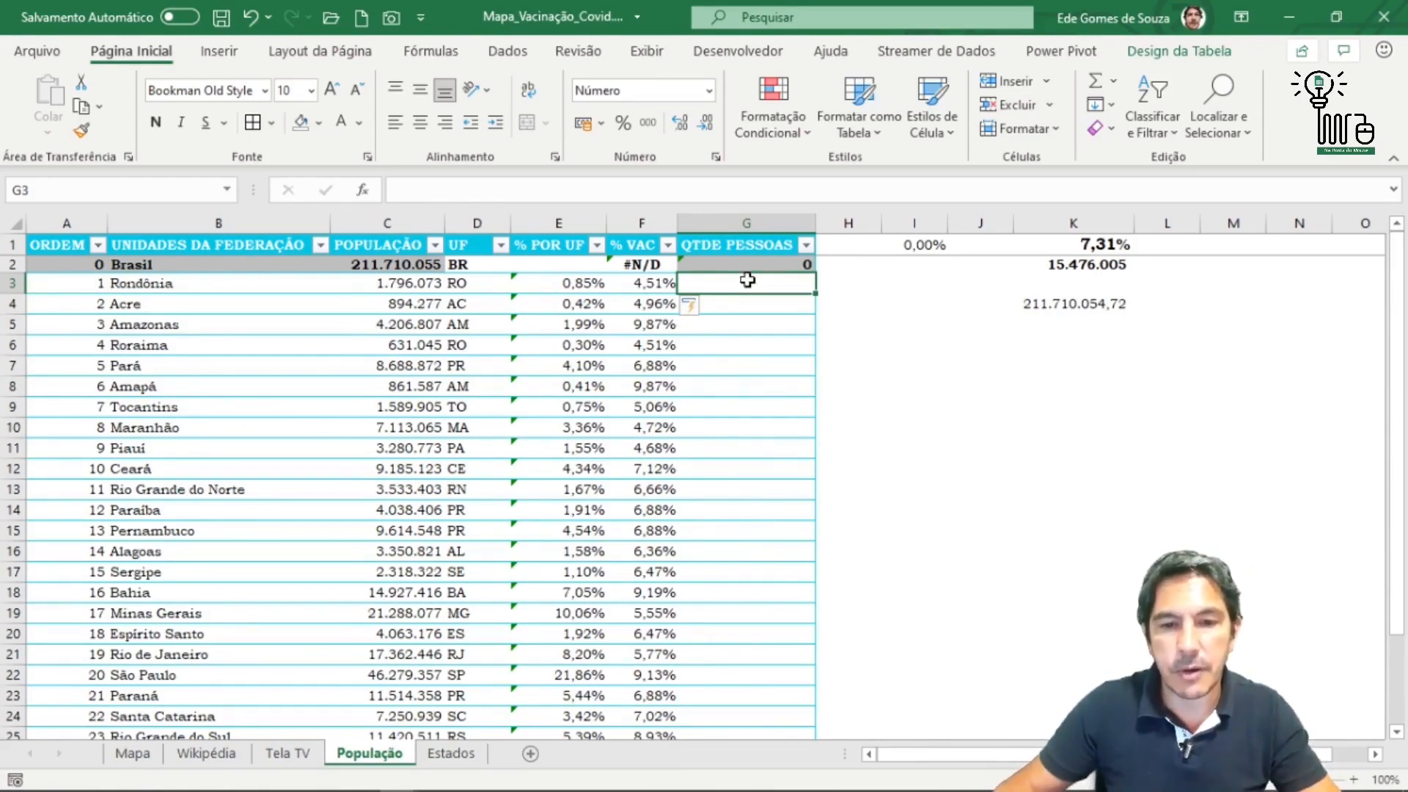
{"action": "left_click", "coordinate": [741, 611]}
{"action": "mouse_move", "coordinate": [773, 788]}
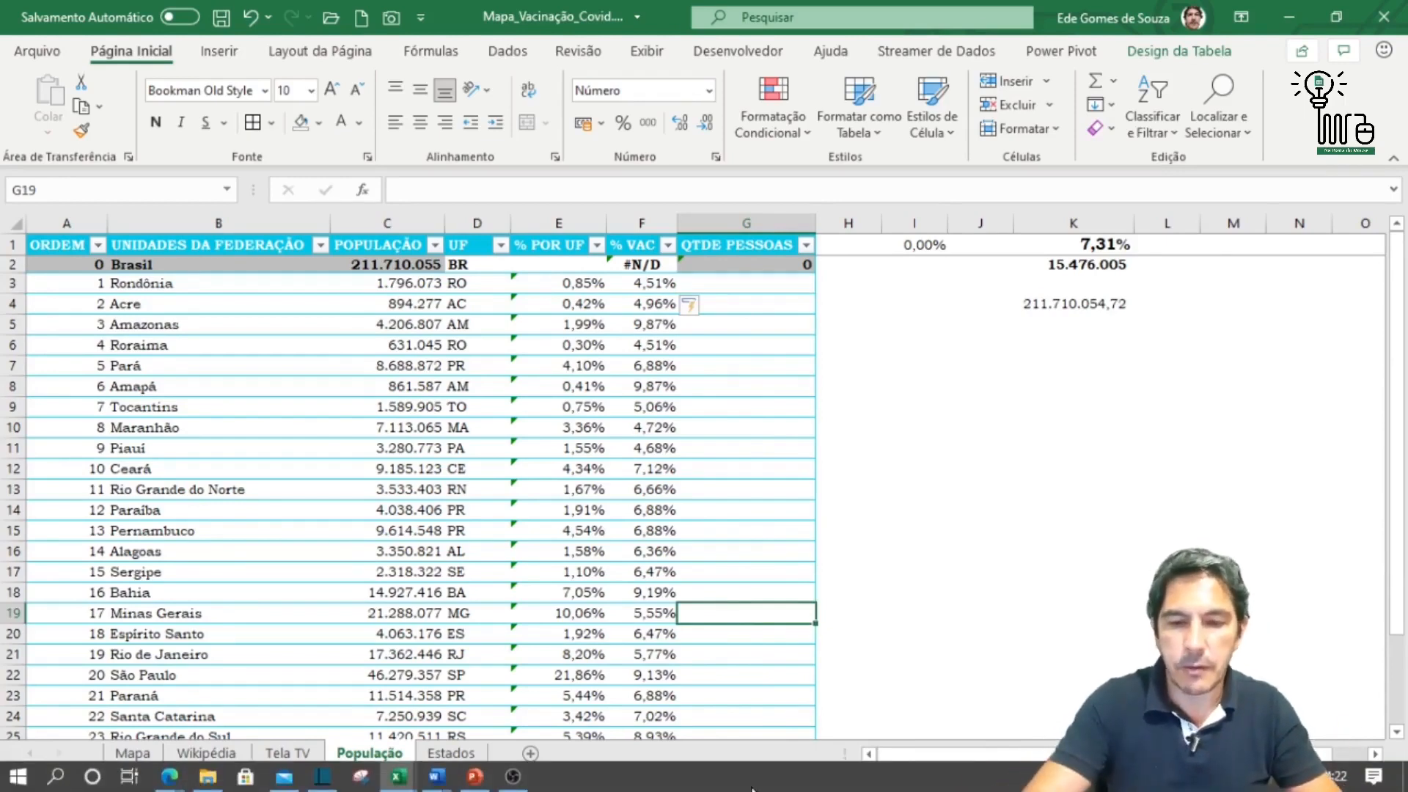
{"action": "type", "text": "="}
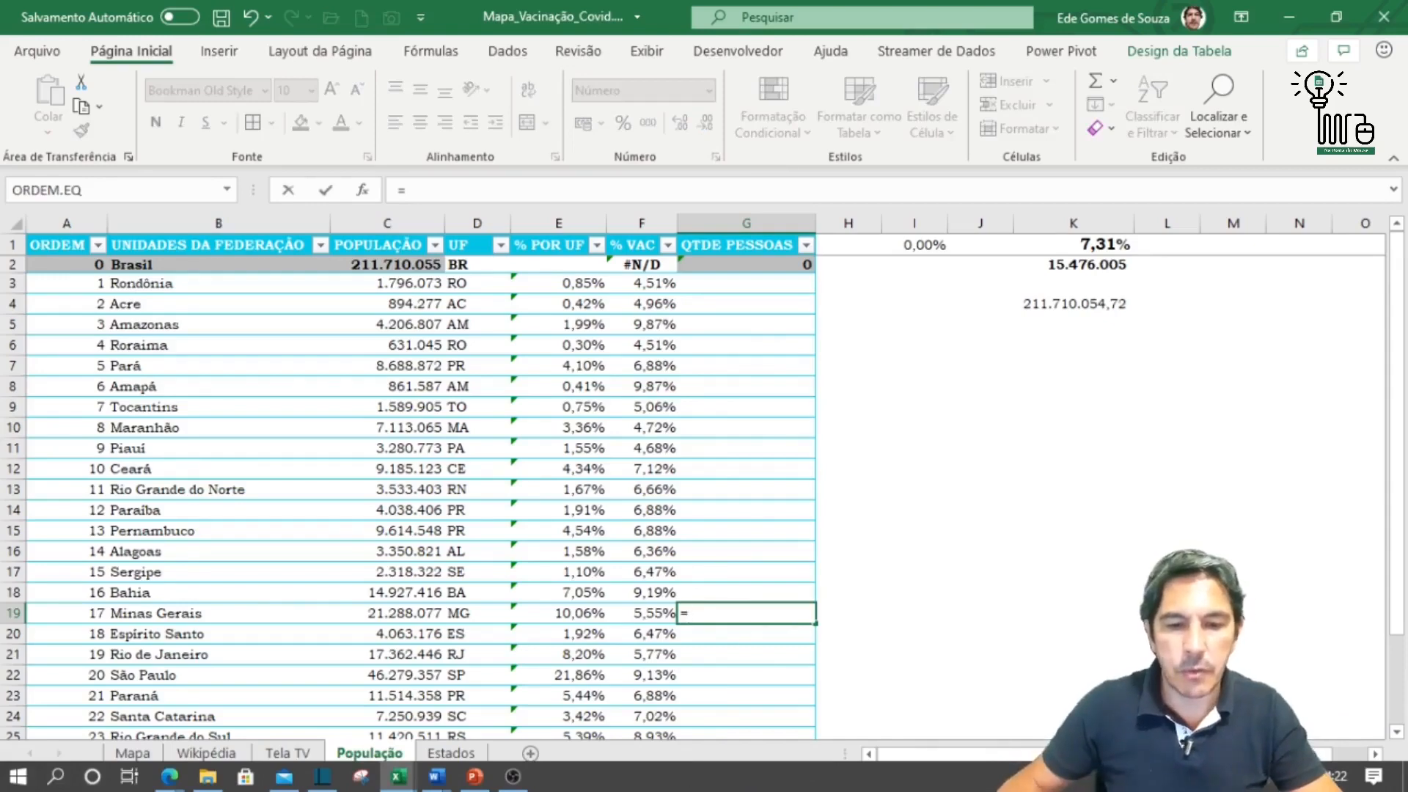
{"action": "left_click", "coordinate": [393, 609]}
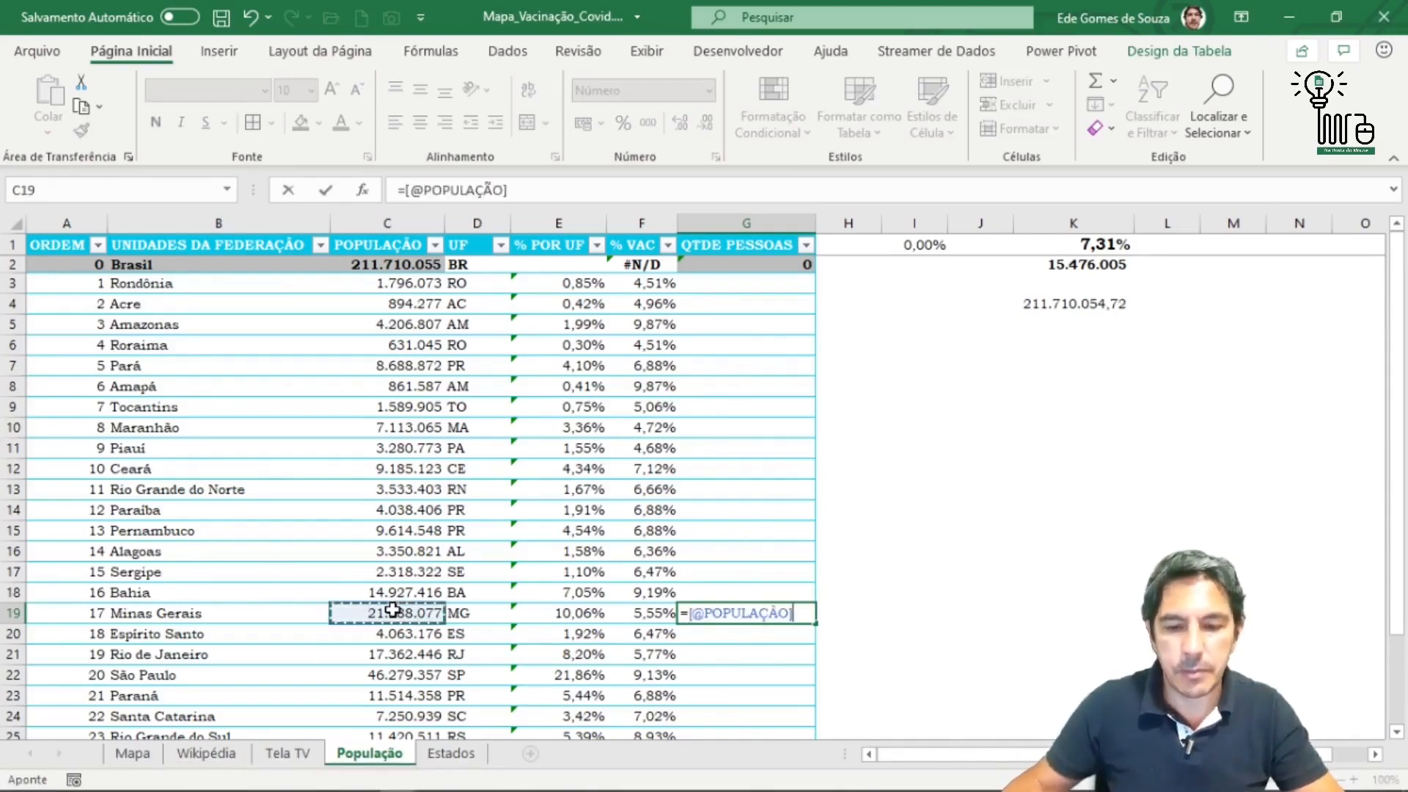
{"action": "type", "text": "*"}
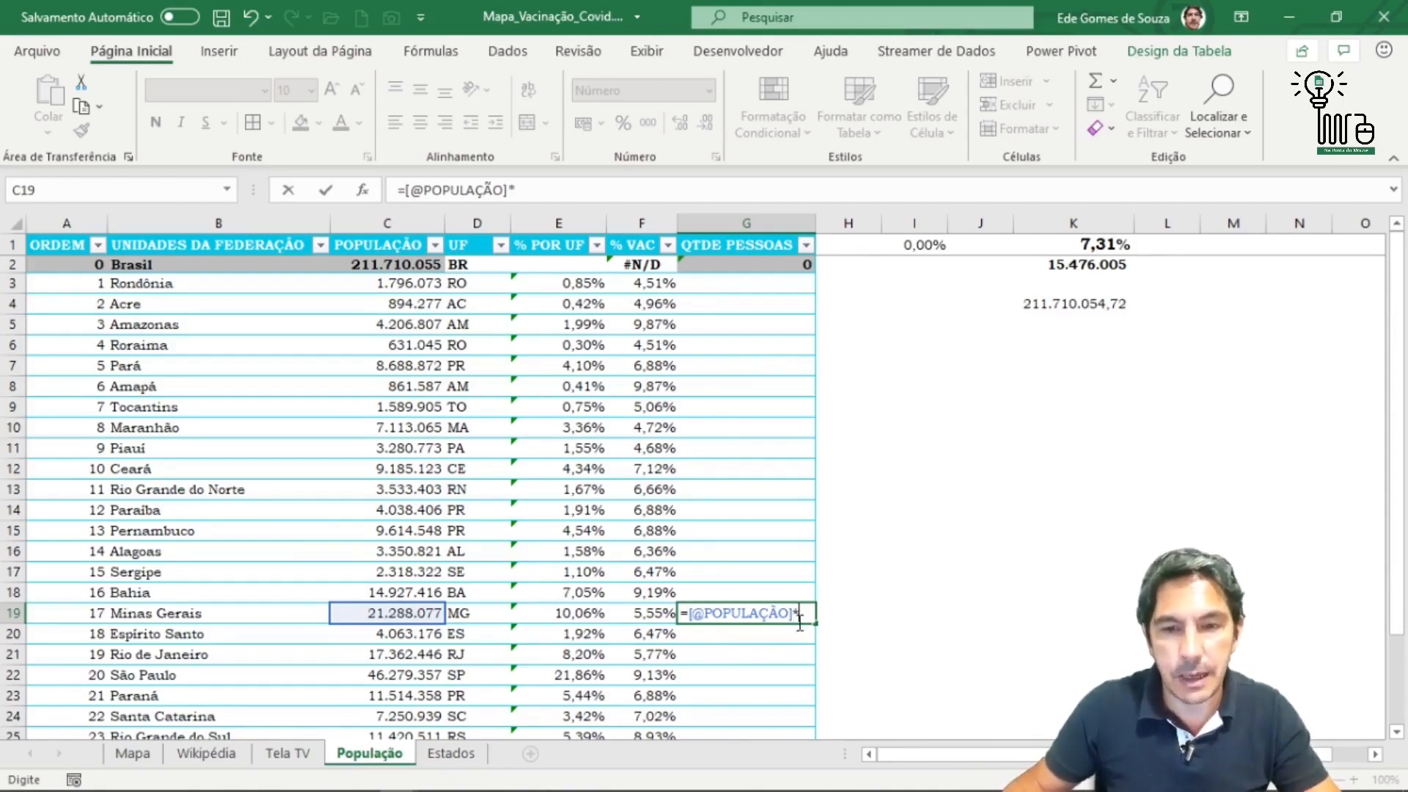
{"action": "left_click", "coordinate": [650, 612]}
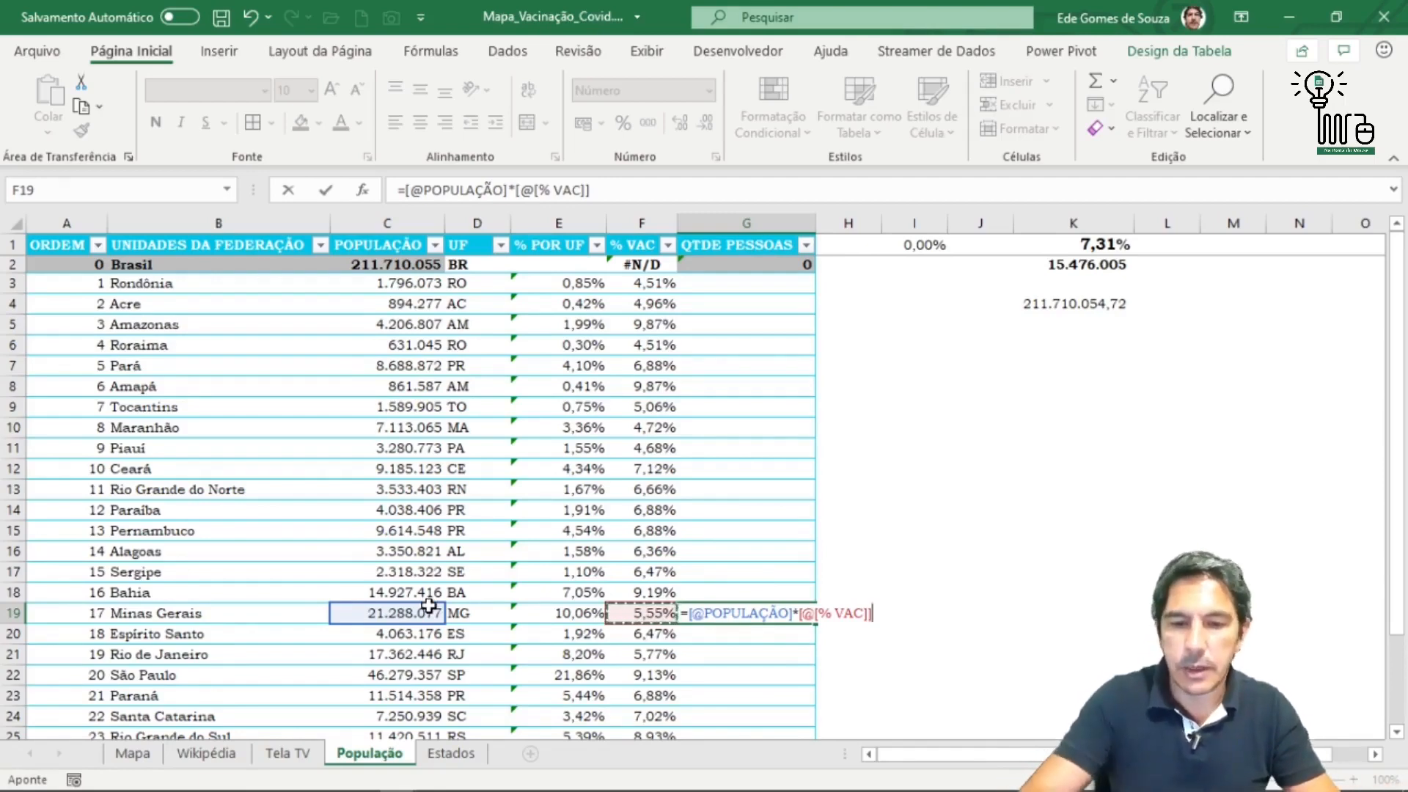
{"action": "key", "text": "Return"}
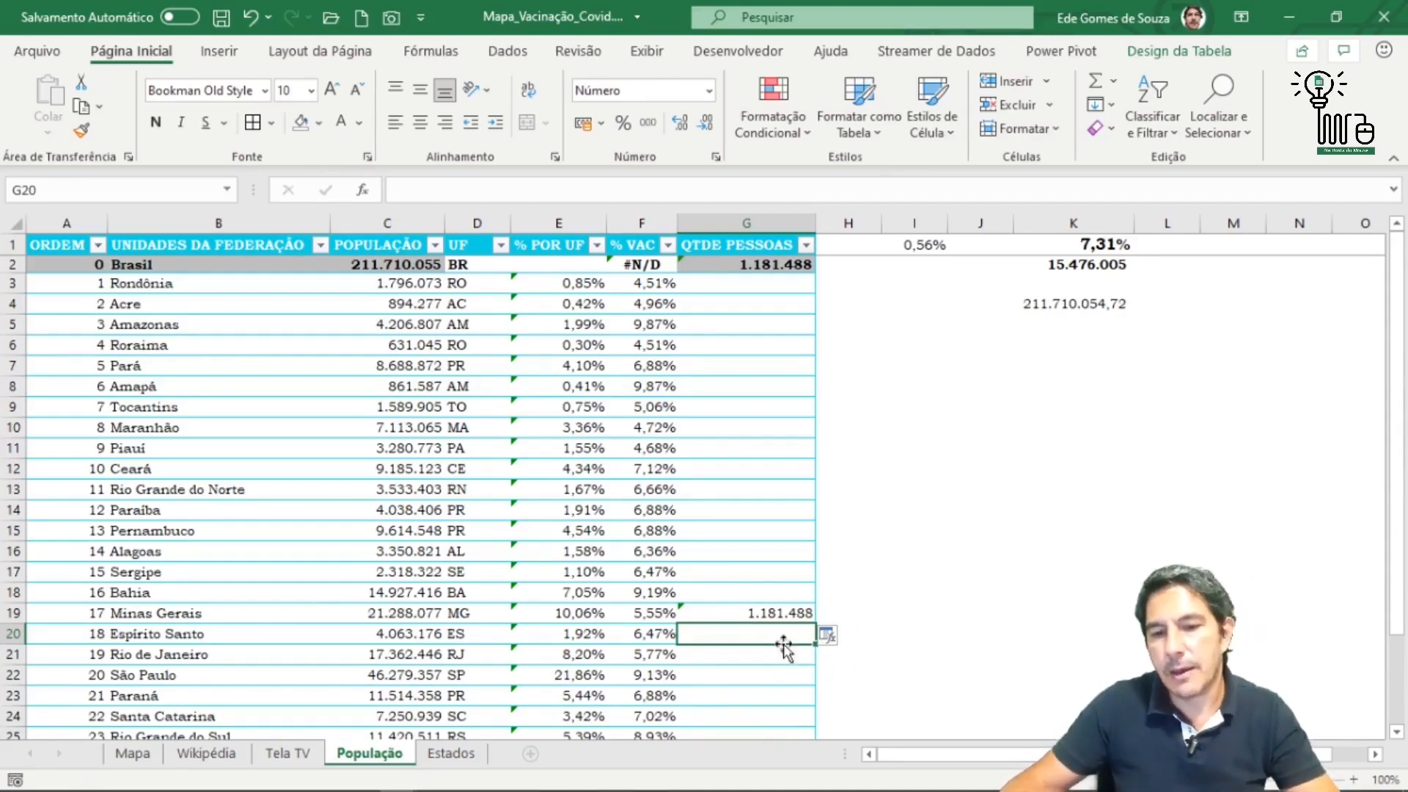
Replace all cells of the QTDE PESSOAS column with this formula and check the states' values.
{"action": "left_click", "coordinate": [829, 637]}
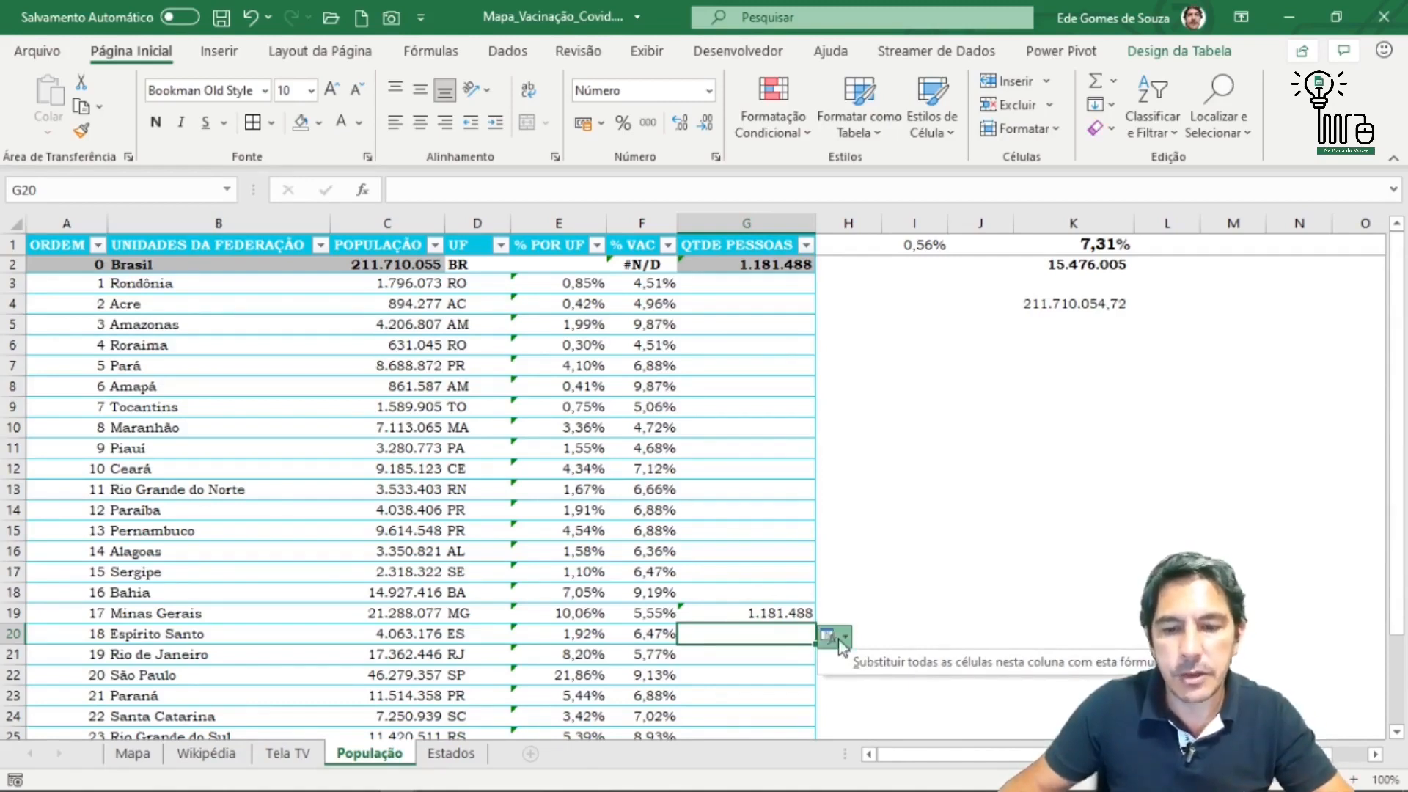
{"action": "left_click", "coordinate": [869, 663]}
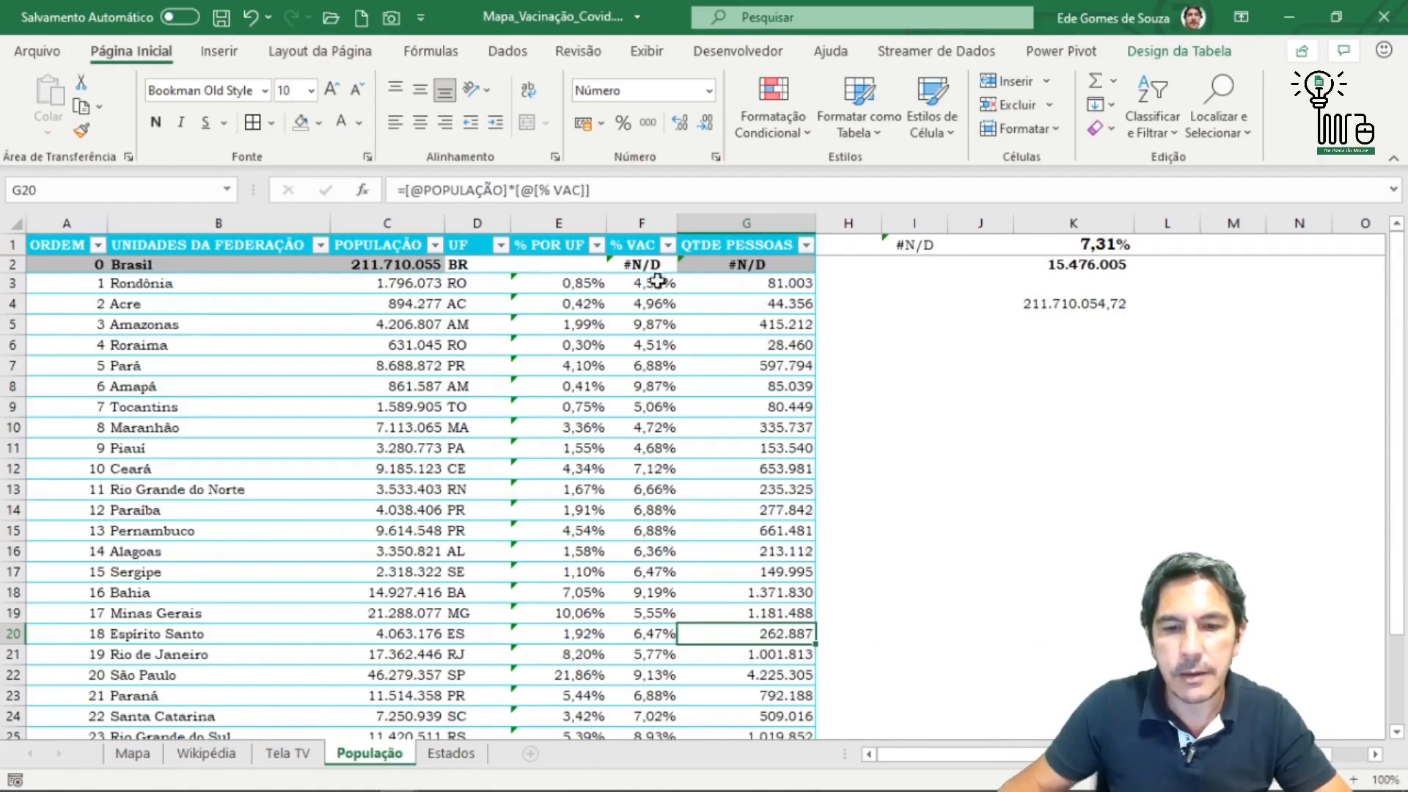
{"action": "scroll", "coordinate": [743, 588], "scroll_direction": "down", "scroll_amount": 5}
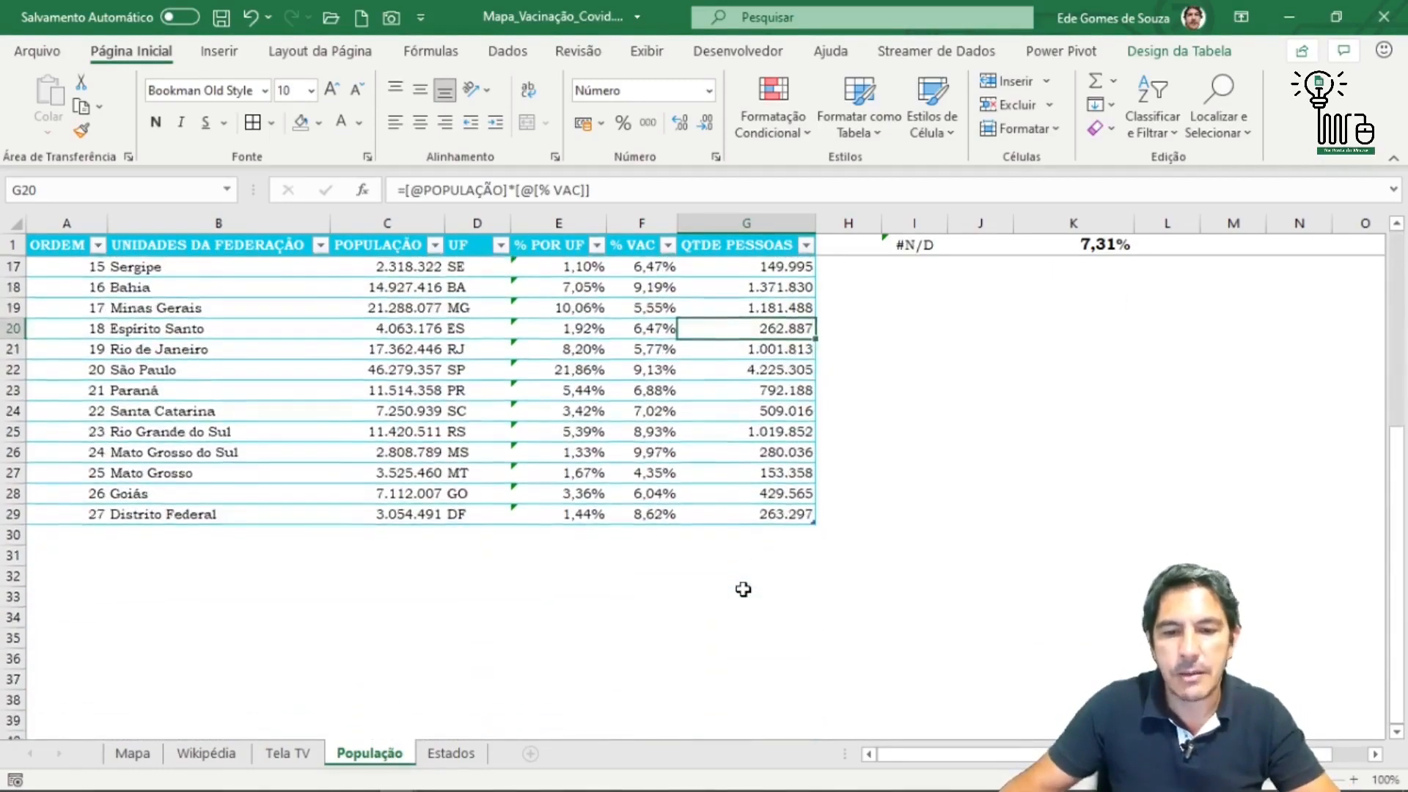
{"action": "scroll", "coordinate": [744, 584], "scroll_direction": "up", "scroll_amount": 5}
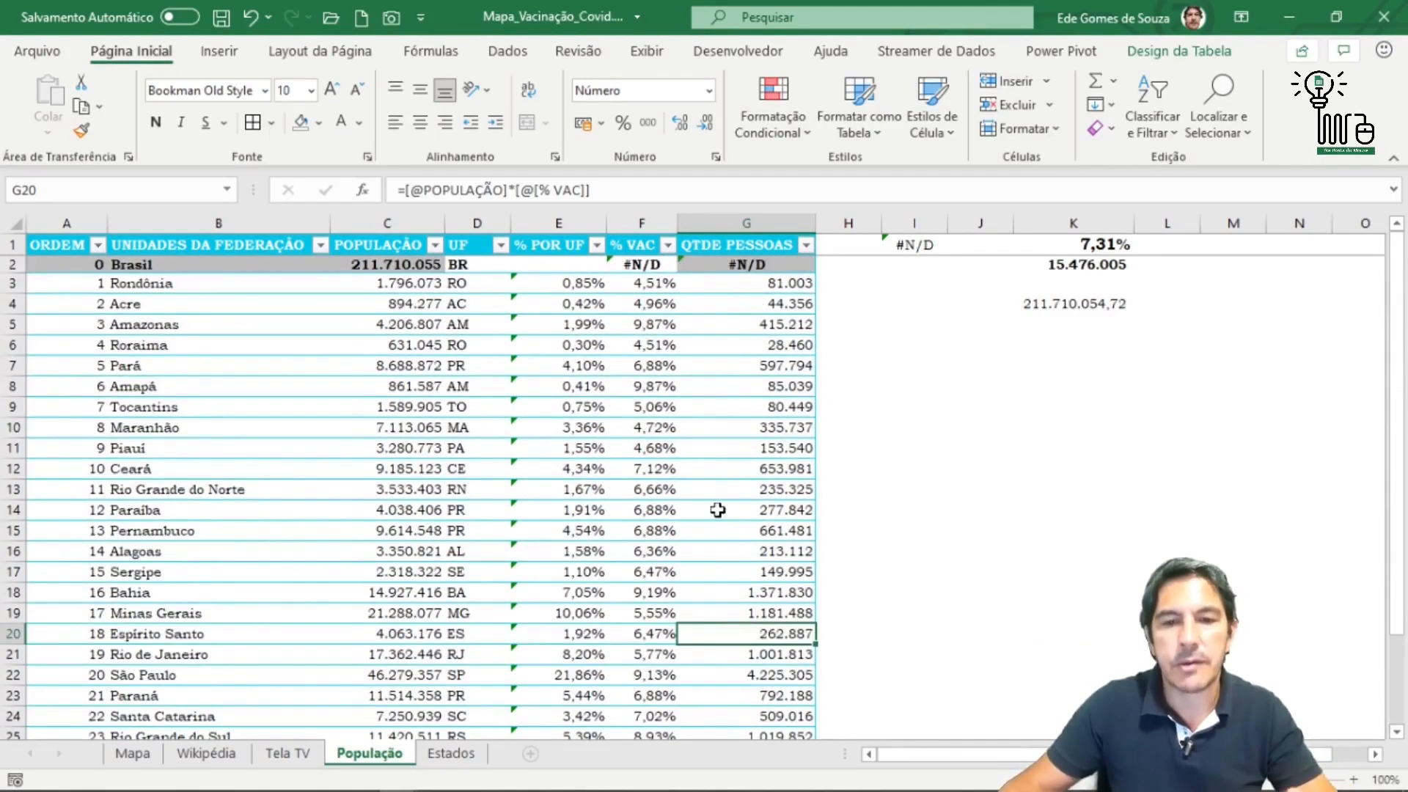
{"action": "left_click_drag", "start_coordinate": [773, 283], "coordinate": [776, 698]}
{"action": "scroll", "coordinate": [875, 638], "scroll_direction": "up", "scroll_amount": 2}
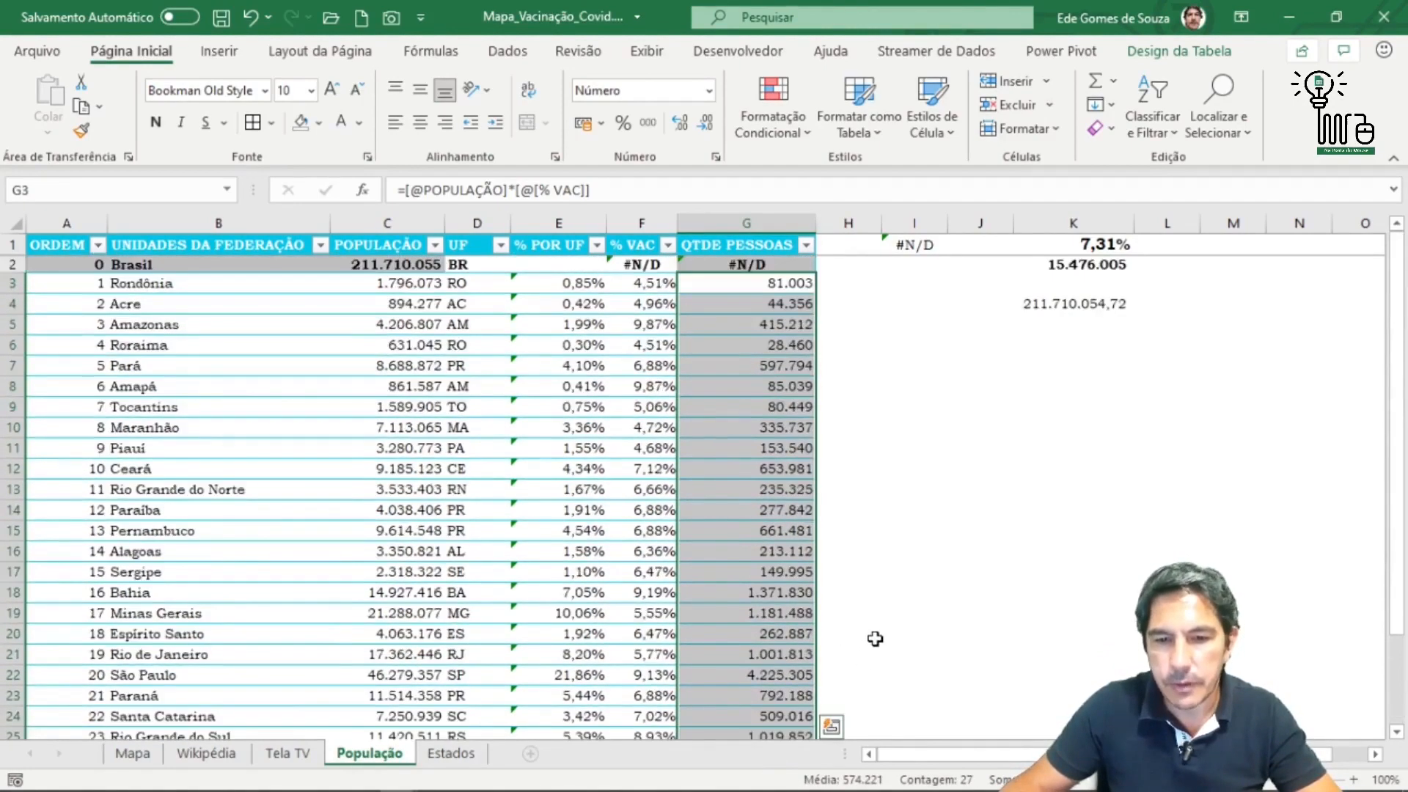
{"action": "scroll", "coordinate": [877, 636], "scroll_direction": "down", "scroll_amount": 4}
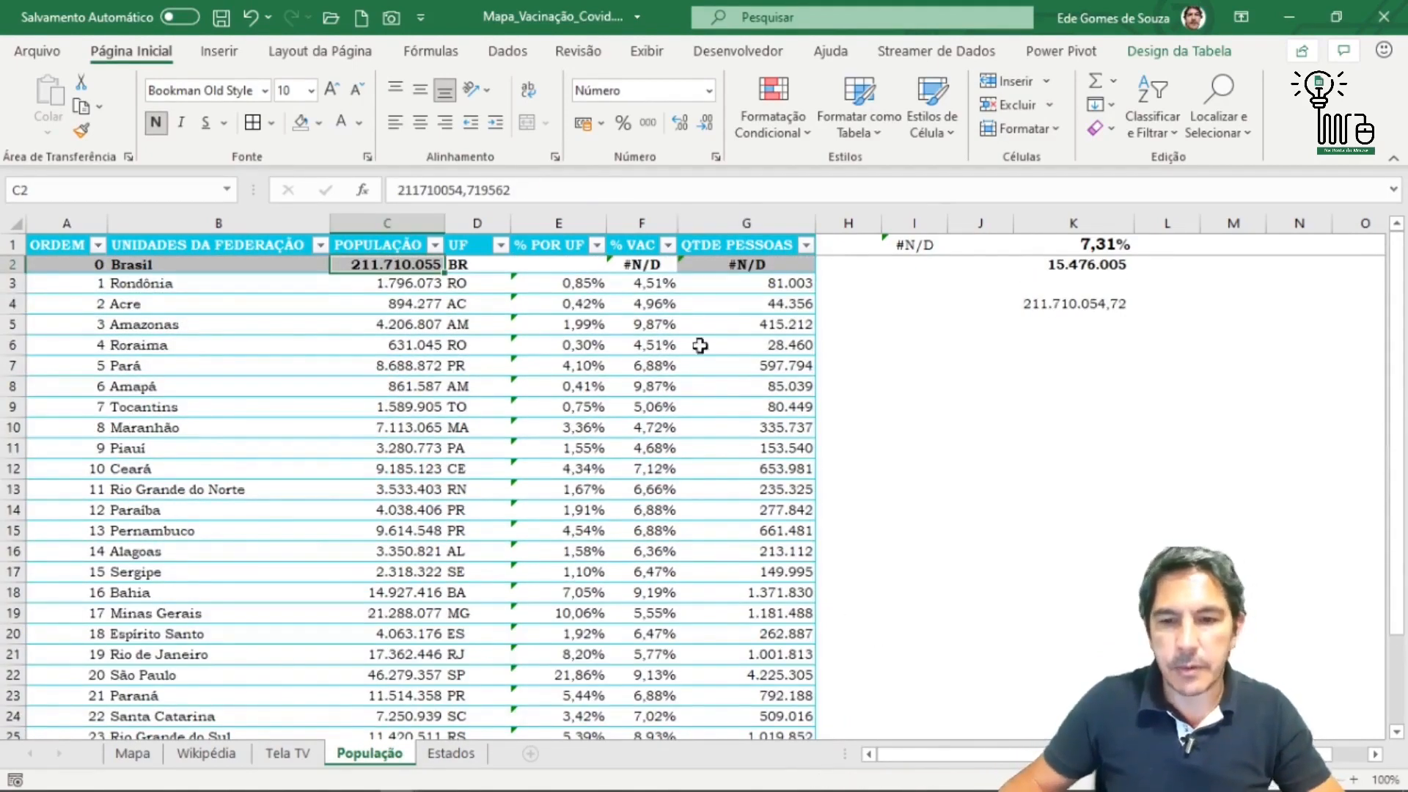
Copy the K2/K1 result from cell K4 and paste it as values into Brasil's POPULAÇÃO cell.
{"action": "left_click", "coordinate": [1058, 305]}
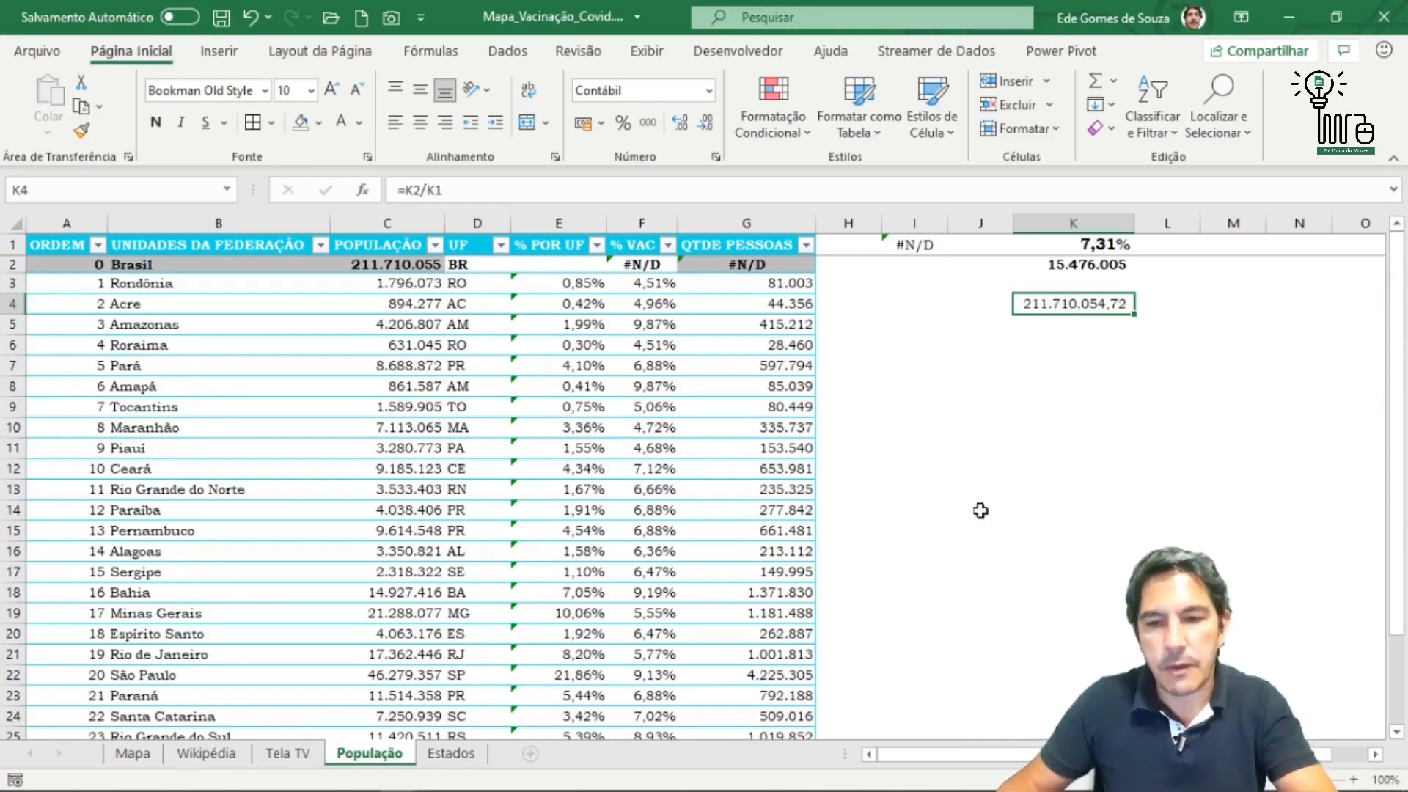
{"action": "key", "text": "ctrl+c"}
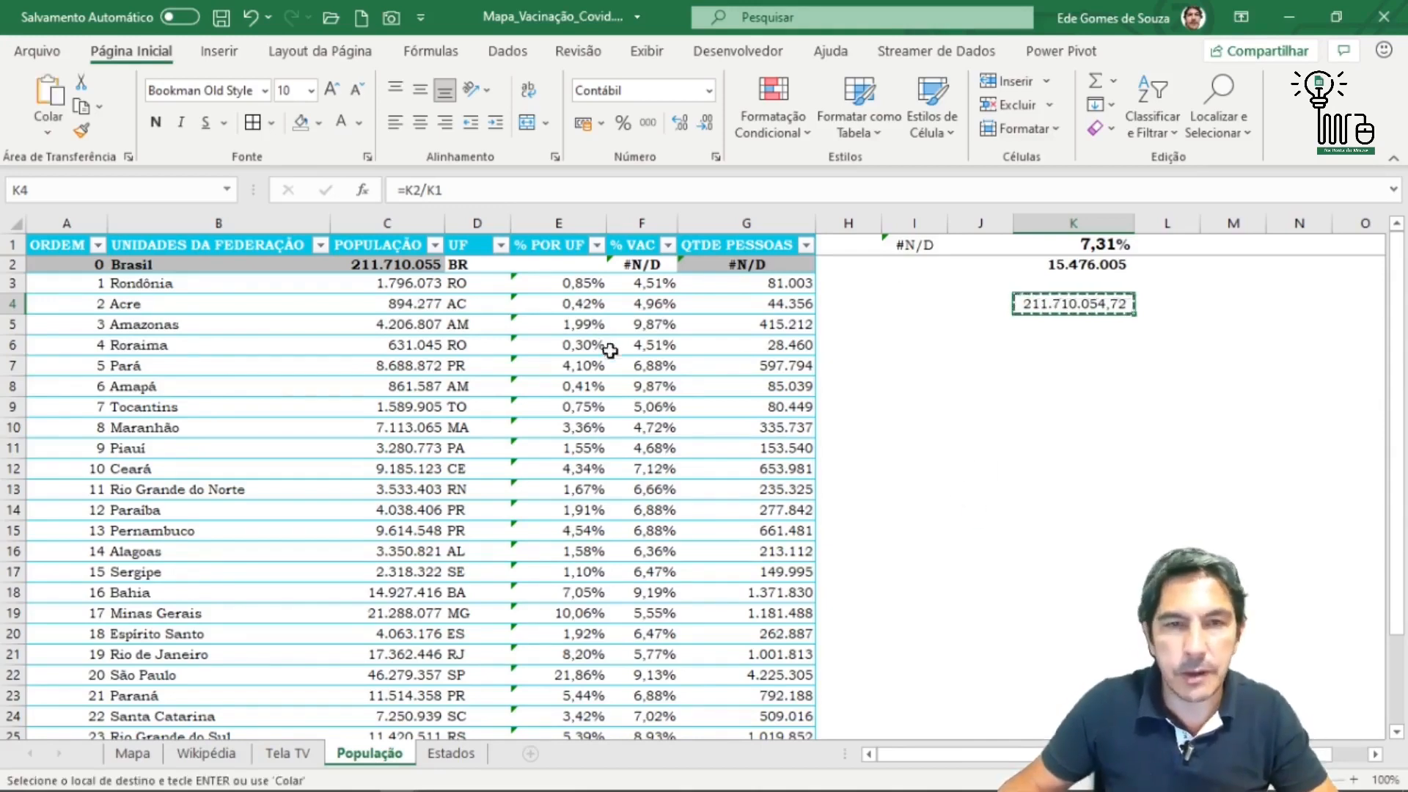
{"action": "left_click", "coordinate": [382, 265]}
{"action": "right_click", "coordinate": [383, 266]}
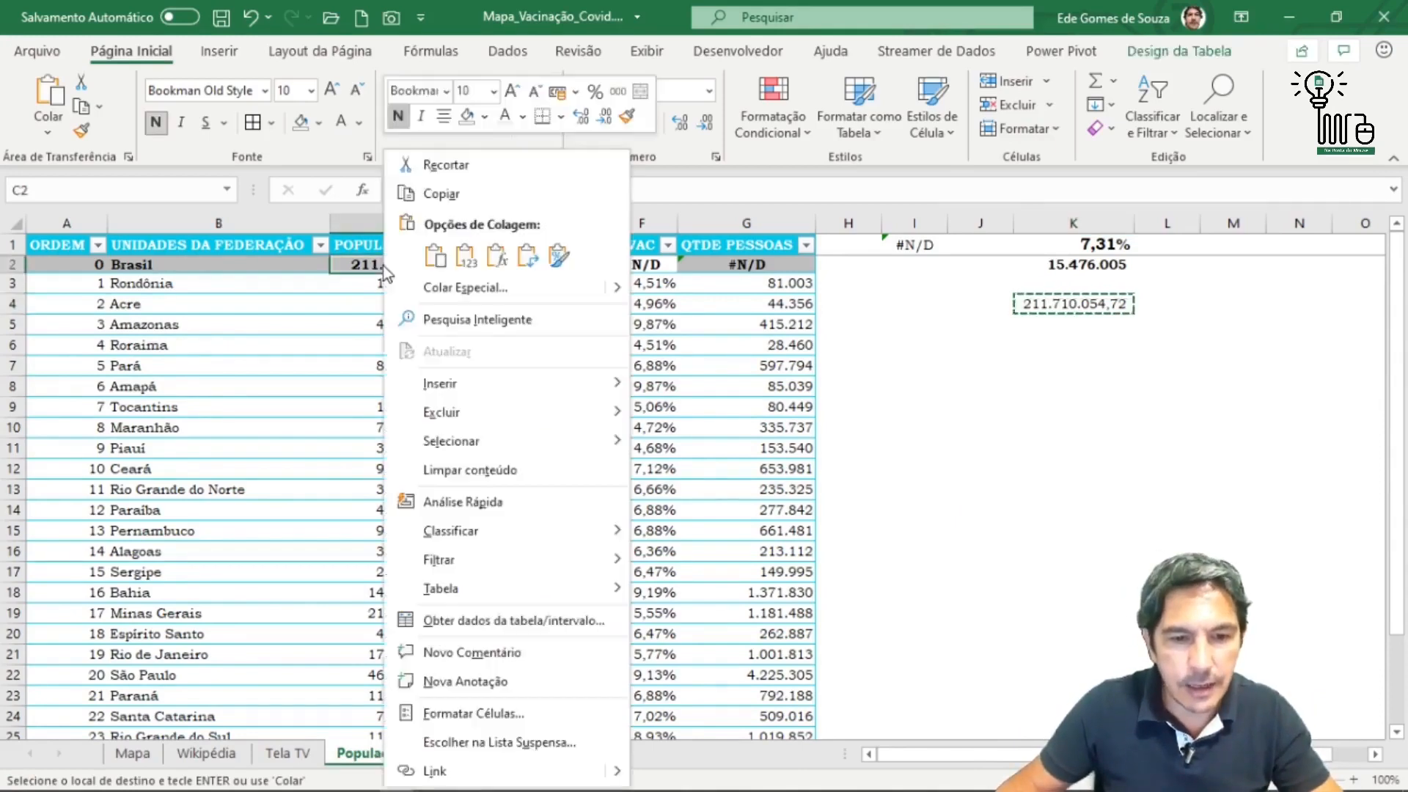
{"action": "left_click", "coordinate": [465, 256]}
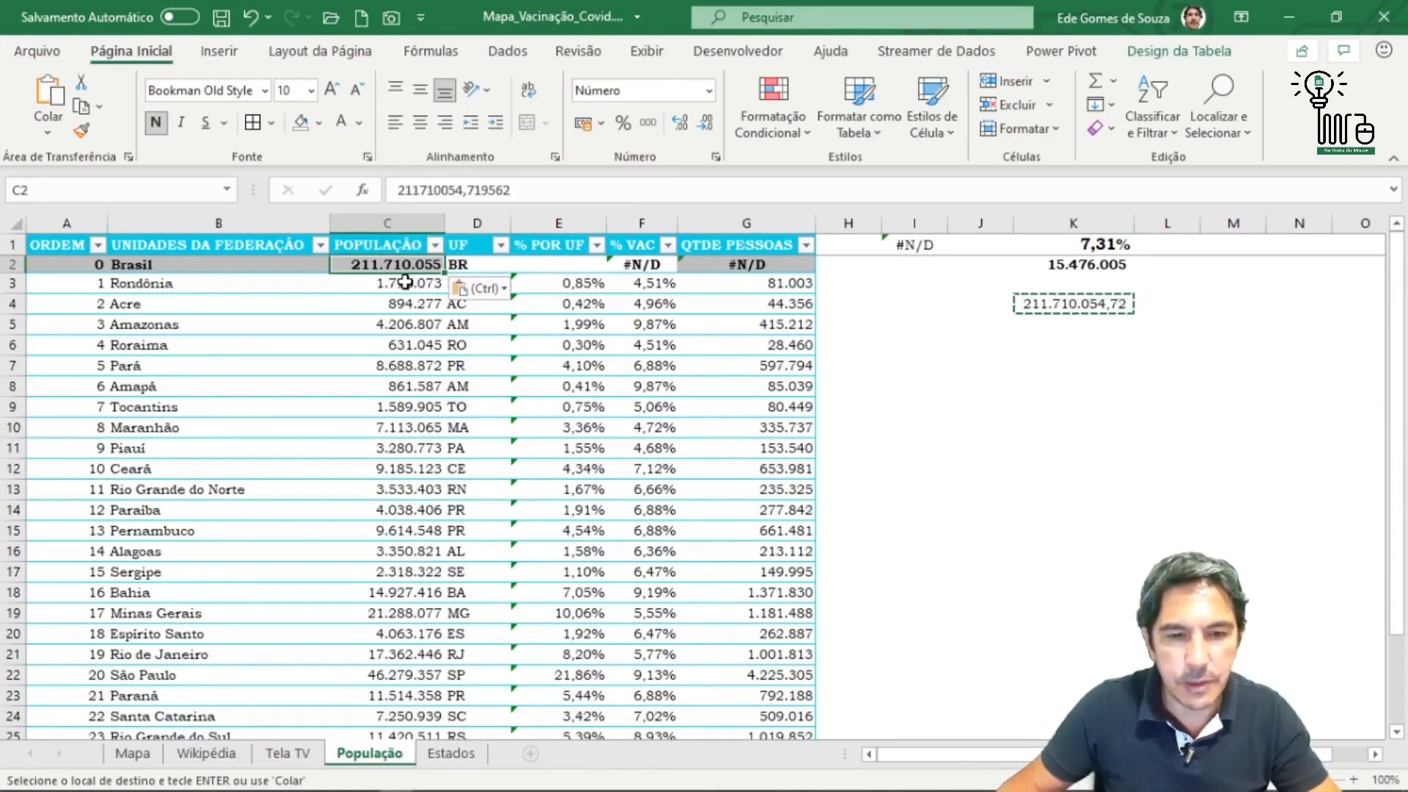
{"action": "key", "text": "Return"}
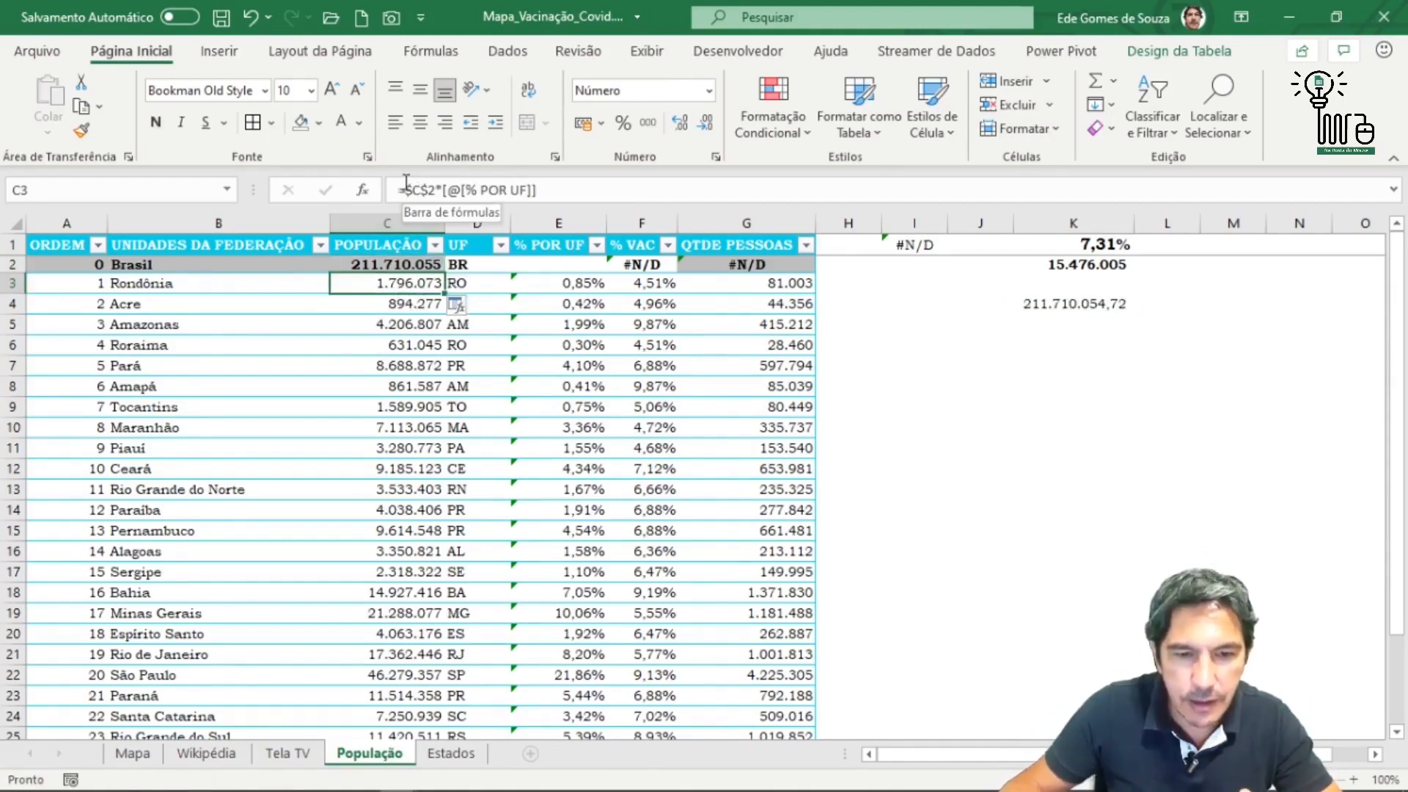
Examine the POPULAÇÃO formula for Rondônia and Minas Gerais, checking its fixed reference to Brasil's total and its % POR UF reference.
{"action": "left_click_drag", "start_coordinate": [403, 187], "coordinate": [437, 190]}
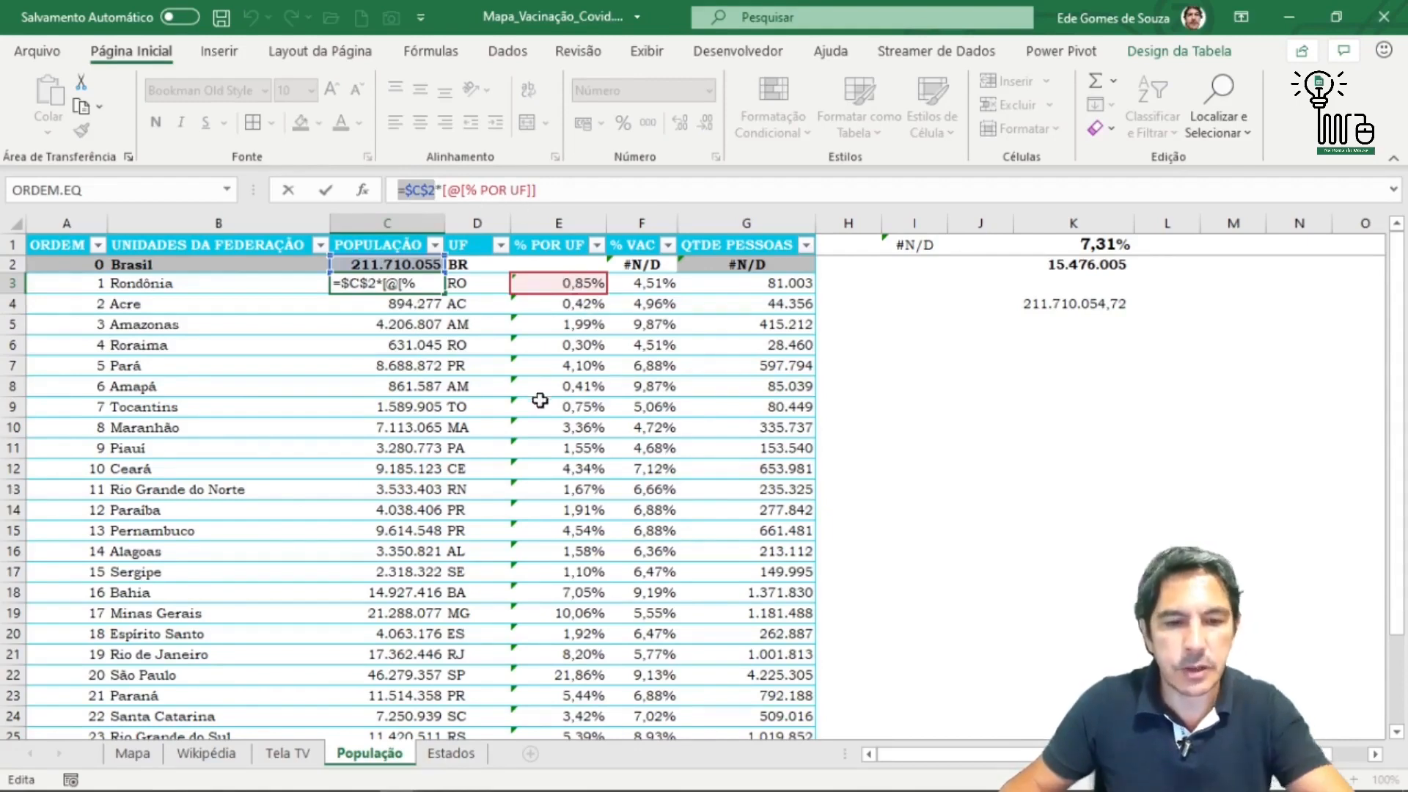
{"action": "key", "text": "ctrl+Return"}
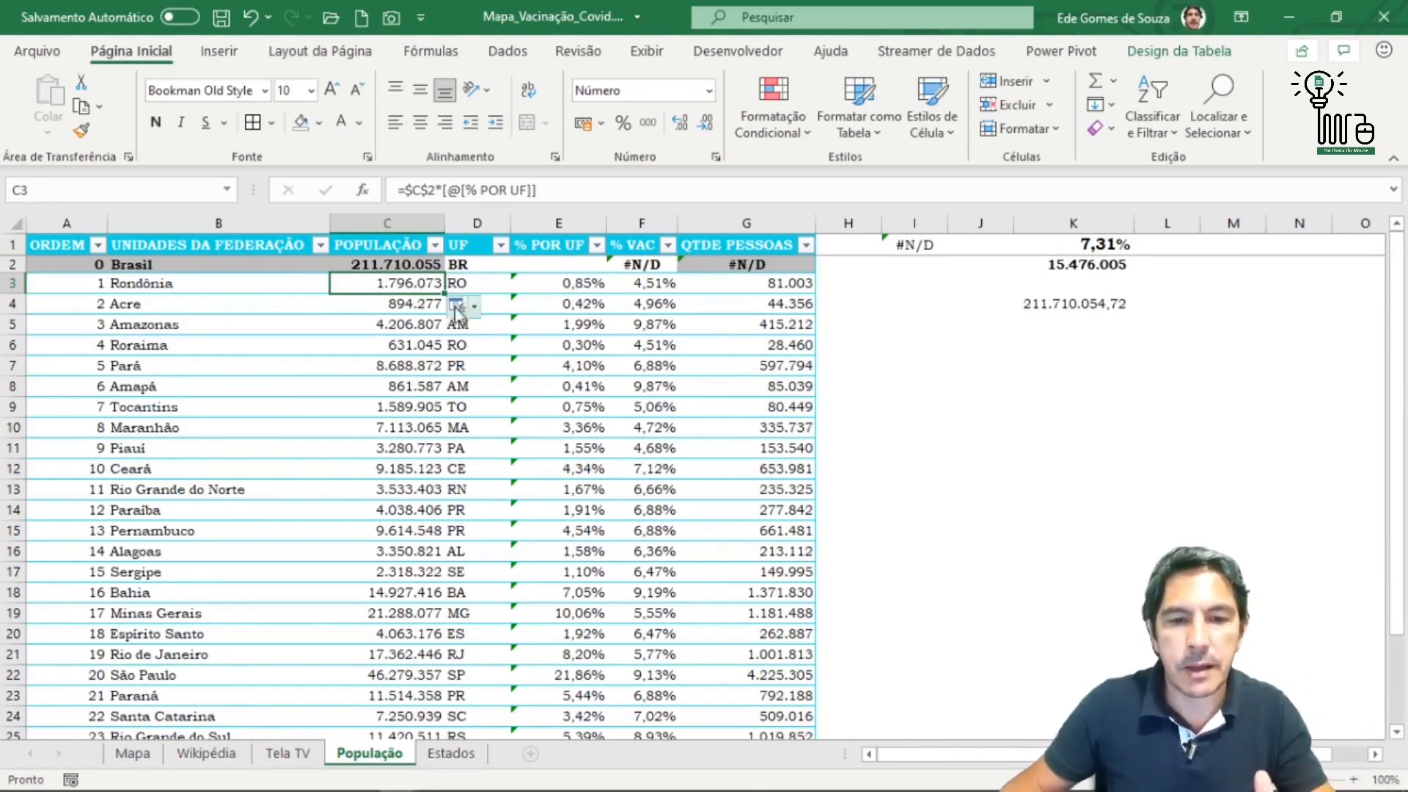
{"action": "left_click", "coordinate": [379, 615]}
{"action": "double_click", "coordinate": [405, 610]}
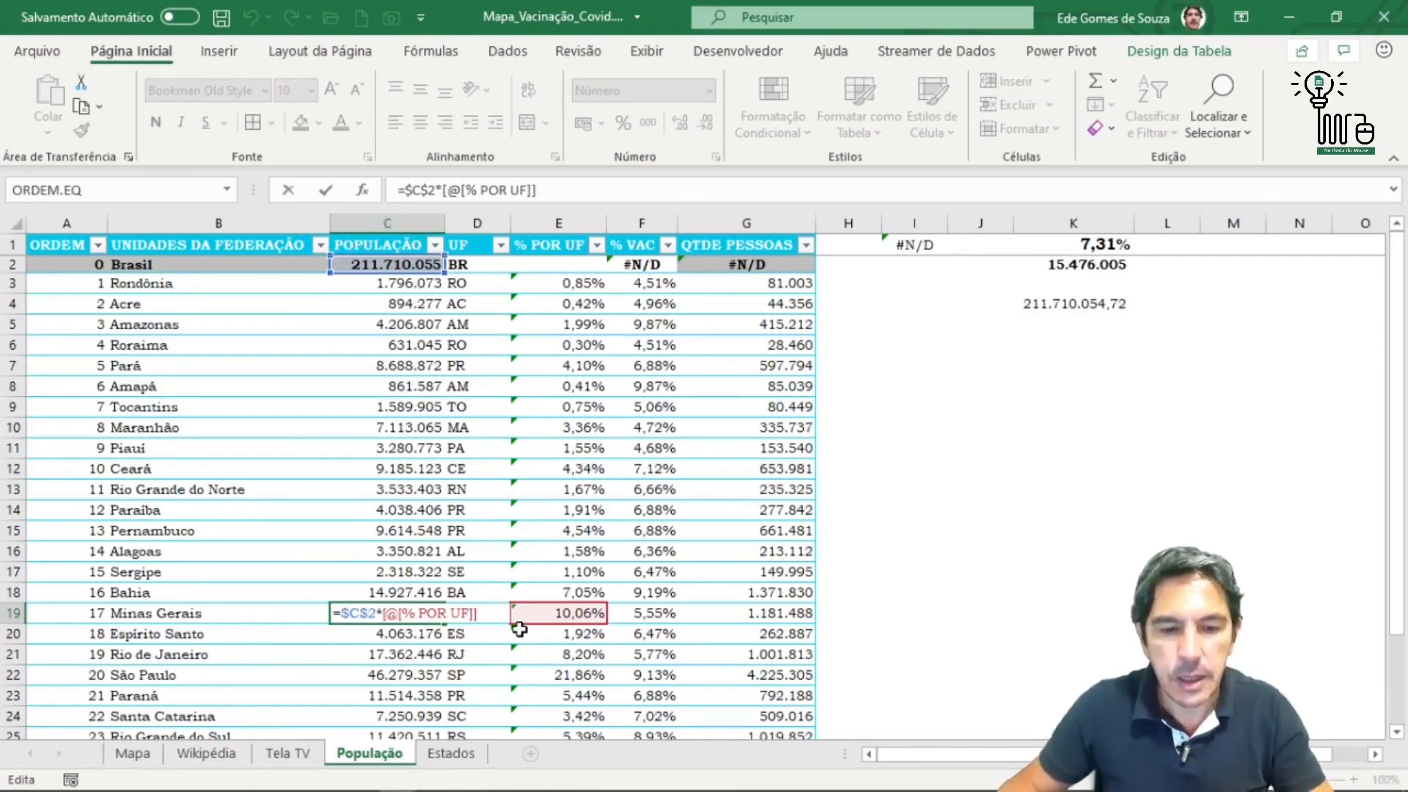
{"action": "key", "text": "Escape"}
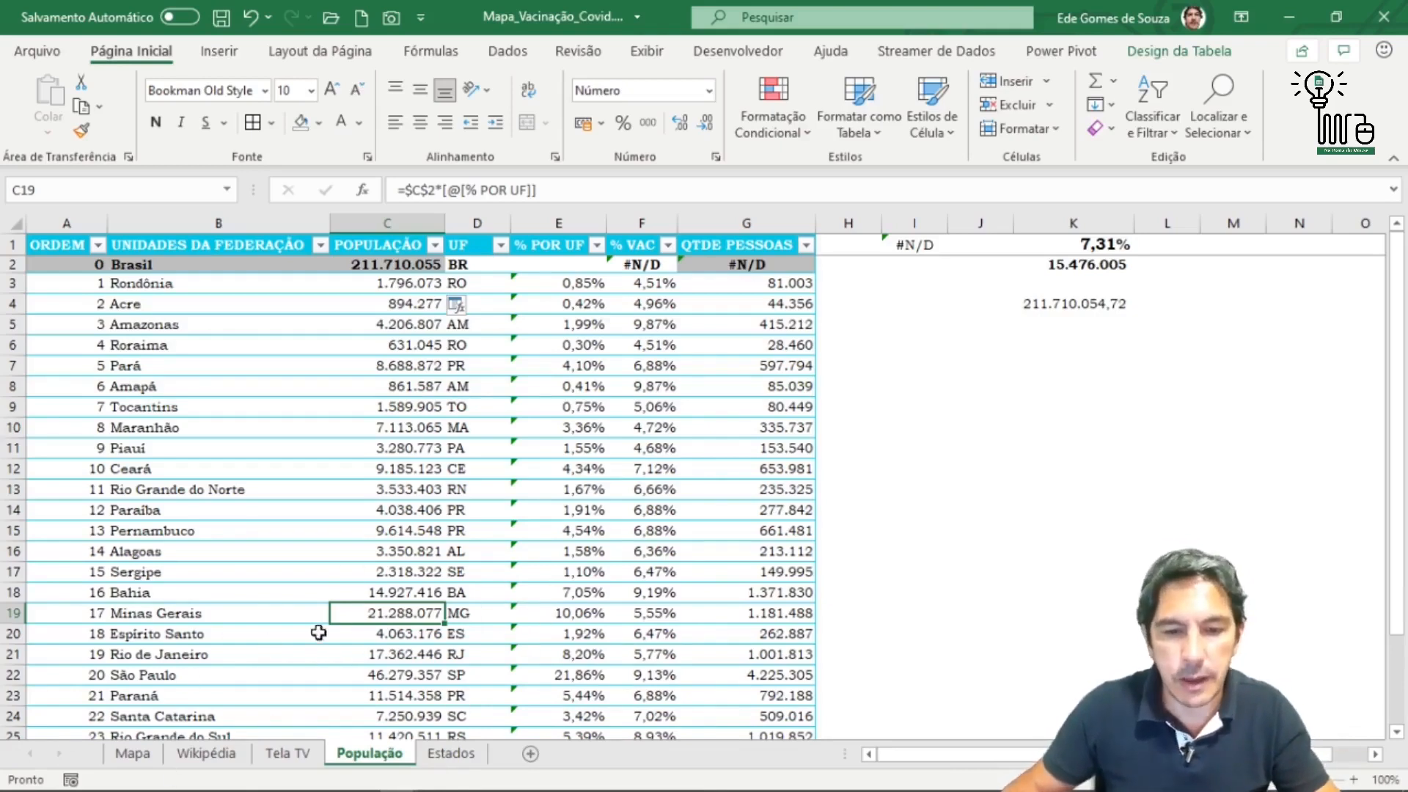
Review the population, % VAC and QTDE PESSOAS figures of the states, particularly São Paulo and Ceará.
{"action": "scroll", "coordinate": [517, 609], "scroll_direction": "down", "scroll_amount": 2}
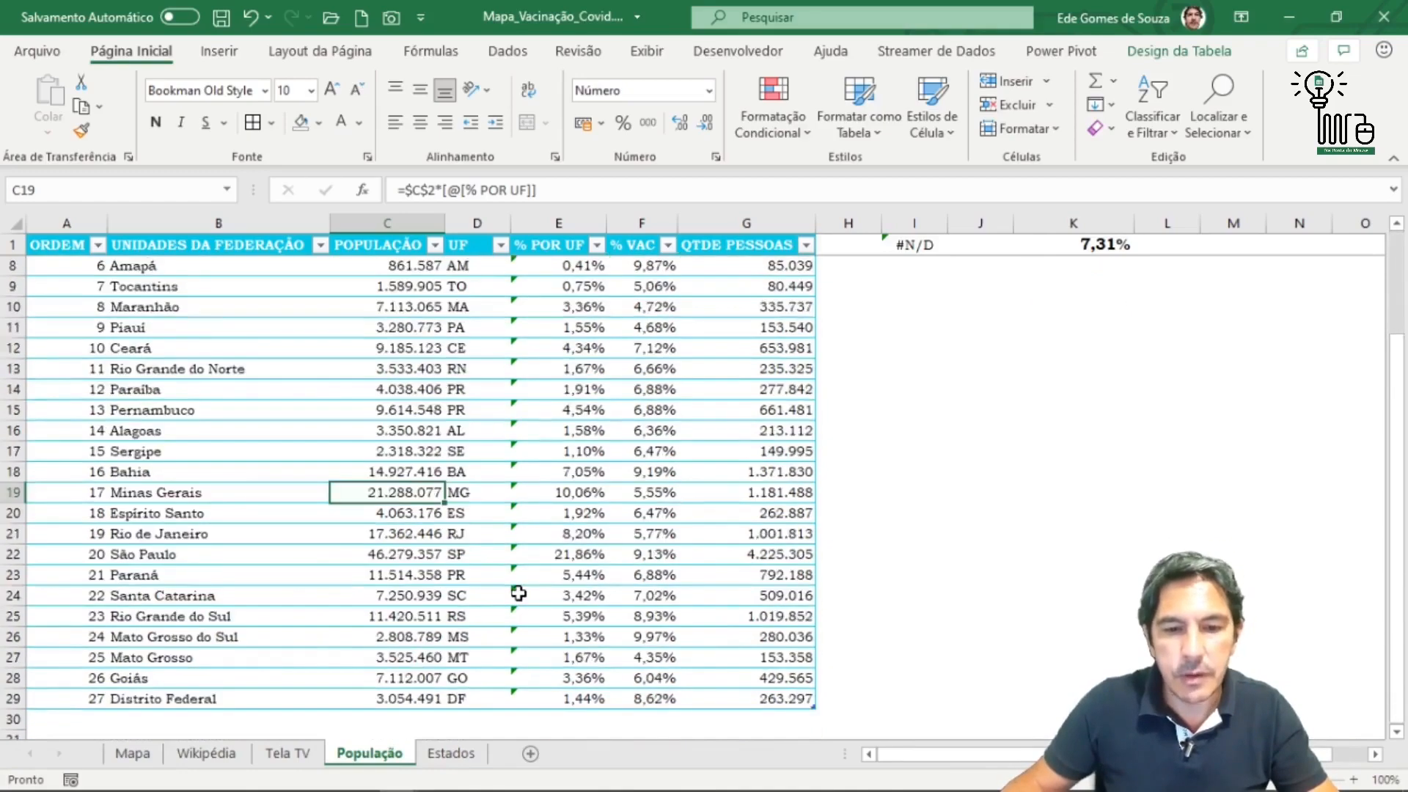
{"action": "scroll", "coordinate": [518, 592], "scroll_direction": "down", "scroll_amount": 4}
{"action": "scroll", "coordinate": [519, 592], "scroll_direction": "up", "scroll_amount": 6}
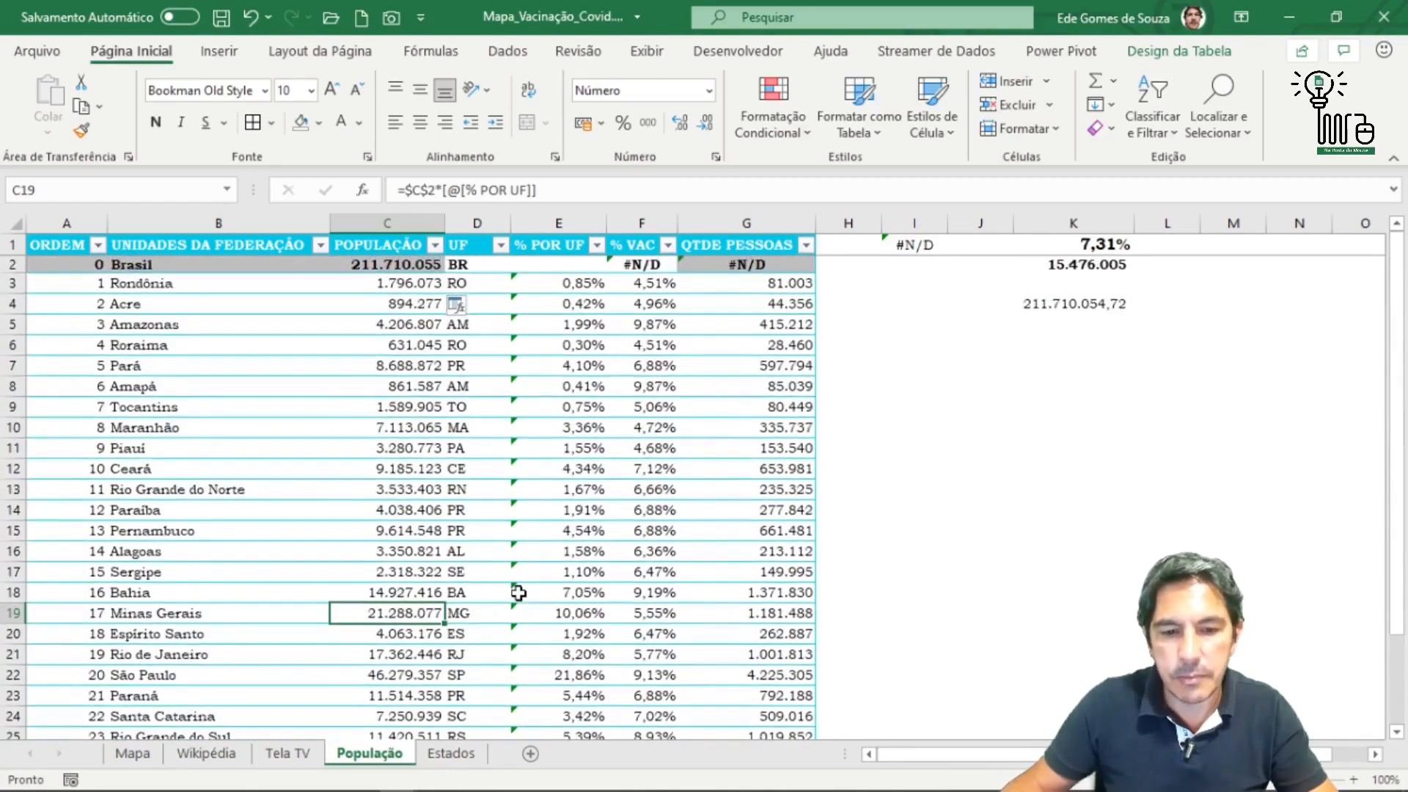
{"action": "scroll", "coordinate": [518, 592], "scroll_direction": "down", "scroll_amount": 5}
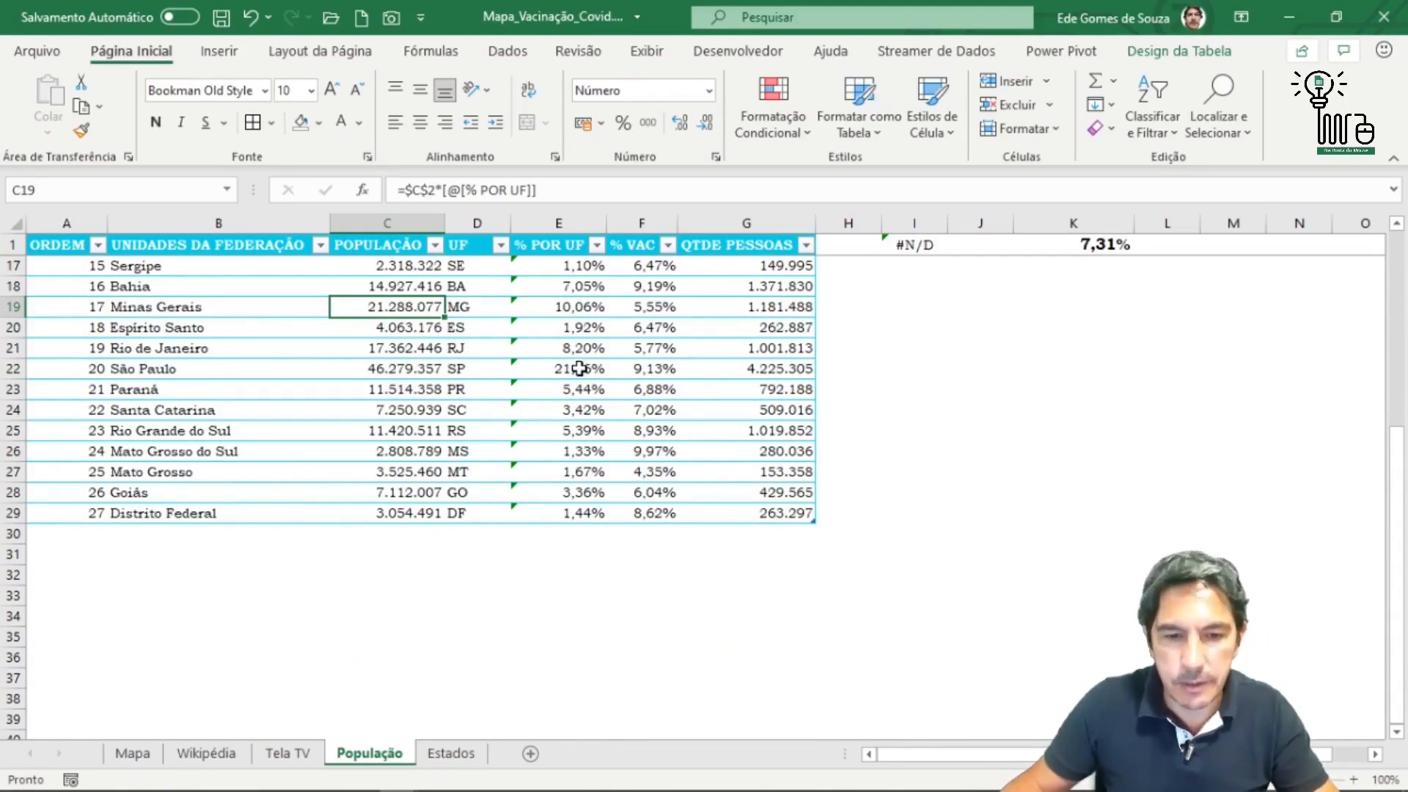
{"action": "left_click", "coordinate": [652, 369]}
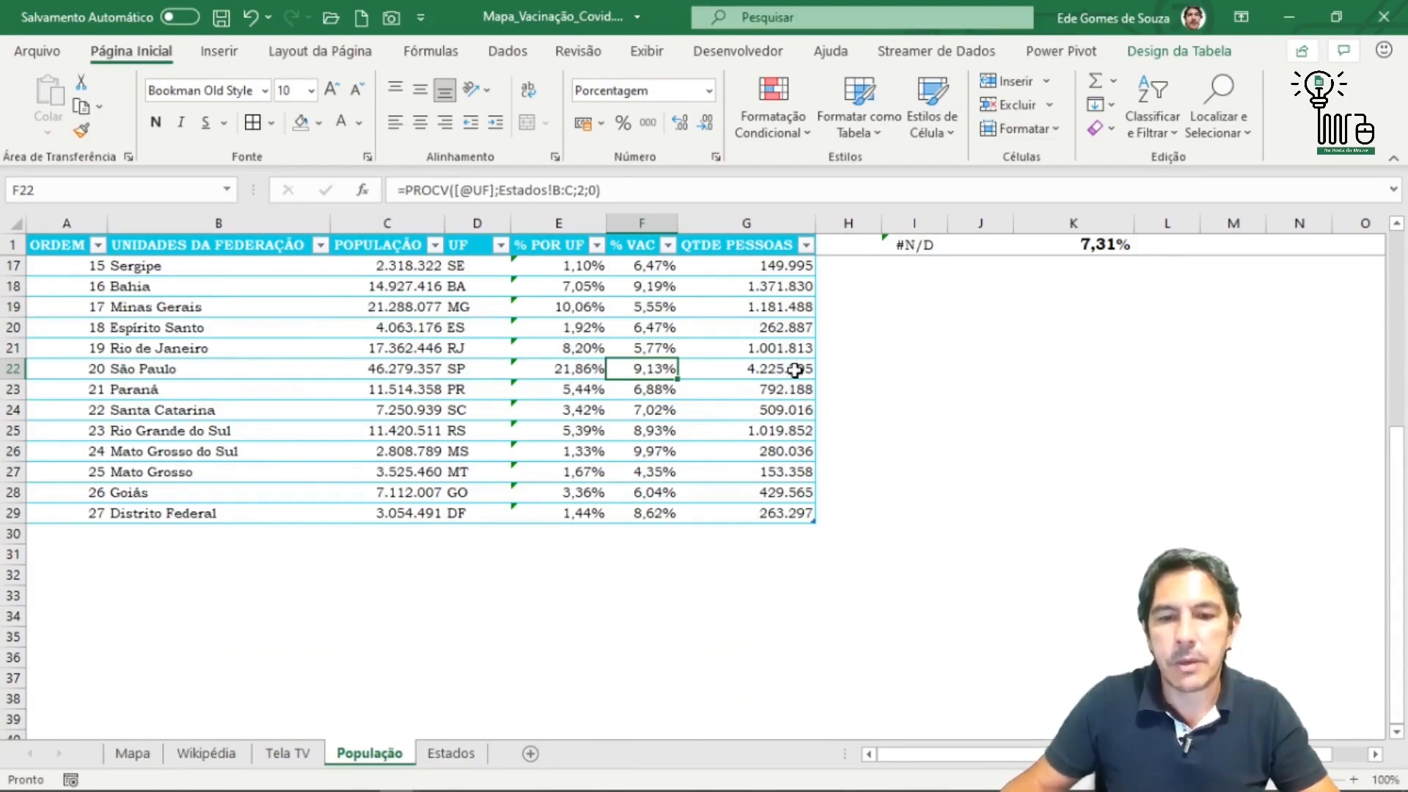
{"action": "scroll", "coordinate": [794, 382], "scroll_direction": "up", "scroll_amount": 5}
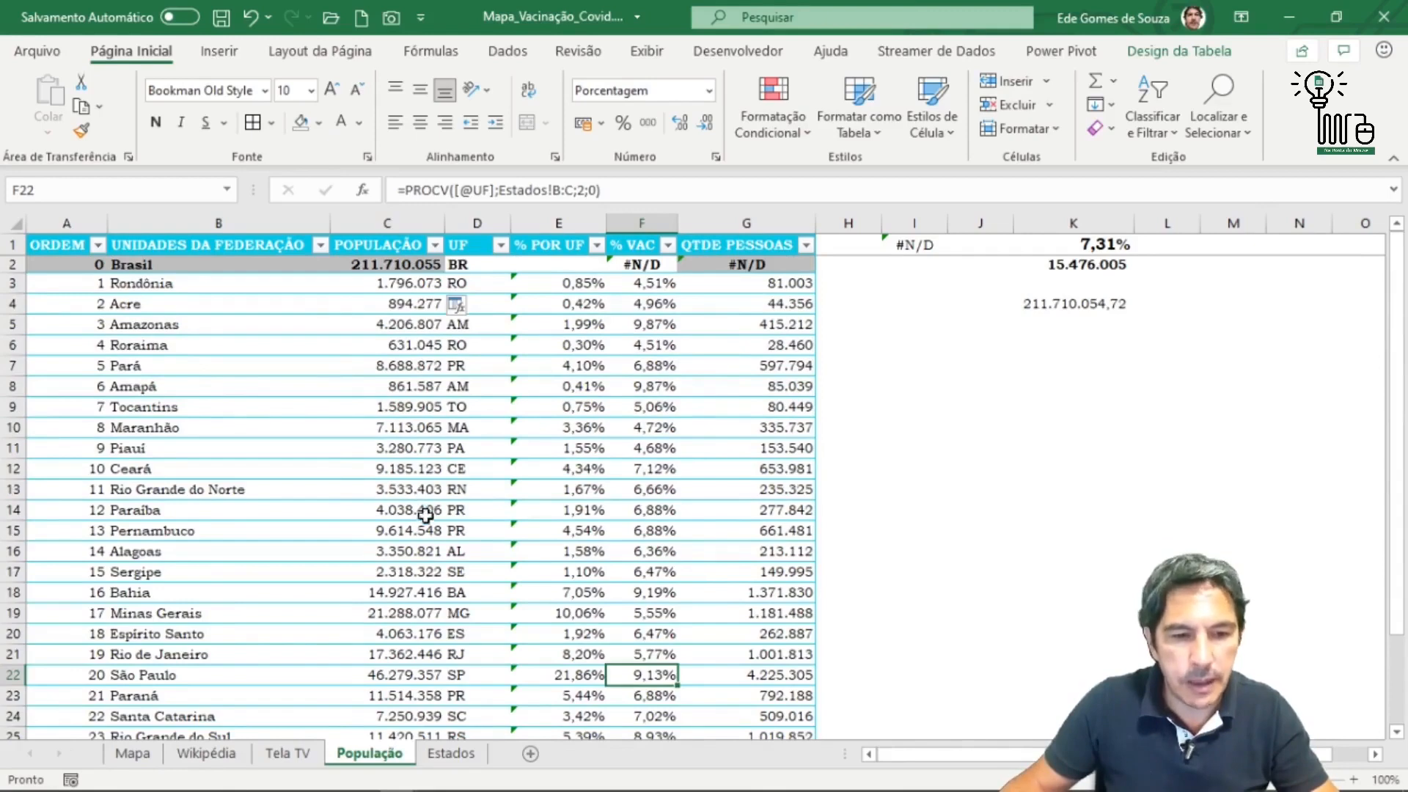
{"action": "left_click", "coordinate": [421, 470]}
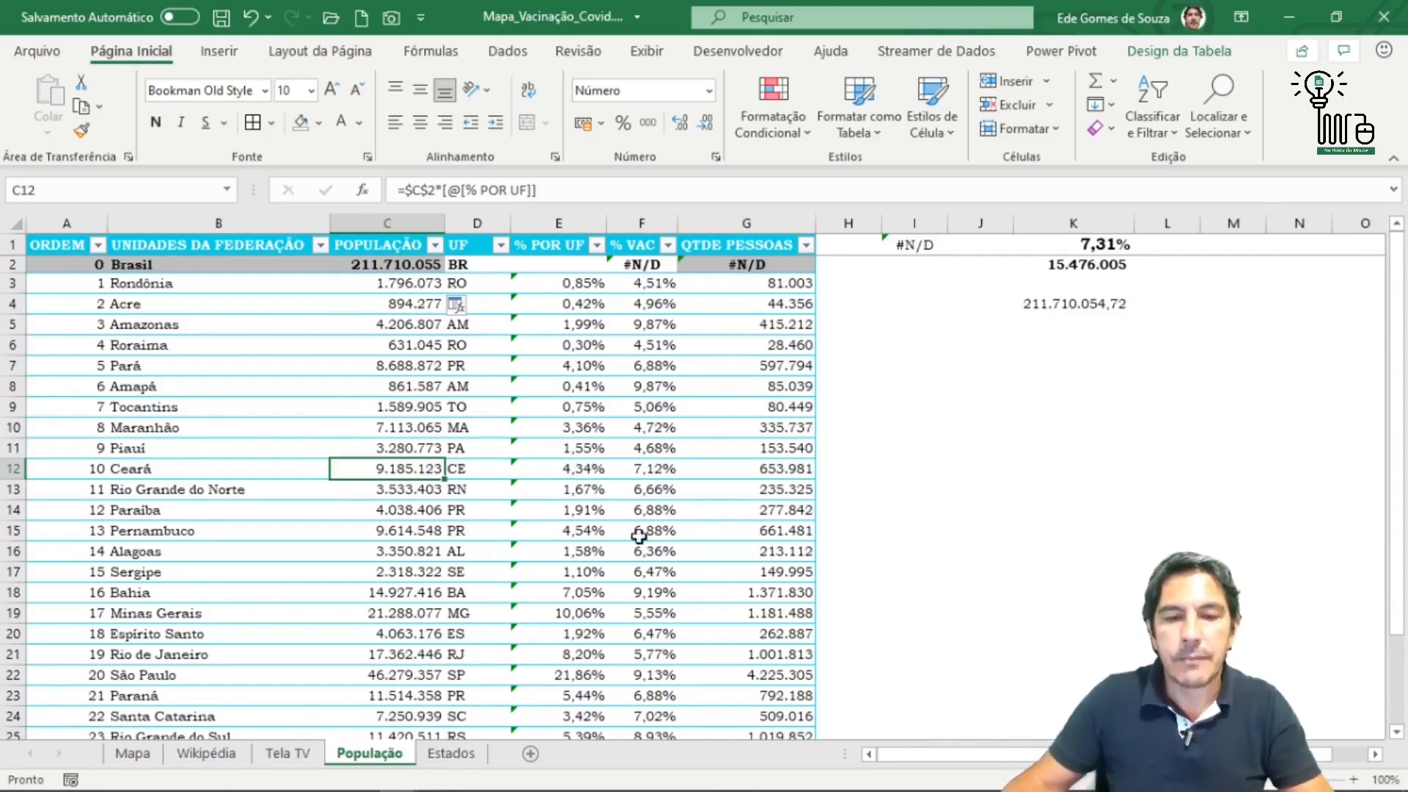
{"action": "left_click", "coordinate": [649, 473]}
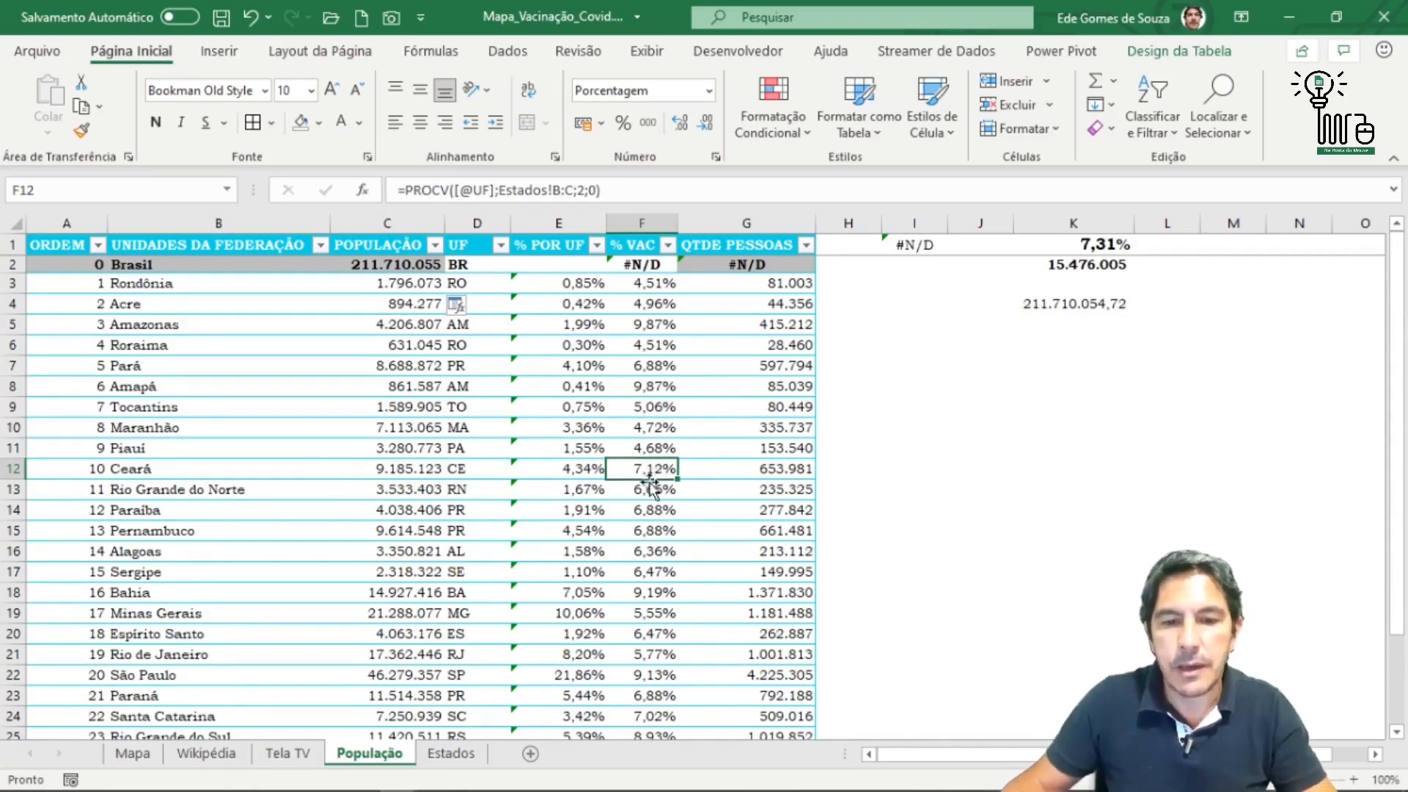
{"action": "left_click", "coordinate": [753, 477]}
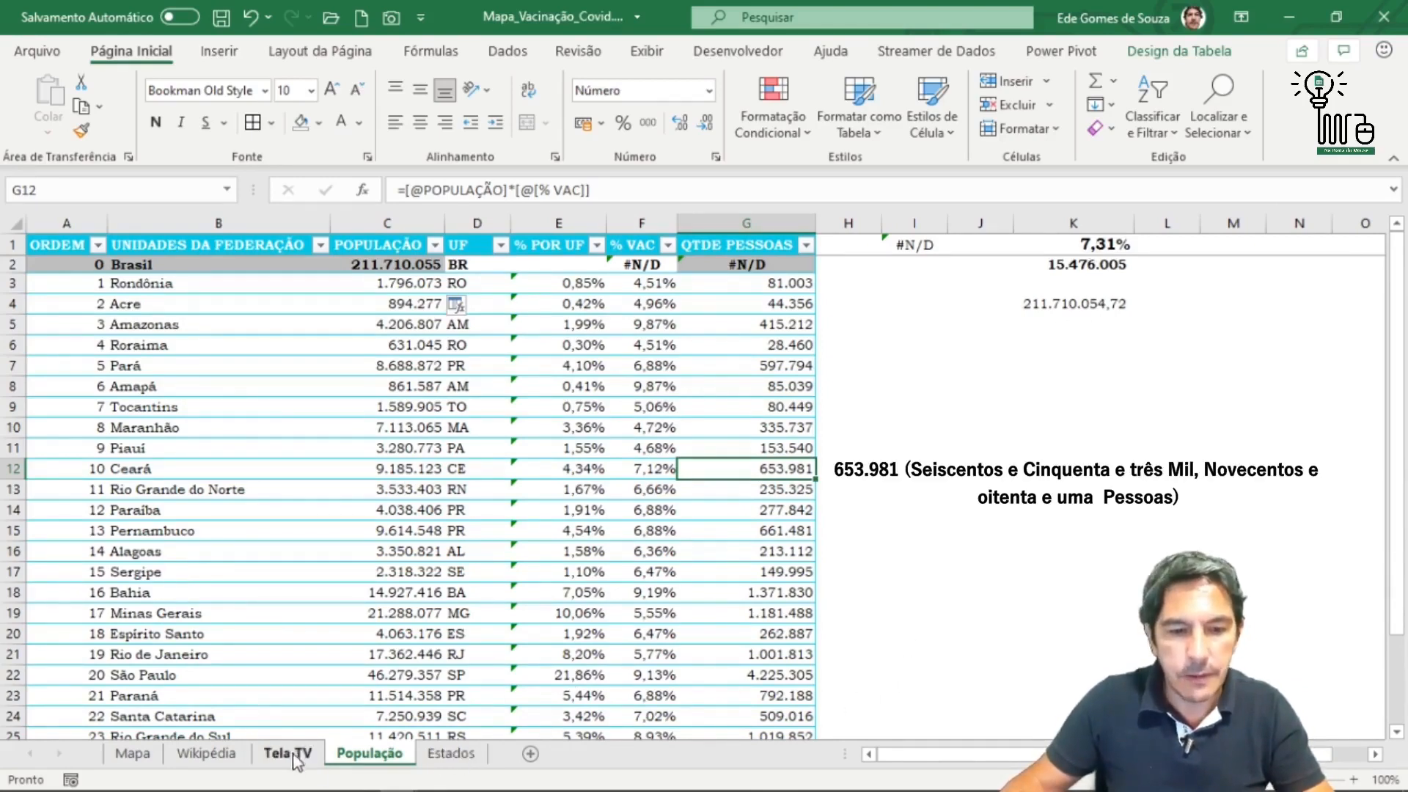
Compare the percentages on the Mapa and Estados sheets with the População table's % POR UF and QTDE PESSOAS columns.
{"action": "left_click", "coordinate": [132, 753]}
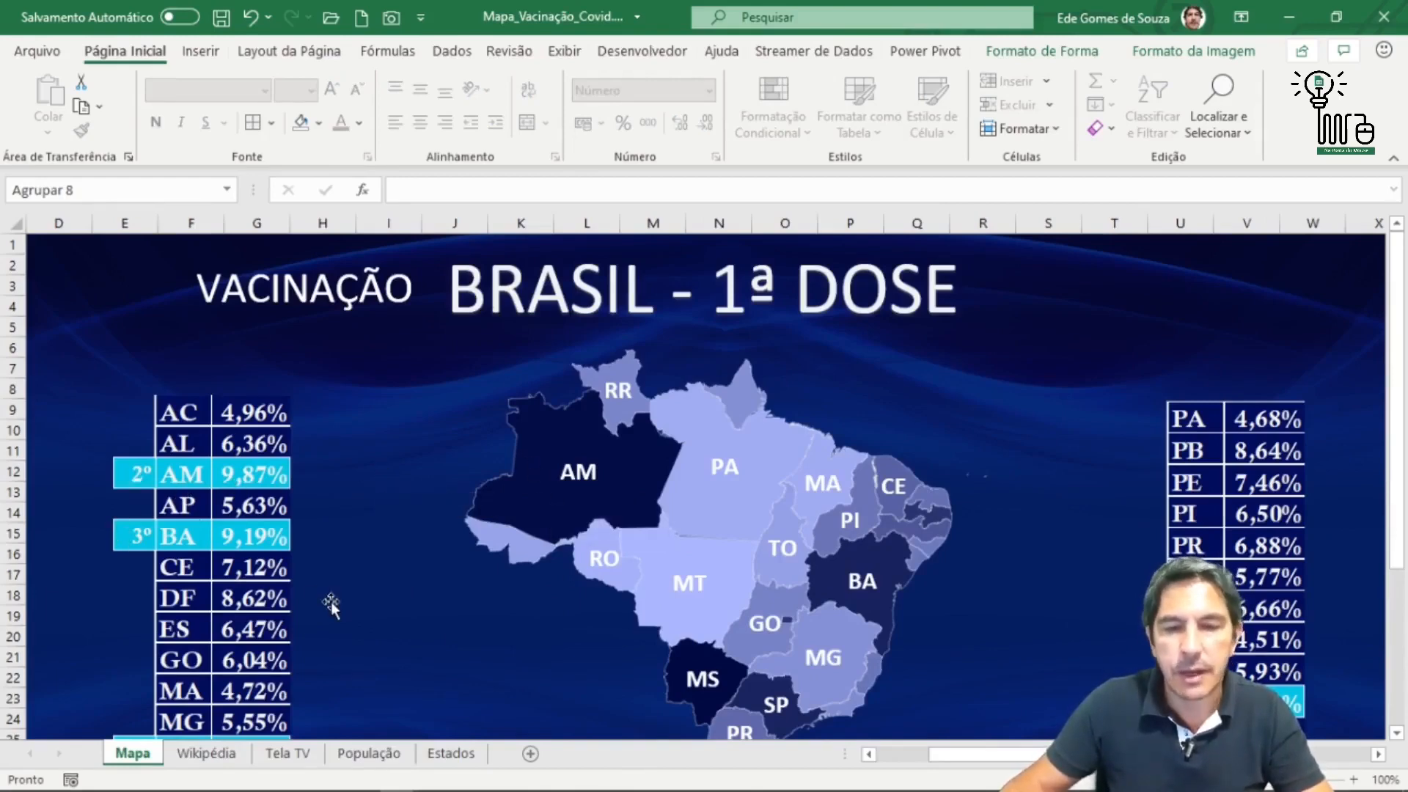
{"action": "scroll", "coordinate": [733, 440], "scroll_direction": "down", "scroll_amount": 1}
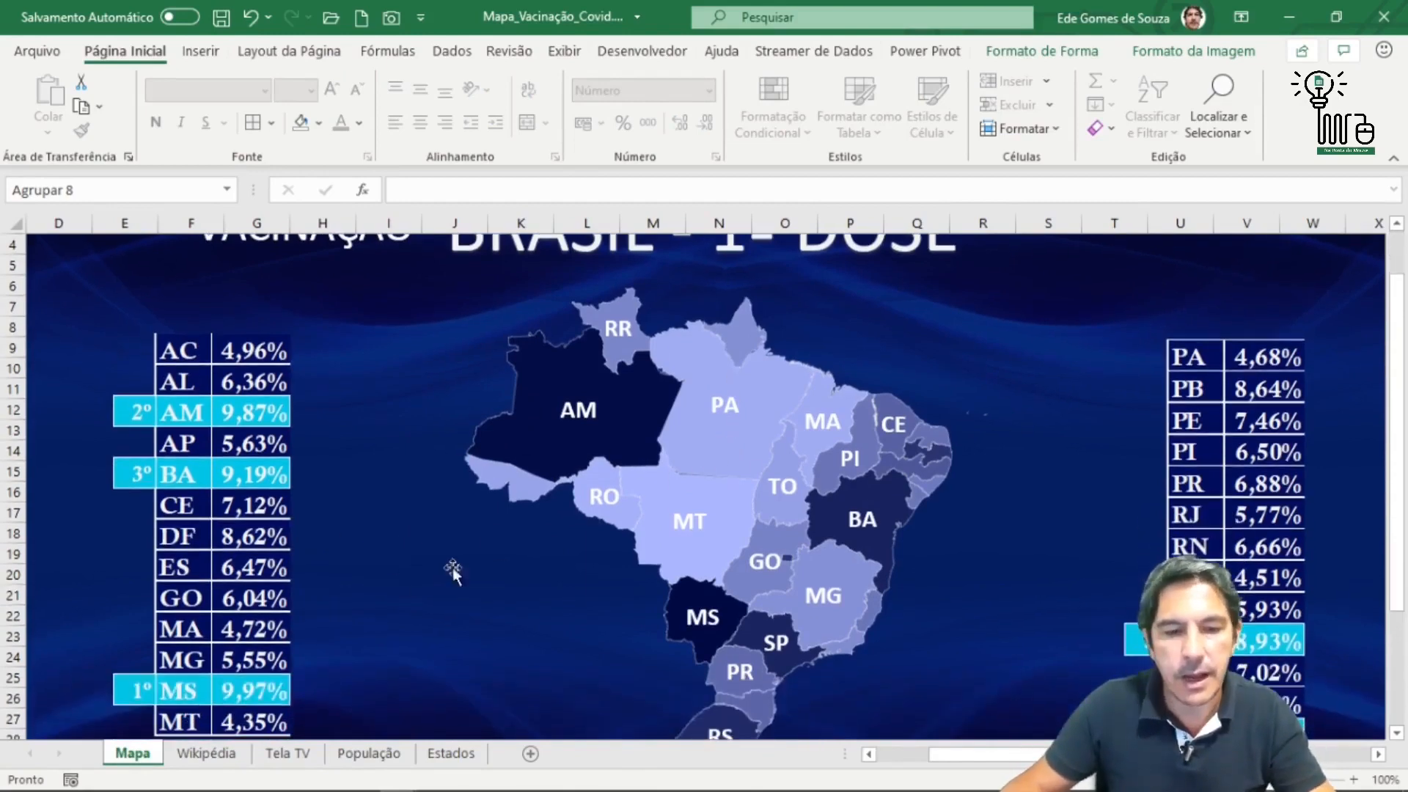
{"action": "left_click", "coordinate": [451, 753]}
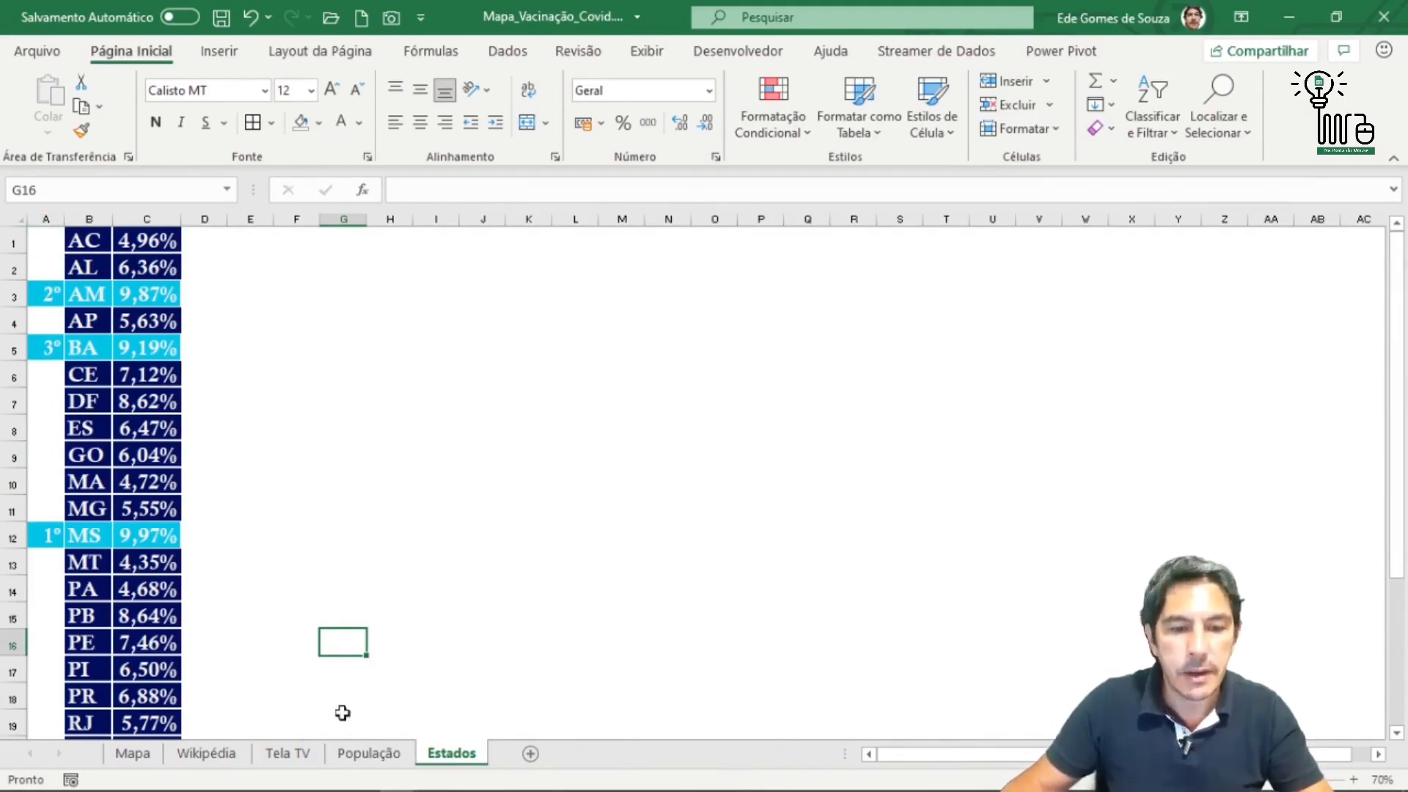
{"action": "left_click", "coordinate": [370, 754]}
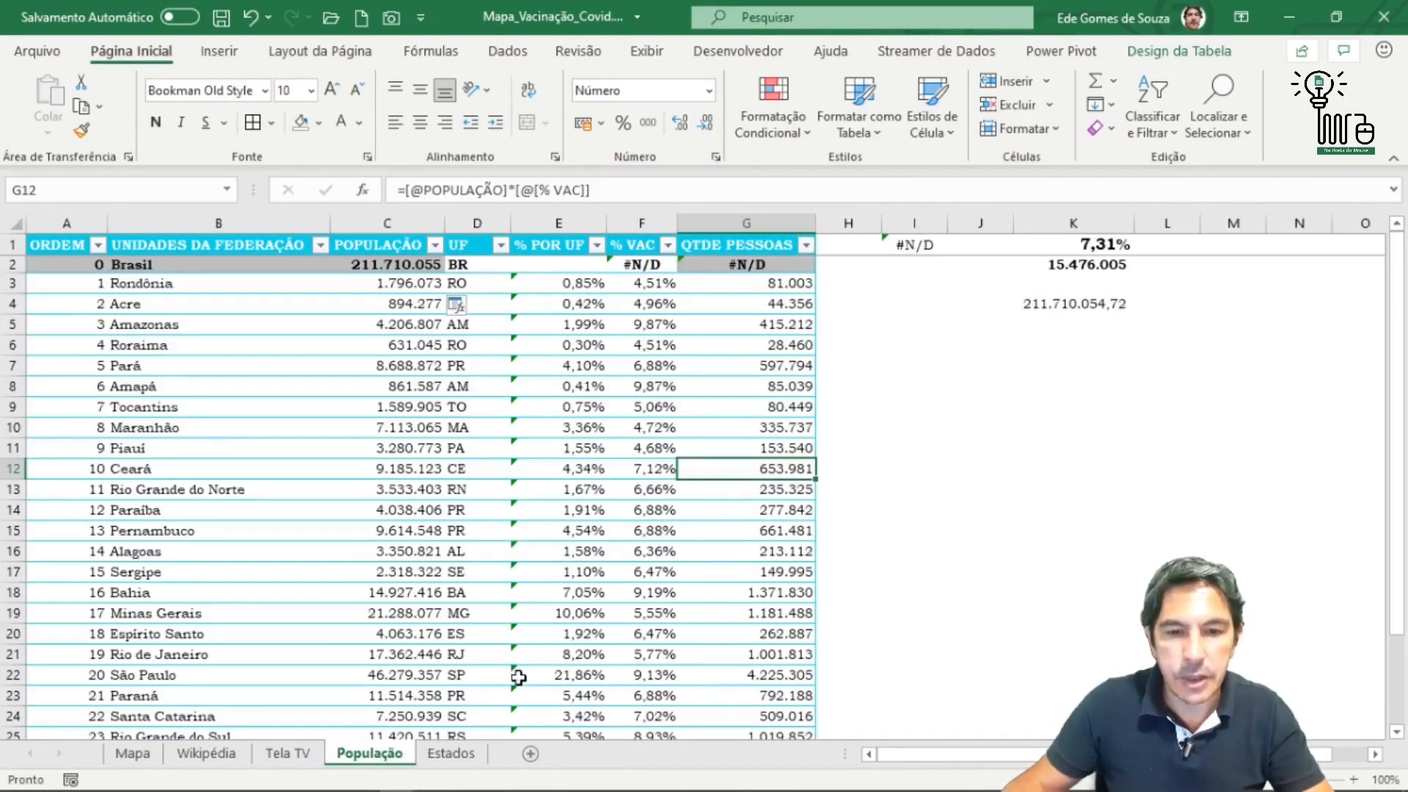
{"action": "left_click", "coordinate": [568, 675]}
{"action": "left_click", "coordinate": [734, 286]}
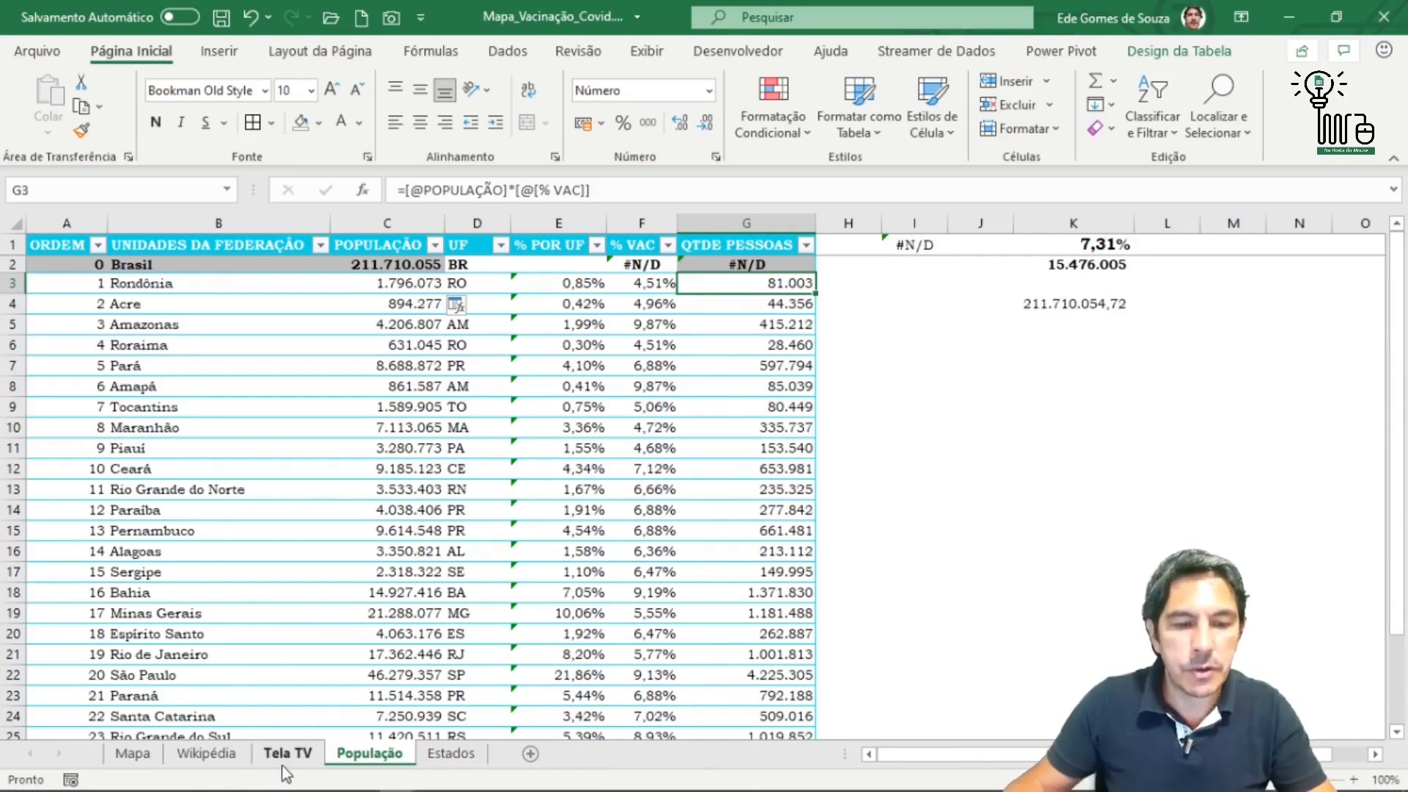
Review the finished Brazil vaccination map on the Mapa sheet, checking the state shading, particularly Amazonas, against the ranked percentage tables.
{"action": "left_click", "coordinate": [132, 753]}
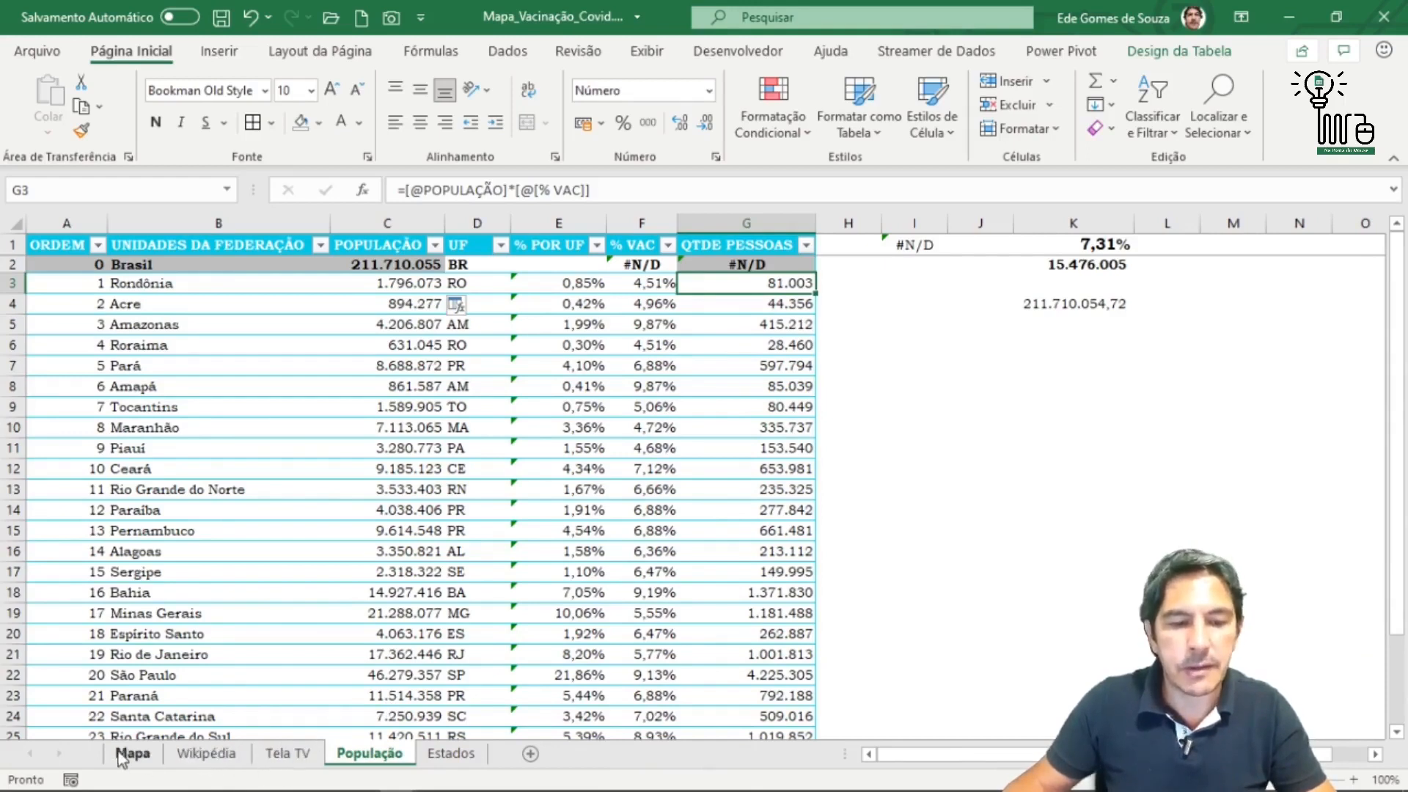
{"action": "scroll", "coordinate": [484, 659], "scroll_direction": "up", "scroll_amount": 1}
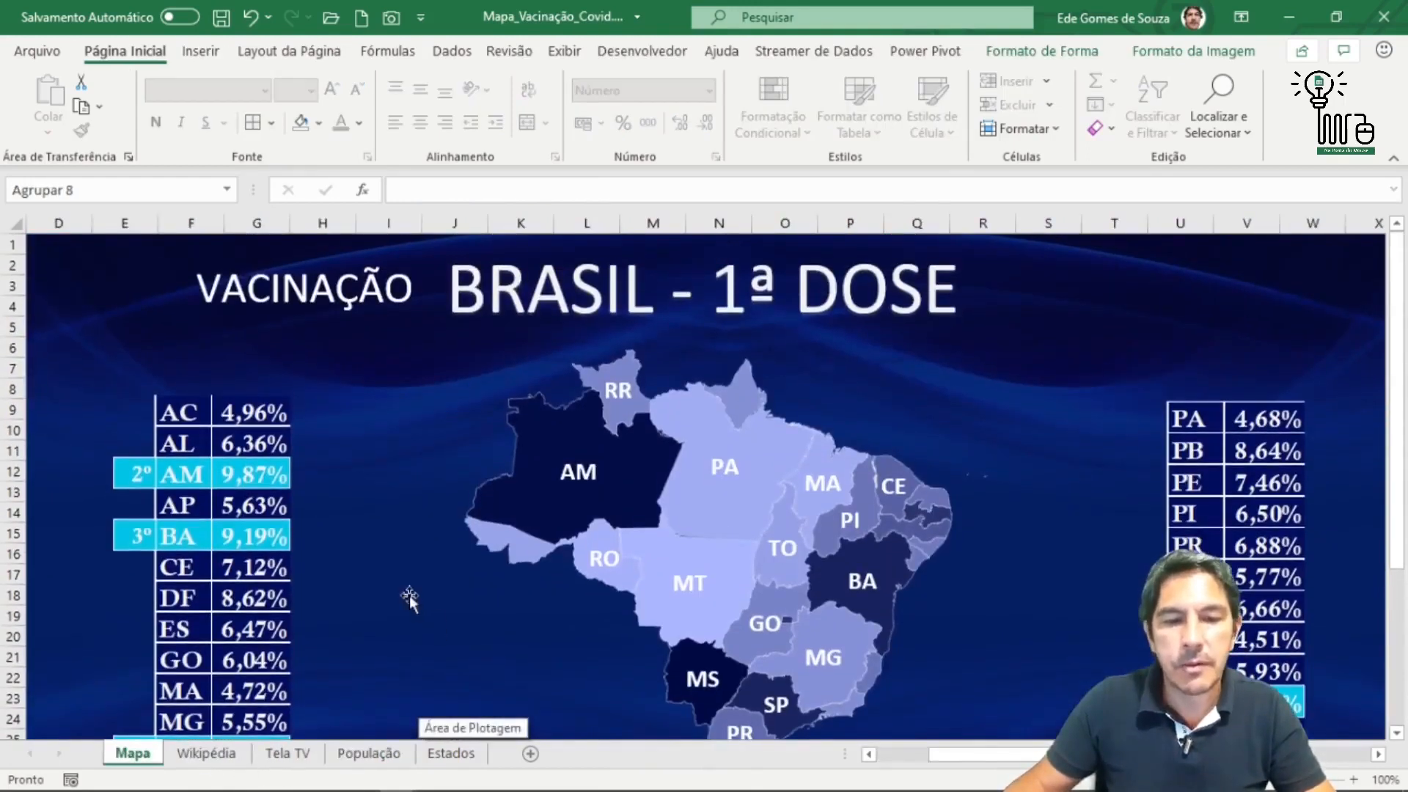
{"action": "scroll", "coordinate": [666, 462], "scroll_direction": "down", "scroll_amount": 1}
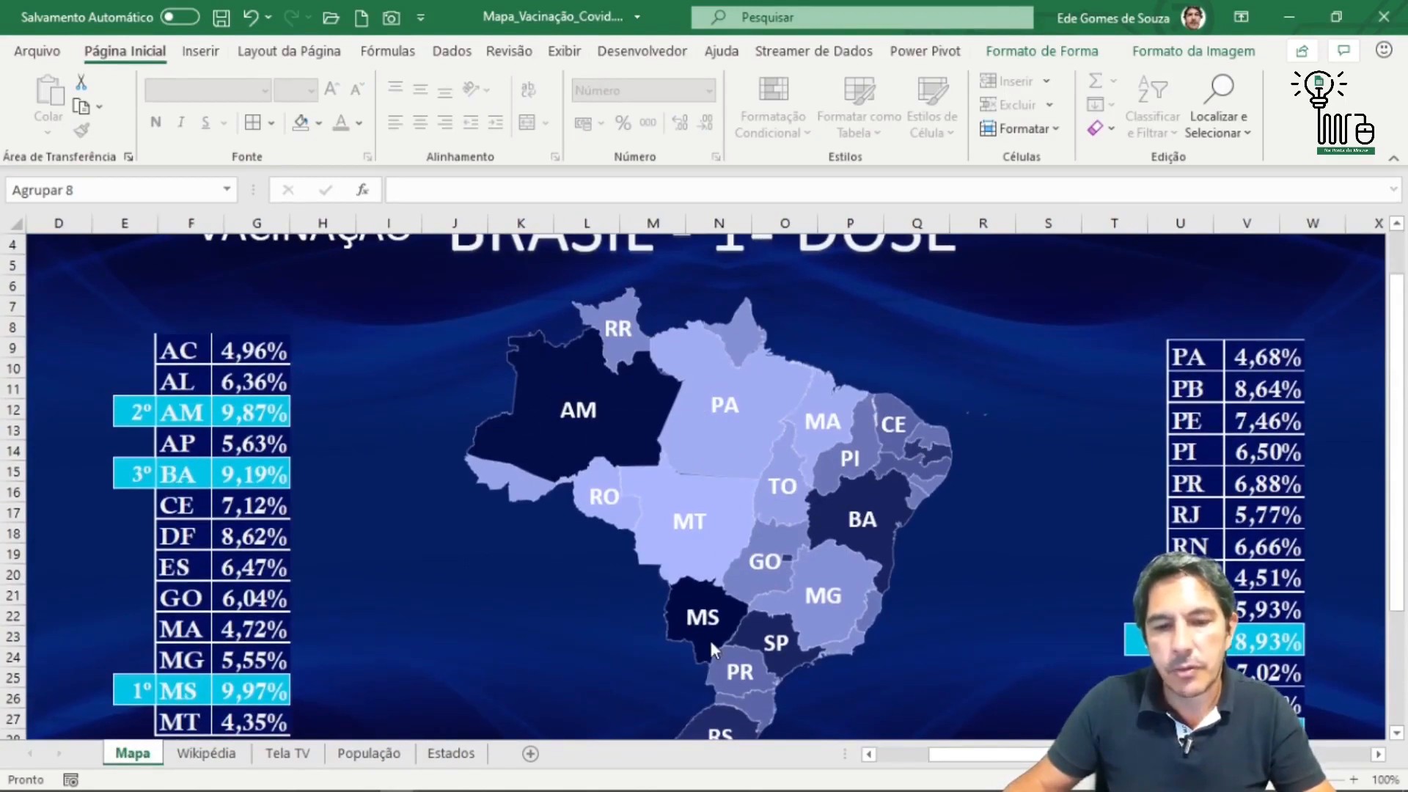
{"action": "mouse_move", "coordinate": [620, 443]}
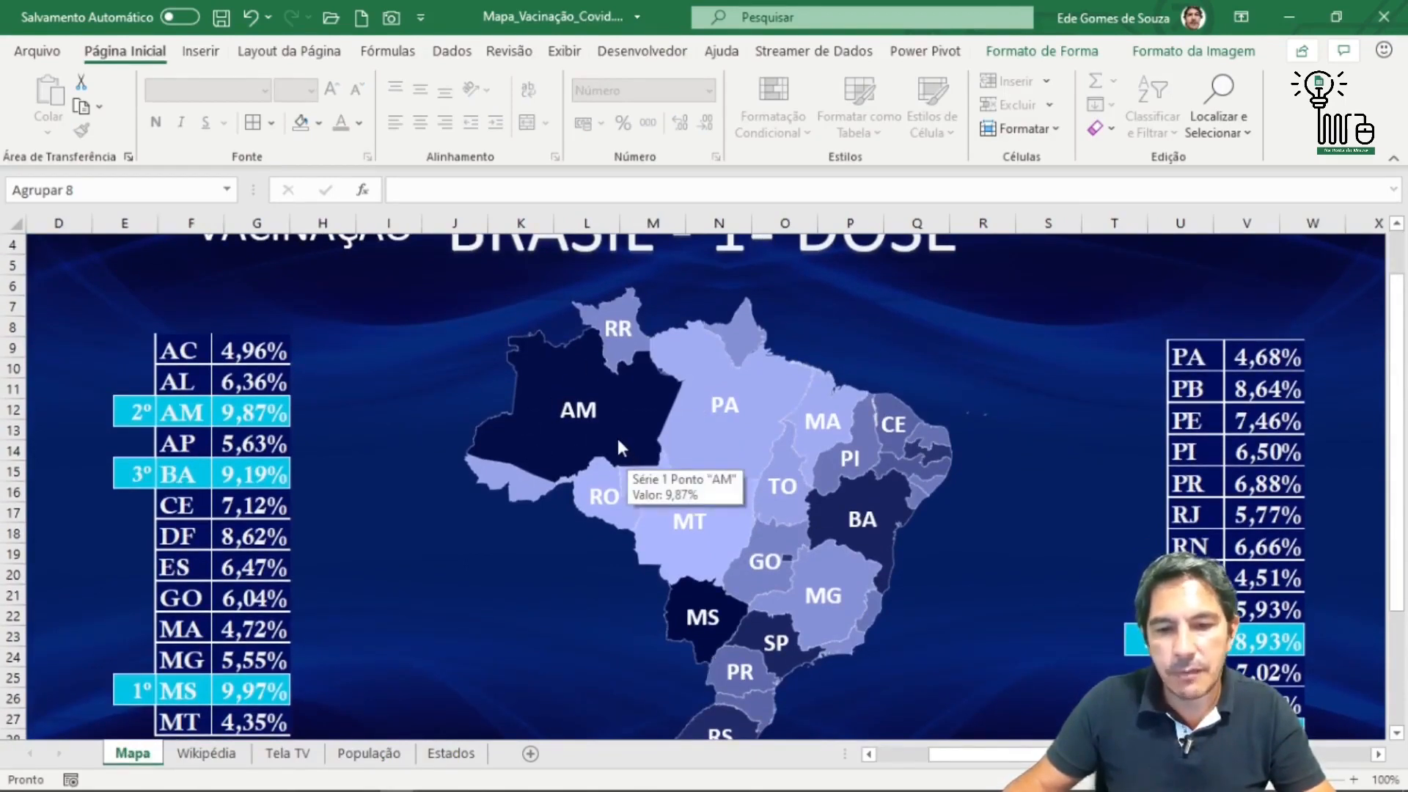
{"action": "scroll", "coordinate": [620, 447], "scroll_direction": "down", "scroll_amount": 1}
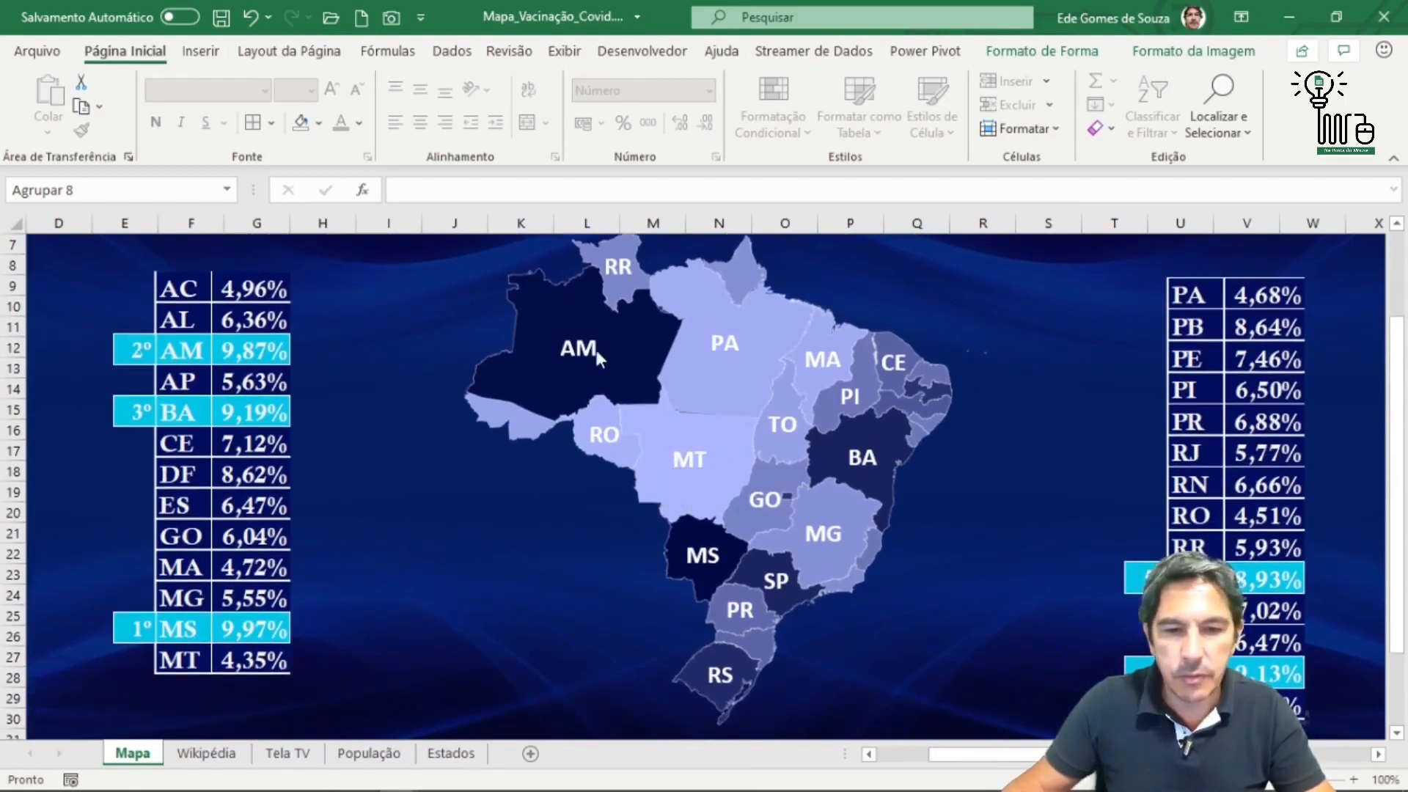
{"action": "scroll", "coordinate": [421, 525], "scroll_direction": "up", "scroll_amount": 2}
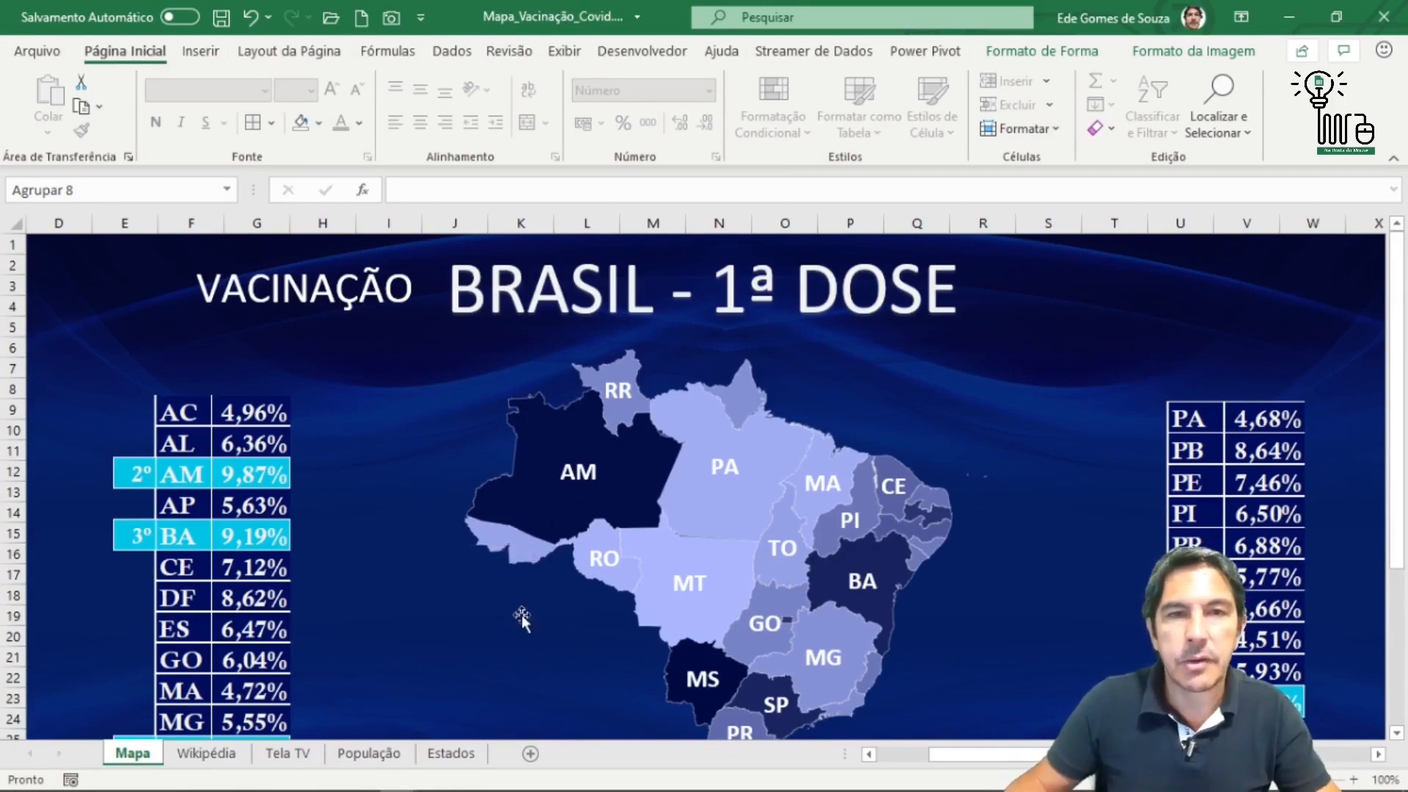
{"action": "mouse_move", "coordinate": [545, 547]}
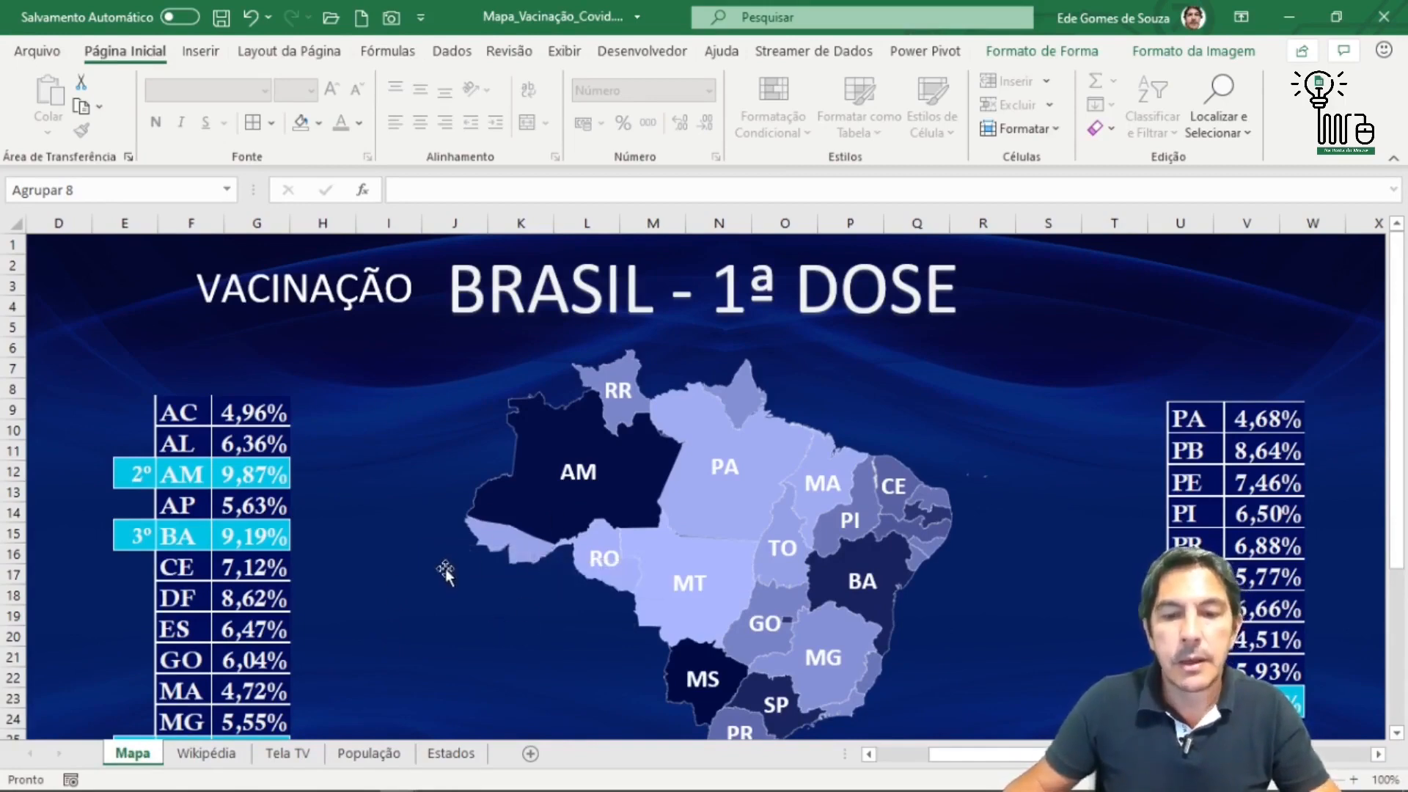